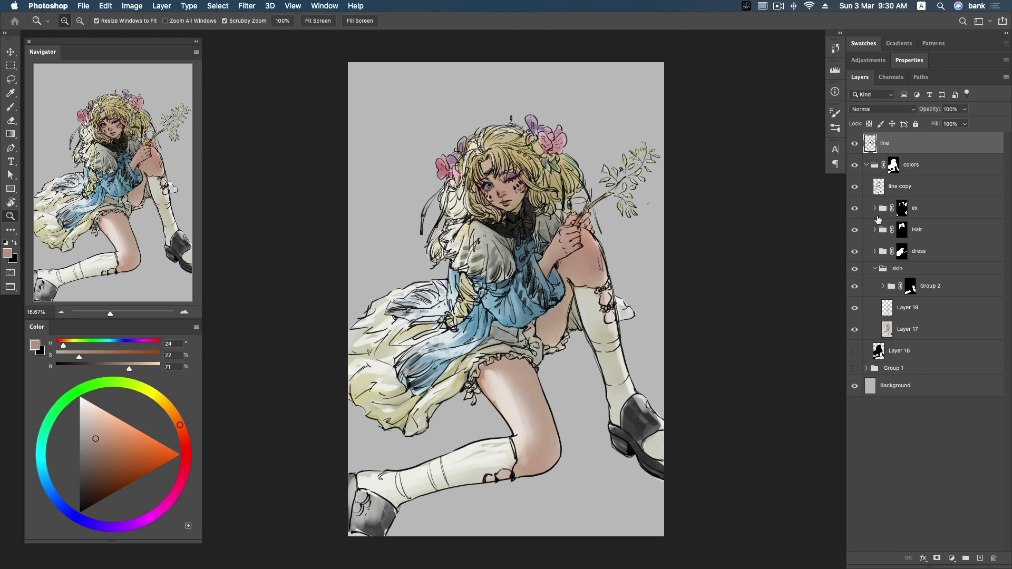
Step: Hide the black 'line' art layer, select 'line copy', and zoom in on the girl's face
{"action": "left_click", "coordinate": [875, 268]}
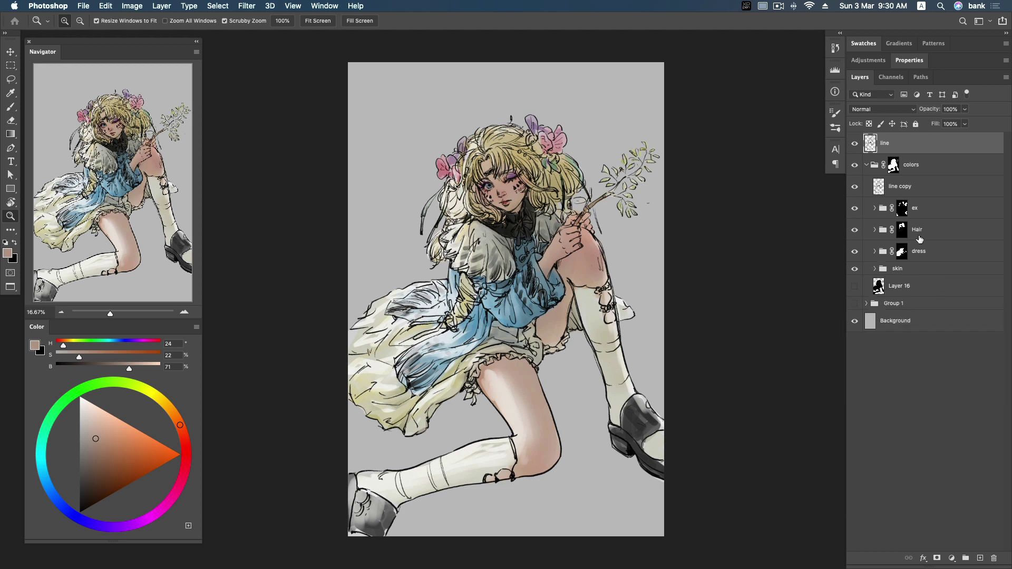
{"action": "left_click", "coordinate": [855, 143]}
{"action": "left_click", "coordinate": [938, 189]}
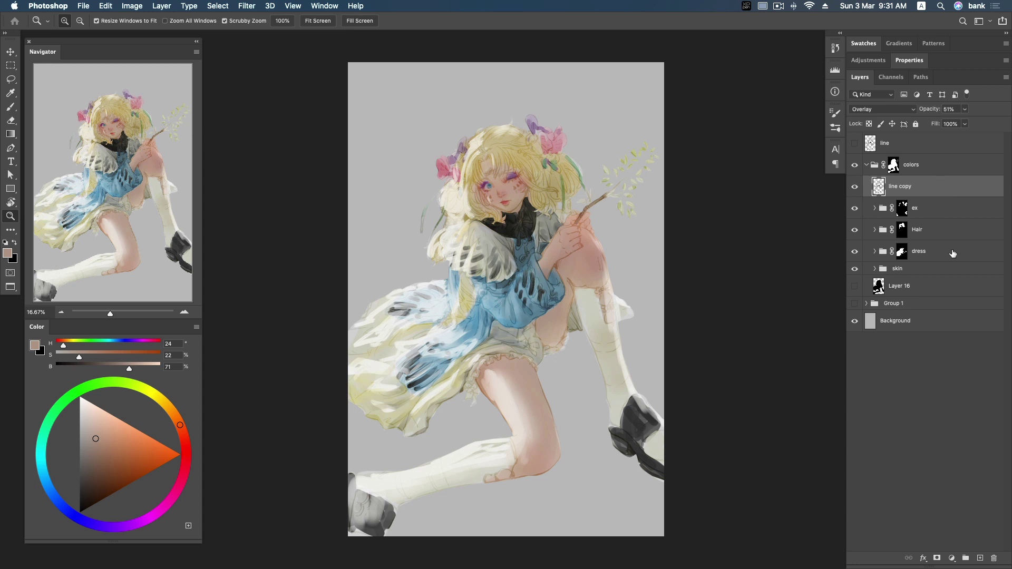
{"action": "left_click_drag", "start_coordinate": [554, 206], "coordinate": [665, 244]}
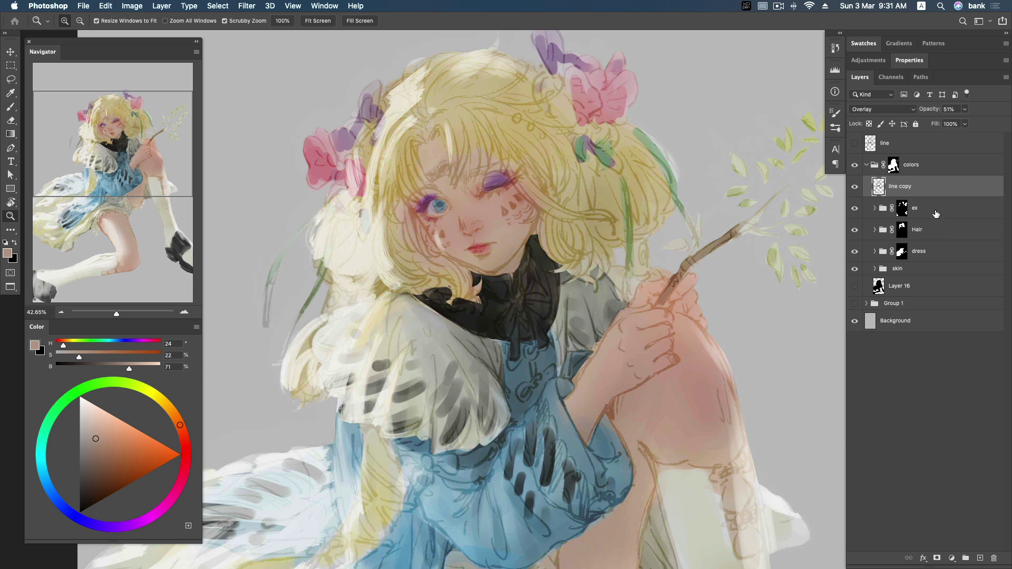
Step: Expand the skin group, select Layer 19, and toggle 'line copy' visibility off and on to compare
{"action": "left_click", "coordinate": [936, 214]}
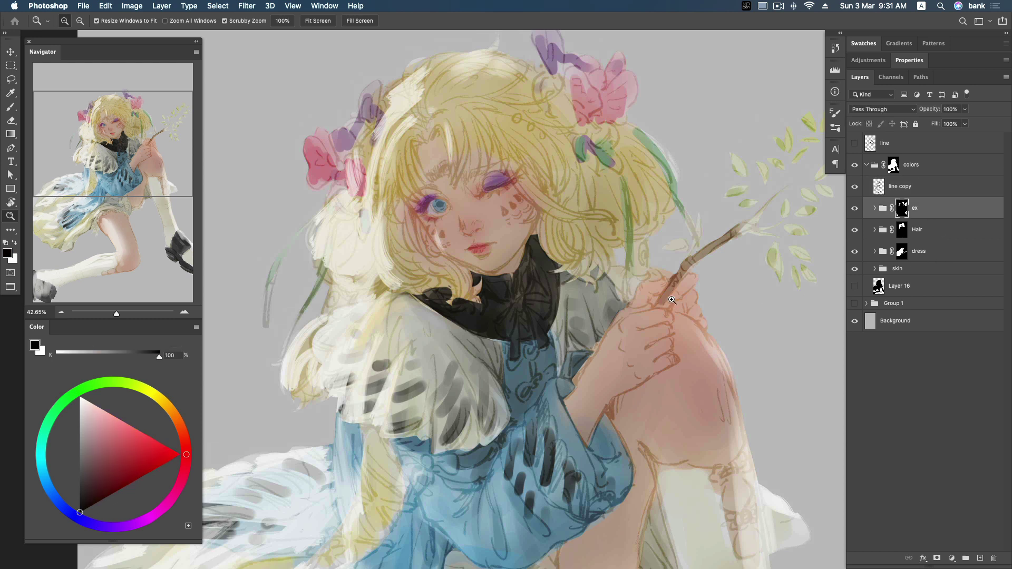
{"action": "scroll", "coordinate": [672, 300], "scroll_direction": "down", "scroll_amount": 3}
{"action": "scroll", "coordinate": [685, 279], "scroll_direction": "down", "scroll_amount": 2}
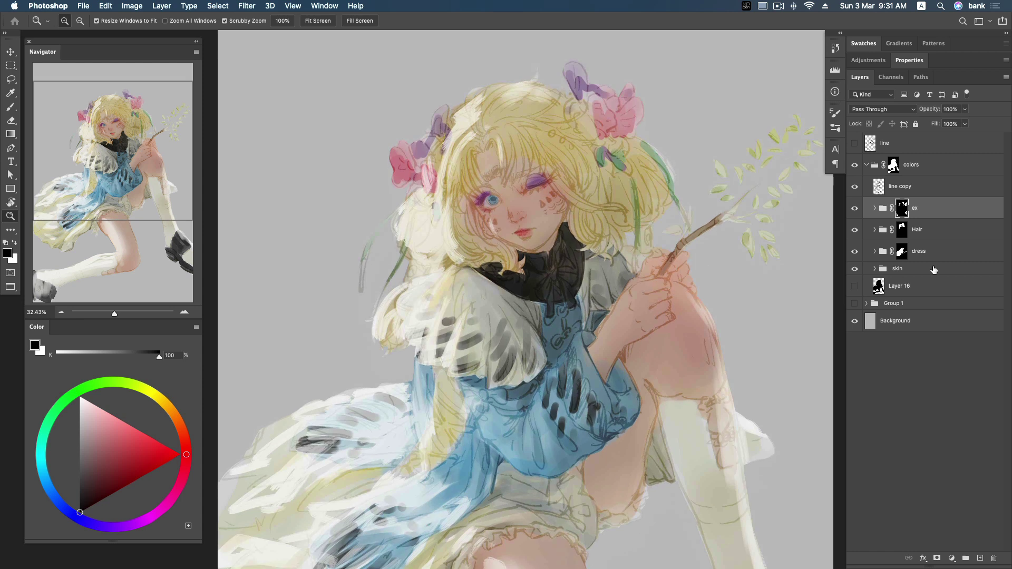
{"action": "left_click", "coordinate": [875, 269]}
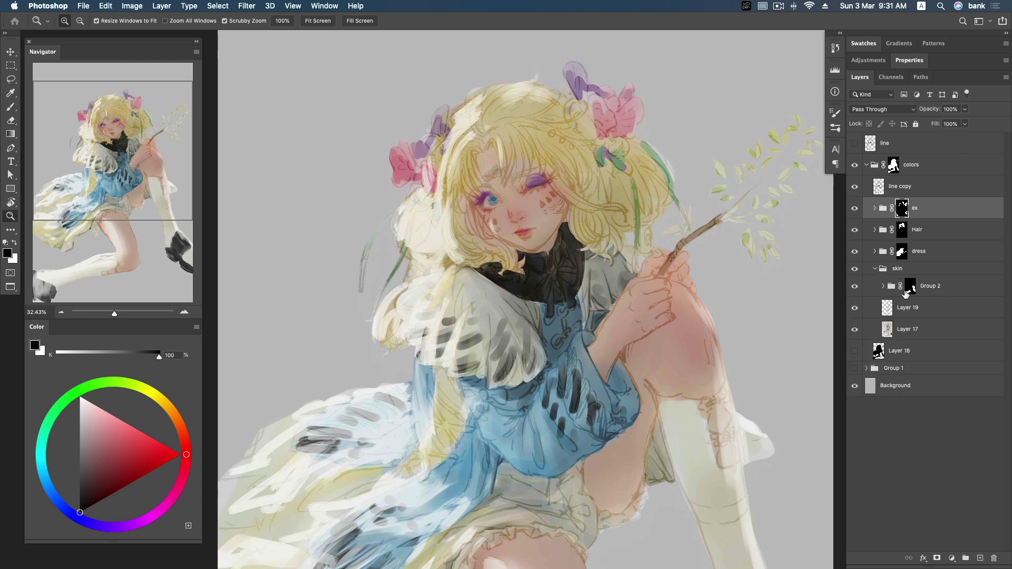
{"action": "left_click", "coordinate": [917, 311]}
{"action": "left_click", "coordinate": [855, 308]}
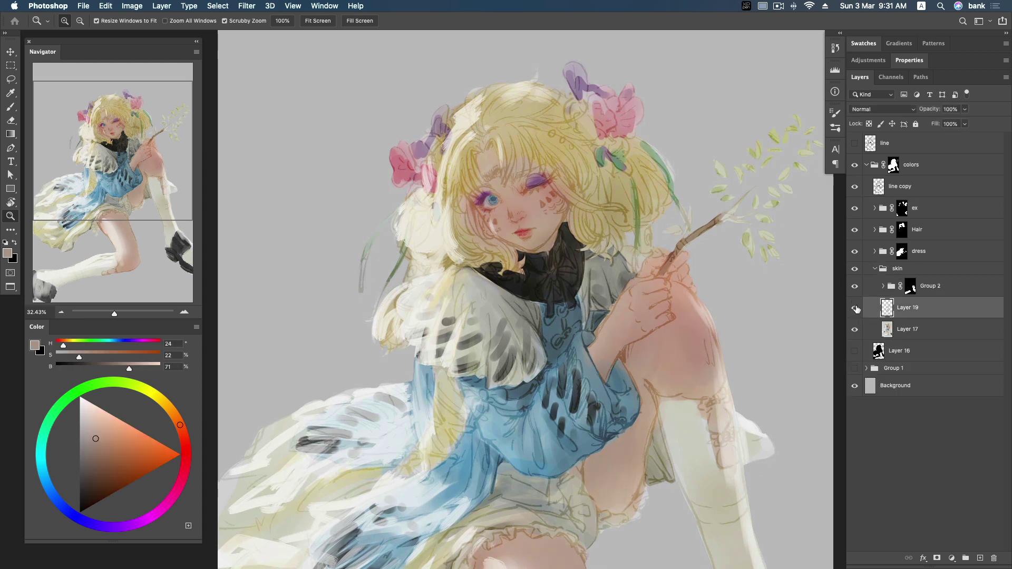
{"action": "left_click", "coordinate": [855, 187]}
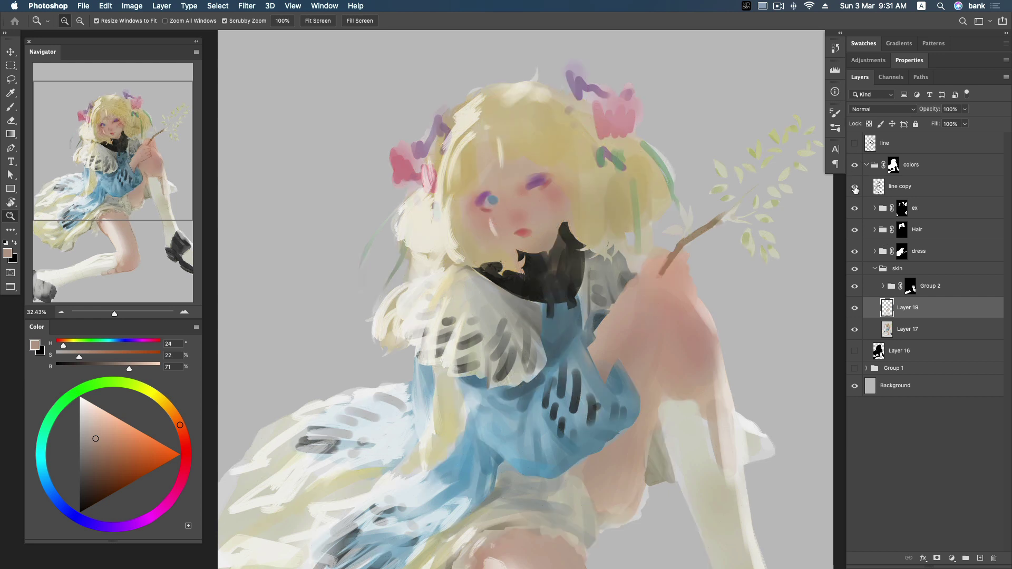
{"action": "left_click", "coordinate": [855, 187]}
Step: Zoom in on the face and lasso-select the face and neck area
{"action": "mouse_move", "coordinate": [579, 226]}
{"action": "left_mouse_down"}
{"action": "mouse_move", "coordinate": [527, 268]}
{"action": "mouse_move", "coordinate": [507, 255]}
{"action": "left_mouse_up"}
{"action": "key", "text": "k"}
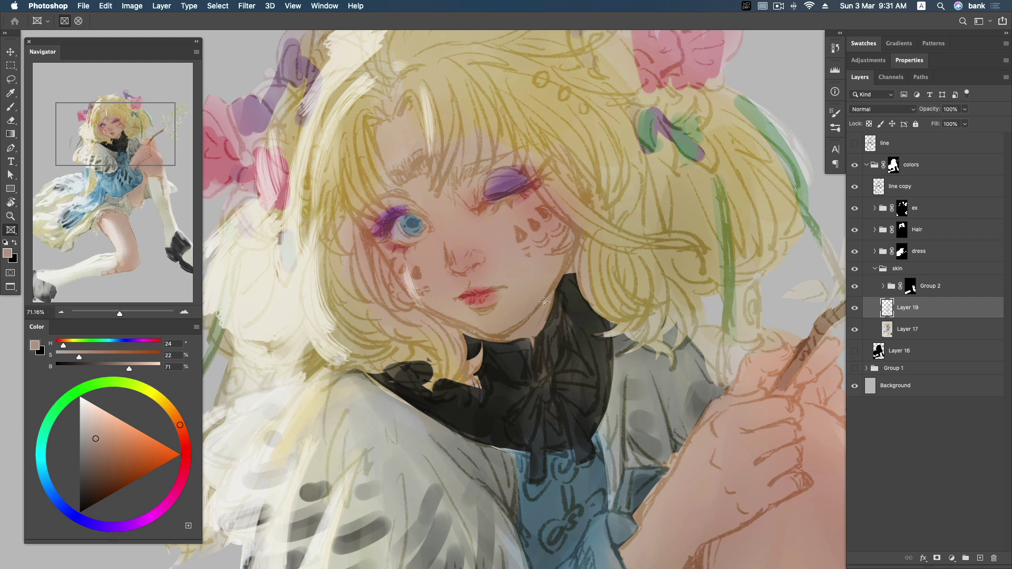
{"action": "key", "text": "j"}
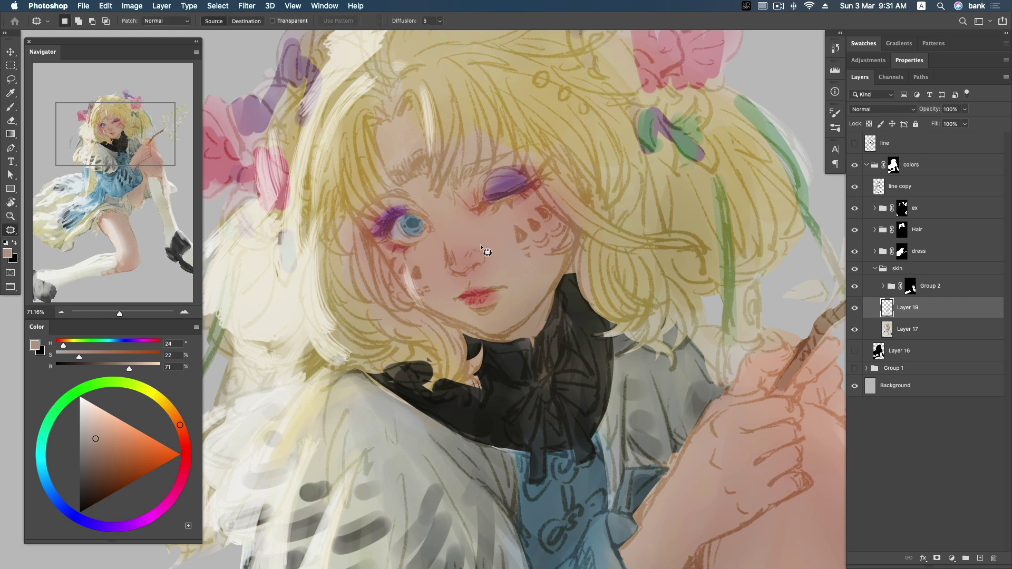
{"action": "key", "text": "k"}
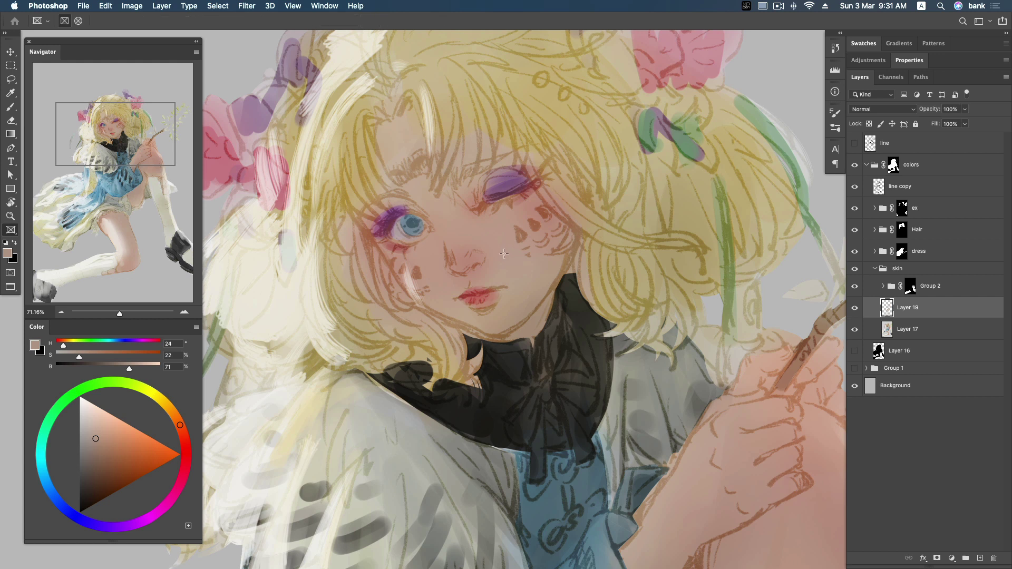
{"action": "key", "text": "l"}
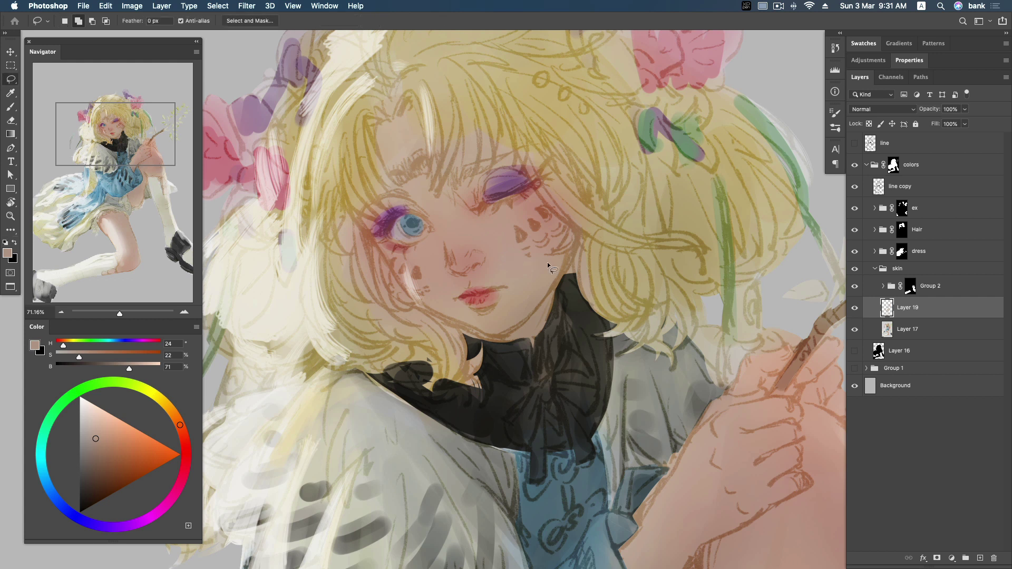
{"action": "left_click_drag", "start_coordinate": [499, 255], "coordinate": [494, 248]}
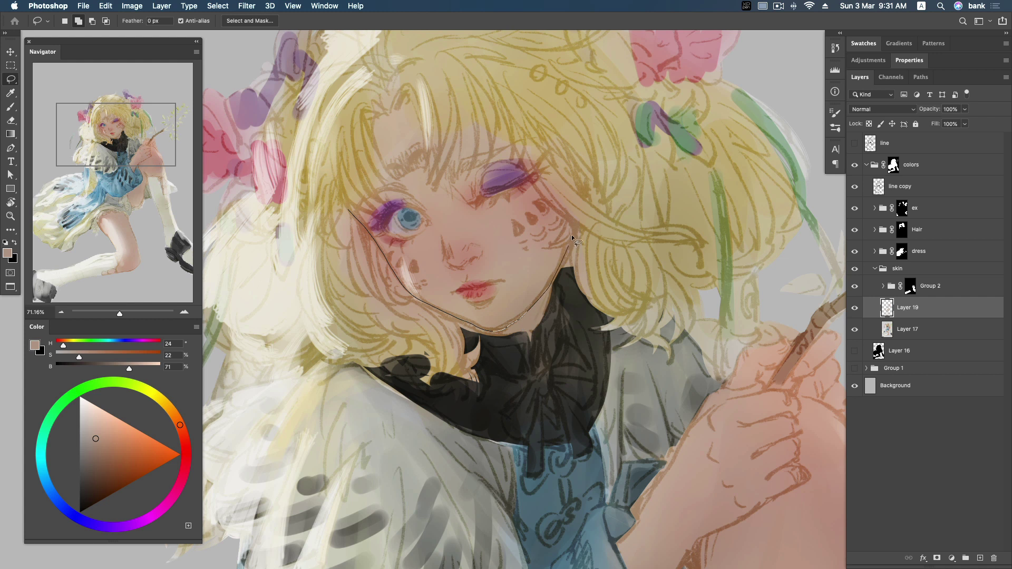
{"action": "left_click_drag", "start_coordinate": [572, 237], "coordinate": [339, 219]}
Step: Add empty Layer 20 above Layer 19 and zoom out to the face and upper body
{"action": "left_click", "coordinate": [980, 558]}
{"action": "key", "text": "z"}
{"action": "left_click_drag", "start_coordinate": [588, 305], "coordinate": [569, 305]}
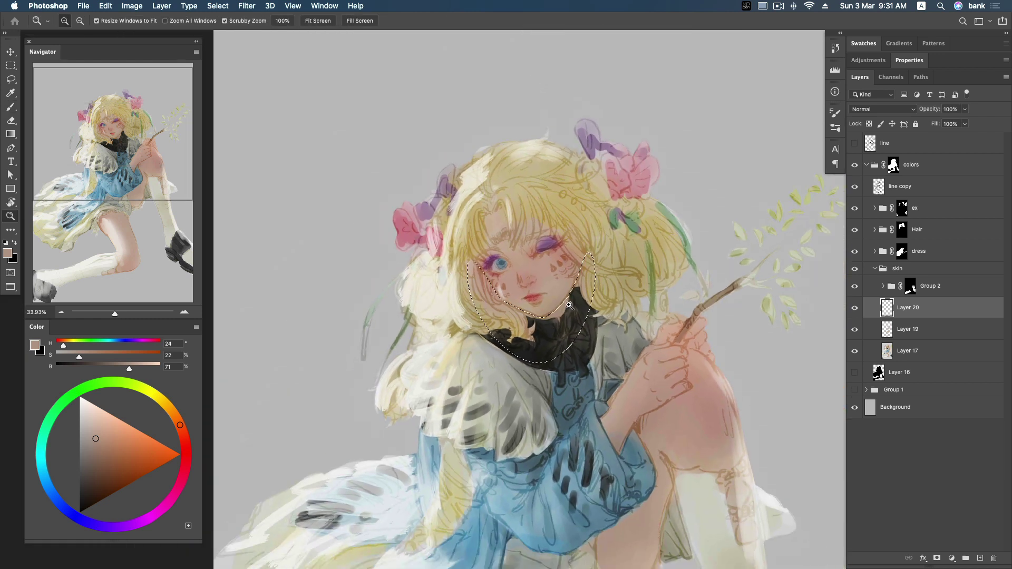
Step: Paint a rich brown shadow on the neck under the chin inside the selection
{"action": "key", "text": "b"}
{"action": "left_click", "coordinate": [99, 455]}
{"action": "left_click_drag", "start_coordinate": [99, 454], "coordinate": [103, 463]}
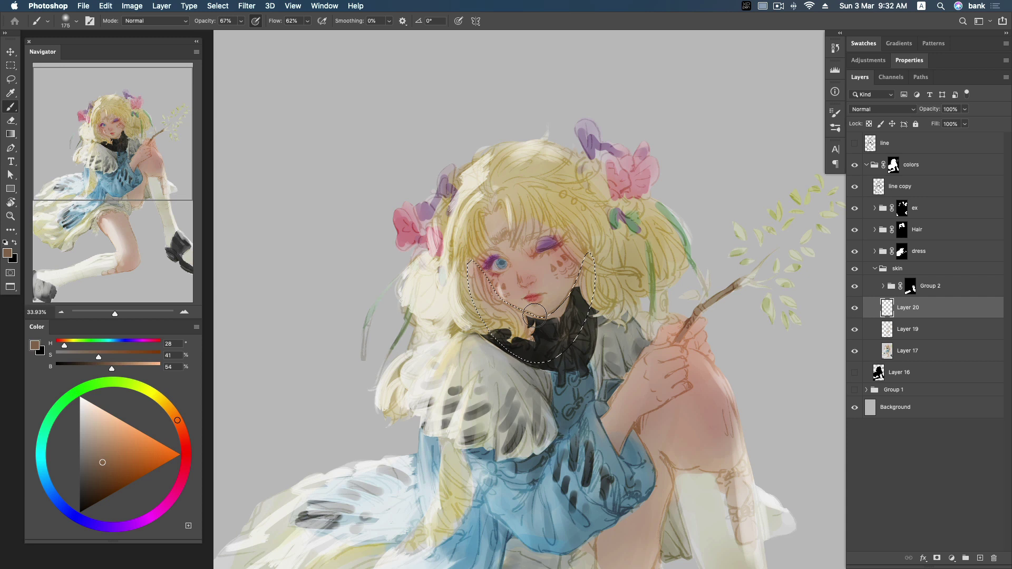
{"action": "mouse_move", "coordinate": [534, 315]}
{"action": "left_mouse_down"}
{"action": "mouse_move", "coordinate": [556, 319]}
{"action": "mouse_move", "coordinate": [579, 289]}
{"action": "left_mouse_up"}
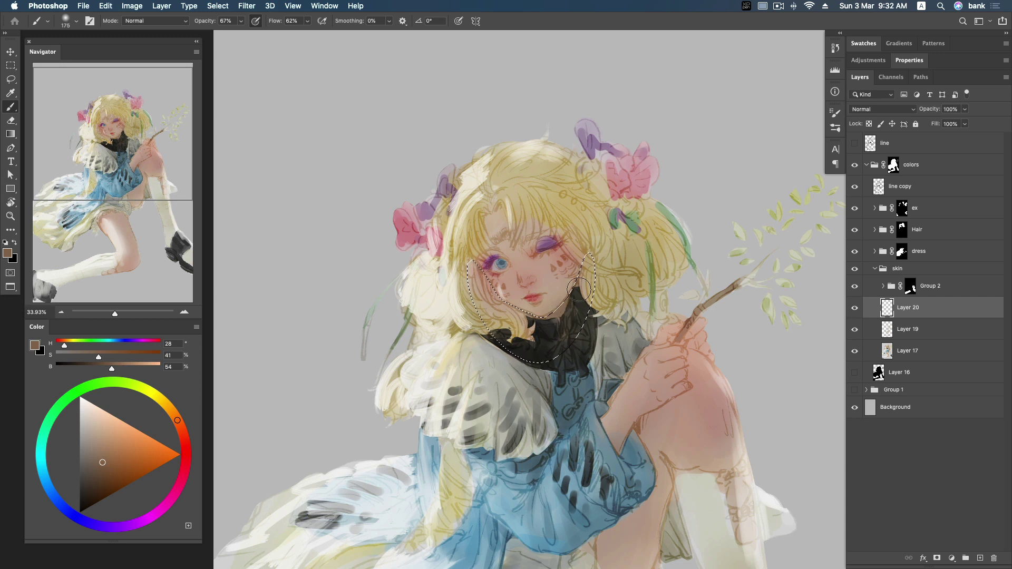
{"action": "left_click_drag", "start_coordinate": [102, 463], "coordinate": [103, 475]}
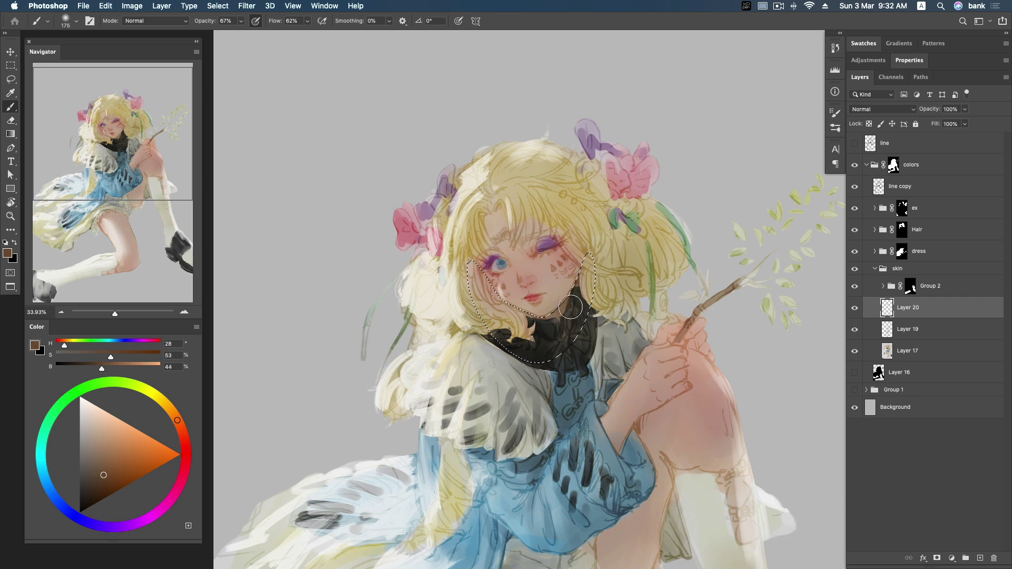
{"action": "left_click_drag", "start_coordinate": [120, 475], "coordinate": [140, 449]}
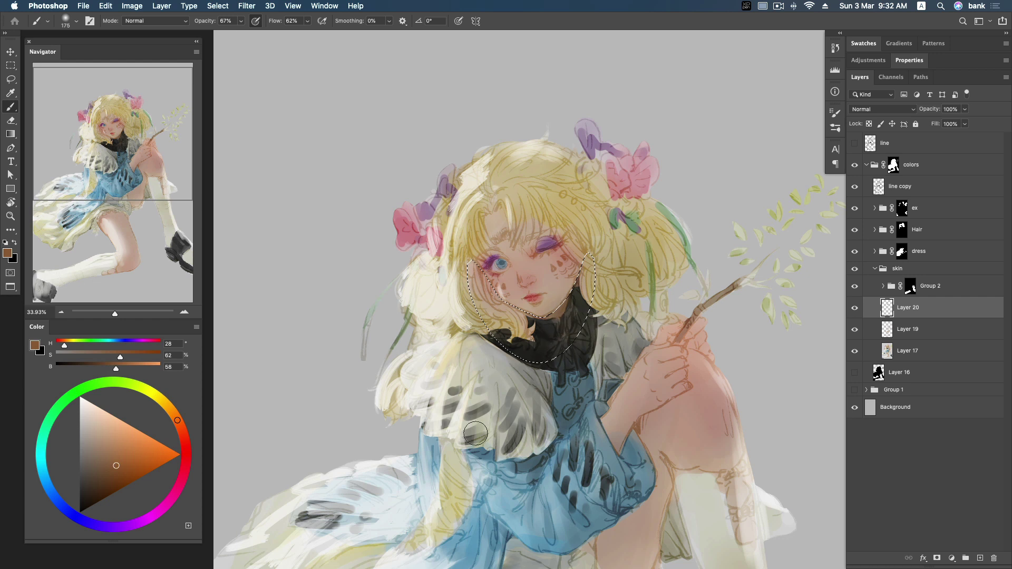
Step: Invert the selection and paint orange-to-reddish brown shading around the face with a larger brush
{"action": "key", "text": "super+shift+i"}
{"action": "left_click", "coordinate": [124, 453]}
{"action": "left_click", "coordinate": [180, 426]}
{"action": "left_click", "coordinate": [119, 455]}
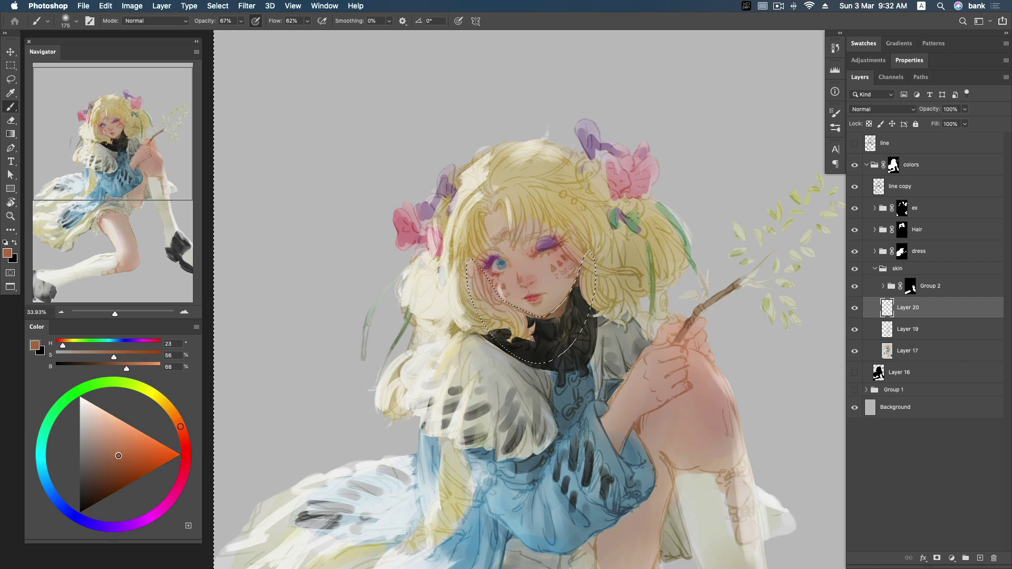
{"action": "left_click", "coordinate": [177, 419]}
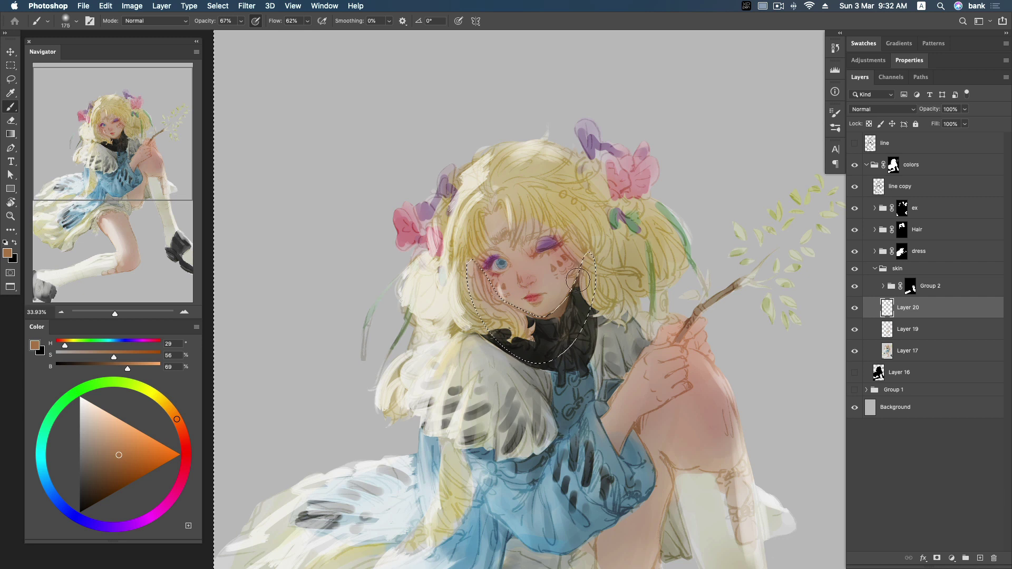
{"action": "left_click", "coordinate": [112, 466]}
{"action": "key", "text": "bracketright"}
{"action": "key", "text": "bracketright"}
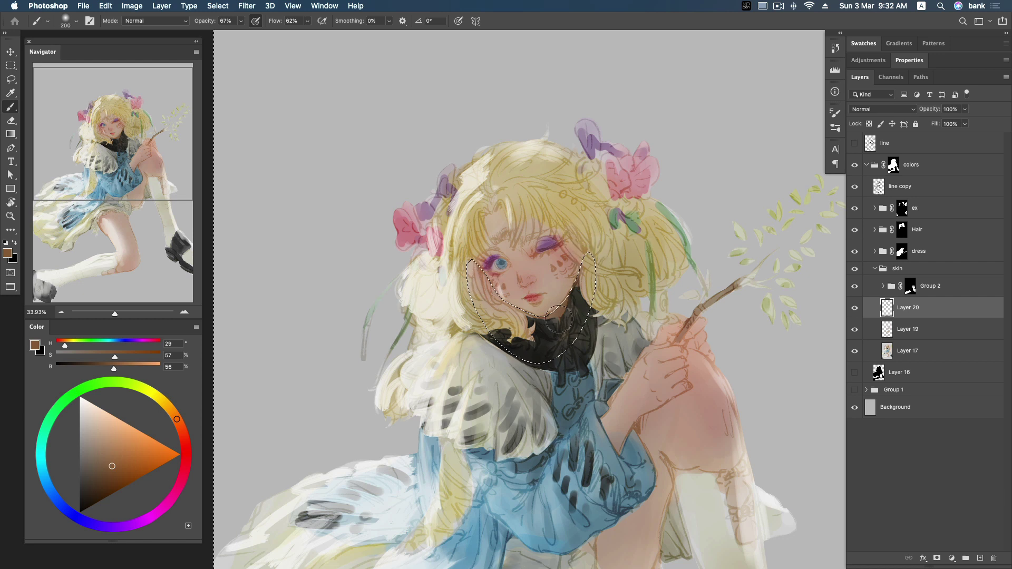
{"action": "left_click", "coordinate": [181, 428]}
{"action": "left_click", "coordinate": [109, 473]}
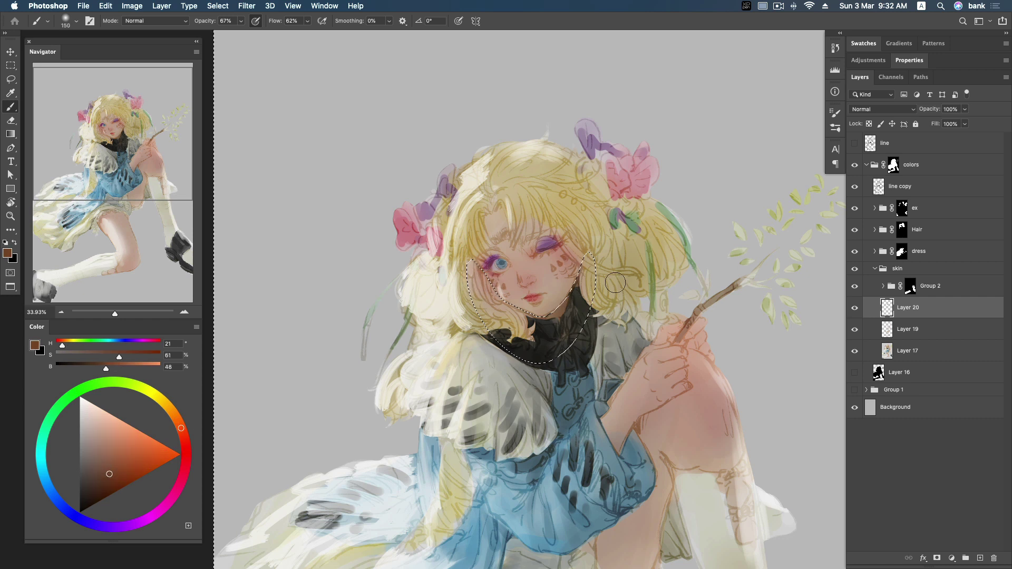
Step: Deselect, lower 'line copy' opacity to about 29%, then return to Layer 20 zoomed on the face
{"action": "key", "text": "cmd+d"}
{"action": "left_click", "coordinate": [855, 187]}
{"action": "left_click", "coordinate": [912, 188]}
{"action": "left_click_drag", "start_coordinate": [964, 112], "coordinate": [954, 127]}
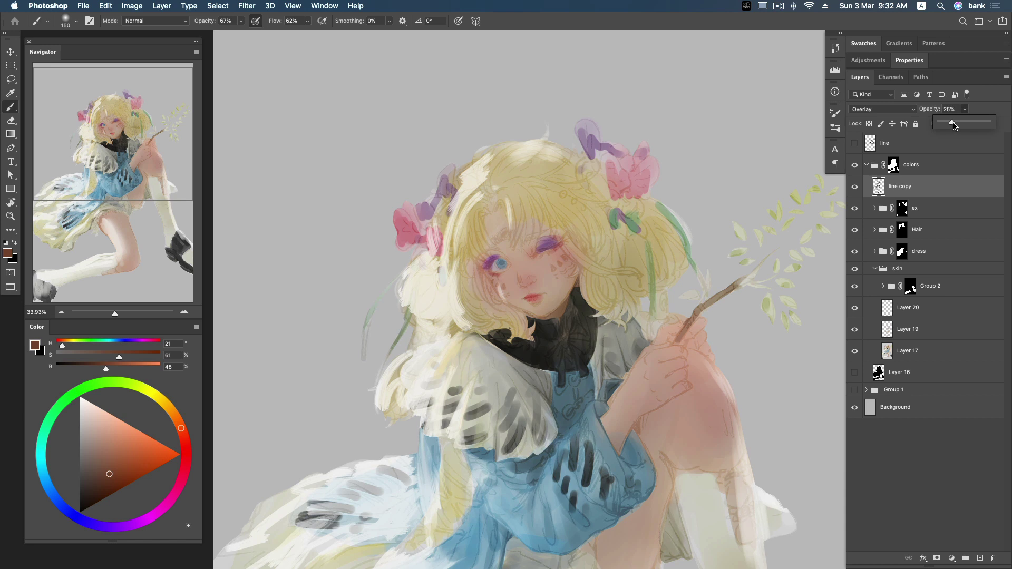
{"action": "left_click", "coordinate": [938, 315]}
{"action": "key", "text": "z"}
{"action": "left_click_drag", "start_coordinate": [501, 265], "coordinate": [550, 262]}
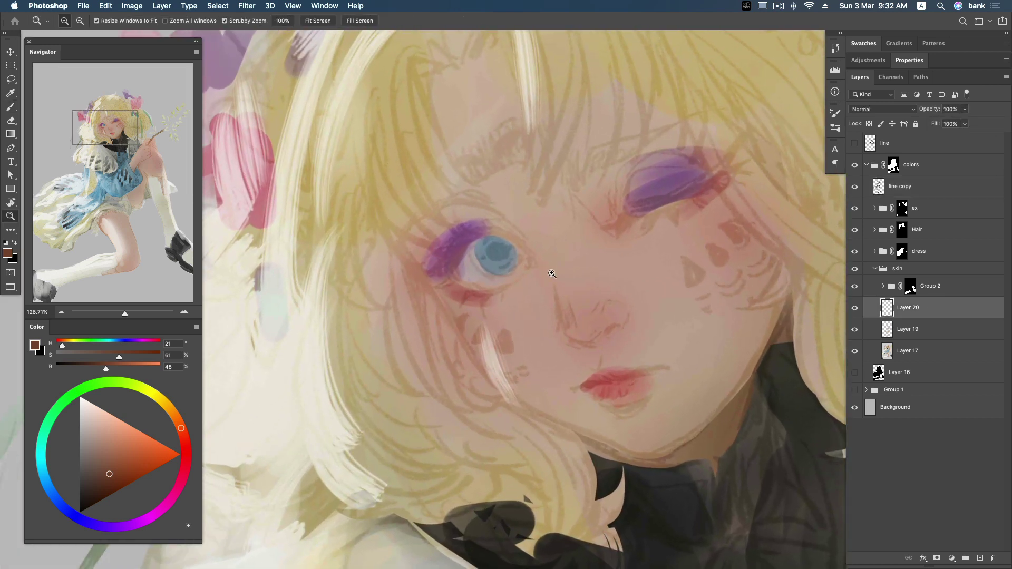
Step: Paint deep dark red eyelid lines above the blue iris and along the closed eye's lower lid
{"action": "key", "text": "b"}
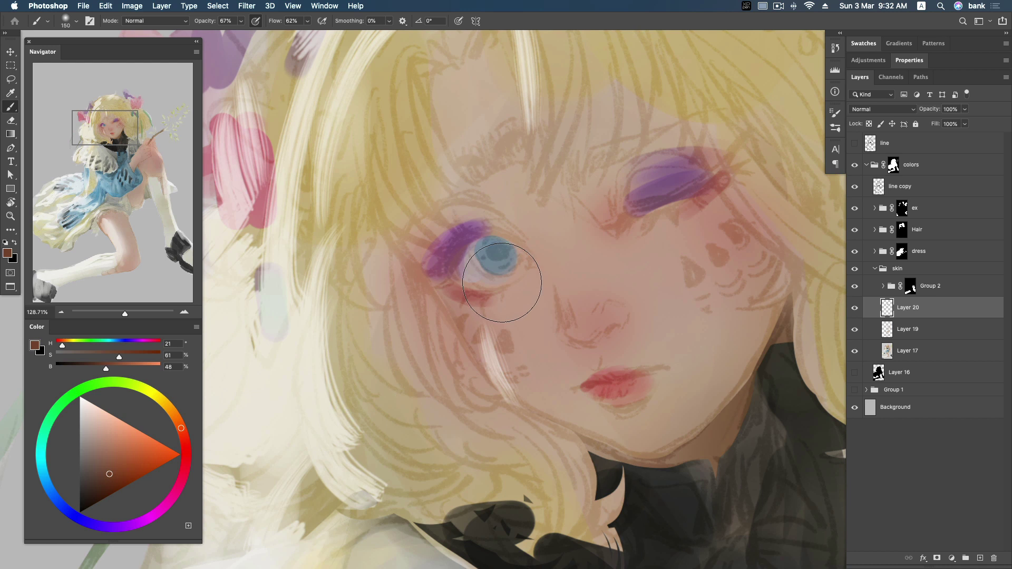
{"action": "left_click", "coordinate": [185, 444]}
{"action": "left_click", "coordinate": [111, 481]}
{"action": "key", "text": "bracketleft"}
{"action": "key", "text": "bracketleft"}
{"action": "key", "text": "bracketleft"}
{"action": "key", "text": "bracketleft"}
{"action": "key", "text": "bracketleft"}
{"action": "key", "text": "bracketleft"}
{"action": "key", "text": "bracketright"}
{"action": "left_click_drag", "start_coordinate": [474, 233], "coordinate": [519, 241]}
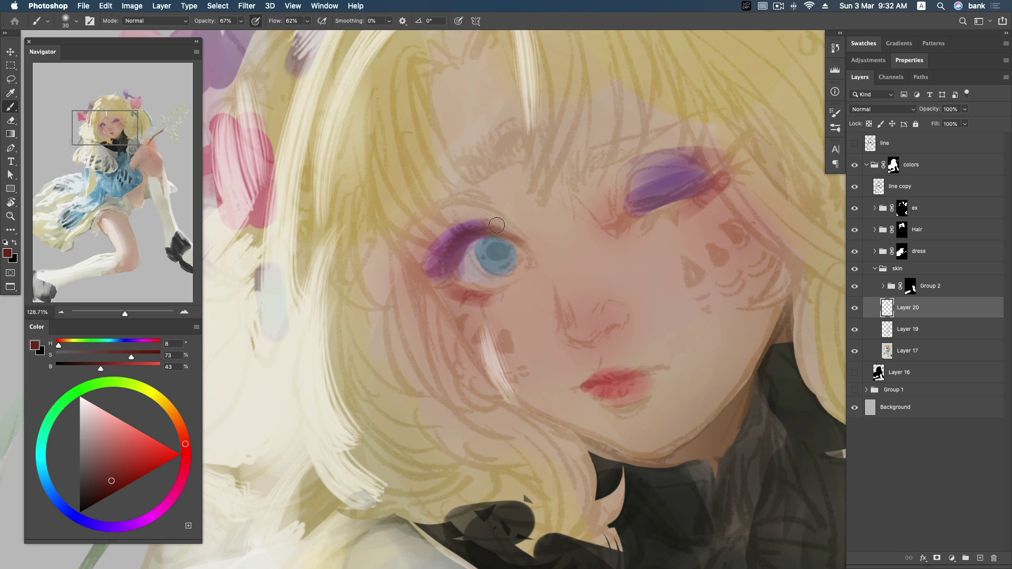
{"action": "key", "text": "bracketleft"}
{"action": "left_click_drag", "start_coordinate": [628, 214], "coordinate": [709, 190]}
{"action": "key", "text": "bracketright"}
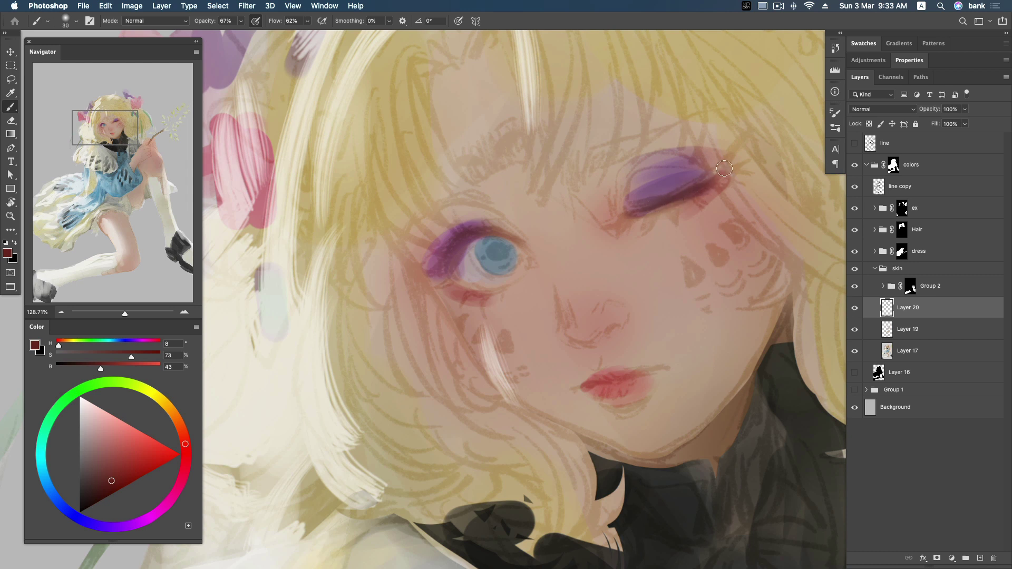
{"action": "key", "text": "bracketright"}
Step: Add saturated red strokes along the closed eye's lash line, then sample muted skin tones
{"action": "left_click", "coordinate": [463, 288], "text": "alt"}
{"action": "left_click", "coordinate": [473, 295], "text": "alt"}
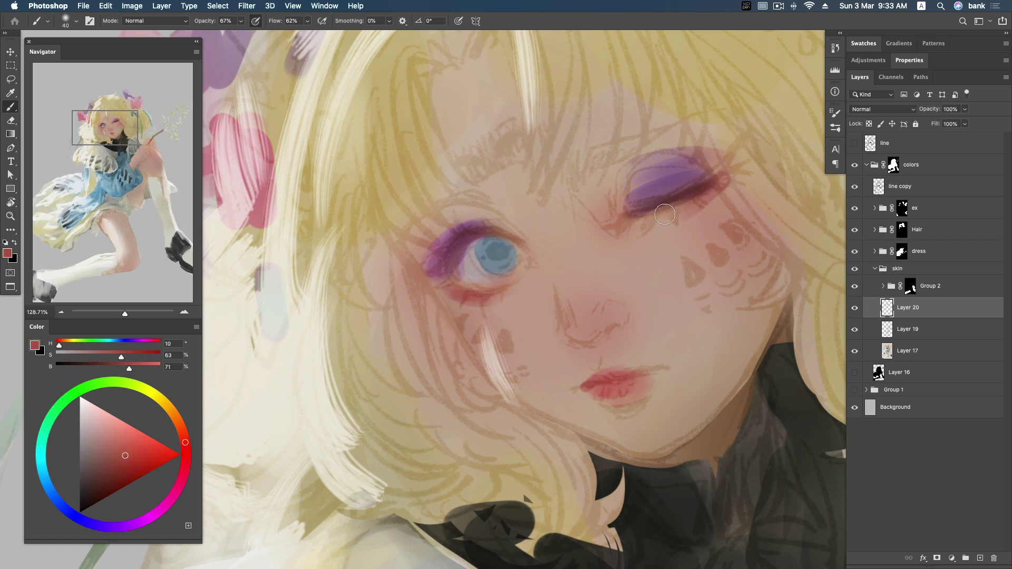
{"action": "left_click_drag", "start_coordinate": [731, 167], "coordinate": [701, 209]}
{"action": "left_click", "coordinate": [592, 203], "text": "alt"}
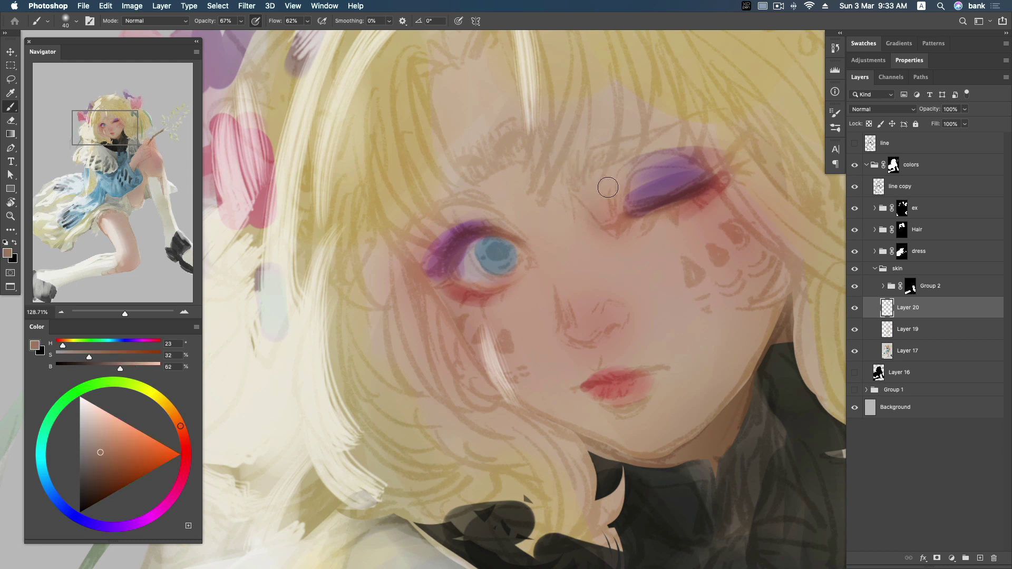
{"action": "left_click", "coordinate": [489, 215], "text": "alt"}
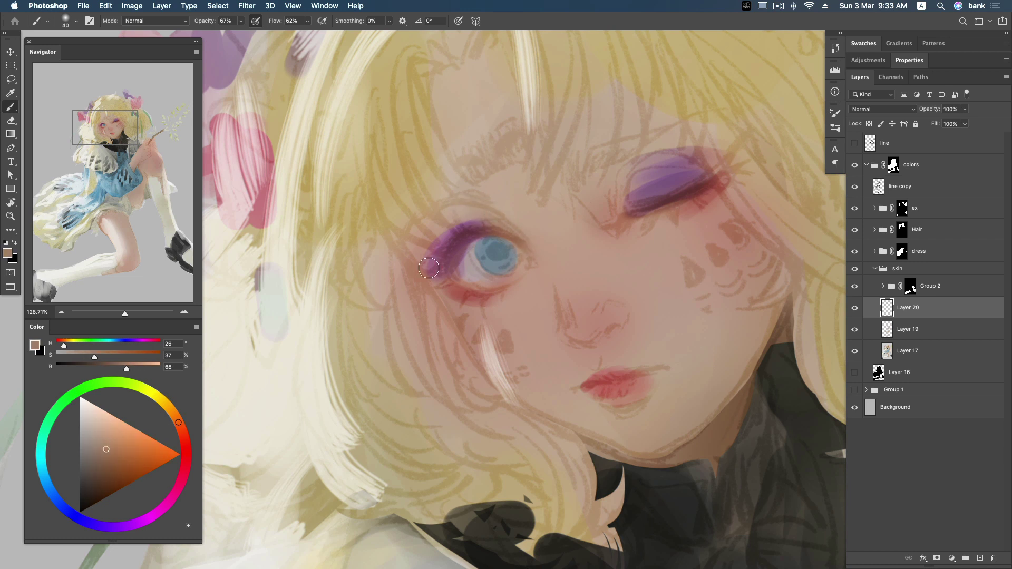
{"action": "left_click", "coordinate": [418, 250], "text": "alt"}
{"action": "left_click", "coordinate": [120, 466]}
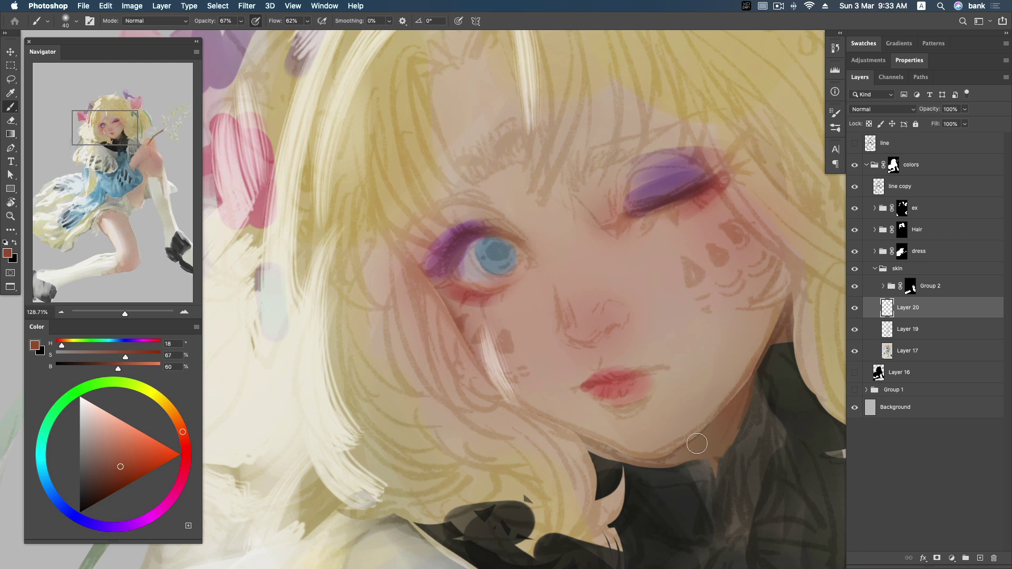
Step: Shade the area under the nose with a light pink skin tone
{"action": "left_click", "coordinate": [620, 337], "text": "alt"}
{"action": "left_click", "coordinate": [104, 444]}
{"action": "left_click_drag", "start_coordinate": [104, 444], "coordinate": [105, 449]}
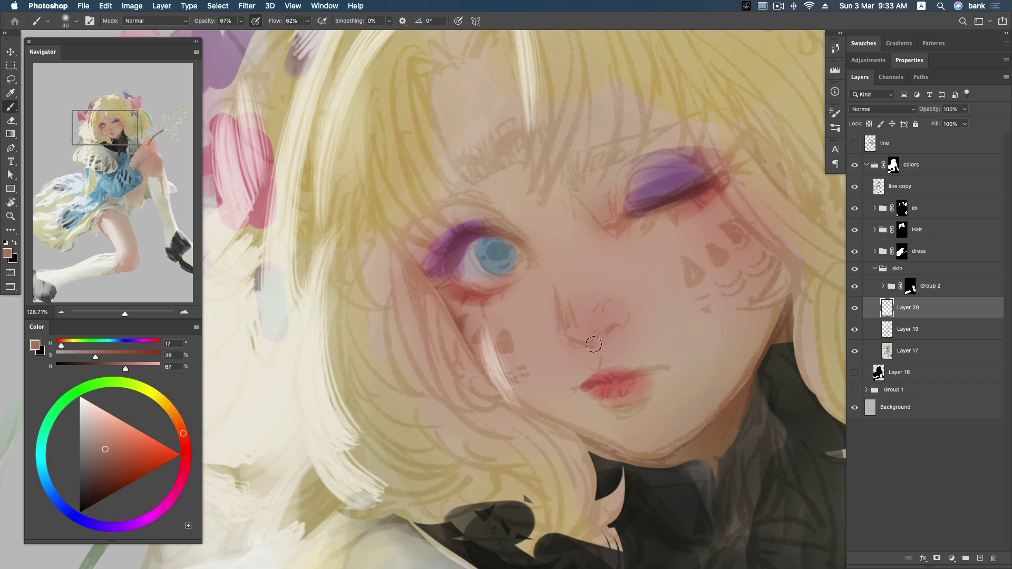
{"action": "key", "text": "bracketright"}
{"action": "left_click_drag", "start_coordinate": [611, 334], "coordinate": [588, 350]}
Step: Deepen the lips with red at the left corner and upper lip, undoing a lower-lip shadow
{"action": "key", "text": "bracketright"}
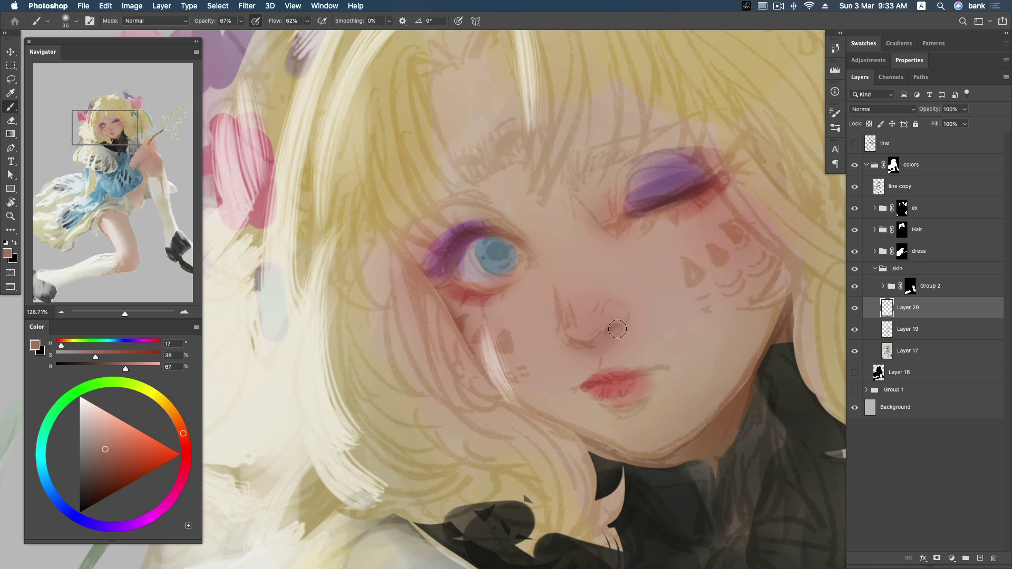
{"action": "left_click_drag", "start_coordinate": [105, 449], "coordinate": [111, 464]}
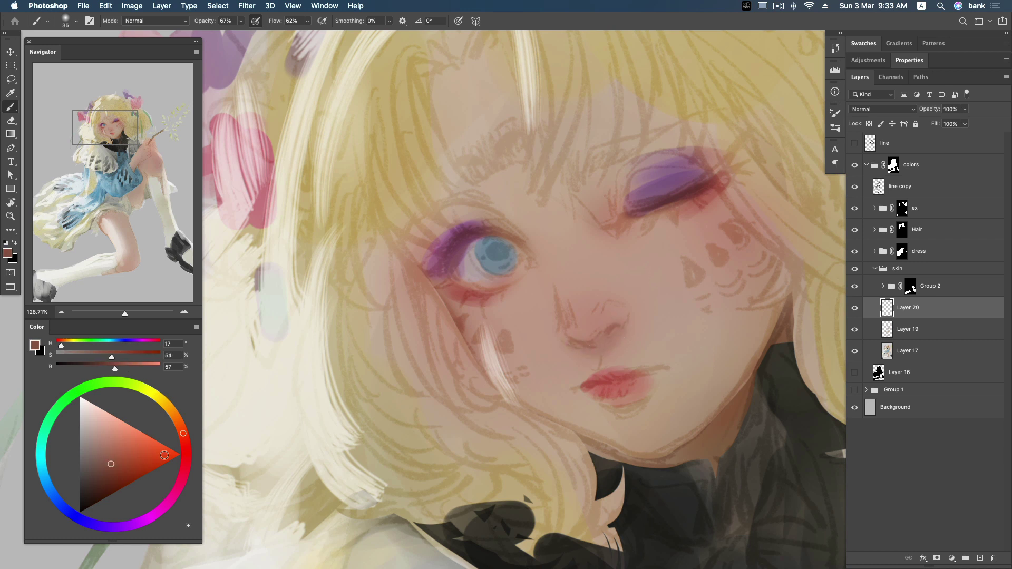
{"action": "left_click_drag", "start_coordinate": [586, 390], "coordinate": [575, 387]}
{"action": "left_click", "coordinate": [184, 438]}
{"action": "left_click_drag", "start_coordinate": [184, 437], "coordinate": [184, 442]}
{"action": "key", "text": "bracketleft"}
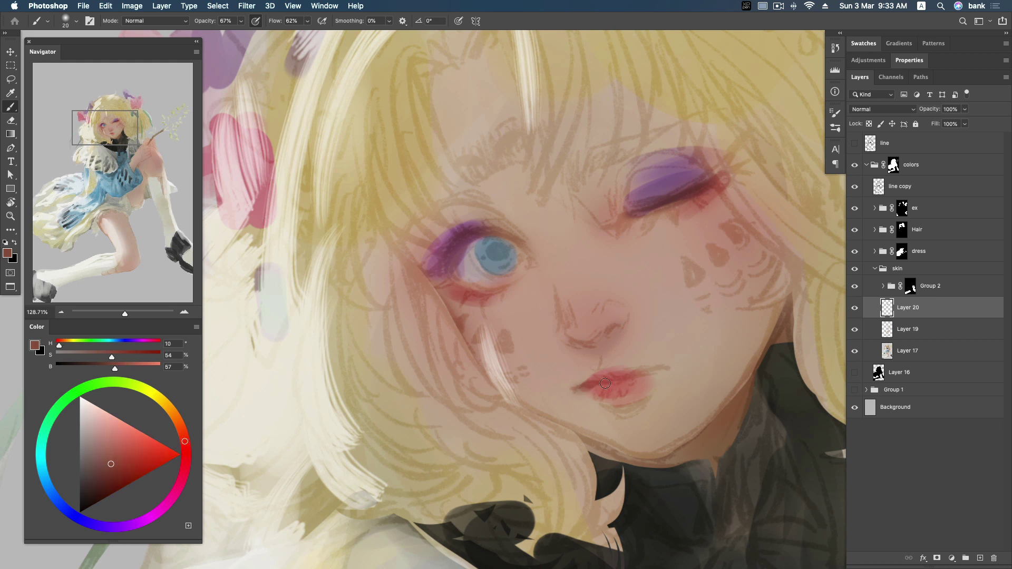
{"action": "left_click_drag", "start_coordinate": [635, 374], "coordinate": [675, 366]}
{"action": "key", "text": "bracketright"}
{"action": "left_click_drag", "start_coordinate": [614, 409], "coordinate": [635, 411]}
{"action": "key", "text": "ctrl+z"}
{"action": "left_click_drag", "start_coordinate": [116, 464], "coordinate": [103, 474]}
Step: Switch to a small hard round brush and paint a dark stroke under the lower lip
{"action": "right_click", "coordinate": [631, 294]}
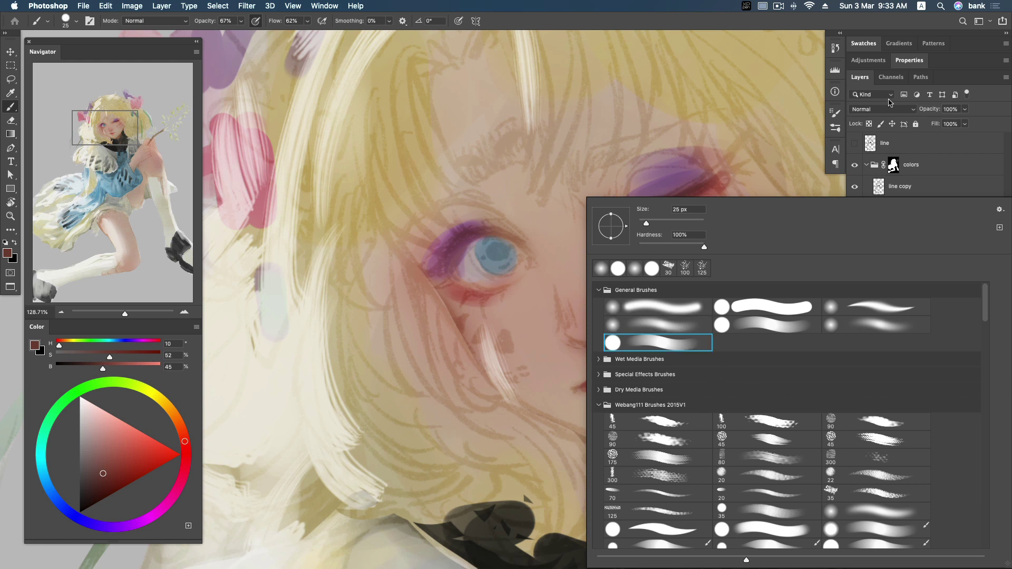
{"action": "left_click", "coordinate": [694, 344]}
{"action": "key", "text": "Return"}
{"action": "key", "text": "bracketleft"}
{"action": "key", "text": "bracketleft"}
{"action": "key", "text": "bracketleft"}
{"action": "mouse_move", "coordinate": [612, 410]}
{"action": "left_mouse_down"}
{"action": "mouse_move", "coordinate": [649, 400]}
{"action": "mouse_move", "coordinate": [618, 411]}
{"action": "left_mouse_up"}
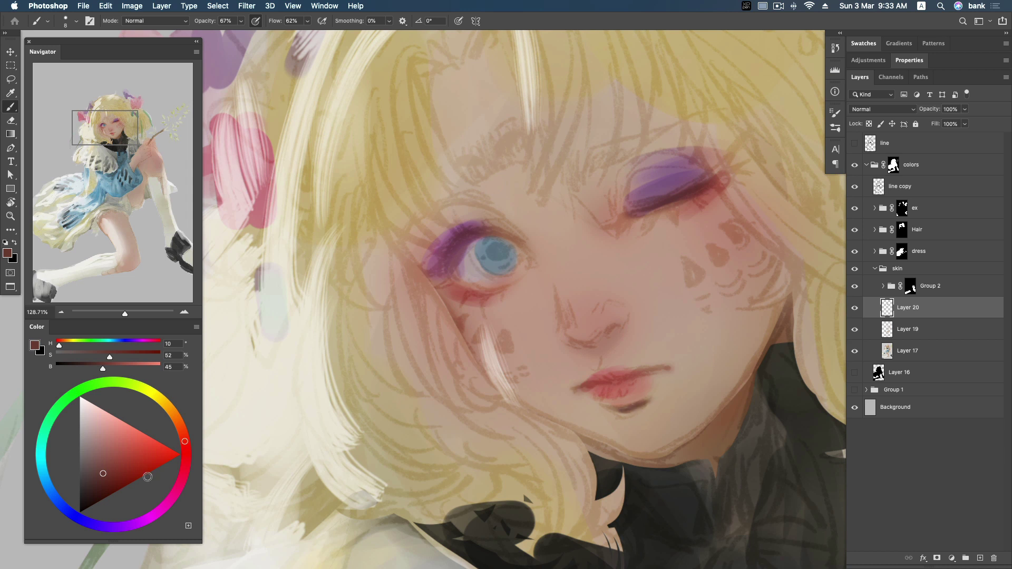
Step: Darken the open eye's outer corner and thicken its upper eyelid line
{"action": "left_click", "coordinate": [106, 467]}
{"action": "left_click", "coordinate": [108, 478]}
{"action": "left_click", "coordinate": [448, 257], "text": "alt"}
{"action": "left_click_drag", "start_coordinate": [451, 254], "coordinate": [444, 279]}
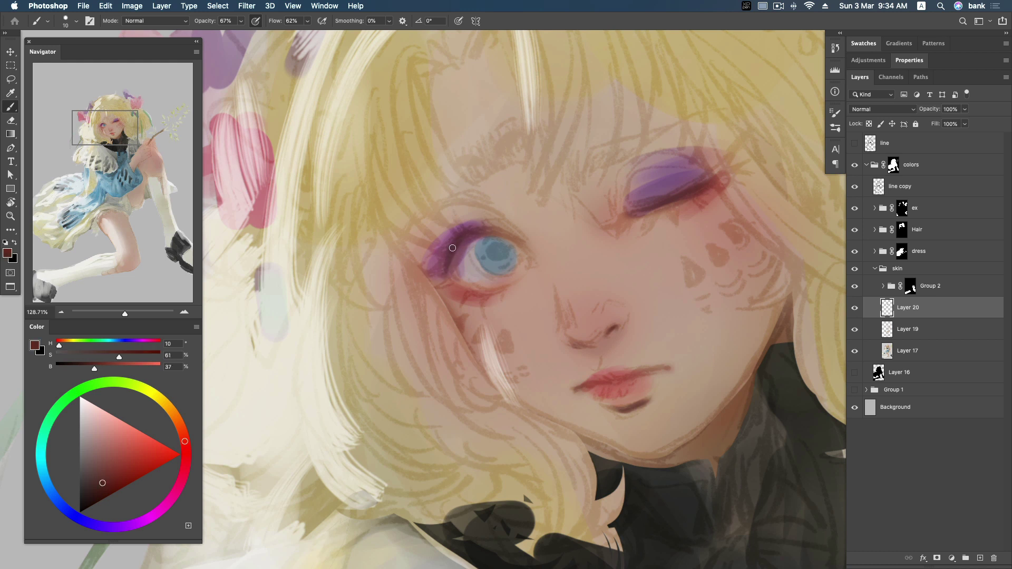
{"action": "left_click_drag", "start_coordinate": [499, 229], "coordinate": [531, 258]}
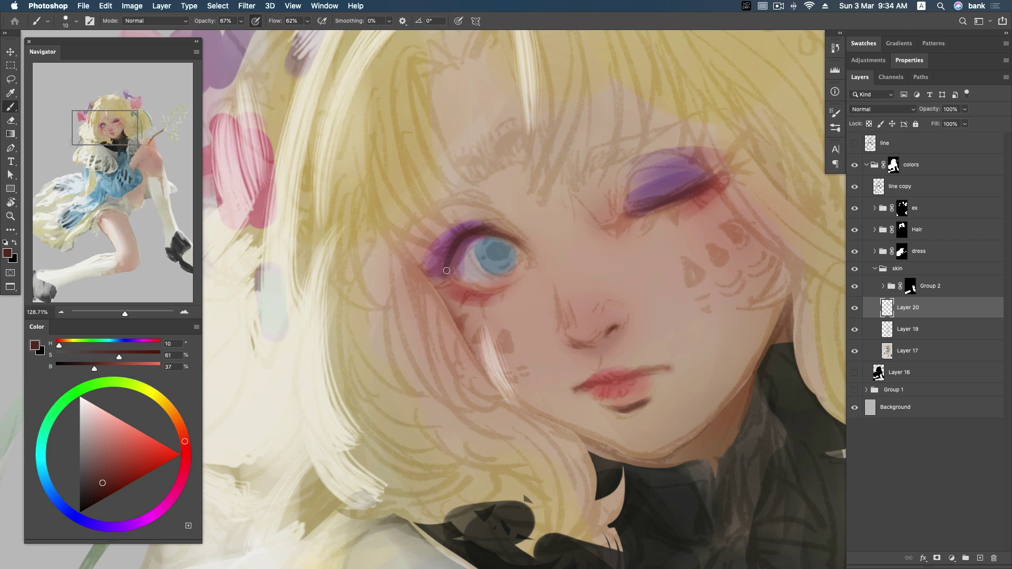
{"action": "mouse_move", "coordinate": [447, 266]}
{"action": "left_mouse_down"}
{"action": "mouse_move", "coordinate": [480, 238]}
{"action": "mouse_move", "coordinate": [530, 259]}
{"action": "left_mouse_up"}
Step: Darken the closed eye's lash line with deep reds, then sample light cheek skin colour
{"action": "left_click_drag", "start_coordinate": [622, 225], "coordinate": [640, 212]}
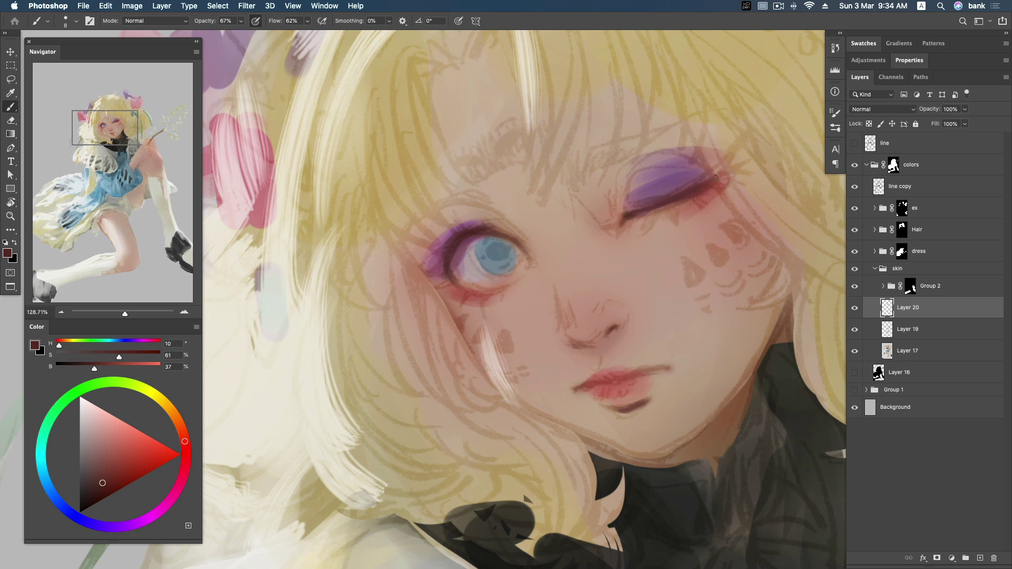
{"action": "left_click", "coordinate": [94, 486]}
{"action": "left_click", "coordinate": [190, 447]}
{"action": "left_click", "coordinate": [114, 474]}
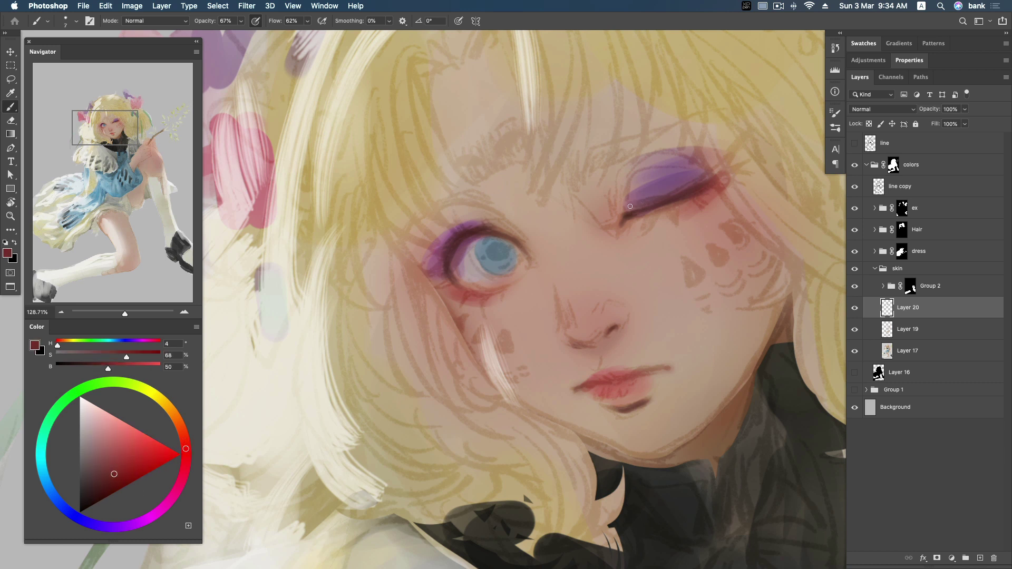
{"action": "left_click_drag", "start_coordinate": [628, 206], "coordinate": [651, 196]}
{"action": "left_click_drag", "start_coordinate": [113, 476], "coordinate": [100, 499]}
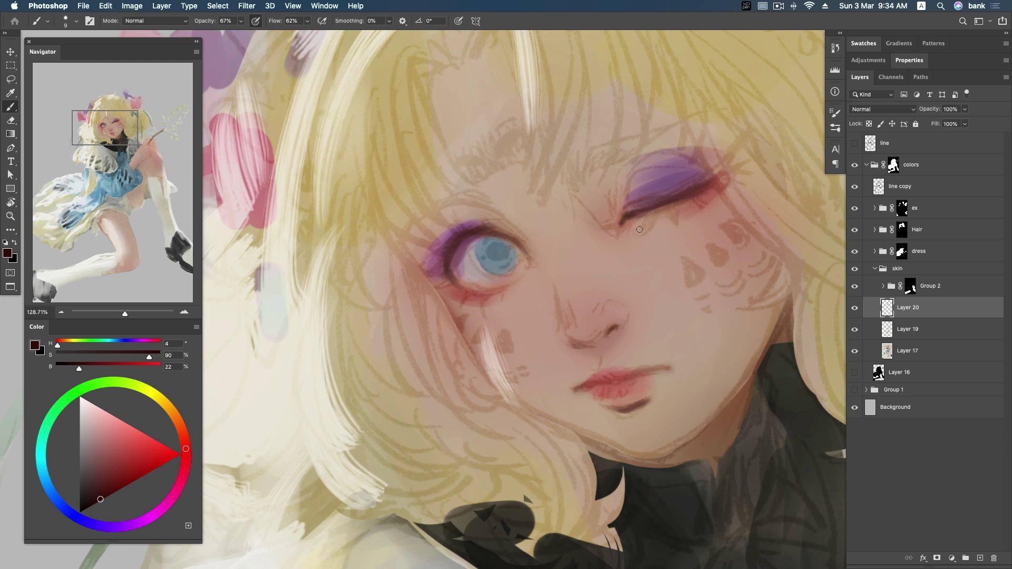
{"action": "left_click", "coordinate": [641, 233], "text": "alt"}
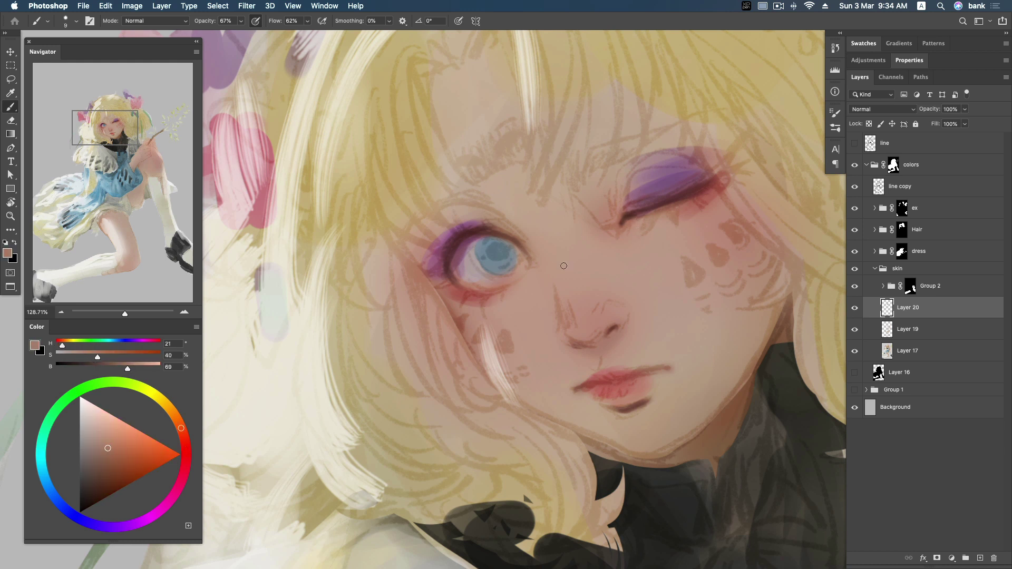
{"action": "key", "text": "bracketright"}
{"action": "key", "text": "bracketright"}
Step: Dab a grey-blue shadow below the open eye and resample cheek skin tones
{"action": "left_click", "coordinate": [534, 282], "text": "alt"}
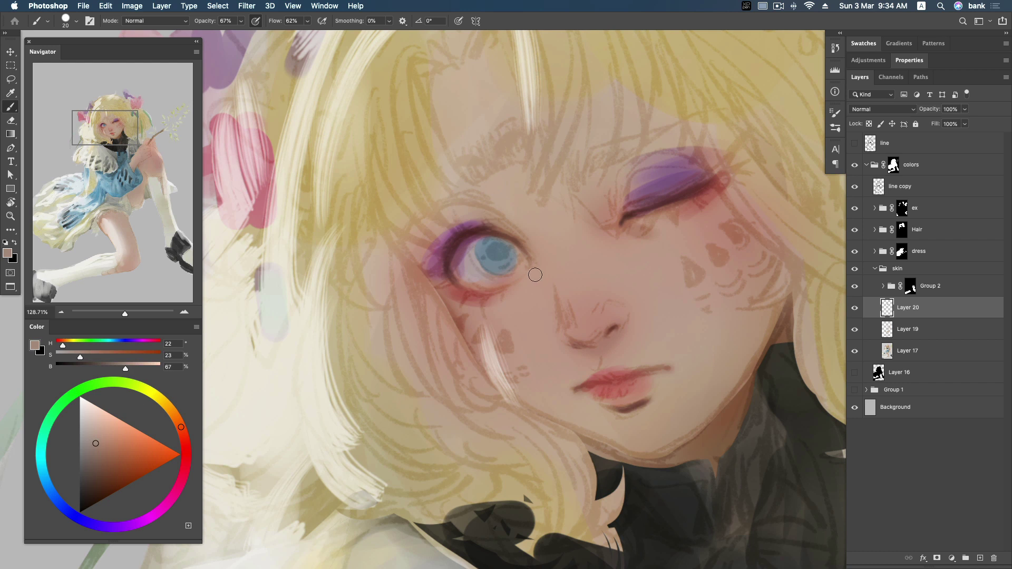
{"action": "left_click_drag", "start_coordinate": [532, 277], "coordinate": [527, 290]}
{"action": "left_click_drag", "start_coordinate": [102, 454], "coordinate": [104, 458]}
{"action": "left_click", "coordinate": [532, 286], "text": "alt"}
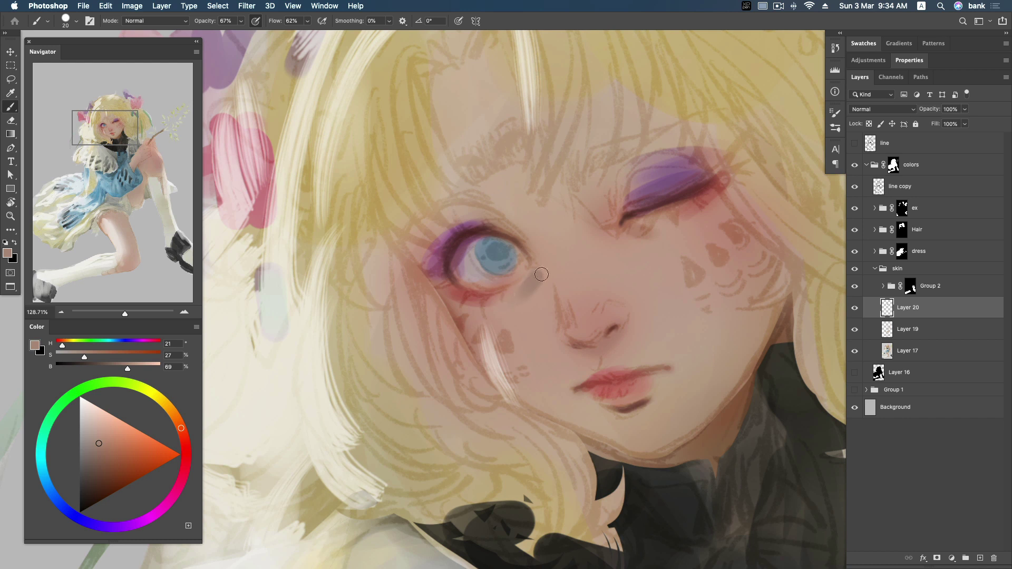
{"action": "left_click", "coordinate": [101, 437]}
{"action": "left_click", "coordinate": [107, 447]}
{"action": "key", "text": "bracketleft"}
{"action": "key", "text": "bracketright"}
Step: Darken the nostril outline and blend the nose shading with a saturated nose colour
{"action": "left_click", "coordinate": [593, 320], "text": "alt"}
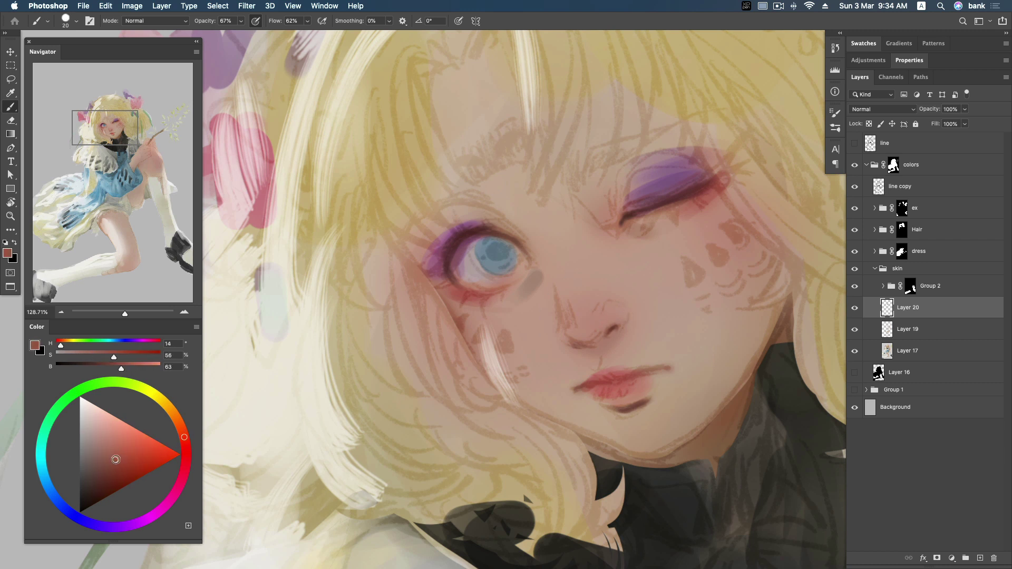
{"action": "left_click", "coordinate": [122, 462]}
{"action": "left_click_drag", "start_coordinate": [622, 281], "coordinate": [533, 237]}
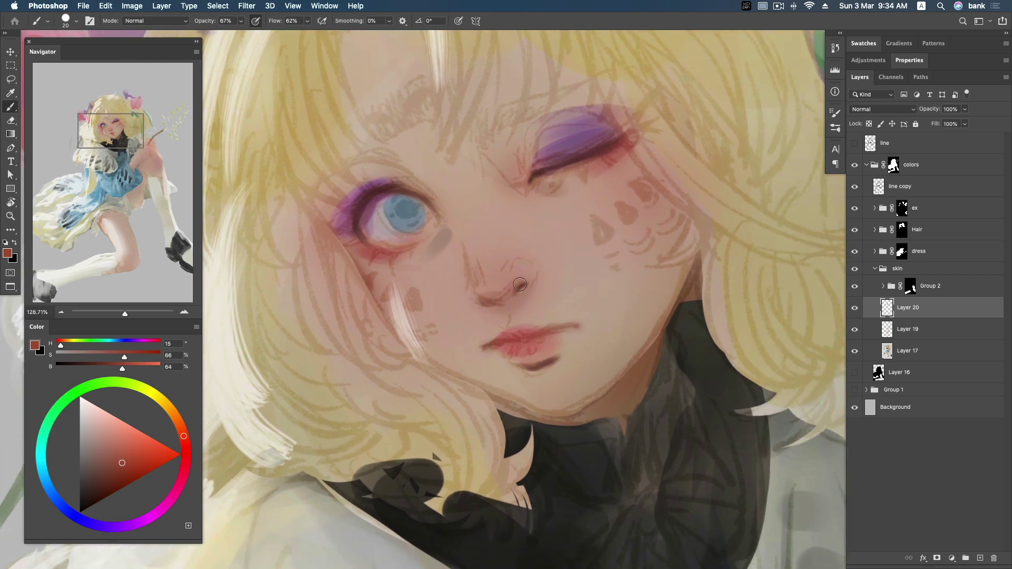
{"action": "left_click_drag", "start_coordinate": [524, 282], "coordinate": [515, 292]}
{"action": "key", "text": "bracketleft"}
{"action": "key", "text": "bracketright"}
{"action": "key", "text": "bracketright"}
{"action": "left_click_drag", "start_coordinate": [531, 272], "coordinate": [503, 303]}
{"action": "key", "text": "bracketleft"}
{"action": "key", "text": "bracketleft"}
{"action": "key", "text": "bracketleft"}
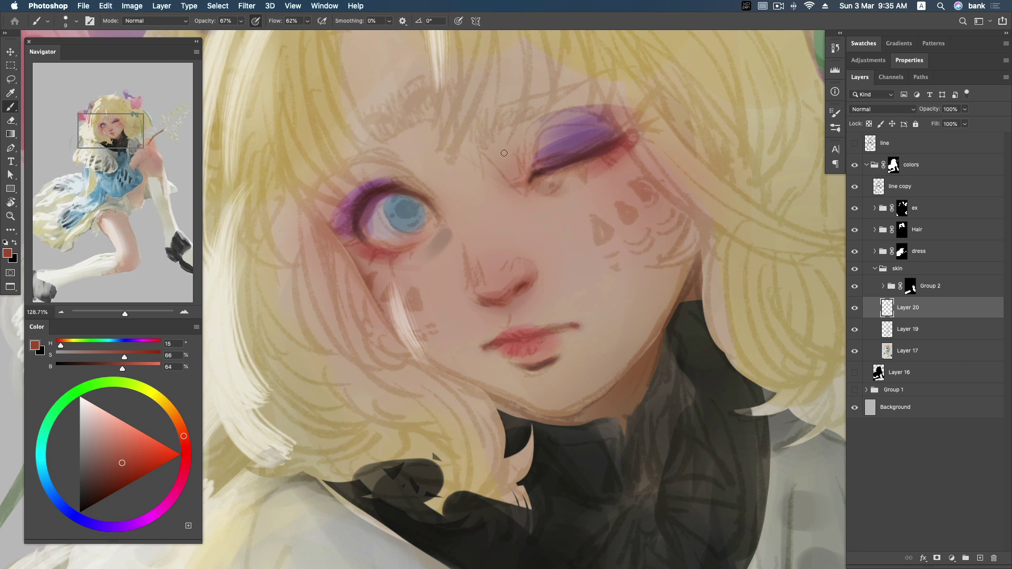
{"action": "left_click_drag", "start_coordinate": [535, 145], "coordinate": [599, 177]}
{"action": "left_click", "coordinate": [99, 476]}
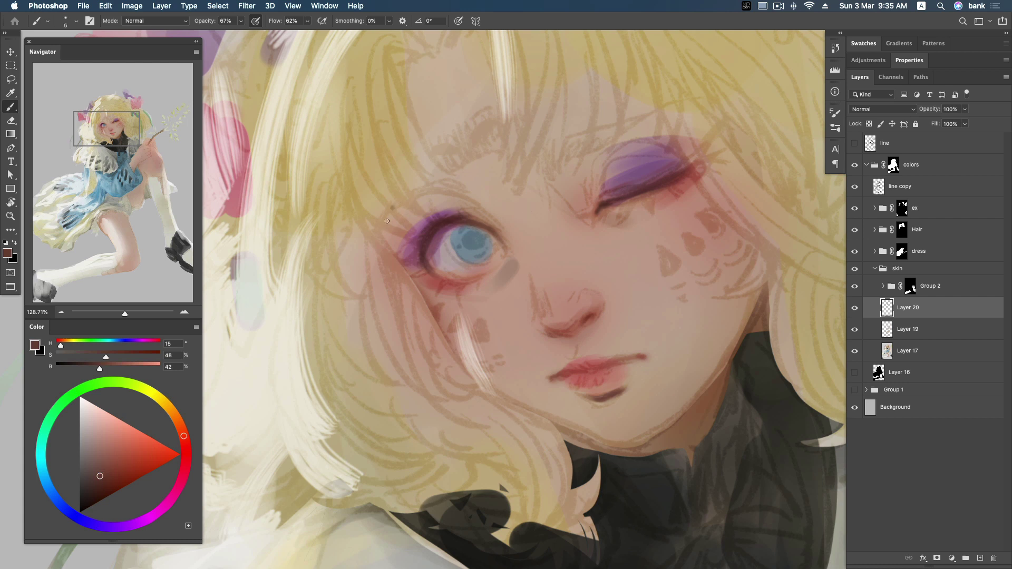
Step: With deep red-brown, paint eyebrows above both eyes and extend the open eye's upper lash line
{"action": "left_click", "coordinate": [104, 481]}
{"action": "left_click_drag", "start_coordinate": [395, 206], "coordinate": [436, 187]}
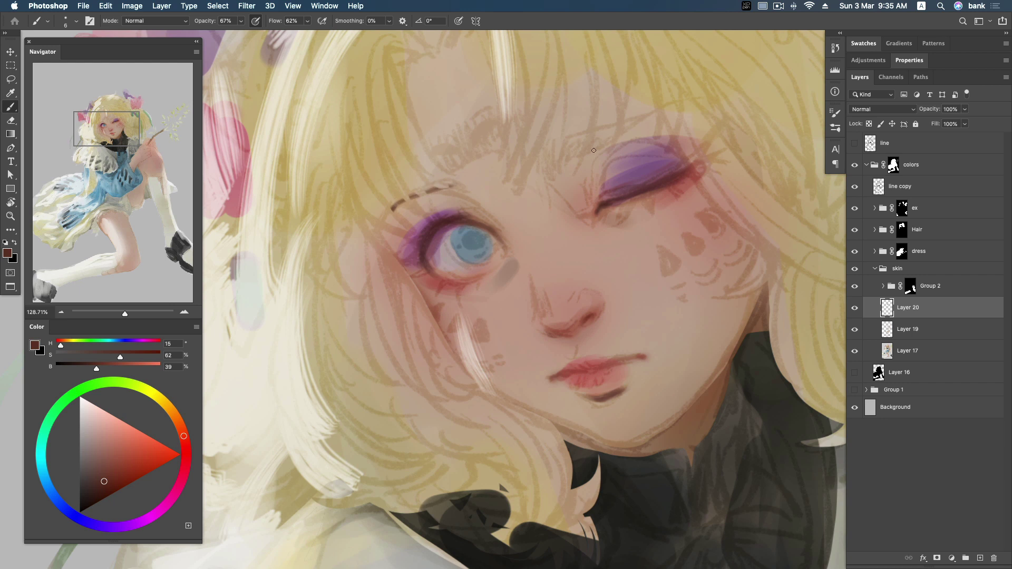
{"action": "mouse_move", "coordinate": [643, 117]}
{"action": "left_mouse_down"}
{"action": "mouse_move", "coordinate": [660, 108]}
{"action": "mouse_move", "coordinate": [616, 133]}
{"action": "left_mouse_up"}
{"action": "left_click_drag", "start_coordinate": [551, 143], "coordinate": [549, 178]}
{"action": "mouse_move", "coordinate": [551, 142]}
{"action": "left_mouse_down"}
{"action": "mouse_move", "coordinate": [543, 175]}
{"action": "mouse_move", "coordinate": [591, 135]}
{"action": "left_mouse_up"}
{"action": "mouse_move", "coordinate": [446, 183]}
{"action": "left_mouse_down"}
{"action": "mouse_move", "coordinate": [473, 188]}
{"action": "mouse_move", "coordinate": [391, 217]}
{"action": "left_mouse_up"}
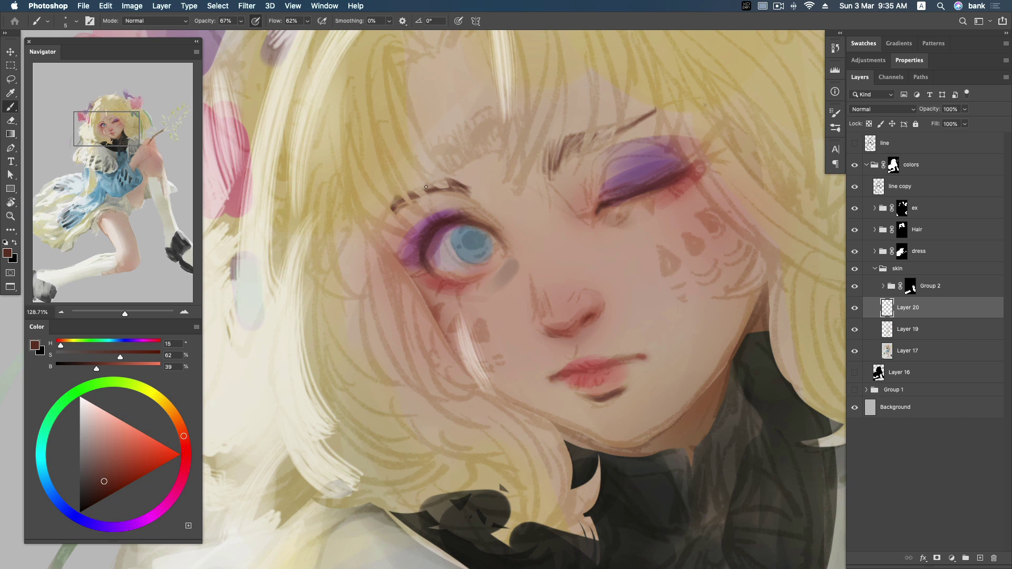
{"action": "left_click_drag", "start_coordinate": [471, 188], "coordinate": [476, 200]}
{"action": "mouse_move", "coordinate": [545, 156]}
{"action": "left_mouse_down"}
{"action": "mouse_move", "coordinate": [585, 129]}
{"action": "mouse_move", "coordinate": [627, 121]}
{"action": "left_mouse_up"}
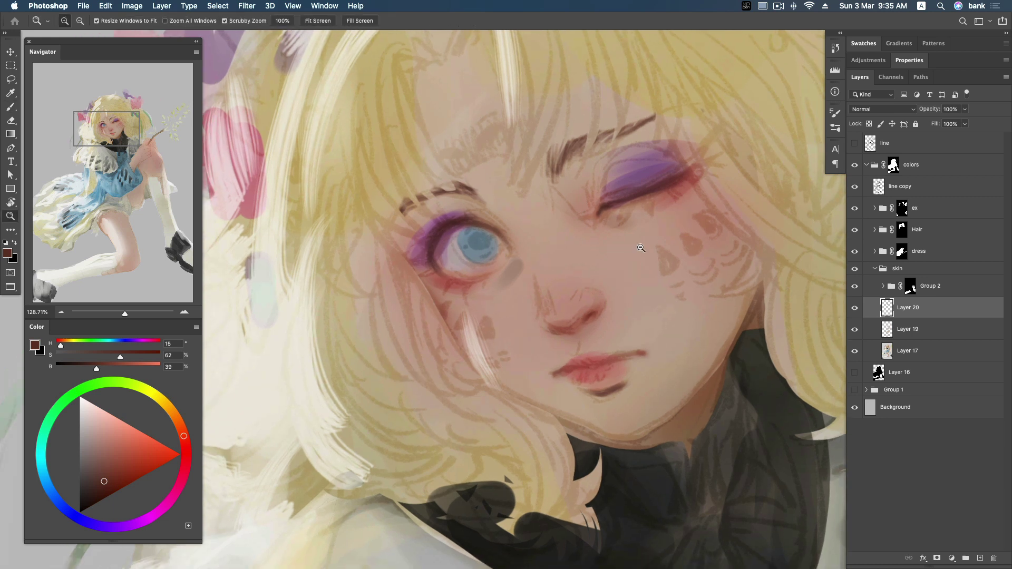
Step: Brighten the white of the open eye with its sampled pale colour
{"action": "left_click_drag", "start_coordinate": [623, 223], "coordinate": [581, 194]}
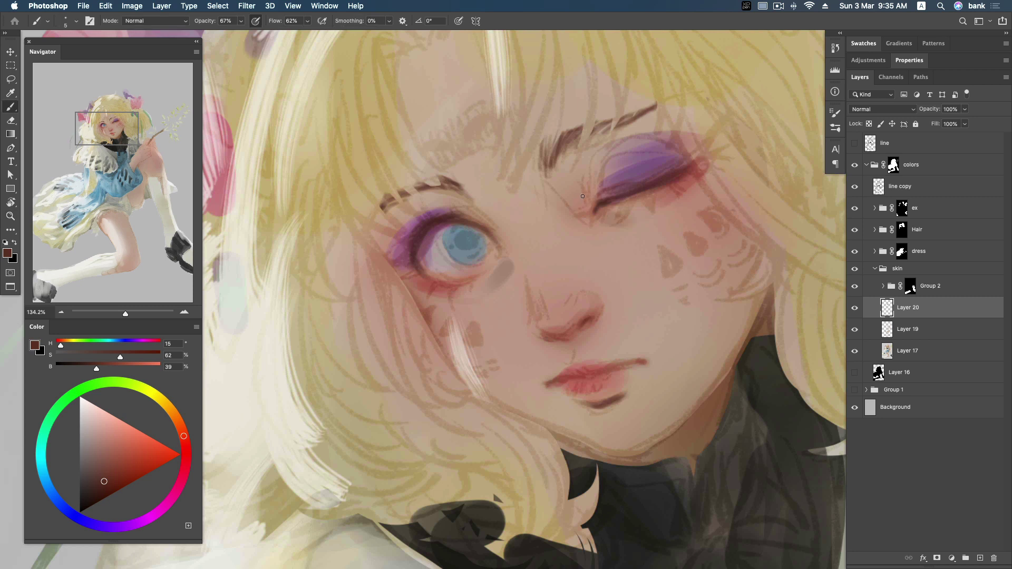
{"action": "left_click", "coordinate": [580, 189], "text": "alt"}
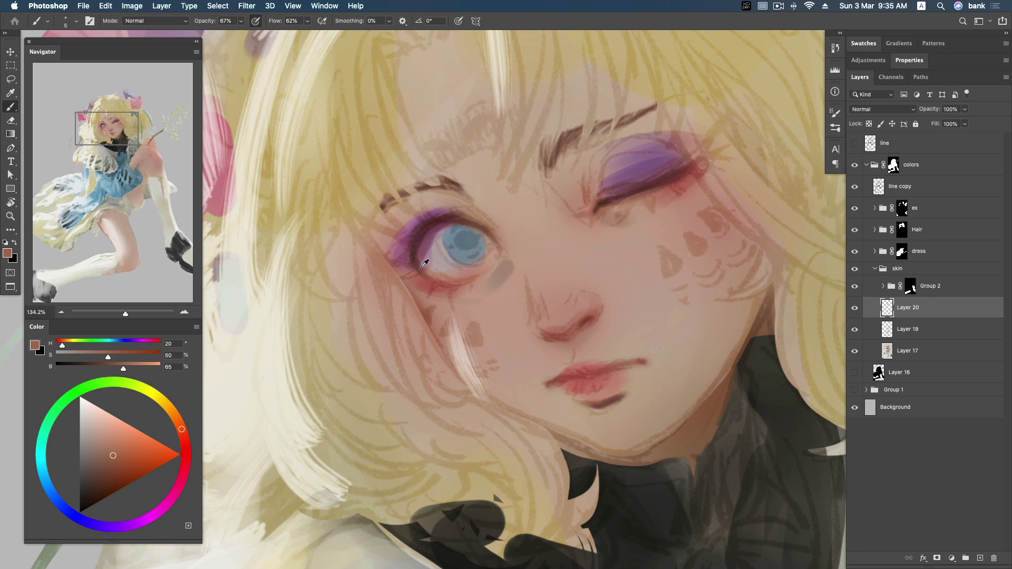
{"action": "left_click", "coordinate": [446, 251], "text": "alt"}
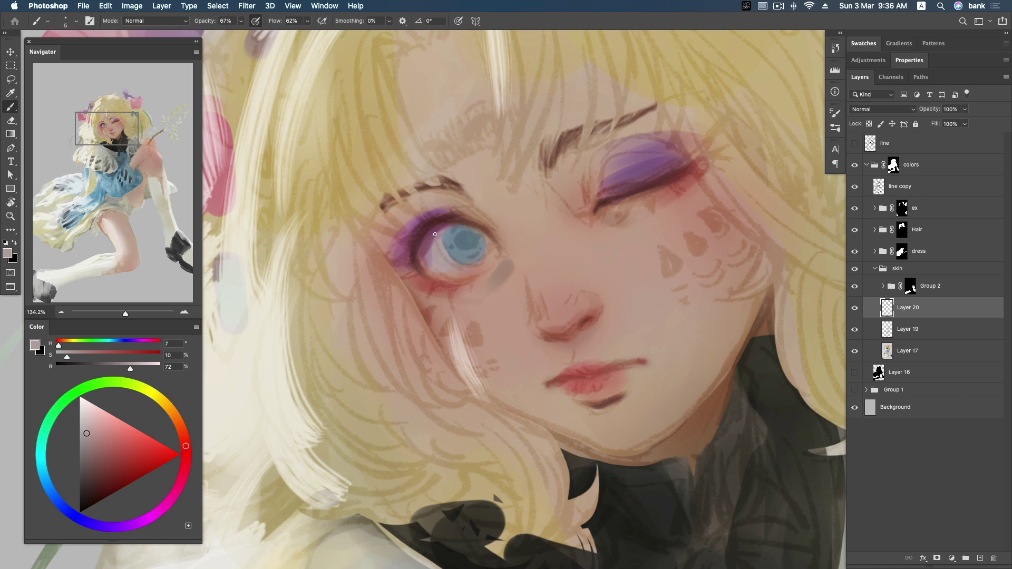
{"action": "key", "text": "bracketright"}
{"action": "key", "text": "bracketright"}
{"action": "key", "text": "bracketright"}
{"action": "key", "text": "bracketright"}
{"action": "mouse_move", "coordinate": [429, 258]}
{"action": "left_mouse_down"}
{"action": "mouse_move", "coordinate": [443, 235]}
{"action": "mouse_move", "coordinate": [443, 257]}
{"action": "mouse_move", "coordinate": [456, 247]}
{"action": "mouse_move", "coordinate": [434, 249]}
{"action": "mouse_move", "coordinate": [453, 232]}
{"action": "mouse_move", "coordinate": [477, 235]}
{"action": "mouse_move", "coordinate": [459, 266]}
{"action": "mouse_move", "coordinate": [481, 261]}
{"action": "mouse_move", "coordinate": [486, 247]}
{"action": "left_mouse_up"}
{"action": "key", "text": "bracketleft"}
{"action": "left_click", "coordinate": [90, 451]}
{"action": "left_click", "coordinate": [448, 264], "text": "alt"}
{"action": "left_click", "coordinate": [469, 261], "text": "alt"}
{"action": "left_click", "coordinate": [479, 265], "text": "alt"}
{"action": "left_click", "coordinate": [478, 256], "text": "alt"}
{"action": "left_click", "coordinate": [435, 264], "text": "alt"}
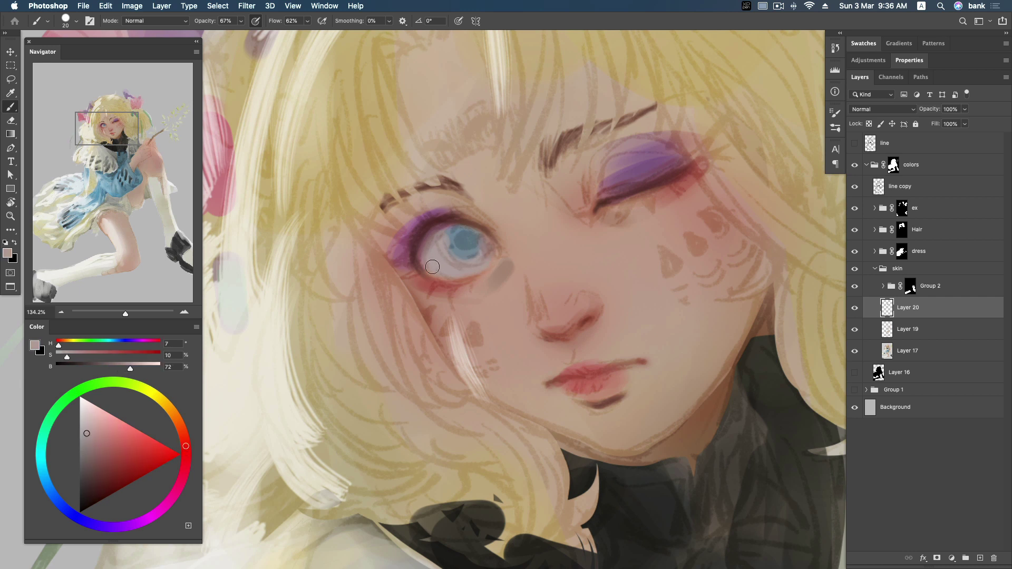
Step: Even out the blue iris and paint a darker blue at its centre
{"action": "left_click", "coordinate": [469, 254], "text": "alt"}
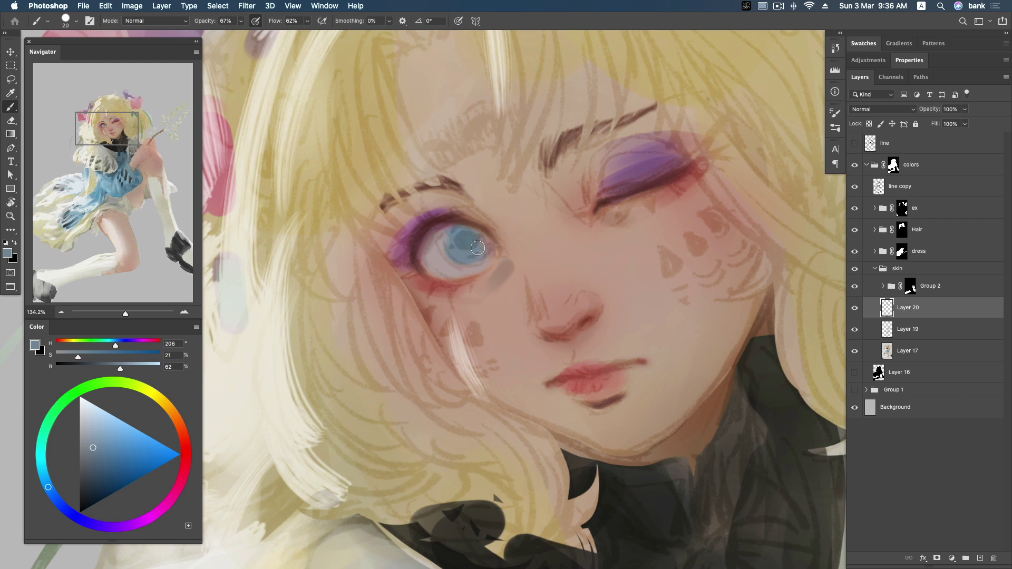
{"action": "left_click", "coordinate": [448, 242], "text": "alt"}
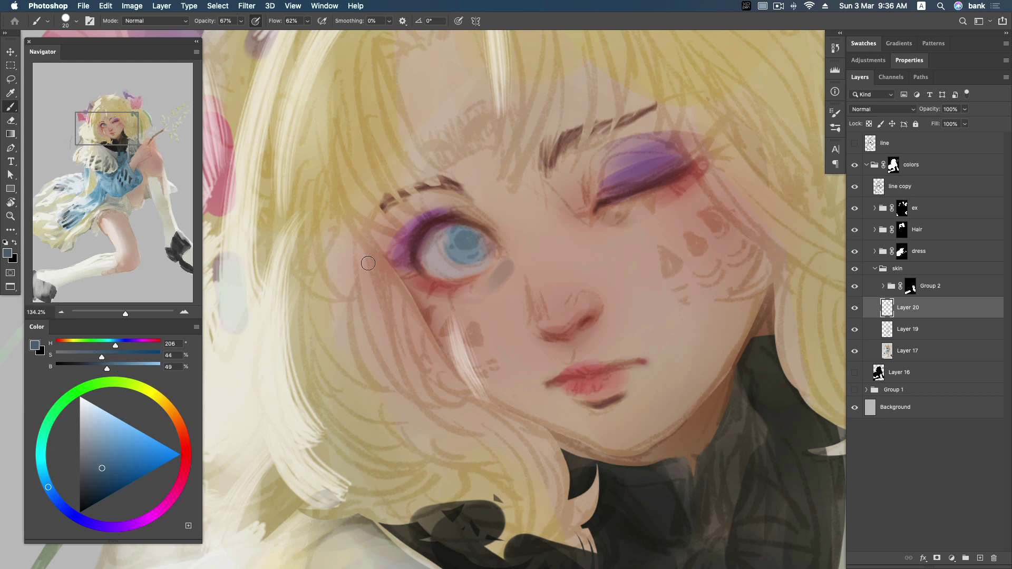
{"action": "left_click", "coordinate": [460, 243], "text": "alt"}
{"action": "left_click", "coordinate": [450, 238], "text": "alt"}
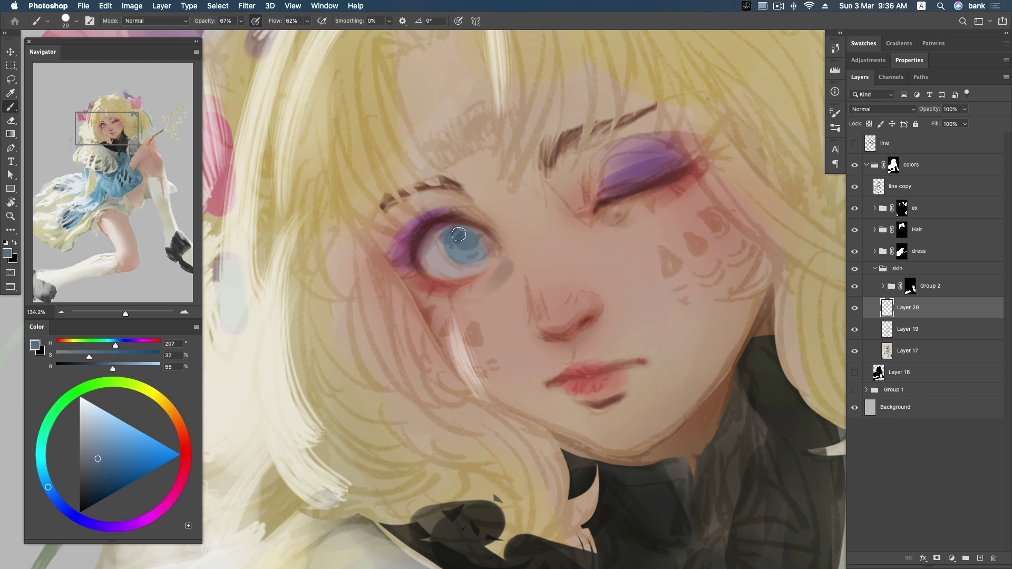
{"action": "left_click_drag", "start_coordinate": [456, 255], "coordinate": [471, 240]}
{"action": "left_click", "coordinate": [94, 474]}
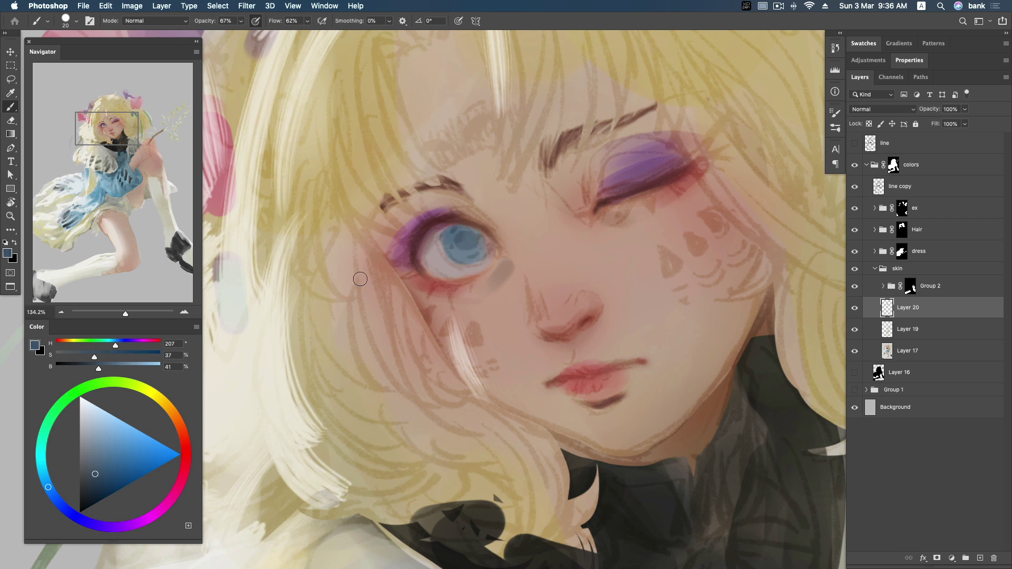
{"action": "left_click_drag", "start_coordinate": [466, 240], "coordinate": [452, 241]}
{"action": "left_click", "coordinate": [451, 239], "text": "alt"}
{"action": "mouse_move", "coordinate": [94, 471]}
{"action": "left_mouse_down"}
{"action": "mouse_move", "coordinate": [89, 481]}
{"action": "mouse_move", "coordinate": [44, 431]}
{"action": "left_mouse_up"}
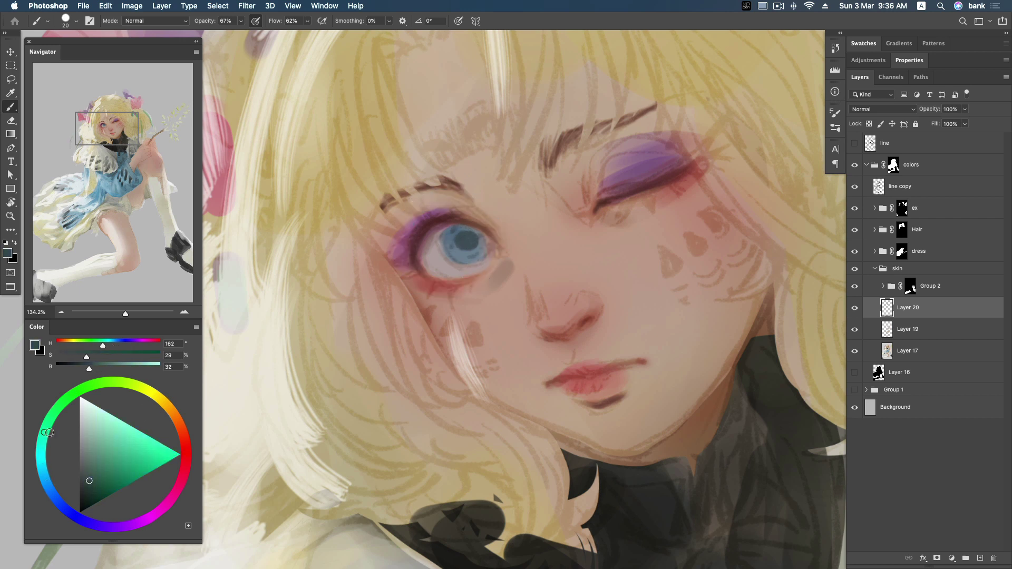
{"action": "key", "text": "bracketleft"}
{"action": "key", "text": "bracketleft"}
{"action": "key", "text": "bracketleft"}
{"action": "left_click", "coordinate": [443, 229], "text": "alt"}
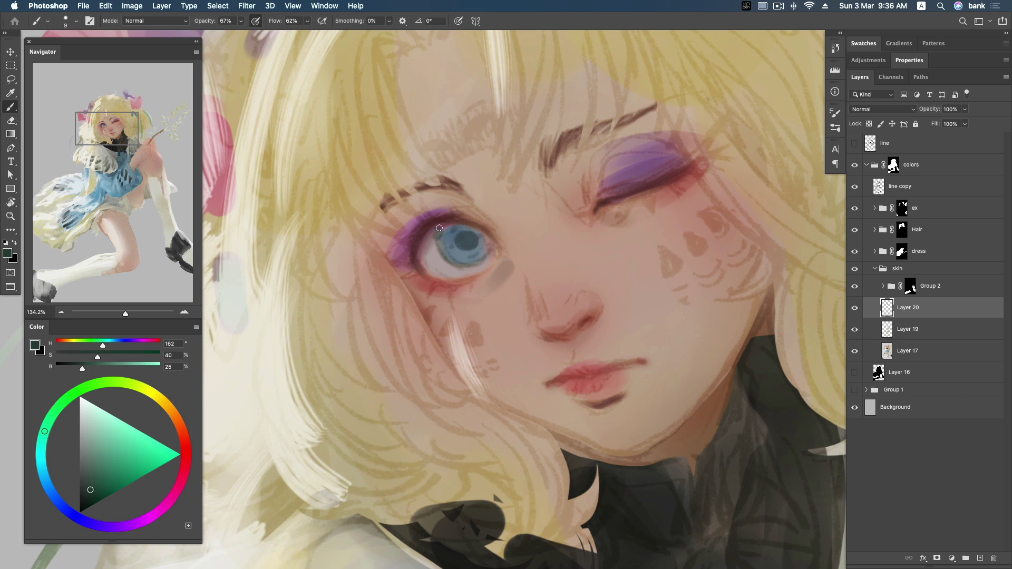
Step: Fade the Overlay line copy layer to about 14% opacity and make Layer 19 active
{"action": "key", "text": "z"}
{"action": "scroll", "coordinate": [763, 238], "scroll_direction": "down", "scroll_amount": 3}
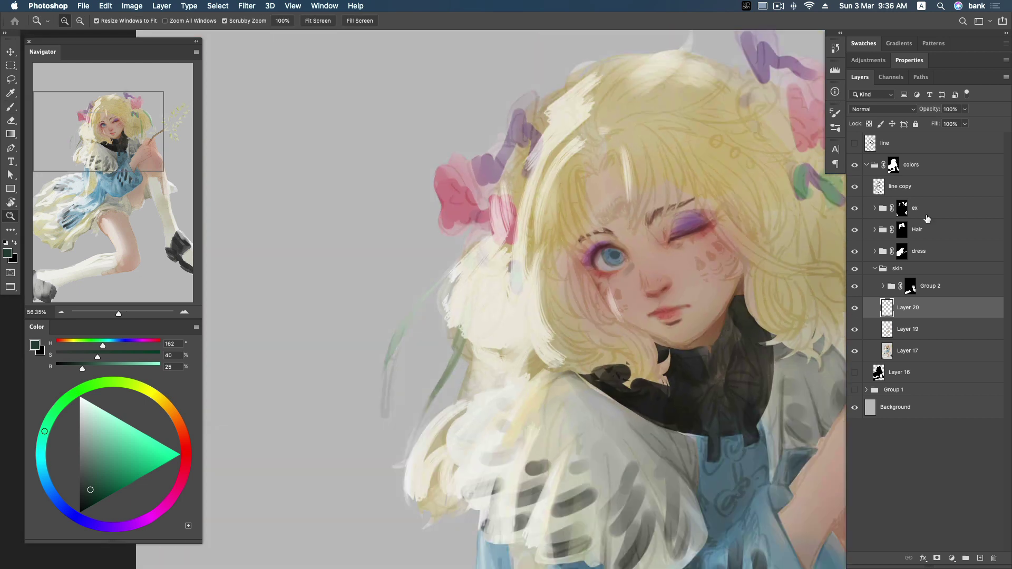
{"action": "left_click", "coordinate": [915, 189]}
{"action": "left_click_drag", "start_coordinate": [964, 110], "coordinate": [961, 124]}
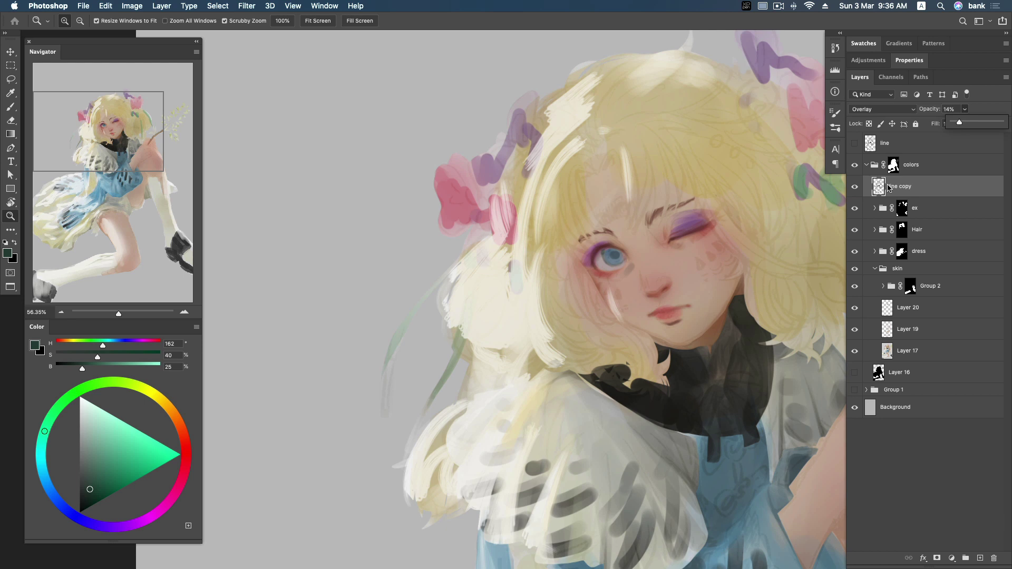
{"action": "scroll", "coordinate": [735, 299], "scroll_direction": "down", "scroll_amount": 3}
{"action": "scroll", "coordinate": [734, 299], "scroll_direction": "up", "scroll_amount": 3}
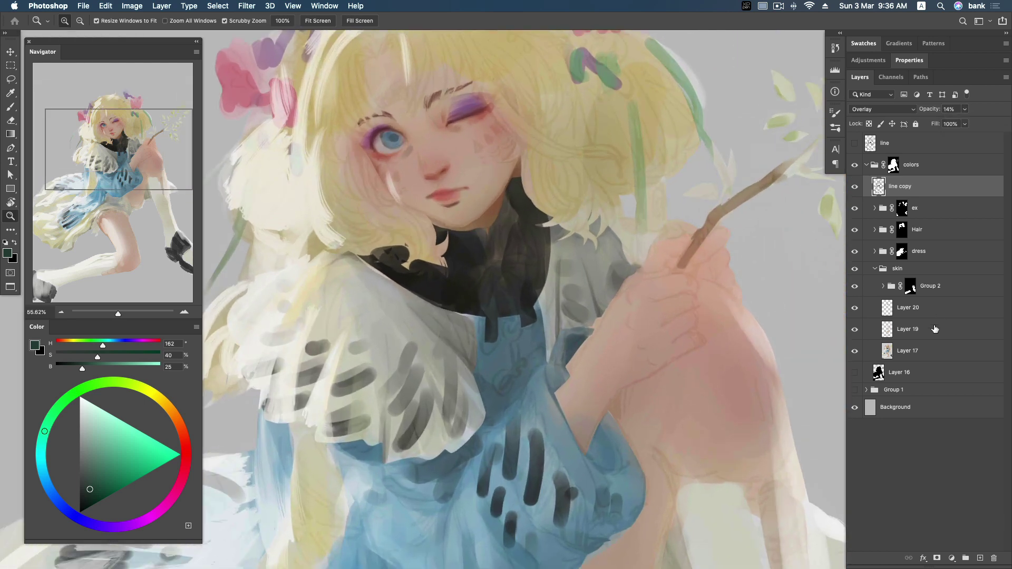
{"action": "left_click", "coordinate": [936, 329]}
{"action": "scroll", "coordinate": [698, 344], "scroll_direction": "up", "scroll_amount": 2}
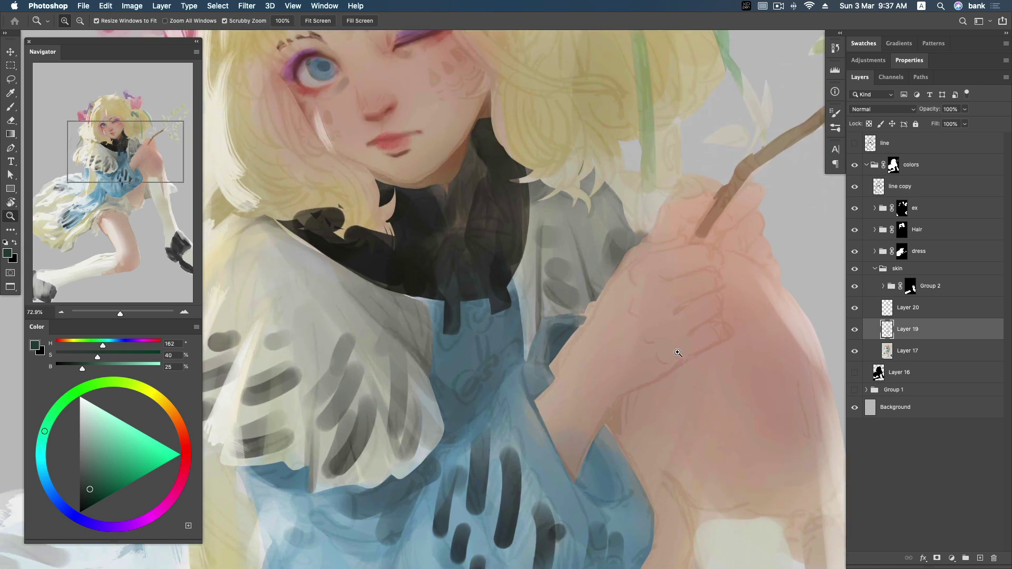
Step: Paint a darker skin shadow along the wrist and between the fingers
{"action": "key", "text": "b"}
{"action": "left_click", "coordinate": [685, 335], "text": "alt"}
{"action": "left_click", "coordinate": [131, 441]}
{"action": "key", "text": "bracketright"}
{"action": "key", "text": "bracketright"}
{"action": "key", "text": "bracketright"}
{"action": "mouse_move", "coordinate": [603, 419]}
{"action": "left_mouse_down"}
{"action": "mouse_move", "coordinate": [639, 380]}
{"action": "mouse_move", "coordinate": [729, 324]}
{"action": "left_mouse_up"}
{"action": "key", "text": "bracketleft"}
{"action": "key", "text": "bracketleft"}
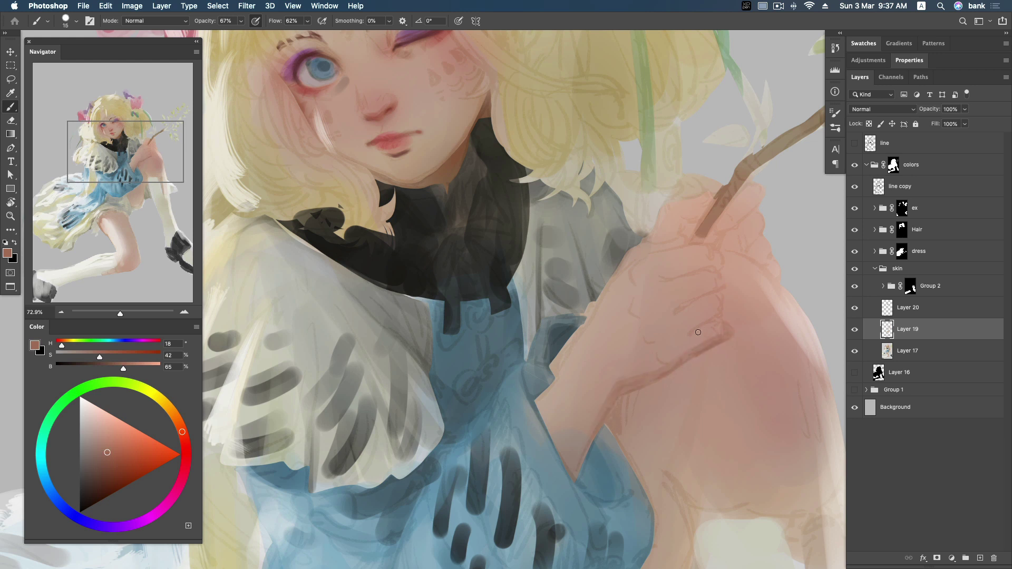
{"action": "left_click_drag", "start_coordinate": [711, 322], "coordinate": [720, 316]}
Step: Draw a dark line along the top knuckle and cover the blue at the wrist edge
{"action": "key", "text": "bracketleft"}
{"action": "key", "text": "bracketright"}
{"action": "key", "text": "bracketright"}
{"action": "left_click_drag", "start_coordinate": [714, 253], "coordinate": [718, 293]}
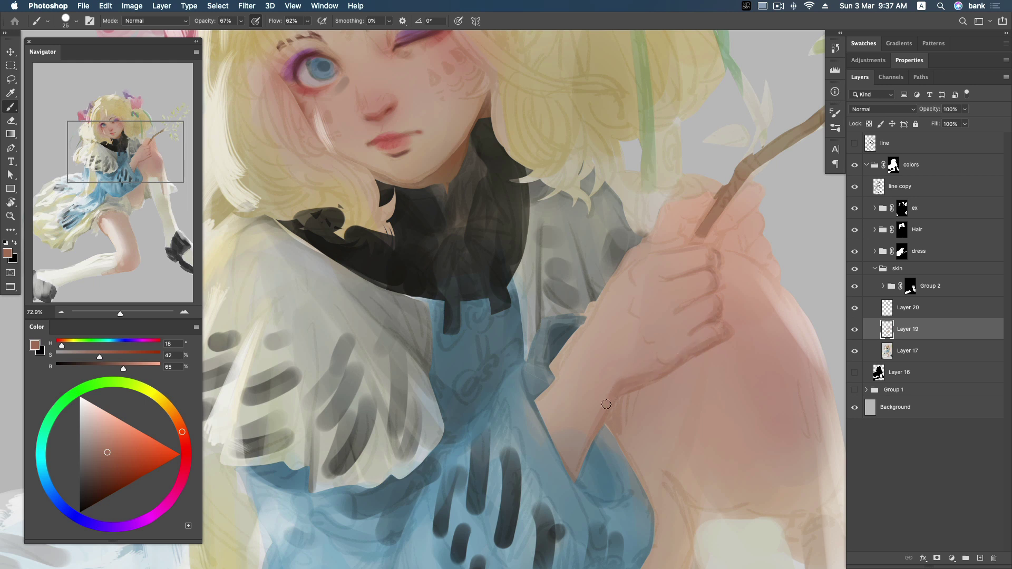
{"action": "key", "text": "bracketright"}
{"action": "left_click_drag", "start_coordinate": [540, 409], "coordinate": [575, 470]}
{"action": "left_click", "coordinate": [104, 456]}
{"action": "key", "text": "bracketright"}
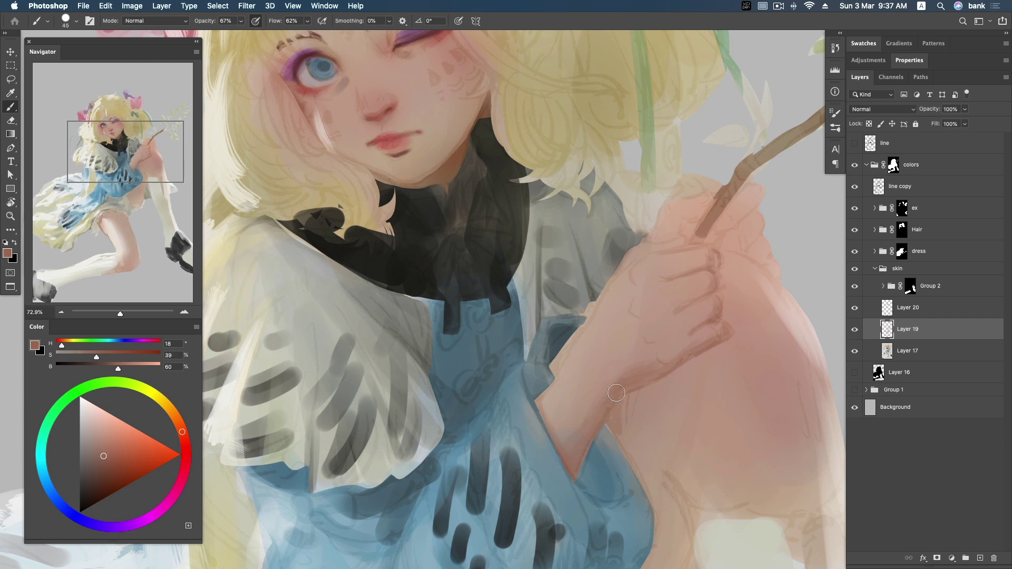
{"action": "key", "text": "bracketleft"}
Step: Deepen the wrist shadow and the hand's lower edge with darker shadow tones
{"action": "key", "text": "bracketleft"}
{"action": "key", "text": "bracketright"}
{"action": "left_click_drag", "start_coordinate": [97, 464], "coordinate": [95, 475]}
{"action": "key", "text": "bracketleft"}
{"action": "key", "text": "bracketleft"}
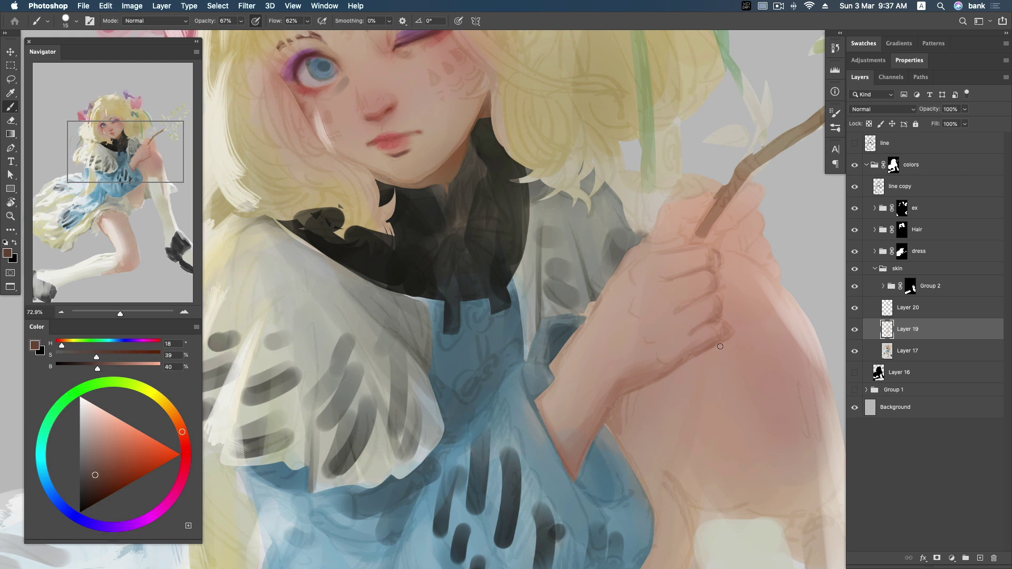
{"action": "left_click_drag", "start_coordinate": [675, 370], "coordinate": [602, 423]}
{"action": "left_click", "coordinate": [105, 461]}
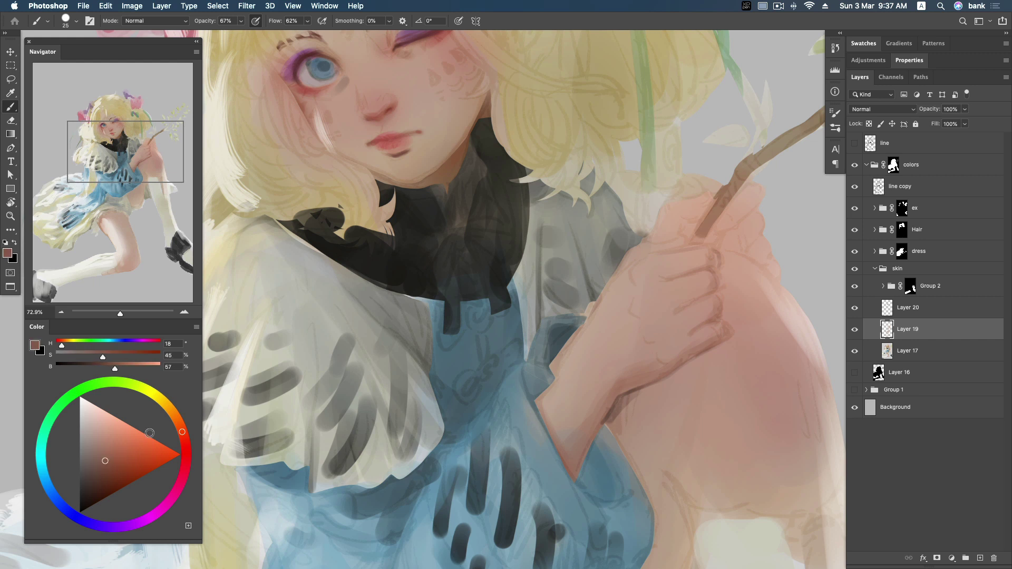
{"action": "mouse_move", "coordinate": [657, 383]}
{"action": "left_mouse_down"}
{"action": "mouse_move", "coordinate": [623, 401]}
{"action": "mouse_move", "coordinate": [611, 428]}
{"action": "left_mouse_up"}
{"action": "key", "text": "bracketleft"}
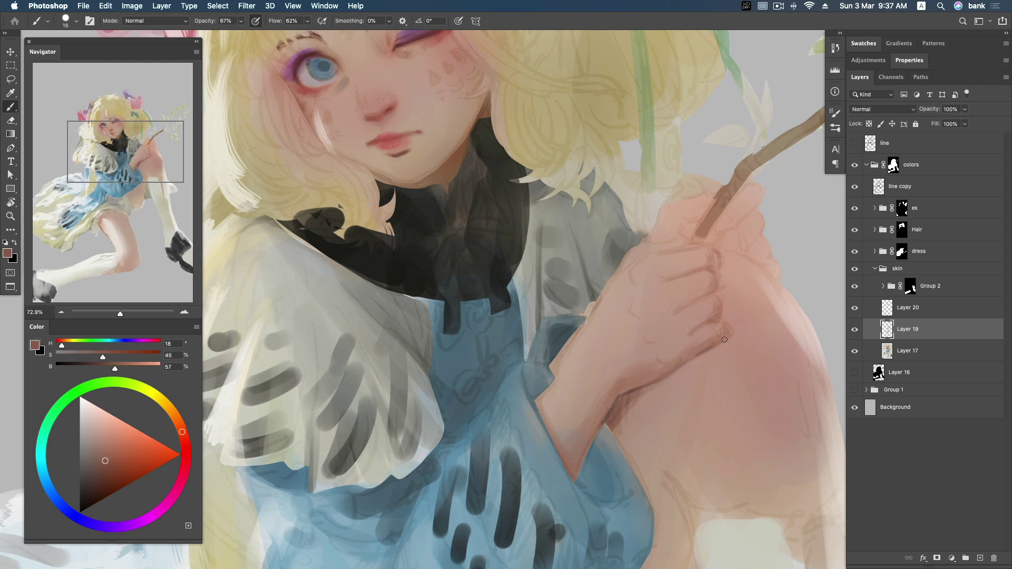
{"action": "left_click_drag", "start_coordinate": [707, 350], "coordinate": [682, 367]}
{"action": "key", "text": "bracketright"}
{"action": "key", "text": "bracketright"}
{"action": "key", "text": "bracketright"}
{"action": "mouse_move", "coordinate": [630, 402]}
{"action": "left_mouse_down"}
{"action": "mouse_move", "coordinate": [617, 439]}
{"action": "mouse_move", "coordinate": [625, 468]}
{"action": "left_mouse_up"}
{"action": "key", "text": "z"}
{"action": "left_click", "coordinate": [672, 348], "text": "alt"}
{"action": "left_click", "coordinate": [672, 349]}
Step: Add a short, less saturated shadow stroke on the arm
{"action": "key", "text": "b"}
{"action": "left_click", "coordinate": [90, 451]}
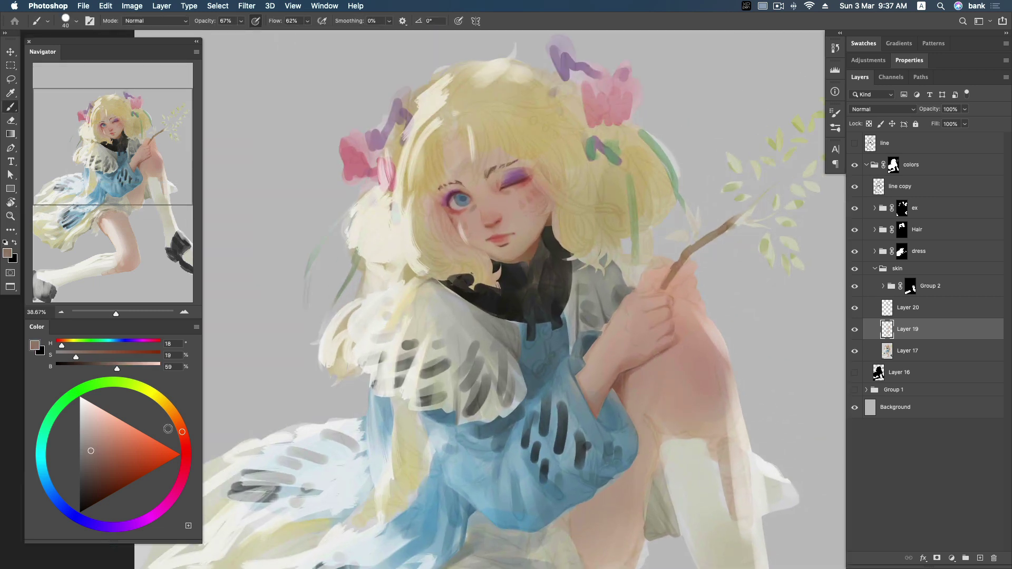
{"action": "scroll", "coordinate": [648, 350], "scroll_direction": "down", "scroll_amount": 2}
{"action": "scroll", "coordinate": [647, 345], "scroll_direction": "down", "scroll_amount": 2}
{"action": "key", "text": "bracketleft"}
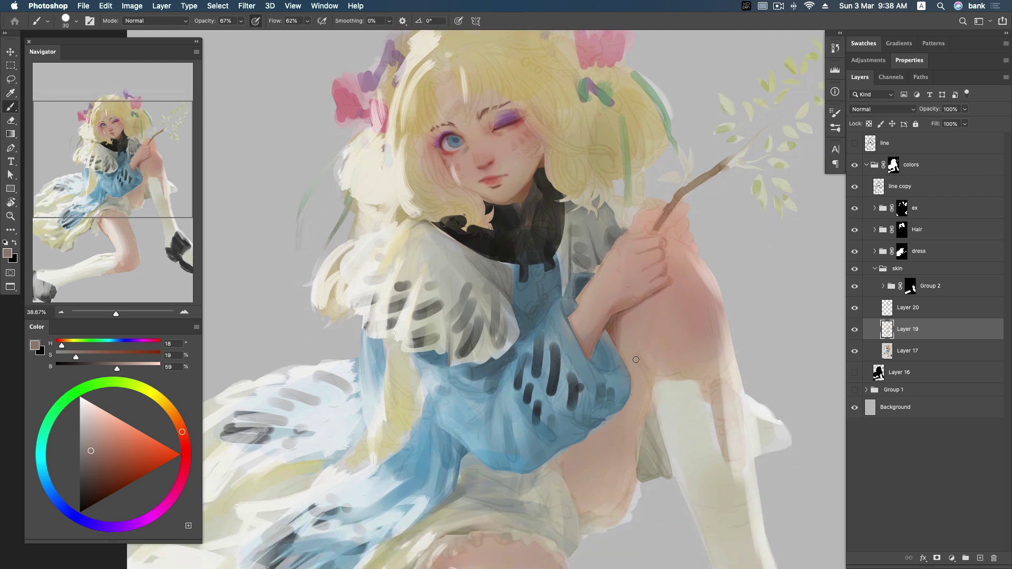
{"action": "left_click_drag", "start_coordinate": [637, 356], "coordinate": [645, 369]}
{"action": "left_click", "coordinate": [94, 448]}
Step: Zoom onto the hand and darken the twig where it meets the fingers
{"action": "key", "text": "z"}
{"action": "left_click_drag", "start_coordinate": [671, 264], "coordinate": [693, 211]}
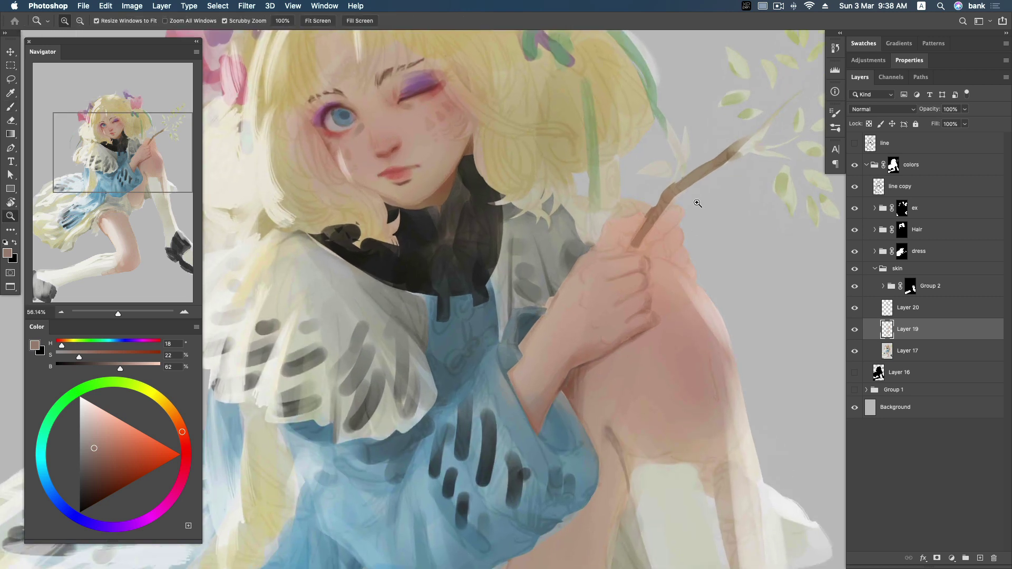
{"action": "key", "text": "b"}
{"action": "left_click", "coordinate": [661, 236], "text": "alt"}
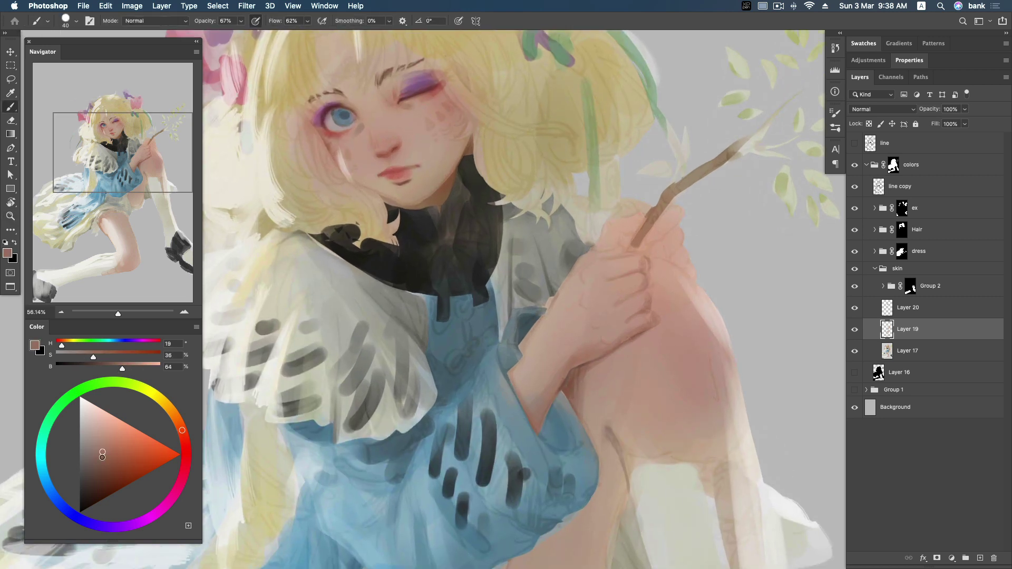
{"action": "key", "text": "]"}
{"action": "mouse_move", "coordinate": [662, 225]}
{"action": "left_mouse_down"}
{"action": "mouse_move", "coordinate": [650, 248]}
{"action": "mouse_move", "coordinate": [665, 254]}
{"action": "mouse_move", "coordinate": [612, 244]}
{"action": "mouse_move", "coordinate": [623, 236]}
{"action": "left_mouse_up"}
{"action": "left_click", "coordinate": [107, 448]}
{"action": "key", "text": "]"}
{"action": "key", "text": "["}
{"action": "key", "text": "["}
{"action": "key", "text": "bracketleft"}
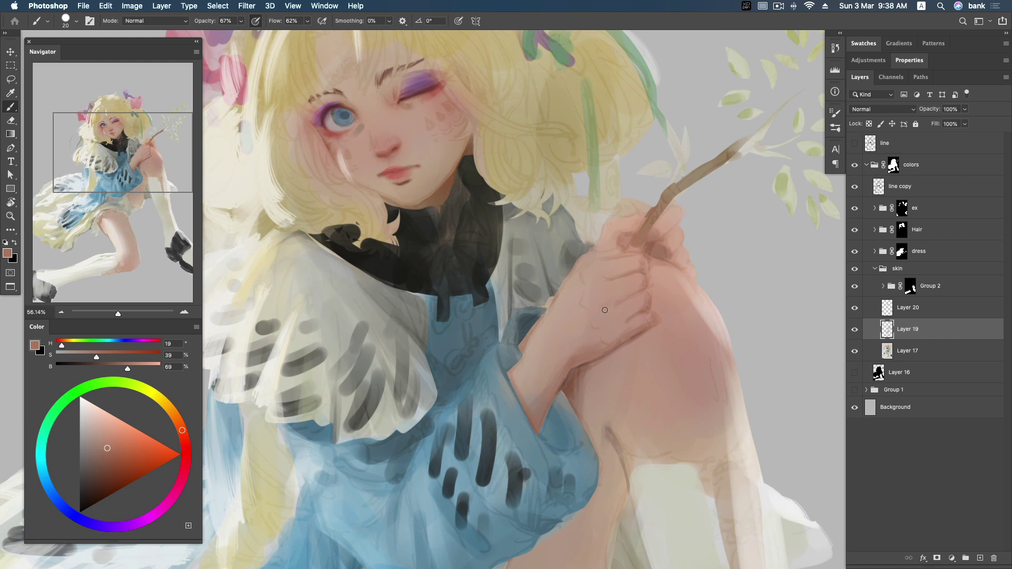
Step: Paint a short dark-brown detail stroke on the fingers with a small brush
{"action": "left_click", "coordinate": [607, 288], "text": "alt"}
{"action": "left_click_drag", "start_coordinate": [101, 435], "coordinate": [108, 442]}
{"action": "left_click_drag", "start_coordinate": [114, 452], "coordinate": [105, 452]}
{"action": "key", "text": "bracketright"}
{"action": "key", "text": "bracketright"}
{"action": "key", "text": "bracketleft"}
{"action": "key", "text": "bracketleft"}
{"action": "key", "text": "bracketleft"}
{"action": "key", "text": "bracketleft"}
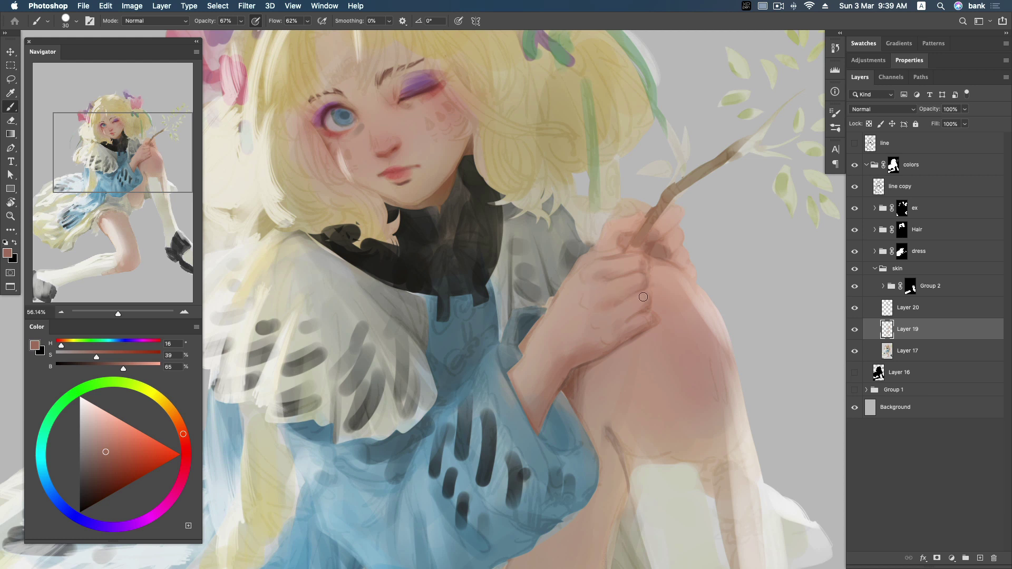
{"action": "left_click", "coordinate": [101, 470]}
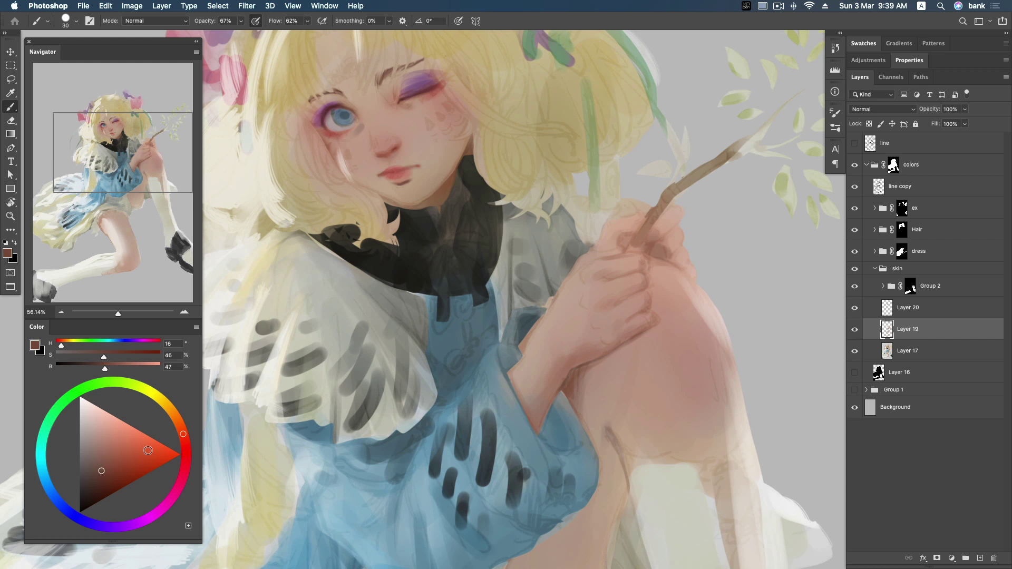
{"action": "key", "text": "bracketleft"}
{"action": "left_click_drag", "start_coordinate": [606, 276], "coordinate": [626, 273]}
{"action": "left_click", "coordinate": [107, 476]}
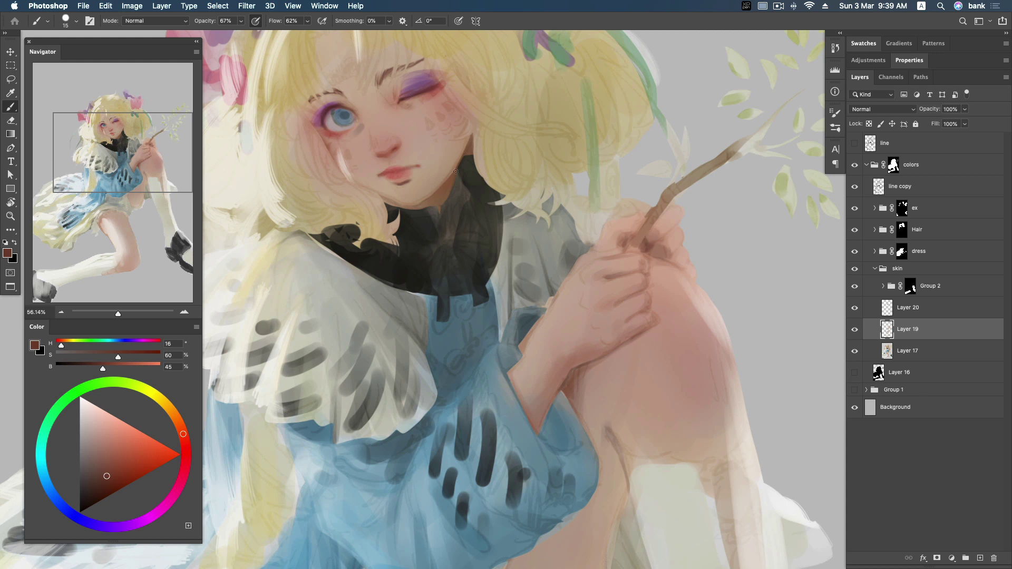
{"action": "left_click", "coordinate": [110, 465]}
{"action": "key", "text": "bracketright"}
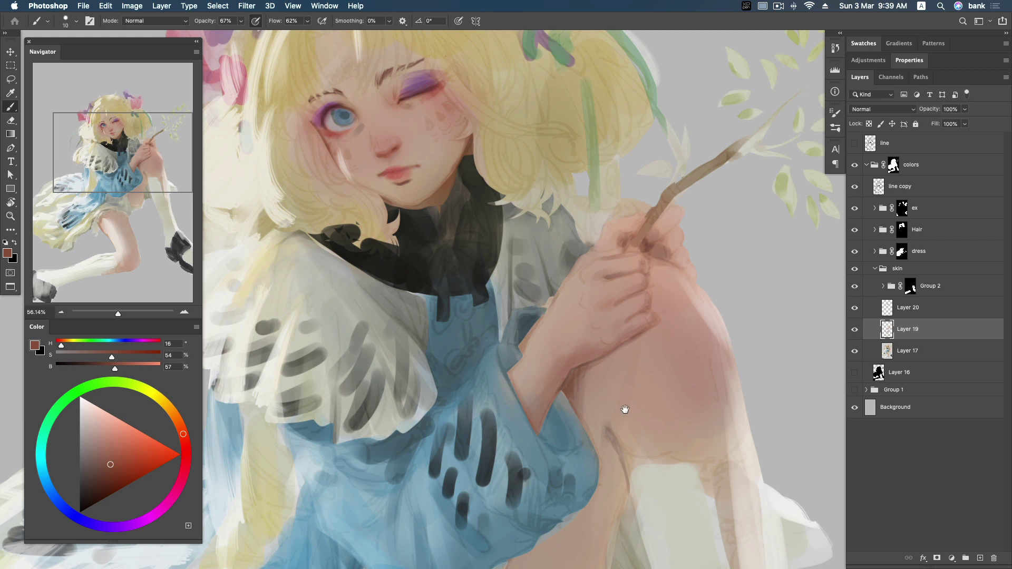
Step: Bring the leg into view and paint a darker stroke along the thigh
{"action": "left_click_drag", "start_coordinate": [624, 409], "coordinate": [677, 124]}
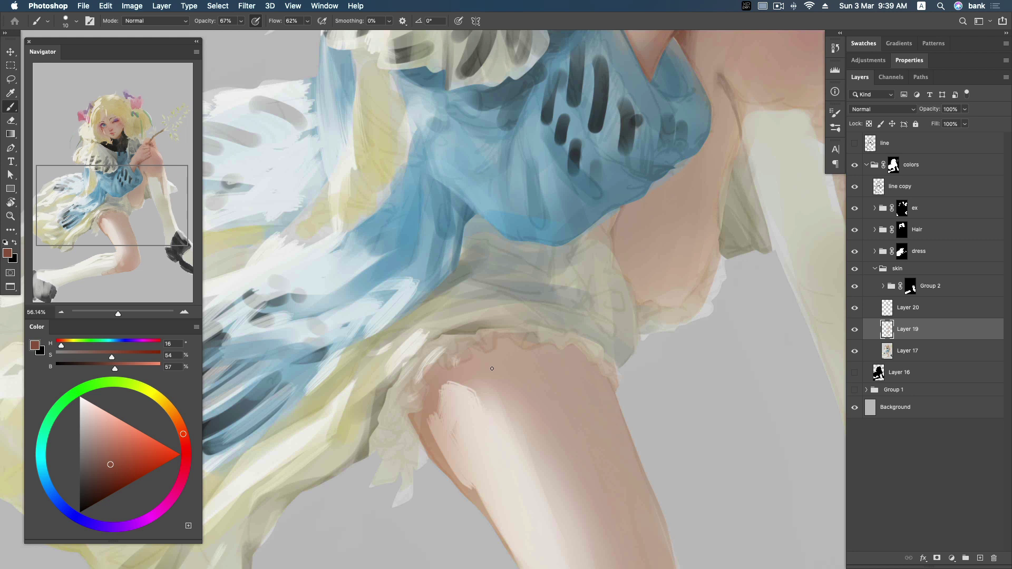
{"action": "left_click", "coordinate": [495, 357], "text": "alt"}
{"action": "left_click_drag", "start_coordinate": [103, 442], "coordinate": [103, 448]}
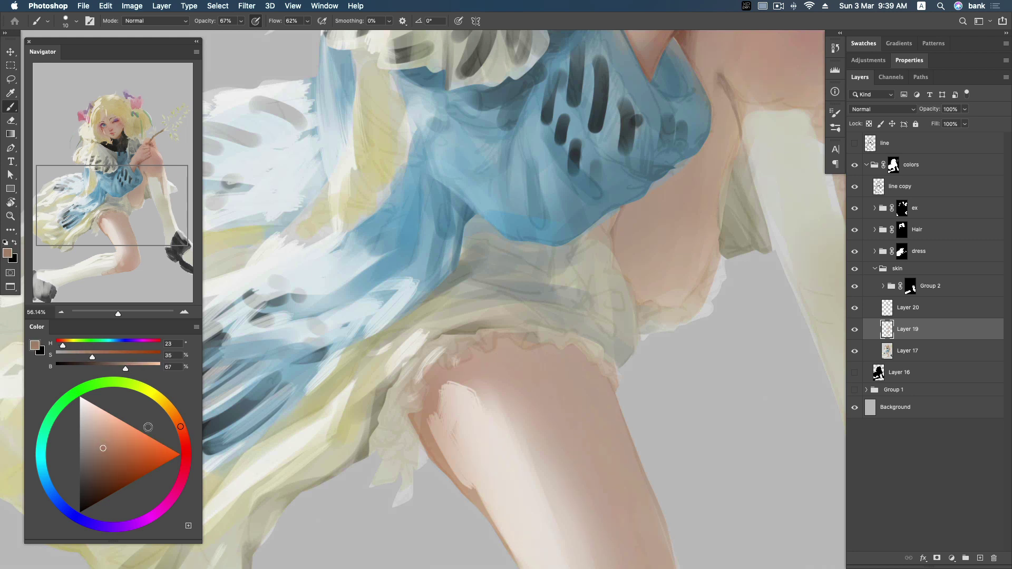
{"action": "mouse_move", "coordinate": [436, 371]}
{"action": "left_mouse_down"}
{"action": "mouse_move", "coordinate": [429, 375]}
{"action": "mouse_move", "coordinate": [452, 368]}
{"action": "mouse_move", "coordinate": [424, 393]}
{"action": "mouse_move", "coordinate": [422, 419]}
{"action": "left_mouse_up"}
{"action": "key", "text": "bracketright"}
{"action": "key", "text": "bracketright"}
{"action": "key", "text": "bracketright"}
{"action": "left_click", "coordinate": [110, 453]}
{"action": "key", "text": "bracketleft"}
{"action": "key", "text": "bracketleft"}
{"action": "key", "text": "bracketleft"}
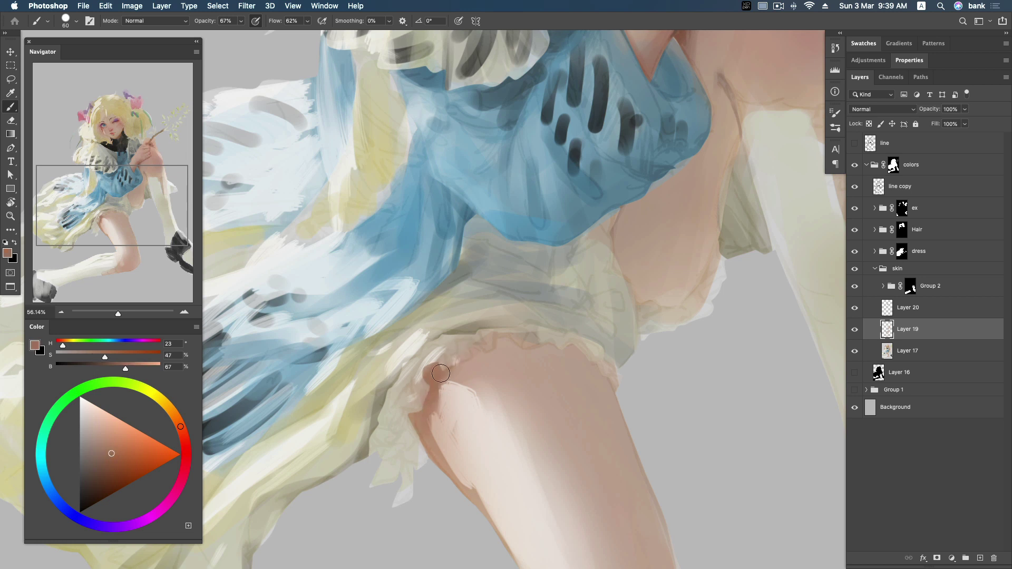
{"action": "key", "text": "bracketleft"}
{"action": "left_click", "coordinate": [115, 444]}
{"action": "key", "text": "bracketright"}
{"action": "key", "text": "bracketright"}
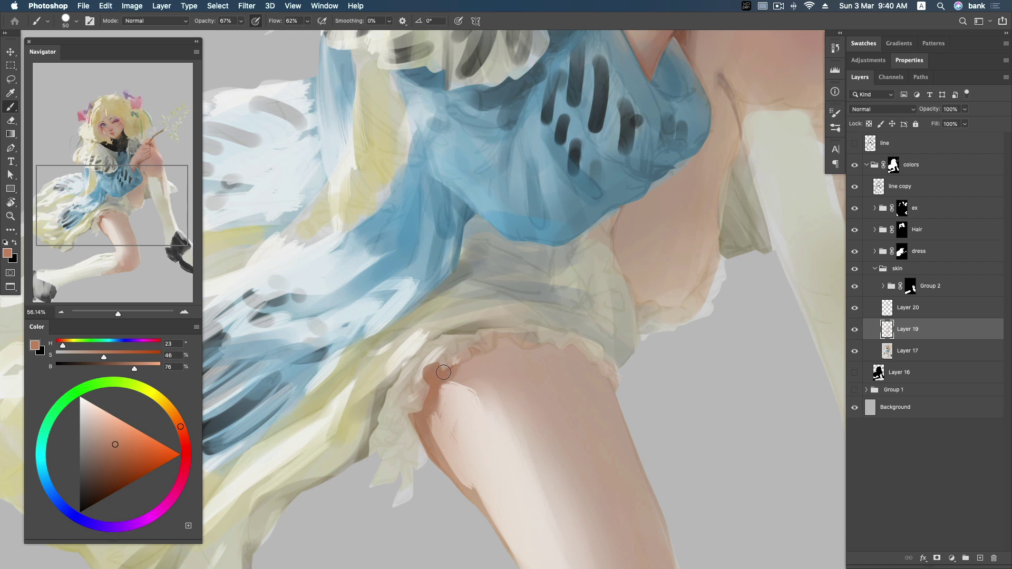
{"action": "left_click", "coordinate": [422, 455], "text": "alt"}
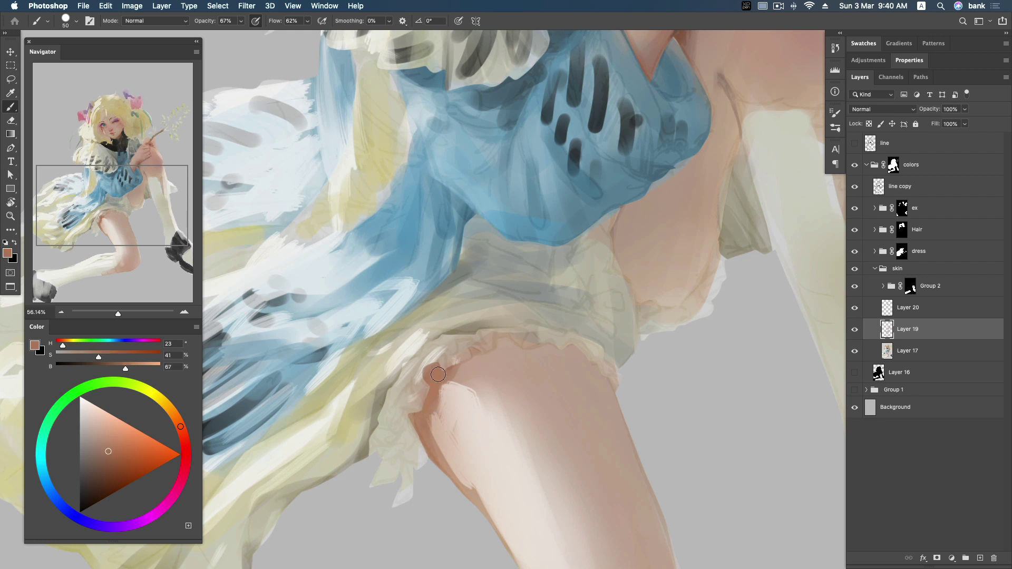
{"action": "left_click", "coordinate": [106, 445]}
Step: Soften and blend the thigh's dark left edge with lighter skin tones
{"action": "scroll", "coordinate": [429, 386], "scroll_direction": "down", "scroll_amount": 5}
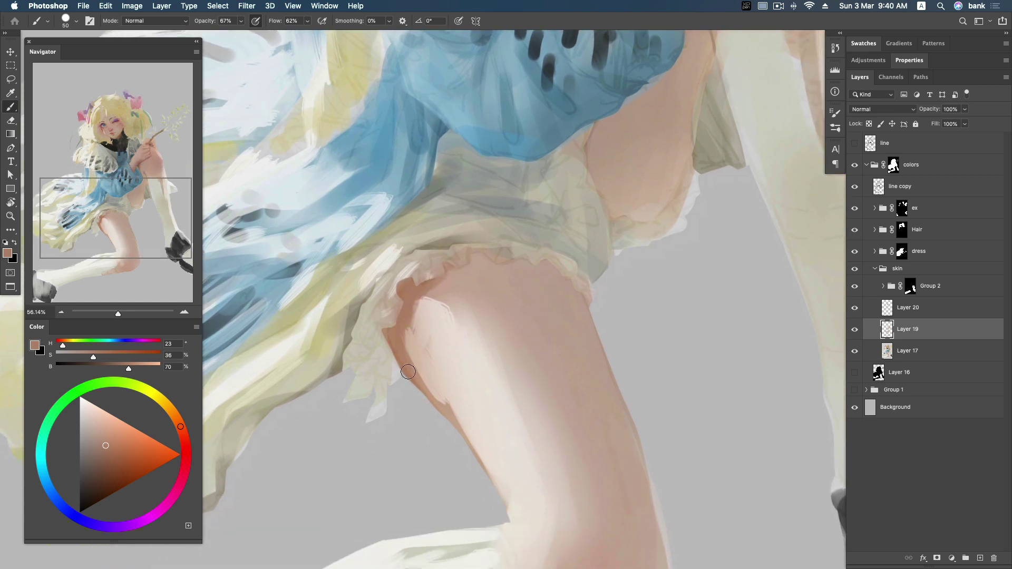
{"action": "left_click", "coordinate": [403, 334], "text": "alt"}
{"action": "left_click_drag", "start_coordinate": [418, 389], "coordinate": [453, 432]}
{"action": "left_click", "coordinate": [402, 322], "text": "alt"}
{"action": "left_click_drag", "start_coordinate": [400, 377], "coordinate": [418, 354]}
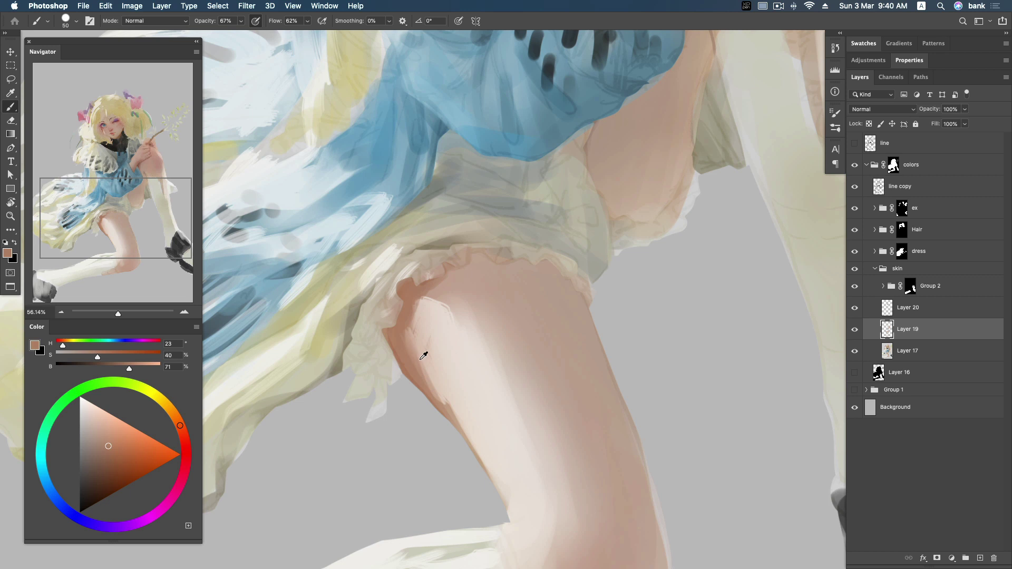
{"action": "left_click", "coordinate": [424, 359], "text": "alt"}
{"action": "left_click_drag", "start_coordinate": [420, 352], "coordinate": [465, 441]}
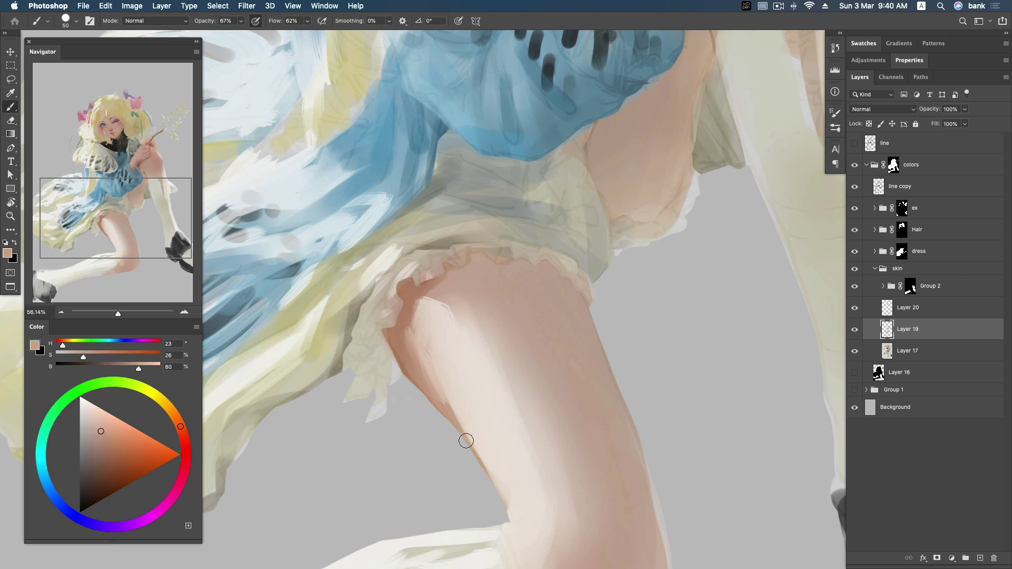
{"action": "left_click", "coordinate": [417, 308], "text": "alt"}
{"action": "mouse_move", "coordinate": [417, 308]}
{"action": "left_mouse_down"}
{"action": "mouse_move", "coordinate": [429, 295]}
{"action": "mouse_move", "coordinate": [409, 300]}
{"action": "left_mouse_up"}
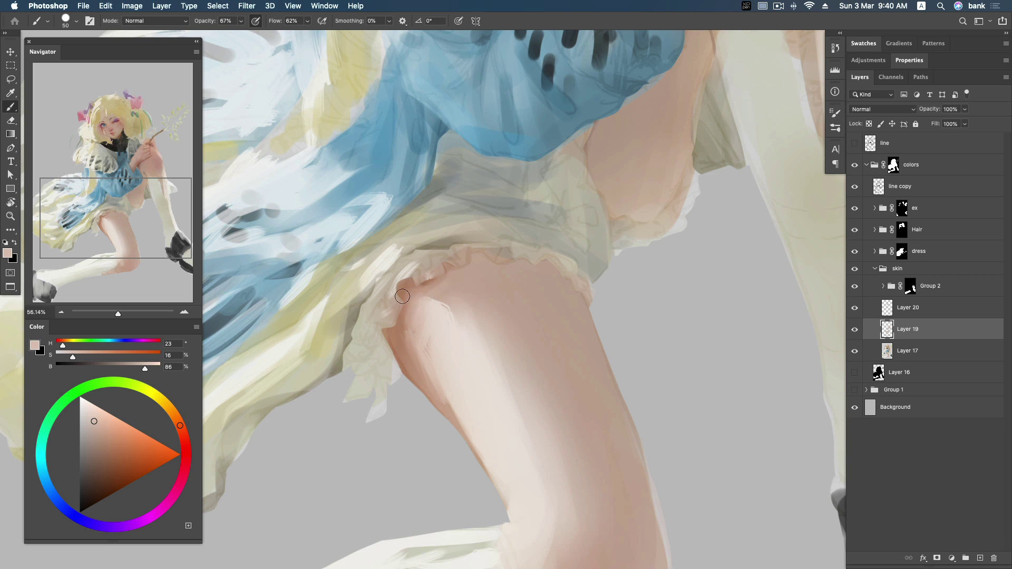
Step: Brighten the upper thigh along the ruffle and add a shadow just below it
{"action": "left_click", "coordinate": [443, 282], "text": "alt"}
{"action": "mouse_move", "coordinate": [411, 292]}
{"action": "left_mouse_down"}
{"action": "mouse_move", "coordinate": [441, 282]}
{"action": "mouse_move", "coordinate": [429, 271]}
{"action": "left_mouse_up"}
{"action": "left_click", "coordinate": [444, 295], "text": "alt"}
{"action": "mouse_move", "coordinate": [418, 314]}
{"action": "left_mouse_down"}
{"action": "mouse_move", "coordinate": [442, 300]}
{"action": "mouse_move", "coordinate": [429, 309]}
{"action": "mouse_move", "coordinate": [418, 299]}
{"action": "left_mouse_up"}
{"action": "left_click", "coordinate": [444, 282], "text": "alt"}
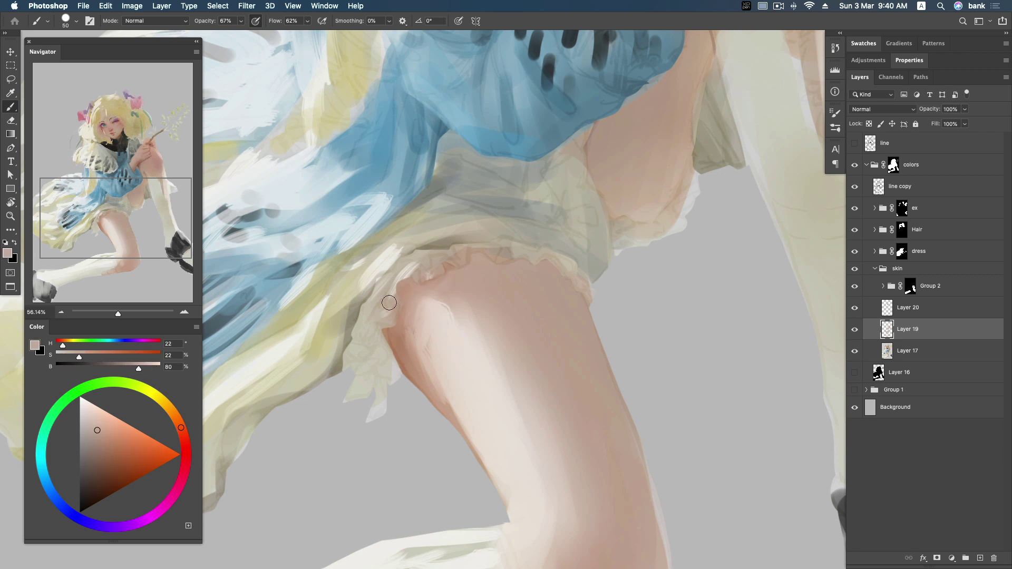
{"action": "left_click_drag", "start_coordinate": [420, 326], "coordinate": [420, 305]}
{"action": "left_click", "coordinate": [418, 293], "text": "alt"}
{"action": "left_click", "coordinate": [407, 333], "text": "alt"}
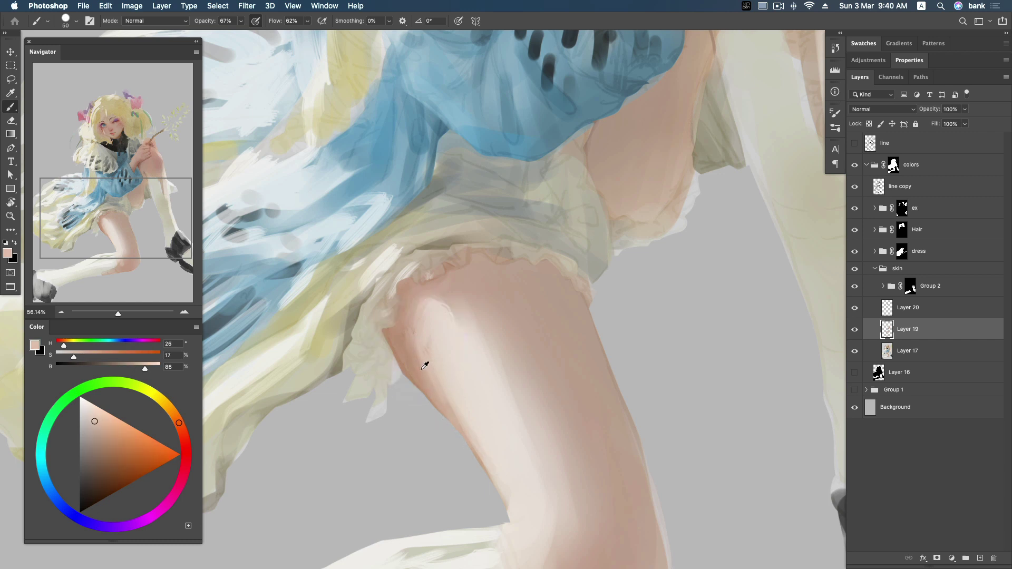
Step: Reshape the ruffled hem edge with a deeper skin shadow tone
{"action": "left_click_drag", "start_coordinate": [611, 305], "coordinate": [553, 273]}
{"action": "left_click", "coordinate": [401, 250], "text": "alt"}
{"action": "left_click", "coordinate": [333, 309], "text": "alt"}
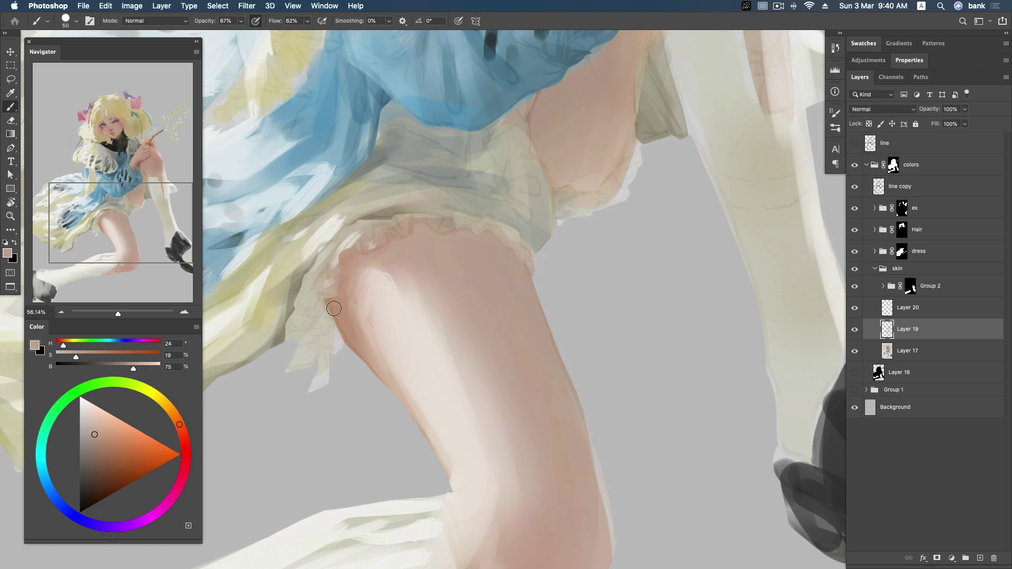
{"action": "left_click", "coordinate": [100, 448]}
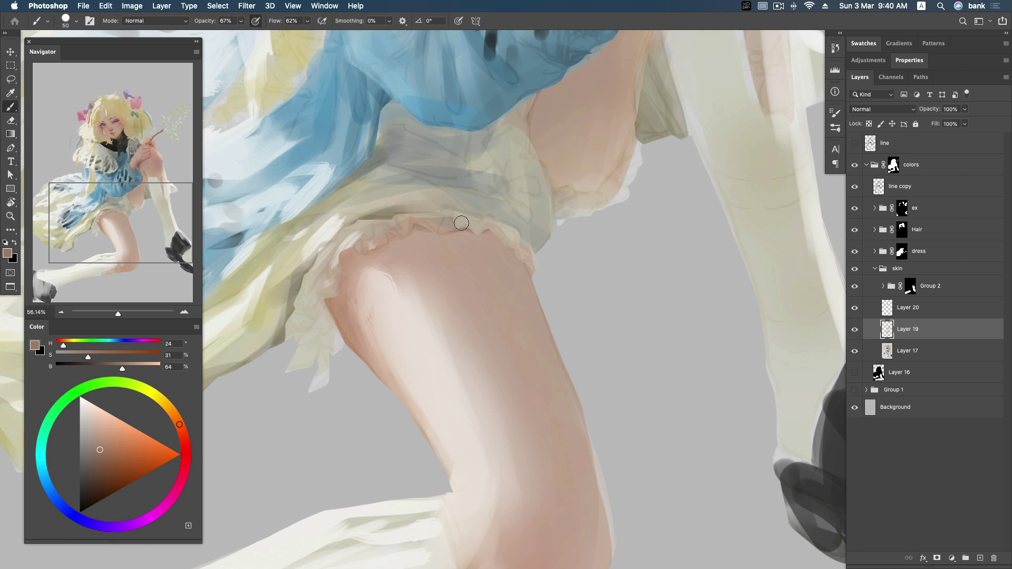
{"action": "left_click_drag", "start_coordinate": [487, 226], "coordinate": [505, 234]}
Step: Pick a darker, more saturated skin tone and darken the knee's right edge
{"action": "left_click_drag", "start_coordinate": [610, 406], "coordinate": [553, 176]}
{"action": "left_click", "coordinate": [529, 242], "text": "alt"}
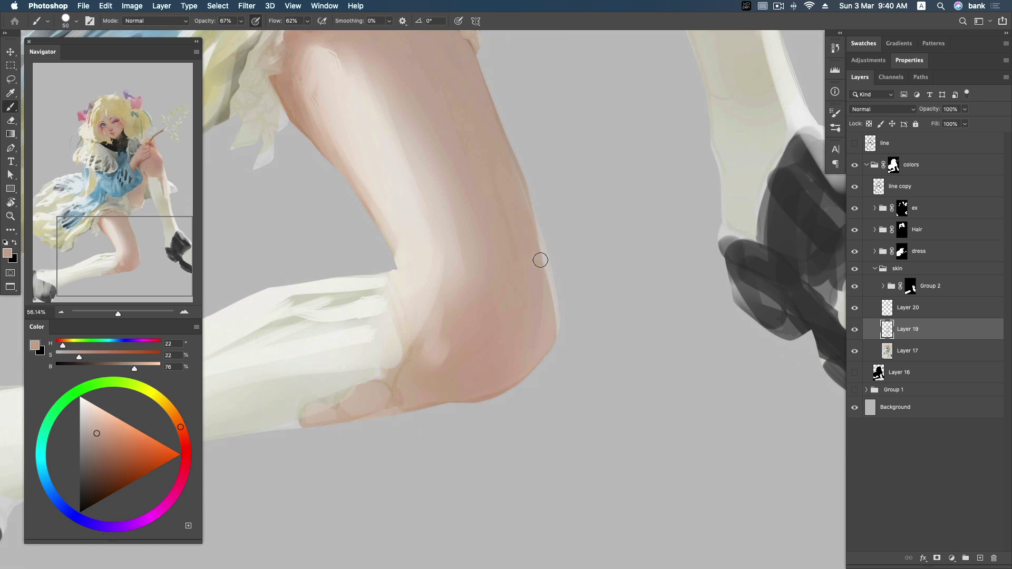
{"action": "left_click", "coordinate": [518, 183], "text": "alt"}
{"action": "left_click", "coordinate": [511, 145], "text": "alt"}
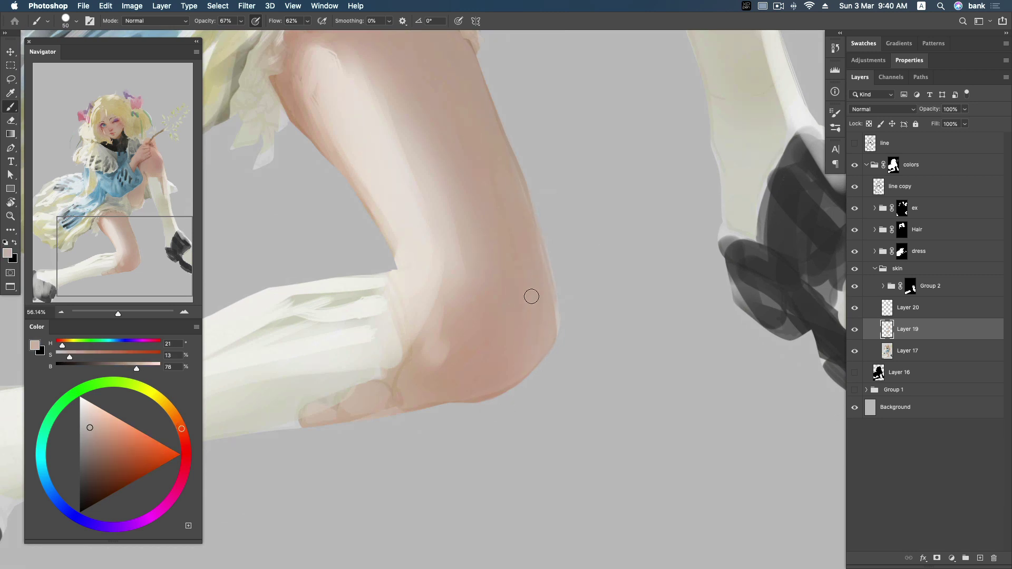
{"action": "left_click", "coordinate": [105, 447]}
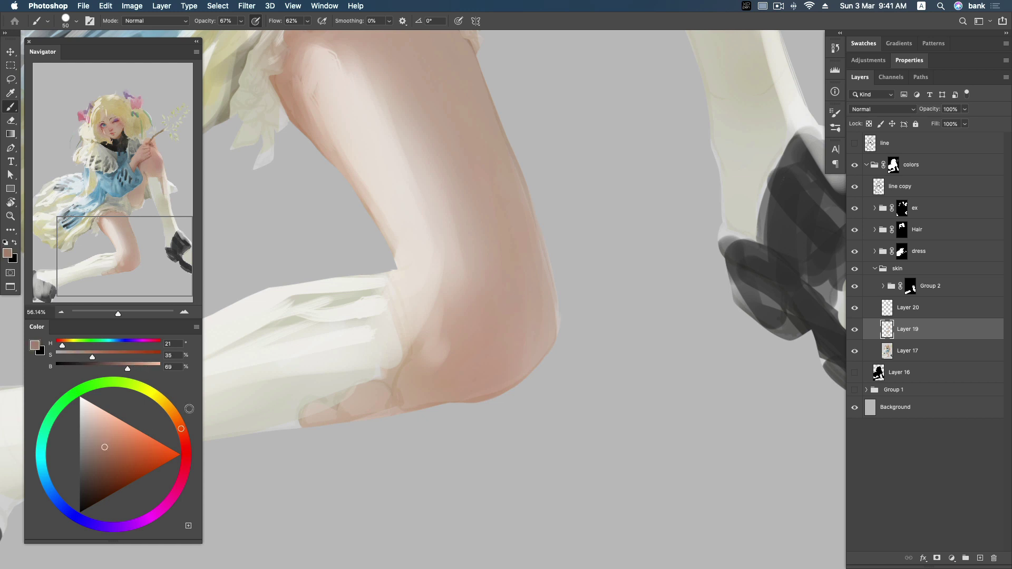
{"action": "mouse_move", "coordinate": [510, 234]}
{"action": "left_mouse_down"}
{"action": "mouse_move", "coordinate": [509, 278]}
{"action": "mouse_move", "coordinate": [525, 304]}
{"action": "left_mouse_up"}
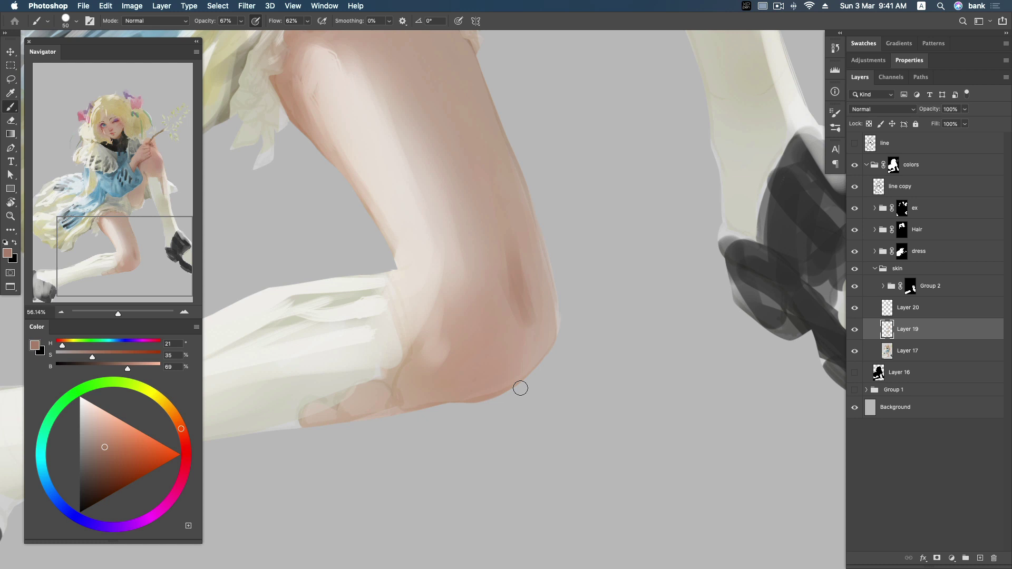
Step: Shade the knee's lower right edge, then soften its lower edge with a deeper tone
{"action": "left_click", "coordinate": [534, 337], "text": "alt"}
{"action": "mouse_move", "coordinate": [540, 325]}
{"action": "left_mouse_down"}
{"action": "mouse_move", "coordinate": [519, 380]}
{"action": "mouse_move", "coordinate": [554, 314]}
{"action": "mouse_move", "coordinate": [519, 382]}
{"action": "mouse_move", "coordinate": [535, 323]}
{"action": "left_mouse_up"}
{"action": "left_click", "coordinate": [103, 450]}
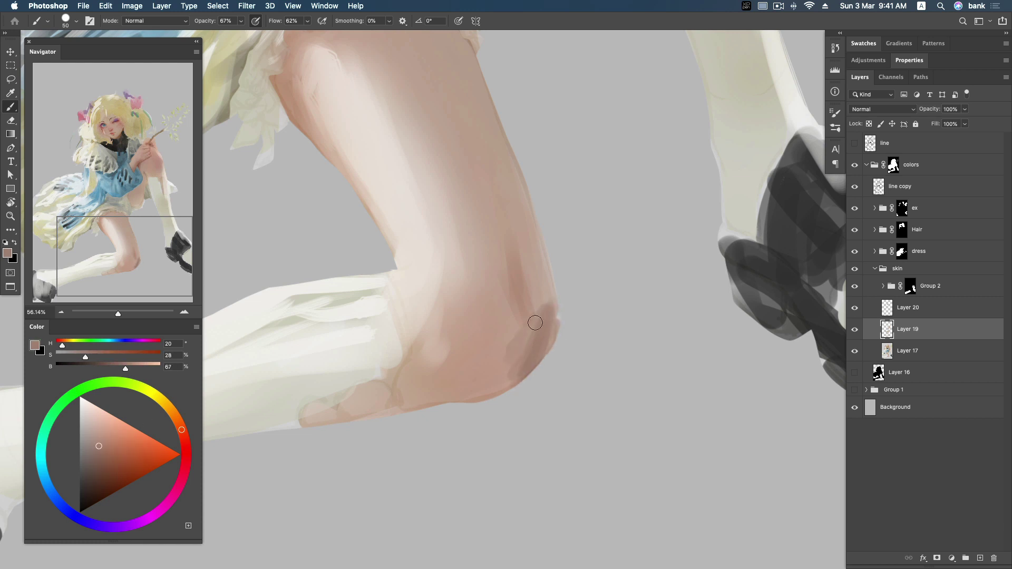
{"action": "left_click_drag", "start_coordinate": [515, 373], "coordinate": [482, 392]}
Step: Resample skin tones around the knee edge and recentre the view on the knee
{"action": "left_click", "coordinate": [547, 316], "text": "alt"}
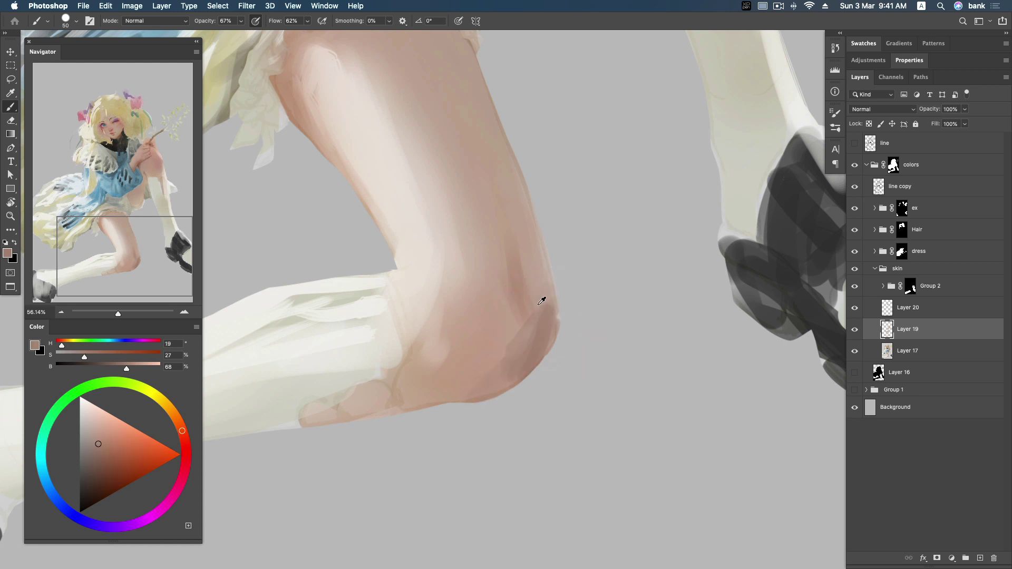
{"action": "left_click", "coordinate": [536, 277], "text": "alt"}
{"action": "left_click", "coordinate": [539, 341], "text": "alt"}
{"action": "left_click", "coordinate": [517, 324], "text": "alt"}
{"action": "left_click", "coordinate": [502, 375], "text": "alt"}
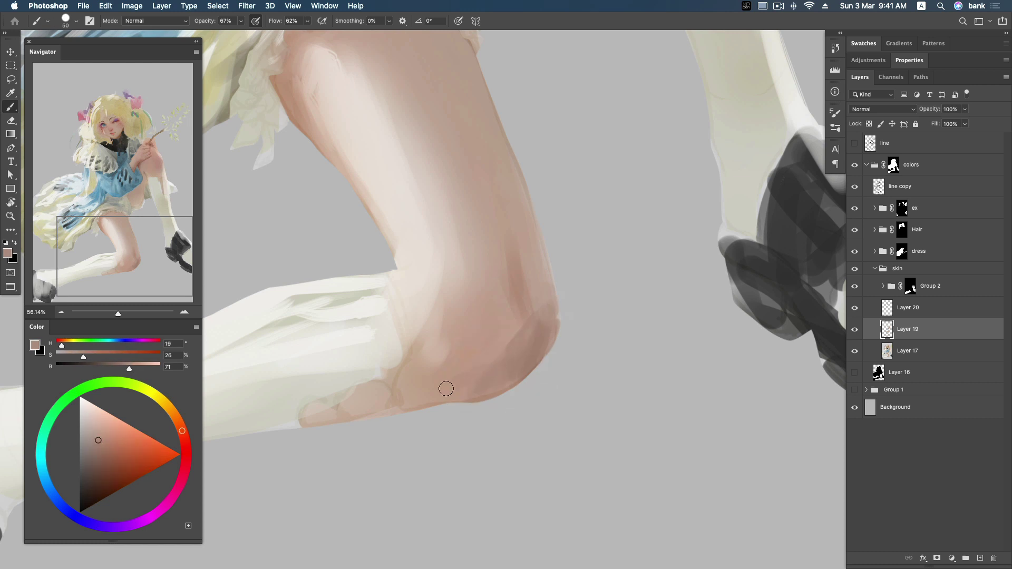
{"action": "left_click_drag", "start_coordinate": [505, 342], "coordinate": [547, 321]}
{"action": "left_click", "coordinate": [551, 322], "text": "alt"}
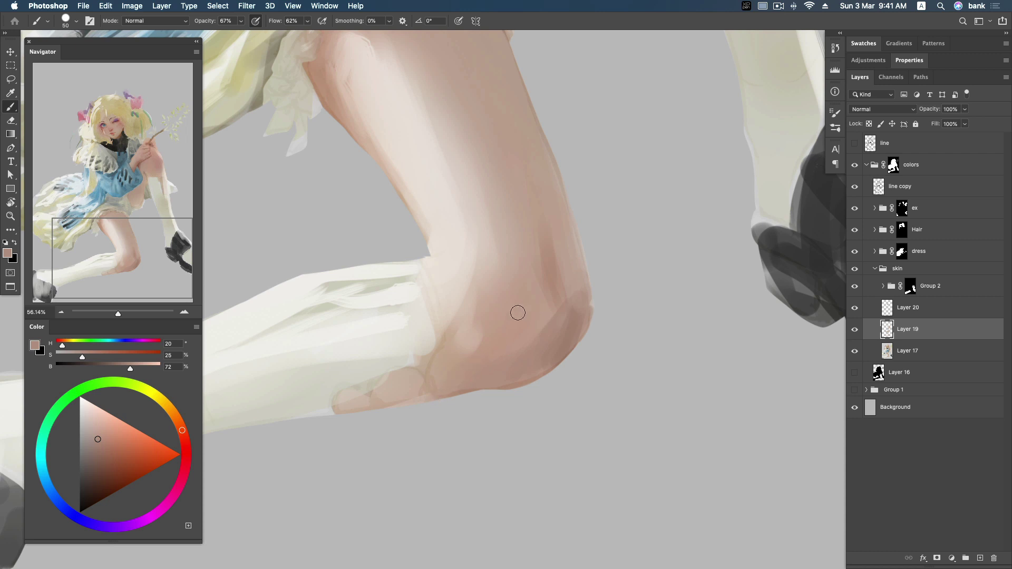
Step: Paint a darker shadow tone along the knee's lower edge
{"action": "left_click", "coordinate": [553, 293], "text": "alt"}
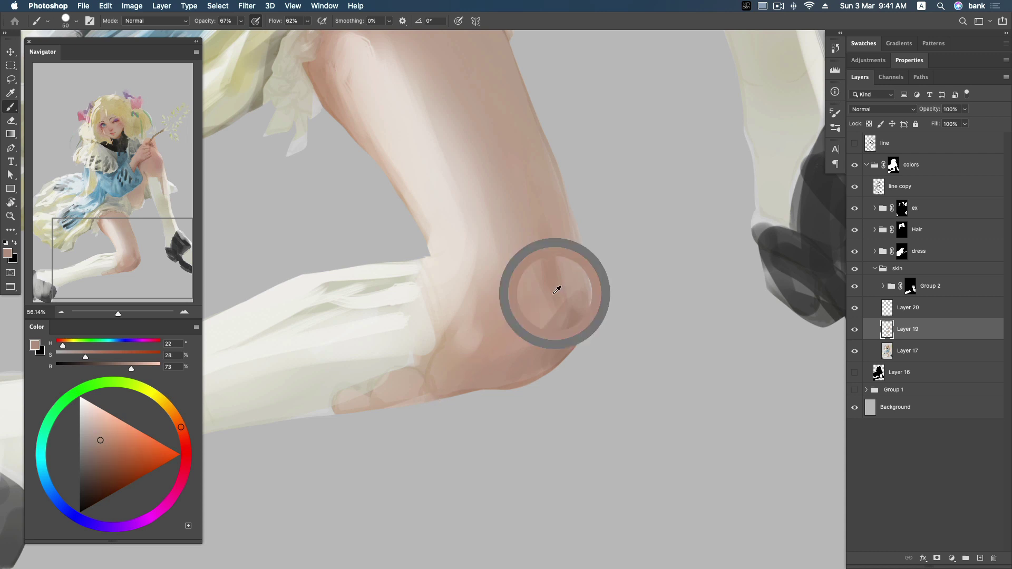
{"action": "left_click", "coordinate": [575, 311], "text": "alt"}
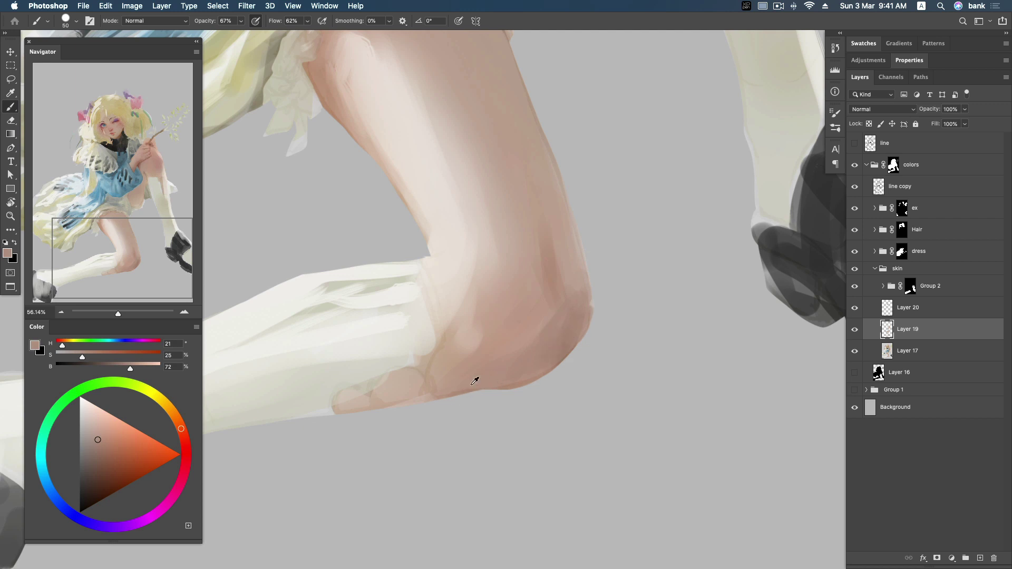
{"action": "left_click", "coordinate": [100, 456]}
{"action": "left_click_drag", "start_coordinate": [454, 399], "coordinate": [525, 388]}
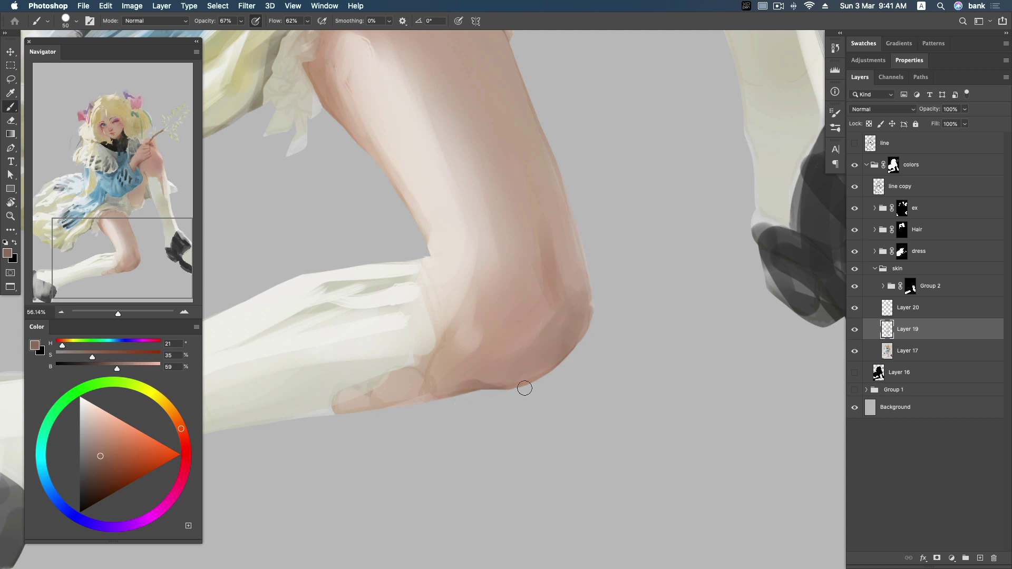
{"action": "left_click", "coordinate": [467, 388], "text": "alt"}
Step: Paint deeper skin tone along the inner knee edge, then resample pale highlight tones
{"action": "left_click_drag", "start_coordinate": [517, 268], "coordinate": [506, 363]}
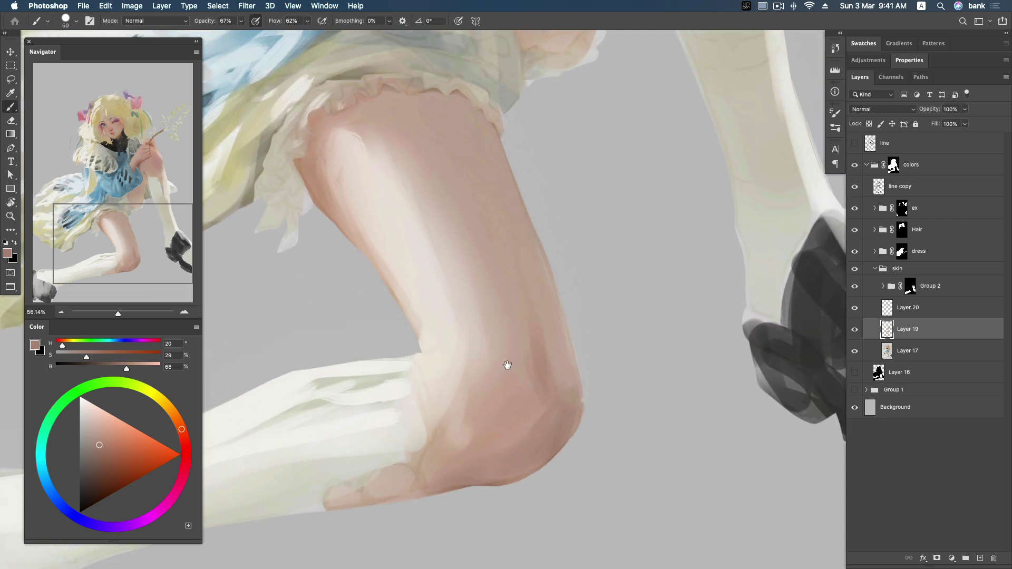
{"action": "left_click", "coordinate": [438, 342], "text": "alt"}
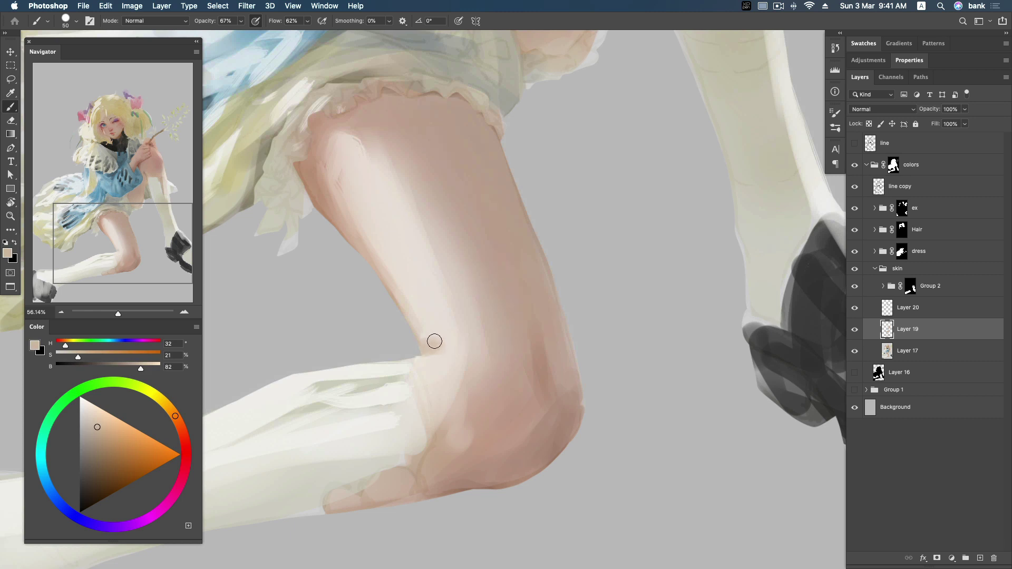
{"action": "left_click_drag", "start_coordinate": [403, 295], "coordinate": [433, 336]}
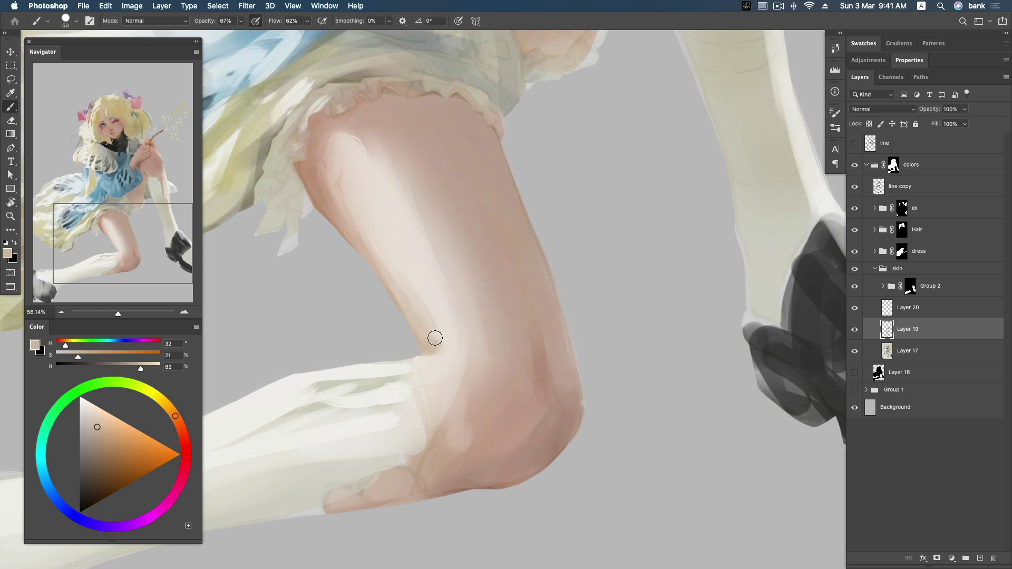
{"action": "left_click", "coordinate": [441, 342], "text": "alt"}
{"action": "left_click", "coordinate": [420, 313], "text": "alt"}
Step: Try a paler, greyer stroke on the upper thigh with a larger brush, then undo it
{"action": "left_click_drag", "start_coordinate": [441, 345], "coordinate": [484, 309]}
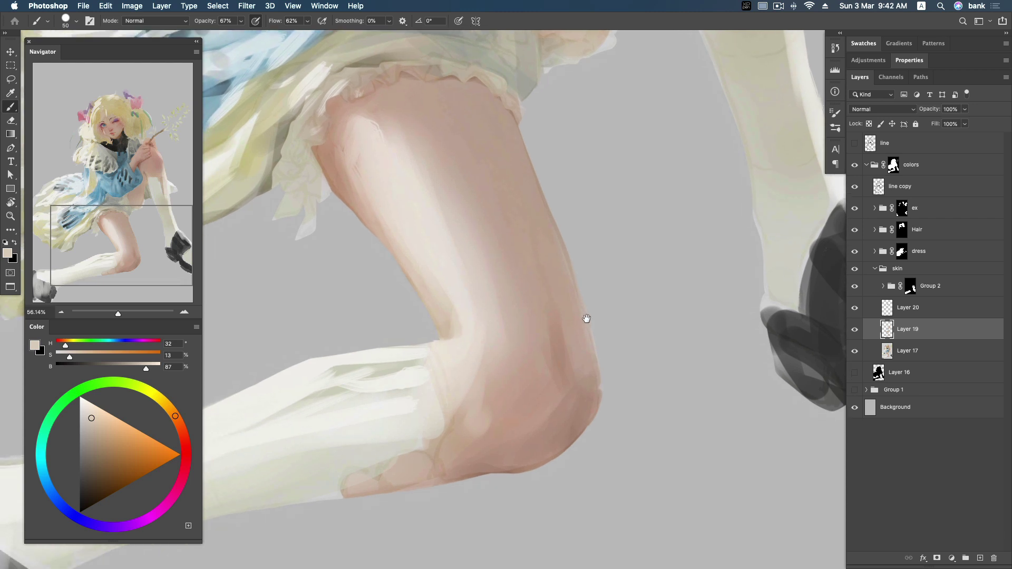
{"action": "left_click_drag", "start_coordinate": [587, 316], "coordinate": [570, 368]}
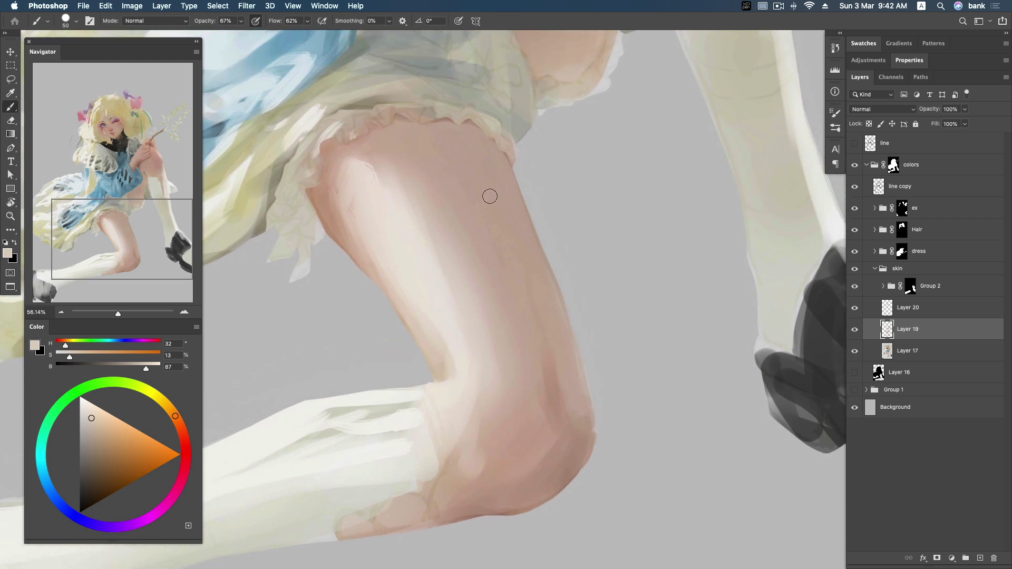
{"action": "scroll", "coordinate": [454, 174], "scroll_direction": "up", "scroll_amount": 3}
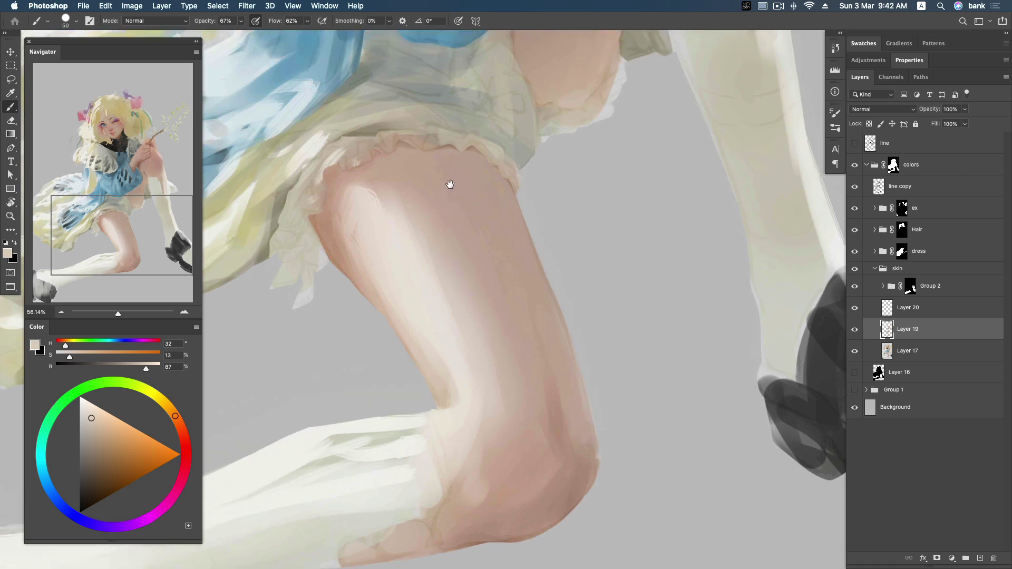
{"action": "left_click", "coordinate": [449, 180], "text": "alt"}
{"action": "left_click_drag", "start_coordinate": [90, 430], "coordinate": [85, 423]}
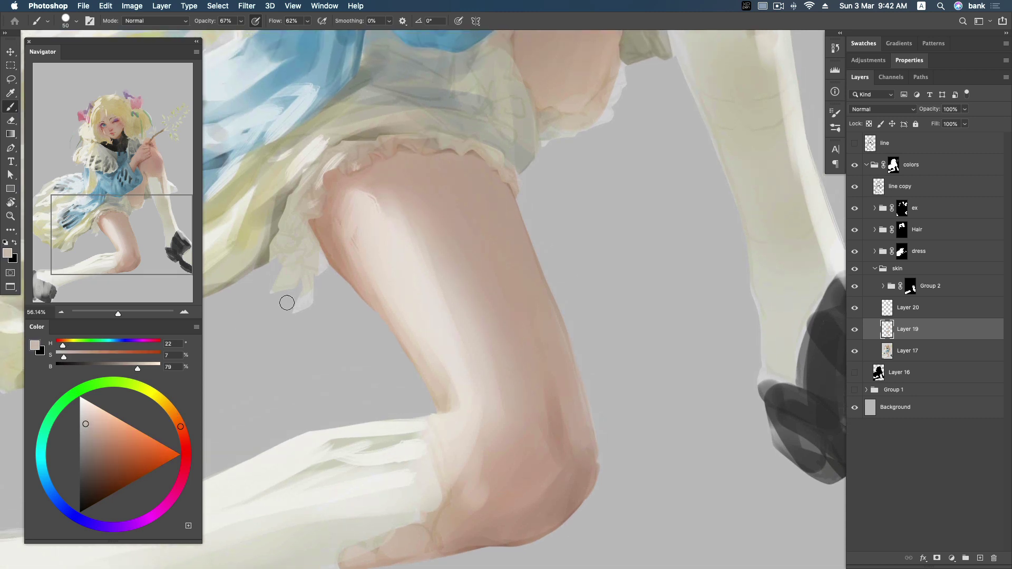
{"action": "key", "text": "bracketright"}
{"action": "key", "text": "bracketright"}
{"action": "key", "text": "bracketright"}
{"action": "mouse_move", "coordinate": [403, 180]}
{"action": "left_mouse_down"}
{"action": "mouse_move", "coordinate": [430, 194]}
{"action": "mouse_move", "coordinate": [457, 253]}
{"action": "mouse_move", "coordinate": [444, 216]}
{"action": "mouse_move", "coordinate": [443, 226]}
{"action": "mouse_move", "coordinate": [476, 237]}
{"action": "left_mouse_up"}
{"action": "key", "text": "ctrl+z"}
Step: Switch to a softer brush preset and double its size
{"action": "right_click", "coordinate": [474, 236]}
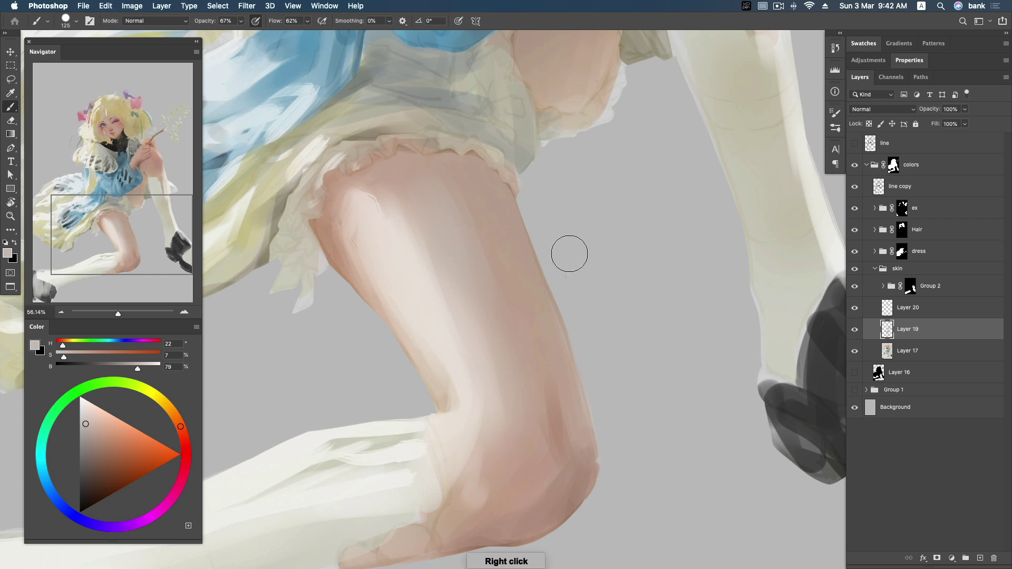
{"action": "right_click", "coordinate": [507, 263]}
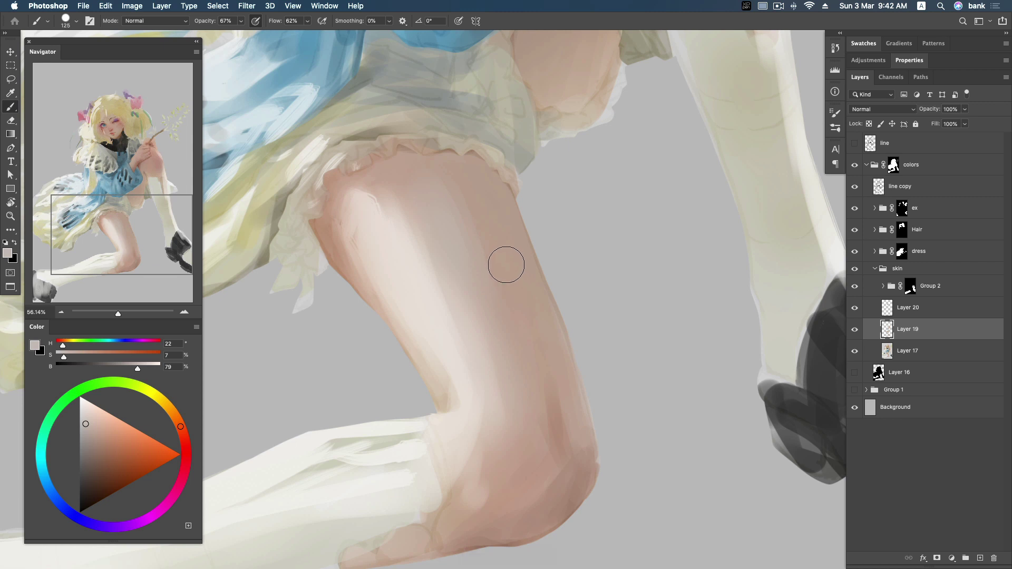
{"action": "right_click", "coordinate": [506, 264]}
{"action": "left_click", "coordinate": [582, 323]}
{"action": "left_click", "coordinate": [907, 56]}
{"action": "key", "text": "bracketright"}
{"action": "key", "text": "bracketright"}
{"action": "key", "text": "bracketright"}
{"action": "key", "text": "bracketright"}
Step: Sample the thigh's skin pink and recentre on the knee with a halved brush
{"action": "left_click", "coordinate": [450, 201], "text": "alt"}
{"action": "left_click", "coordinate": [454, 197], "text": "alt"}
{"action": "left_click", "coordinate": [481, 211], "text": "alt"}
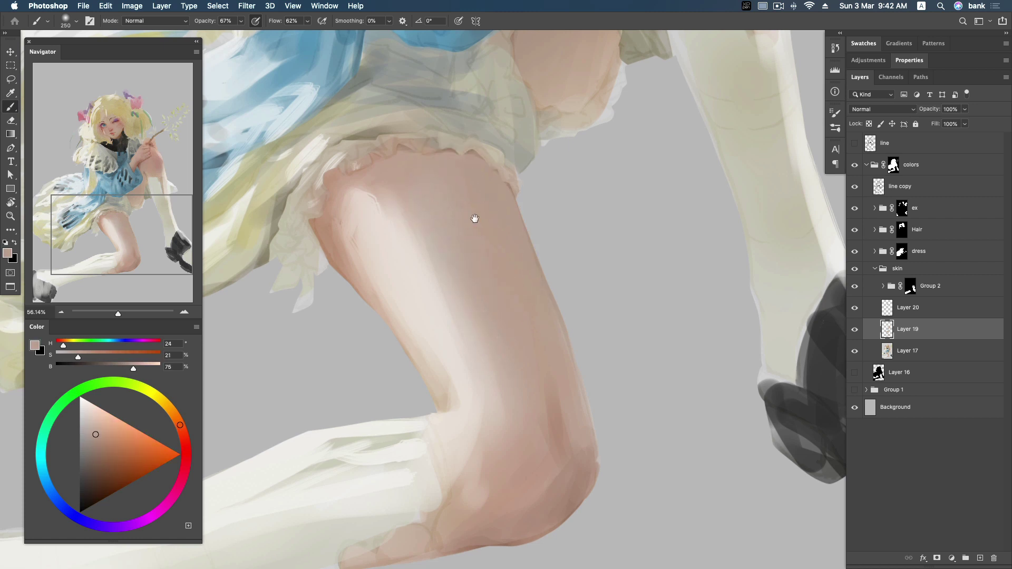
{"action": "left_click_drag", "start_coordinate": [475, 219], "coordinate": [461, 193]}
{"action": "left_click", "coordinate": [478, 165], "text": "alt"}
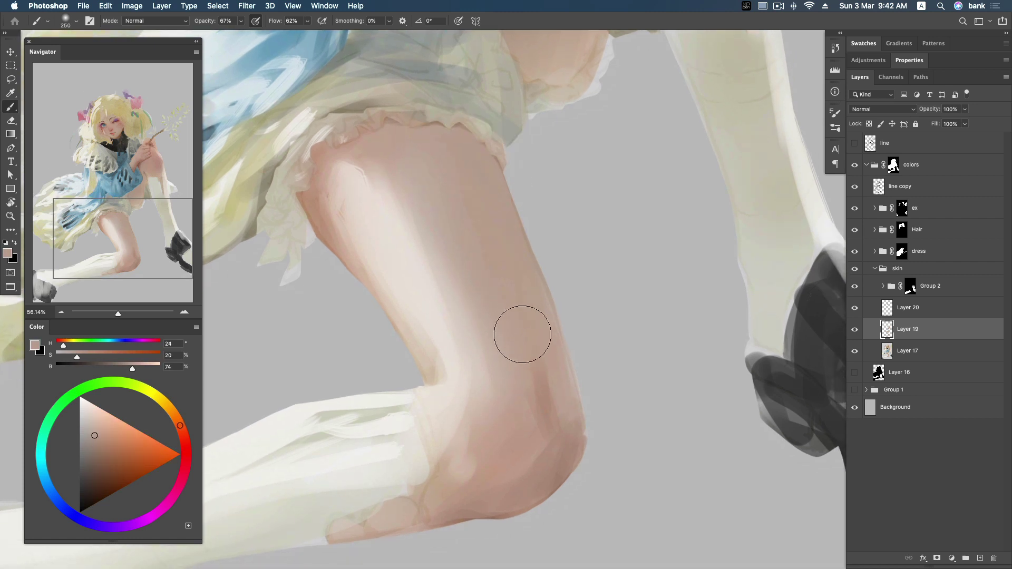
{"action": "key", "text": "bracketleft"}
{"action": "key", "text": "bracketleft"}
{"action": "key", "text": "bracketleft"}
Step: Paint sampled knee skin tone down the knee's right side
{"action": "left_click", "coordinate": [540, 391], "text": "alt"}
{"action": "left_click", "coordinate": [545, 312], "text": "alt"}
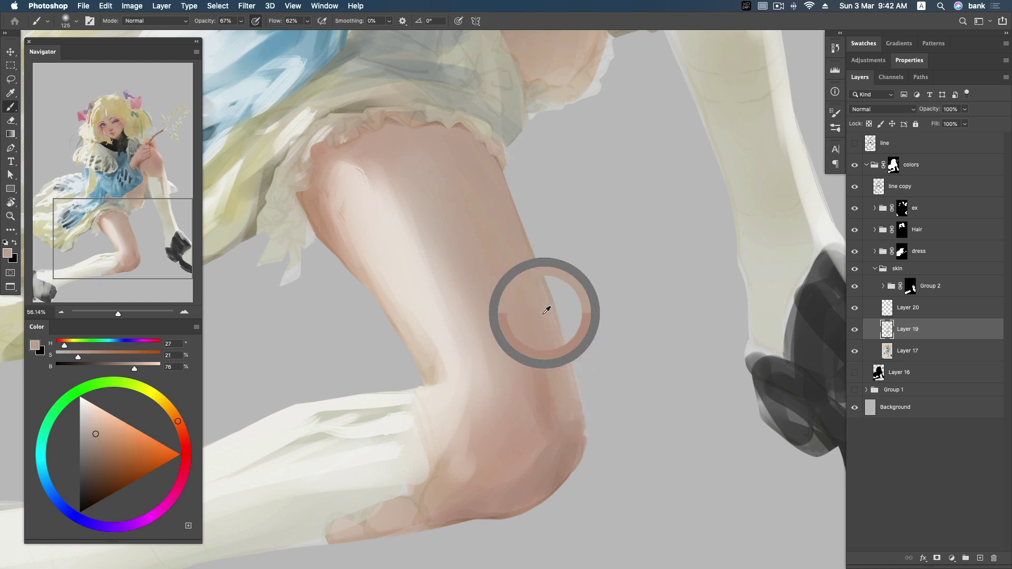
{"action": "left_click_drag", "start_coordinate": [560, 333], "coordinate": [574, 276]}
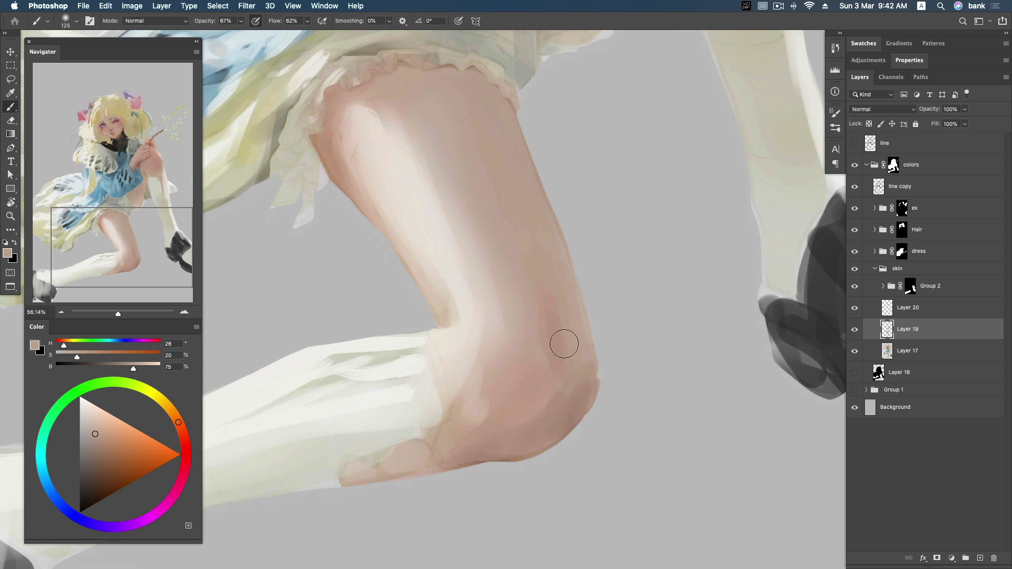
{"action": "left_click", "coordinate": [562, 345], "text": "alt"}
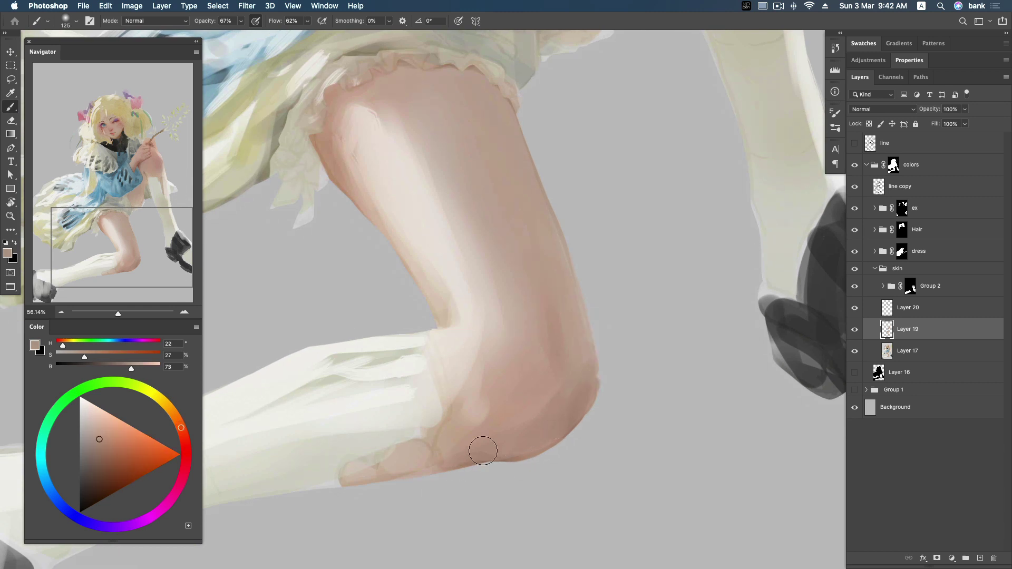
{"action": "left_click_drag", "start_coordinate": [555, 344], "coordinate": [538, 418]}
Step: Smooth the knee with sampled knee and upper-thigh tones using a slightly larger brush
{"action": "key", "text": "bracketright"}
{"action": "key", "text": "bracketright"}
{"action": "left_click", "coordinate": [553, 366], "text": "alt"}
{"action": "left_click", "coordinate": [533, 275], "text": "alt"}
{"action": "left_click", "coordinate": [473, 357], "text": "alt"}
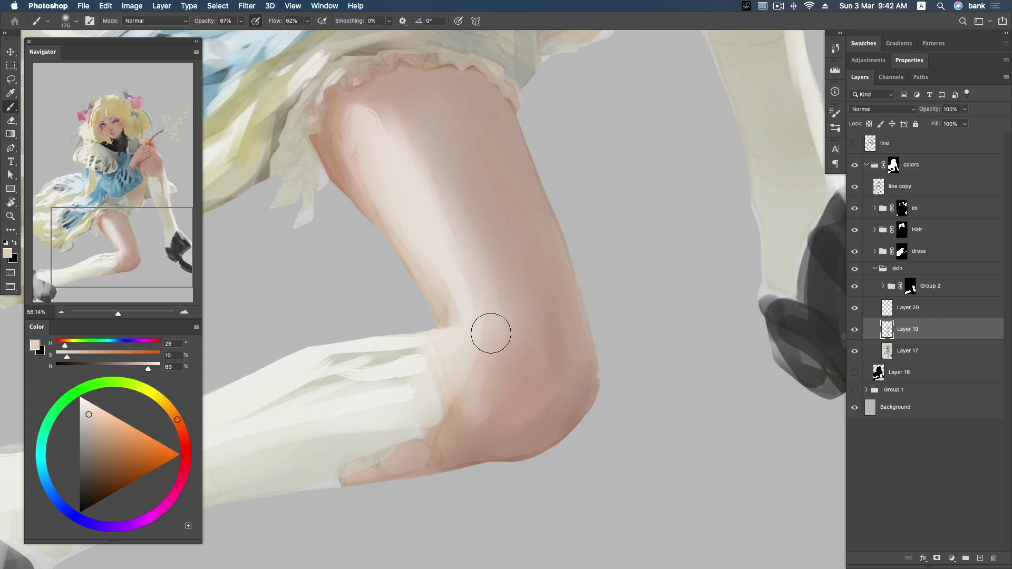
{"action": "left_click", "coordinate": [327, 145], "text": "alt"}
{"action": "left_click", "coordinate": [424, 97], "text": "alt"}
{"action": "left_click", "coordinate": [459, 110], "text": "alt"}
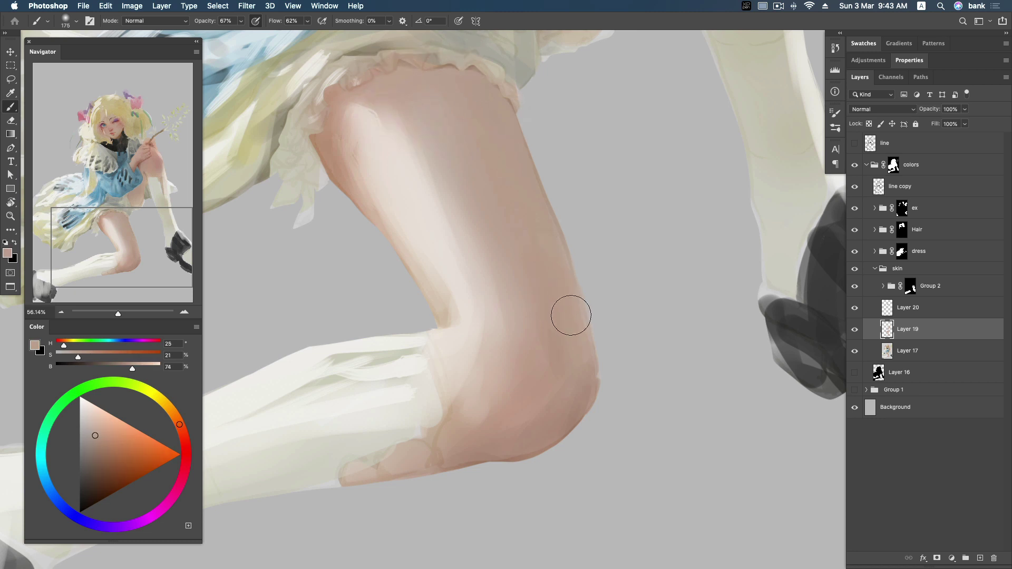
{"action": "left_click", "coordinate": [575, 398], "text": "alt"}
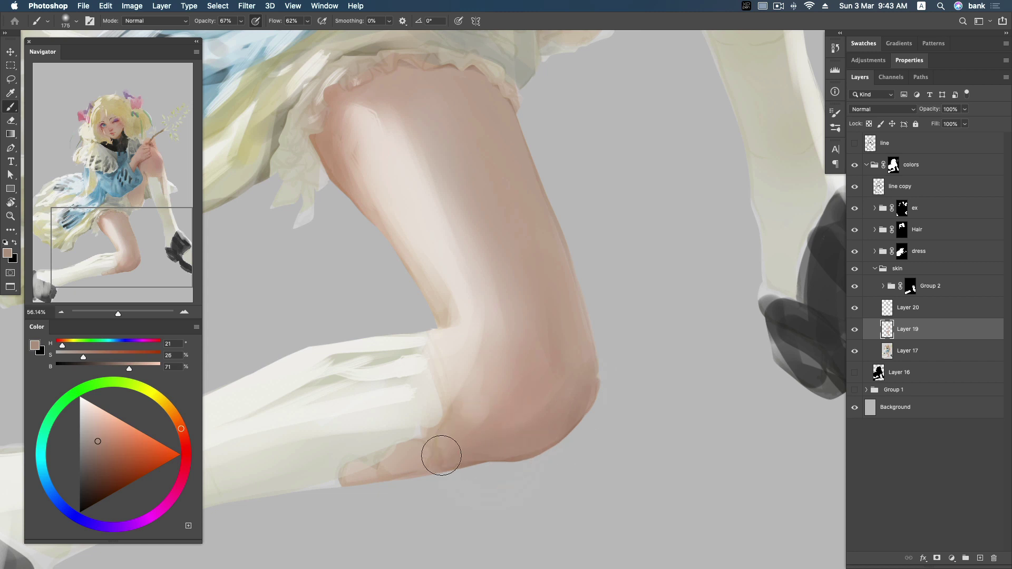
{"action": "key", "text": "z"}
{"action": "left_click", "coordinate": [613, 352], "text": "alt"}
{"action": "left_click_drag", "start_coordinate": [613, 352], "coordinate": [691, 223]}
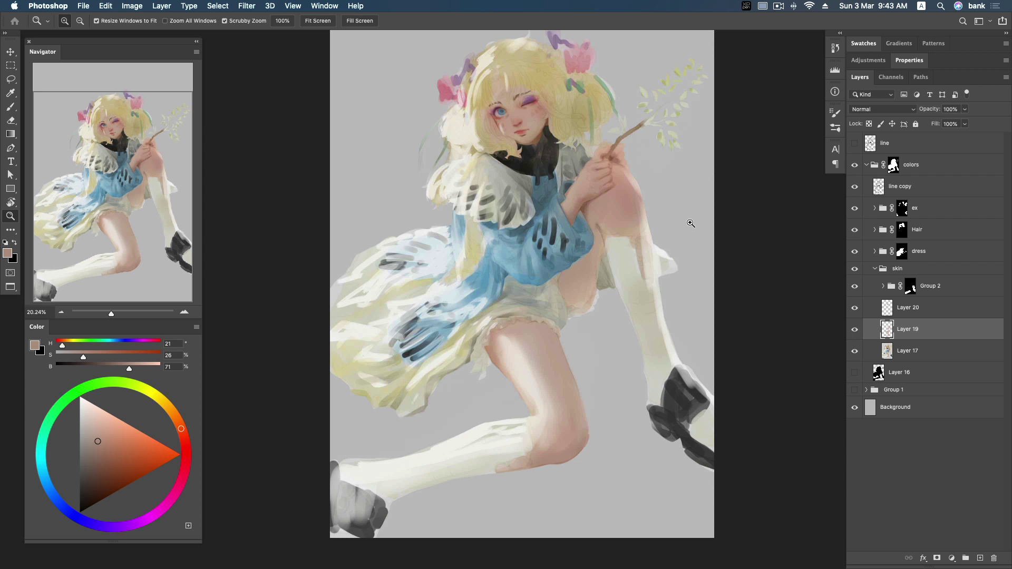
Step: Compare Layer 19 on and off, add Layer 21 above it, and pick a warm peach tone
{"action": "left_click", "coordinate": [855, 332]}
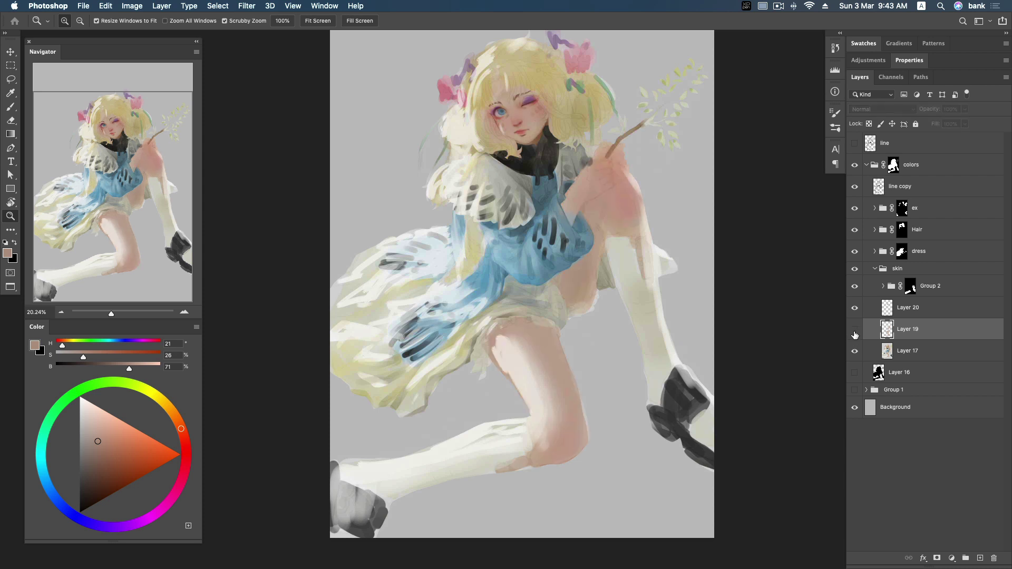
{"action": "left_click", "coordinate": [854, 332]}
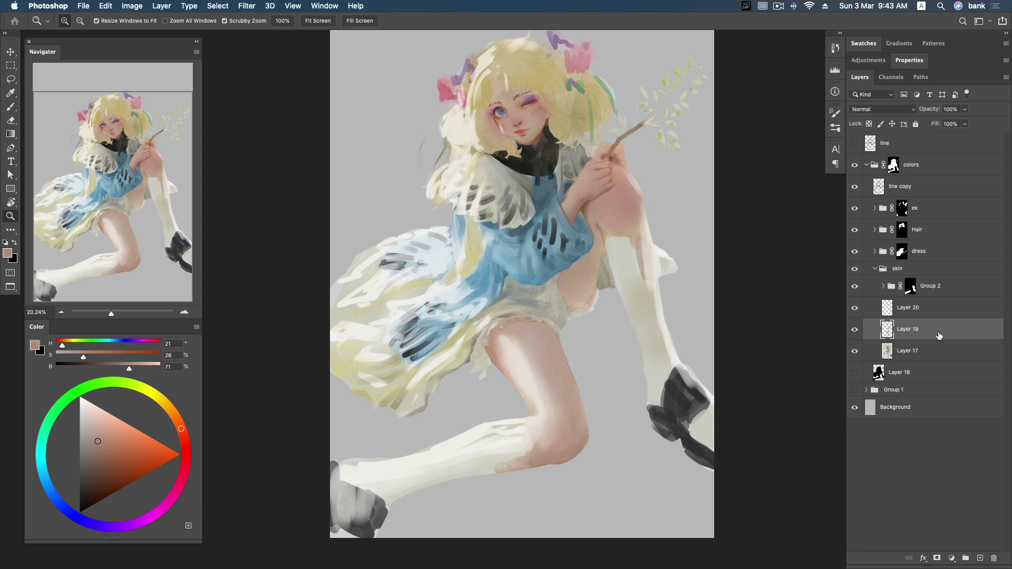
{"action": "left_click", "coordinate": [981, 558]}
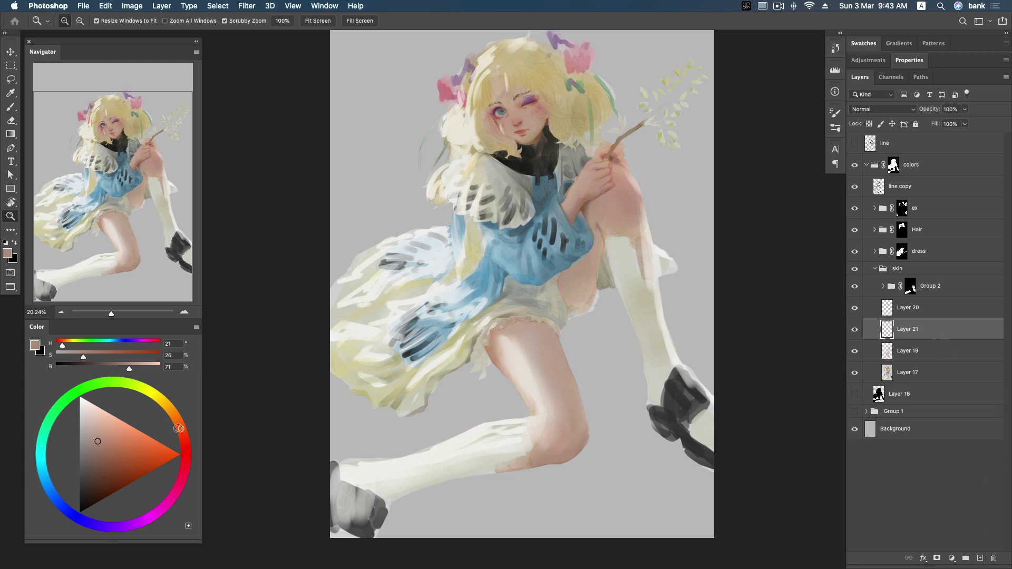
{"action": "left_click", "coordinate": [110, 441]}
Step: Brighten the orange tone and return to the Brush at a larger size
{"action": "left_click_drag", "start_coordinate": [117, 446], "coordinate": [120, 441]}
{"action": "left_click_drag", "start_coordinate": [548, 340], "coordinate": [544, 336]}
{"action": "key", "text": "b"}
{"action": "key", "text": "bracketright"}
{"action": "key", "text": "bracketright"}
{"action": "key", "text": "bracketright"}
{"action": "key", "text": "bracketright"}
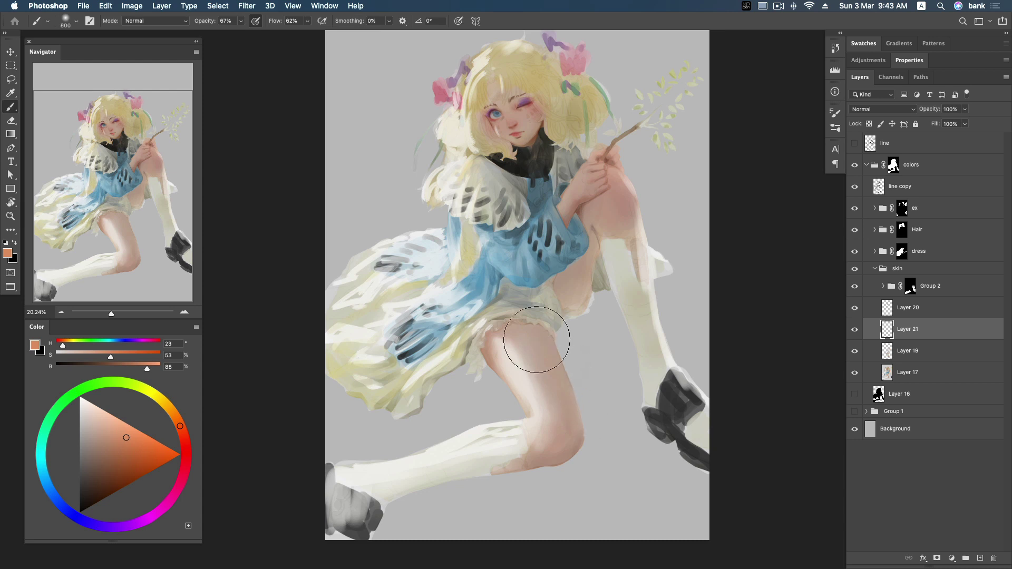
{"action": "key", "text": "bracketright"}
{"action": "key", "text": "bracketright"}
{"action": "key", "text": "bracketleft"}
Step: Paint reddish shading over the knee and its edge in progressively darker reds
{"action": "left_click_drag", "start_coordinate": [180, 426], "coordinate": [184, 435]}
{"action": "mouse_move", "coordinate": [551, 442]}
{"action": "left_mouse_down"}
{"action": "mouse_move", "coordinate": [548, 467]}
{"action": "mouse_move", "coordinate": [533, 467]}
{"action": "left_mouse_up"}
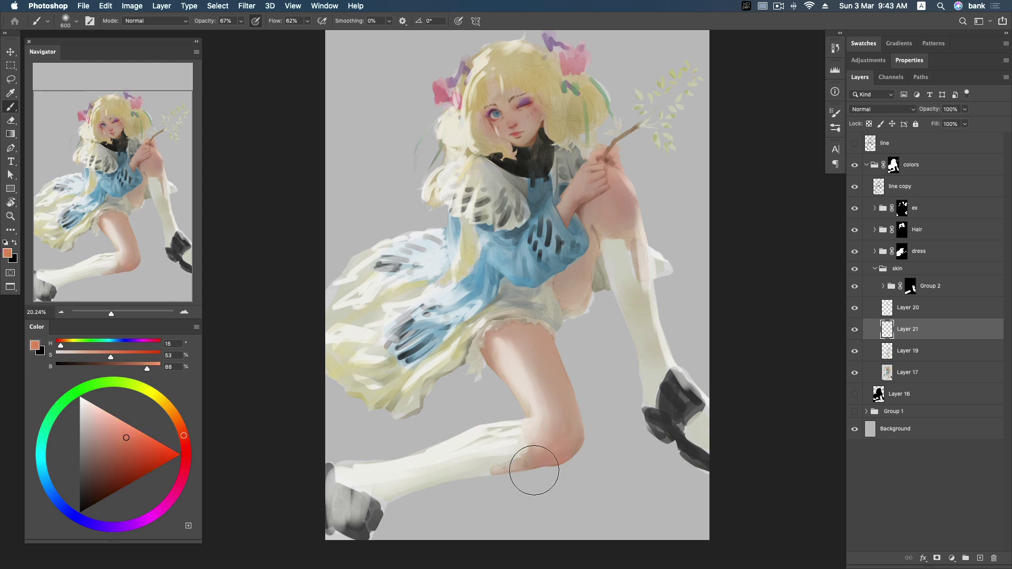
{"action": "left_click_drag", "start_coordinate": [124, 446], "coordinate": [120, 447]}
{"action": "left_click_drag", "start_coordinate": [535, 447], "coordinate": [573, 442]}
{"action": "left_click", "coordinate": [118, 442]}
{"action": "left_click", "coordinate": [109, 471]}
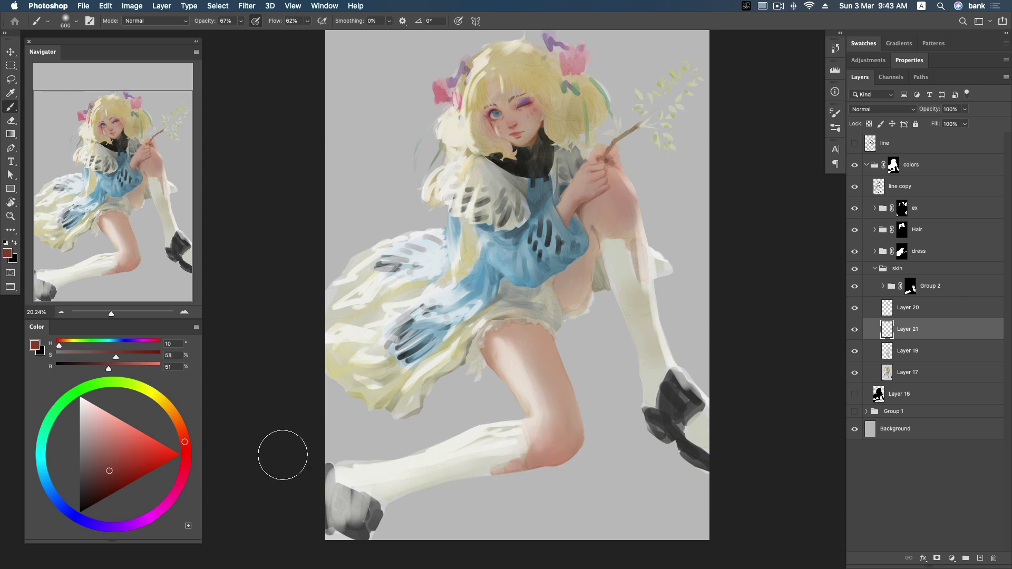
{"action": "left_click_drag", "start_coordinate": [599, 427], "coordinate": [575, 402]}
Step: Try light tan and brown tones with a smaller brush, undoing the last stroke
{"action": "left_click", "coordinate": [176, 418]}
{"action": "left_click", "coordinate": [110, 443]}
{"action": "left_click_drag", "start_coordinate": [111, 442], "coordinate": [117, 426]}
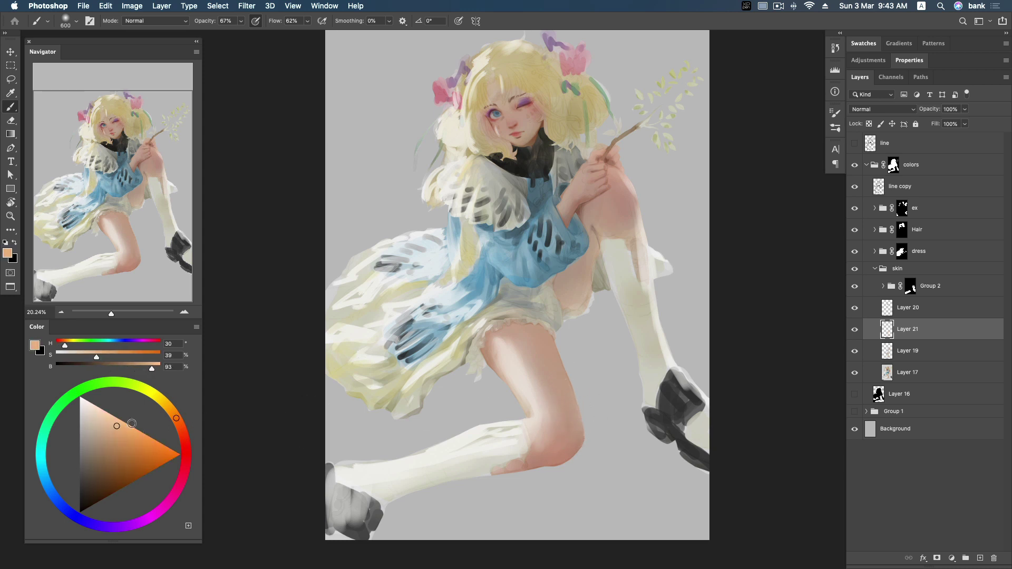
{"action": "key", "text": "bracketleft"}
{"action": "left_click", "coordinate": [103, 460]}
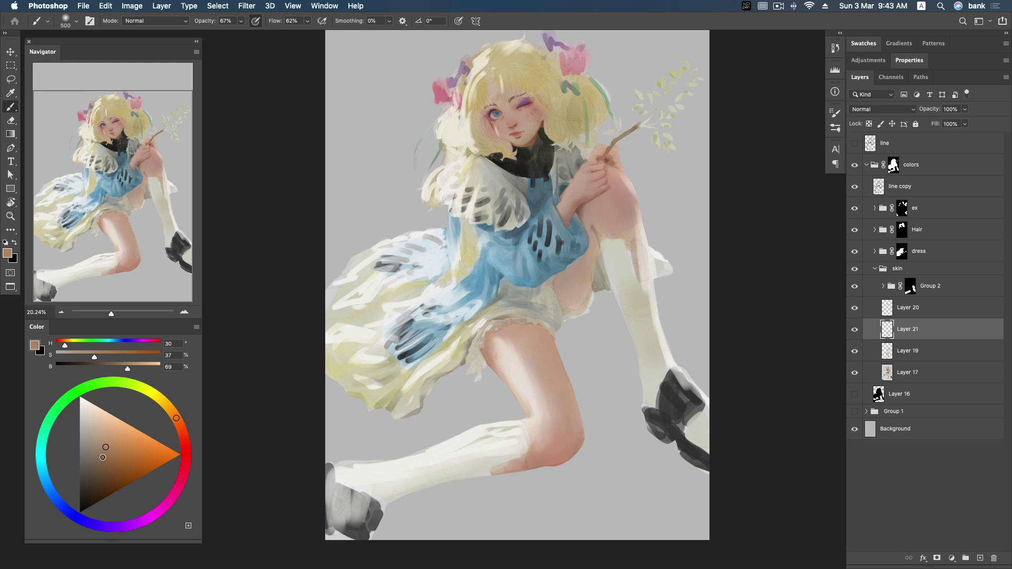
{"action": "key", "text": "bracketleft"}
{"action": "key", "text": "ctrl+z"}
Step: Pick a redder, brighter warm orange skin colour
{"action": "left_click", "coordinate": [182, 432]}
{"action": "left_click", "coordinate": [113, 445]}
{"action": "left_click", "coordinate": [178, 423]}
{"action": "left_click", "coordinate": [131, 447]}
Step: Show Layer 21 and shift its hue to about -22 toward pink with Hue/Saturation
{"action": "left_click_drag", "start_coordinate": [501, 369], "coordinate": [501, 397]}
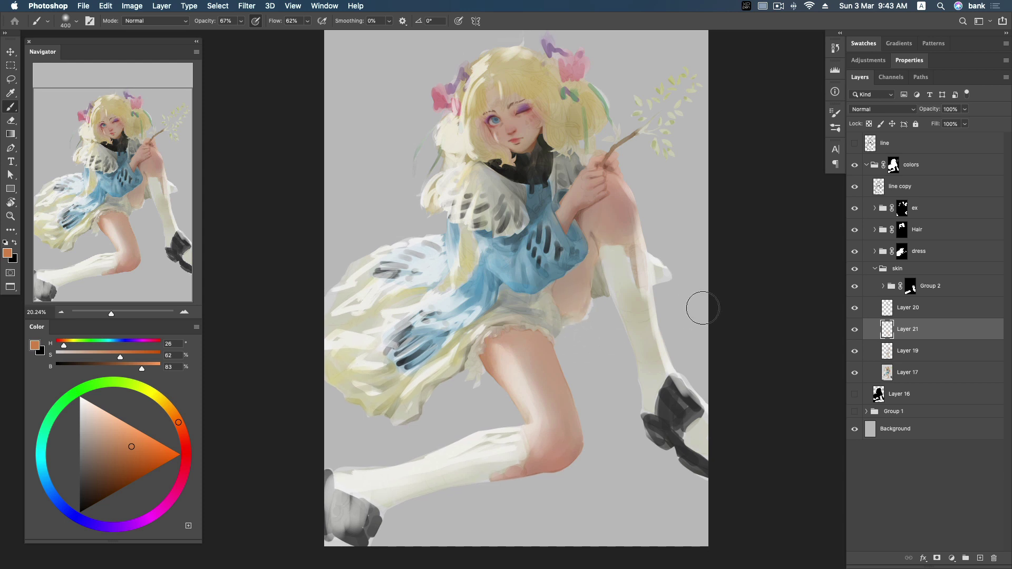
{"action": "left_click", "coordinate": [855, 329]}
{"action": "key", "text": "ctrl+u"}
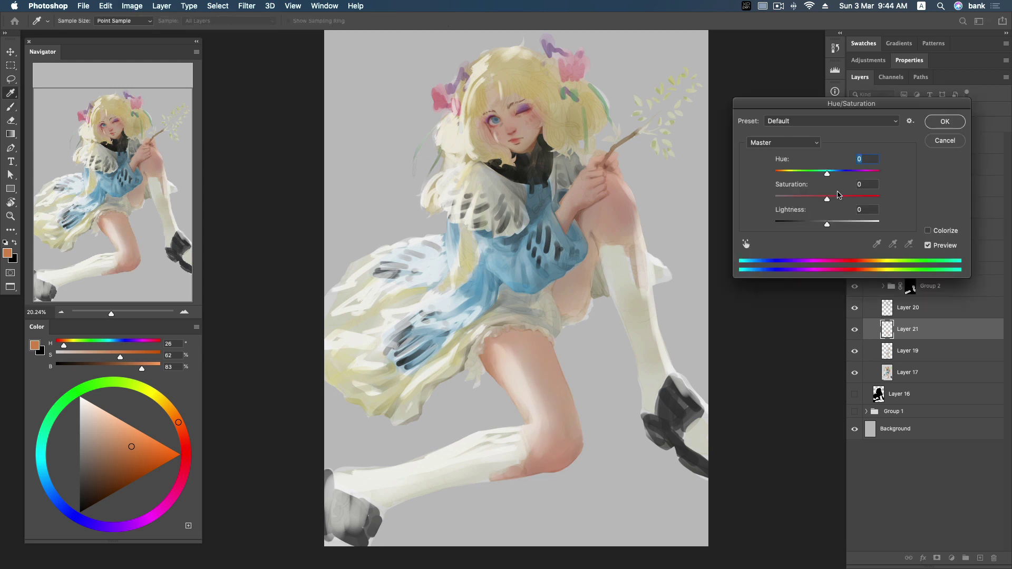
{"action": "mouse_move", "coordinate": [827, 174]}
{"action": "left_mouse_down"}
{"action": "mouse_move", "coordinate": [816, 174]}
{"action": "mouse_move", "coordinate": [837, 175]}
{"action": "left_mouse_up"}
{"action": "key", "text": "Return"}
{"action": "left_click", "coordinate": [964, 109]}
Step: Lower Layer 21 to about 67% opacity and compare it against Layer 19's shading
{"action": "left_click_drag", "start_coordinate": [966, 122], "coordinate": [949, 124]}
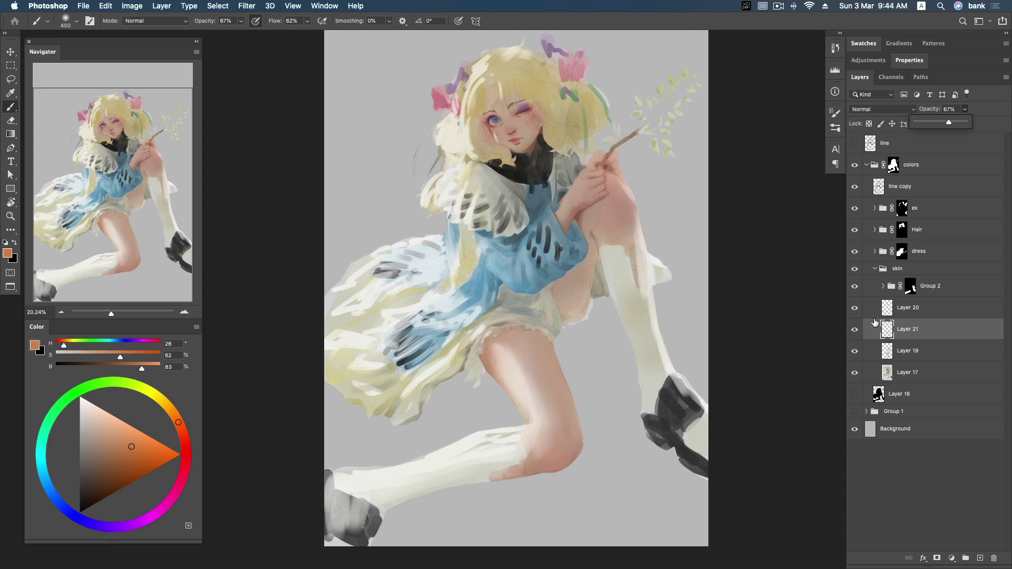
{"action": "left_click", "coordinate": [855, 331]}
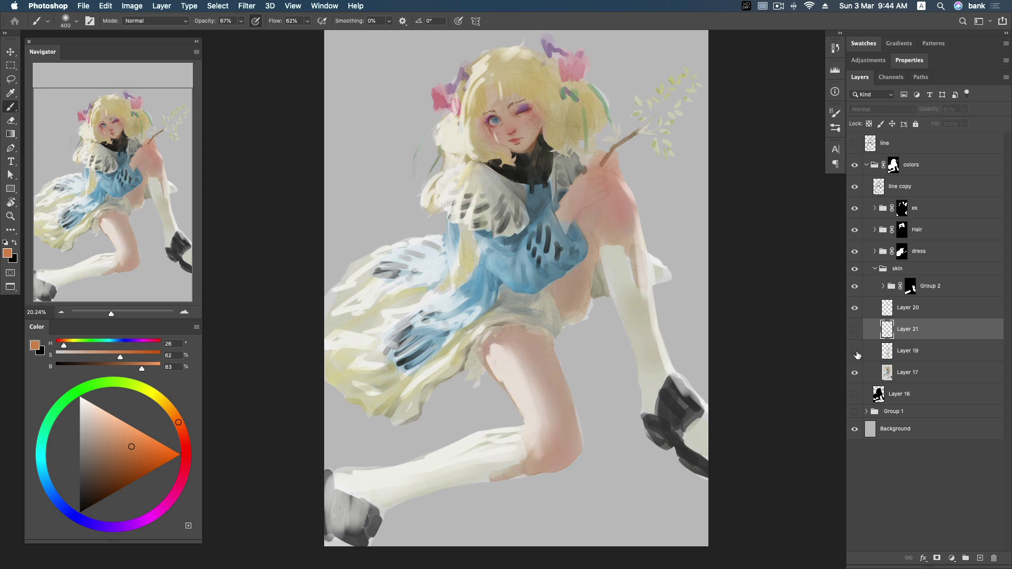
{"action": "left_click", "coordinate": [856, 352]}
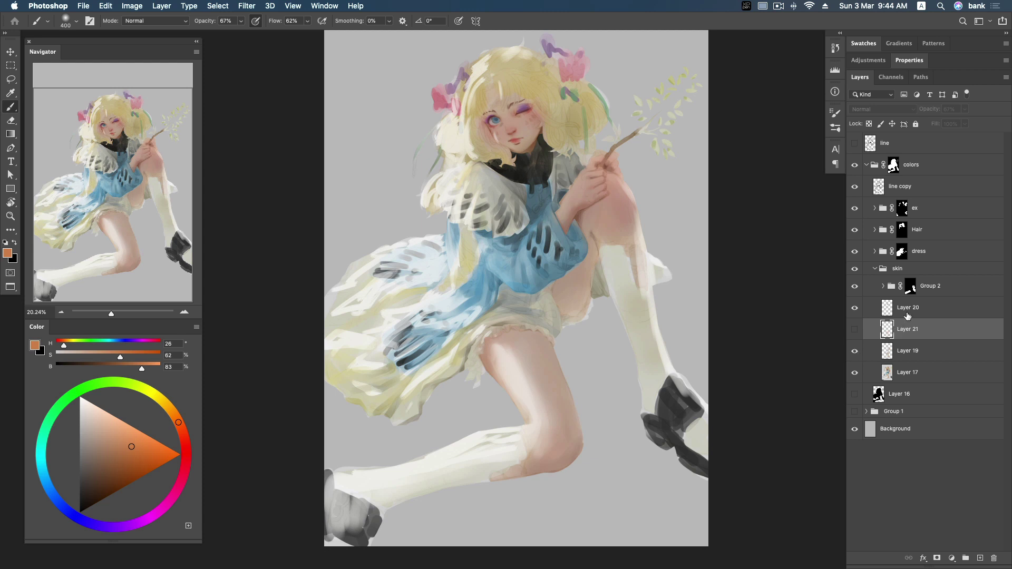
{"action": "left_click", "coordinate": [855, 329]}
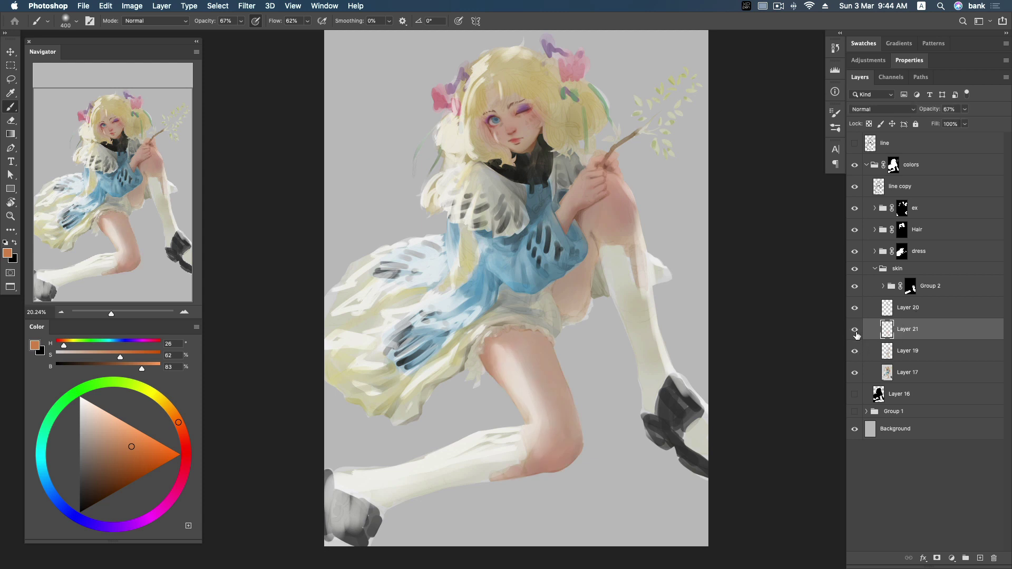
{"action": "left_click", "coordinate": [855, 352]}
{"action": "left_click", "coordinate": [855, 352]}
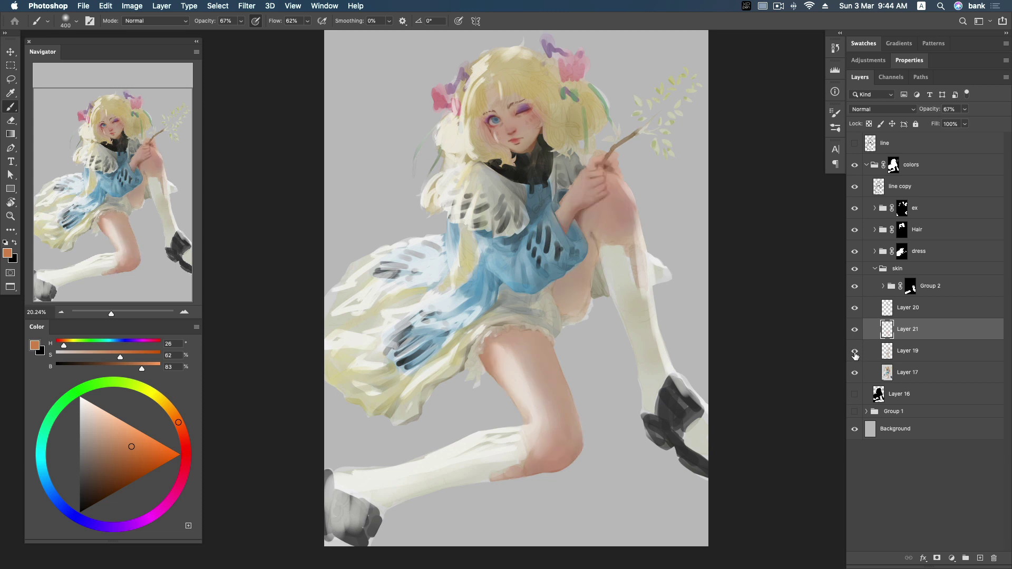
{"action": "left_click", "coordinate": [887, 351]}
Step: Try an eraser stroke on the upper thigh, undo it, and delete Layer 21
{"action": "key", "text": "e"}
{"action": "left_click_drag", "start_coordinate": [497, 373], "coordinate": [487, 386]}
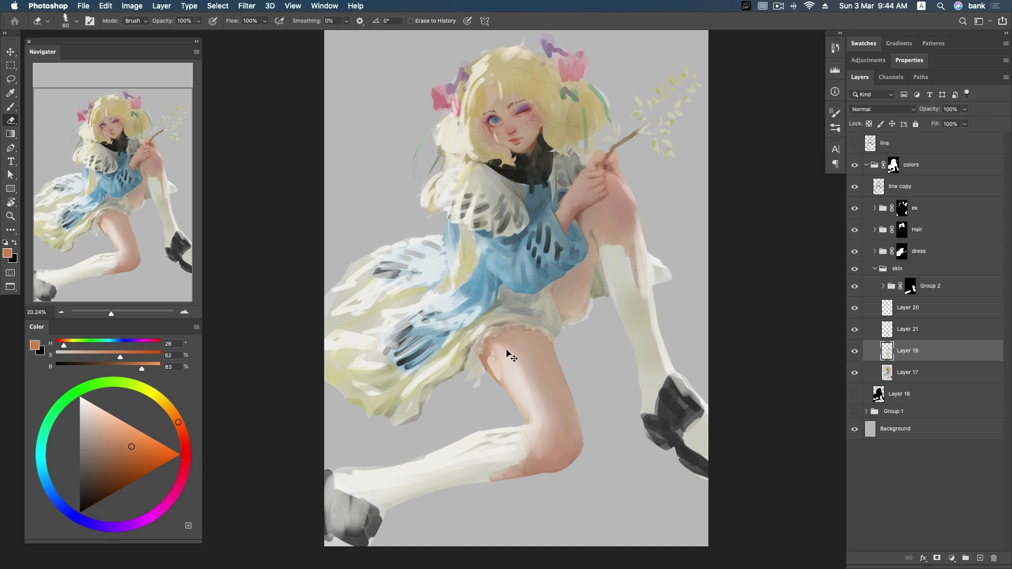
{"action": "key", "text": "ctrl+z"}
{"action": "left_click", "coordinate": [905, 332]}
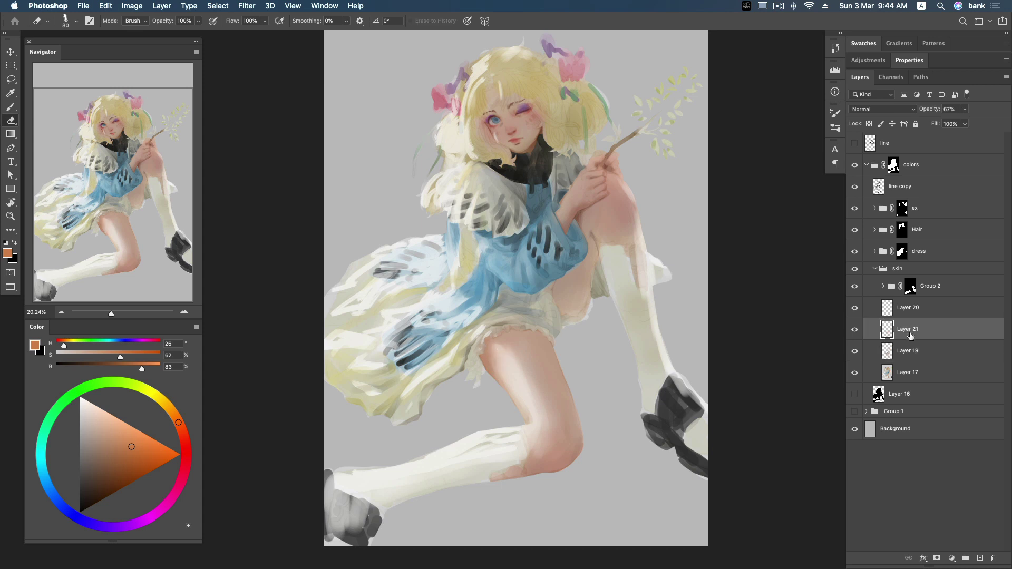
{"action": "key", "text": "Delete"}
Step: Zoom in on the thigh and set up a small soft round brush with pale beige
{"action": "key", "text": "z"}
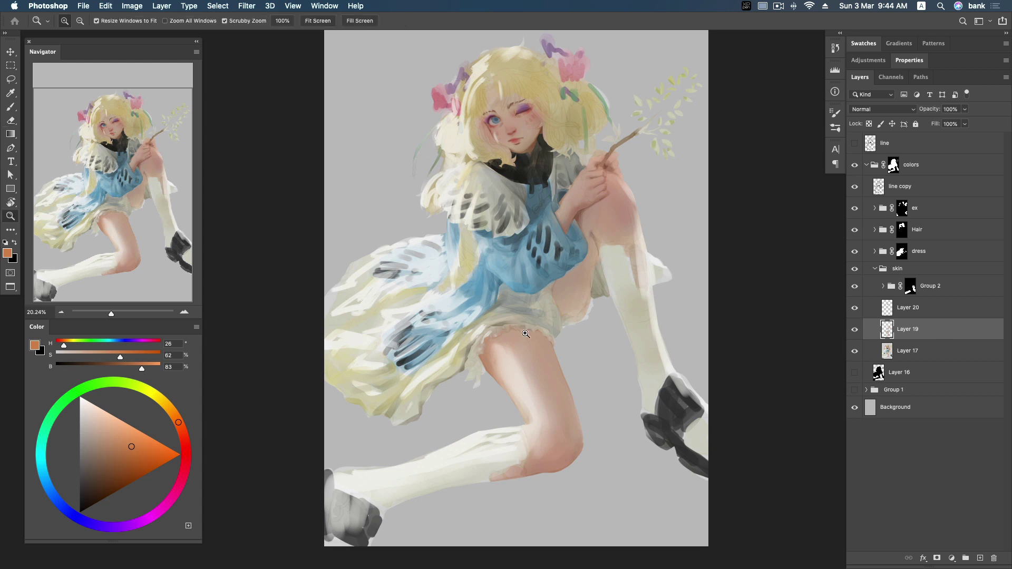
{"action": "left_click_drag", "start_coordinate": [525, 334], "coordinate": [543, 334]}
{"action": "key", "text": "b"}
{"action": "left_click", "coordinate": [517, 369], "text": "alt"}
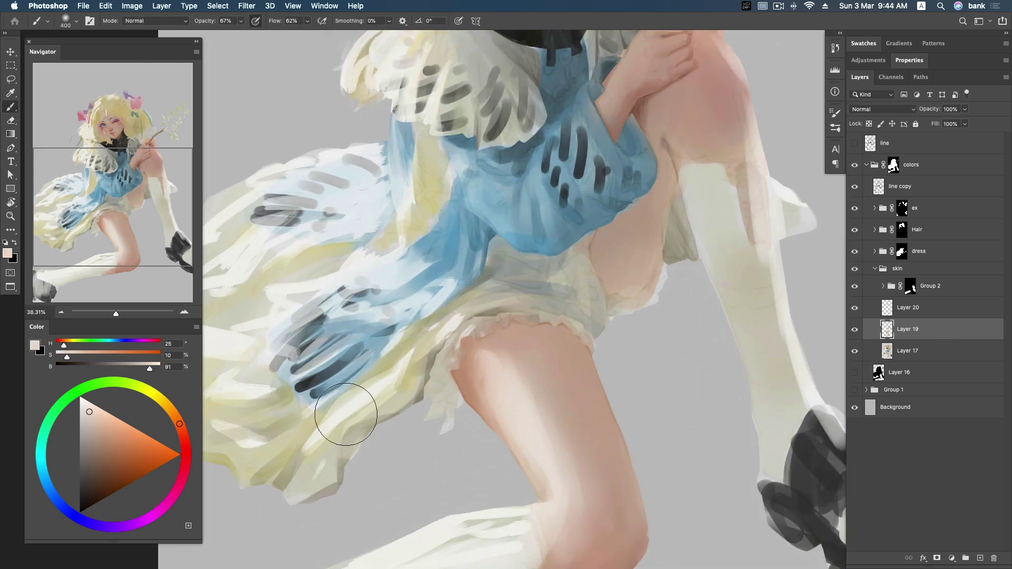
{"action": "left_click", "coordinate": [86, 409]}
{"action": "key", "text": "bracketleft"}
{"action": "right_click", "coordinate": [615, 302]}
{"action": "left_click", "coordinate": [658, 342]}
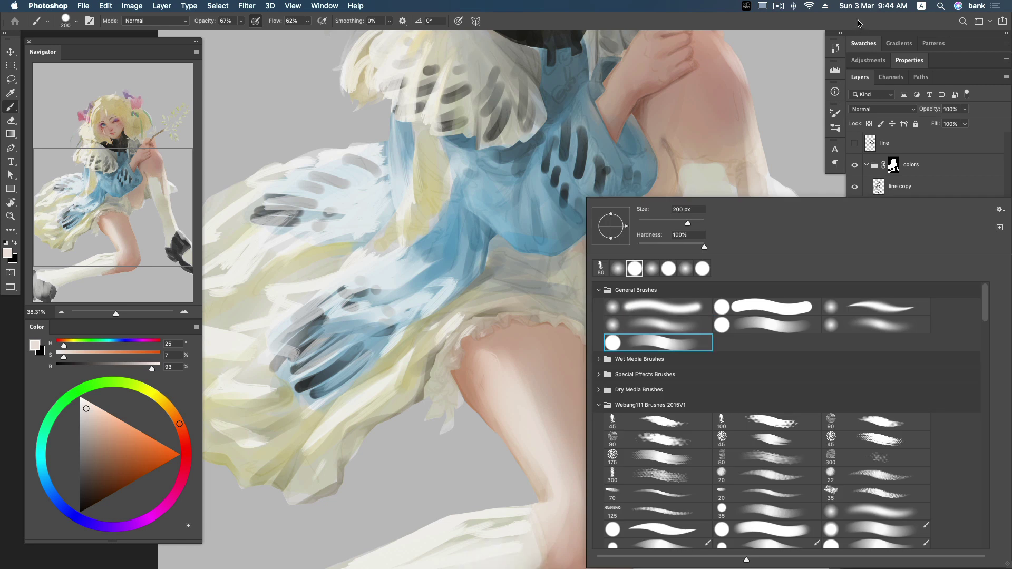
{"action": "left_click", "coordinate": [860, 23]}
{"action": "key", "text": "bracketleft"}
{"action": "key", "text": "bracketleft"}
{"action": "key", "text": "bracketleft"}
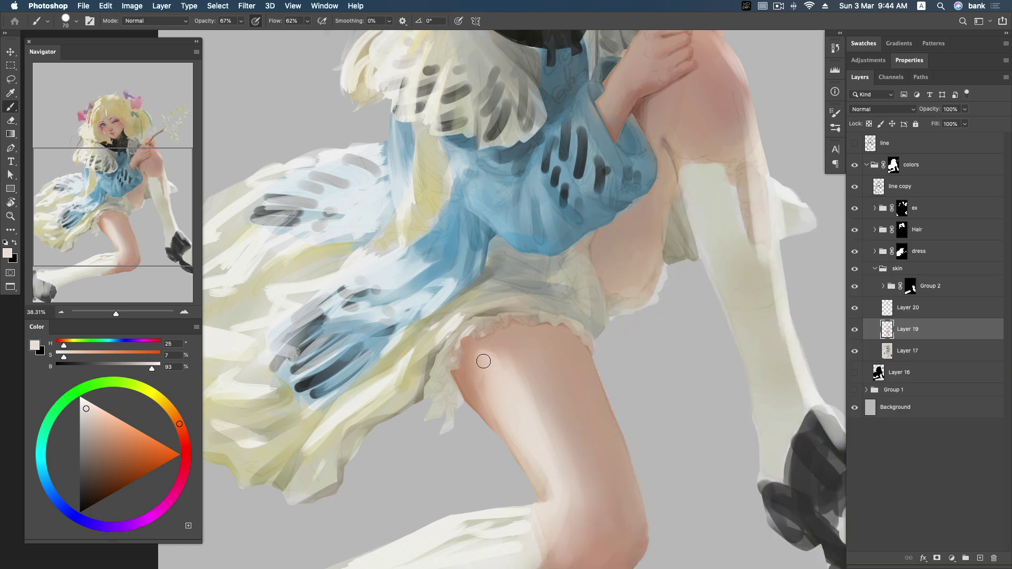
Step: Paint a pale highlight on the upper thigh, then pick a deeper, more saturated skin tone
{"action": "left_click_drag", "start_coordinate": [481, 373], "coordinate": [487, 371]}
{"action": "key", "text": "ctrl+z"}
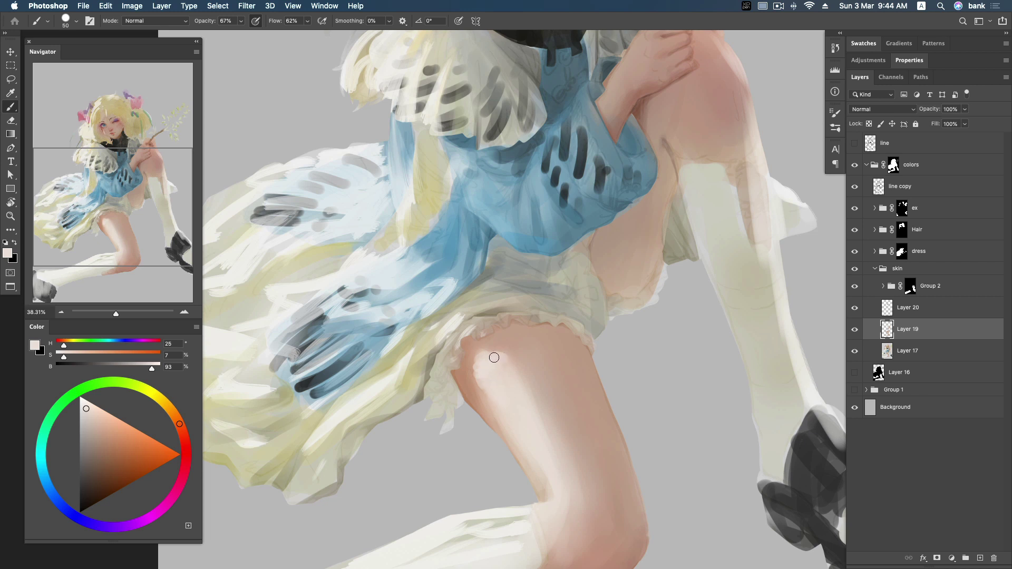
{"action": "left_click_drag", "start_coordinate": [476, 365], "coordinate": [474, 384]}
{"action": "left_click", "coordinate": [94, 422]}
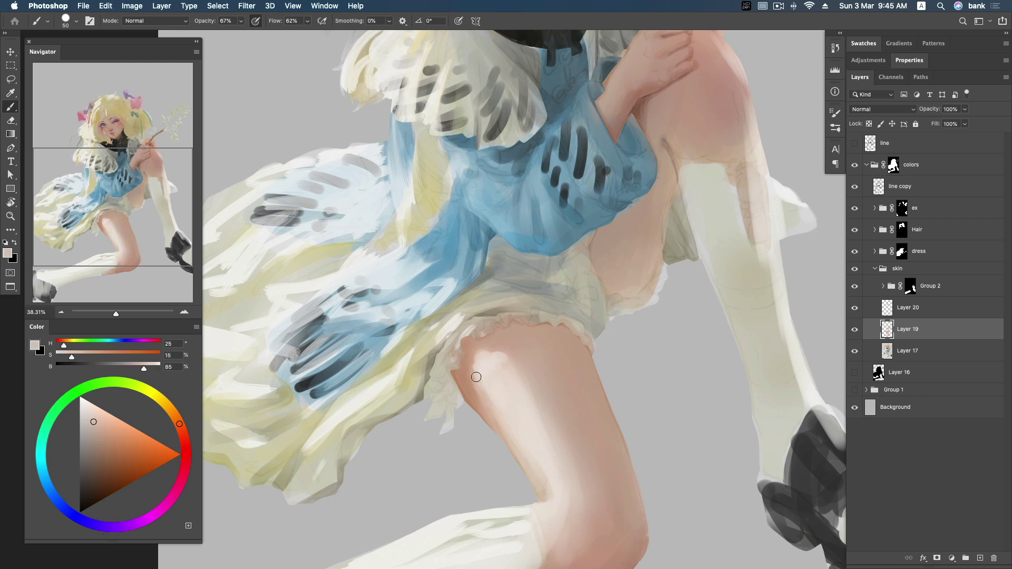
{"action": "left_click", "coordinate": [117, 438]}
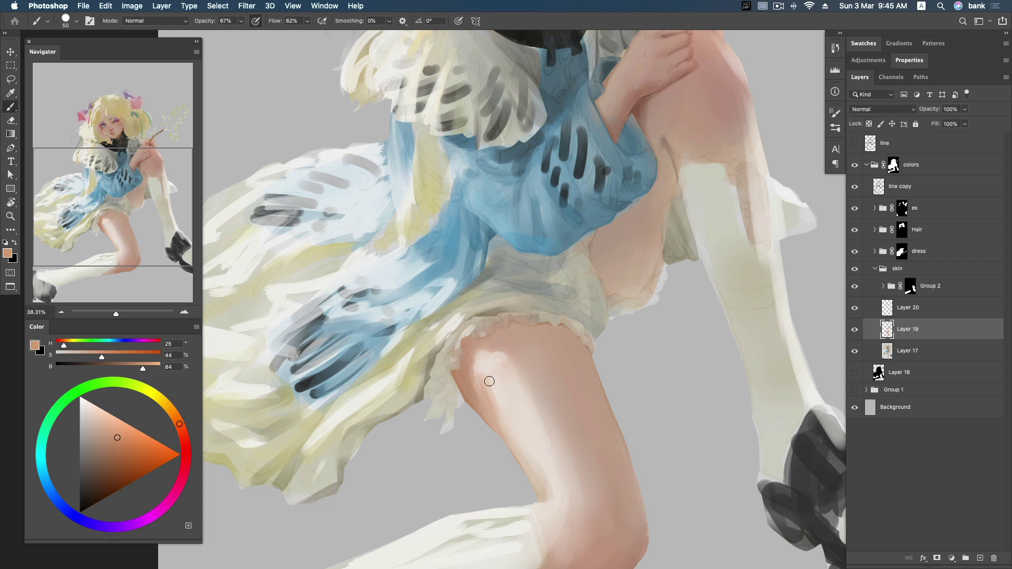
Step: Sample light and dark skin and brown tones while bringing the face and hands into view
{"action": "left_click", "coordinate": [483, 371], "text": "alt"}
{"action": "left_click", "coordinate": [478, 390], "text": "alt"}
{"action": "left_click_drag", "start_coordinate": [662, 201], "coordinate": [639, 329]}
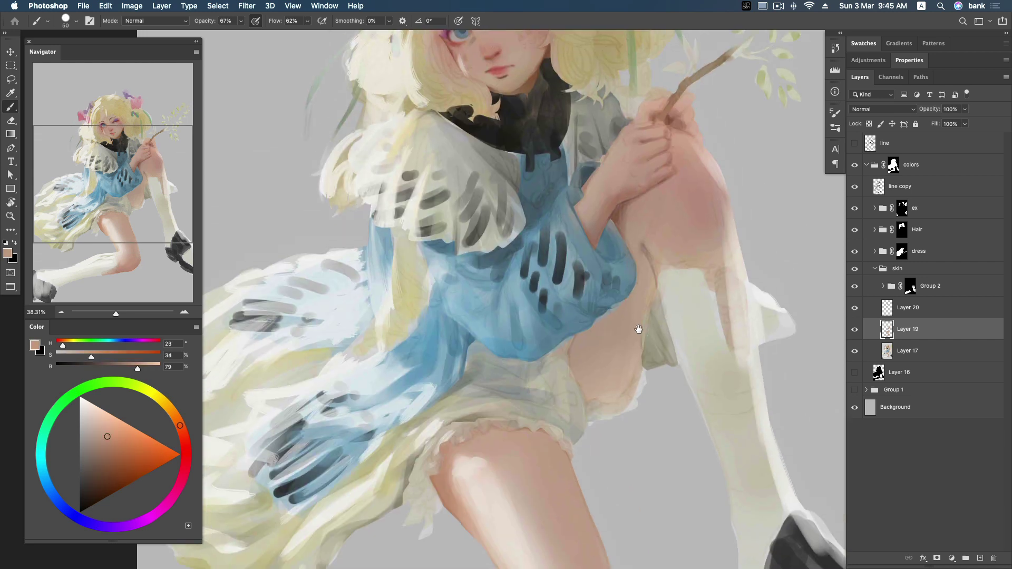
{"action": "left_click", "coordinate": [620, 214], "text": "alt"}
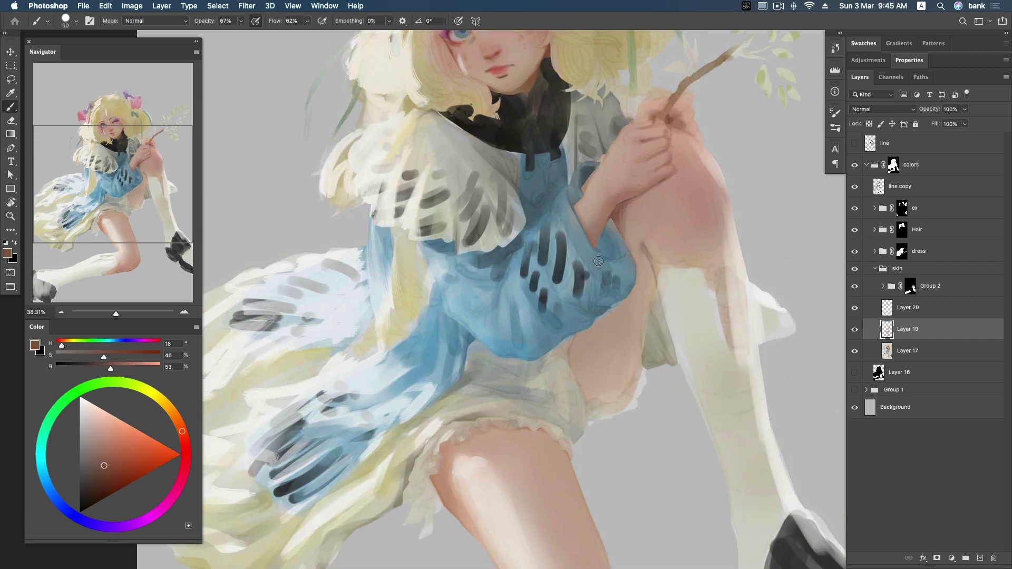
{"action": "left_click", "coordinate": [580, 338], "text": "alt"}
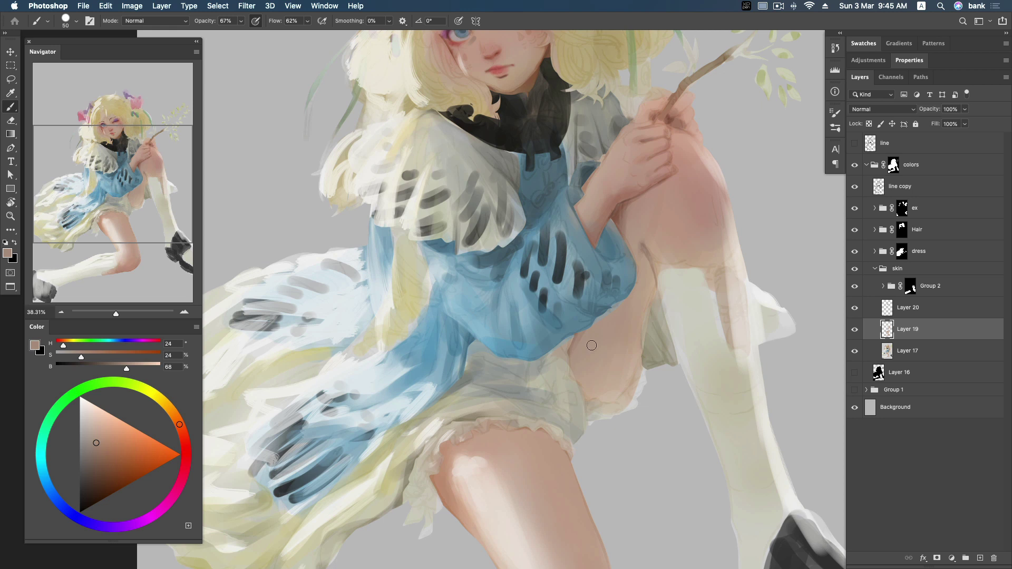
{"action": "left_click_drag", "start_coordinate": [653, 241], "coordinate": [635, 310]}
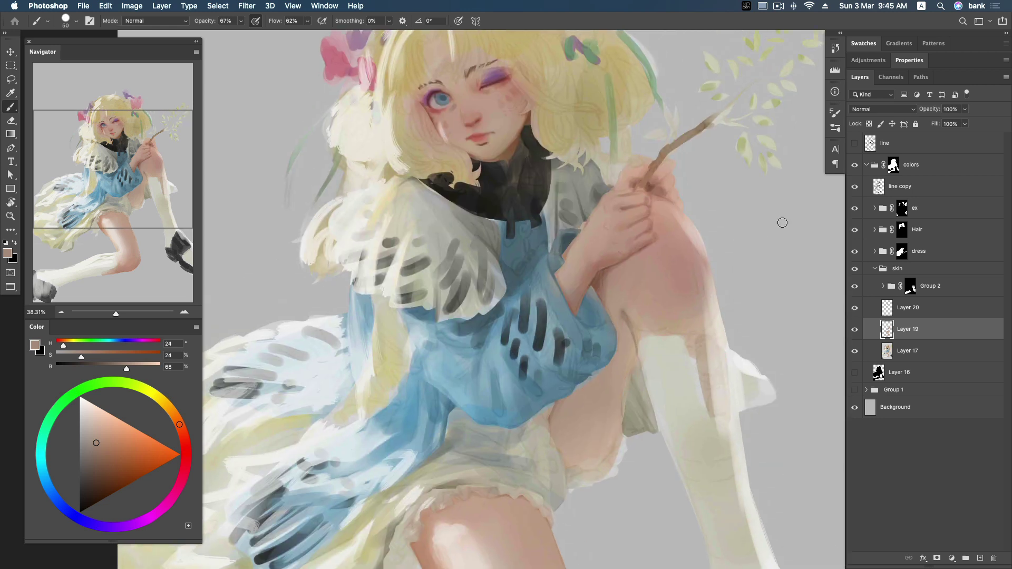
Step: Select Layer 20 and set a lighter pale skin tone with a smaller brush
{"action": "left_click", "coordinate": [926, 312]}
{"action": "left_click", "coordinate": [855, 309]}
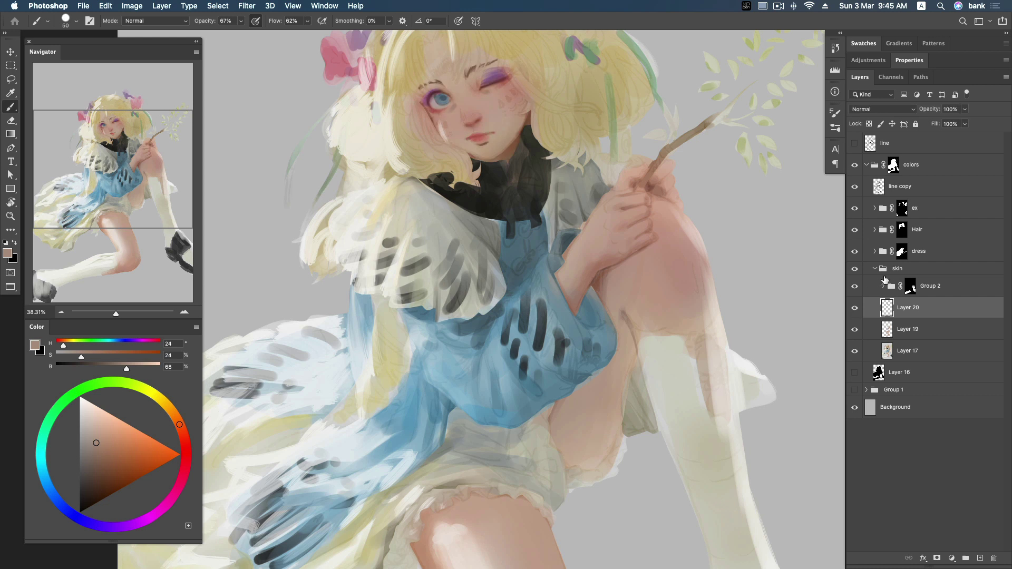
{"action": "scroll", "coordinate": [605, 219], "scroll_direction": "up", "scroll_amount": 2}
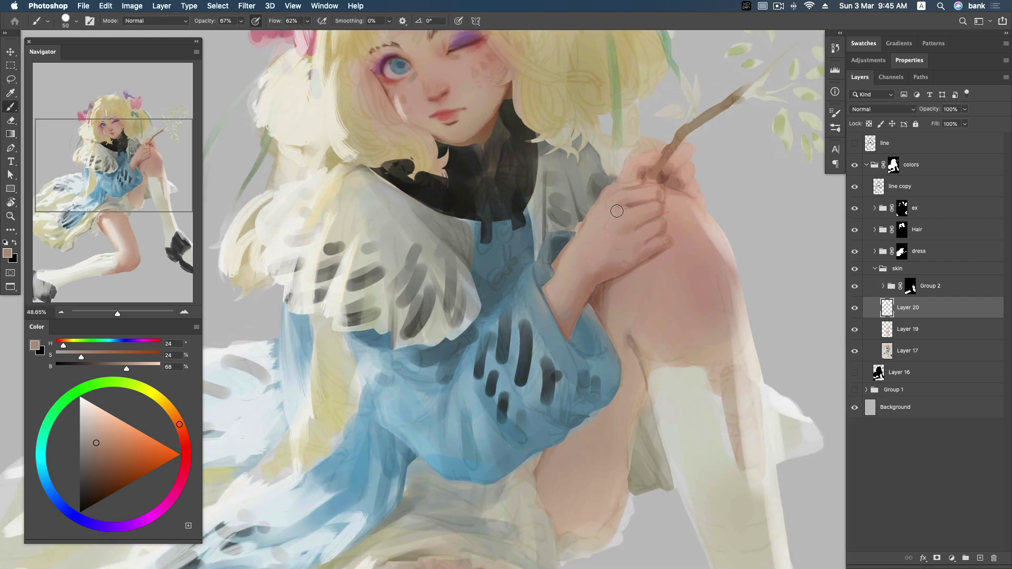
{"action": "left_click", "coordinate": [597, 223], "text": "alt"}
{"action": "left_click_drag", "start_coordinate": [96, 432], "coordinate": [97, 415]}
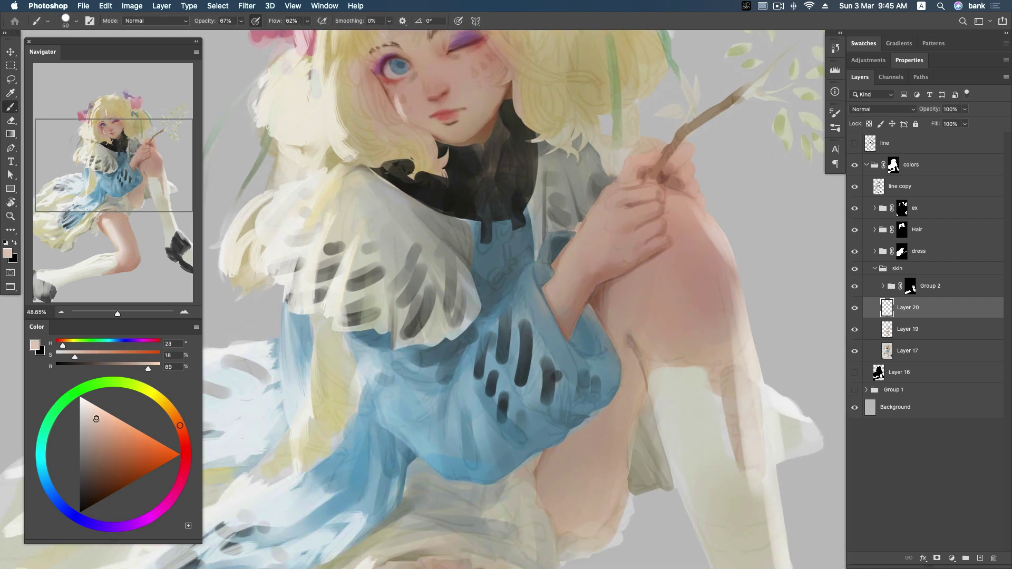
{"action": "left_click_drag", "start_coordinate": [585, 233], "coordinate": [563, 253]}
{"action": "key", "text": "bracketleft"}
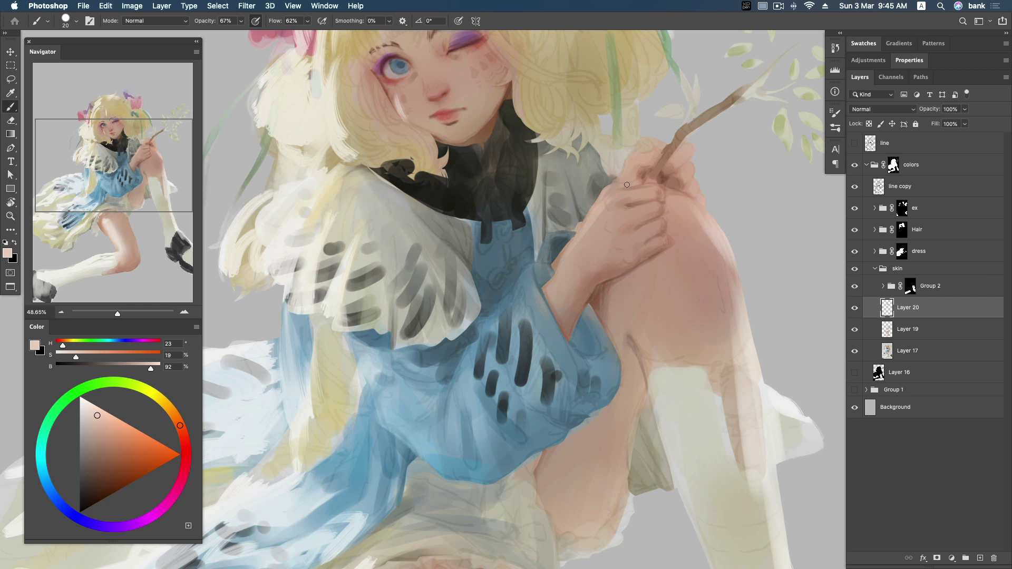
{"action": "key", "text": "bracketleft"}
{"action": "key", "text": "bracketright"}
{"action": "left_click", "coordinate": [92, 420]}
Step: Shade the back of the hand in rose and the wrist and forearm in mauve
{"action": "key", "text": "bracketleft"}
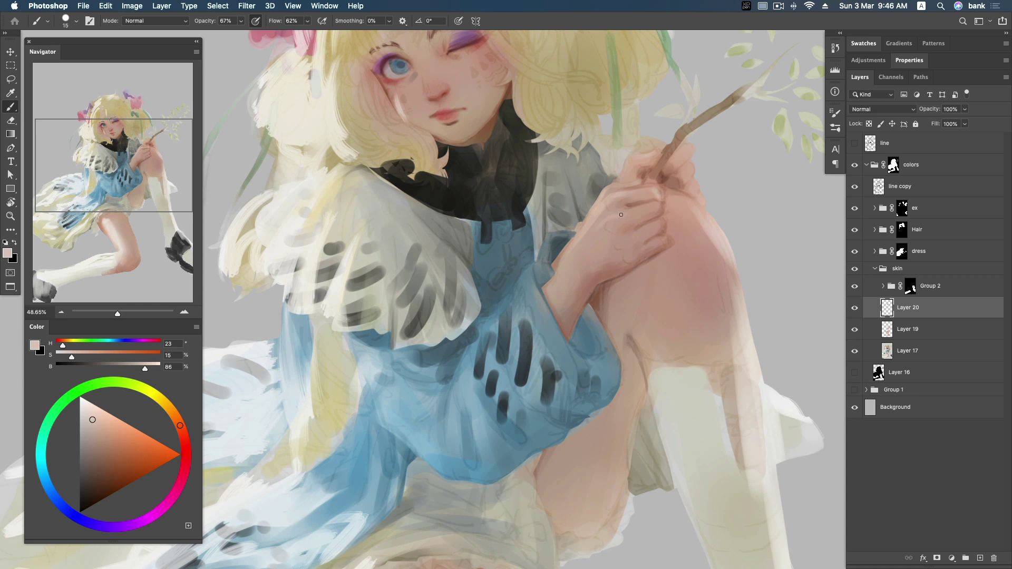
{"action": "key", "text": "bracketright"}
{"action": "key", "text": "bracketright"}
{"action": "left_click", "coordinate": [609, 273], "text": "alt"}
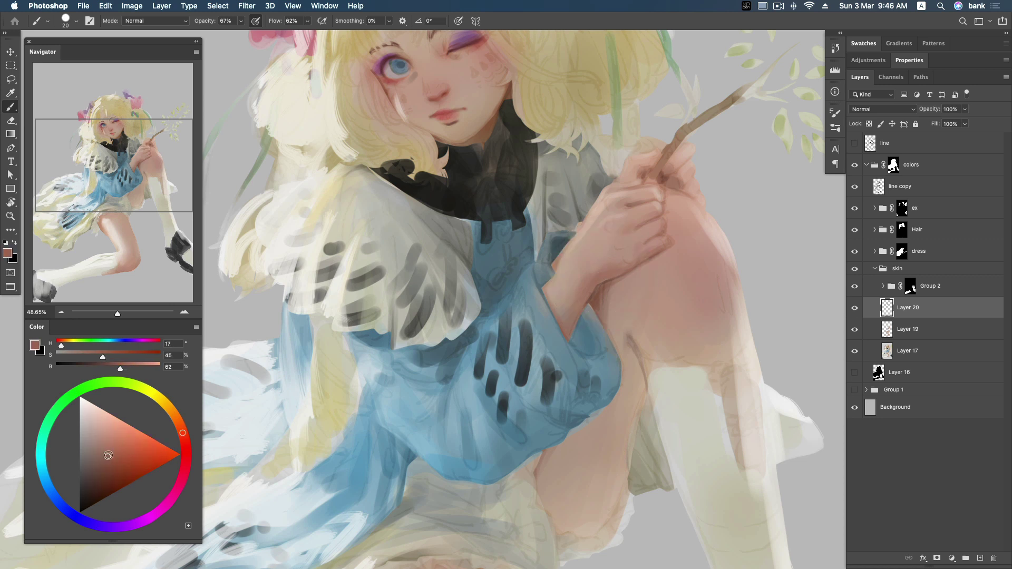
{"action": "key", "text": "bracketright"}
{"action": "key", "text": "bracketright"}
{"action": "mouse_move", "coordinate": [593, 233]}
{"action": "left_mouse_down"}
{"action": "mouse_move", "coordinate": [577, 263]}
{"action": "mouse_move", "coordinate": [599, 237]}
{"action": "mouse_move", "coordinate": [612, 264]}
{"action": "mouse_move", "coordinate": [620, 242]}
{"action": "mouse_move", "coordinate": [606, 256]}
{"action": "mouse_move", "coordinate": [624, 266]}
{"action": "mouse_move", "coordinate": [595, 247]}
{"action": "mouse_move", "coordinate": [582, 269]}
{"action": "mouse_move", "coordinate": [601, 256]}
{"action": "mouse_move", "coordinate": [574, 295]}
{"action": "mouse_move", "coordinate": [590, 272]}
{"action": "left_mouse_up"}
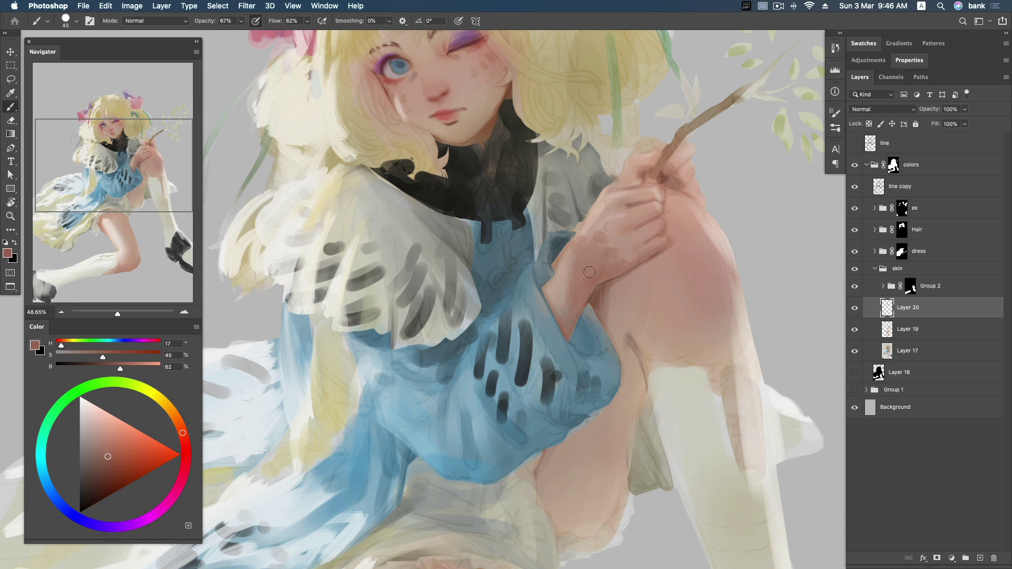
{"action": "left_click", "coordinate": [604, 272], "text": "alt"}
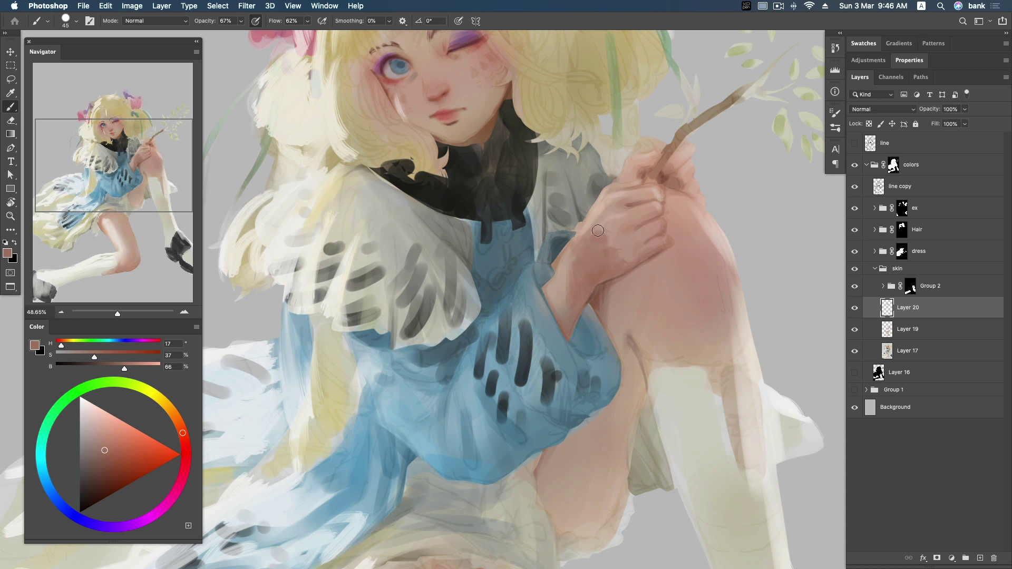
{"action": "left_click", "coordinate": [597, 242], "text": "alt"}
{"action": "left_click_drag", "start_coordinate": [604, 244], "coordinate": [592, 284]}
Step: Deepen the shading along the forearm's left edge and across the wrist crease
{"action": "left_click", "coordinate": [570, 314], "text": "alt"}
{"action": "left_click", "coordinate": [581, 256], "text": "alt"}
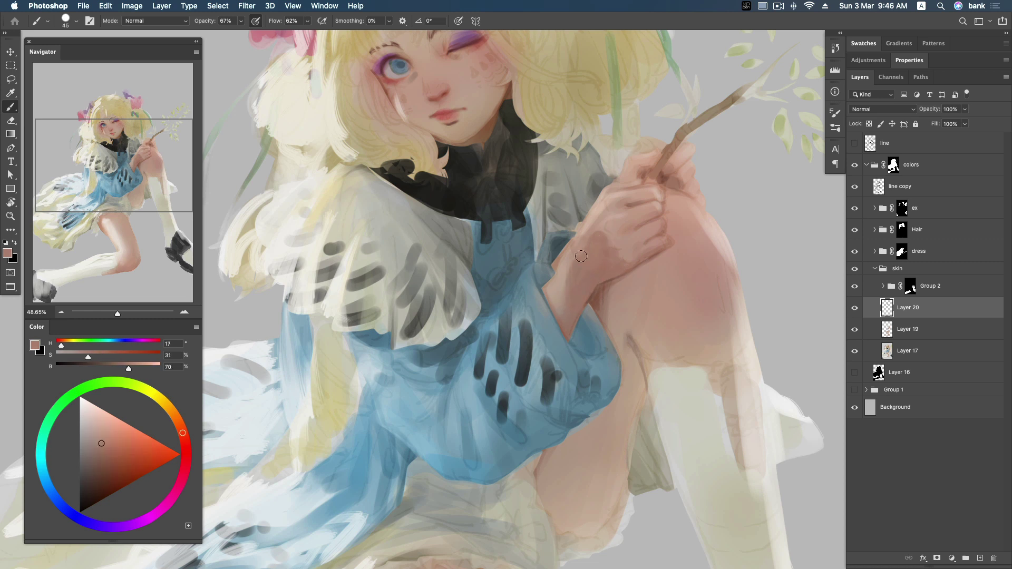
{"action": "left_click", "coordinate": [574, 292], "text": "alt"}
{"action": "left_click_drag", "start_coordinate": [549, 276], "coordinate": [548, 291]}
{"action": "left_click", "coordinate": [578, 260], "text": "alt"}
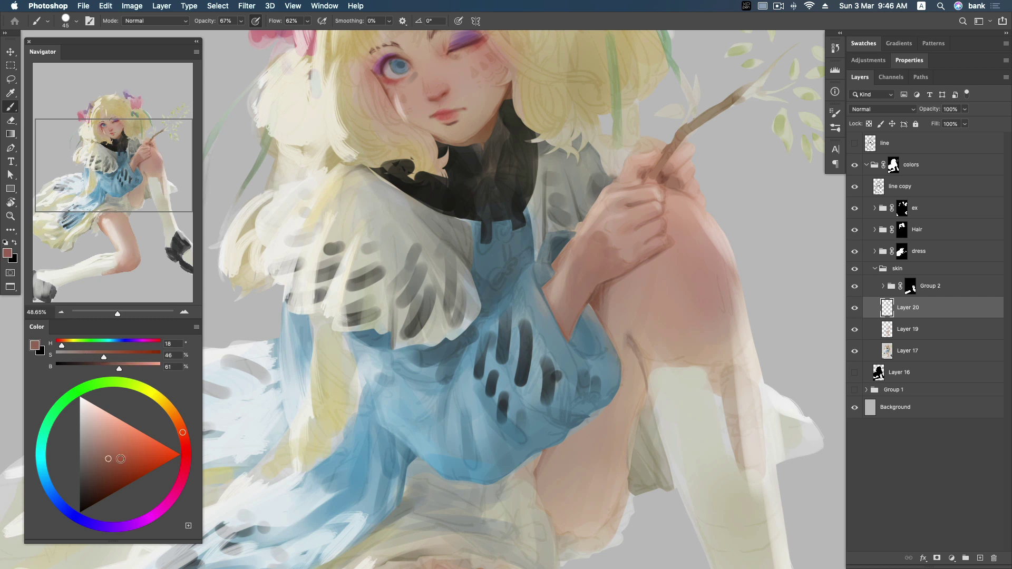
{"action": "left_click_drag", "start_coordinate": [579, 275], "coordinate": [625, 275]}
Step: Sample lighter, saturated and darker skin tones from the knee on Layer 20
{"action": "scroll", "coordinate": [606, 253], "scroll_direction": "down", "scroll_amount": 3}
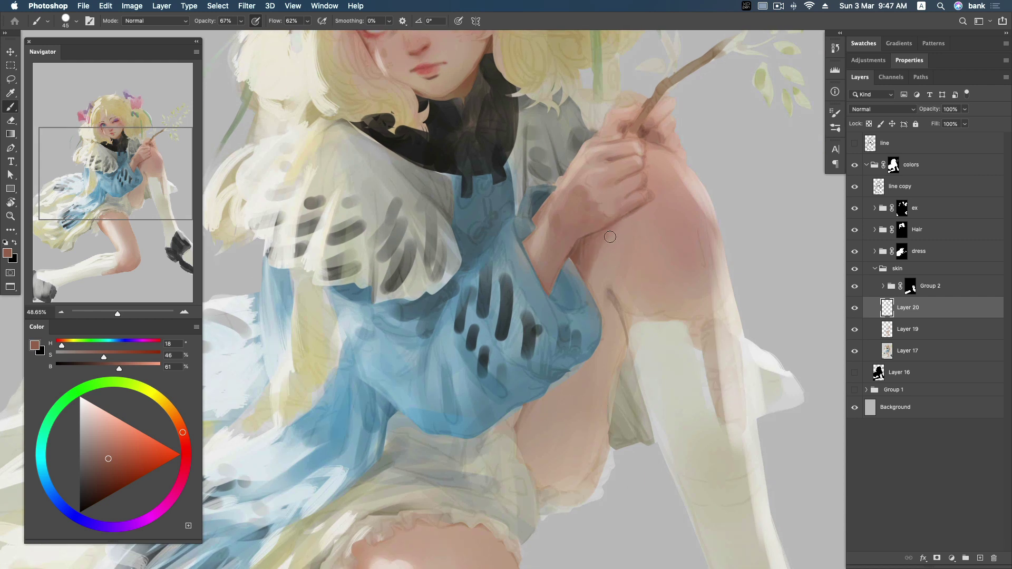
{"action": "left_click", "coordinate": [594, 247], "text": "alt"}
{"action": "left_click", "coordinate": [598, 253], "text": "alt"}
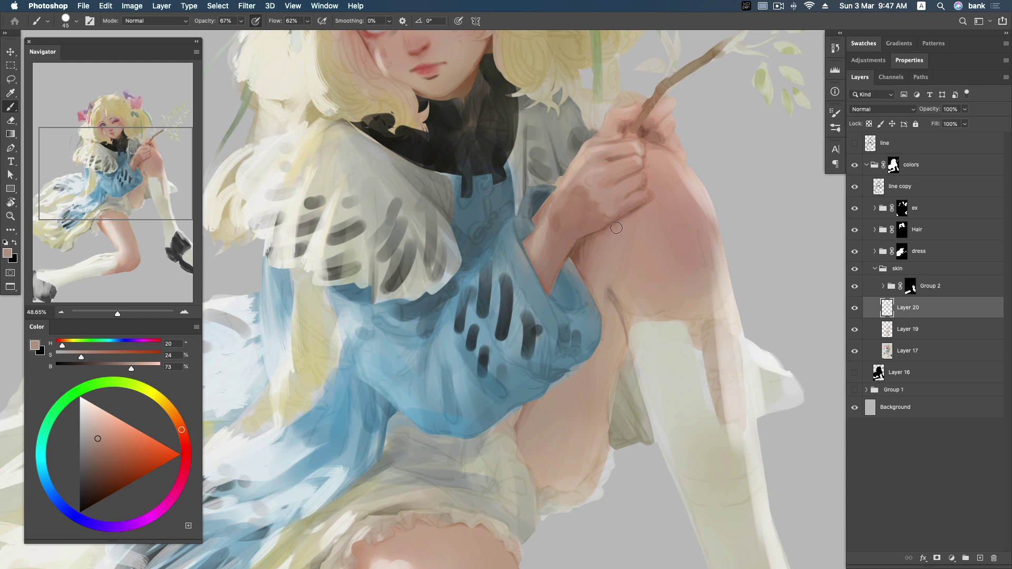
{"action": "left_click", "coordinate": [586, 225], "text": "alt"}
{"action": "scroll", "coordinate": [612, 264], "scroll_direction": "down", "scroll_amount": 2}
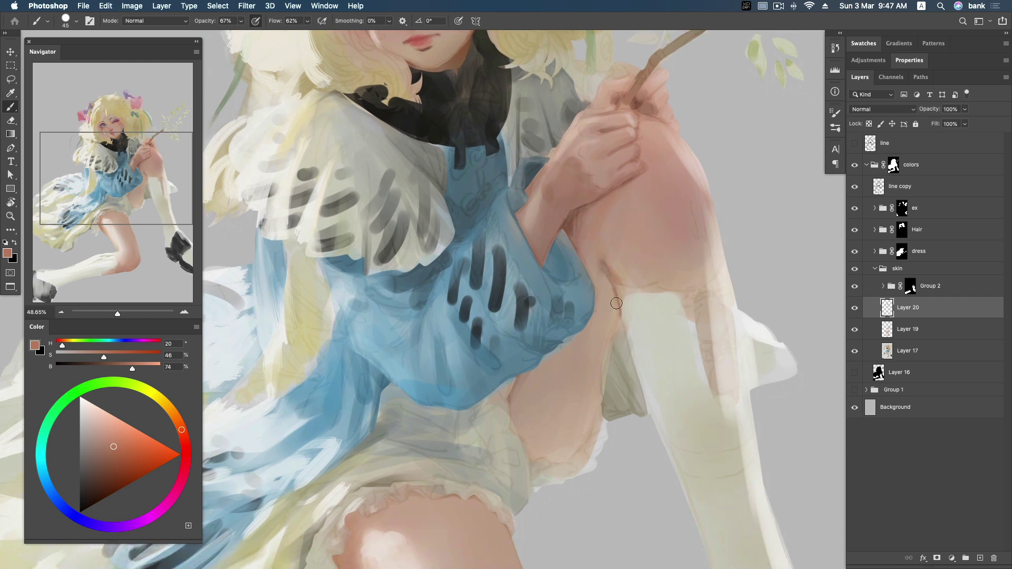
{"action": "left_click", "coordinate": [590, 217], "text": "alt"}
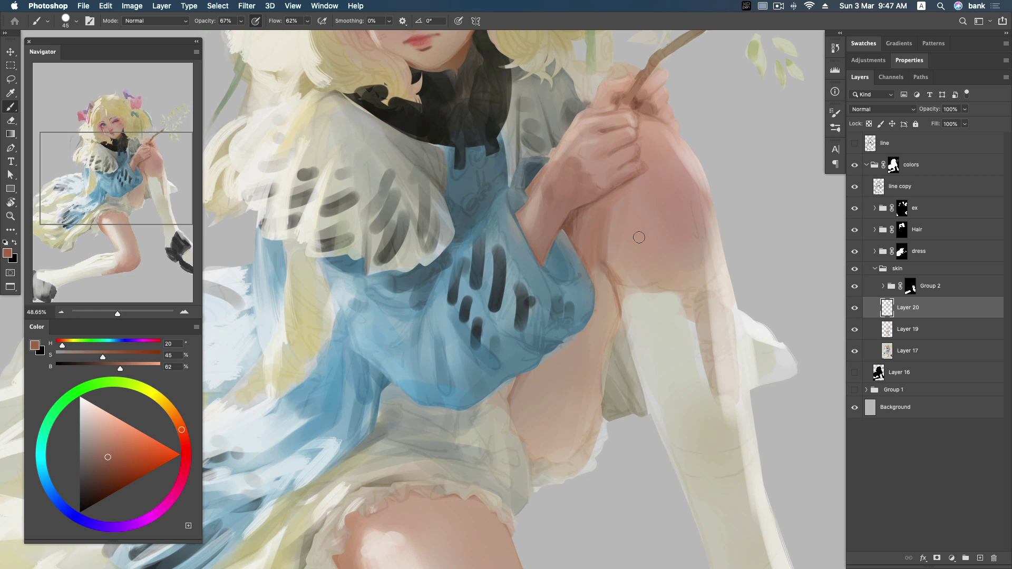
{"action": "left_click", "coordinate": [609, 225], "text": "alt"}
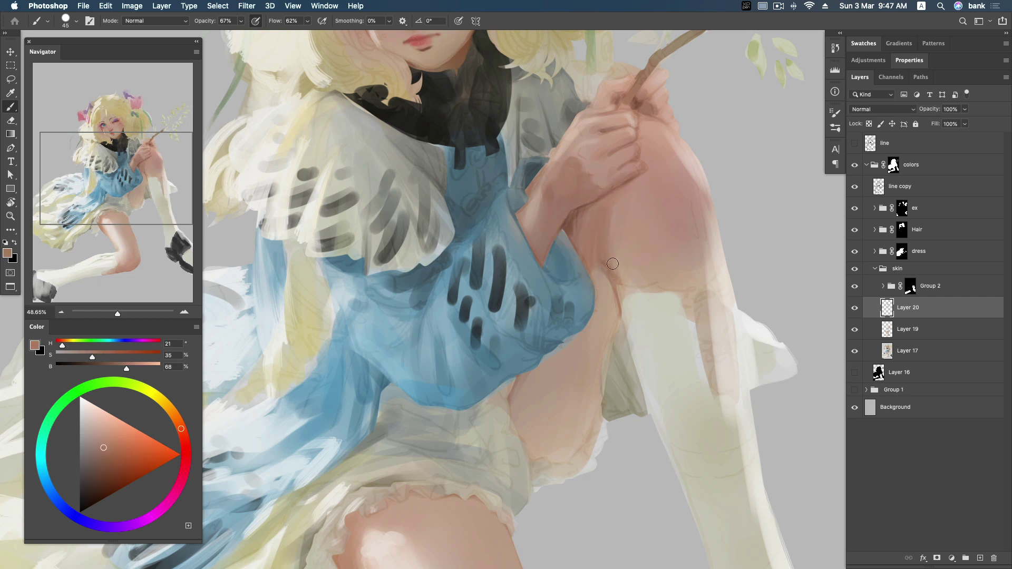
Step: Keep sampling knee and hand skin tones to soften the forearm-knee shadow
{"action": "left_click", "coordinate": [611, 224], "text": "alt"}
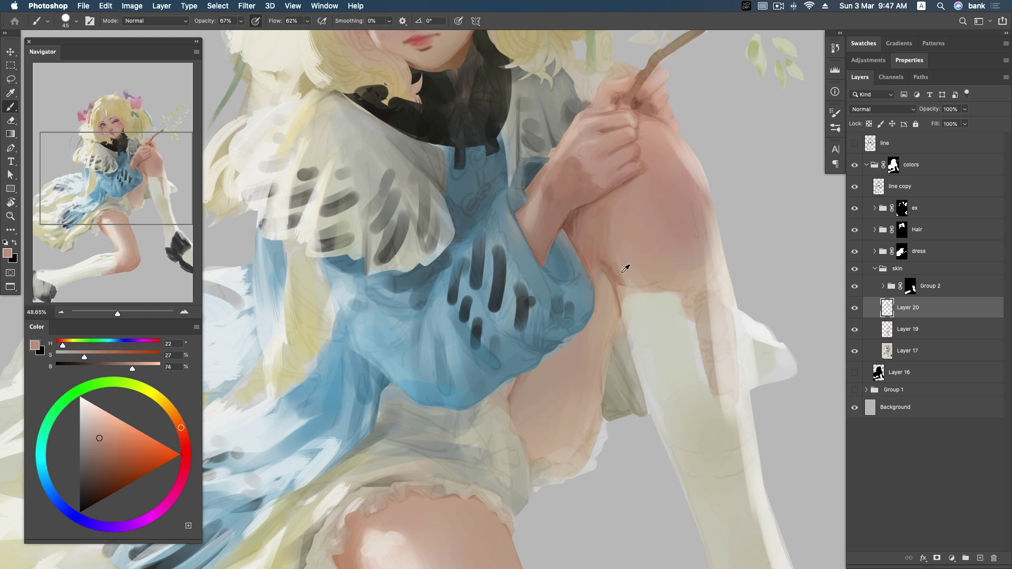
{"action": "left_click", "coordinate": [613, 225], "text": "alt"}
{"action": "left_click", "coordinate": [598, 213], "text": "alt"}
{"action": "left_click", "coordinate": [596, 279], "text": "alt"}
{"action": "left_click", "coordinate": [595, 256], "text": "alt"}
{"action": "left_click", "coordinate": [604, 268], "text": "alt"}
{"action": "left_click", "coordinate": [579, 224], "text": "alt"}
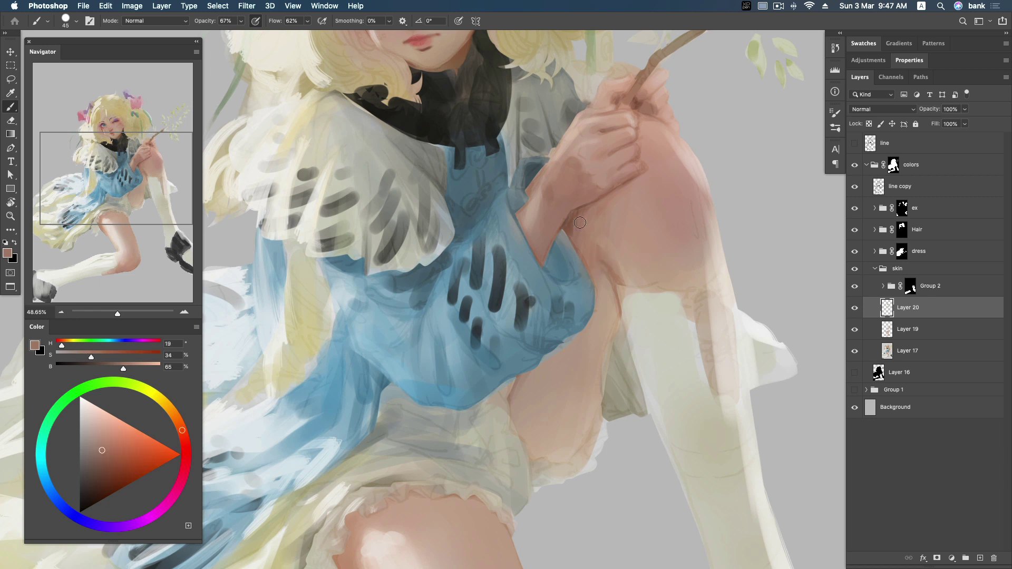
Step: Hide the line copy sketch layer and add small darker touches on the hand
{"action": "left_click", "coordinate": [855, 187]}
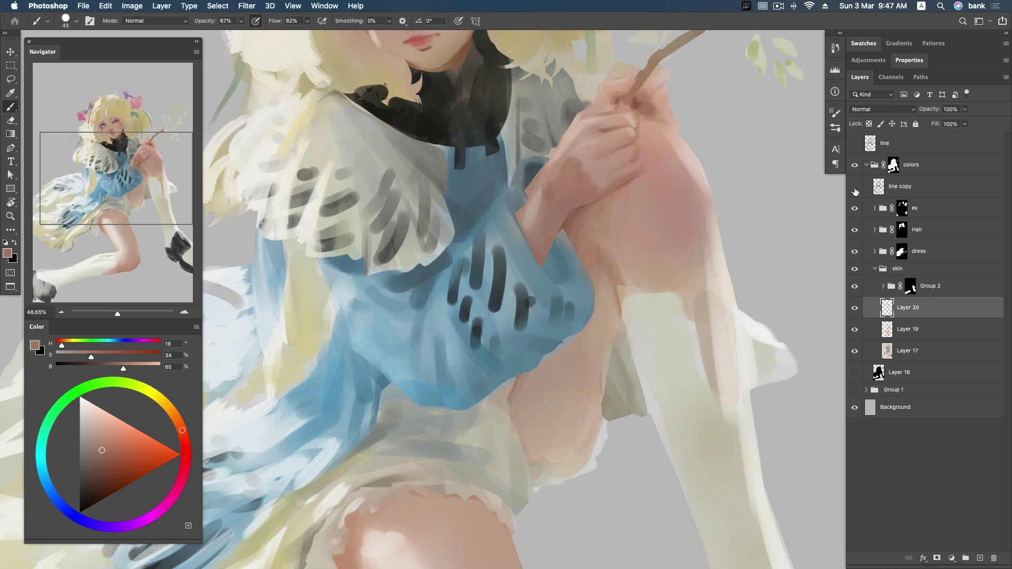
{"action": "left_click", "coordinate": [585, 239], "text": "alt"}
{"action": "left_click", "coordinate": [565, 202], "text": "alt"}
{"action": "left_click_drag", "start_coordinate": [650, 147], "coordinate": [628, 183]}
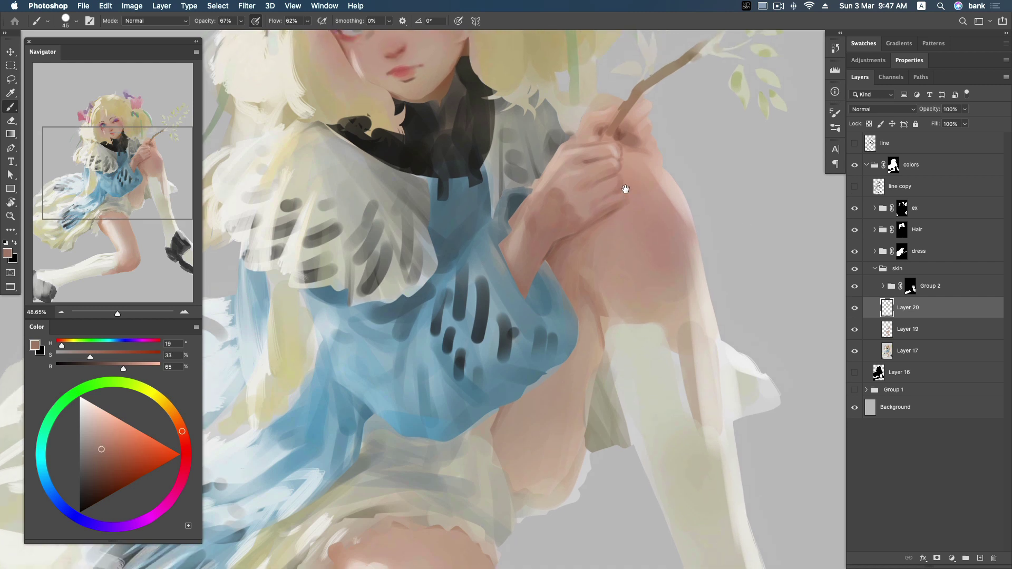
{"action": "left_click", "coordinate": [599, 164], "text": "alt"}
{"action": "left_click", "coordinate": [621, 157], "text": "alt"}
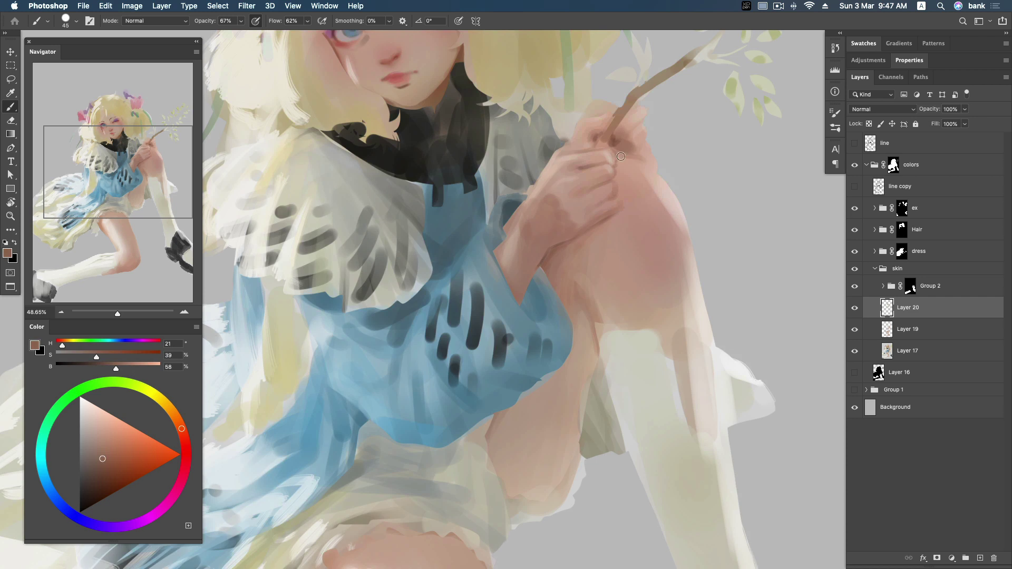
{"action": "left_click_drag", "start_coordinate": [639, 158], "coordinate": [622, 159]}
{"action": "left_click", "coordinate": [620, 160], "text": "alt"}
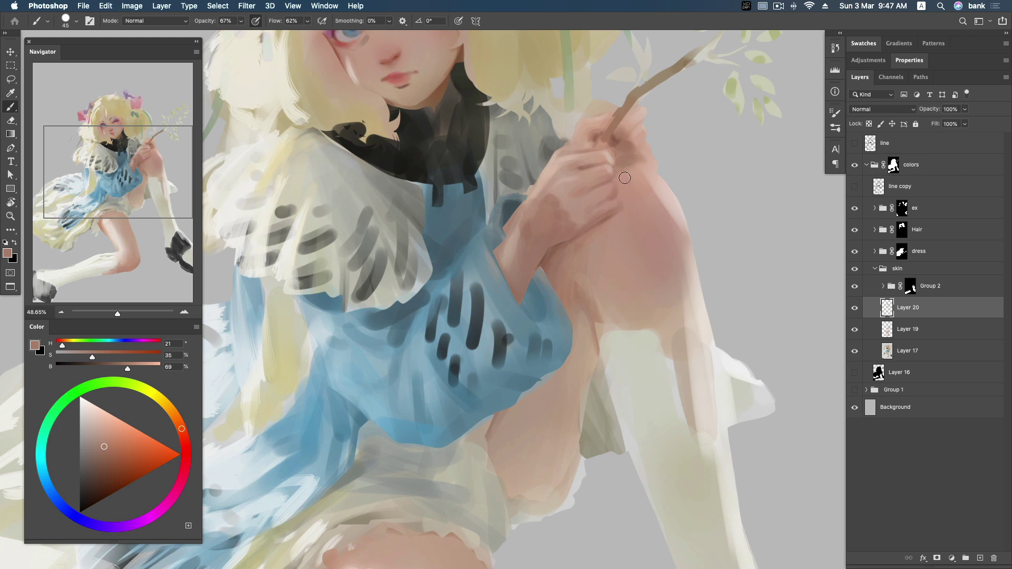
Step: Shade the knuckles with darker skin-tone strokes
{"action": "left_click", "coordinate": [627, 176], "text": "alt"}
{"action": "left_click", "coordinate": [641, 178], "text": "alt"}
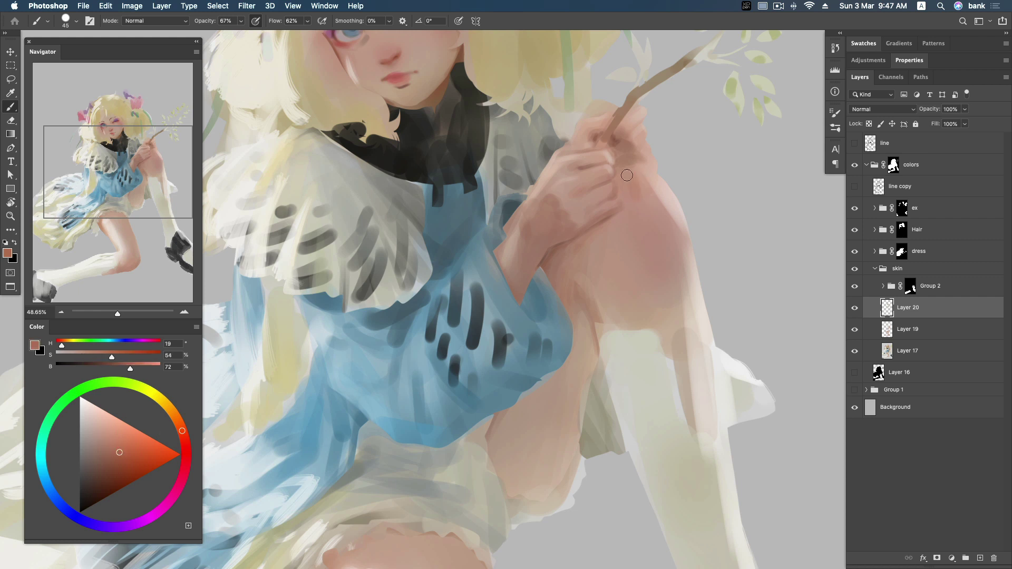
{"action": "left_click", "coordinate": [633, 171], "text": "alt"}
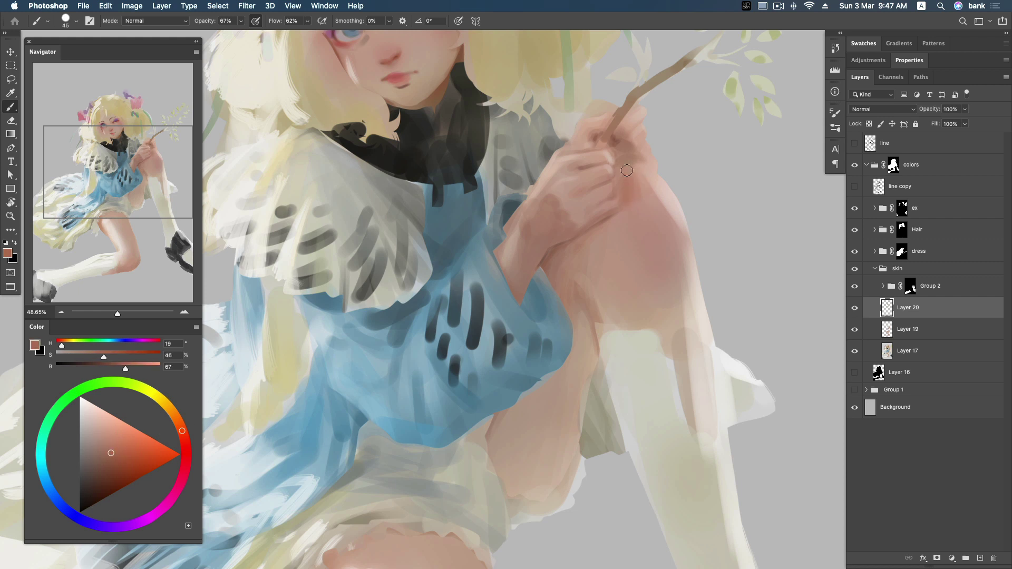
{"action": "left_click", "coordinate": [628, 168], "text": "alt"}
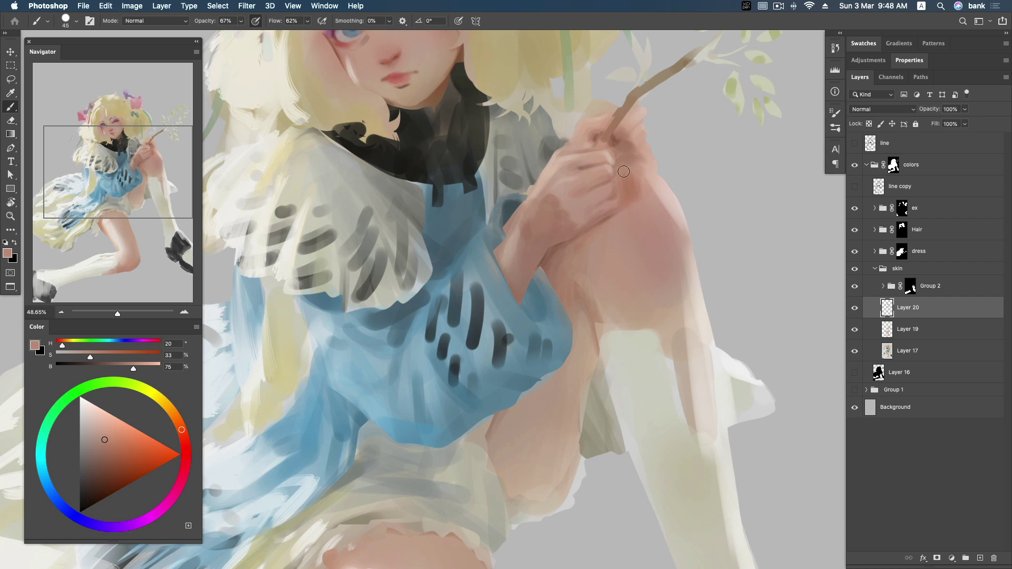
{"action": "left_click", "coordinate": [630, 174], "text": "alt"}
{"action": "left_click_drag", "start_coordinate": [628, 169], "coordinate": [637, 196]}
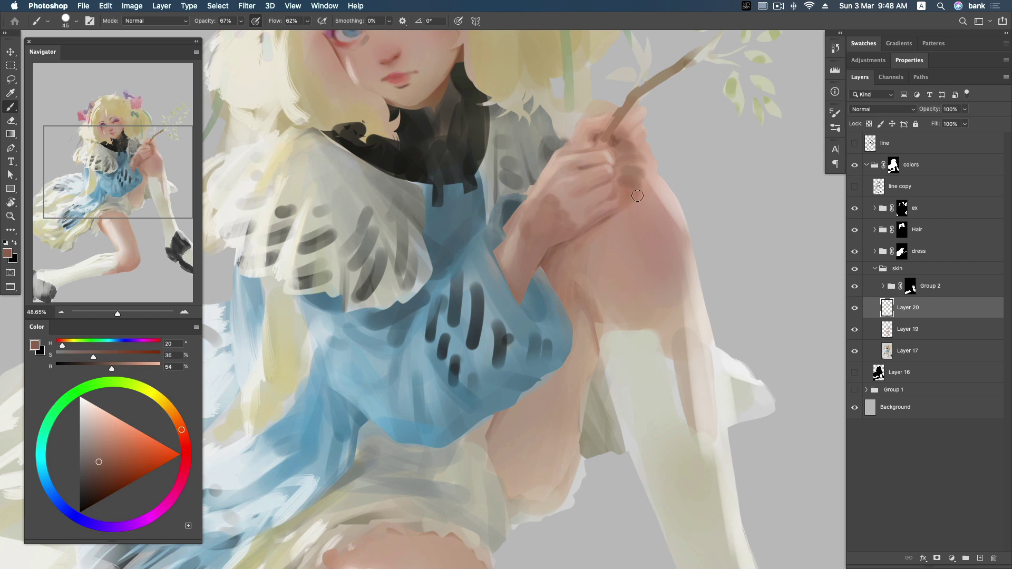
{"action": "left_click", "coordinate": [628, 192], "text": "alt"}
{"action": "left_click", "coordinate": [625, 176], "text": "alt"}
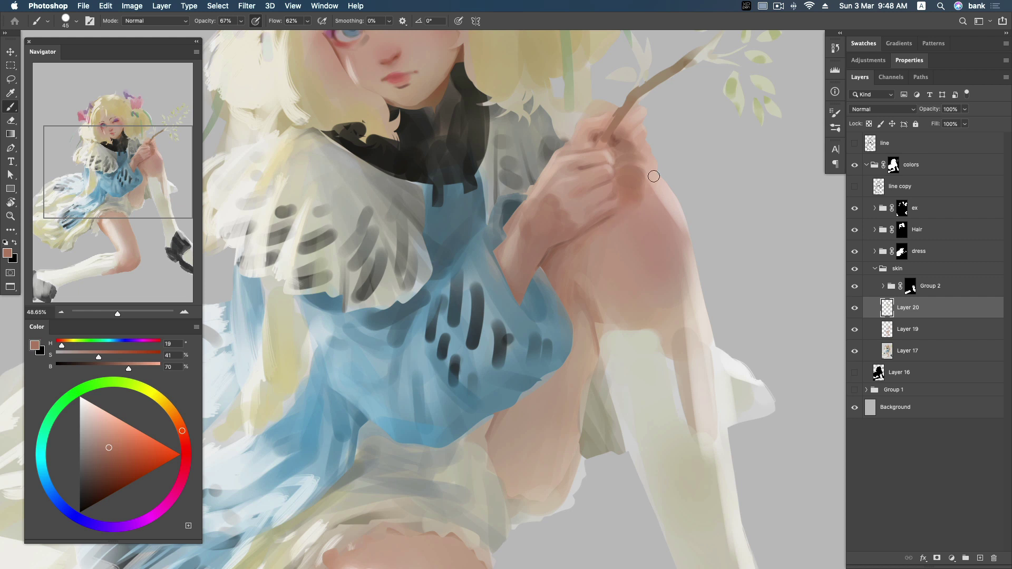
{"action": "left_click", "coordinate": [644, 201], "text": "alt"}
Step: Zoom out to the whole figure and mix a lighter, warmer pink skin tone
{"action": "left_click_drag", "start_coordinate": [634, 253], "coordinate": [627, 222]}
{"action": "left_click", "coordinate": [615, 184], "text": "alt"}
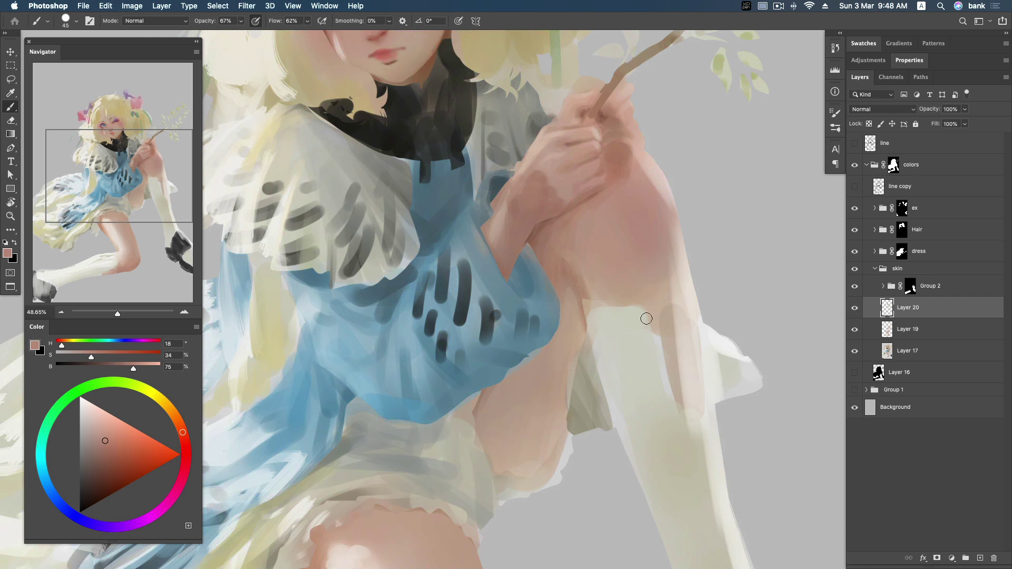
{"action": "left_click_drag", "start_coordinate": [646, 319], "coordinate": [669, 221]}
{"action": "key", "text": "ctrl+0"}
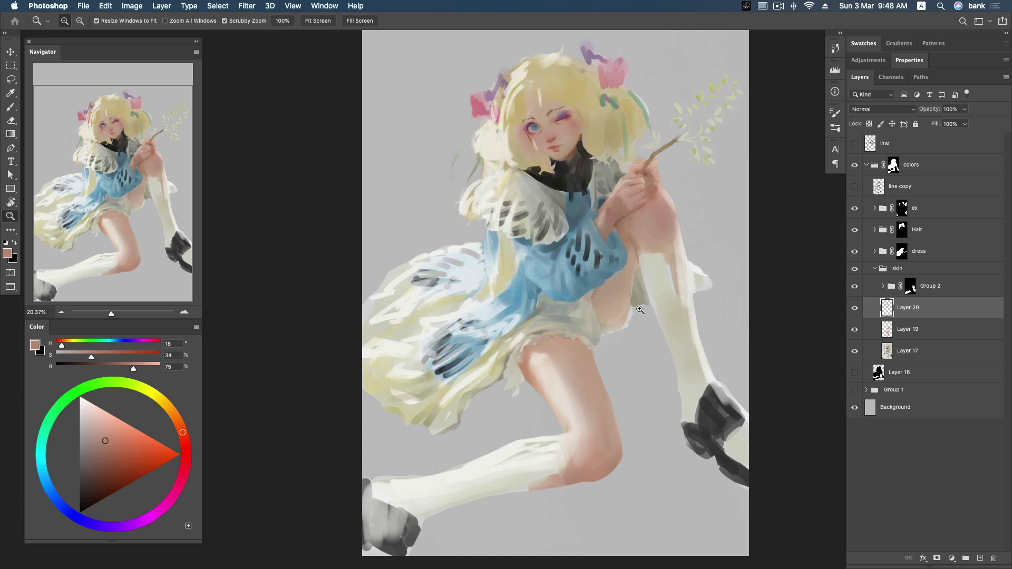
{"action": "key", "text": "b"}
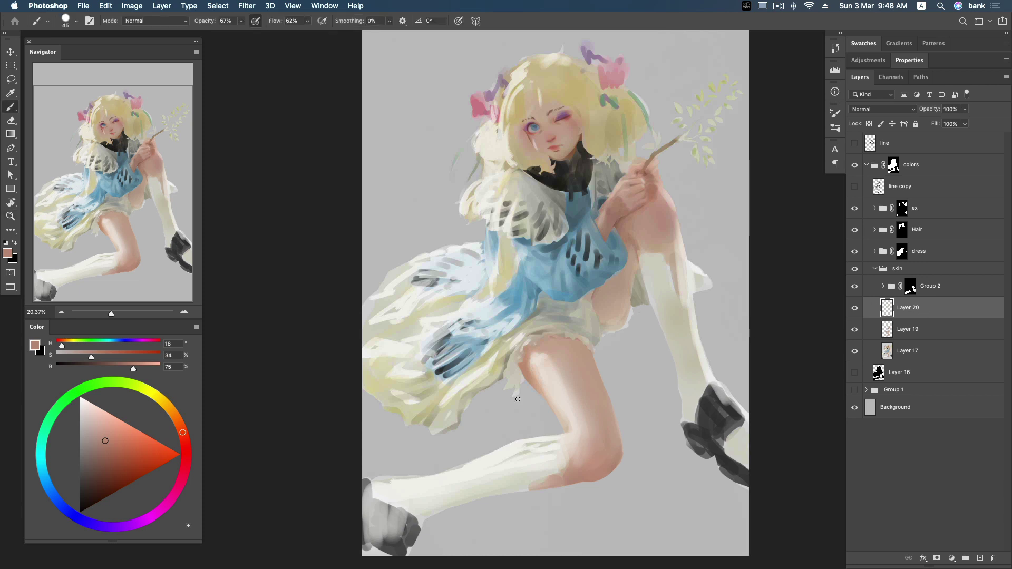
{"action": "left_click", "coordinate": [94, 414]}
{"action": "left_click_drag", "start_coordinate": [98, 415], "coordinate": [100, 416]}
{"action": "left_click", "coordinate": [182, 427]}
{"action": "left_click", "coordinate": [101, 420]}
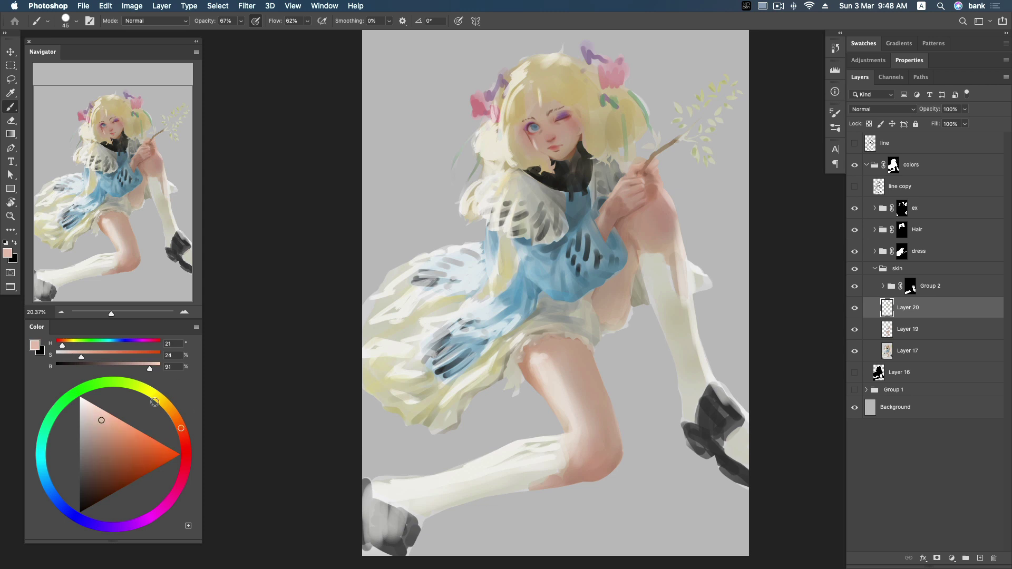
Step: With a large soft round brush, blend skin tone over the sock edges at the knee
{"action": "right_click", "coordinate": [612, 427]}
{"action": "left_click", "coordinate": [678, 340]}
{"action": "left_click", "coordinate": [892, 163]}
{"action": "key", "text": "bracketright"}
{"action": "key", "text": "bracketright"}
{"action": "key", "text": "bracketright"}
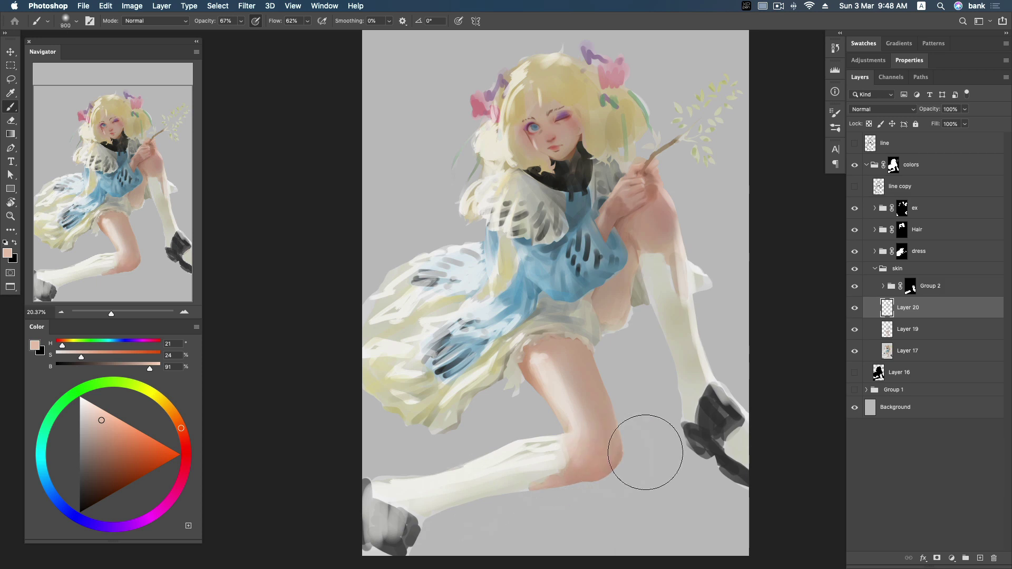
{"action": "left_click_drag", "start_coordinate": [552, 477], "coordinate": [577, 422]}
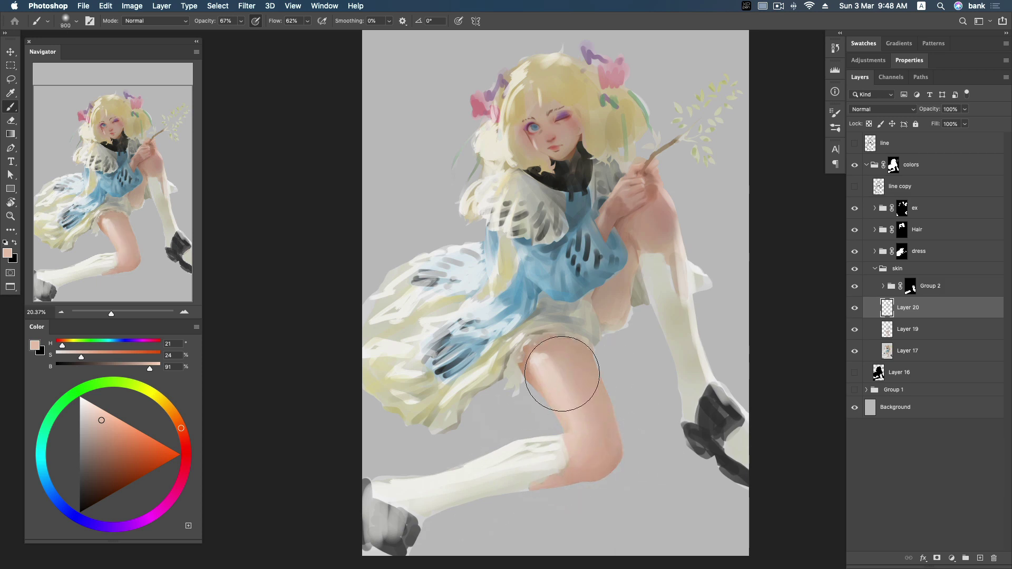
{"action": "mouse_move", "coordinate": [622, 452]}
{"action": "left_mouse_down"}
{"action": "mouse_move", "coordinate": [583, 479]}
{"action": "mouse_move", "coordinate": [606, 469]}
{"action": "mouse_move", "coordinate": [624, 422]}
{"action": "mouse_move", "coordinate": [587, 384]}
{"action": "left_mouse_up"}
{"action": "key", "text": "bracketleft"}
{"action": "key", "text": "bracketleft"}
{"action": "key", "text": "bracketleft"}
{"action": "key", "text": "bracketleft"}
{"action": "key", "text": "bracketleft"}
{"action": "left_click", "coordinate": [626, 304], "text": "alt"}
{"action": "mouse_move", "coordinate": [622, 287]}
{"action": "left_mouse_down"}
{"action": "mouse_move", "coordinate": [598, 338]}
{"action": "mouse_move", "coordinate": [628, 316]}
{"action": "left_mouse_up"}
Step: Zoom in on the hand and knee and sample deeper skin tones from arm and chin
{"action": "left_click_drag", "start_coordinate": [640, 212], "coordinate": [680, 213]}
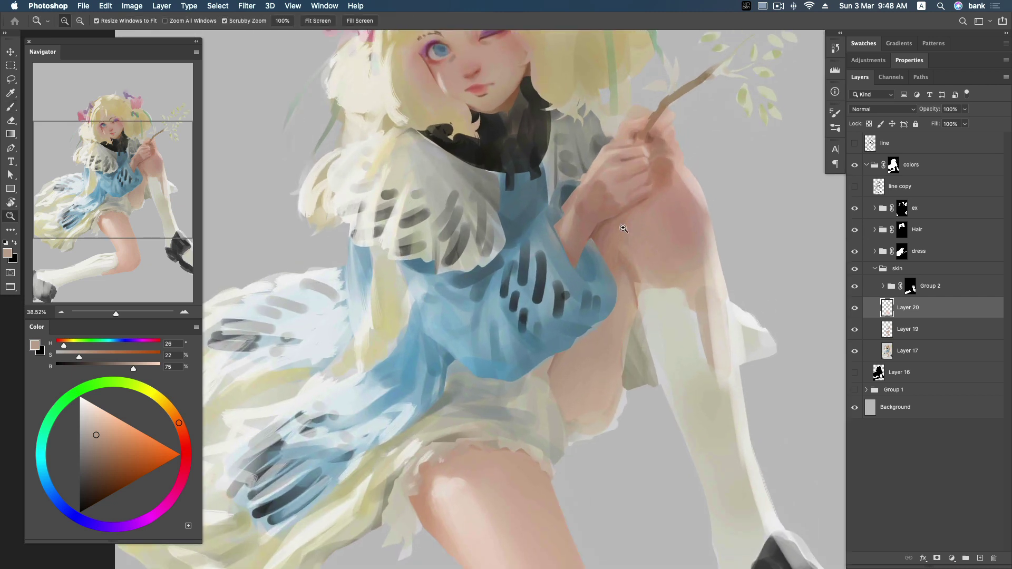
{"action": "key", "text": "bracketleft"}
{"action": "key", "text": "bracketleft"}
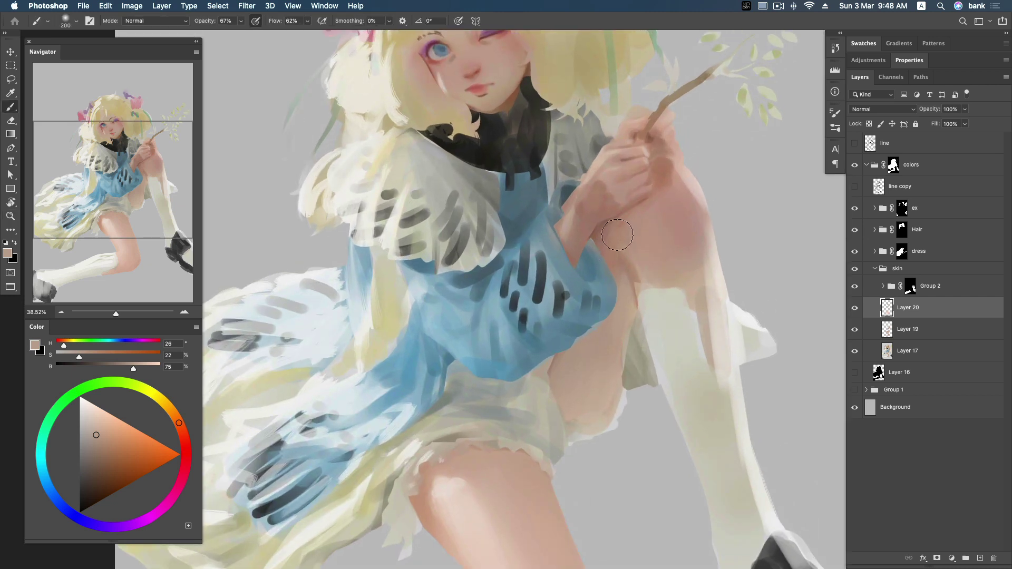
{"action": "left_click", "coordinate": [619, 230], "text": "alt"}
{"action": "left_click", "coordinate": [666, 180], "text": "alt"}
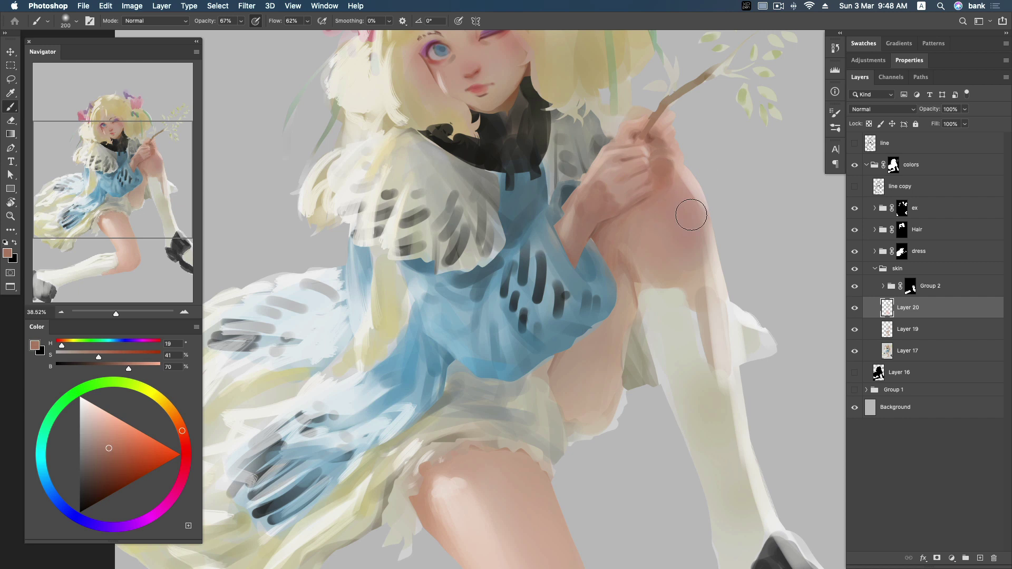
{"action": "left_click", "coordinate": [599, 211], "text": "alt"}
{"action": "left_click", "coordinate": [667, 141], "text": "alt"}
{"action": "mouse_move", "coordinate": [665, 132]}
{"action": "left_mouse_down"}
{"action": "mouse_move", "coordinate": [542, 198]}
{"action": "mouse_move", "coordinate": [536, 233]}
{"action": "left_mouse_up"}
{"action": "left_click", "coordinate": [517, 172], "text": "alt"}
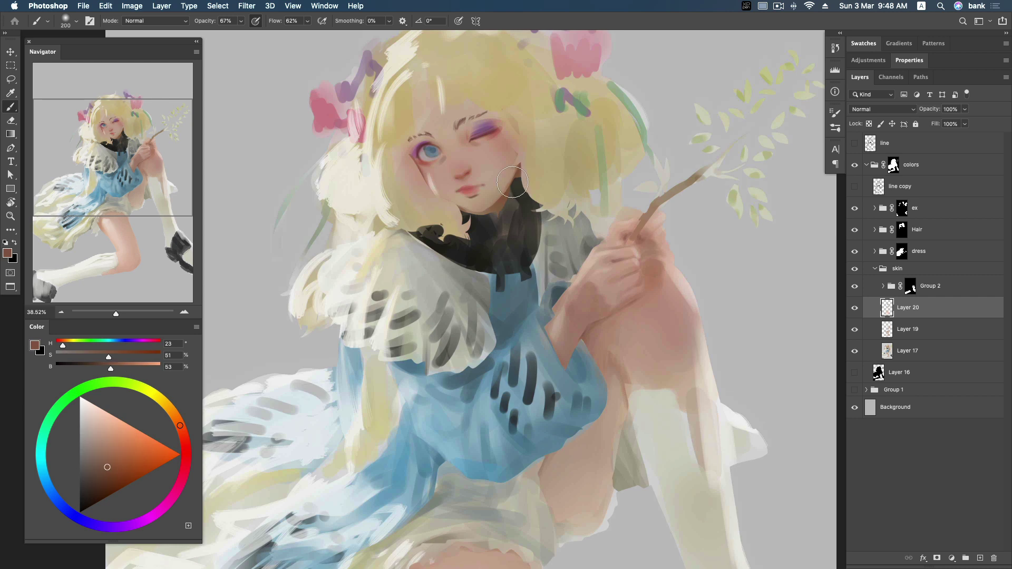
{"action": "key", "text": "bracketleft"}
{"action": "key", "text": "bracketleft"}
{"action": "key", "text": "bracketleft"}
Step: Zoom out to the whole figure and sample skin tones over the knee
{"action": "key", "text": "z"}
{"action": "left_click", "coordinate": [688, 244], "text": "alt"}
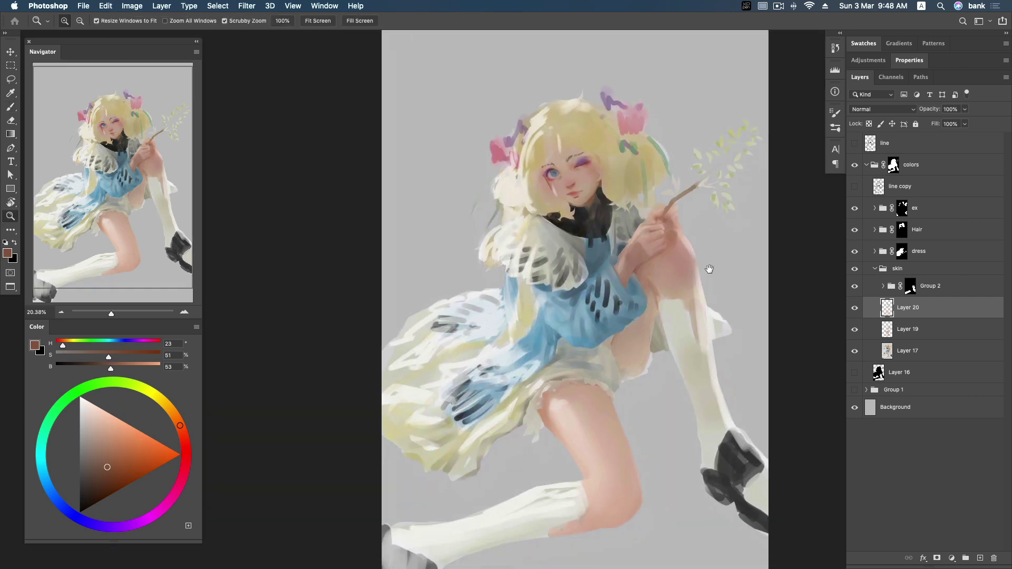
{"action": "scroll", "coordinate": [706, 264], "scroll_direction": "up", "scroll_amount": 3}
{"action": "key", "text": "b"}
{"action": "left_click", "coordinate": [630, 269], "text": "alt"}
{"action": "left_click", "coordinate": [623, 267], "text": "alt"}
{"action": "left_click", "coordinate": [643, 269], "text": "alt"}
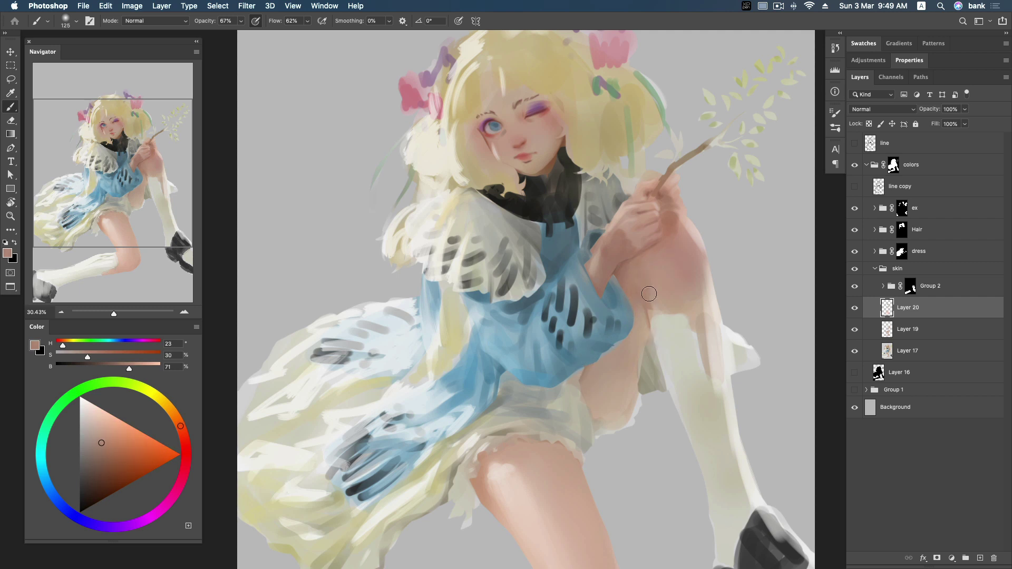
{"action": "left_click", "coordinate": [703, 266], "text": "alt"}
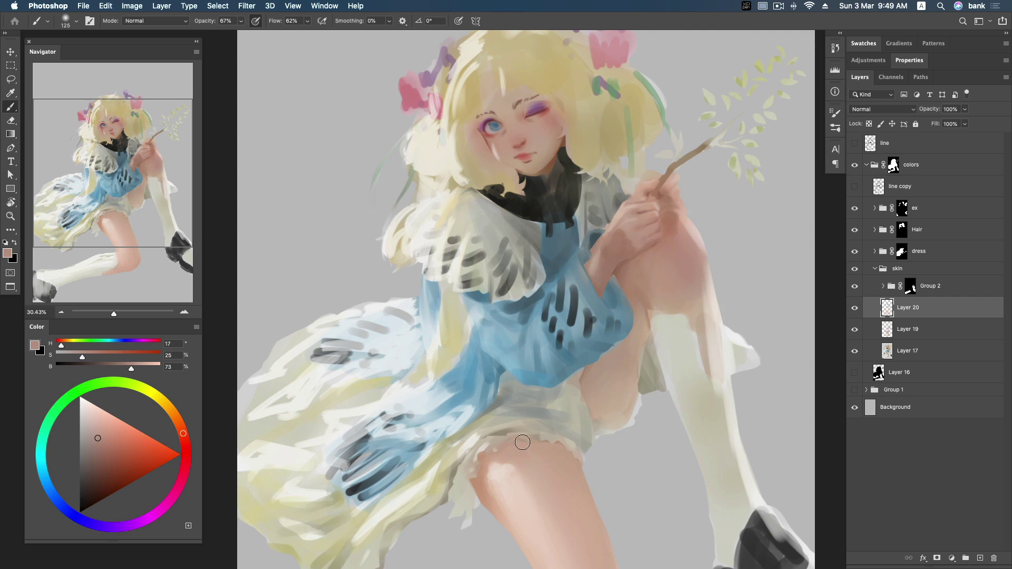
Step: Brighten the thigh highlight with a pale skin tone and collapse the skin group
{"action": "scroll", "coordinate": [523, 442], "scroll_direction": "down", "scroll_amount": 3}
{"action": "left_click", "coordinate": [508, 413], "text": "alt"}
{"action": "mouse_move", "coordinate": [508, 412]}
{"action": "left_mouse_down"}
{"action": "mouse_move", "coordinate": [493, 403]}
{"action": "mouse_move", "coordinate": [515, 389]}
{"action": "mouse_move", "coordinate": [495, 432]}
{"action": "left_mouse_up"}
{"action": "left_click", "coordinate": [515, 402], "text": "alt"}
{"action": "left_click", "coordinate": [515, 402], "text": "alt"}
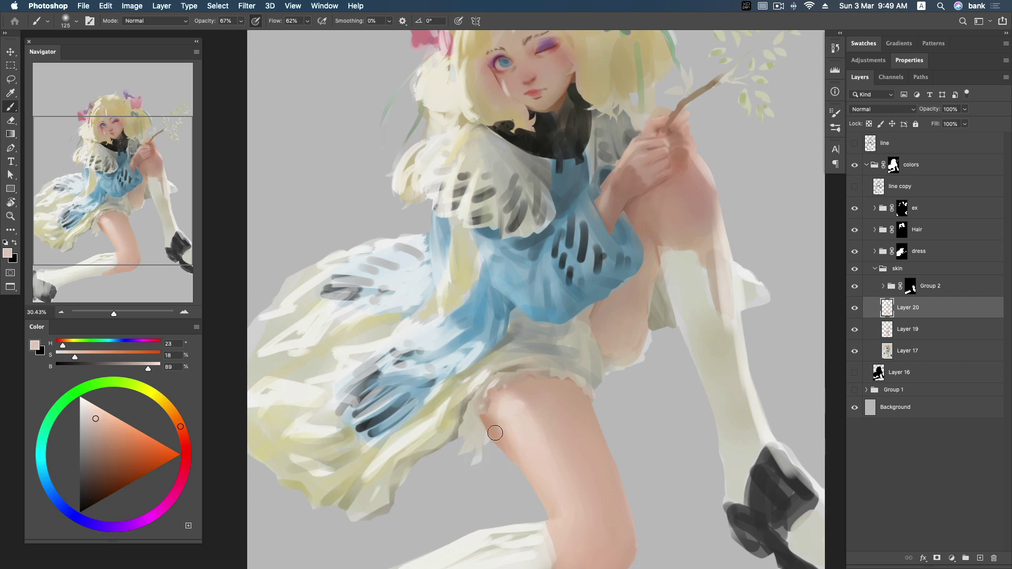
{"action": "left_click", "coordinate": [875, 268]}
{"action": "key", "text": "z"}
{"action": "left_click_drag", "start_coordinate": [646, 282], "coordinate": [584, 460]}
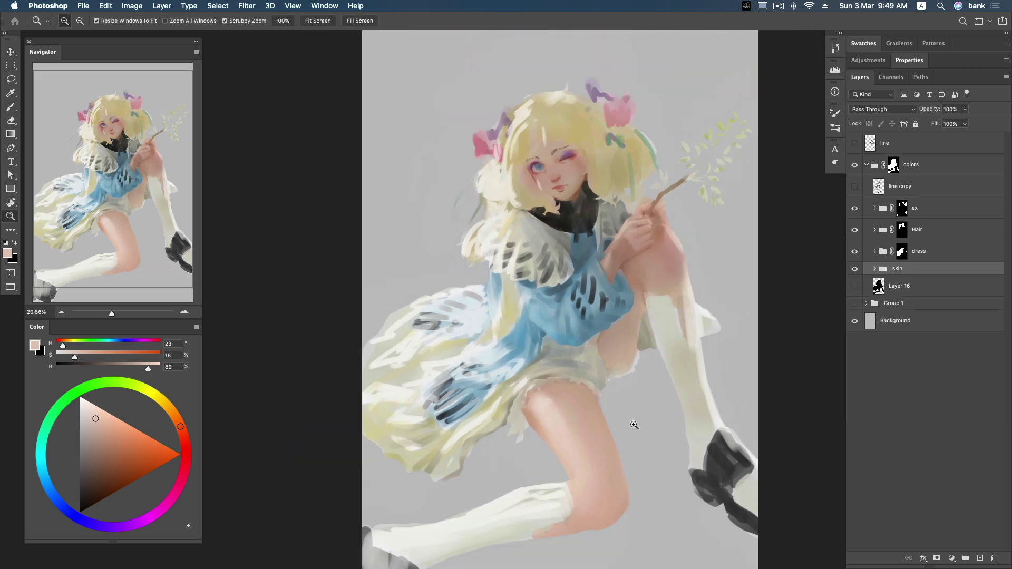
Step: Select Layer 17 copy 4 in Group 2 and paint sampled cream over the lower shoe top
{"action": "left_click", "coordinate": [874, 269]}
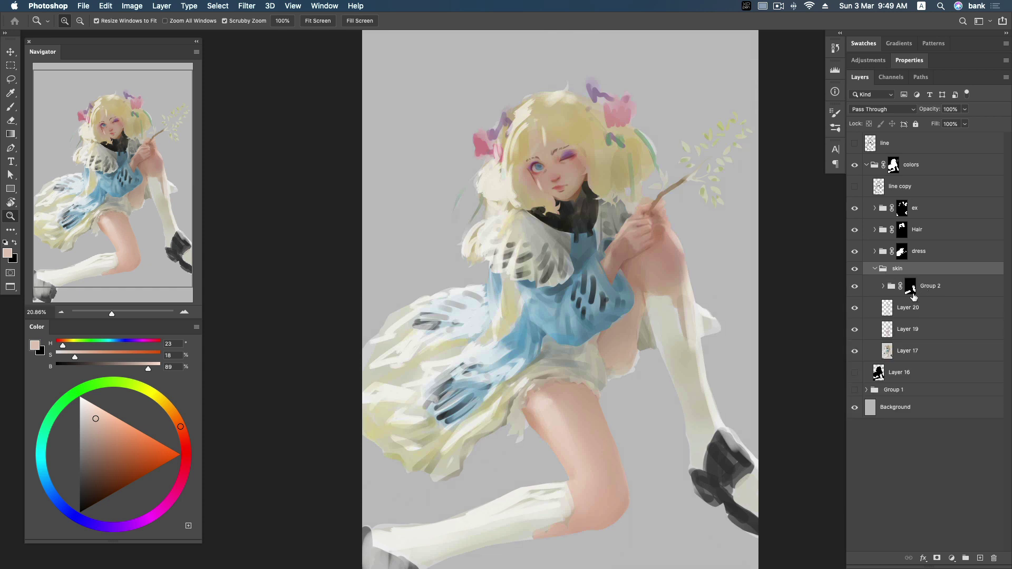
{"action": "left_click", "coordinate": [883, 286]}
{"action": "left_click", "coordinate": [922, 307]}
{"action": "scroll", "coordinate": [623, 368], "scroll_direction": "down", "scroll_amount": 2}
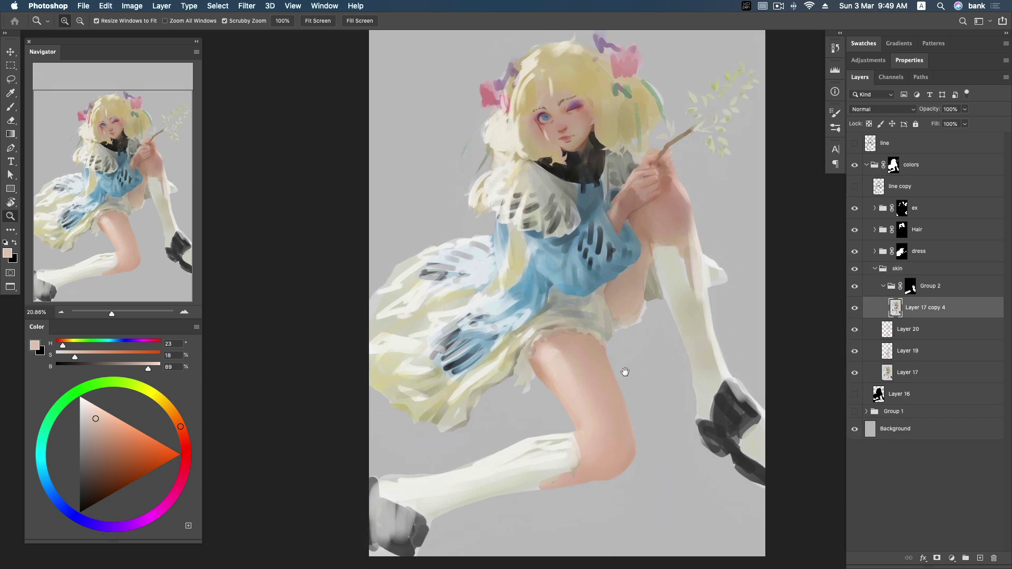
{"action": "key", "text": "b"}
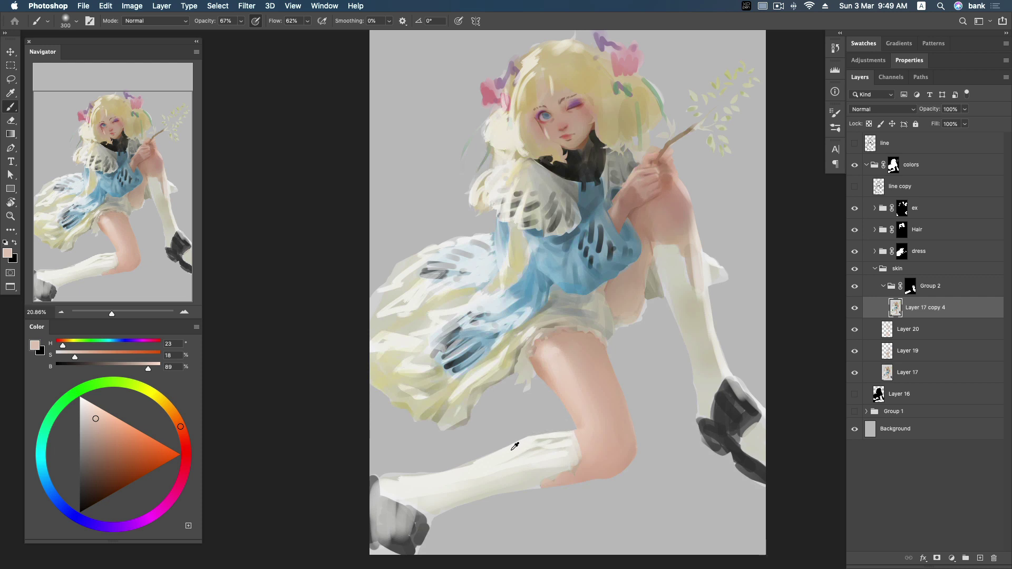
{"action": "left_click", "coordinate": [521, 435], "text": "alt"}
{"action": "left_click", "coordinate": [471, 496], "text": "alt"}
{"action": "left_click", "coordinate": [86, 432]}
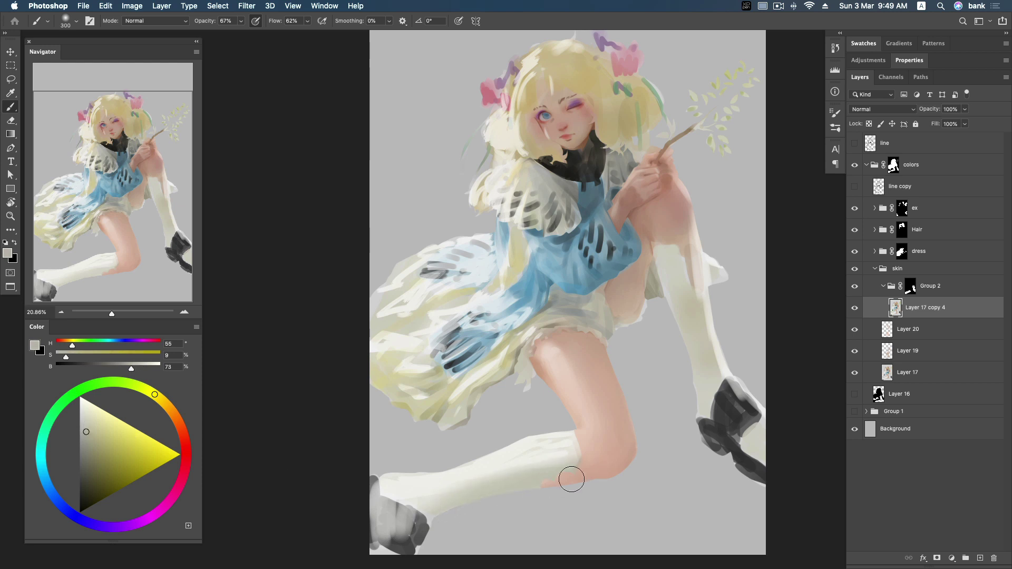
{"action": "left_click", "coordinate": [508, 460], "text": "alt"}
{"action": "left_click", "coordinate": [520, 482], "text": "alt"}
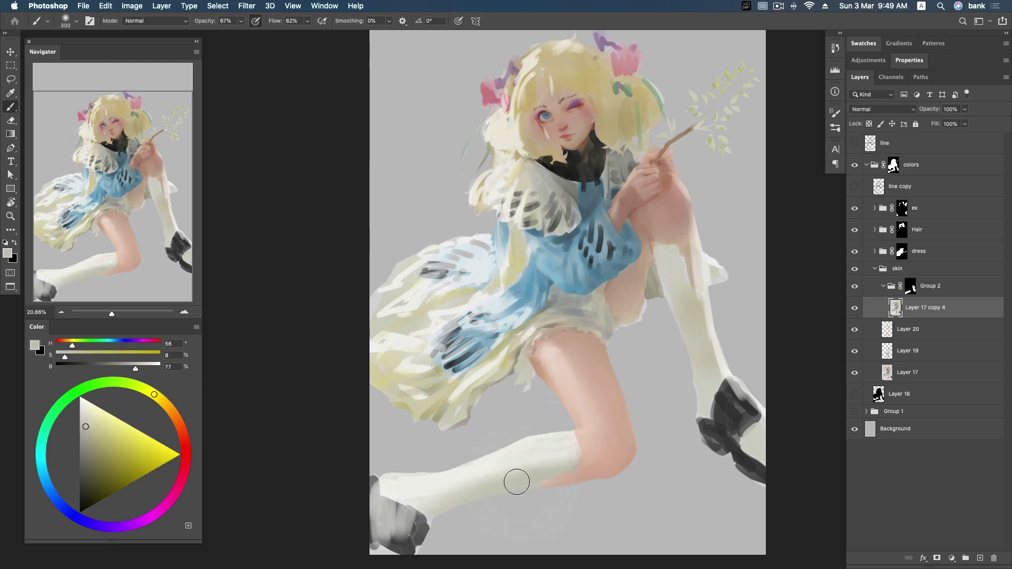
{"action": "left_click_drag", "start_coordinate": [419, 505], "coordinate": [386, 498]}
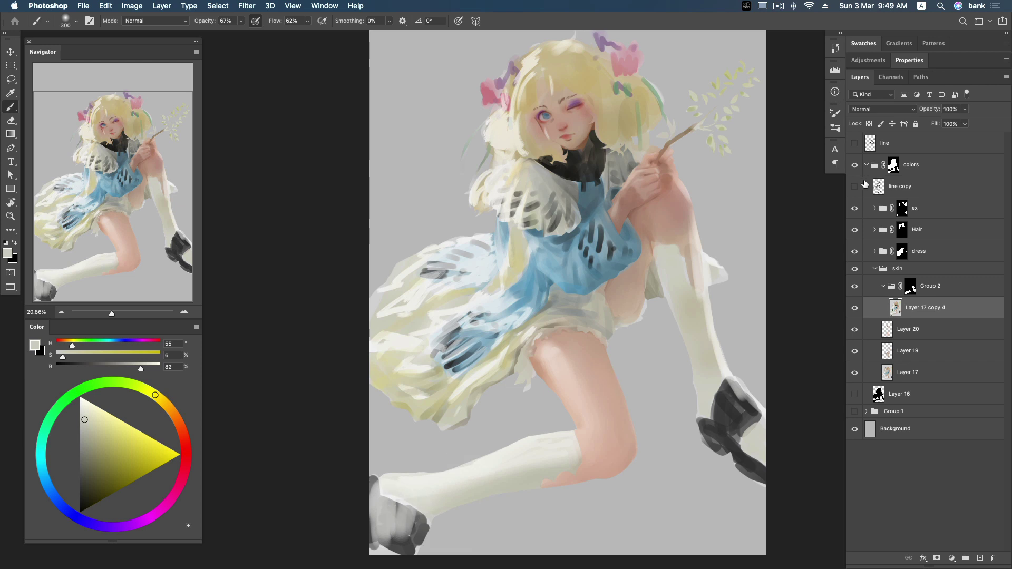
Step: Adjust the line copy layer's opacity, then repaint the lower-left shoe in darker grey
{"action": "left_click", "coordinate": [903, 198]}
{"action": "left_click", "coordinate": [965, 109]}
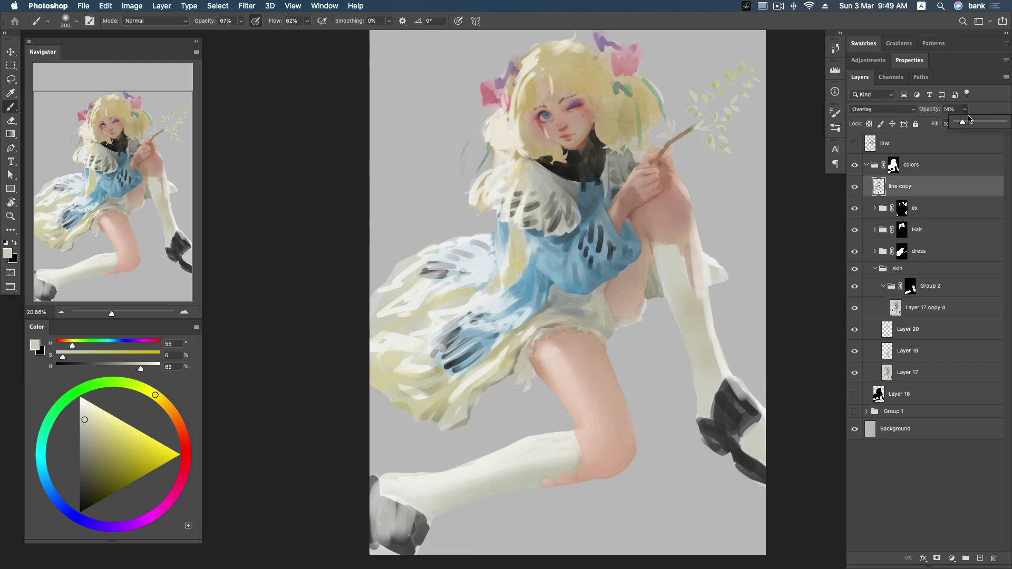
{"action": "left_click", "coordinate": [944, 313]}
{"action": "left_click", "coordinate": [517, 485], "text": "alt"}
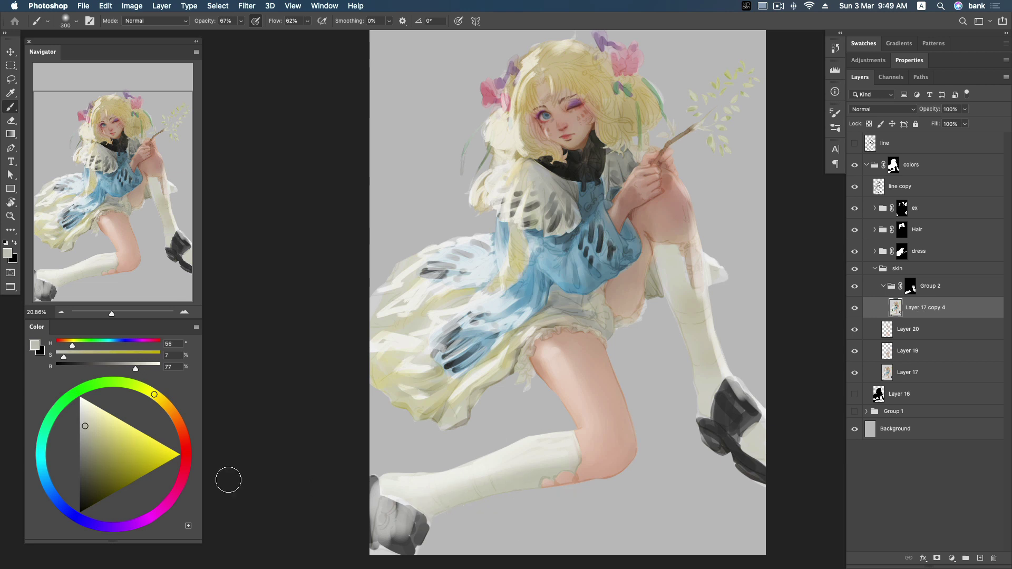
{"action": "left_click", "coordinate": [87, 461]}
{"action": "left_click_drag", "start_coordinate": [445, 495], "coordinate": [395, 523]}
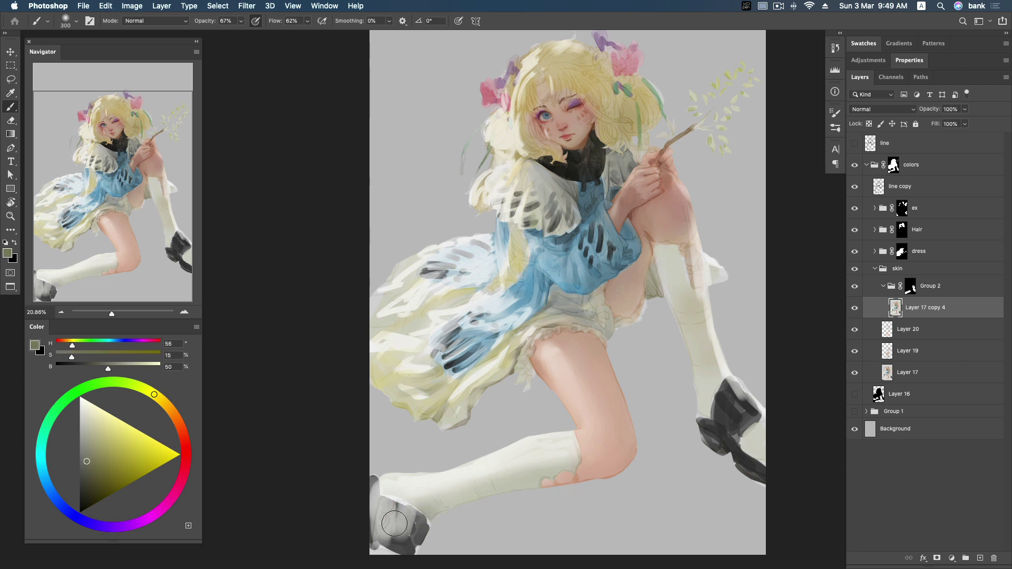
Step: Sample sock and shoe tones and switch to a different, smaller brush preset
{"action": "left_click", "coordinate": [522, 481], "text": "alt"}
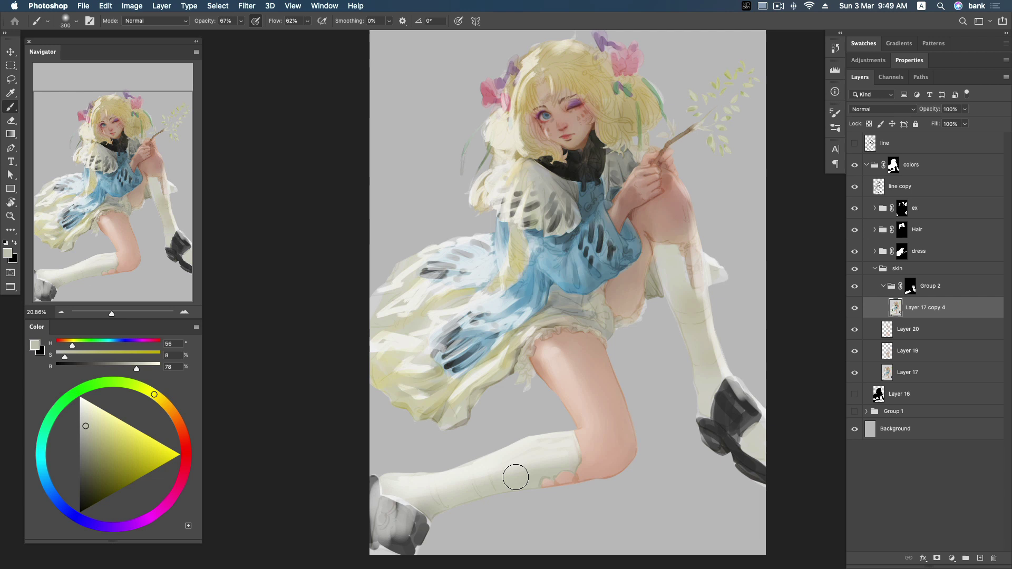
{"action": "left_click", "coordinate": [560, 451], "text": "alt"}
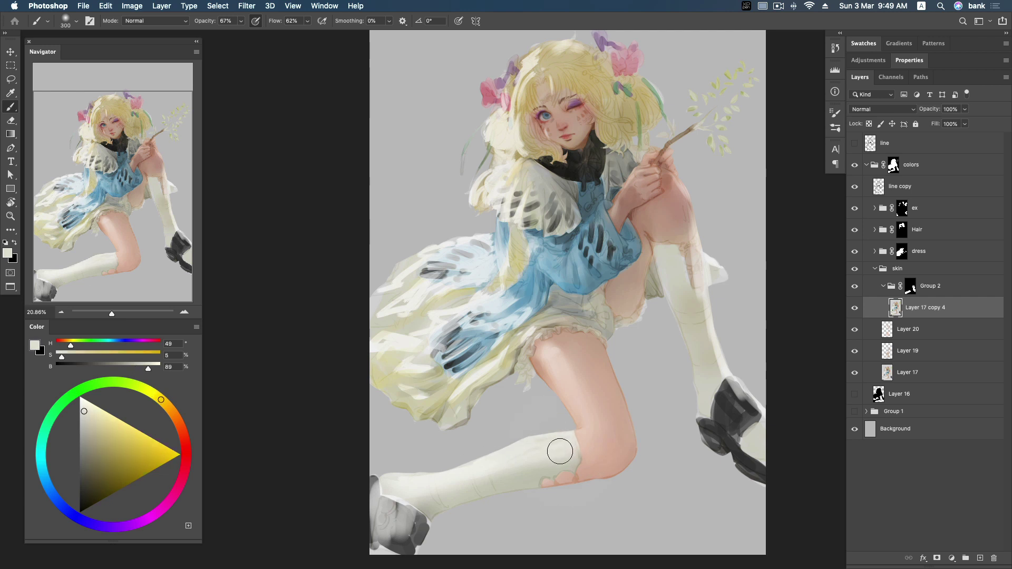
{"action": "left_click", "coordinate": [438, 477], "text": "alt"}
{"action": "left_click", "coordinate": [425, 497], "text": "alt"}
{"action": "key", "text": "bracketleft"}
{"action": "right_click", "coordinate": [472, 377]}
{"action": "left_click", "coordinate": [572, 348]}
{"action": "key", "text": "Return"}
{"action": "key", "text": "bracketleft"}
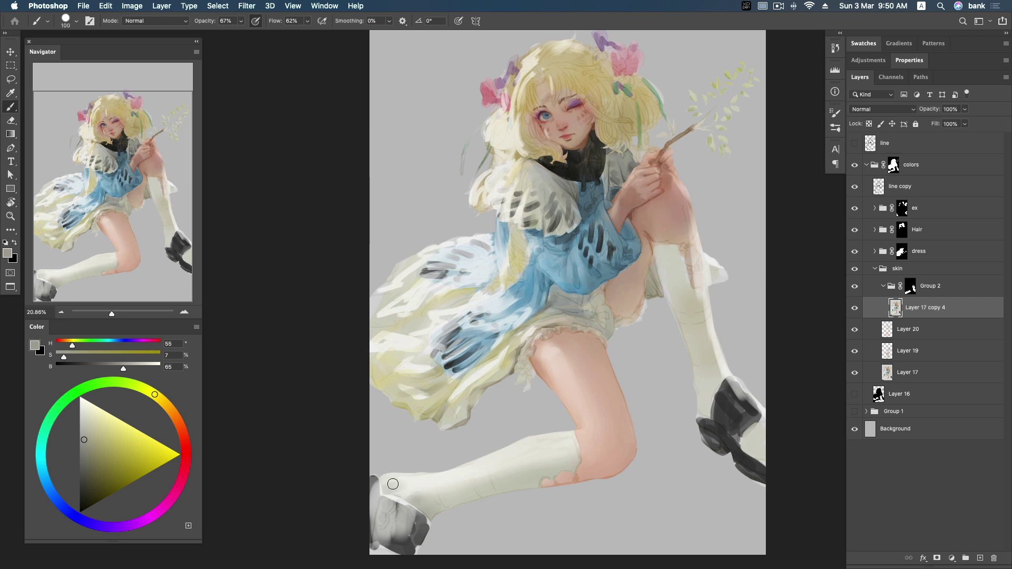
Step: Sample near-white and cream tones along the sock for shading
{"action": "left_click", "coordinate": [418, 473], "text": "alt"}
{"action": "left_click", "coordinate": [564, 462], "text": "alt"}
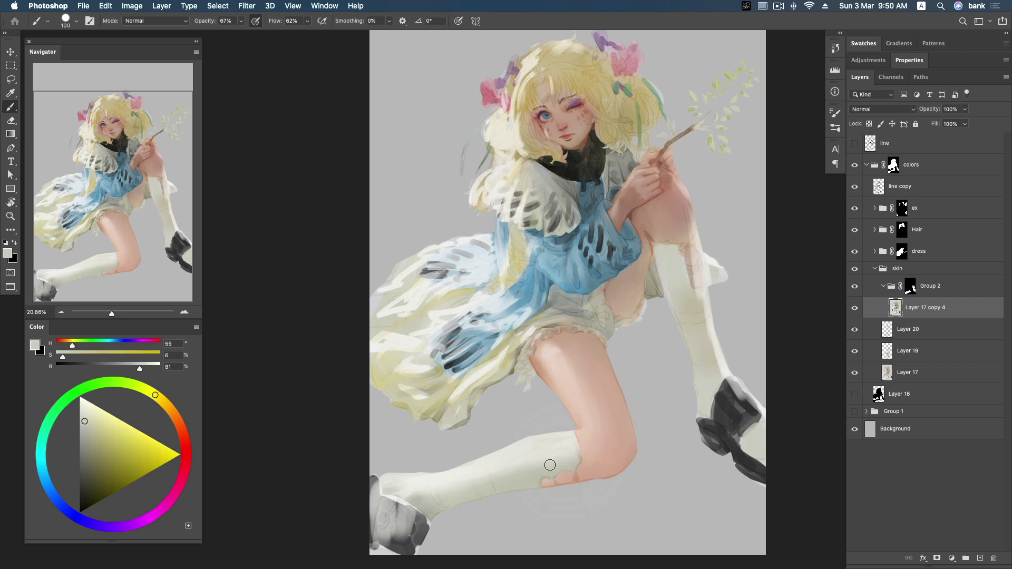
{"action": "left_click", "coordinate": [544, 437], "text": "alt"}
{"action": "left_click", "coordinate": [538, 455], "text": "alt"}
{"action": "left_click", "coordinate": [546, 451], "text": "alt"}
{"action": "left_click", "coordinate": [507, 462], "text": "alt"}
Step: Mix a darker grey-beige sock shading tone, then sample warm cream from the upright sock
{"action": "left_click", "coordinate": [458, 495], "text": "alt"}
{"action": "left_click", "coordinate": [91, 440]}
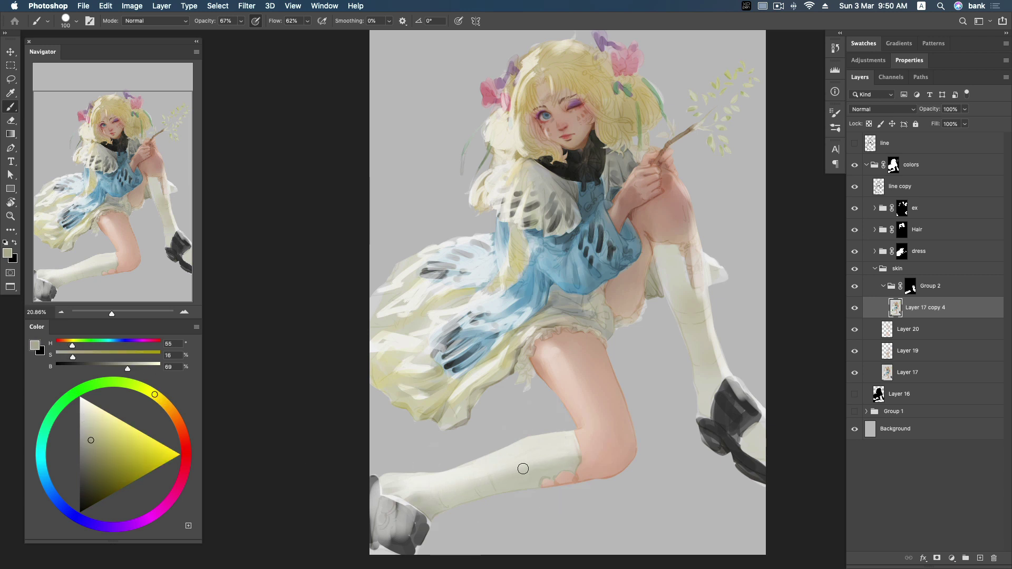
{"action": "left_click", "coordinate": [433, 505], "text": "alt"}
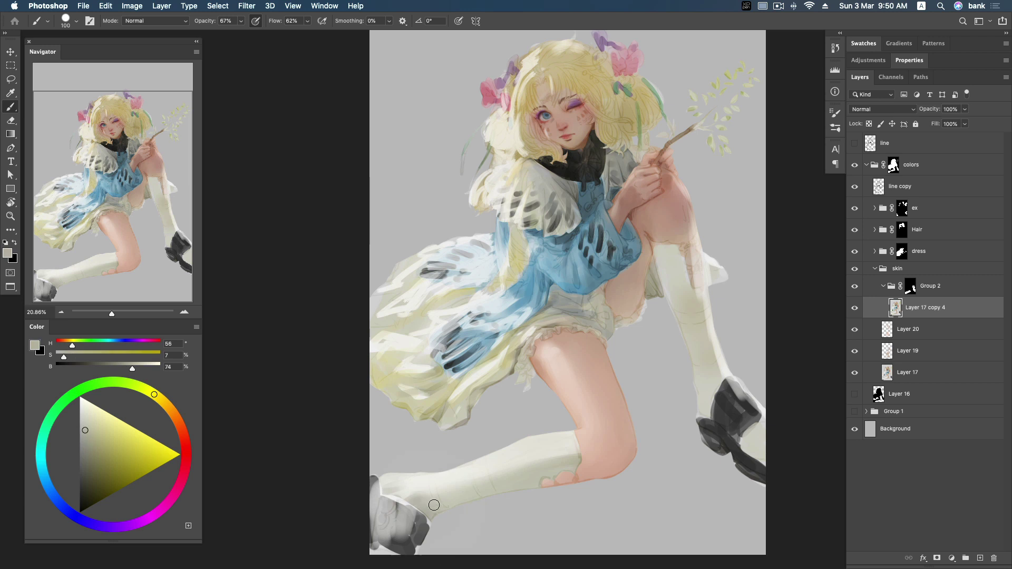
{"action": "left_click", "coordinate": [89, 451]}
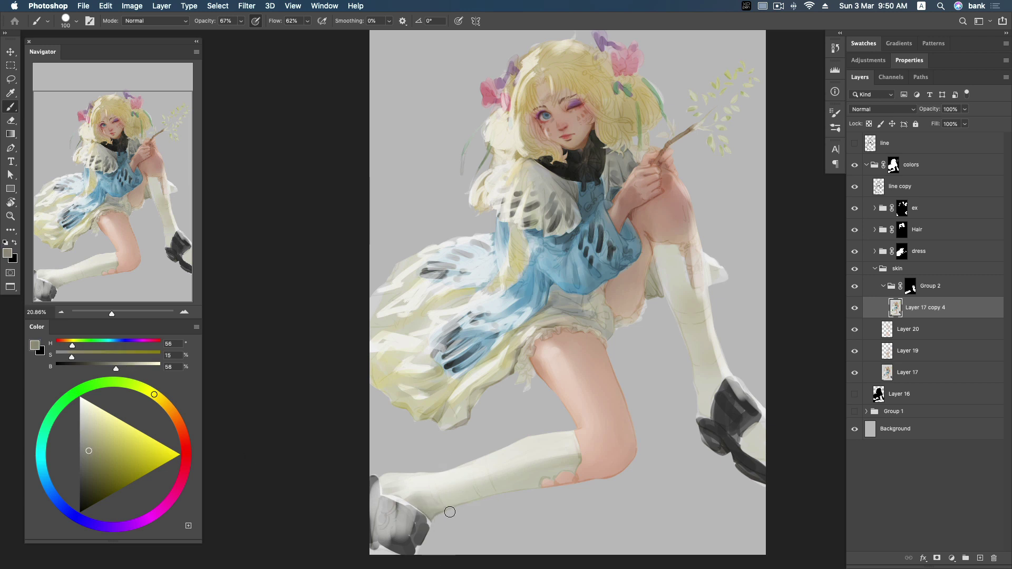
{"action": "left_click", "coordinate": [534, 470], "text": "alt"}
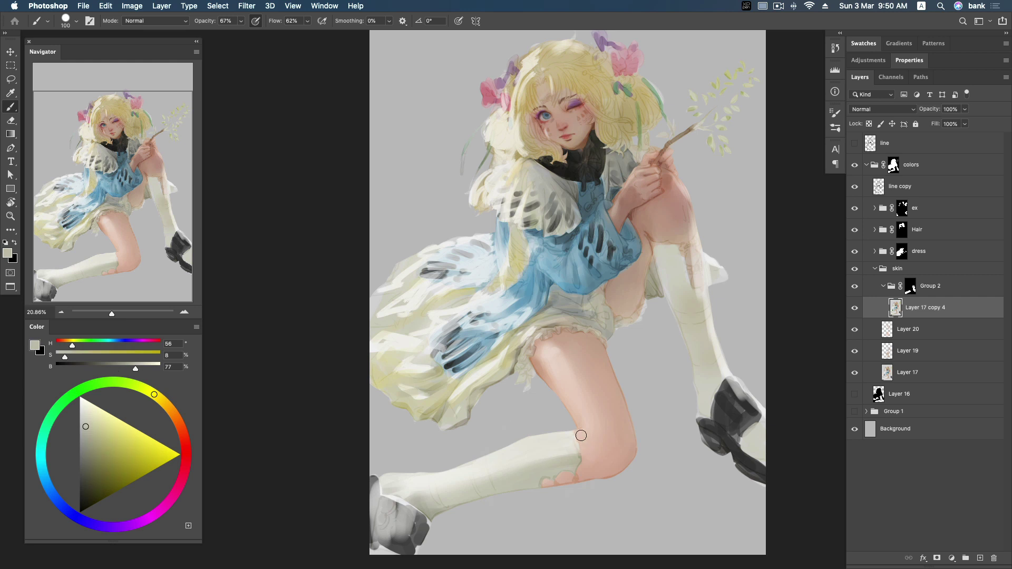
{"action": "scroll", "coordinate": [659, 343], "scroll_direction": "right", "scroll_amount": 5}
{"action": "scroll", "coordinate": [659, 342], "scroll_direction": "up", "scroll_amount": 3}
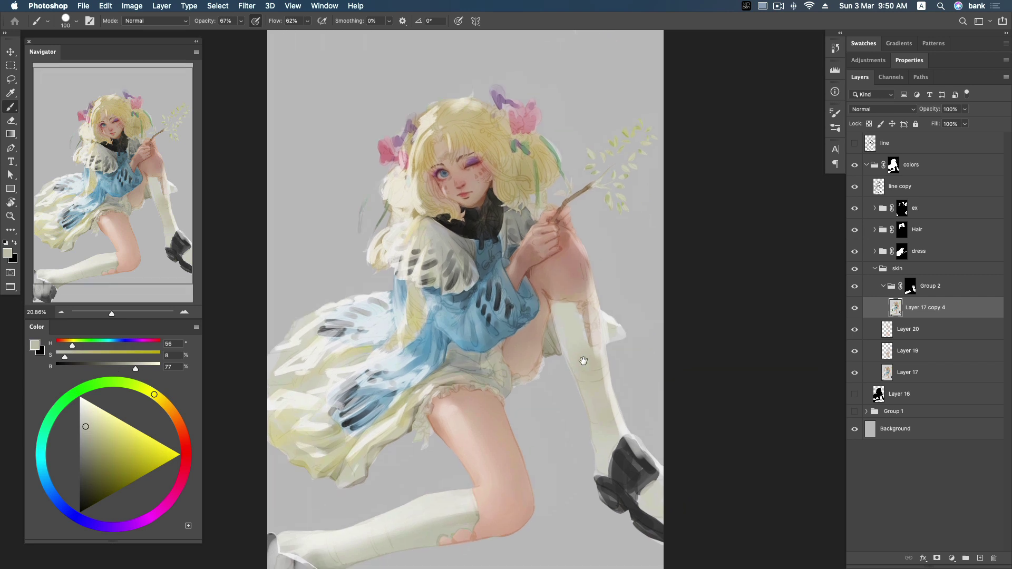
{"action": "left_click", "coordinate": [590, 366], "text": "alt"}
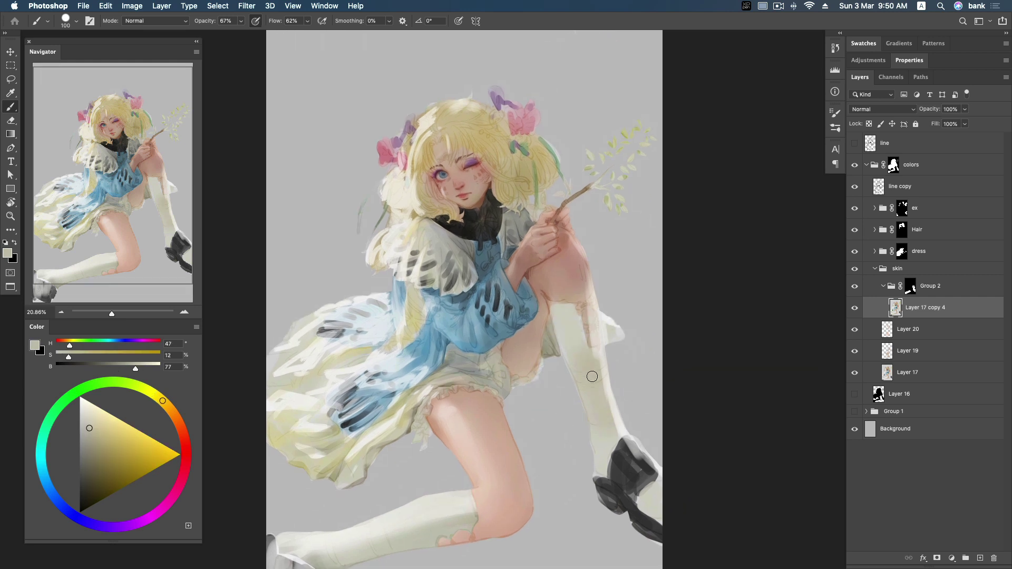
{"action": "left_click", "coordinate": [575, 351], "text": "alt"}
Step: Load Group 2's mask as a selection and sample cream and near-white tones down the sock
{"action": "left_click_drag", "start_coordinate": [910, 289], "coordinate": [890, 311]}
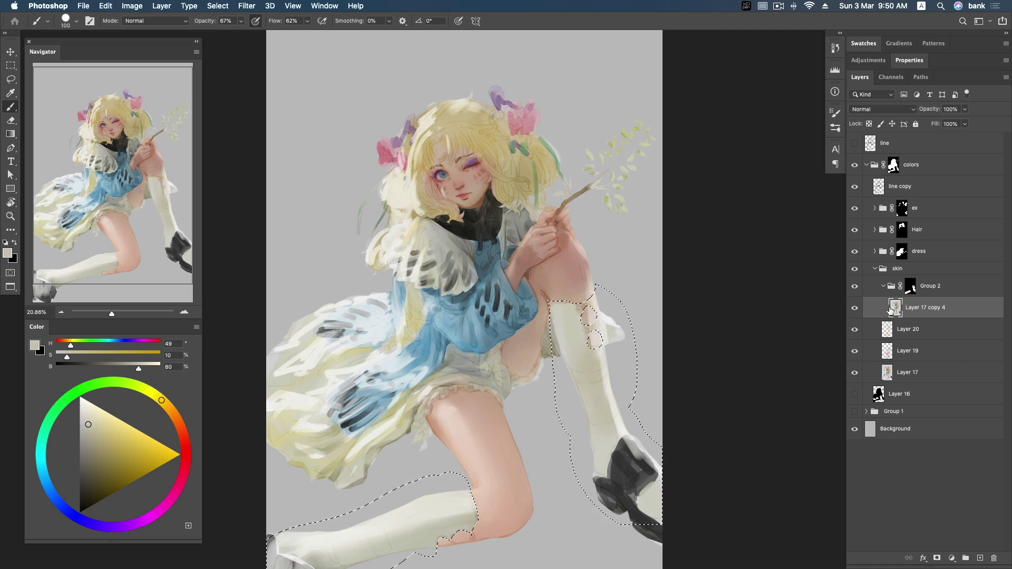
{"action": "left_click", "coordinate": [584, 333], "text": "alt"}
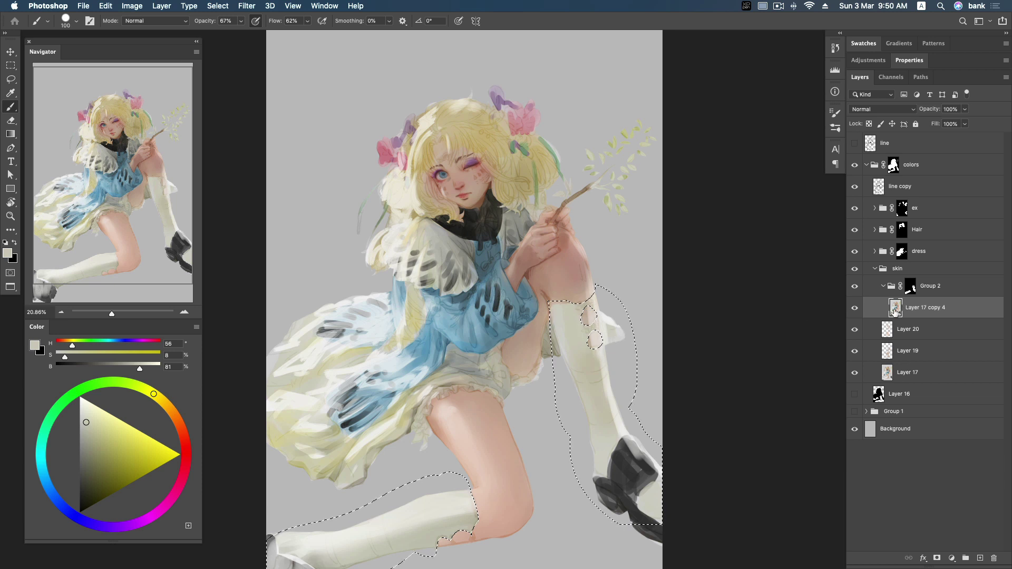
{"action": "left_click", "coordinate": [605, 321], "text": "alt"}
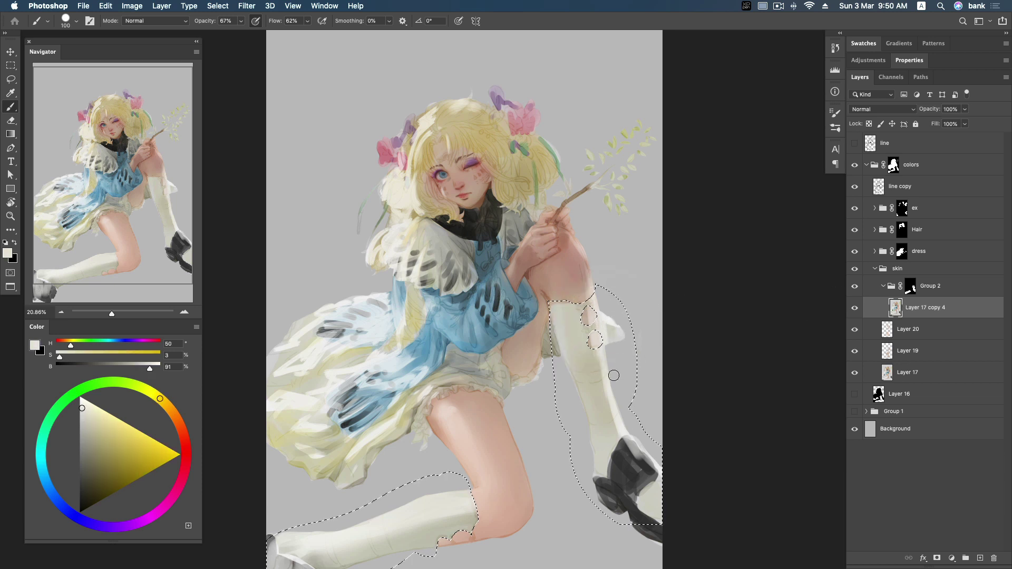
{"action": "left_click", "coordinate": [595, 362], "text": "alt"}
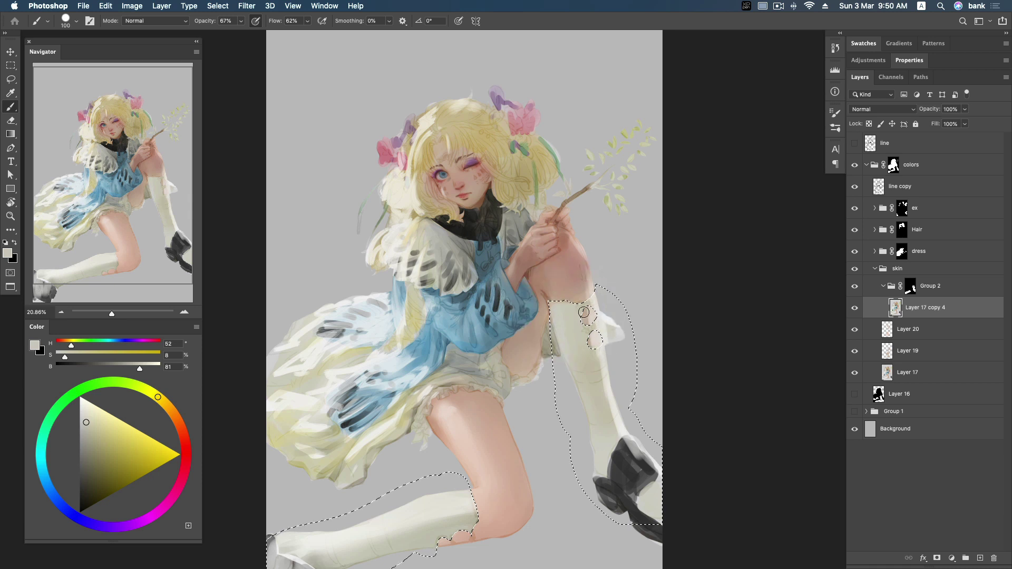
{"action": "left_click", "coordinate": [591, 401], "text": "alt"}
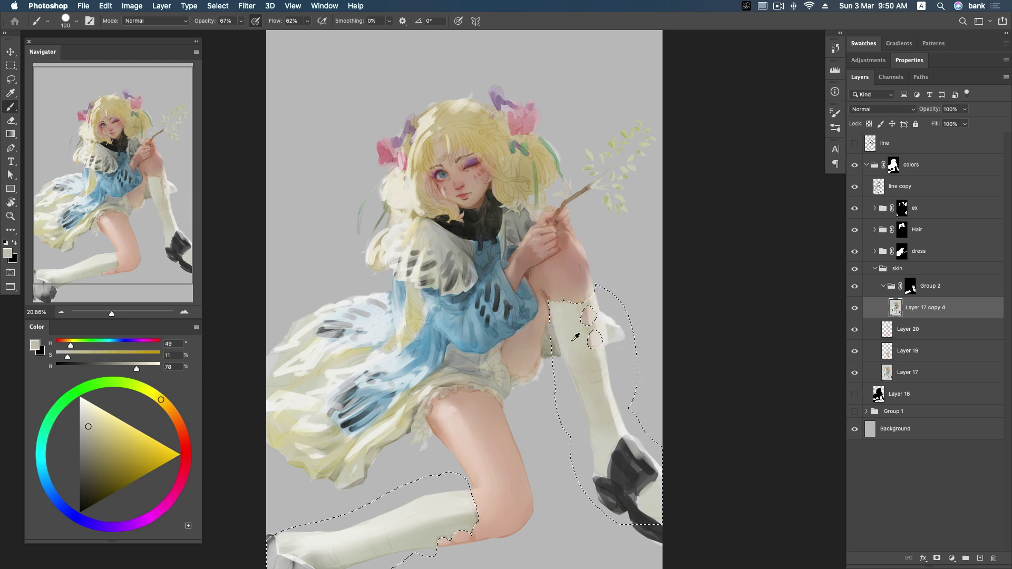
{"action": "left_click", "coordinate": [591, 424], "text": "alt"}
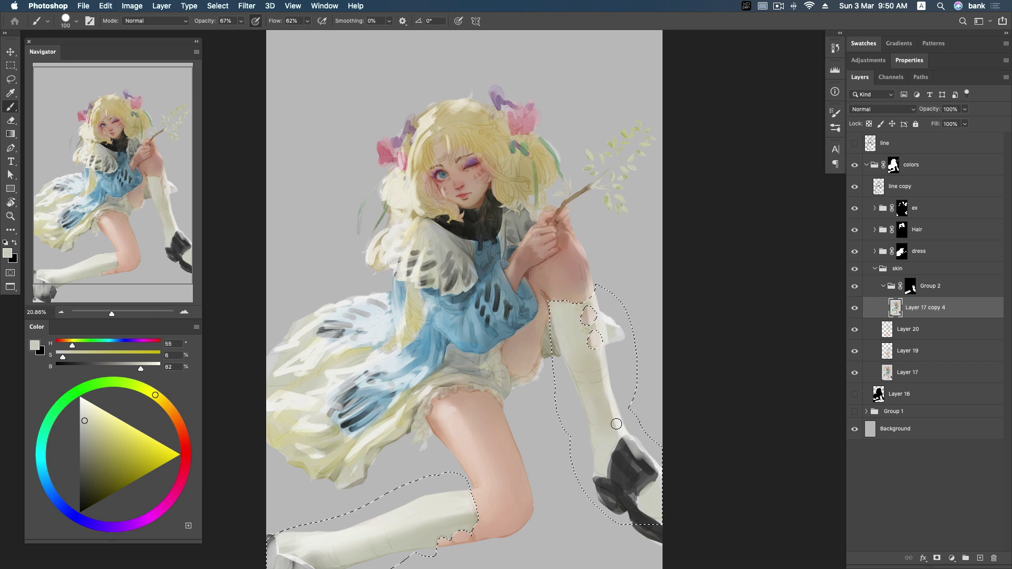
Step: Shade the boot top and sock edge grey, then lighten the boot heel
{"action": "left_click", "coordinate": [622, 440], "text": "alt"}
{"action": "mouse_move", "coordinate": [623, 439]}
{"action": "left_mouse_down"}
{"action": "mouse_move", "coordinate": [651, 481]}
{"action": "mouse_move", "coordinate": [641, 492]}
{"action": "mouse_move", "coordinate": [607, 450]}
{"action": "left_mouse_up"}
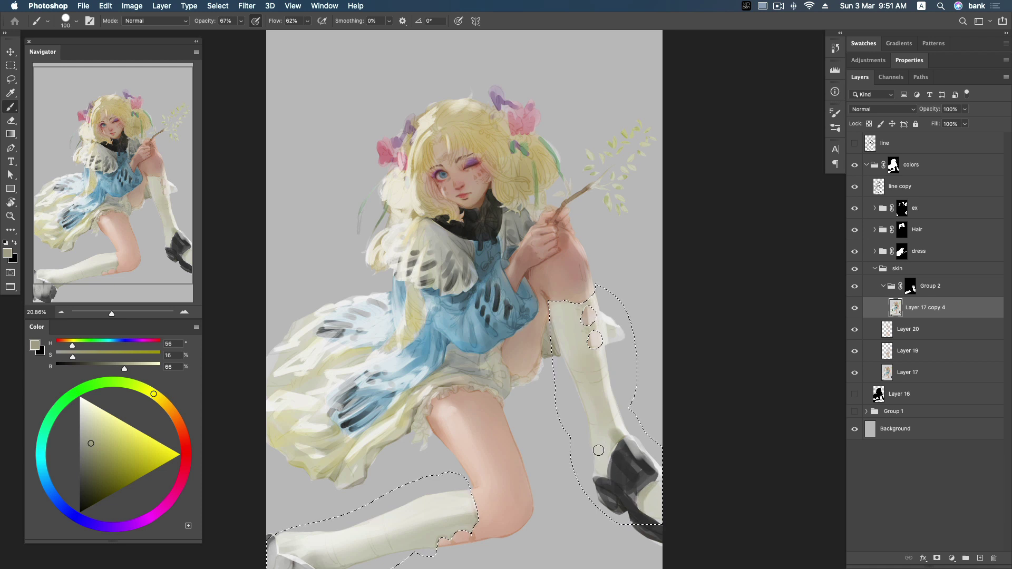
{"action": "left_click", "coordinate": [609, 444], "text": "alt"}
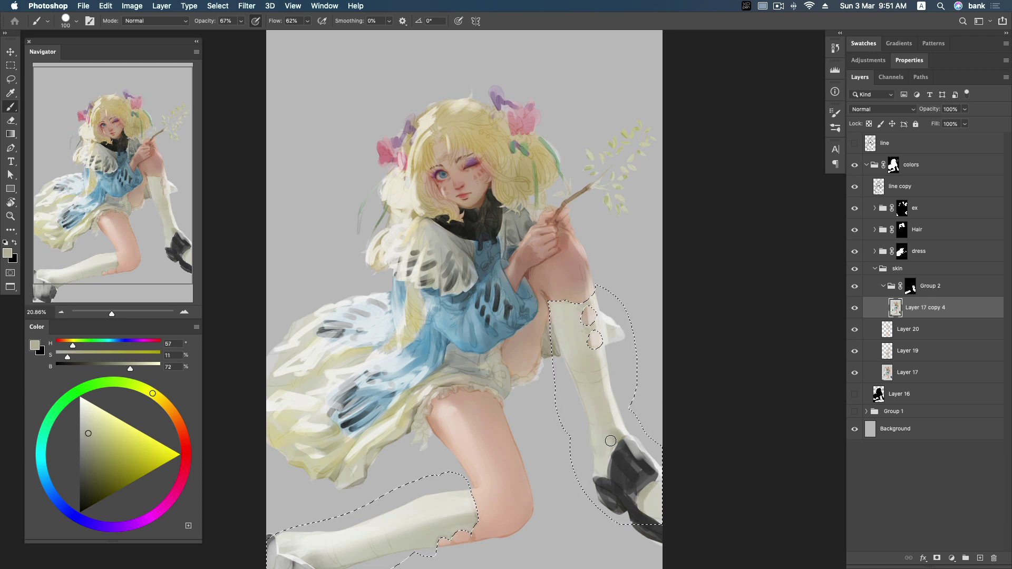
{"action": "left_click", "coordinate": [654, 491], "text": "alt"}
{"action": "left_click_drag", "start_coordinate": [653, 490], "coordinate": [646, 506]}
{"action": "left_click", "coordinate": [340, 483], "text": "alt"}
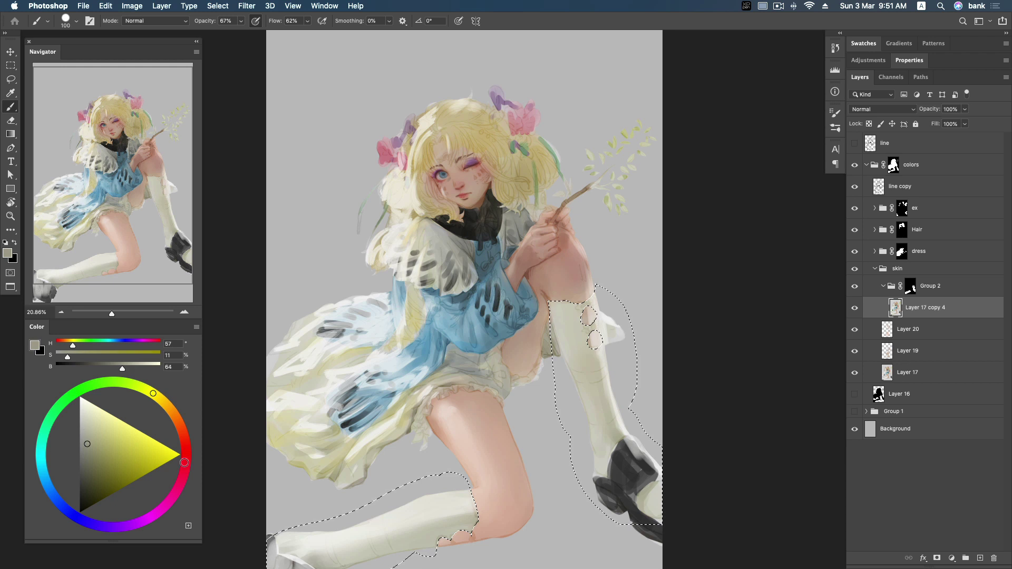
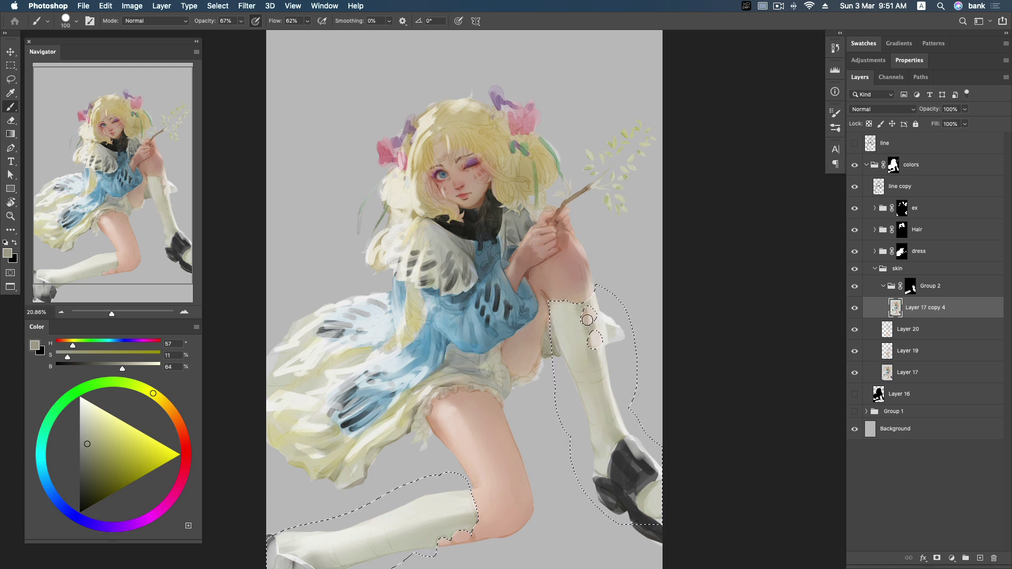
Step: Shade both socks off-white with sampled light and darker sock tones, then deselect
{"action": "left_click", "coordinate": [574, 348], "text": "alt"}
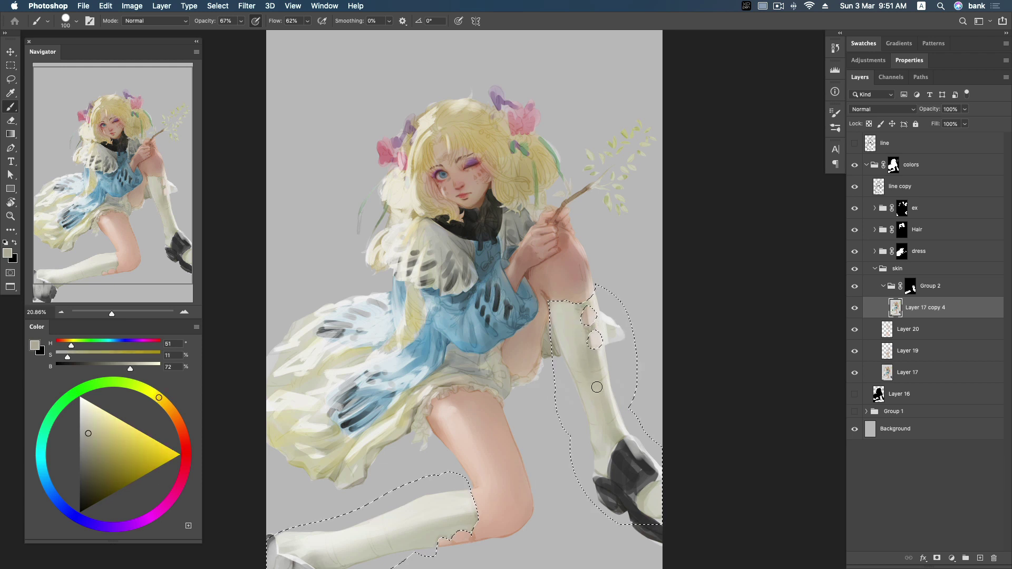
{"action": "left_click", "coordinate": [585, 347], "text": "alt"}
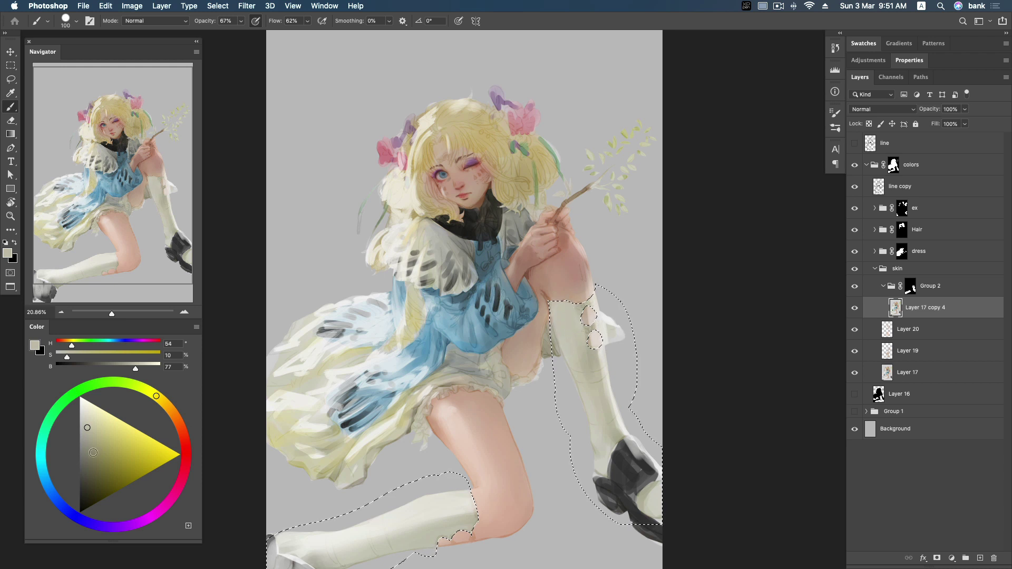
{"action": "left_click", "coordinate": [88, 455]}
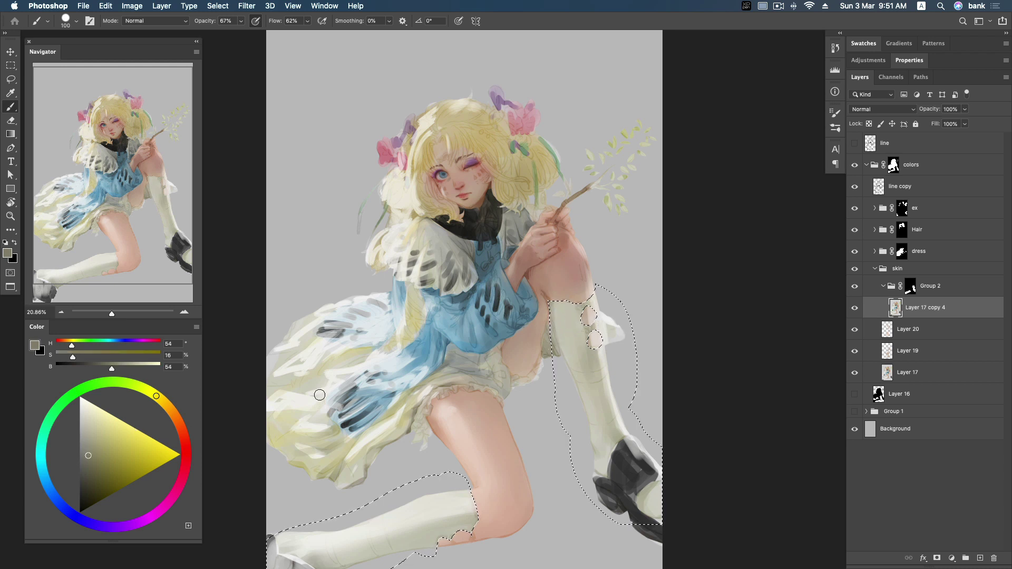
{"action": "left_click", "coordinate": [567, 311], "text": "alt"}
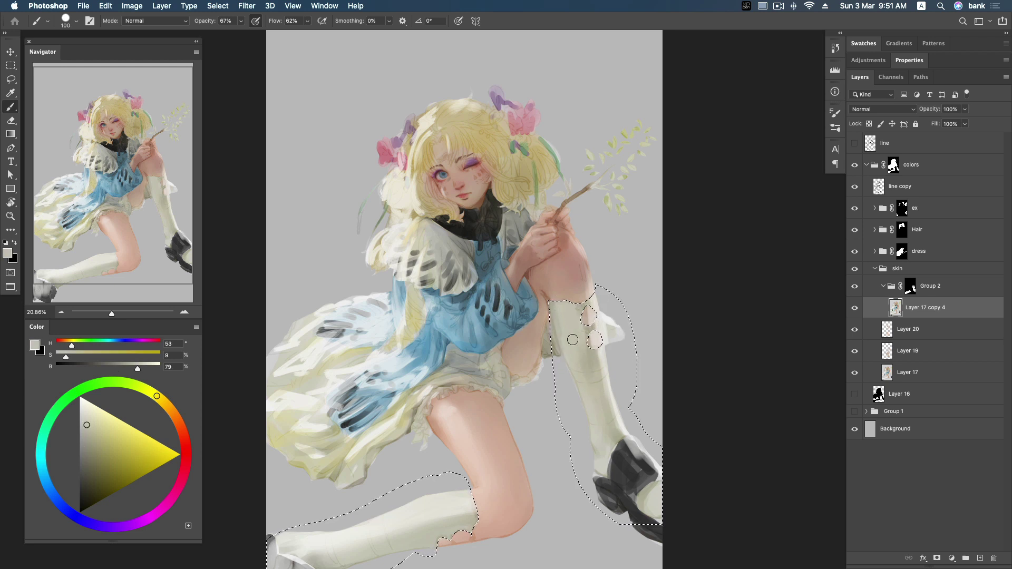
{"action": "left_click", "coordinate": [584, 349], "text": "alt"}
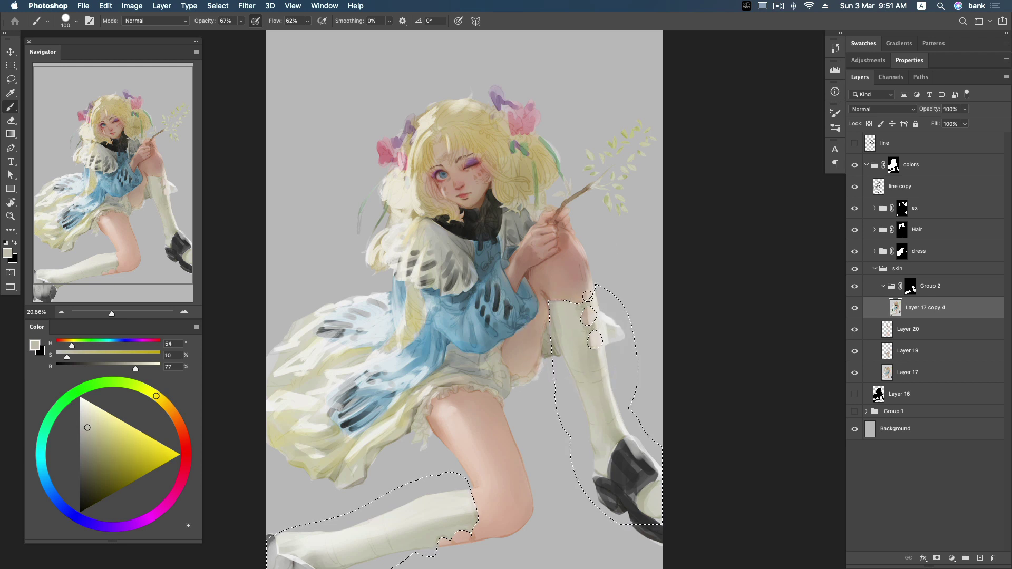
{"action": "left_click", "coordinate": [590, 292], "text": "alt"}
{"action": "left_click", "coordinate": [595, 340], "text": "alt"}
{"action": "key", "text": "super+d"}
Step: On Layer 20, blend sampled pinkish skin tone over the top of the sock
{"action": "left_click", "coordinate": [894, 336]}
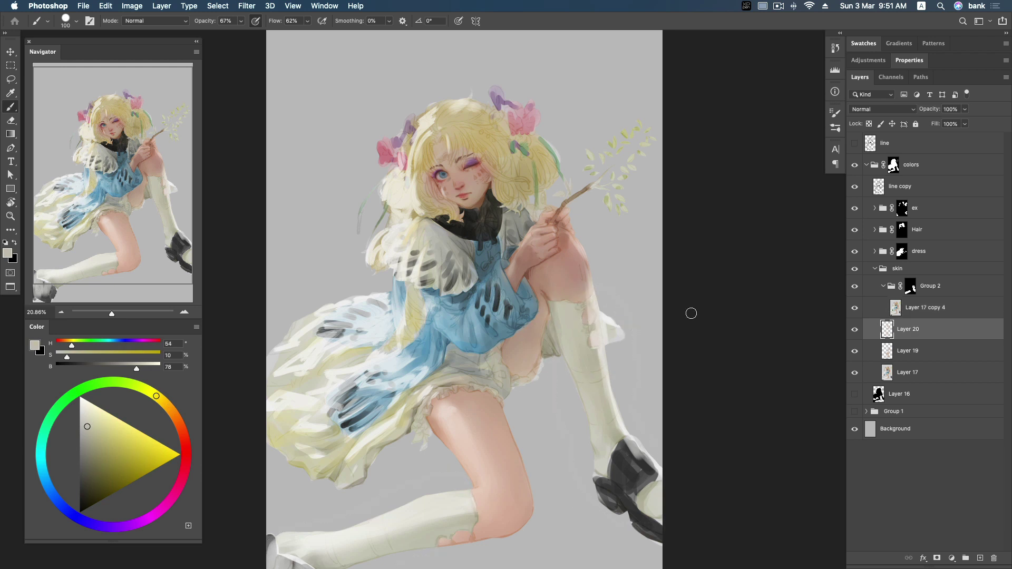
{"action": "left_click", "coordinate": [581, 283], "text": "alt"}
{"action": "left_click", "coordinate": [588, 324], "text": "alt"}
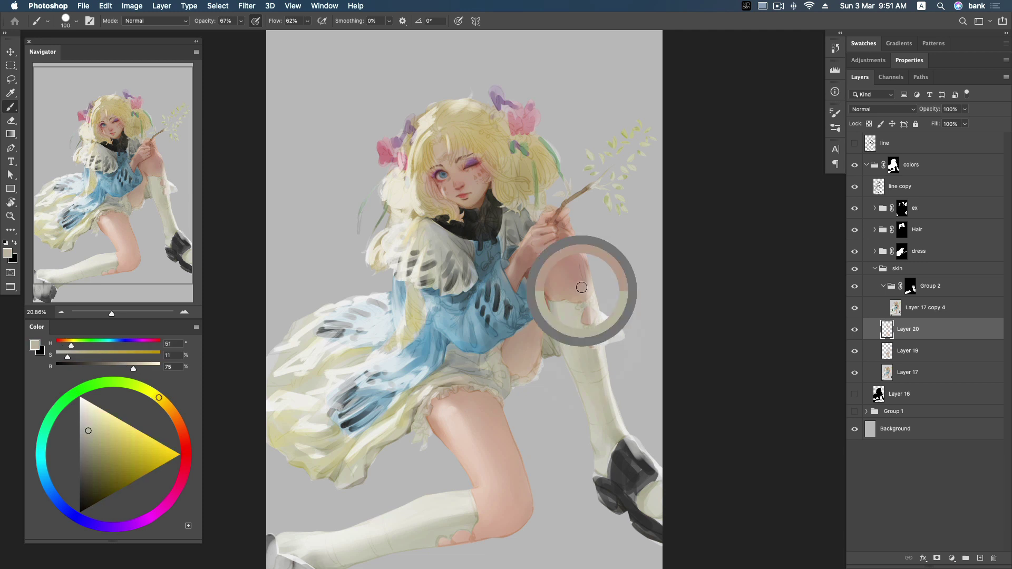
{"action": "left_click", "coordinate": [582, 291], "text": "alt"}
{"action": "left_click_drag", "start_coordinate": [592, 343], "coordinate": [584, 311]}
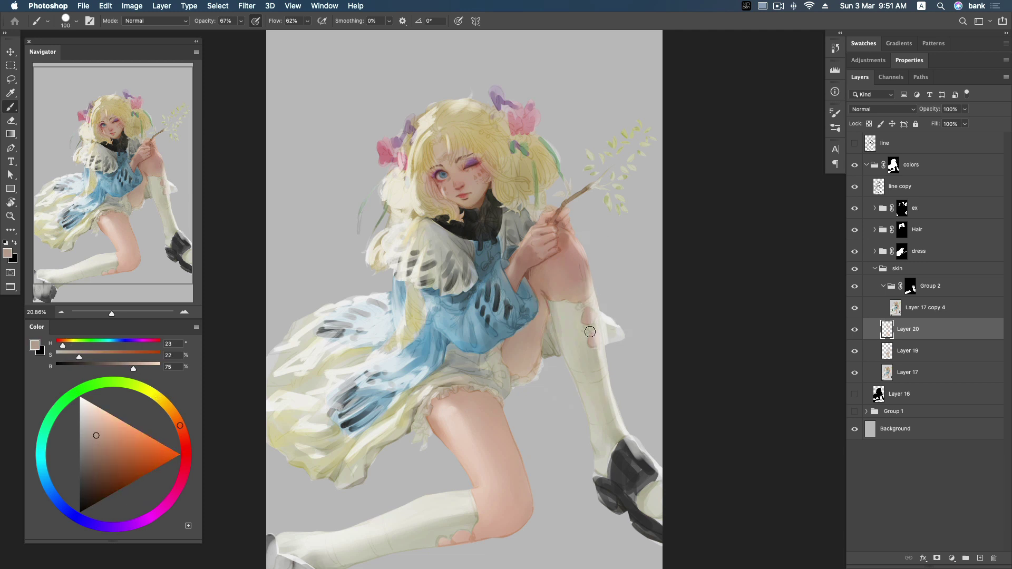
Step: Sample darker knee skin colours and shade the knee's right edge a deeper red
{"action": "left_click", "coordinate": [483, 530], "text": "alt"}
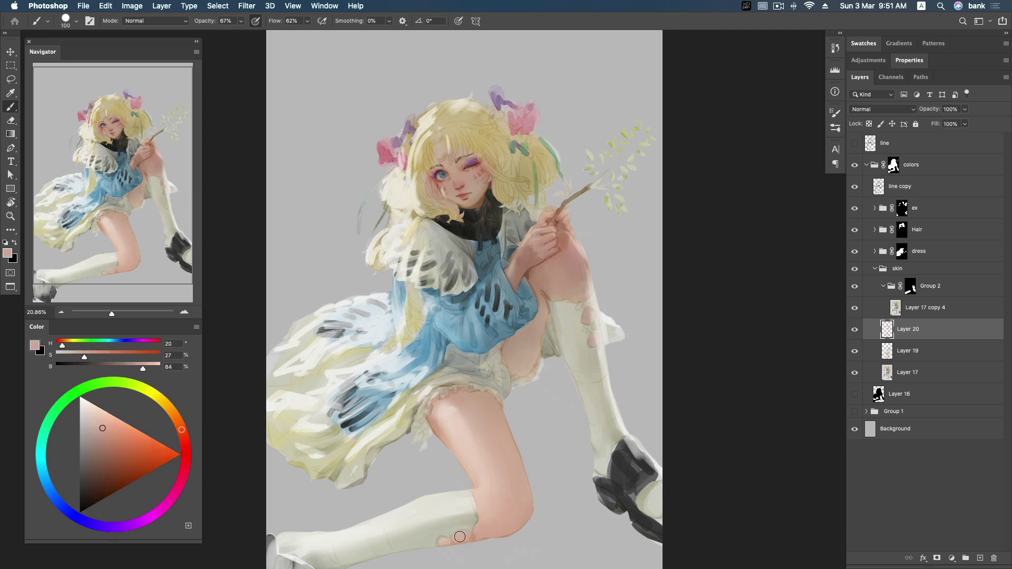
{"action": "left_click", "coordinate": [484, 526], "text": "alt"}
{"action": "left_click", "coordinate": [572, 274], "text": "alt"}
{"action": "left_click", "coordinate": [540, 274], "text": "alt"}
{"action": "mouse_move", "coordinate": [586, 278]}
{"action": "left_mouse_down"}
{"action": "mouse_move", "coordinate": [586, 247]}
{"action": "mouse_move", "coordinate": [586, 288]}
{"action": "left_mouse_up"}
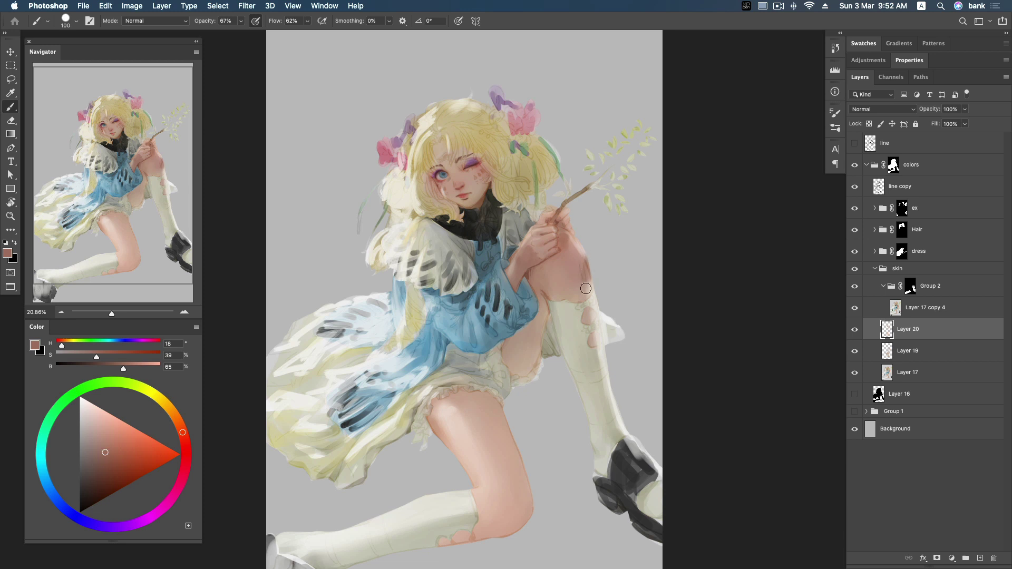
{"action": "left_click", "coordinate": [577, 270], "text": "alt"}
{"action": "left_click", "coordinate": [543, 270], "text": "alt"}
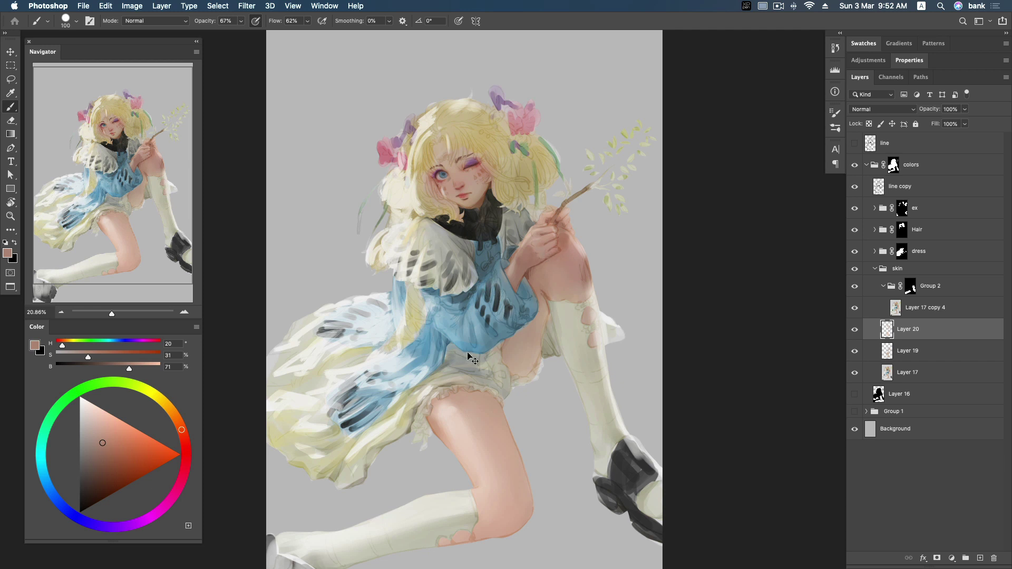
Step: Collapse the skin group, target Layer 18 in the dress group, and zoom in on the collar
{"action": "left_click", "coordinate": [876, 270]}
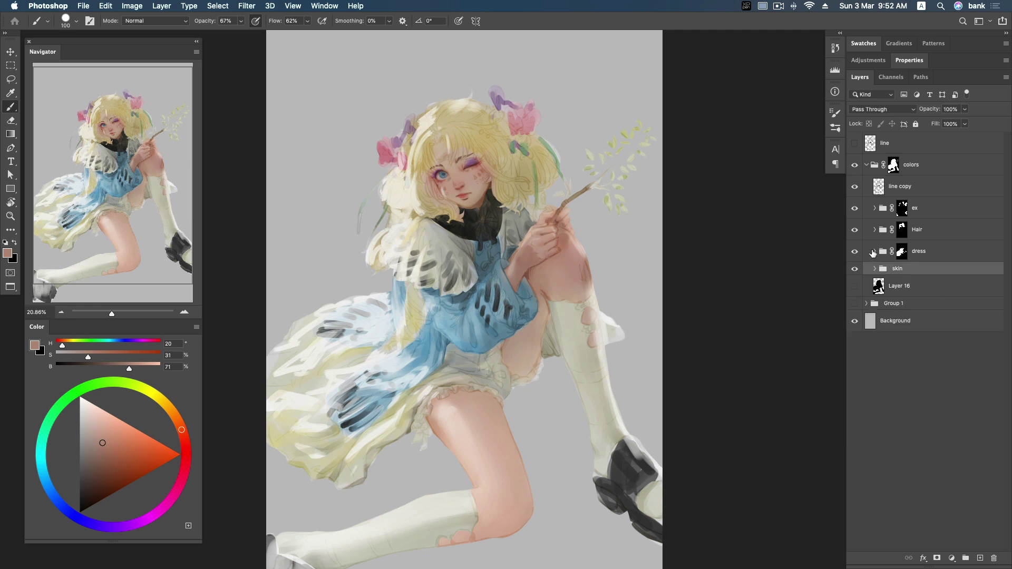
{"action": "left_click", "coordinate": [875, 256]}
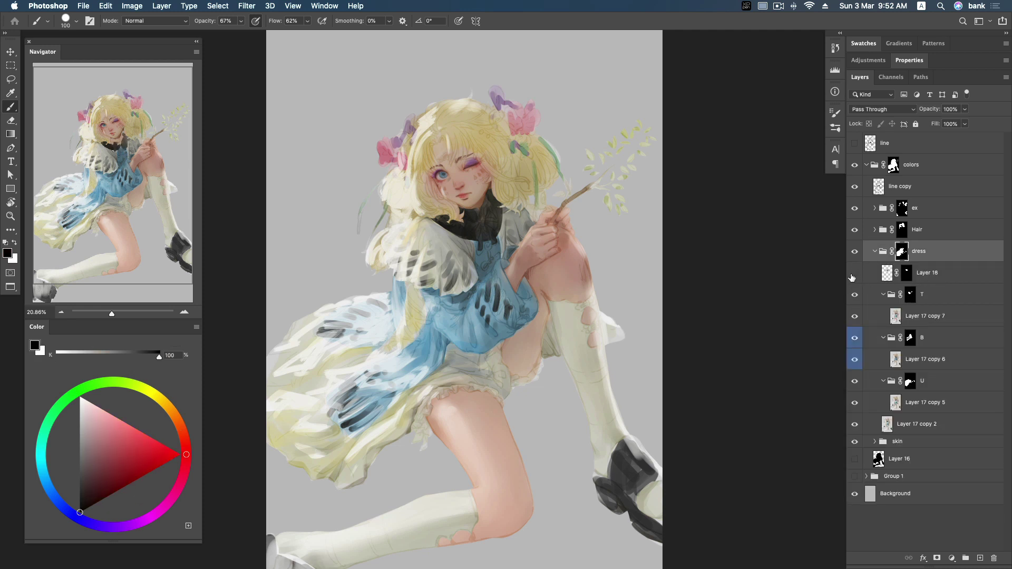
{"action": "left_click", "coordinate": [888, 273]}
{"action": "key", "text": "z"}
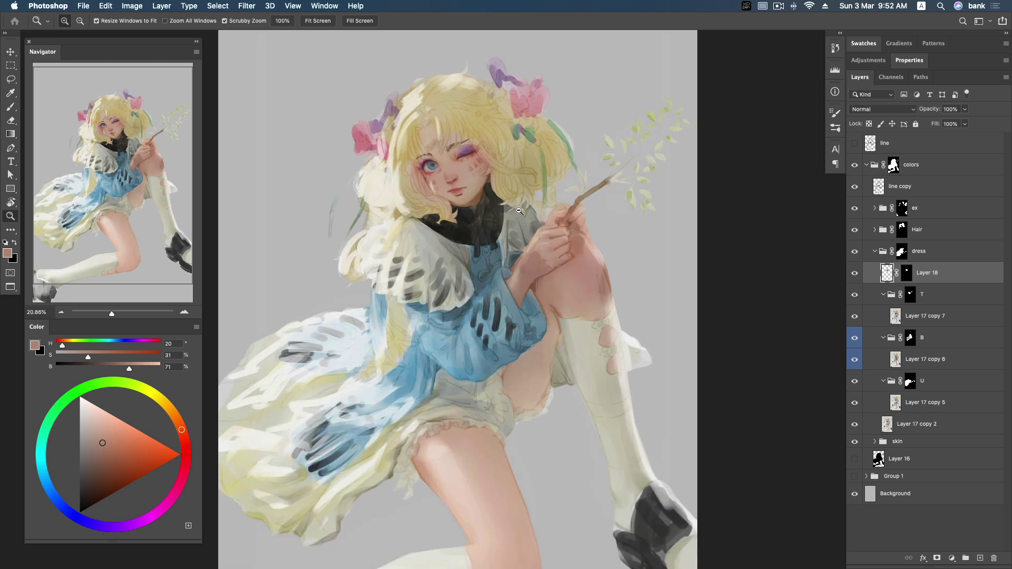
{"action": "left_click_drag", "start_coordinate": [486, 221], "coordinate": [517, 224]}
{"action": "key", "text": "b"}
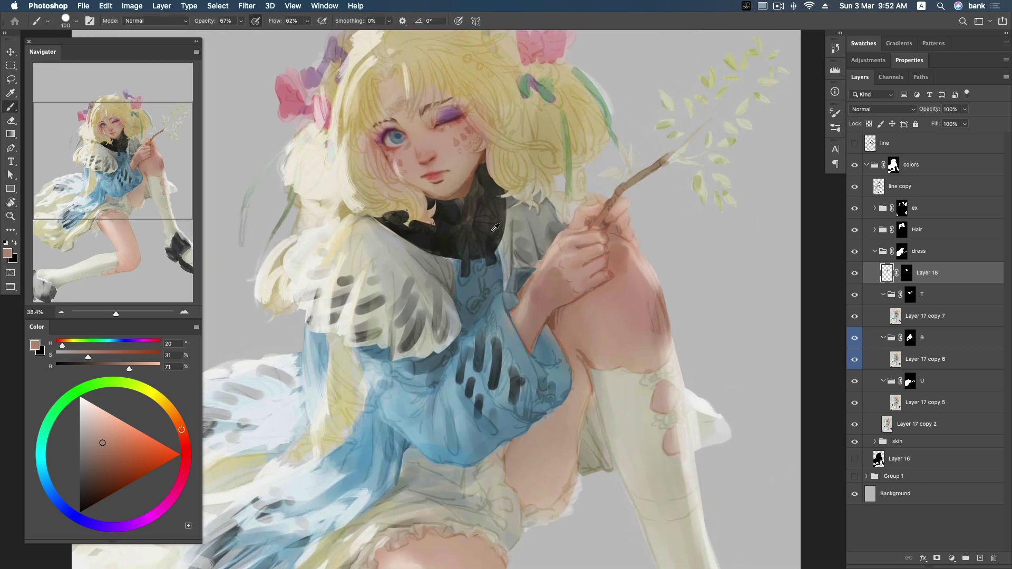
Step: With a smaller brush and neutral near-black, extend the black collar up under the hair
{"action": "left_click", "coordinate": [495, 228], "text": "alt"}
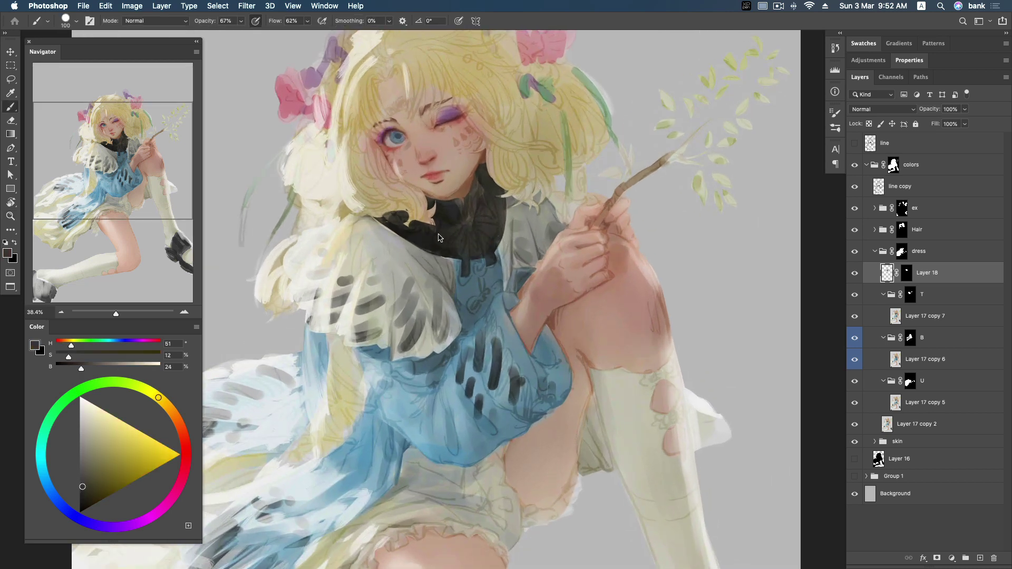
{"action": "left_click", "coordinate": [82, 493]}
{"action": "left_click_drag", "start_coordinate": [82, 493], "coordinate": [80, 495]}
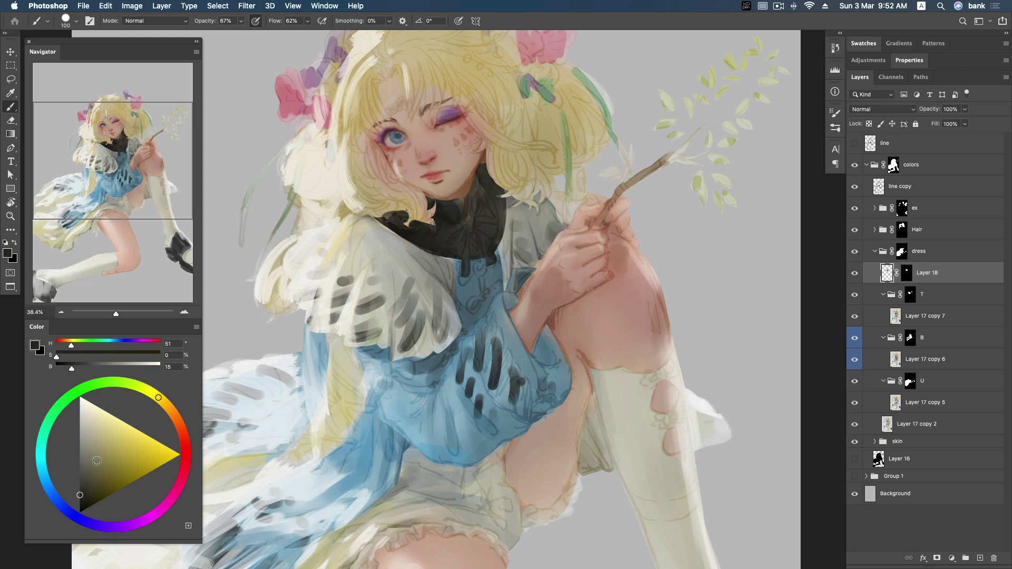
{"action": "key", "text": "bracketleft"}
{"action": "key", "text": "bracketleft"}
{"action": "key", "text": "bracketleft"}
{"action": "mouse_move", "coordinate": [483, 158]}
{"action": "left_mouse_down"}
{"action": "mouse_move", "coordinate": [484, 193]}
{"action": "mouse_move", "coordinate": [483, 163]}
{"action": "mouse_move", "coordinate": [490, 176]}
{"action": "mouse_move", "coordinate": [388, 221]}
{"action": "left_mouse_up"}
{"action": "left_click", "coordinate": [388, 220]}
Step: Paint the collar up toward the neck and raise brush opacity to 84%
{"action": "key", "text": "bracketleft"}
{"action": "key", "text": "bracketleft"}
{"action": "left_click_drag", "start_coordinate": [468, 212], "coordinate": [475, 174]}
{"action": "key", "text": "bracketright"}
{"action": "key", "text": "bracketright"}
{"action": "key", "text": "bracketright"}
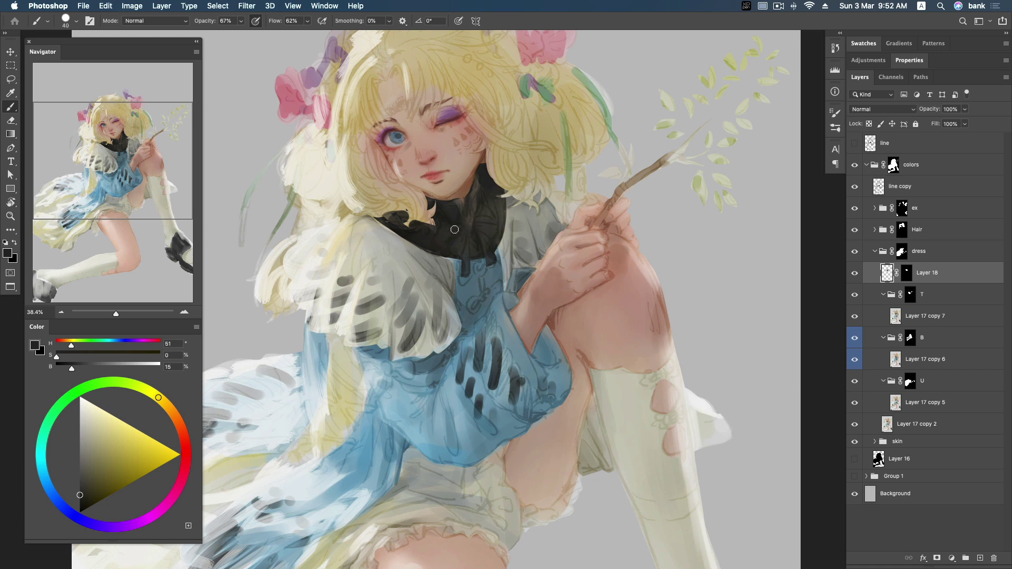
{"action": "key", "text": "bracketleft"}
{"action": "left_click_drag", "start_coordinate": [241, 20], "coordinate": [261, 34]}
{"action": "left_click", "coordinate": [448, 240], "text": "alt"}
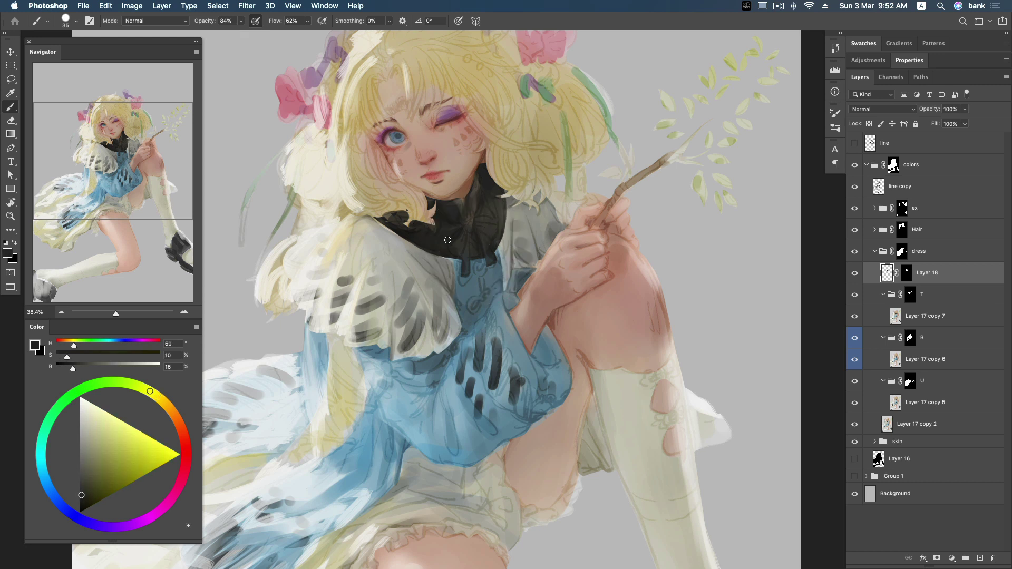
{"action": "left_click", "coordinate": [495, 218], "text": "alt"}
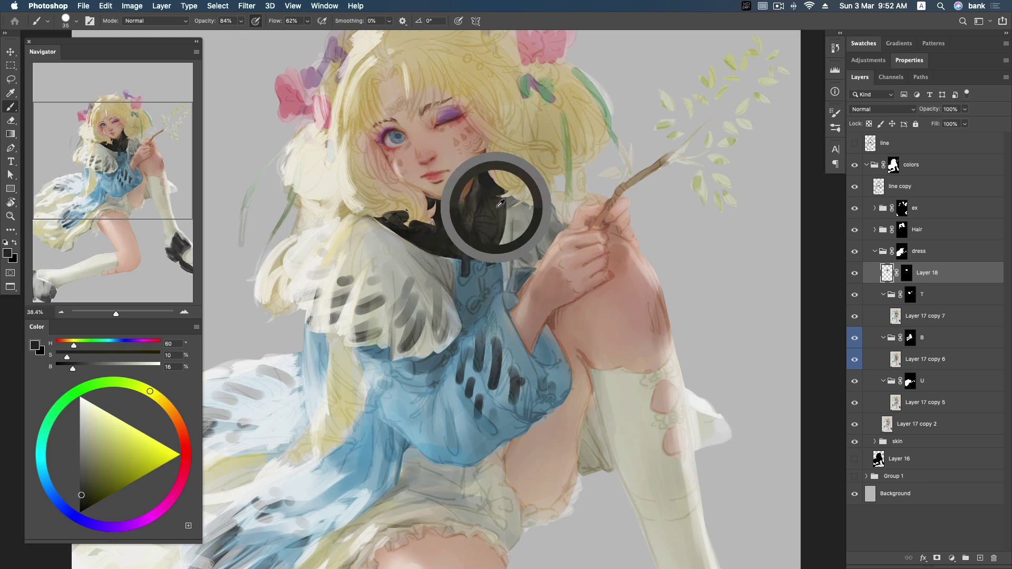
Step: With line copy hidden, sample the collar's dark colour, then paint a faint dark collar stroke
{"action": "left_click", "coordinate": [854, 186]}
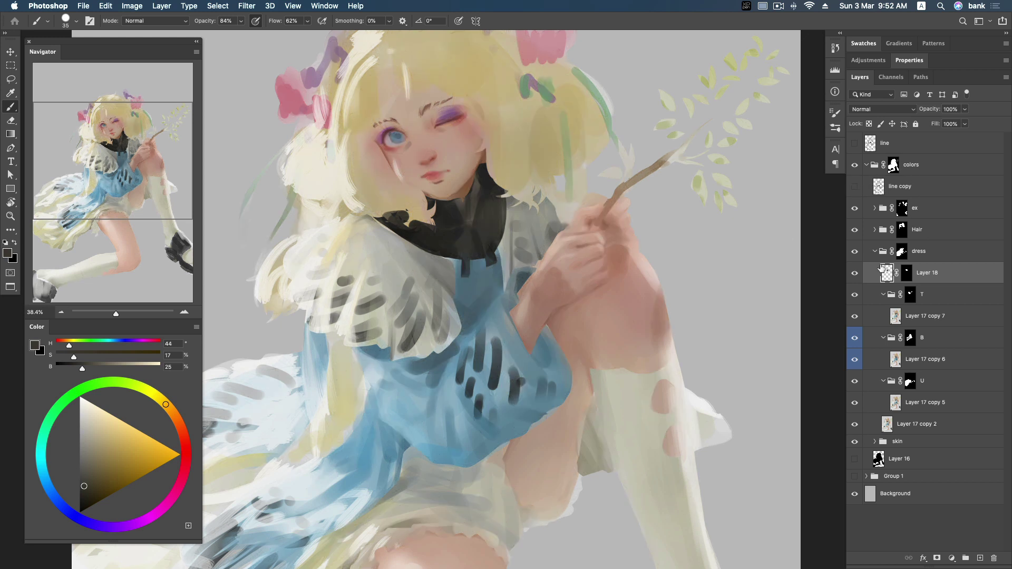
{"action": "left_click", "coordinate": [441, 228], "text": "alt"}
{"action": "left_click", "coordinate": [413, 228], "text": "alt"}
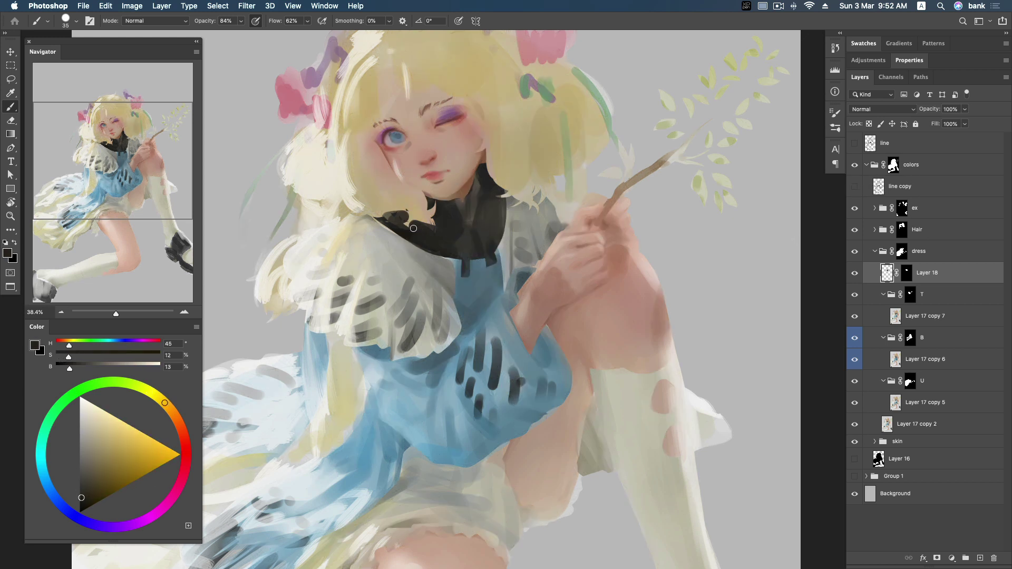
{"action": "left_click", "coordinate": [450, 220], "text": "alt"}
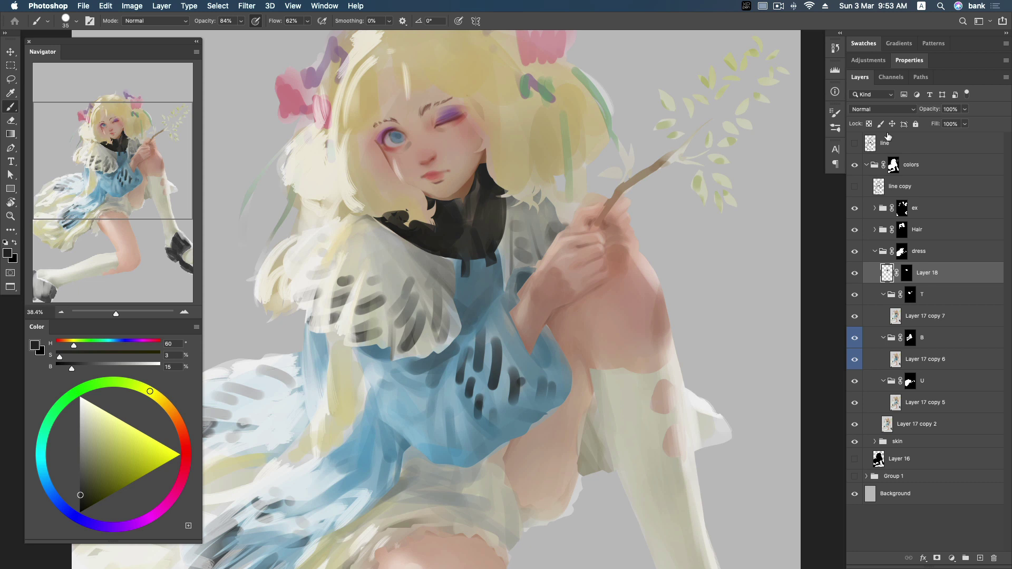
{"action": "left_click", "coordinate": [854, 186]}
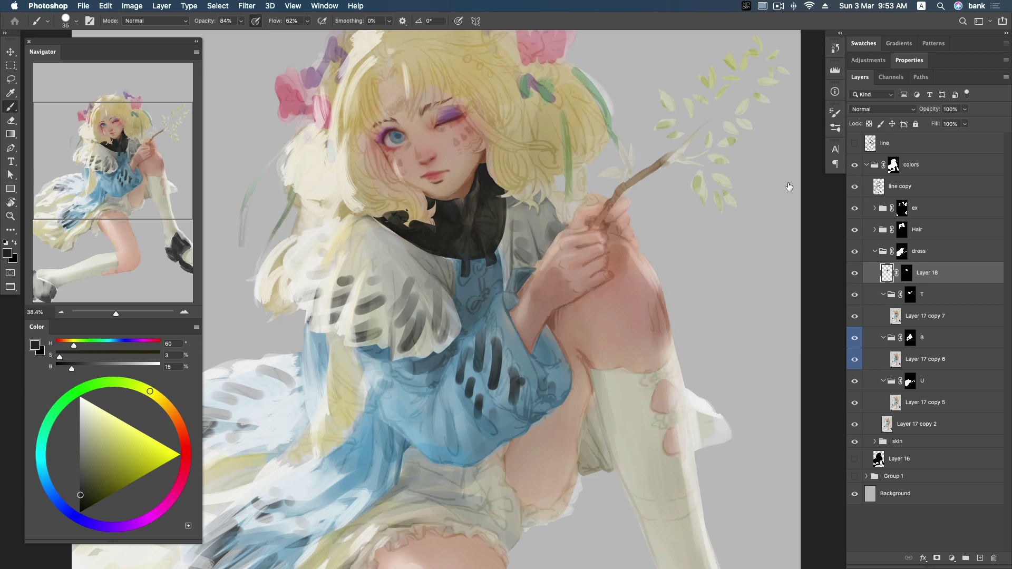
{"action": "left_click", "coordinate": [465, 255], "text": "alt"}
{"action": "left_click_drag", "start_coordinate": [466, 255], "coordinate": [476, 231]}
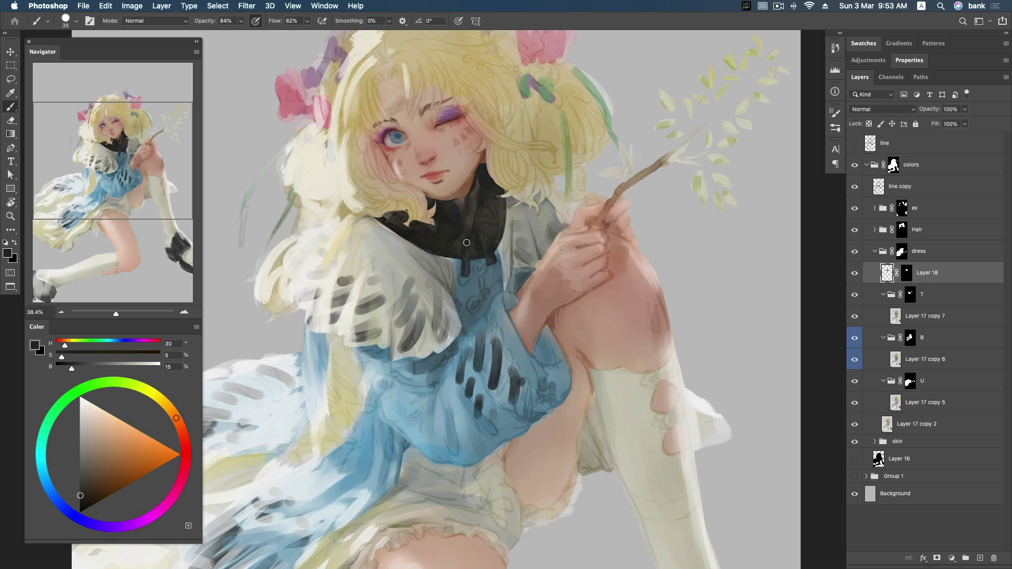
Step: Switch to a dark blue-grey with a smaller brush and dab a darker collar shadow
{"action": "left_click_drag", "start_coordinate": [87, 478], "coordinate": [79, 511]}
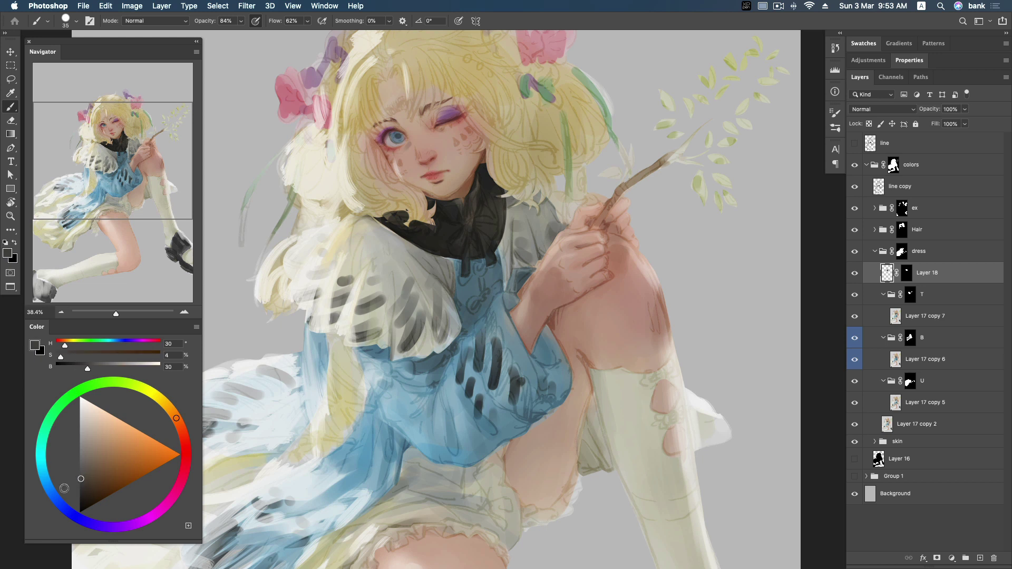
{"action": "left_click", "coordinate": [71, 499]}
{"action": "left_click", "coordinate": [85, 478]}
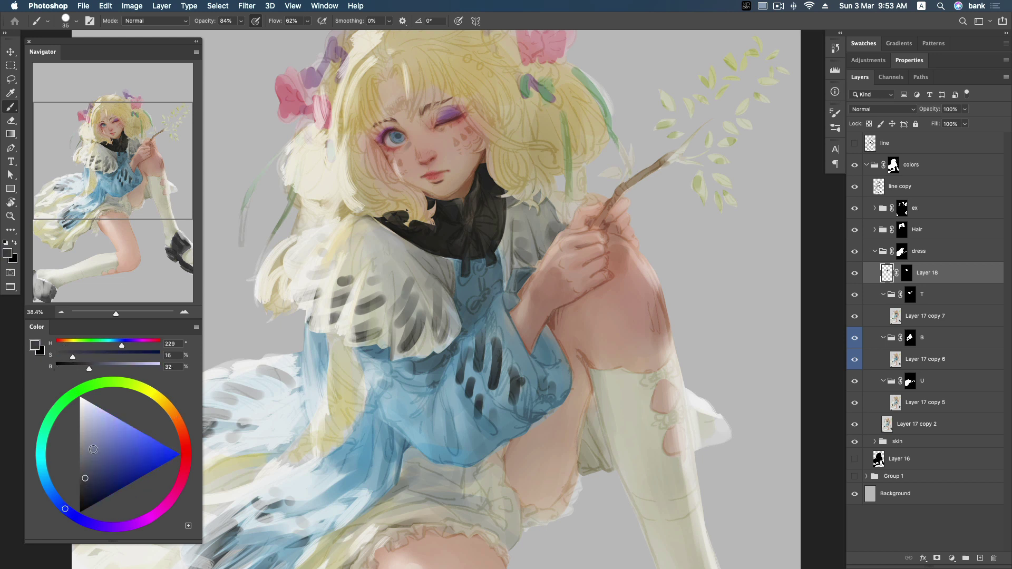
{"action": "key", "text": "bracketleft"}
{"action": "left_click_drag", "start_coordinate": [440, 240], "coordinate": [436, 243]}
Step: Sample several dark blue-grey, warm and near-black tones from the collar
{"action": "left_click", "coordinate": [445, 235], "text": "alt"}
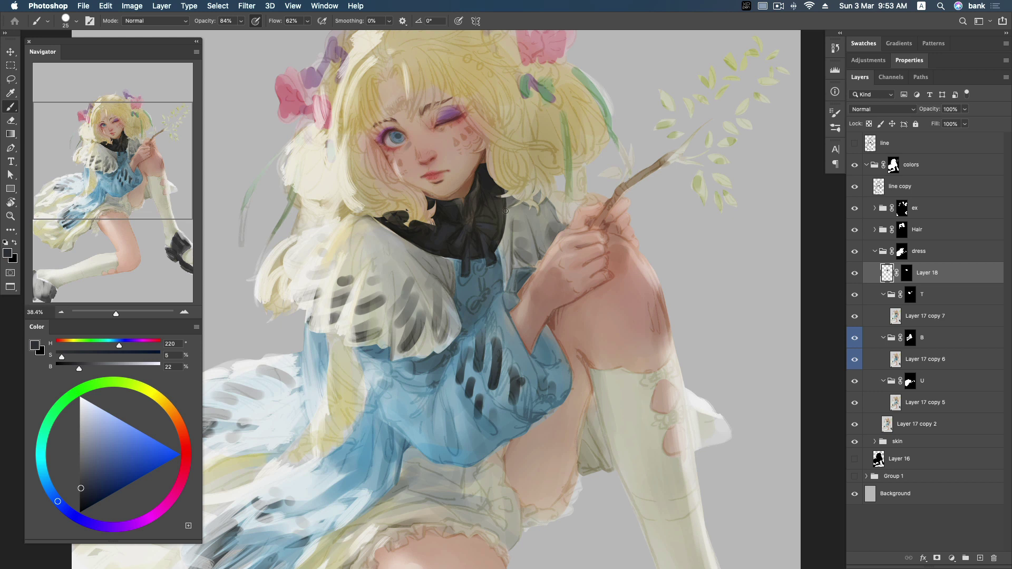
{"action": "left_click", "coordinate": [501, 190], "text": "alt"}
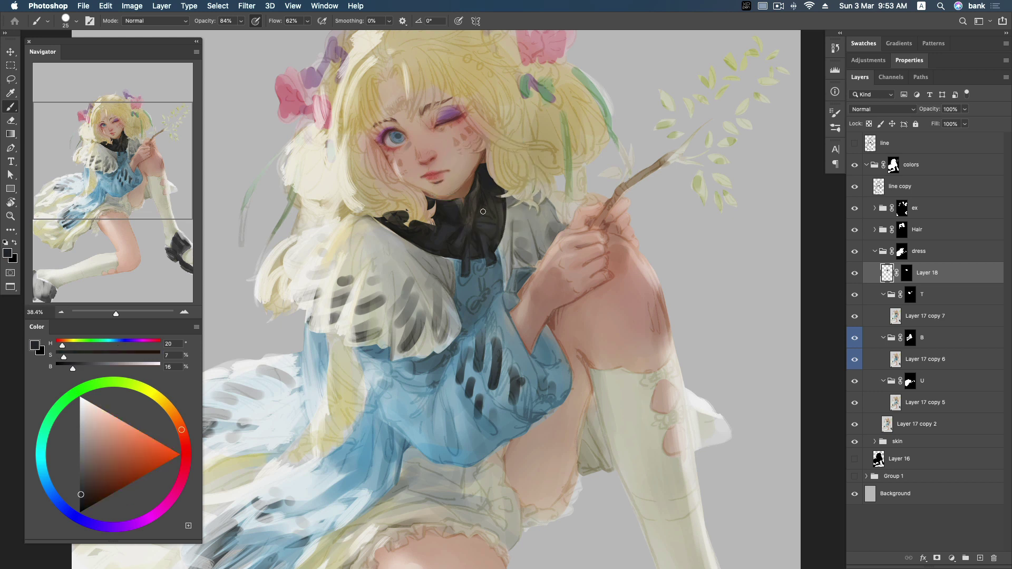
{"action": "left_click", "coordinate": [483, 197], "text": "alt"}
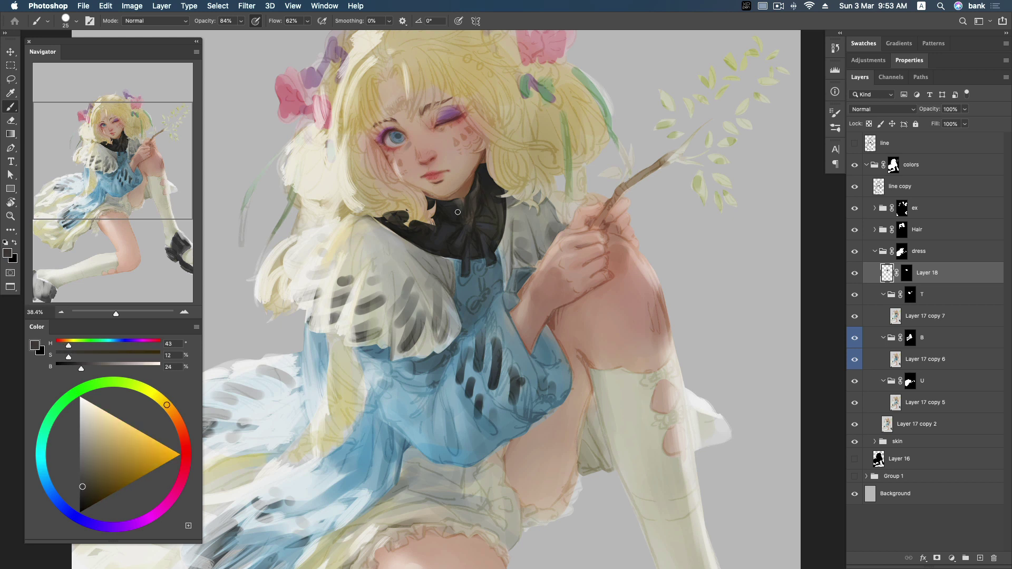
{"action": "left_click", "coordinate": [443, 203], "text": "alt"}
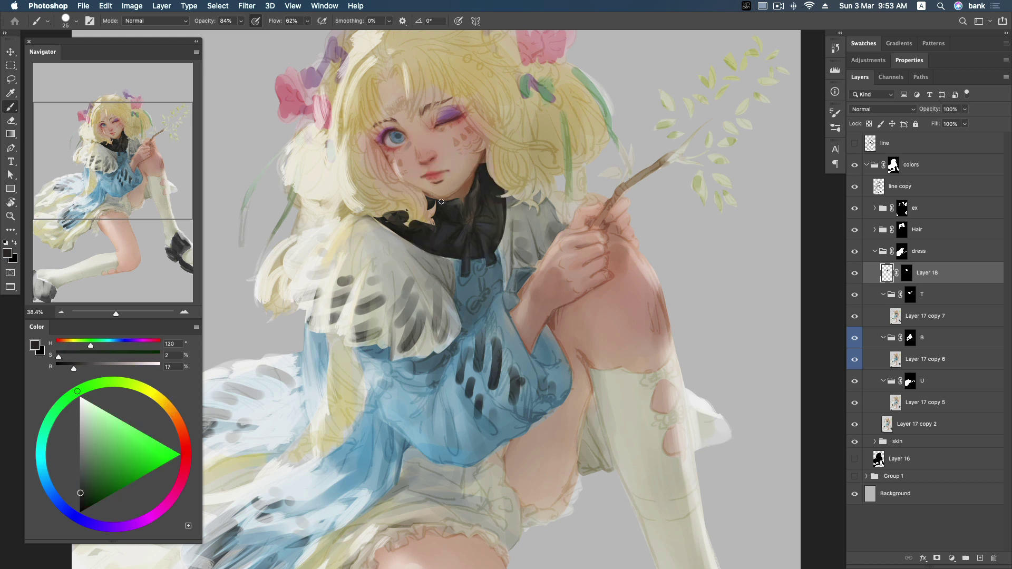
{"action": "left_click", "coordinate": [458, 231], "text": "alt"}
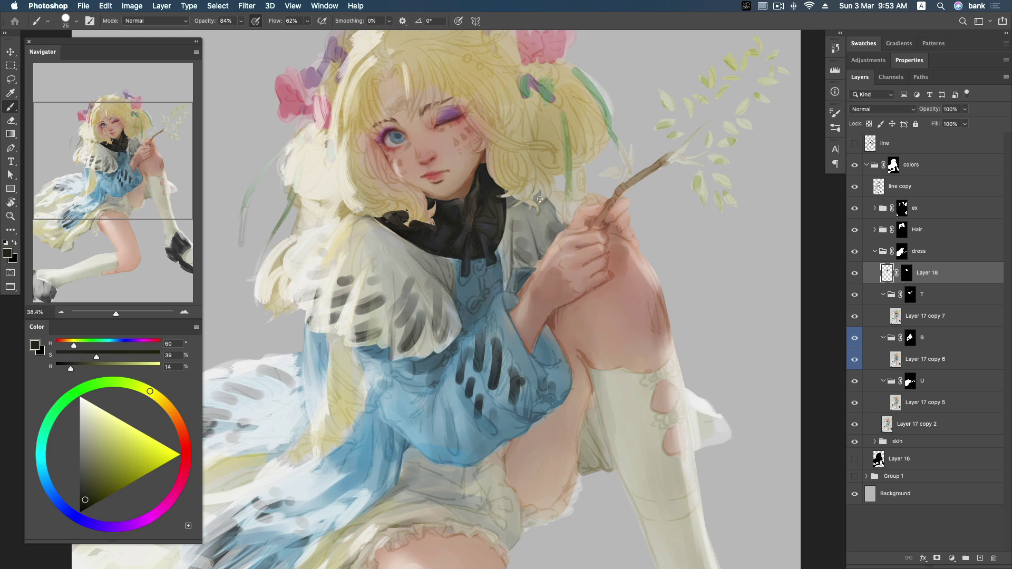
Step: Hide the line art, sample a more neutral dark collar colour, then show the line art again
{"action": "left_click", "coordinate": [855, 187]}
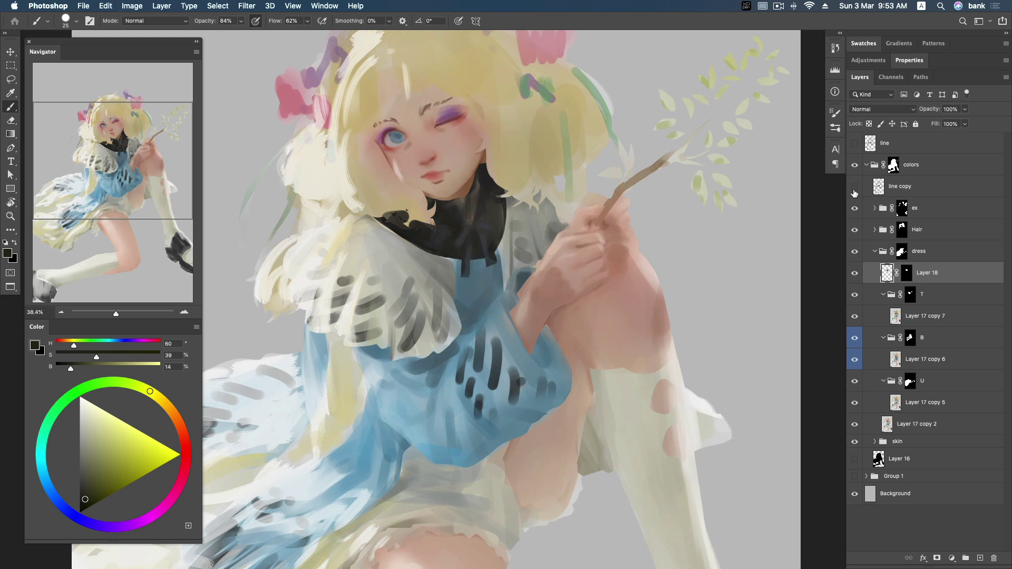
{"action": "left_click", "coordinate": [498, 201], "text": "alt"}
{"action": "left_click", "coordinate": [498, 204], "text": "alt"}
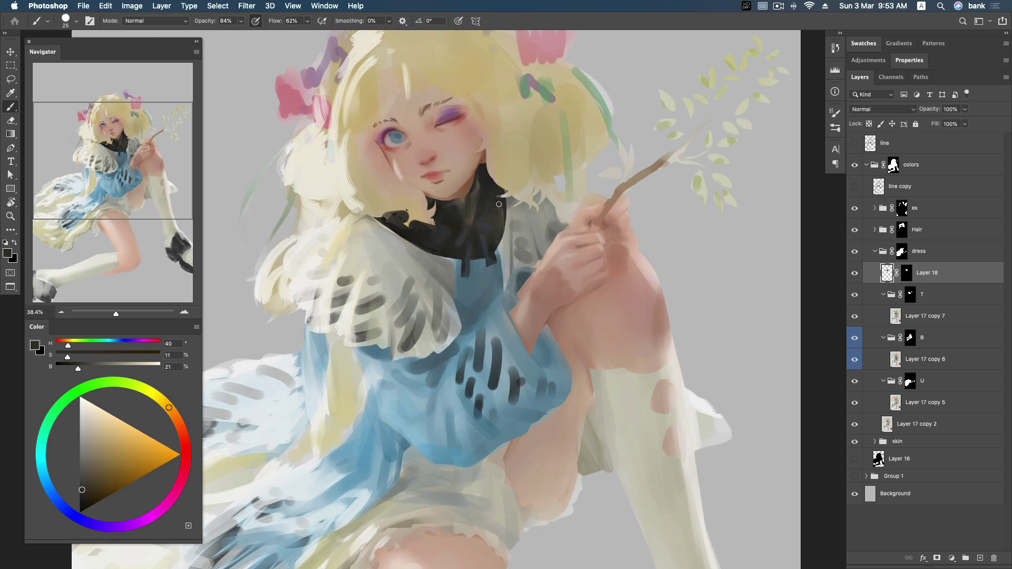
{"action": "left_click", "coordinate": [492, 179], "text": "alt"}
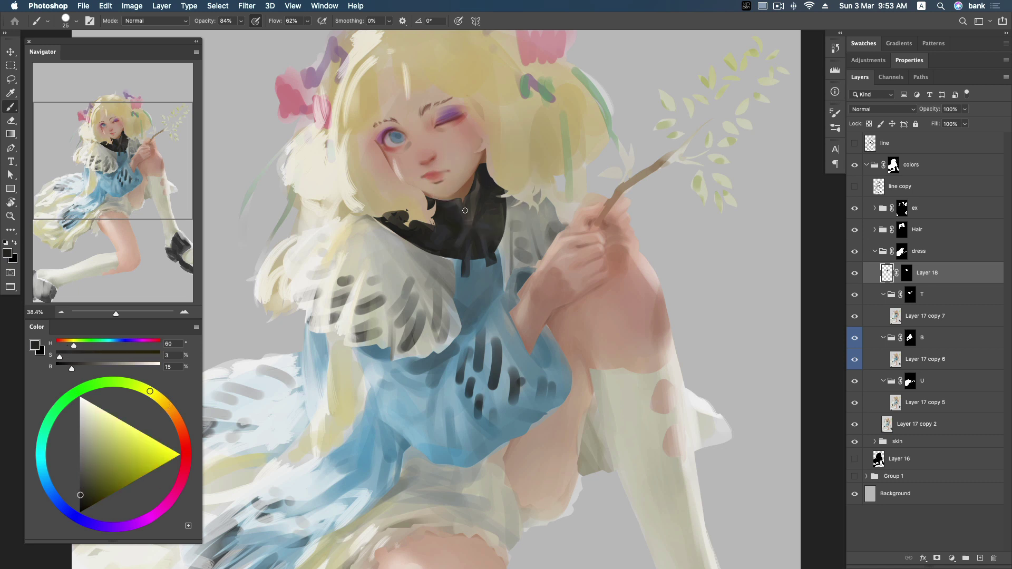
{"action": "left_click", "coordinate": [449, 203], "text": "alt"}
{"action": "left_click", "coordinate": [855, 187]}
Step: Recentre the view on the girl and inspect the T group's layers
{"action": "key", "text": "z"}
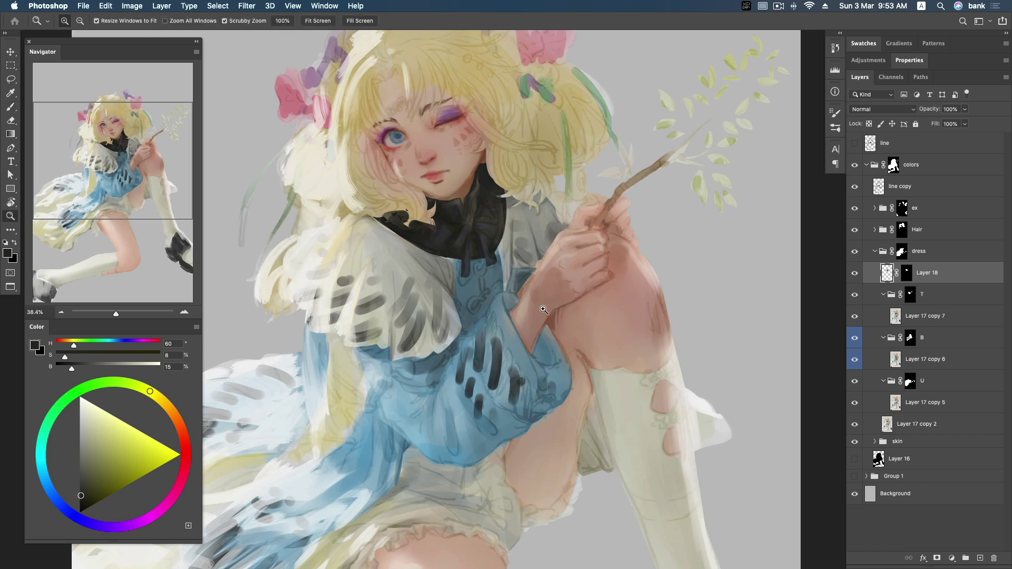
{"action": "scroll", "coordinate": [812, 203], "scroll_direction": "up", "scroll_amount": 3}
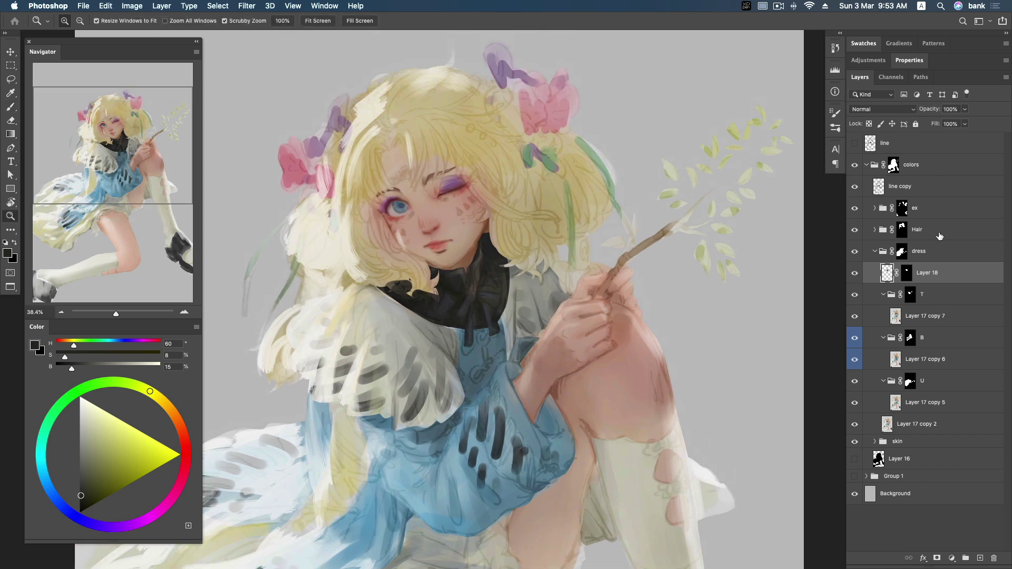
{"action": "left_click_drag", "start_coordinate": [627, 361], "coordinate": [633, 327]}
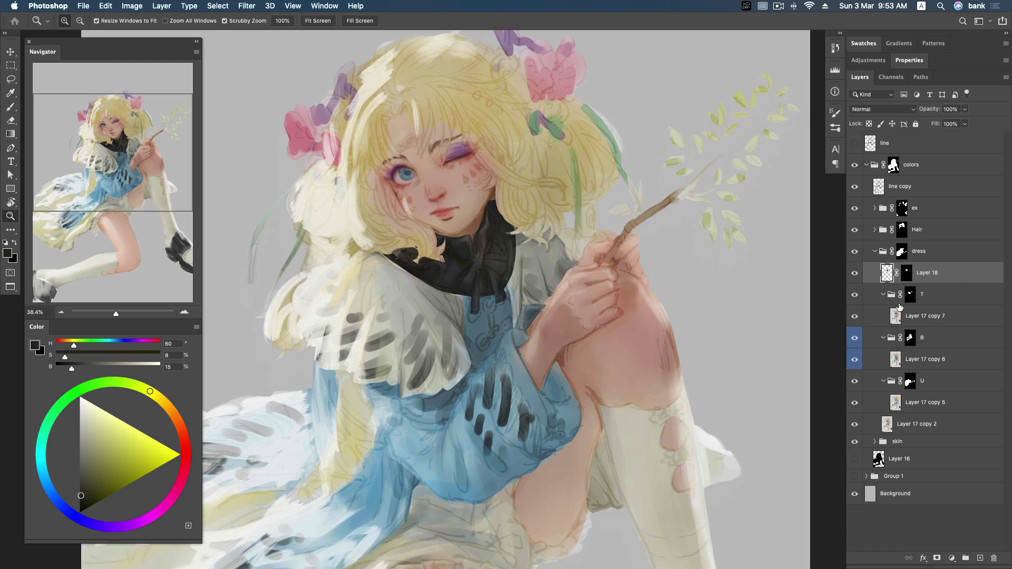
{"action": "left_click", "coordinate": [884, 294]}
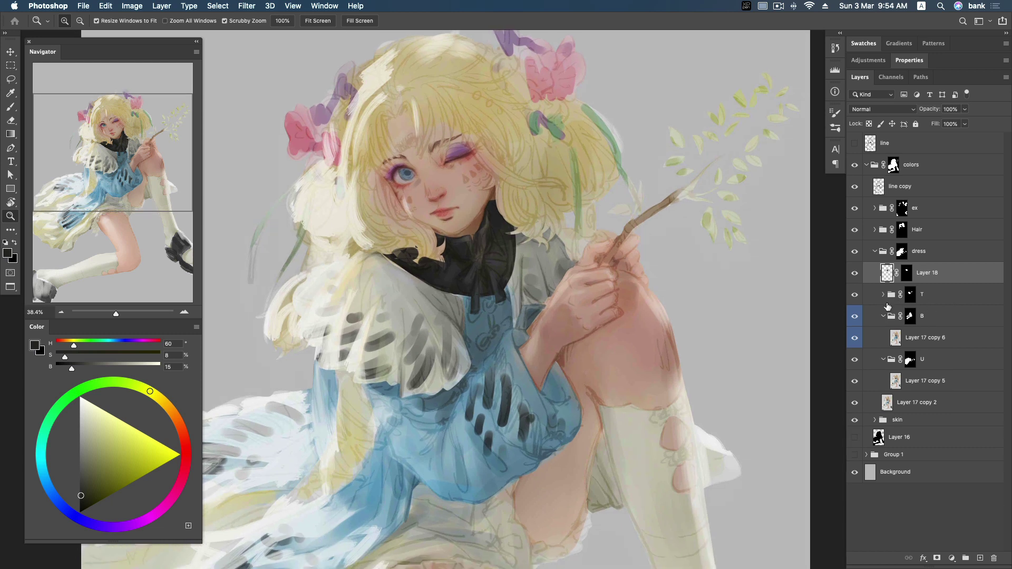
{"action": "left_click", "coordinate": [884, 294]}
{"action": "left_click", "coordinate": [925, 316]}
{"action": "left_click", "coordinate": [855, 296]}
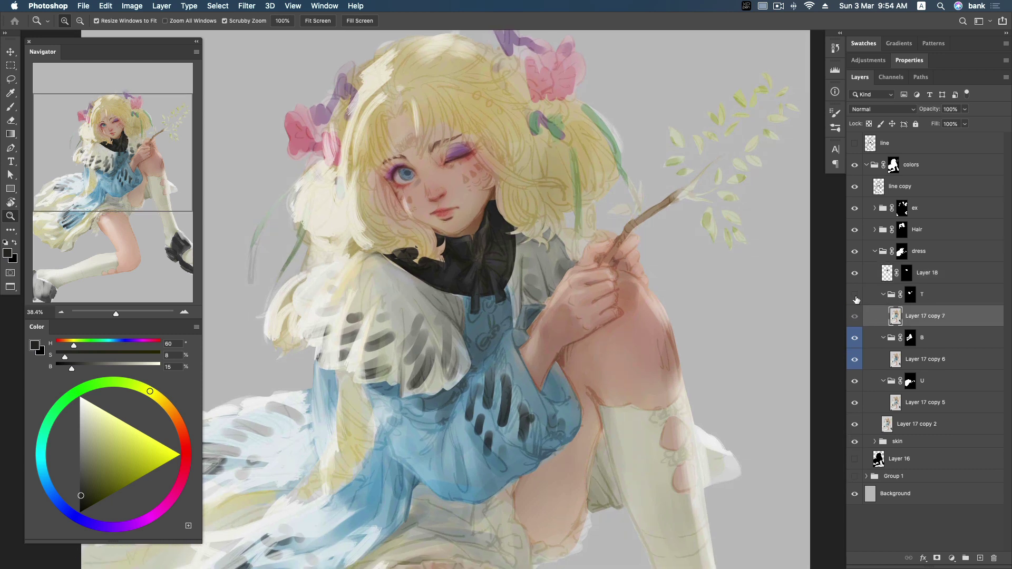
{"action": "left_click", "coordinate": [855, 296]}
Step: Add a new layer in group T and fade line copy to about 10% opacity
{"action": "left_click", "coordinate": [980, 558]}
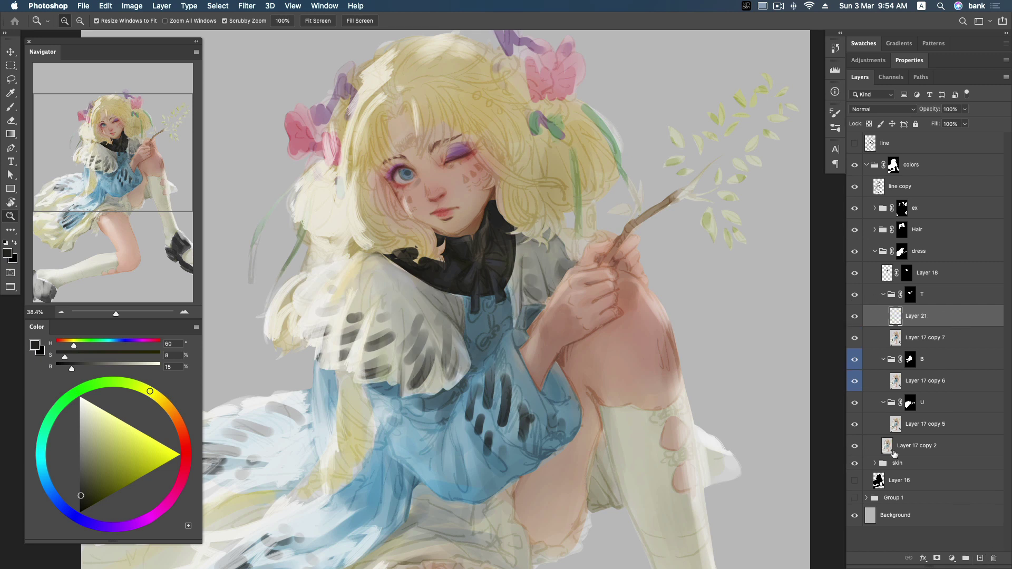
{"action": "left_click", "coordinate": [929, 189]}
{"action": "left_click", "coordinate": [964, 109]}
{"action": "left_click_drag", "start_coordinate": [962, 124], "coordinate": [955, 125]}
Step: On Layer 21, set a slightly darkened grey-green painting colour
{"action": "left_click", "coordinate": [934, 308]}
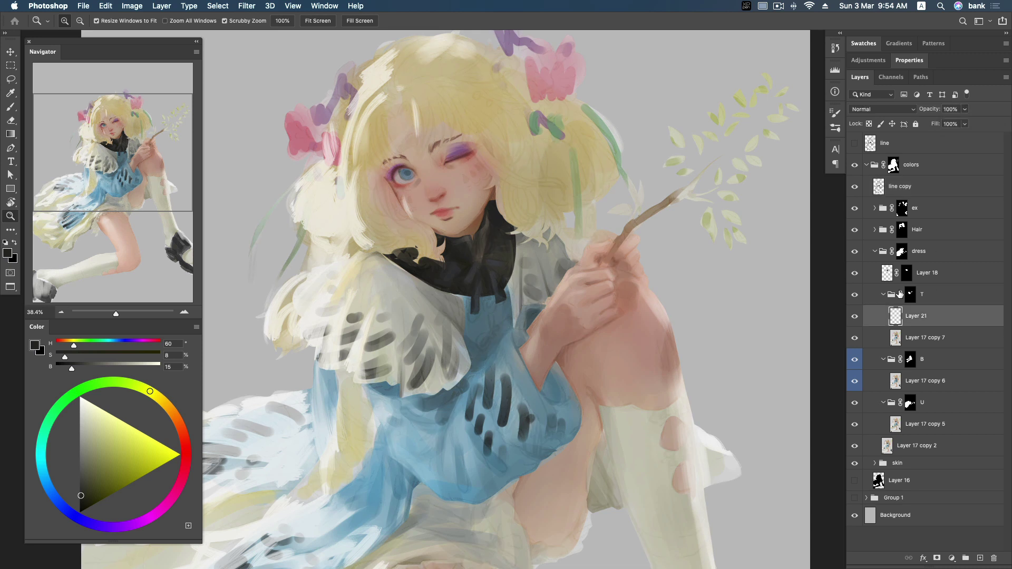
{"action": "key", "text": "b"}
{"action": "left_click", "coordinate": [463, 311], "text": "alt"}
{"action": "left_click", "coordinate": [83, 468]}
{"action": "left_click_drag", "start_coordinate": [83, 467], "coordinate": [83, 470]}
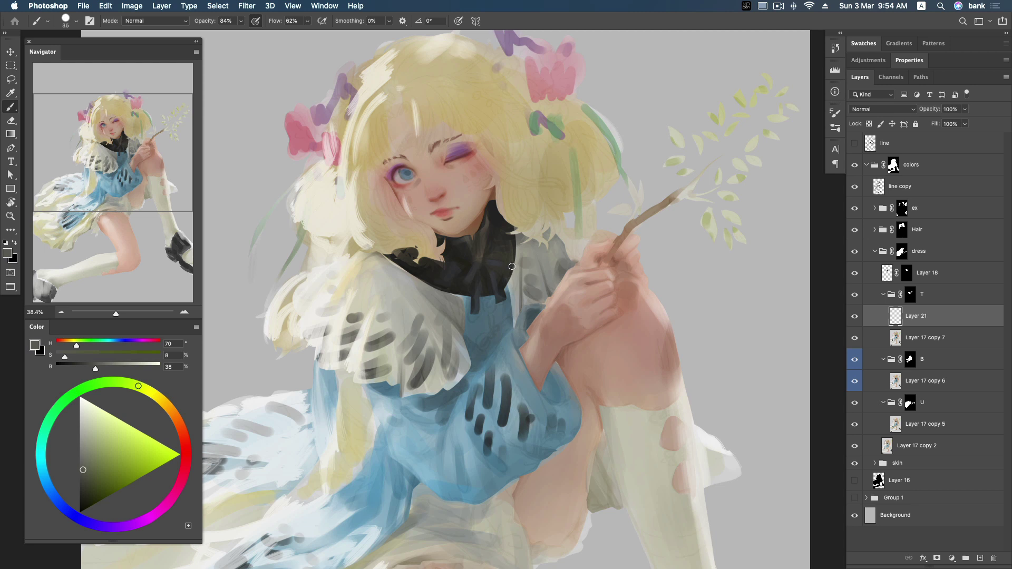
Step: Choose a plain round brush sized to about 45 px
{"action": "right_click", "coordinate": [512, 266]}
{"action": "double_click", "coordinate": [590, 475]}
{"action": "right_click", "coordinate": [543, 253]}
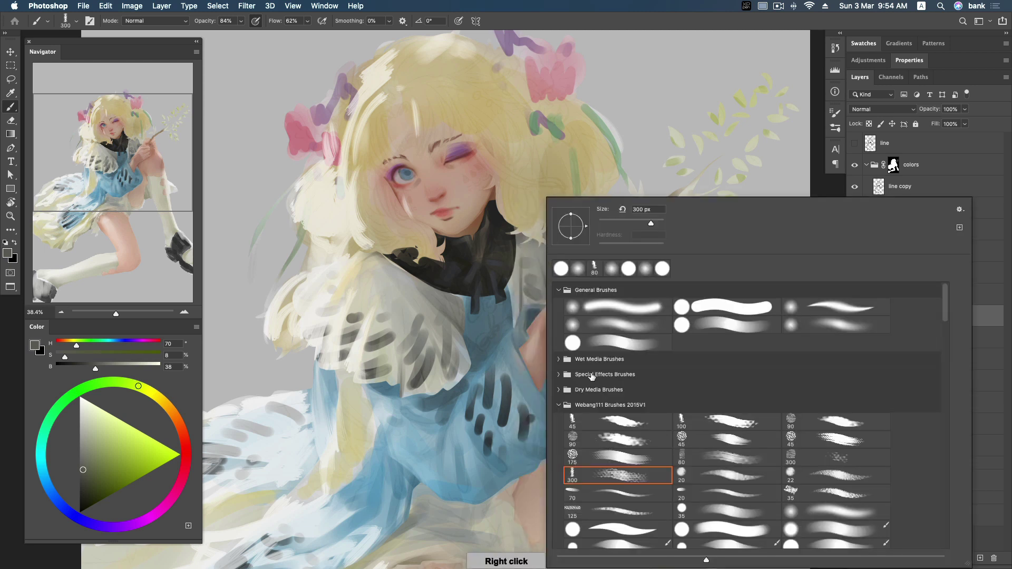
{"action": "left_click", "coordinate": [572, 529]}
{"action": "left_click", "coordinate": [933, 131]}
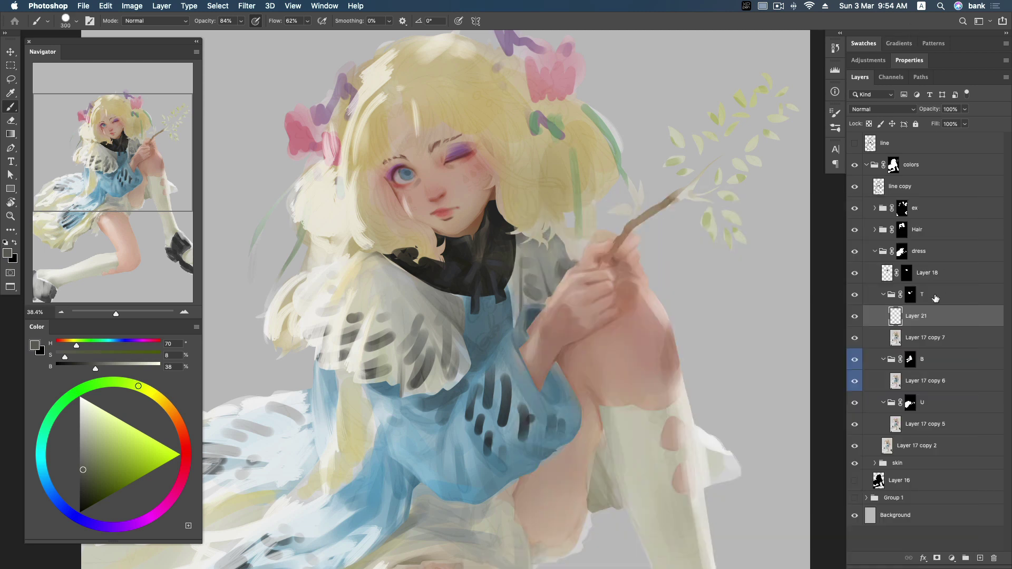
{"action": "mouse_move", "coordinate": [465, 290]}
{"action": "left_mouse_down"}
{"action": "mouse_move", "coordinate": [440, 278]}
{"action": "mouse_move", "coordinate": [460, 322]}
{"action": "left_mouse_up"}
Step: Paint a dark grey fold on the dress, then compare with the B group and Layer 17 copy 5 toggled
{"action": "left_click_drag", "start_coordinate": [419, 311], "coordinate": [440, 375]}
{"action": "left_click_drag", "start_coordinate": [618, 361], "coordinate": [640, 248]}
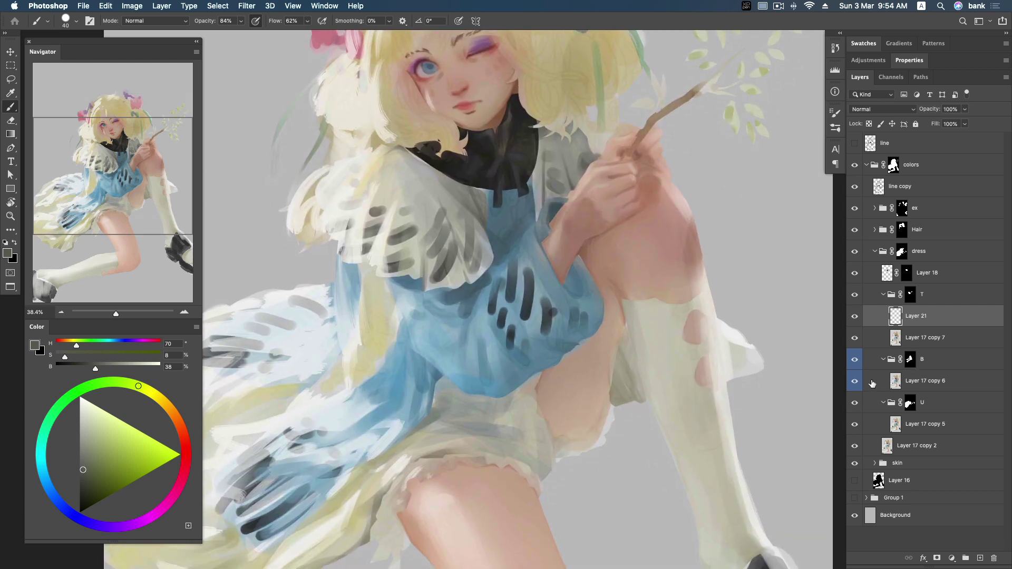
{"action": "left_click", "coordinate": [854, 359]}
{"action": "left_click", "coordinate": [855, 424]}
Step: Add a new layer above Layer 17 copy 5 and paint a greenish-grey stroke on the skirt
{"action": "left_click", "coordinate": [946, 424]}
{"action": "left_click", "coordinate": [980, 558]}
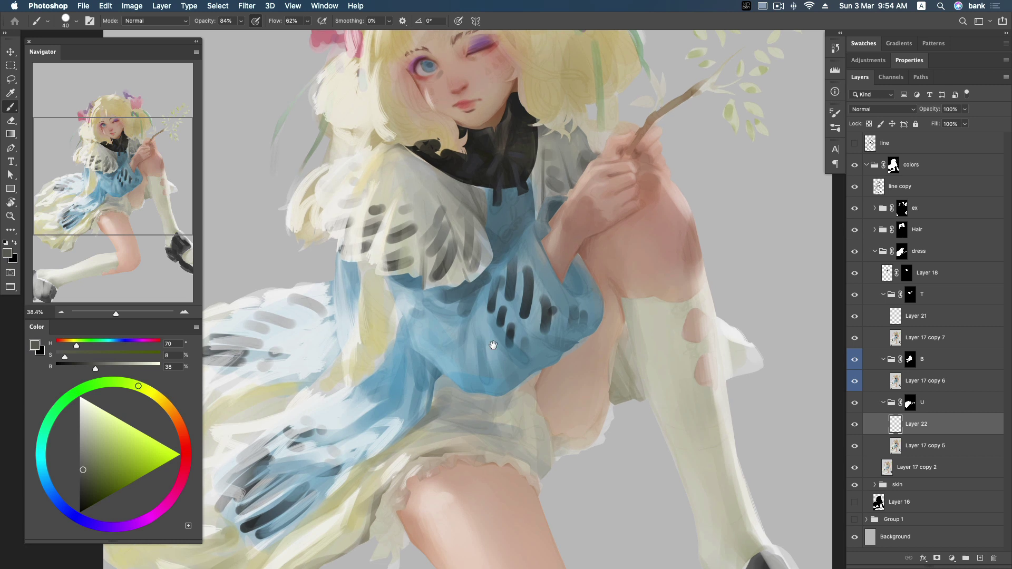
{"action": "left_click_drag", "start_coordinate": [493, 345], "coordinate": [488, 297]}
{"action": "left_click", "coordinate": [502, 358], "text": "alt"}
{"action": "left_click_drag", "start_coordinate": [88, 444], "coordinate": [88, 452]}
{"action": "left_click_drag", "start_coordinate": [508, 371], "coordinate": [510, 321]}
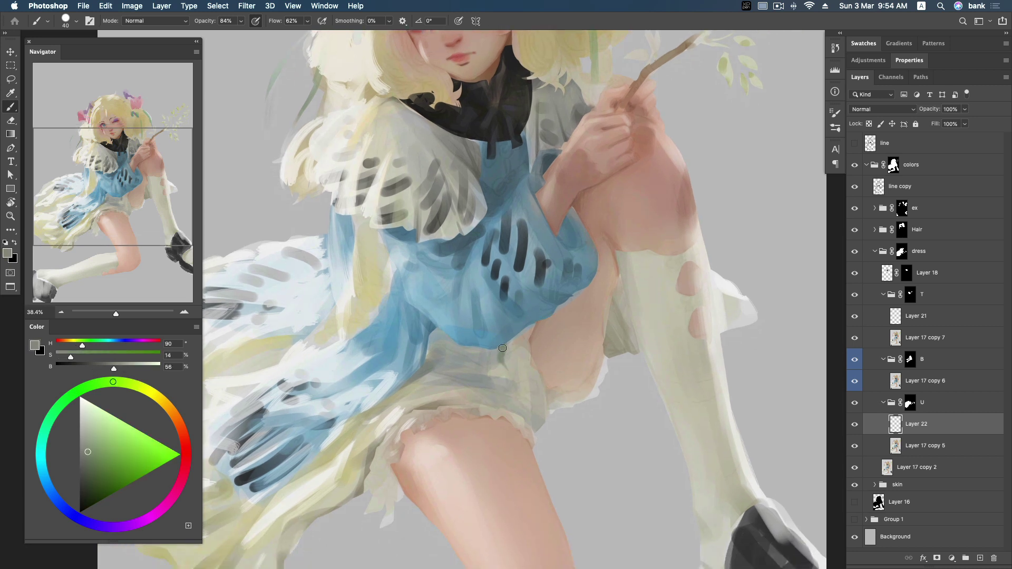
Step: Raise line copy's opacity to about 21% and darken the painting colour slightly
{"action": "left_click", "coordinate": [915, 186]}
{"action": "left_click", "coordinate": [965, 124]}
{"action": "left_click_drag", "start_coordinate": [964, 125], "coordinate": [968, 124]}
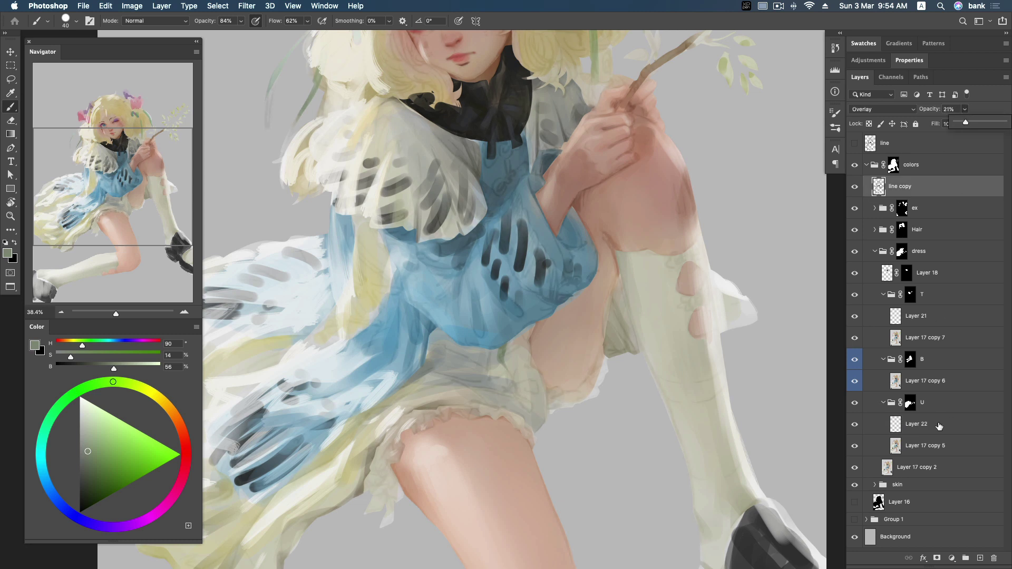
{"action": "left_click", "coordinate": [87, 460]}
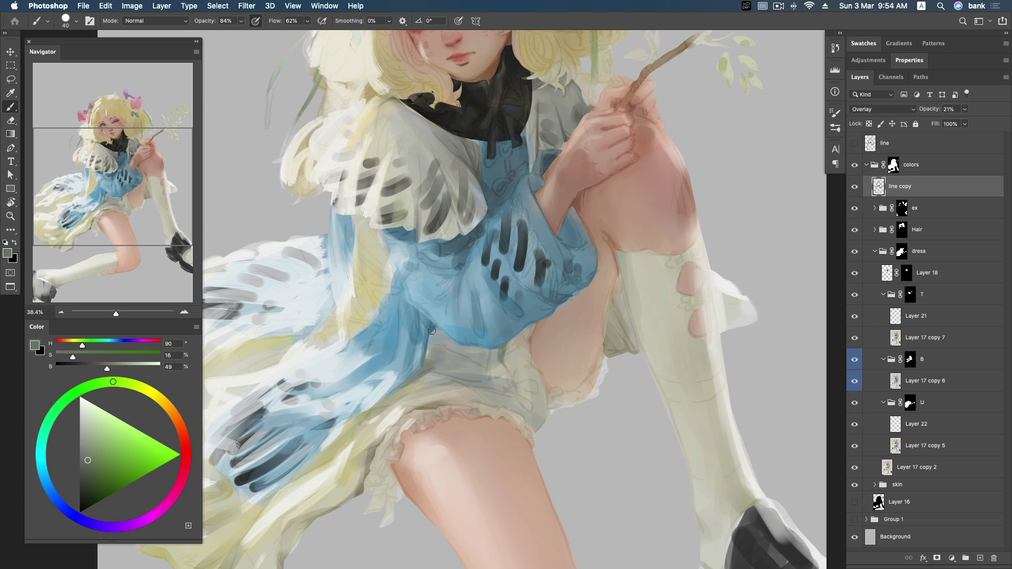
Step: Paint a grey-green shadow under the blue bodice on Layer 22, checking it without line art
{"action": "left_click", "coordinate": [937, 376]}
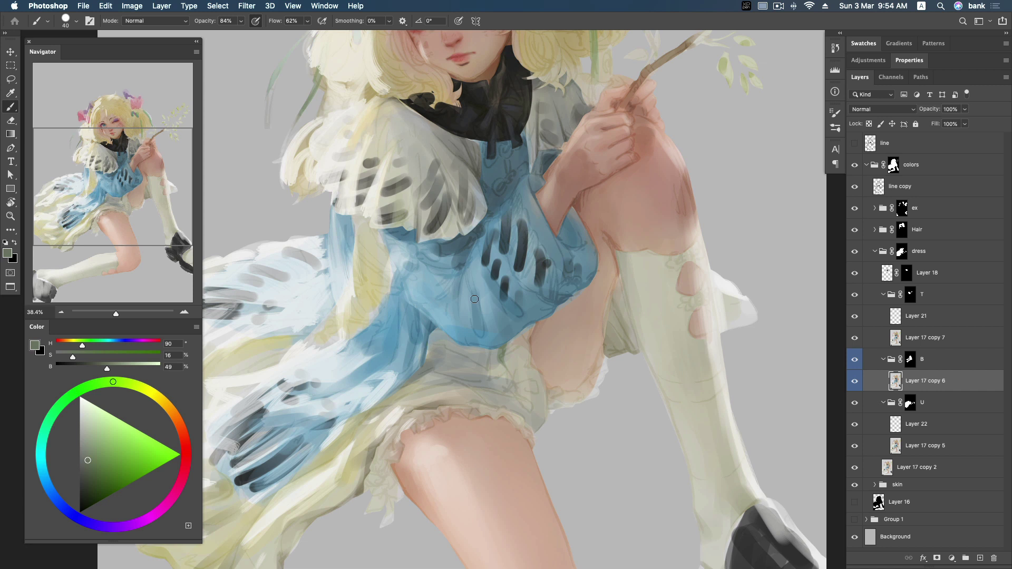
{"action": "left_click", "coordinate": [502, 345], "text": "super"}
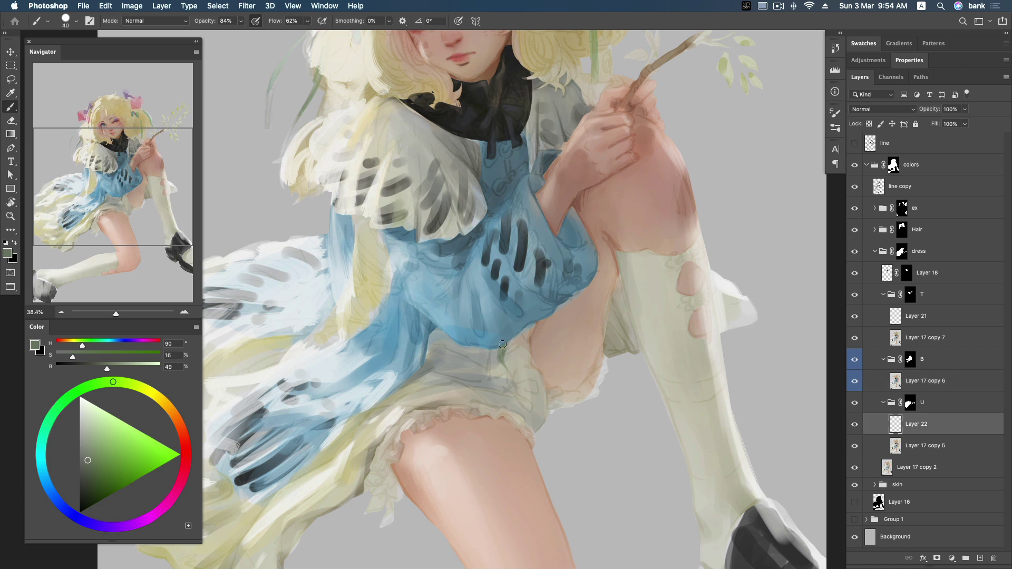
{"action": "left_click", "coordinate": [91, 469]}
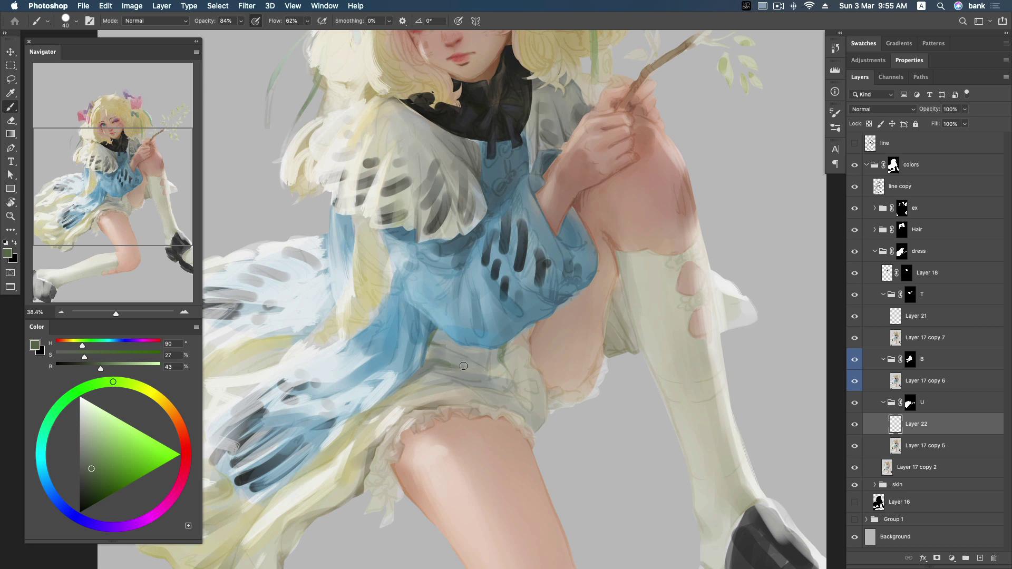
{"action": "left_click", "coordinate": [85, 469]}
{"action": "left_click_drag", "start_coordinate": [486, 369], "coordinate": [490, 347]}
{"action": "left_click", "coordinate": [855, 186]}
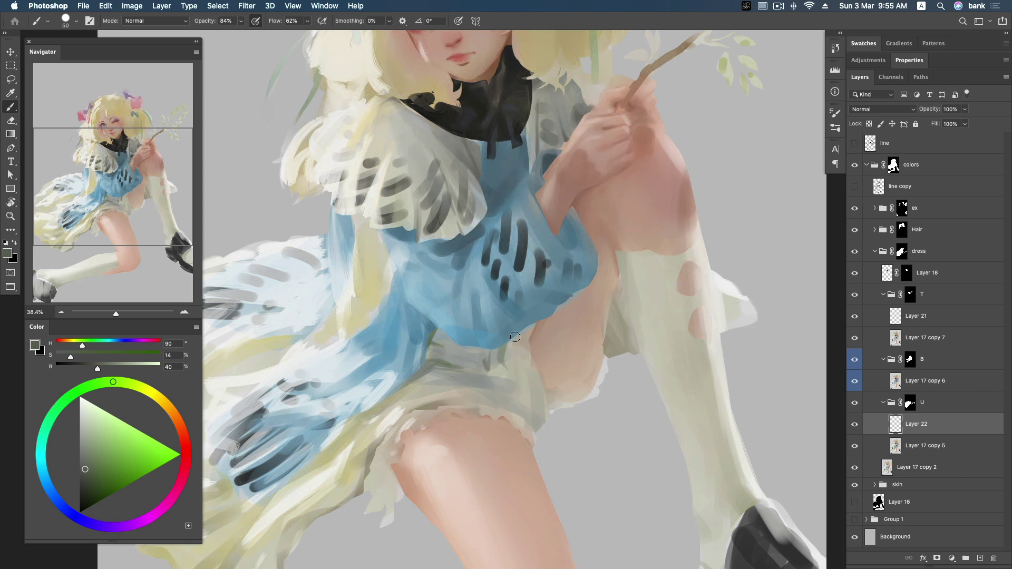
{"action": "left_click", "coordinate": [854, 190]}
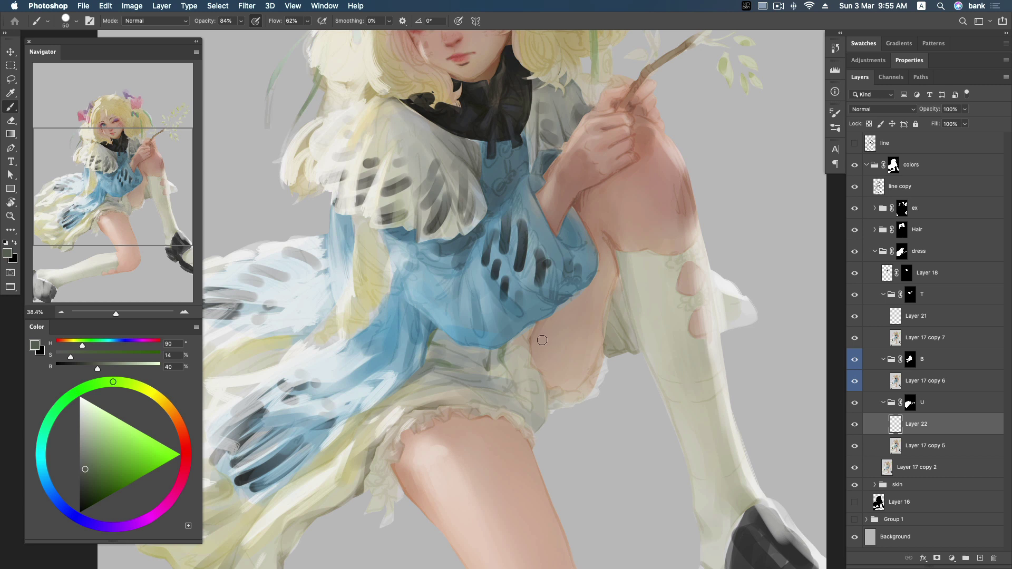
Step: With a smaller brush, paint fold shadows across the bloomers and resample their grey-green
{"action": "key", "text": "bracketleft"}
{"action": "left_click_drag", "start_coordinate": [520, 388], "coordinate": [542, 389]}
{"action": "left_click", "coordinate": [88, 469]}
{"action": "mouse_move", "coordinate": [542, 390]}
{"action": "left_mouse_down"}
{"action": "mouse_move", "coordinate": [485, 389]}
{"action": "mouse_move", "coordinate": [513, 383]}
{"action": "mouse_move", "coordinate": [510, 396]}
{"action": "mouse_move", "coordinate": [546, 410]}
{"action": "left_mouse_up"}
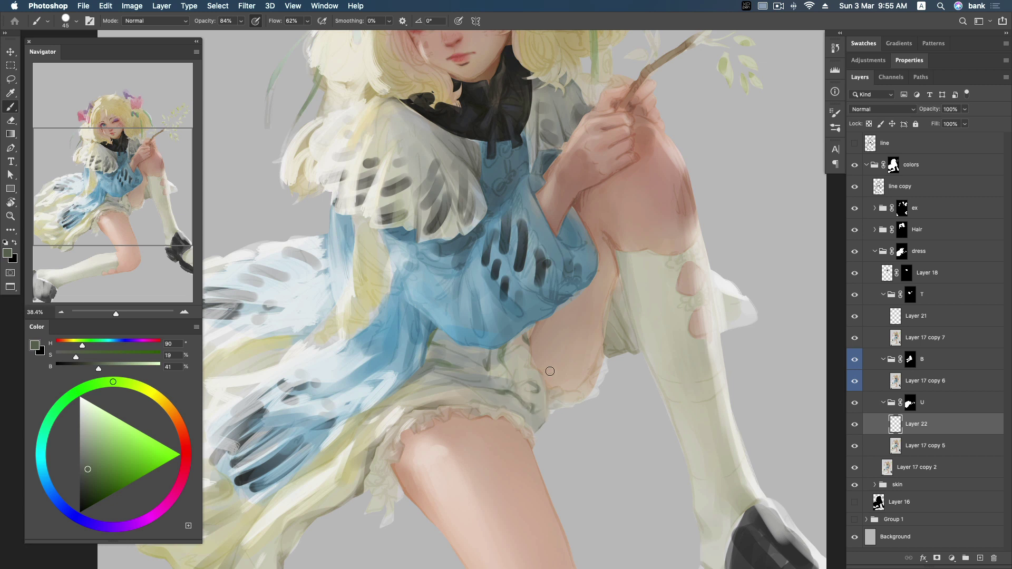
{"action": "left_click", "coordinate": [513, 369], "text": "alt"}
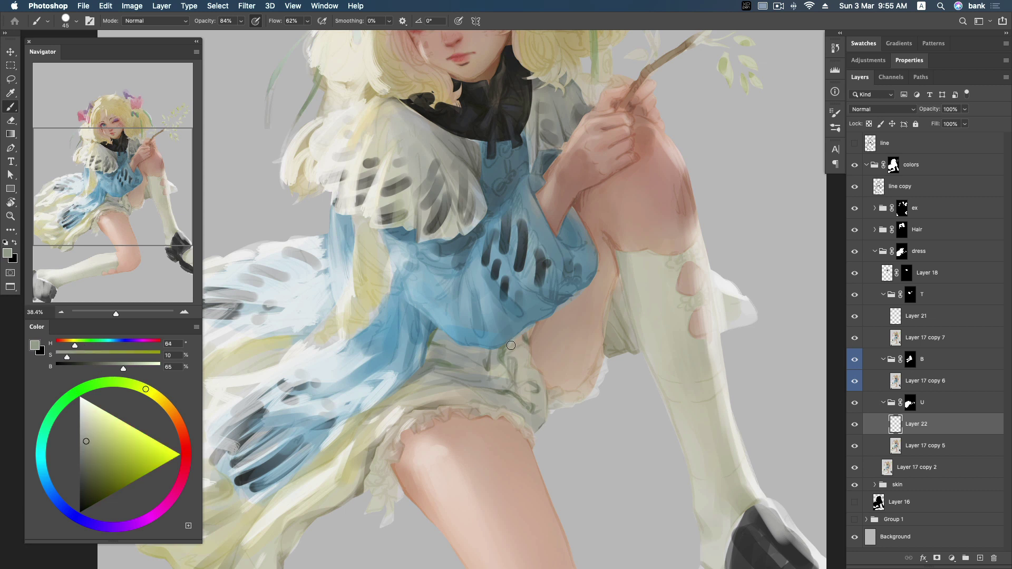
{"action": "left_click", "coordinate": [505, 353], "text": "alt"}
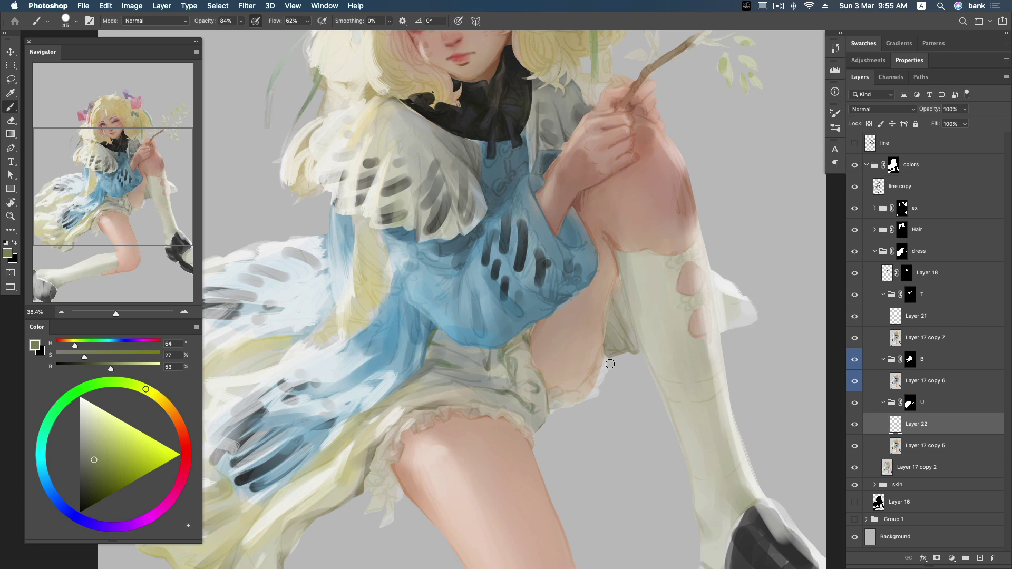
Step: Sample a yellowish skirt tone and paint light yellow strokes along the skirt edge
{"action": "scroll", "coordinate": [600, 375], "scroll_direction": "down", "scroll_amount": 1}
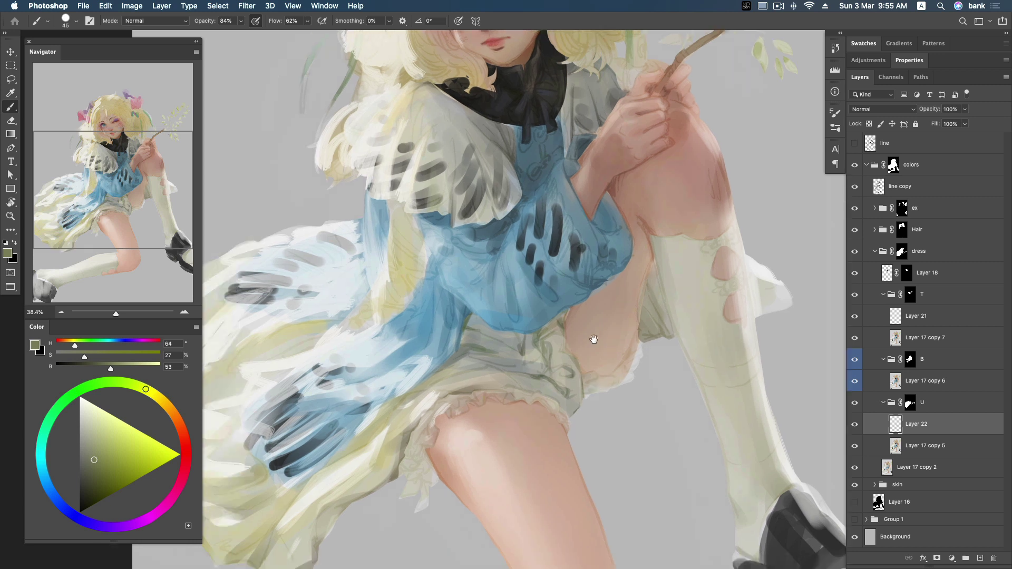
{"action": "scroll", "coordinate": [606, 382], "scroll_direction": "left", "scroll_amount": 3}
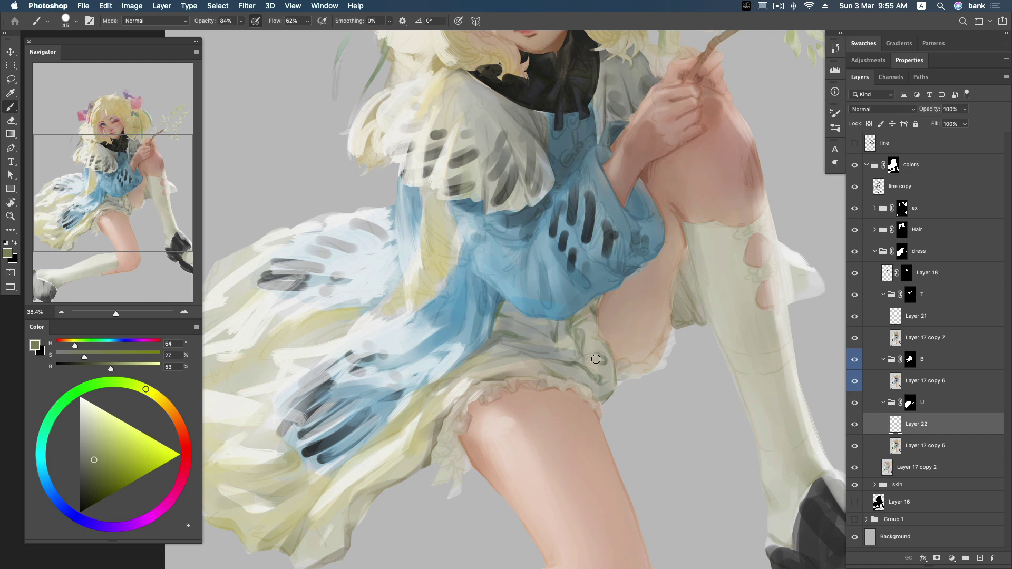
{"action": "left_click", "coordinate": [376, 390], "text": "alt"}
{"action": "scroll", "coordinate": [452, 375], "scroll_direction": "down", "scroll_amount": 3}
{"action": "left_click", "coordinate": [343, 388], "text": "alt"}
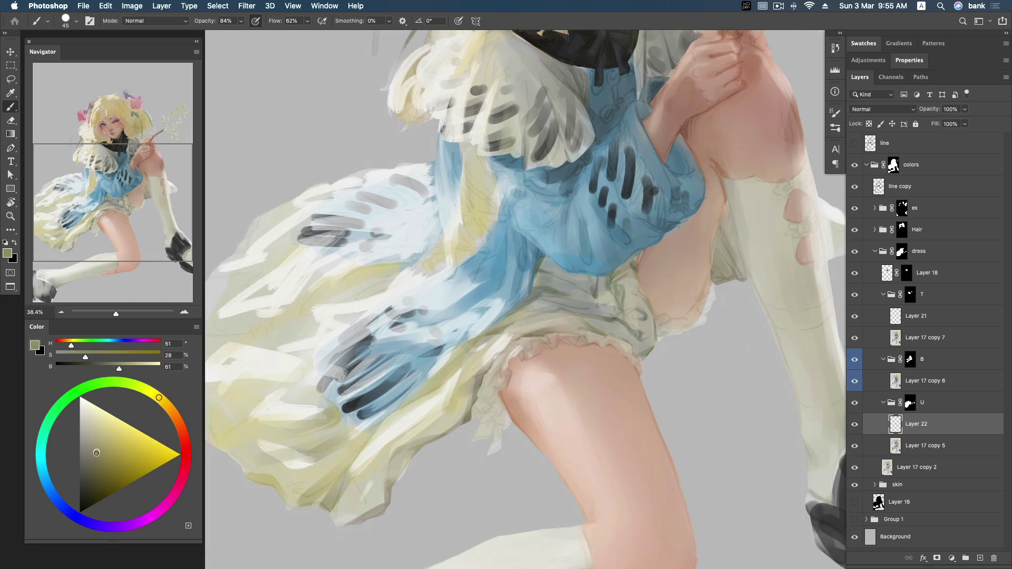
{"action": "left_click_drag", "start_coordinate": [480, 337], "coordinate": [458, 372]}
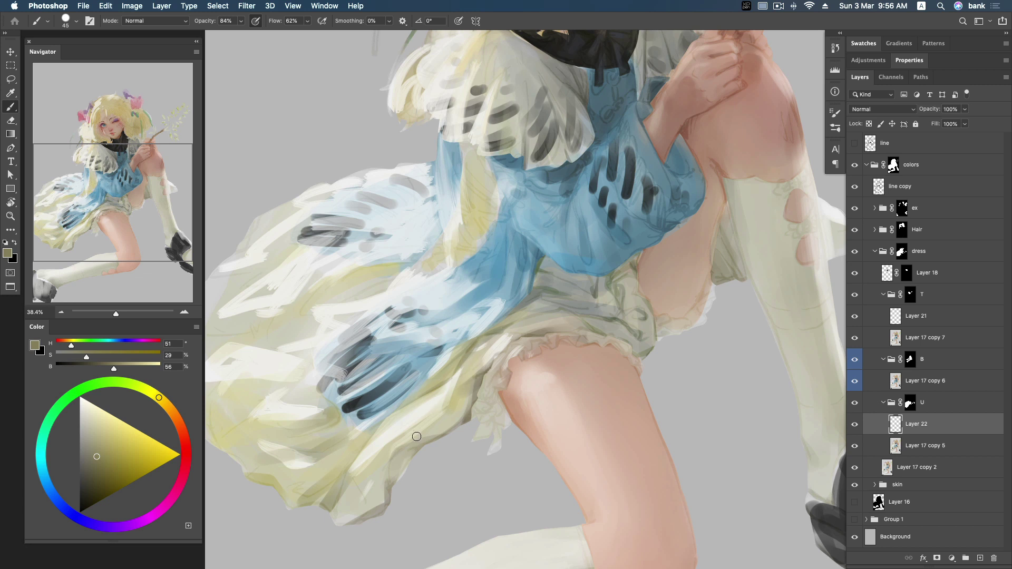
Step: Paint a dark fold stroke on the dress, then cover it with lighter tan
{"action": "scroll", "coordinate": [413, 440], "scroll_direction": "down", "scroll_amount": 3}
{"action": "left_click", "coordinate": [445, 410], "text": "alt"}
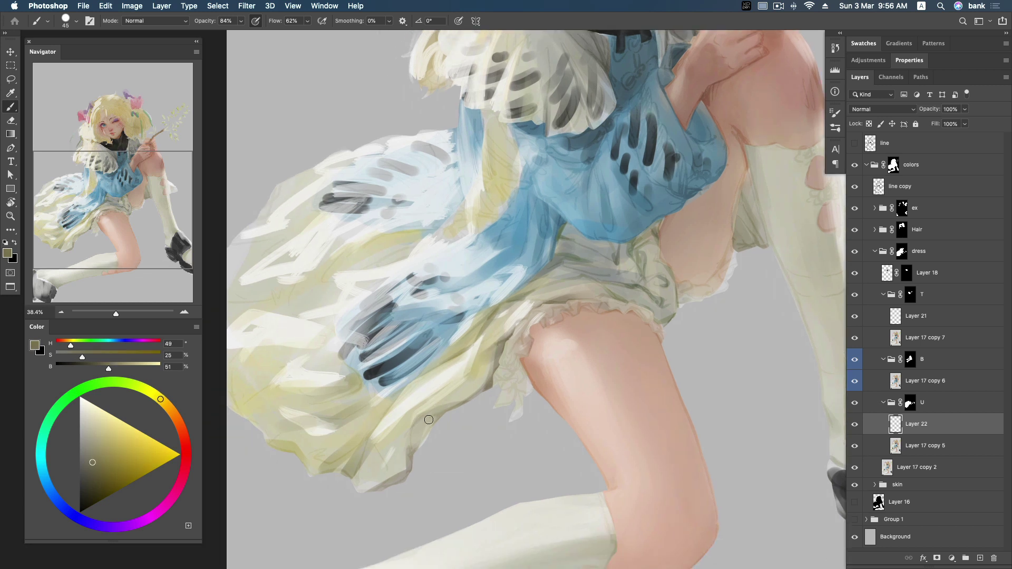
{"action": "left_click", "coordinate": [461, 353], "text": "alt"}
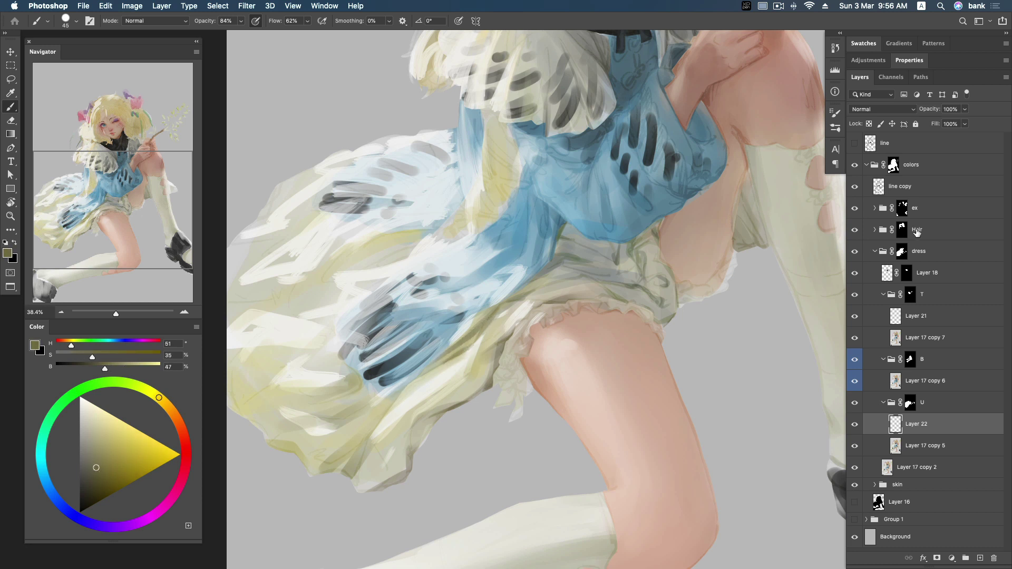
{"action": "left_click_drag", "start_coordinate": [375, 395], "coordinate": [386, 407]}
{"action": "left_click", "coordinate": [383, 390], "text": "alt"}
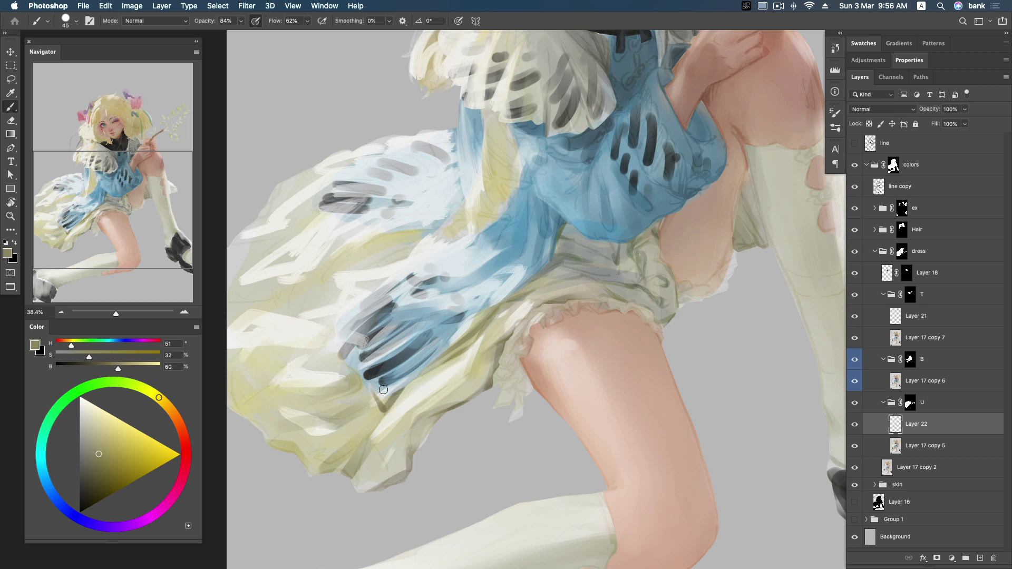
{"action": "left_click_drag", "start_coordinate": [353, 368], "coordinate": [380, 408]}
Step: Darken the skirt crease and repaint the lower-left skirt with darker olive folds
{"action": "scroll", "coordinate": [377, 421], "scroll_direction": "down", "scroll_amount": 2}
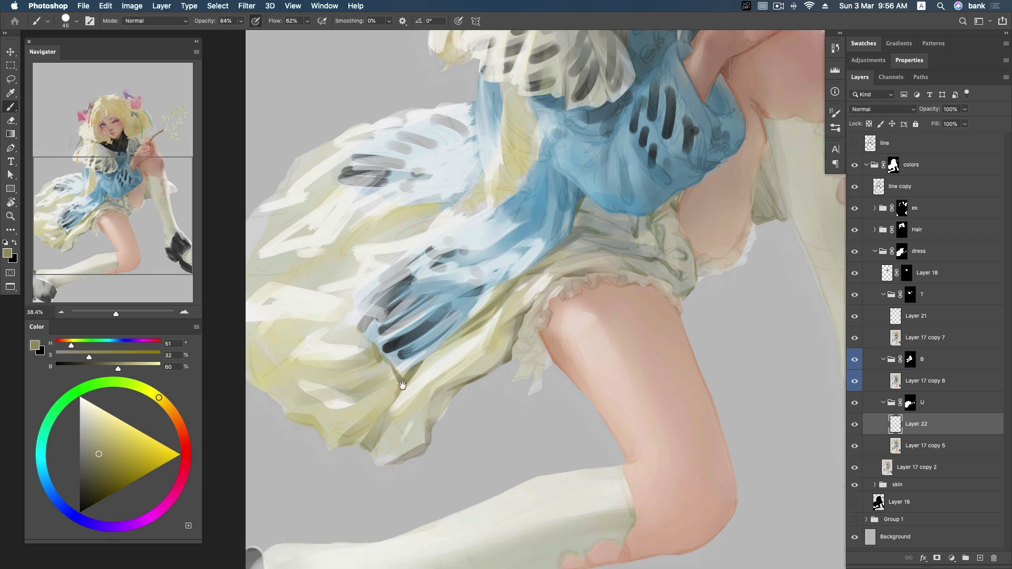
{"action": "left_click_drag", "start_coordinate": [378, 419], "coordinate": [403, 389]}
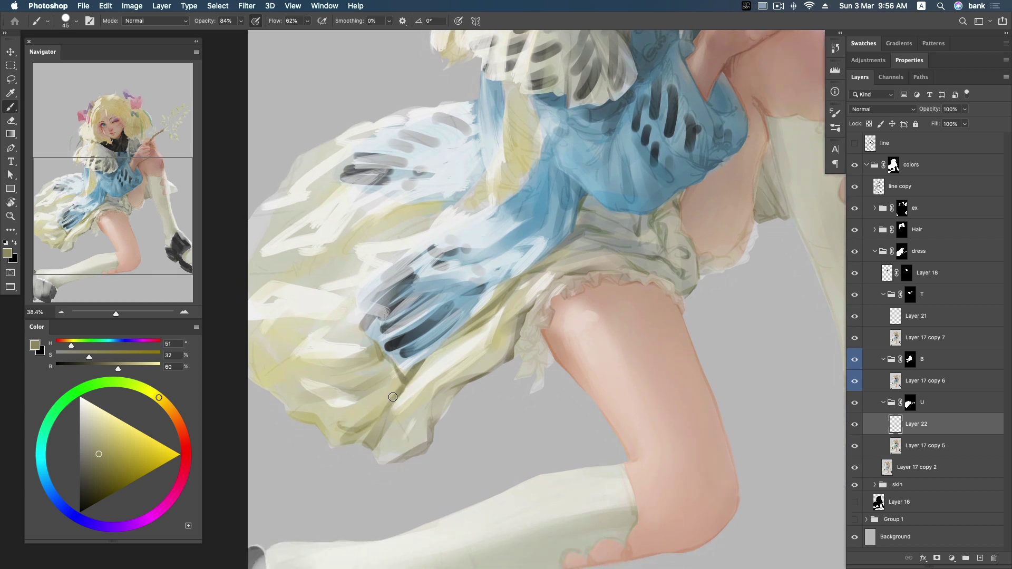
{"action": "left_click", "coordinate": [403, 386], "text": "alt"}
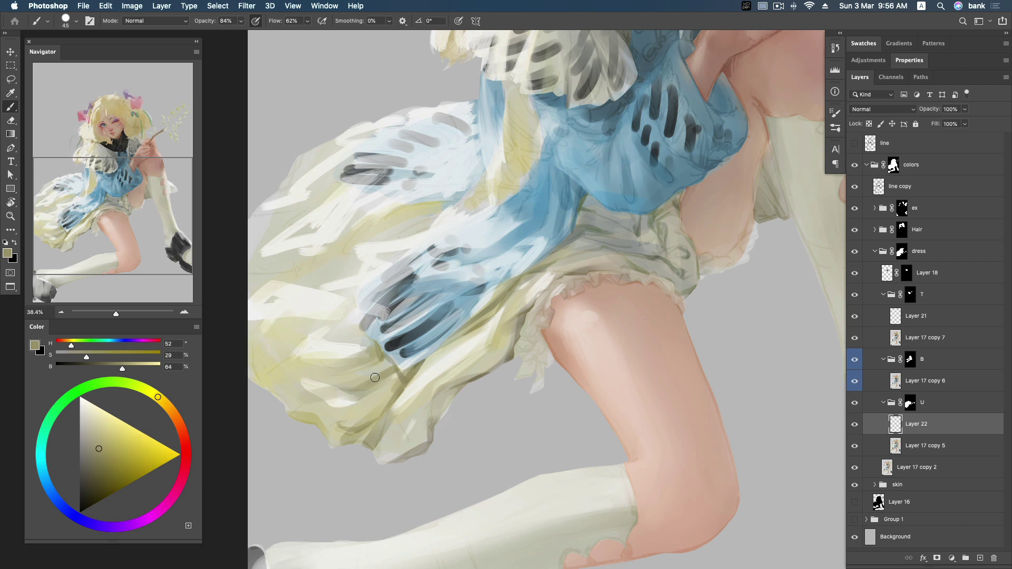
{"action": "mouse_move", "coordinate": [306, 354]}
{"action": "left_mouse_down"}
{"action": "mouse_move", "coordinate": [340, 355]}
{"action": "mouse_move", "coordinate": [330, 372]}
{"action": "mouse_move", "coordinate": [348, 372]}
{"action": "mouse_move", "coordinate": [308, 363]}
{"action": "mouse_move", "coordinate": [332, 348]}
{"action": "mouse_move", "coordinate": [305, 355]}
{"action": "mouse_move", "coordinate": [350, 362]}
{"action": "left_mouse_up"}
{"action": "left_click", "coordinate": [328, 342], "text": "alt"}
{"action": "left_click", "coordinate": [331, 370], "text": "alt"}
{"action": "left_click", "coordinate": [321, 348], "text": "alt"}
{"action": "left_click", "coordinate": [322, 349], "text": "alt"}
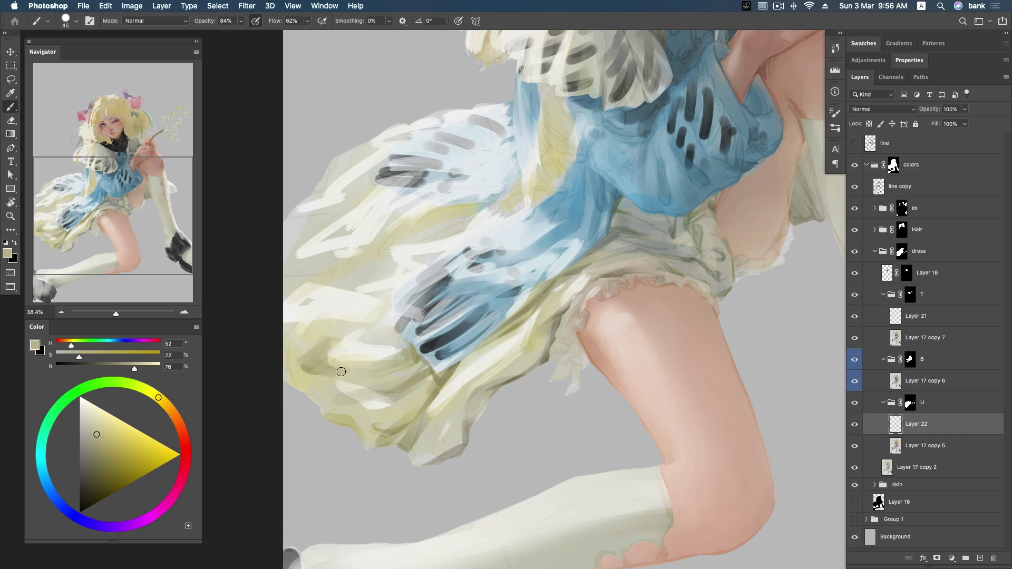
Step: Reshape the lower-left skirt edge with grey strokes and add a faint olive mark
{"action": "left_click", "coordinate": [300, 374], "text": "alt"}
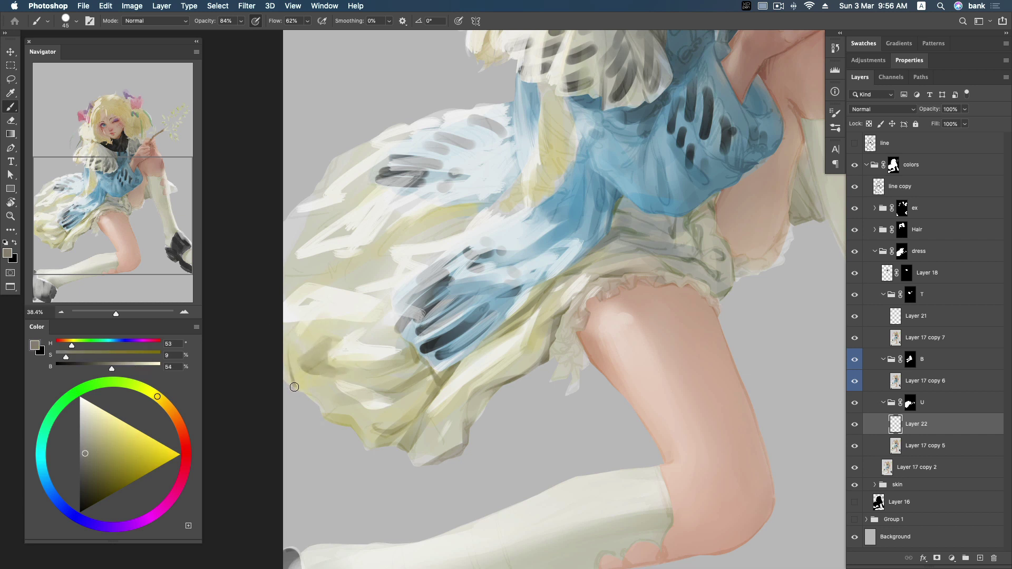
{"action": "left_click_drag", "start_coordinate": [331, 419], "coordinate": [383, 449]}
{"action": "scroll", "coordinate": [411, 324], "scroll_direction": "up", "scroll_amount": 2}
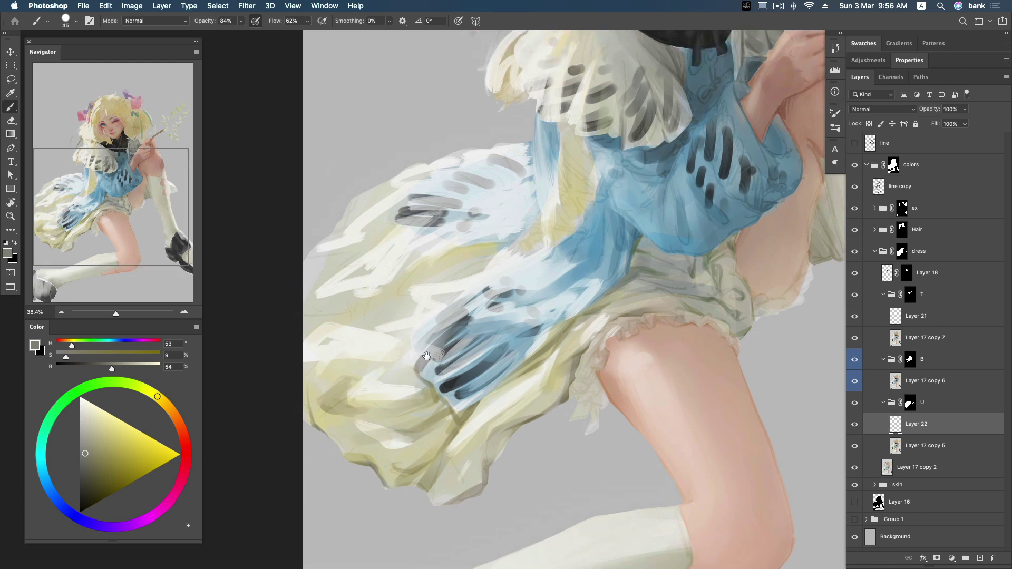
{"action": "left_click", "coordinate": [365, 311], "text": "alt"}
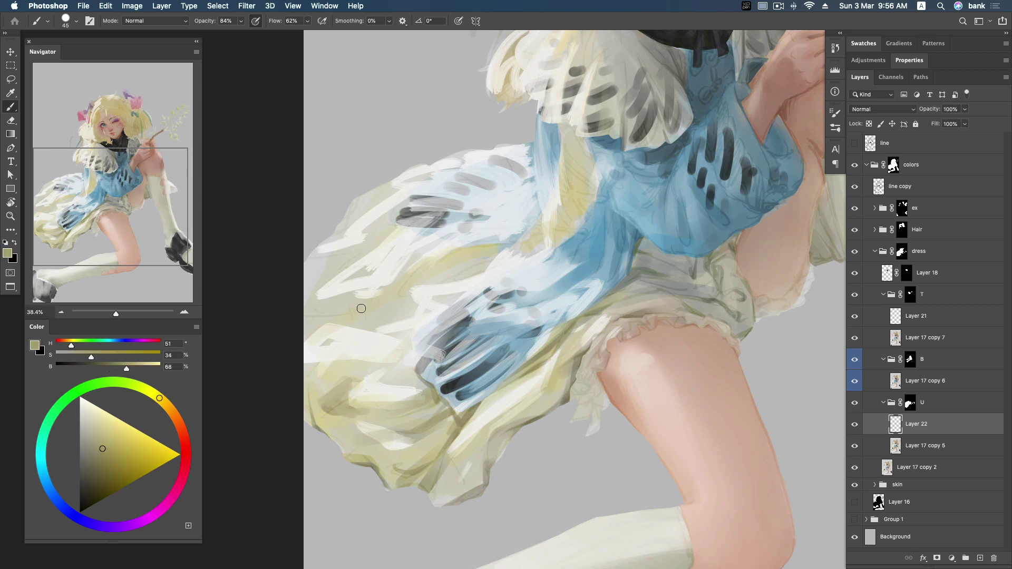
{"action": "left_click_drag", "start_coordinate": [365, 300], "coordinate": [363, 316]}
Step: Paint a faint saturated-olive stroke across the dress and darken the paint colour slightly
{"action": "scroll", "coordinate": [418, 271], "scroll_direction": "up", "scroll_amount": 3}
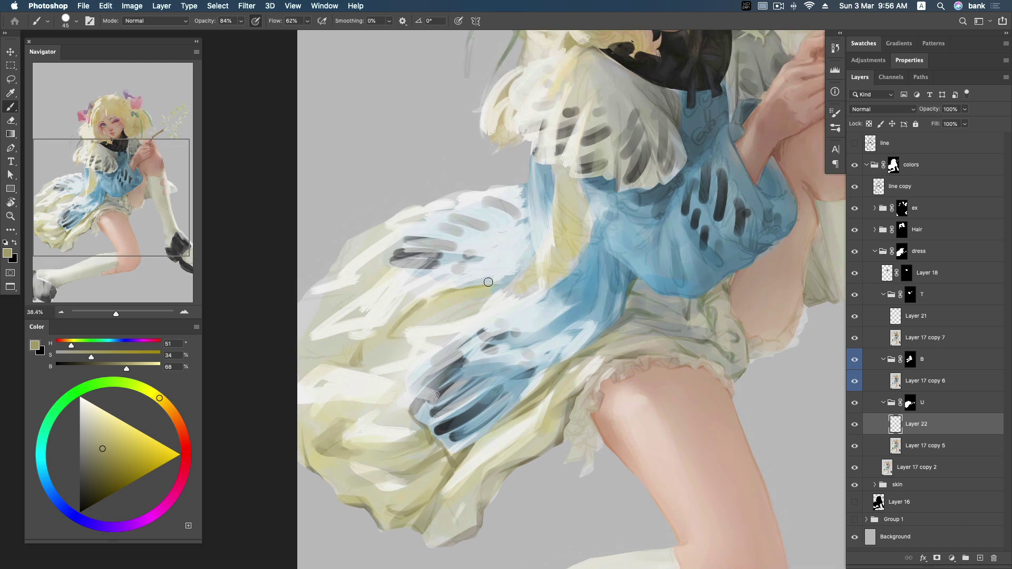
{"action": "left_click", "coordinate": [110, 458]}
{"action": "left_click_drag", "start_coordinate": [443, 292], "coordinate": [519, 279]}
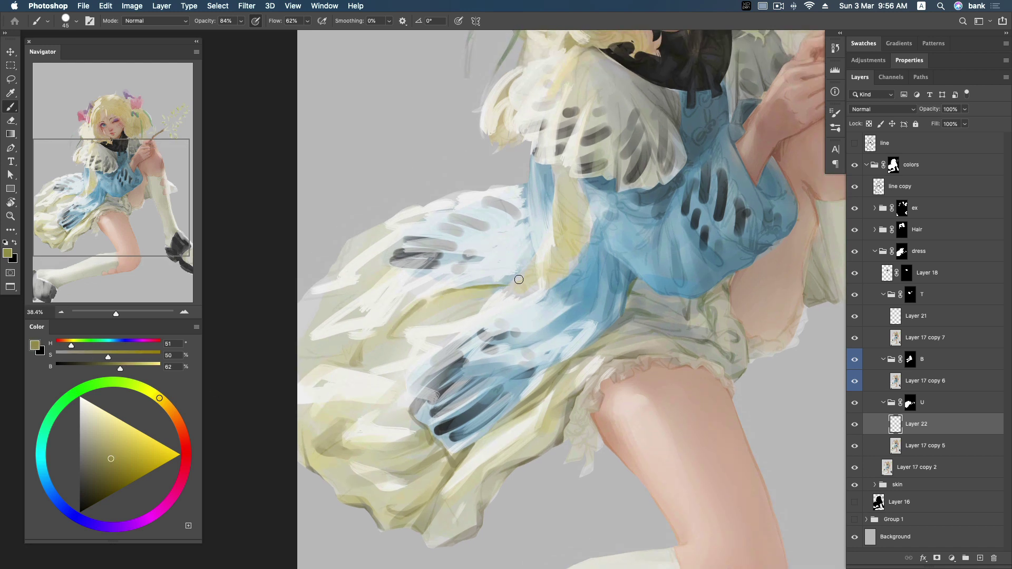
{"action": "scroll", "coordinate": [587, 249], "scroll_direction": "up", "scroll_amount": 3}
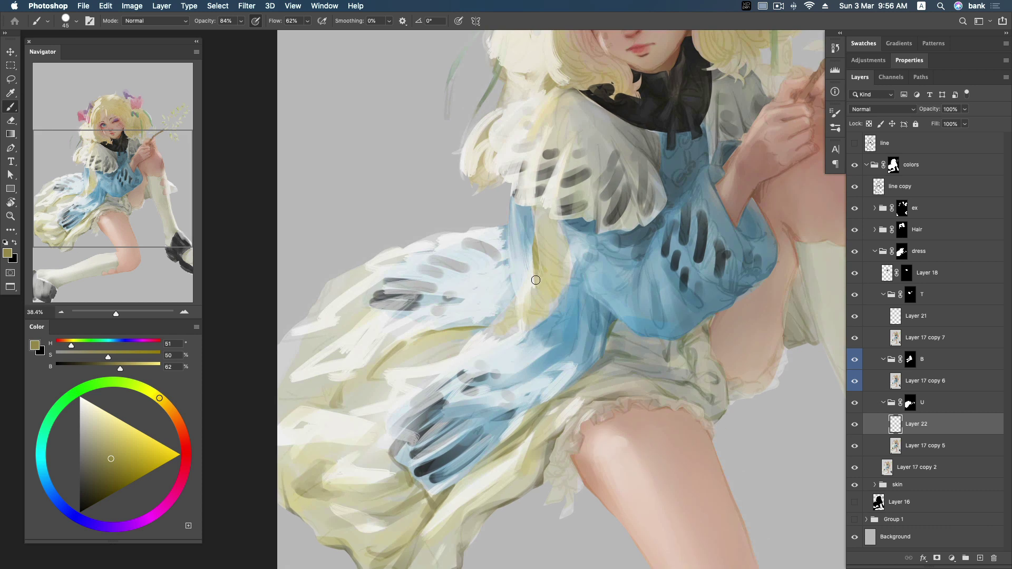
{"action": "left_click", "coordinate": [104, 468]}
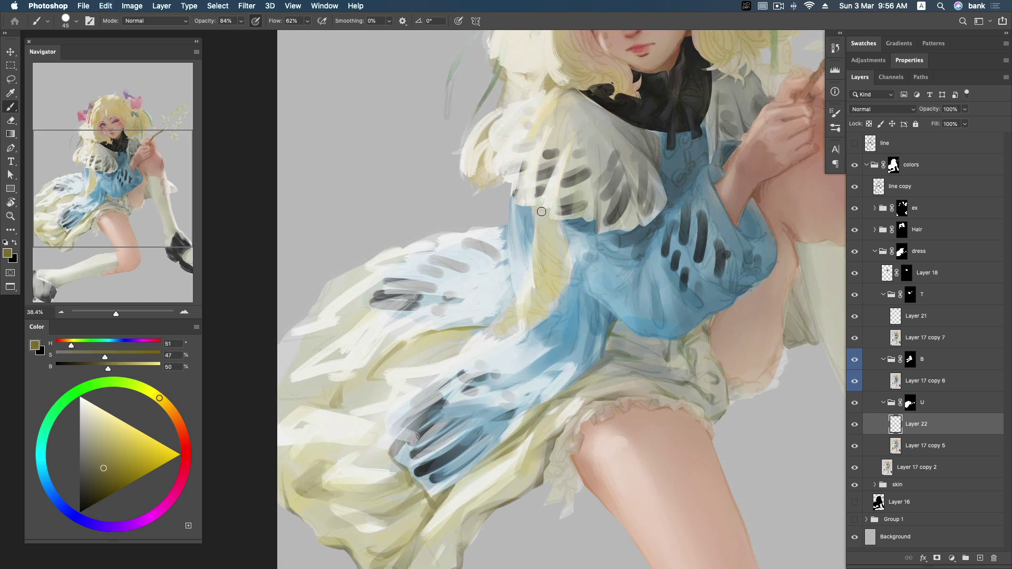
{"action": "left_click", "coordinate": [854, 143]}
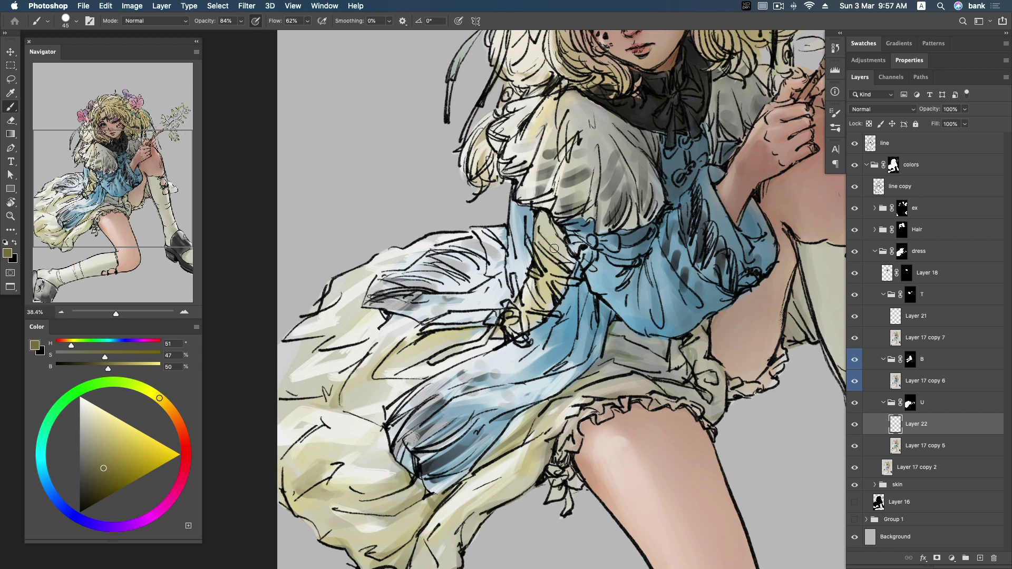
{"action": "left_click", "coordinate": [855, 142]}
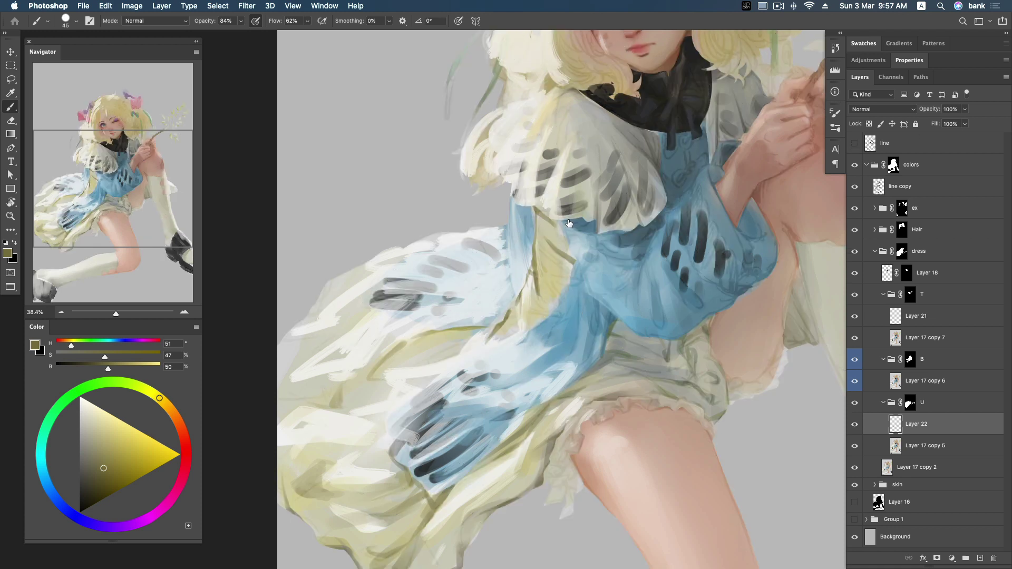
Step: Paint a yellow stroke and a darker olive fold across the dress, checking against the line art
{"action": "mouse_move", "coordinate": [541, 264]}
{"action": "left_mouse_down"}
{"action": "mouse_move", "coordinate": [551, 289]}
{"action": "mouse_move", "coordinate": [563, 270]}
{"action": "left_mouse_up"}
{"action": "left_click", "coordinate": [541, 274], "text": "alt"}
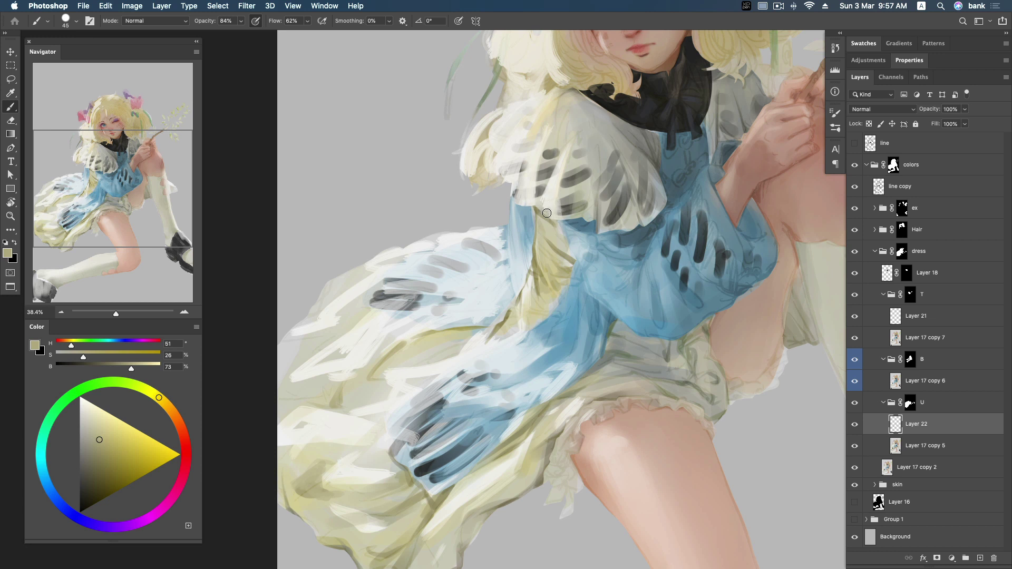
{"action": "left_click", "coordinate": [560, 251], "text": "alt"}
{"action": "left_click", "coordinate": [566, 251], "text": "alt"}
{"action": "mouse_move", "coordinate": [468, 329]}
{"action": "left_mouse_down"}
{"action": "mouse_move", "coordinate": [466, 340]}
{"action": "mouse_move", "coordinate": [480, 341]}
{"action": "left_mouse_up"}
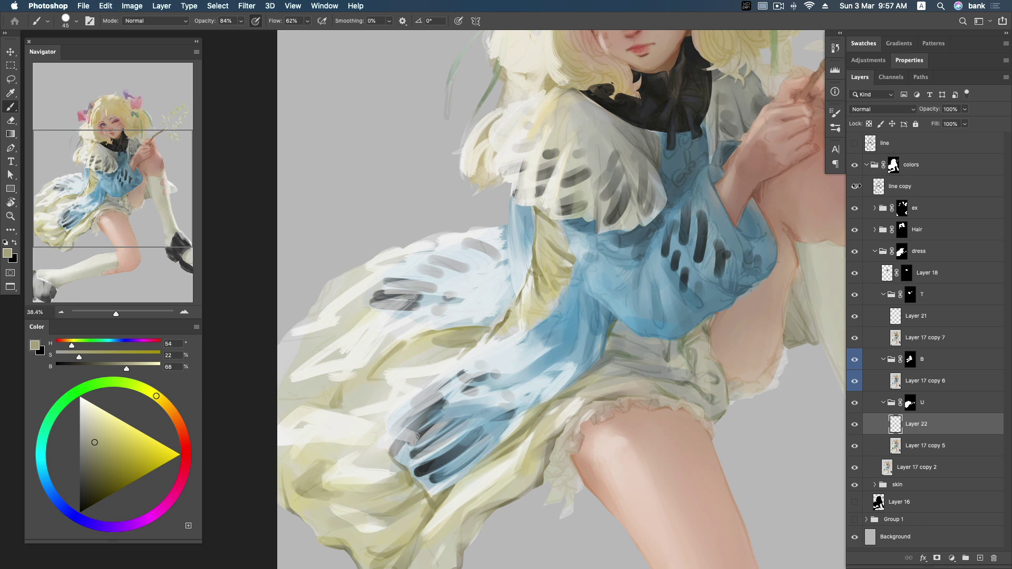
{"action": "left_click", "coordinate": [855, 144]}
{"action": "left_click", "coordinate": [854, 144]}
{"action": "left_click_drag", "start_coordinate": [493, 337], "coordinate": [519, 332]}
Step: Sample pale cream, near-white and cream-yellow tones from the upper skirt
{"action": "left_click", "coordinate": [512, 330], "text": "alt"}
{"action": "left_click", "coordinate": [460, 345], "text": "alt"}
{"action": "left_click_drag", "start_coordinate": [429, 352], "coordinate": [493, 307]}
{"action": "left_click", "coordinate": [413, 352], "text": "alt"}
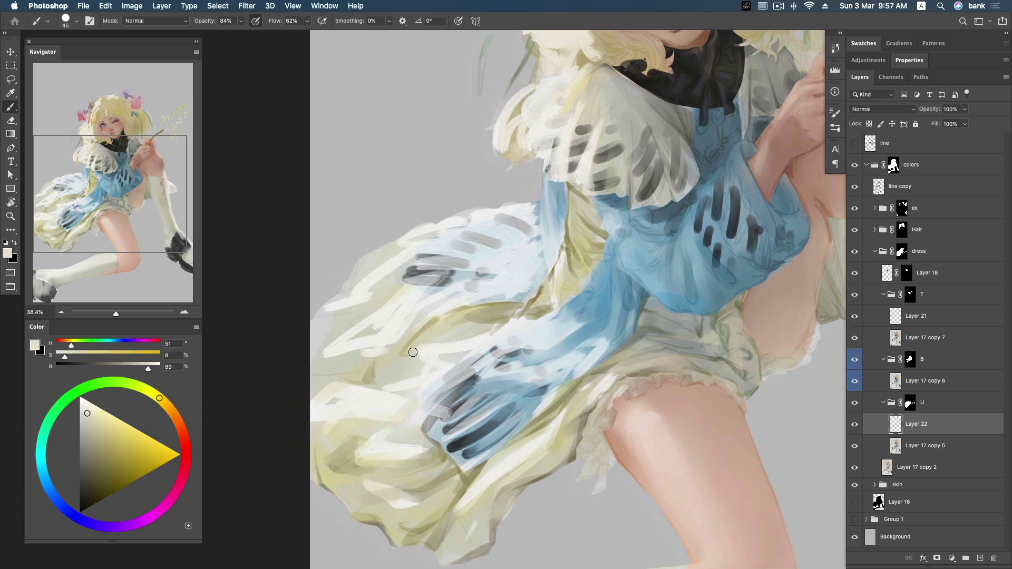
{"action": "left_click", "coordinate": [479, 340], "text": "alt"}
{"action": "left_click", "coordinate": [476, 314], "text": "alt"}
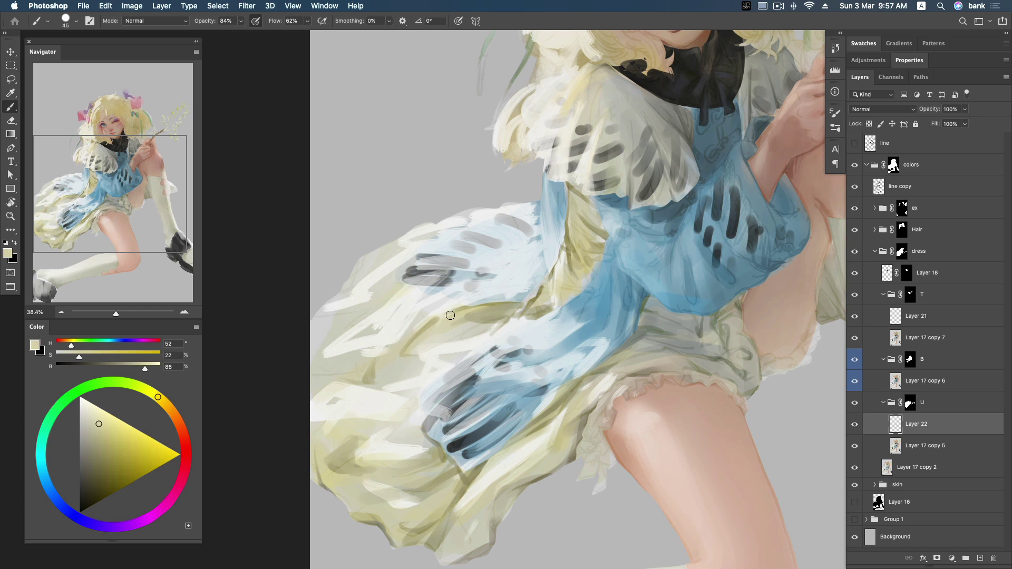
{"action": "left_click", "coordinate": [421, 321], "text": "alt"}
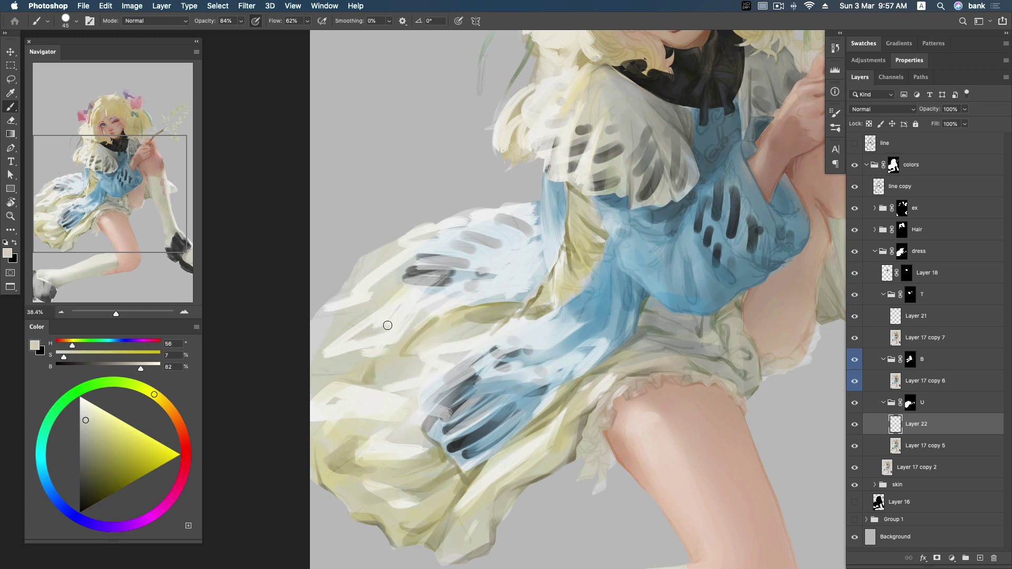
Step: Paint pale yellow-white strokes along the skirt's left edge
{"action": "scroll", "coordinate": [432, 295], "scroll_direction": "left", "scroll_amount": 3}
{"action": "left_click", "coordinate": [427, 332], "text": "alt"}
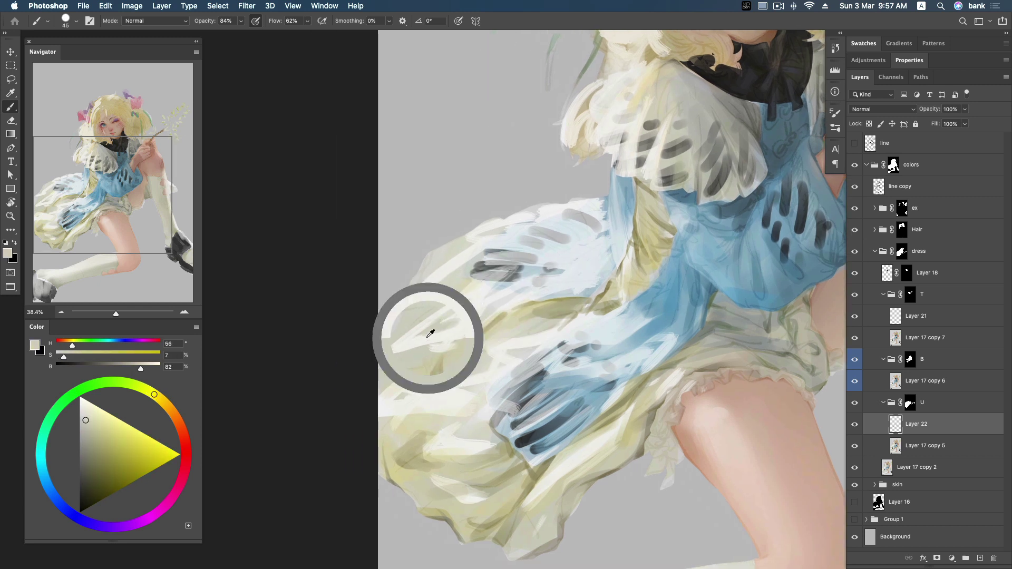
{"action": "left_click", "coordinate": [453, 290], "text": "alt"}
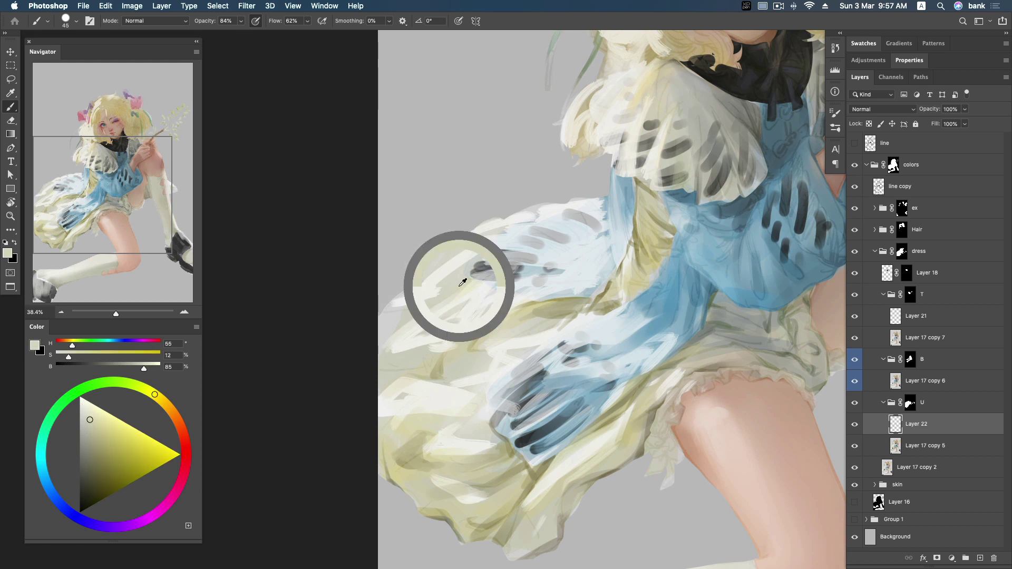
{"action": "left_click", "coordinate": [436, 287], "text": "alt"}
{"action": "left_click", "coordinate": [456, 269], "text": "alt"}
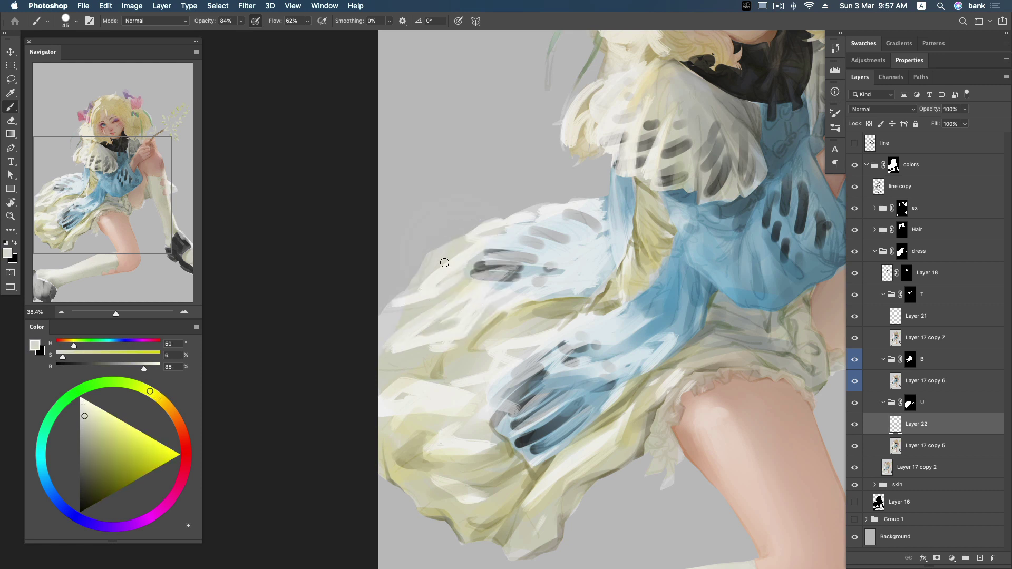
{"action": "left_click", "coordinate": [477, 250], "text": "alt"}
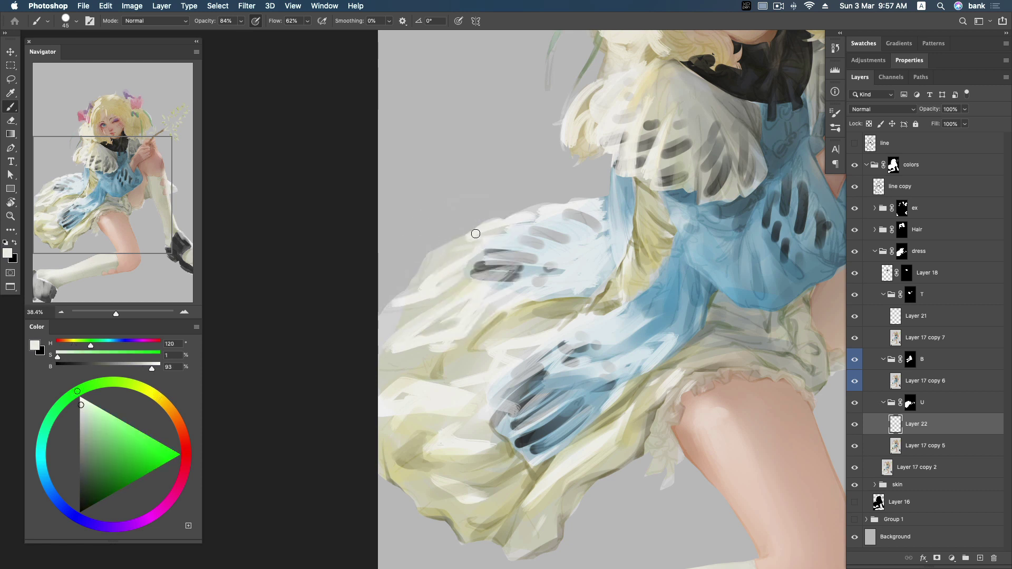
{"action": "left_click", "coordinate": [414, 270], "text": "alt"}
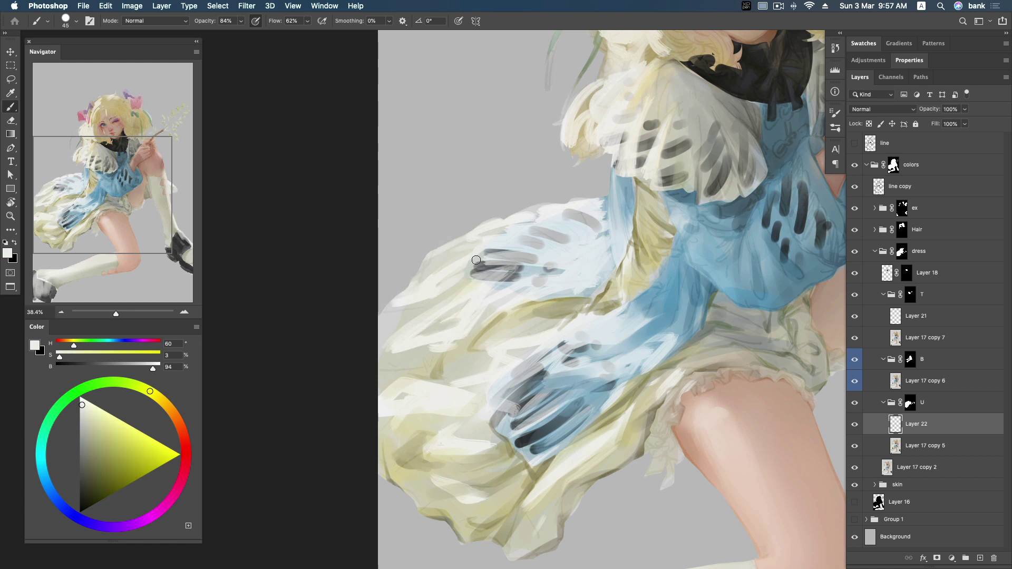
{"action": "left_click_drag", "start_coordinate": [418, 295], "coordinate": [398, 303]}
{"action": "left_click_drag", "start_coordinate": [394, 347], "coordinate": [381, 369]}
Step: Sample whites, pale yellows and grey-creams across the skirt's left side
{"action": "left_click", "coordinate": [430, 348], "text": "alt"}
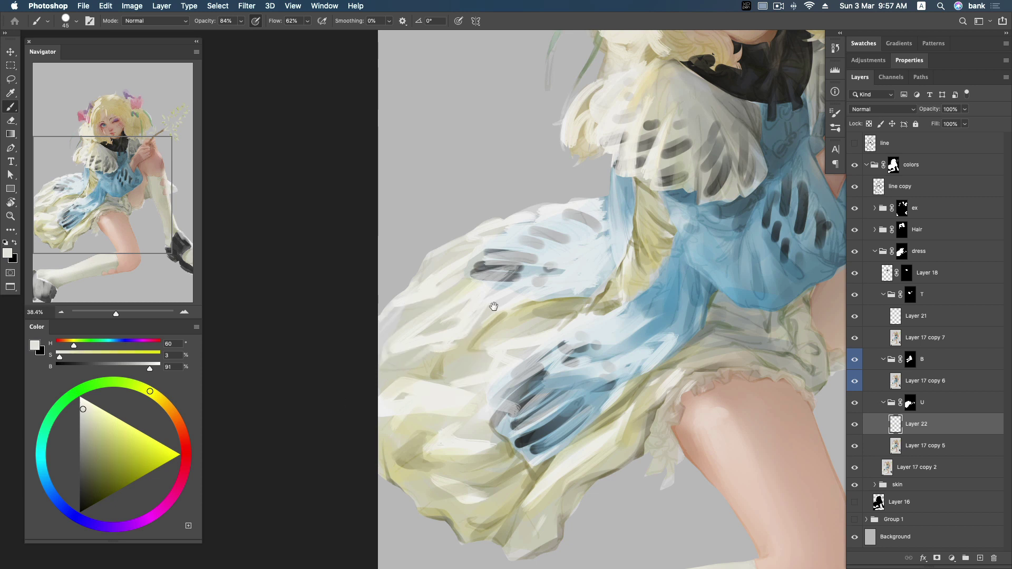
{"action": "left_click_drag", "start_coordinate": [494, 306], "coordinate": [526, 270]}
{"action": "left_click", "coordinate": [481, 318], "text": "alt"}
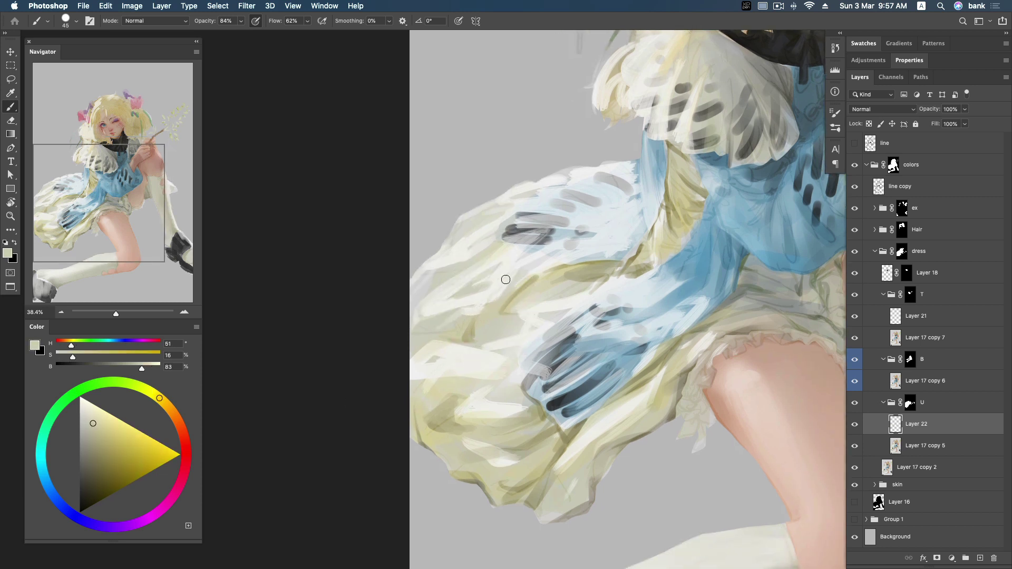
{"action": "left_click", "coordinate": [445, 322], "text": "alt"}
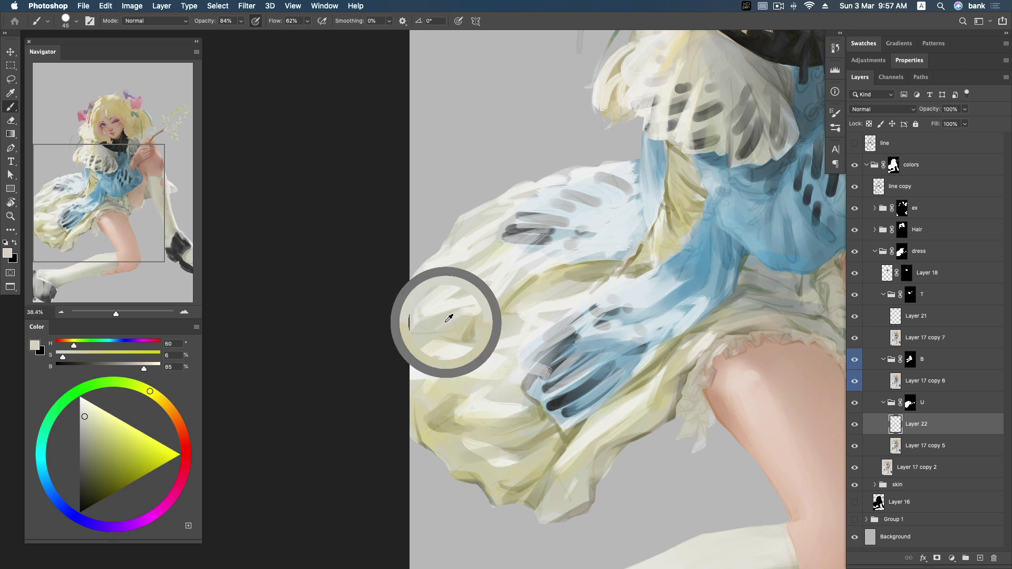
{"action": "left_click", "coordinate": [464, 342], "text": "alt"}
{"action": "left_click", "coordinate": [425, 379], "text": "alt"}
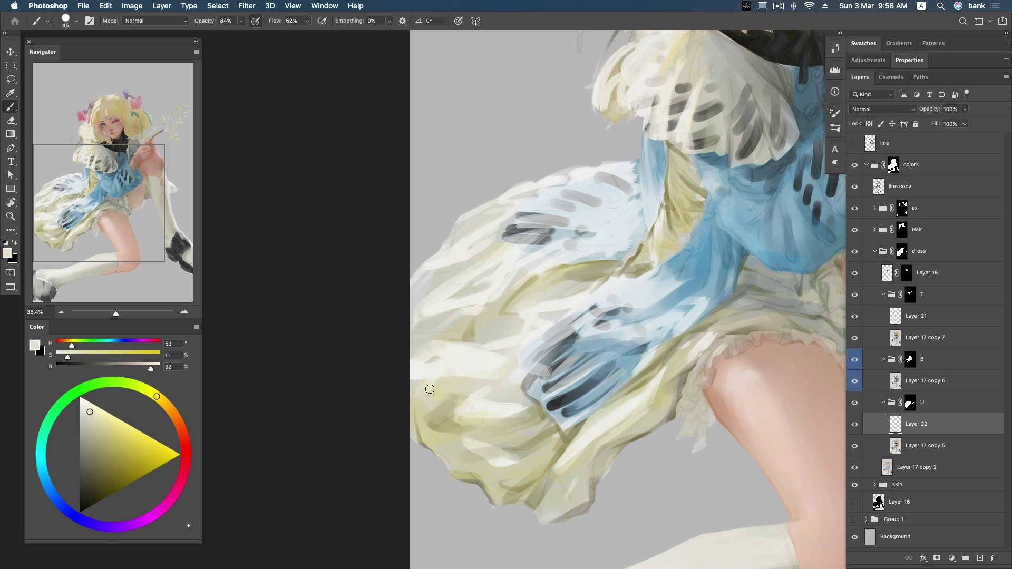
{"action": "left_click", "coordinate": [505, 361], "text": "alt"}
{"action": "left_click", "coordinate": [528, 311], "text": "alt"}
{"action": "left_click", "coordinate": [538, 258], "text": "alt"}
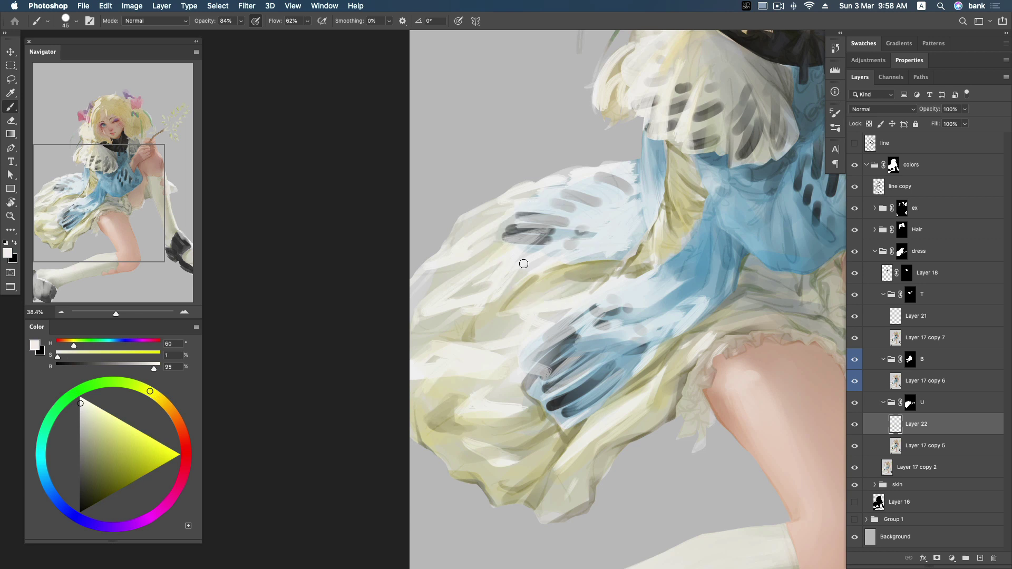
{"action": "left_click", "coordinate": [540, 275], "text": "alt"}
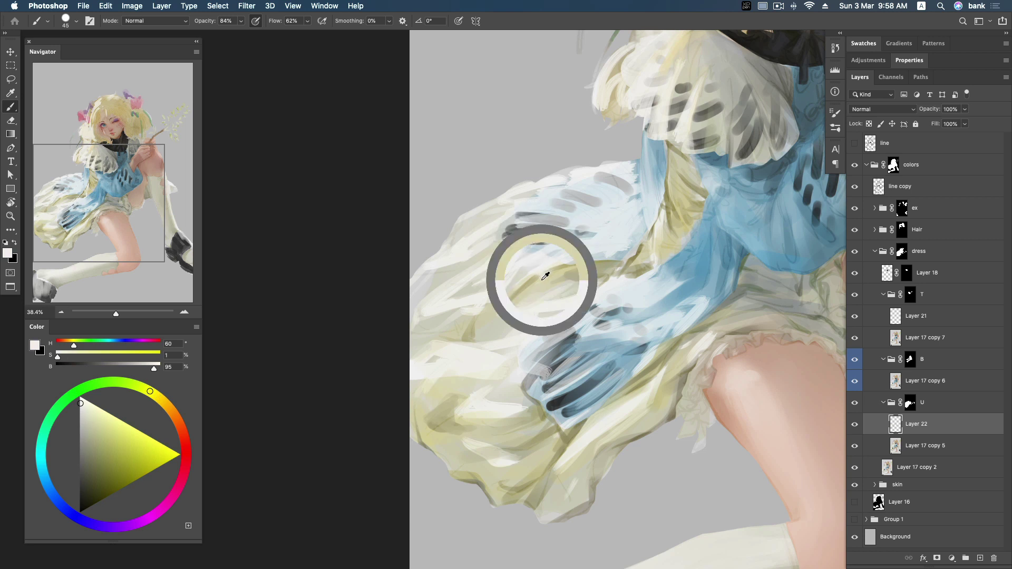
{"action": "left_click", "coordinate": [485, 258], "text": "alt"}
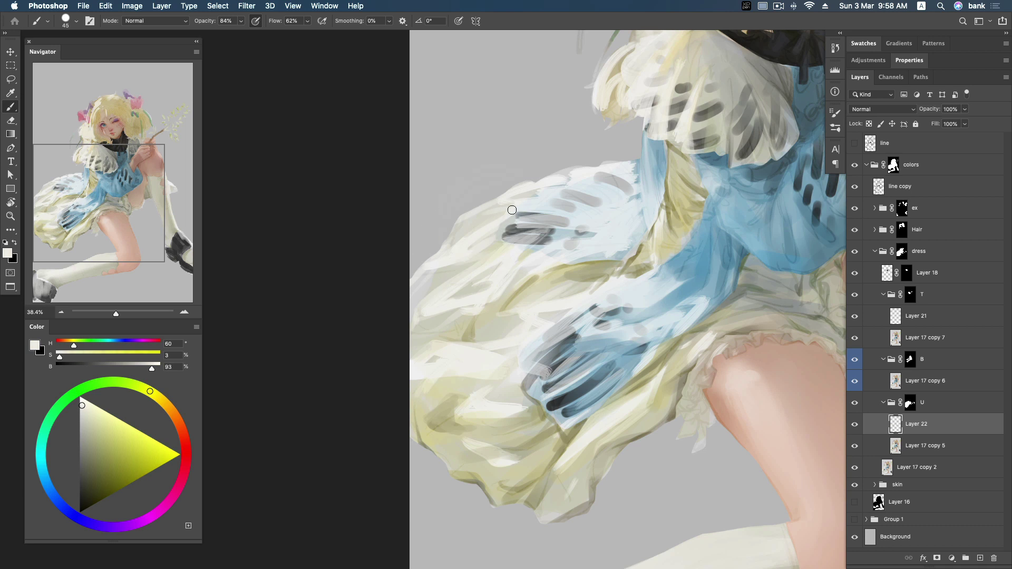
Step: Pick the pale cream highlight from the upper skirt after comparing nearby whites
{"action": "scroll", "coordinate": [509, 232], "scroll_direction": "up", "scroll_amount": 3}
{"action": "left_click", "coordinate": [510, 235], "text": "alt"}
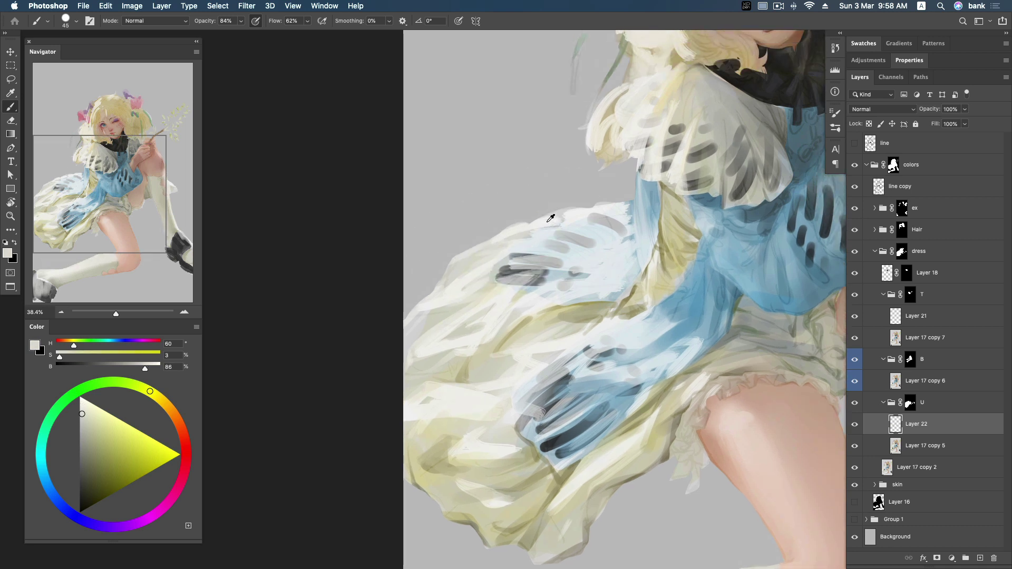
{"action": "left_click", "coordinate": [548, 217], "text": "alt"}
{"action": "left_click", "coordinate": [558, 224], "text": "alt"}
{"action": "left_click", "coordinate": [508, 233], "text": "alt"}
{"action": "left_click", "coordinate": [474, 251], "text": "alt"}
{"action": "left_click", "coordinate": [453, 268], "text": "alt"}
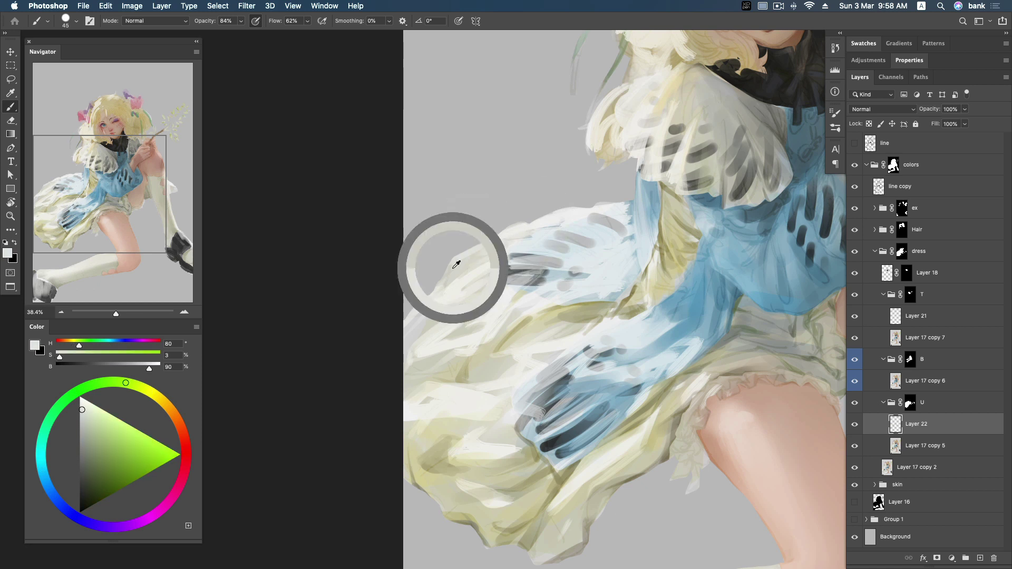
{"action": "left_click", "coordinate": [466, 257], "text": "alt"}
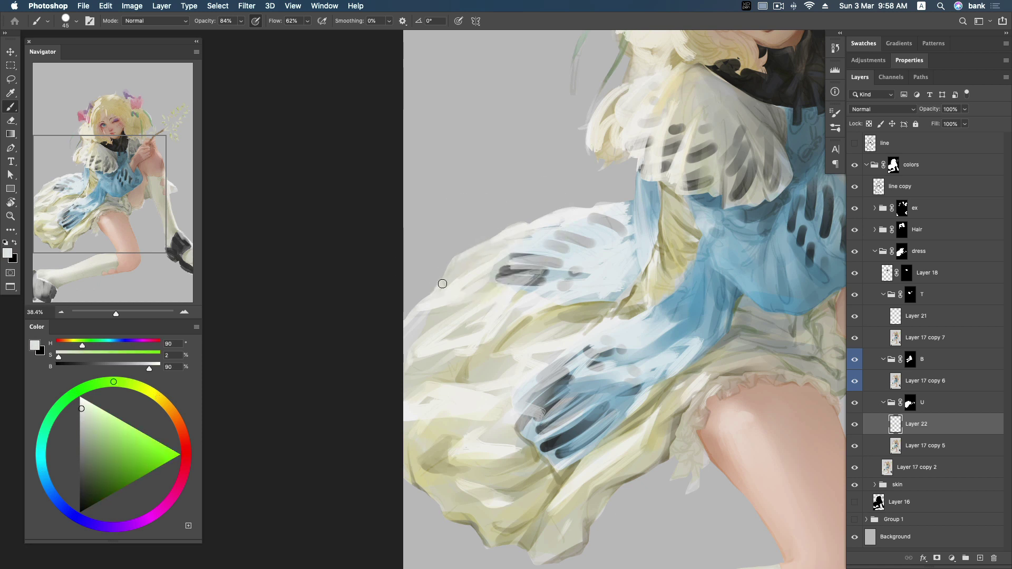
{"action": "left_click", "coordinate": [435, 298], "text": "alt"}
{"action": "left_click", "coordinate": [467, 295], "text": "alt"}
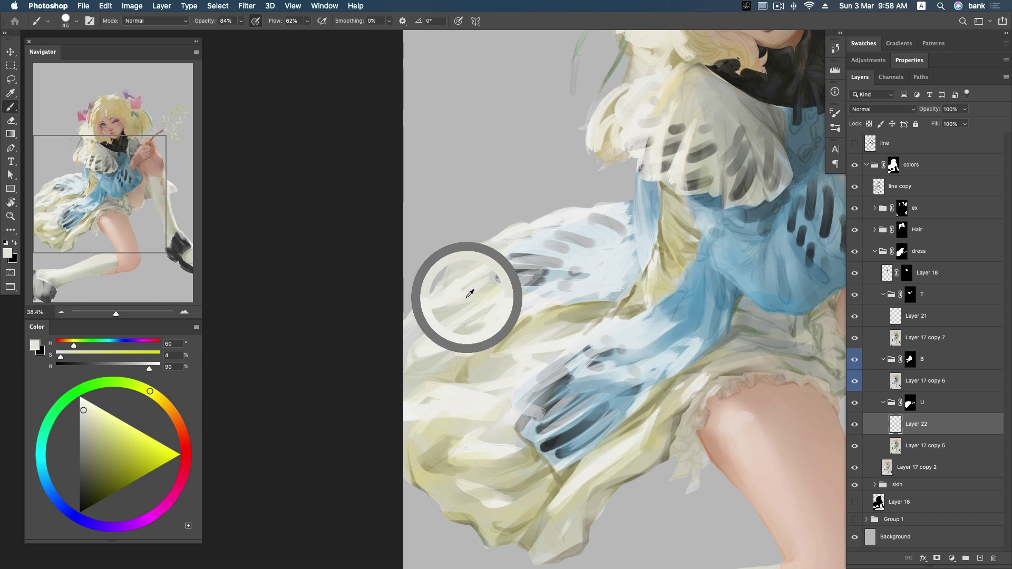
Step: Brighten a lower skirt fold with a warm near-white stroke
{"action": "left_click_drag", "start_coordinate": [624, 339], "coordinate": [612, 293]}
{"action": "left_click", "coordinate": [538, 319], "text": "alt"}
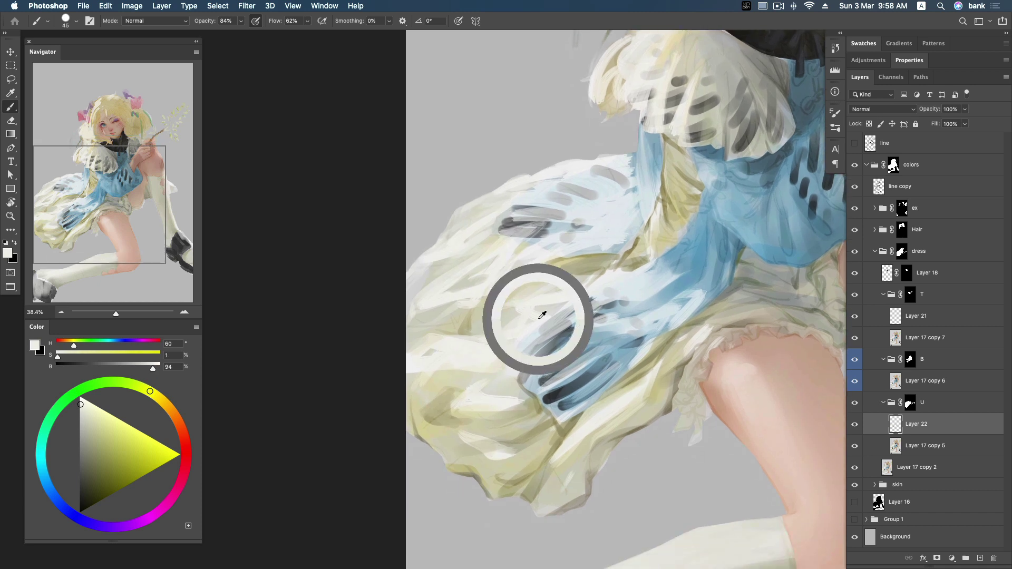
{"action": "left_click", "coordinate": [539, 301], "text": "alt"}
{"action": "left_click_drag", "start_coordinate": [513, 306], "coordinate": [449, 332]}
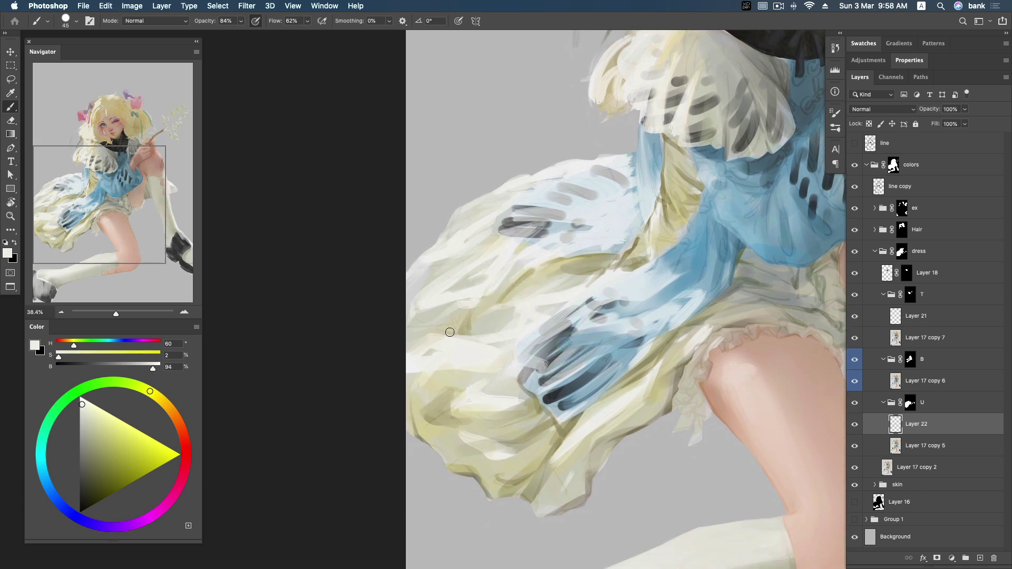
Step: Paint a muted yellow shadow along a skirt fold
{"action": "left_click", "coordinate": [480, 334], "text": "alt"}
{"action": "left_click_drag", "start_coordinate": [495, 321], "coordinate": [521, 318]}
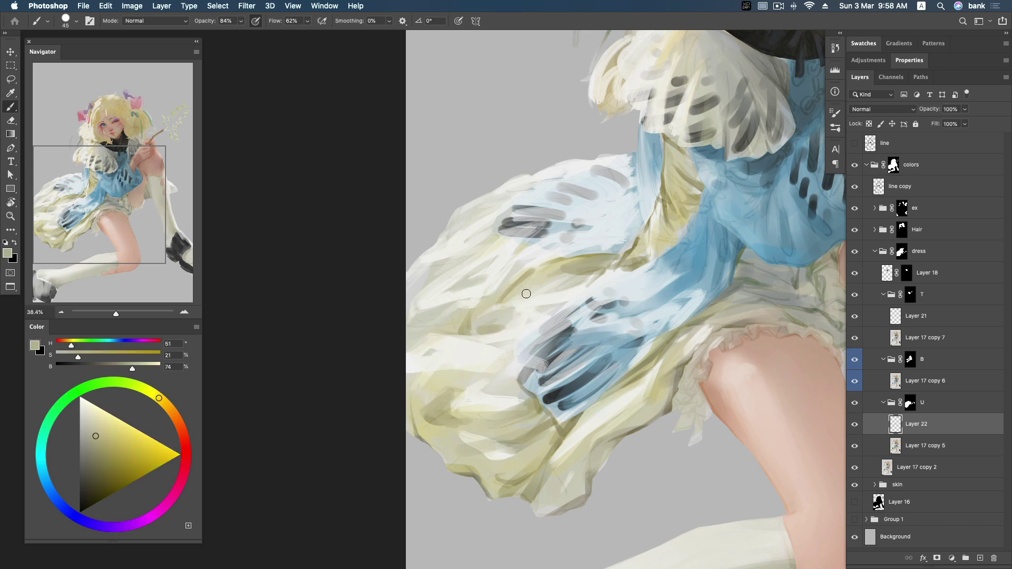
{"action": "left_click", "coordinate": [508, 312], "text": "alt"}
{"action": "left_click", "coordinate": [509, 327], "text": "alt"}
{"action": "left_click", "coordinate": [477, 326], "text": "alt"}
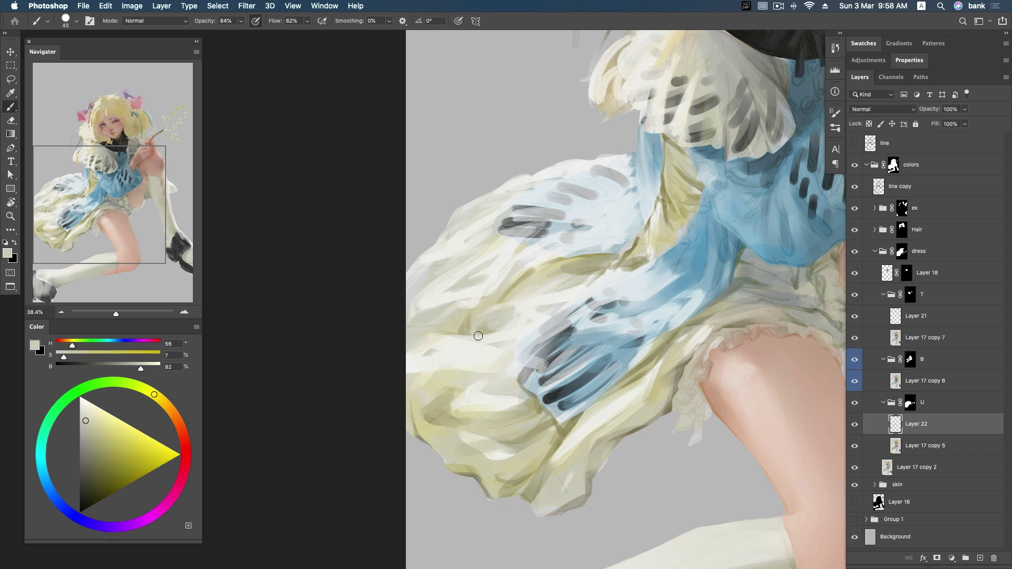
Step: Sample cream and muted yellow shadow tones from the lower skirt
{"action": "scroll", "coordinate": [527, 344], "scroll_direction": "down", "scroll_amount": 2}
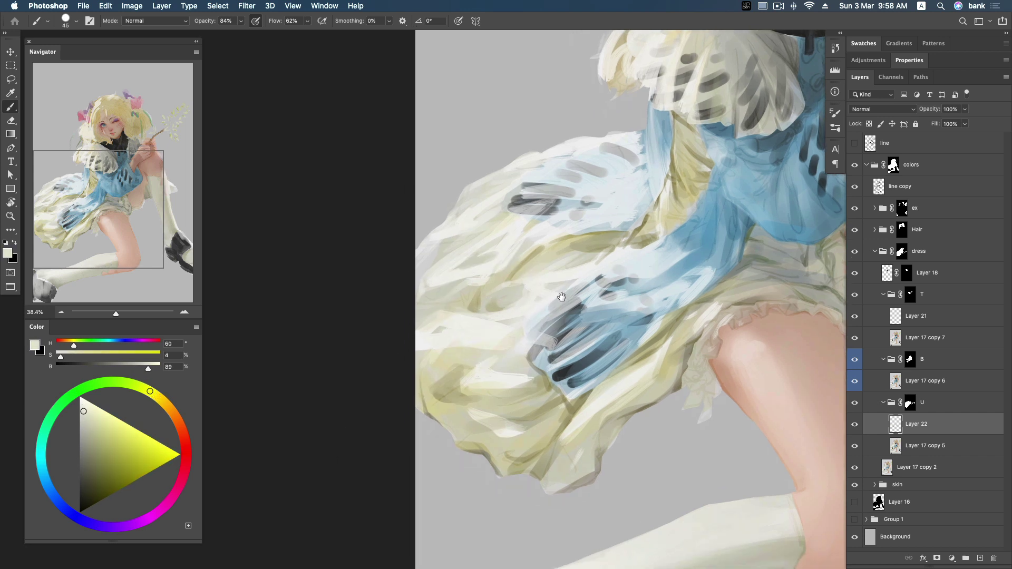
{"action": "left_click", "coordinate": [503, 316], "text": "alt"}
{"action": "left_click", "coordinate": [478, 369], "text": "alt"}
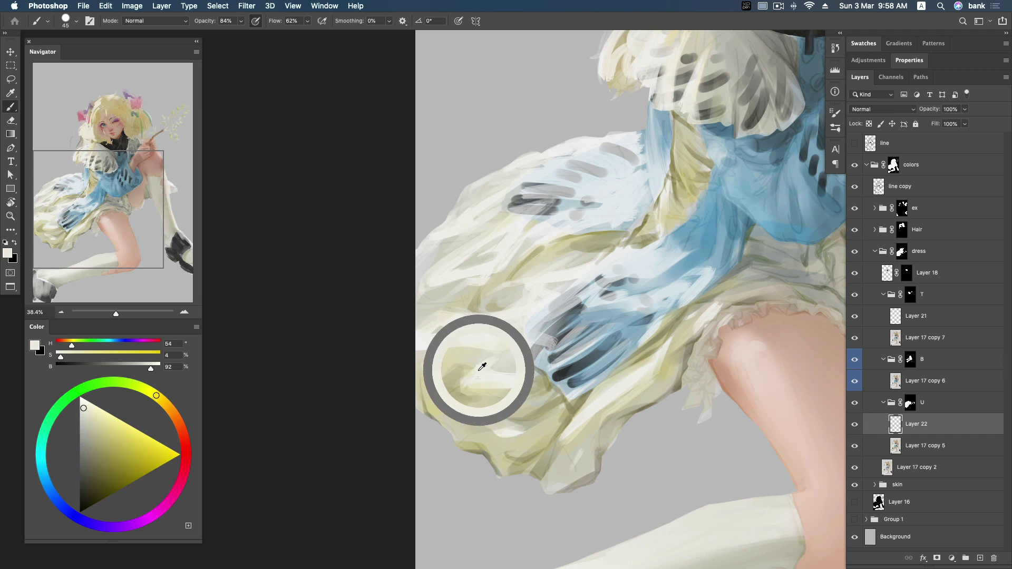
{"action": "left_click", "coordinate": [447, 377], "text": "alt"}
{"action": "left_click", "coordinate": [458, 400], "text": "alt"}
{"action": "left_click", "coordinate": [468, 376], "text": "alt"}
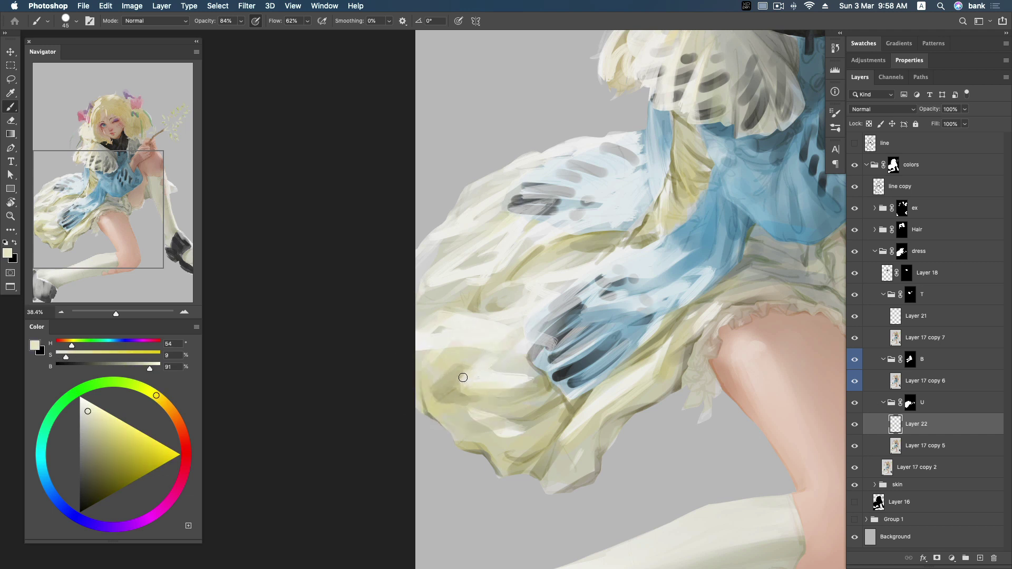
{"action": "left_click", "coordinate": [487, 383], "text": "alt"}
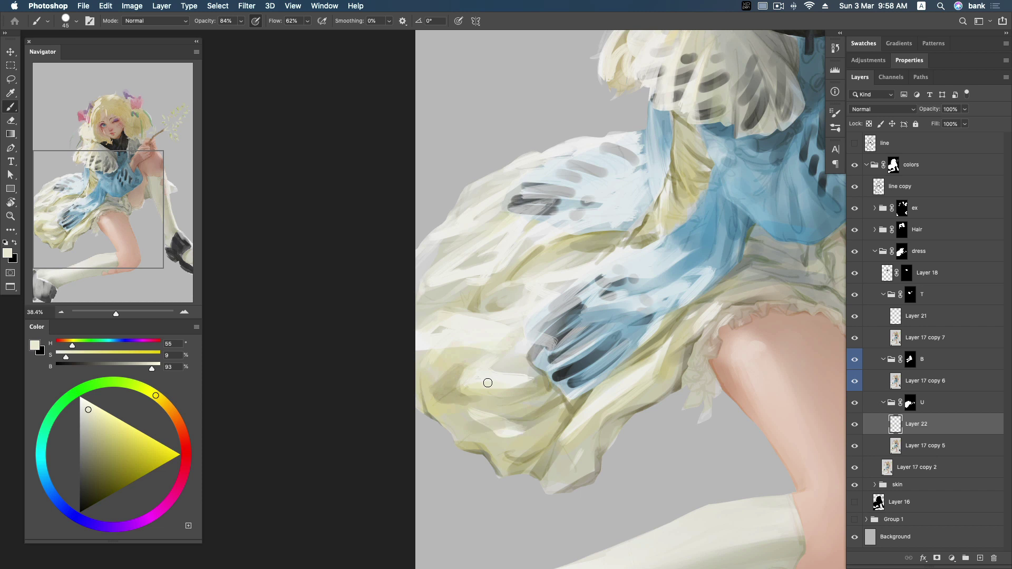
Step: Sample olive shadows, near-white highlights and pale cream tones near the hem
{"action": "left_click", "coordinate": [548, 383], "text": "alt"}
{"action": "left_click", "coordinate": [526, 358], "text": "alt"}
{"action": "left_click", "coordinate": [520, 362], "text": "alt"}
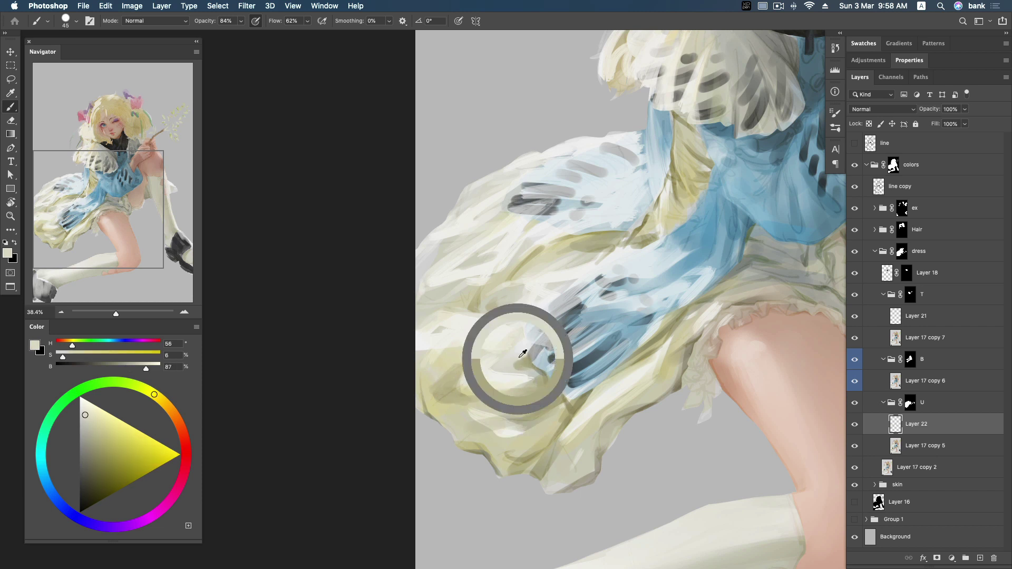
{"action": "left_click", "coordinate": [523, 366], "text": "alt"}
{"action": "left_click", "coordinate": [509, 366], "text": "alt"}
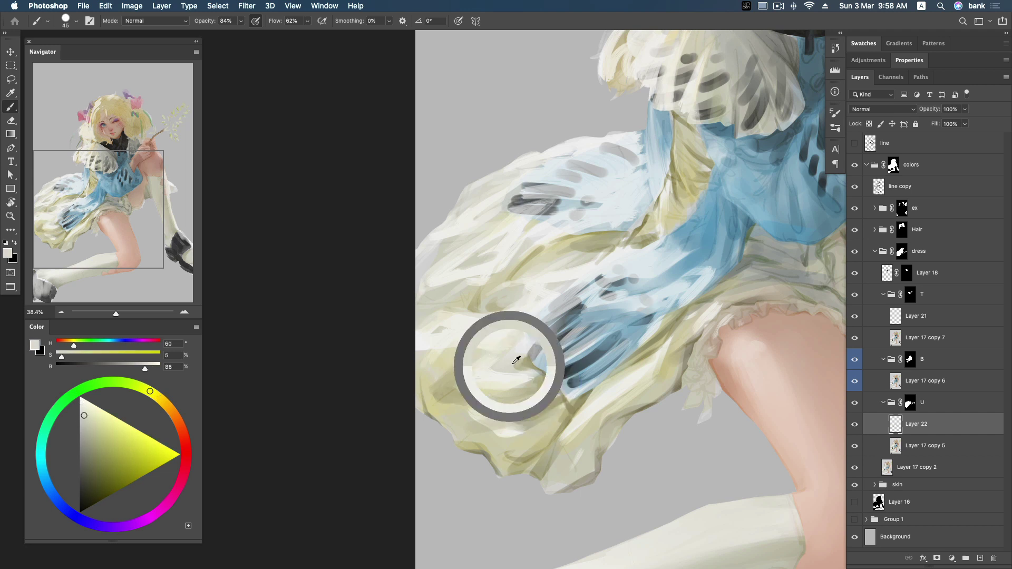
{"action": "left_click", "coordinate": [479, 352], "text": "alt"}
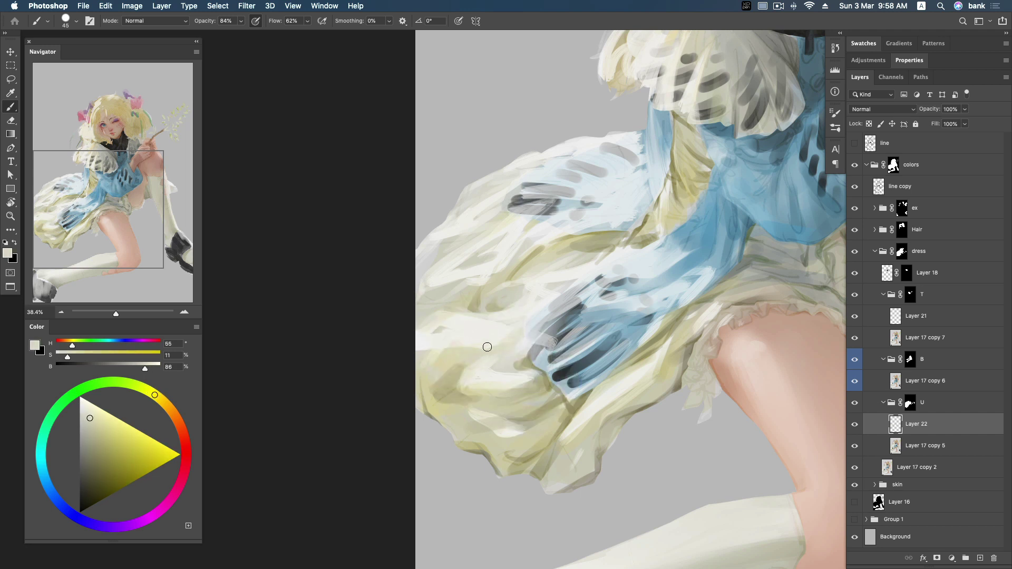
{"action": "left_click", "coordinate": [477, 411], "text": "alt"}
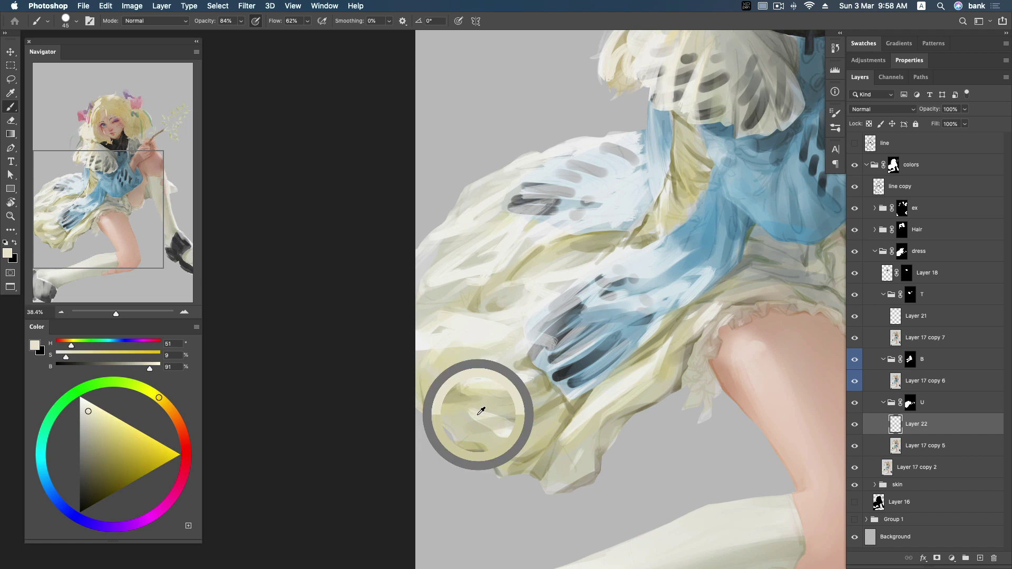
{"action": "left_click", "coordinate": [511, 435], "text": "alt"}
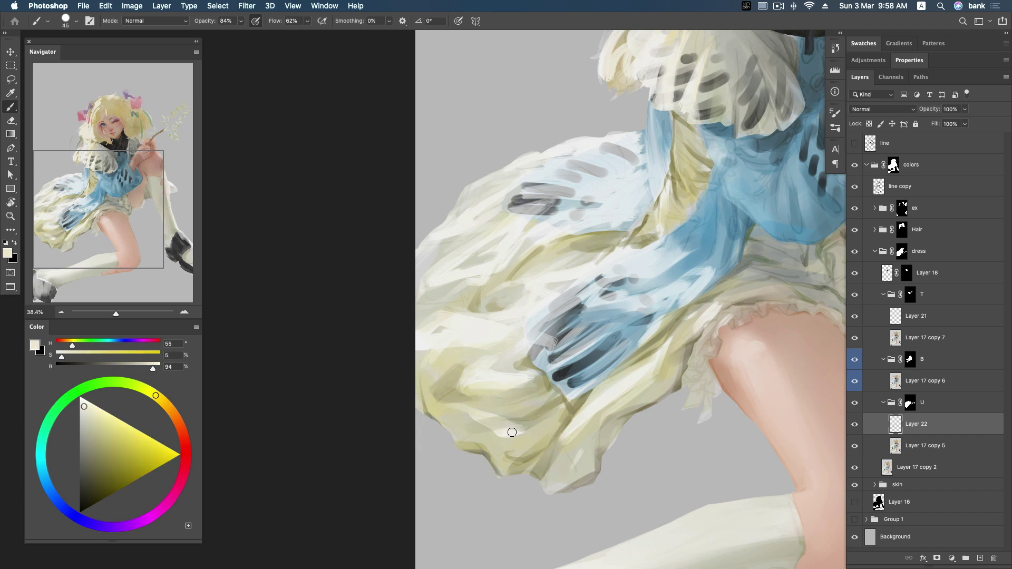
{"action": "scroll", "coordinate": [518, 443], "scroll_direction": "down", "scroll_amount": 2}
Step: Pick a light warm cream and brush it over the grey patch beside the blue fabric
{"action": "left_click", "coordinate": [518, 427], "text": "alt"}
{"action": "left_click", "coordinate": [566, 388], "text": "alt"}
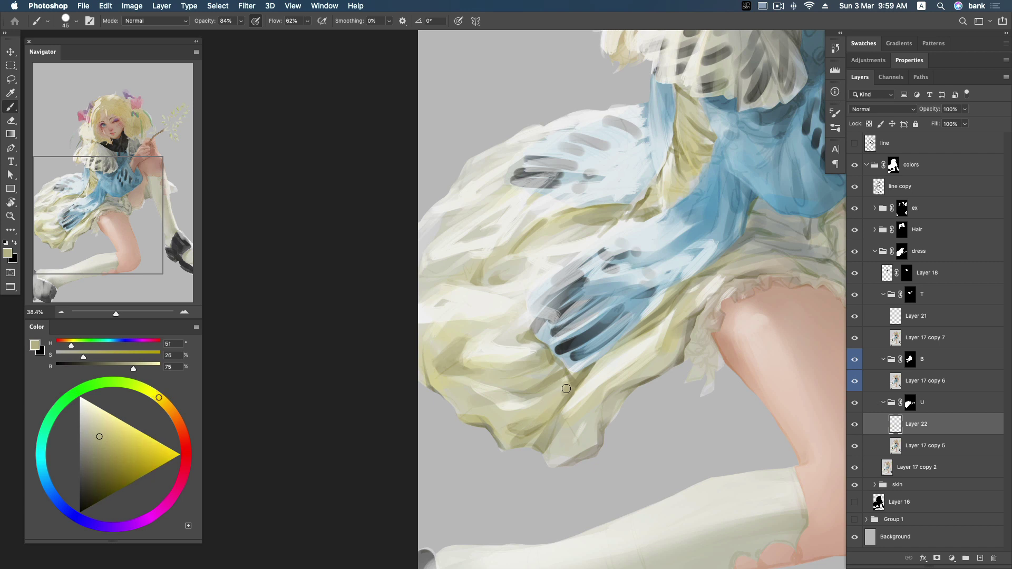
{"action": "left_click", "coordinate": [565, 374], "text": "alt"}
{"action": "left_click", "coordinate": [563, 369], "text": "alt"}
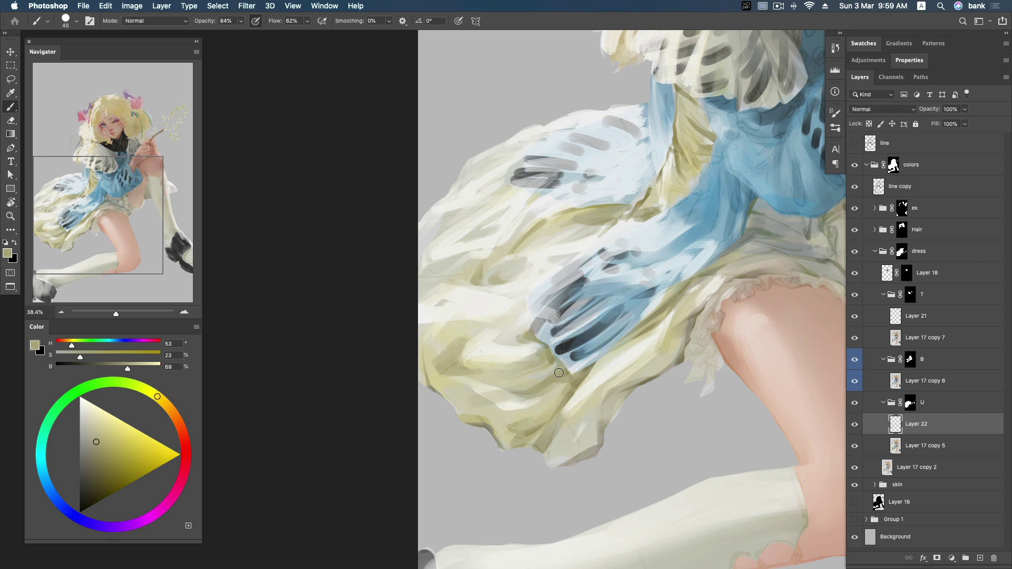
{"action": "left_click", "coordinate": [538, 352], "text": "alt"}
{"action": "left_click", "coordinate": [526, 339], "text": "alt"}
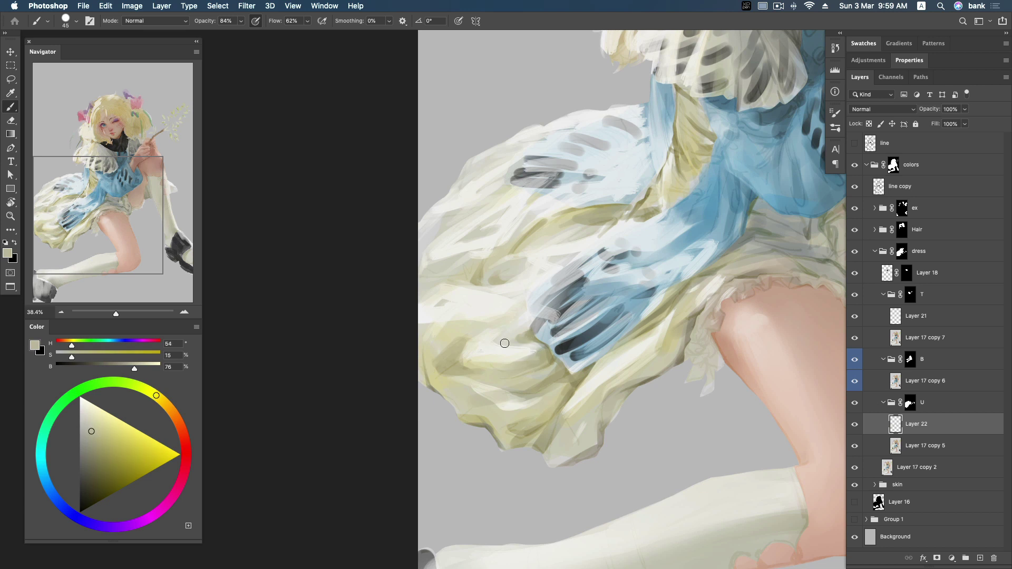
{"action": "left_click", "coordinate": [492, 328], "text": "alt"}
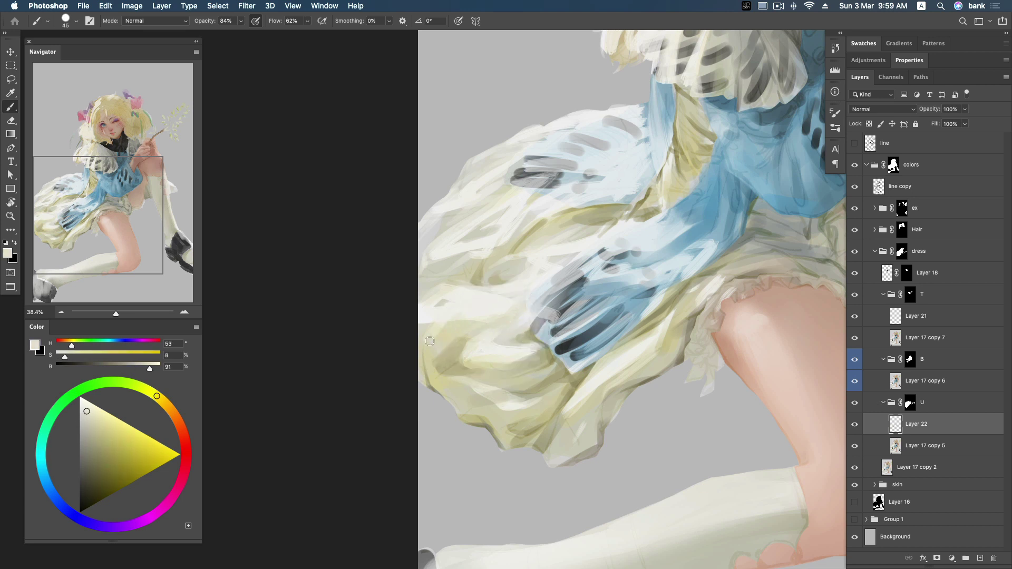
{"action": "left_click", "coordinate": [448, 316], "text": "alt"}
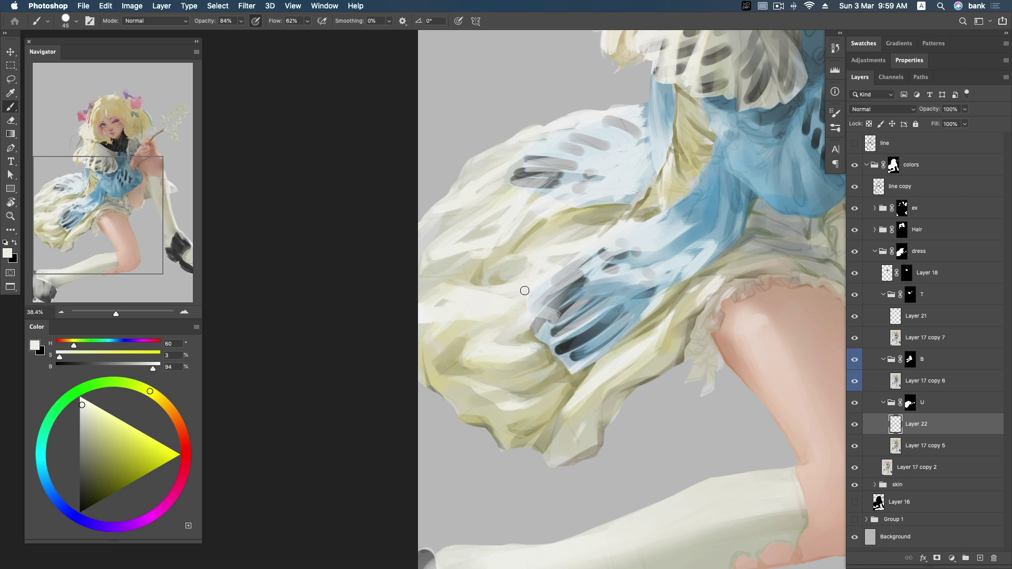
{"action": "left_click", "coordinate": [485, 292], "text": "alt"}
{"action": "mouse_move", "coordinate": [106, 418]}
{"action": "left_mouse_down"}
{"action": "mouse_move", "coordinate": [86, 414]}
{"action": "mouse_move", "coordinate": [85, 430]}
{"action": "left_mouse_up"}
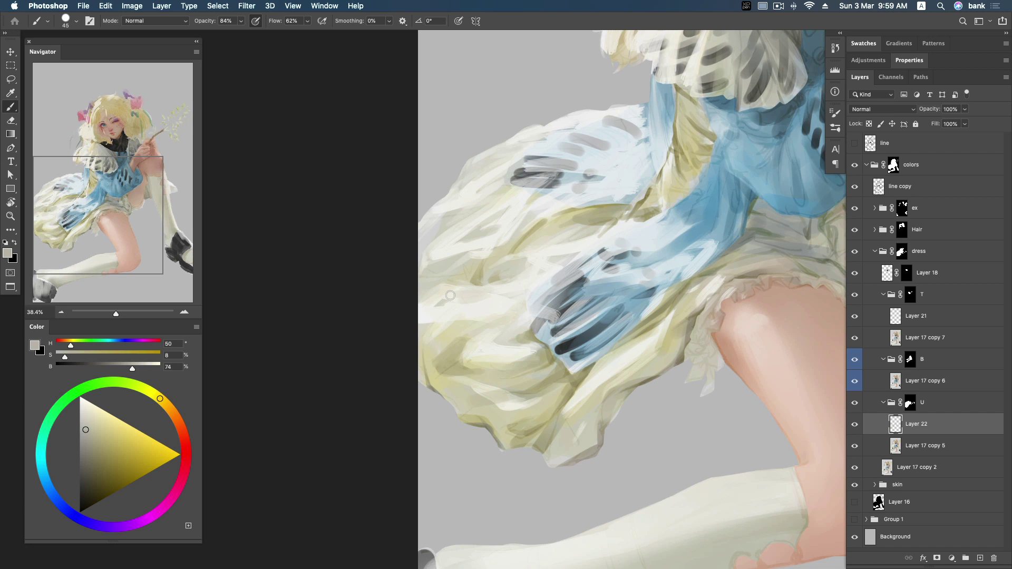
{"action": "left_click", "coordinate": [478, 293], "text": "alt"}
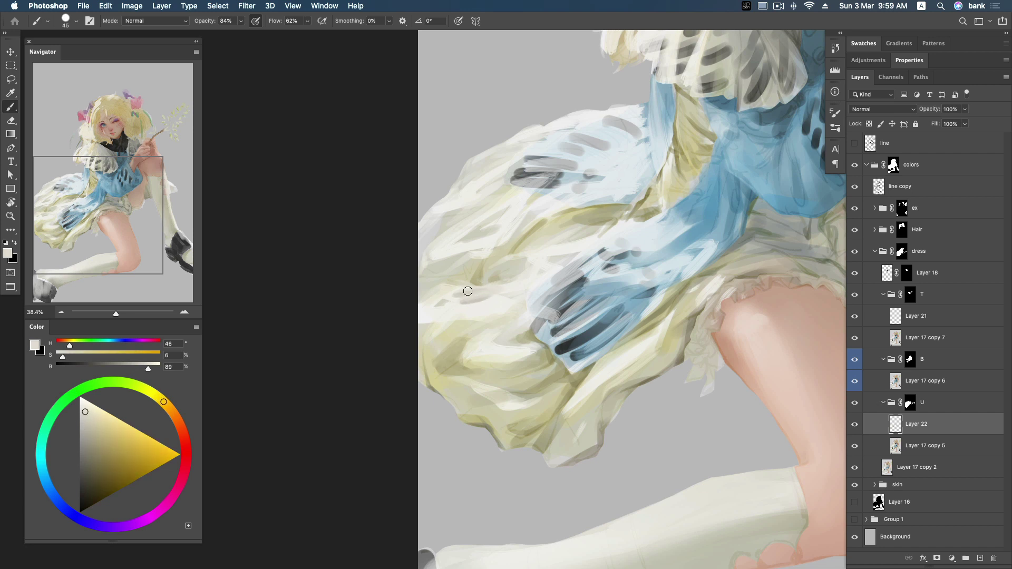
{"action": "left_click_drag", "start_coordinate": [477, 300], "coordinate": [449, 302]}
Step: Sample pale cream skirt highlights and the bluish white of the fabric
{"action": "scroll", "coordinate": [524, 219], "scroll_direction": "up", "scroll_amount": 2}
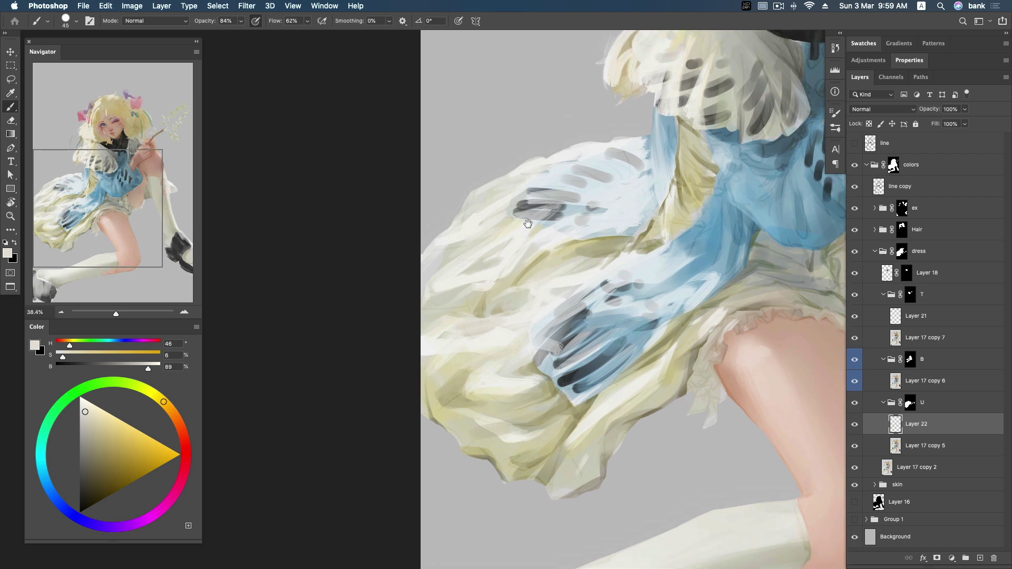
{"action": "left_click", "coordinate": [503, 250], "text": "alt"}
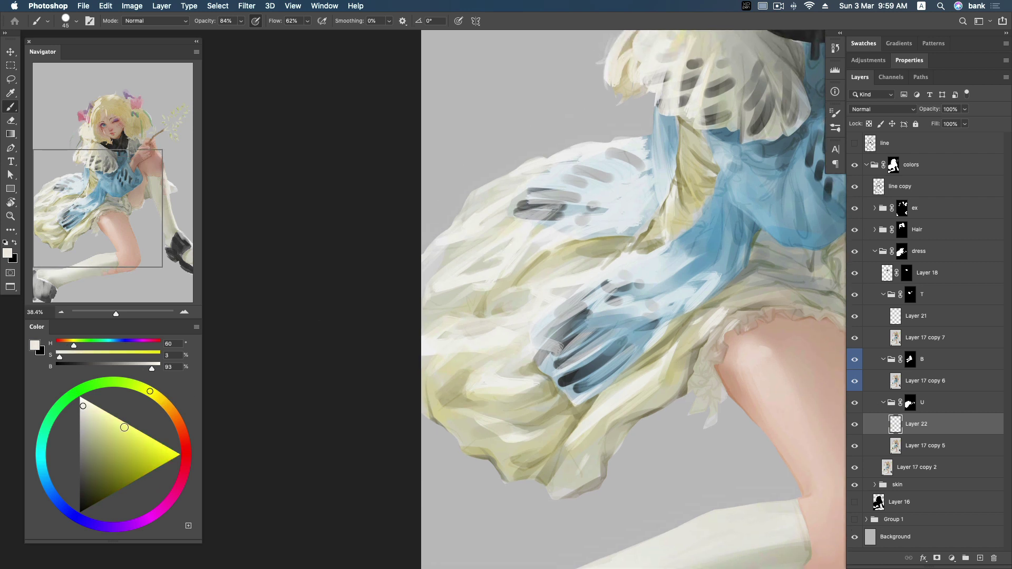
{"action": "left_click", "coordinate": [469, 266], "text": "alt"}
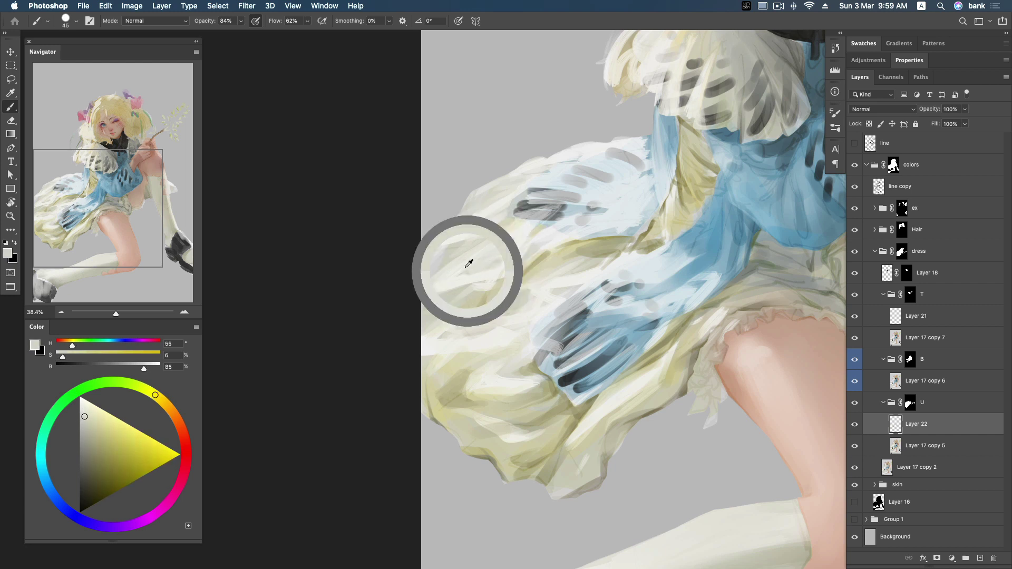
{"action": "left_click", "coordinate": [465, 240], "text": "alt"}
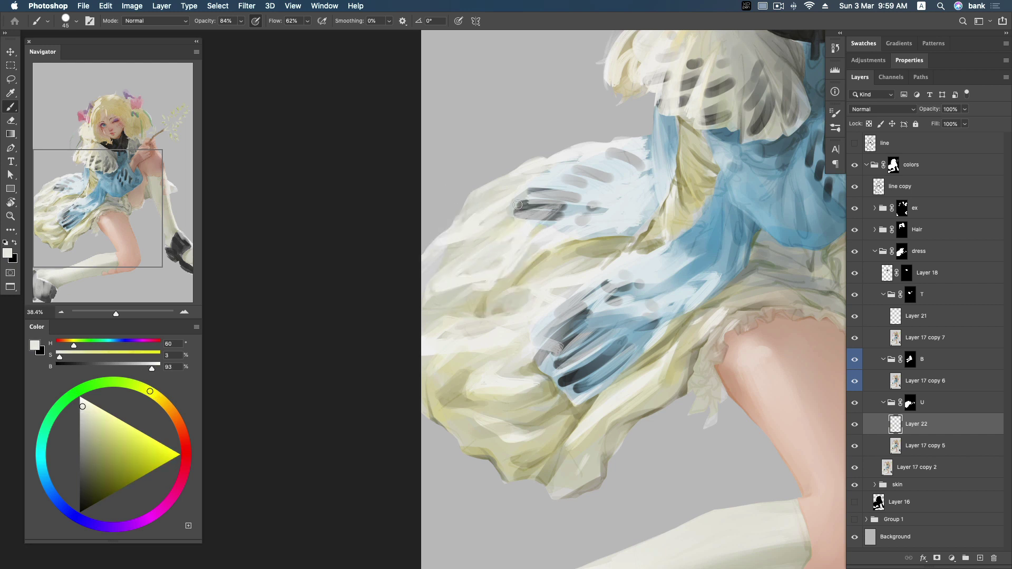
{"action": "left_click", "coordinate": [581, 152], "text": "alt"}
{"action": "scroll", "coordinate": [428, 271], "scroll_direction": "down", "scroll_amount": 2}
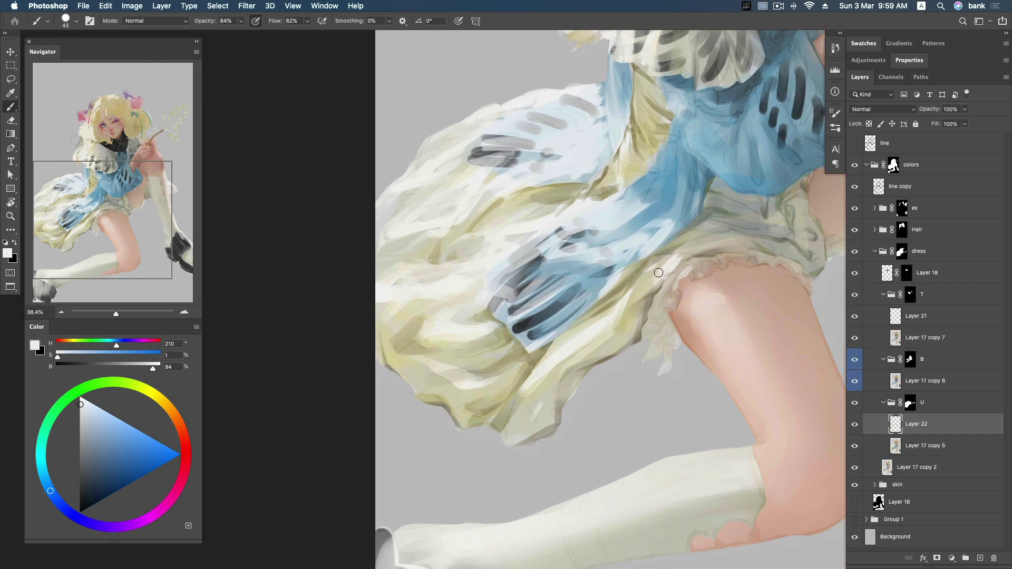
Step: Sample olive skirt tones and deepen the shadow along the skirt edge
{"action": "left_click", "coordinate": [543, 362], "text": "alt"}
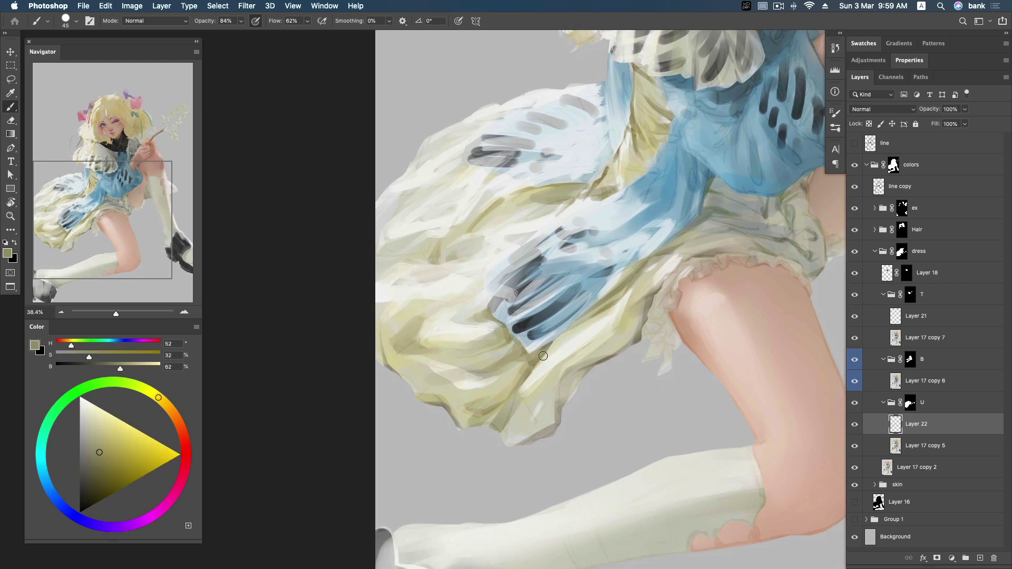
{"action": "left_click", "coordinate": [568, 338], "text": "alt"}
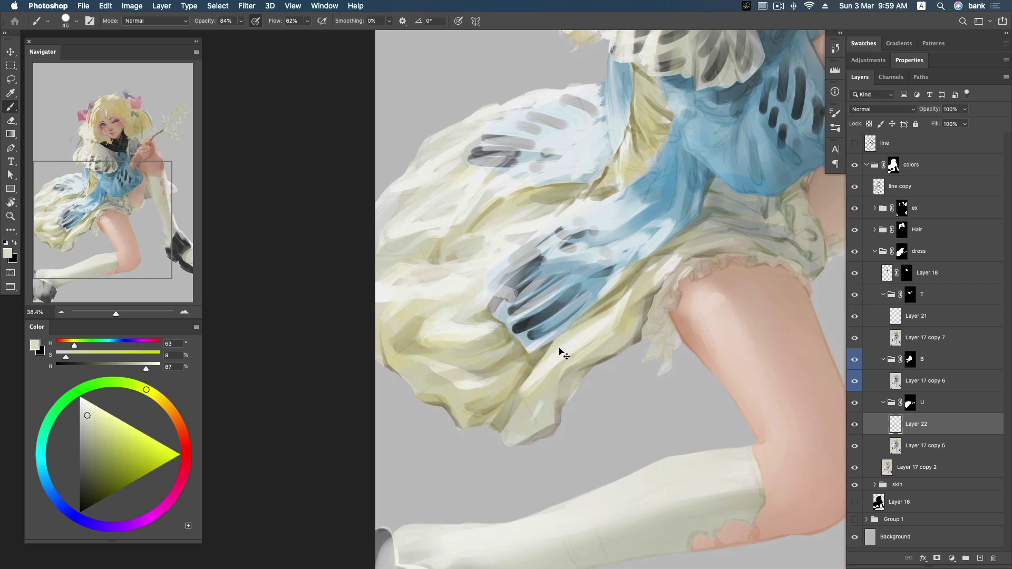
{"action": "left_click", "coordinate": [534, 348], "text": "alt"}
{"action": "left_click_drag", "start_coordinate": [556, 348], "coordinate": [526, 376]}
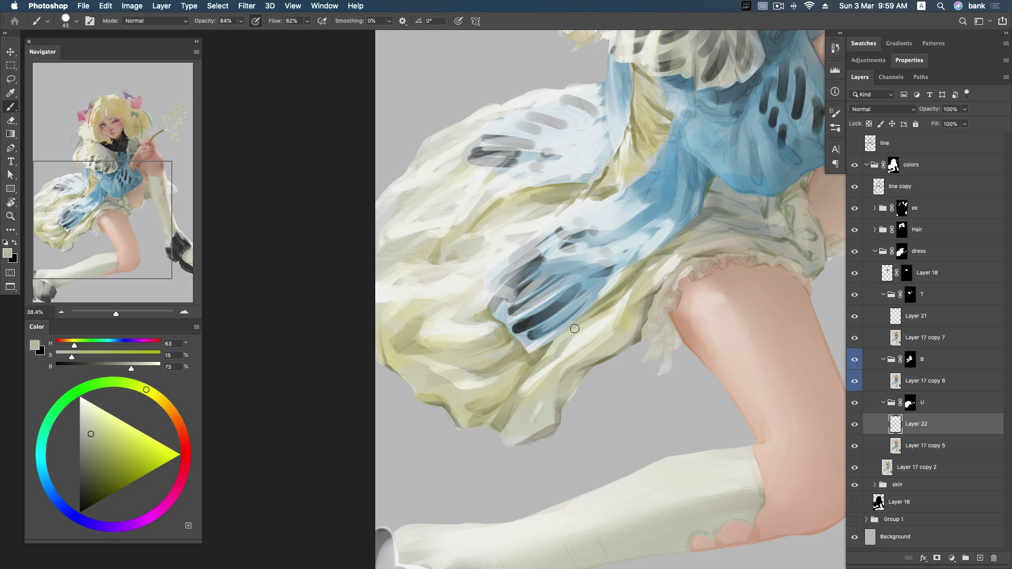
{"action": "left_click", "coordinate": [544, 348], "text": "alt"}
{"action": "left_click_drag", "start_coordinate": [544, 348], "coordinate": [573, 325]}
Step: Sample cream, yellow and olive tones, then paint pale strokes along the skirt hem
{"action": "left_click", "coordinate": [533, 369], "text": "alt"}
{"action": "left_click", "coordinate": [581, 345], "text": "alt"}
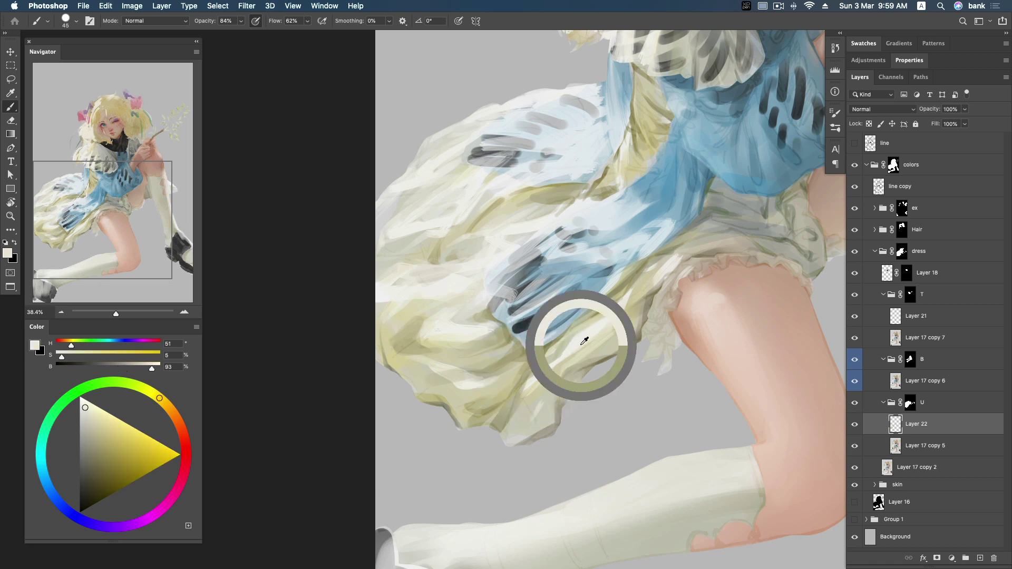
{"action": "left_click", "coordinate": [544, 385], "text": "alt"}
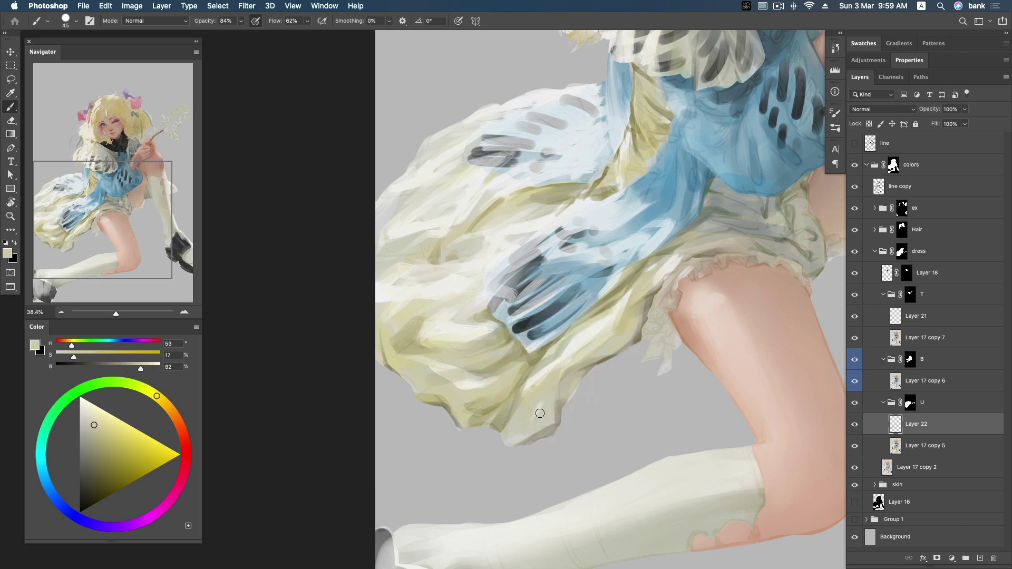
{"action": "left_click", "coordinate": [519, 407], "text": "alt"}
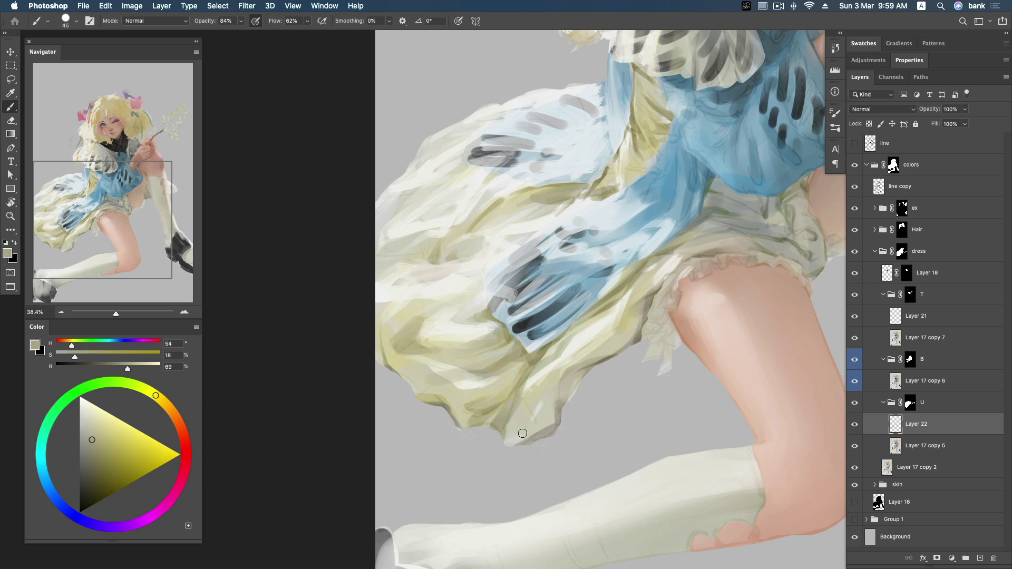
{"action": "left_click", "coordinate": [514, 440], "text": "alt"}
{"action": "left_click", "coordinate": [569, 374], "text": "alt"}
{"action": "left_click", "coordinate": [532, 383], "text": "alt"}
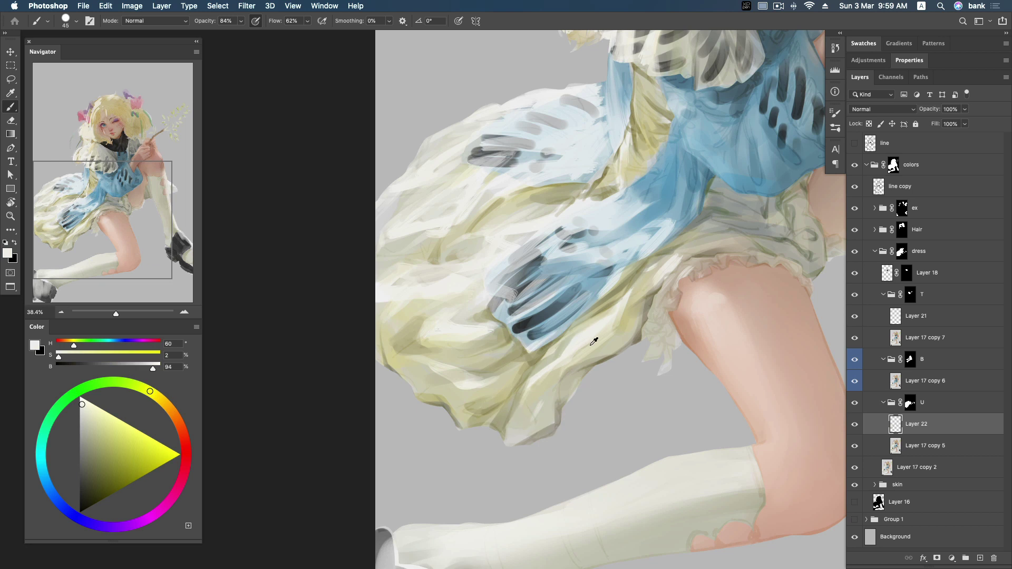
{"action": "left_click", "coordinate": [621, 313], "text": "alt"}
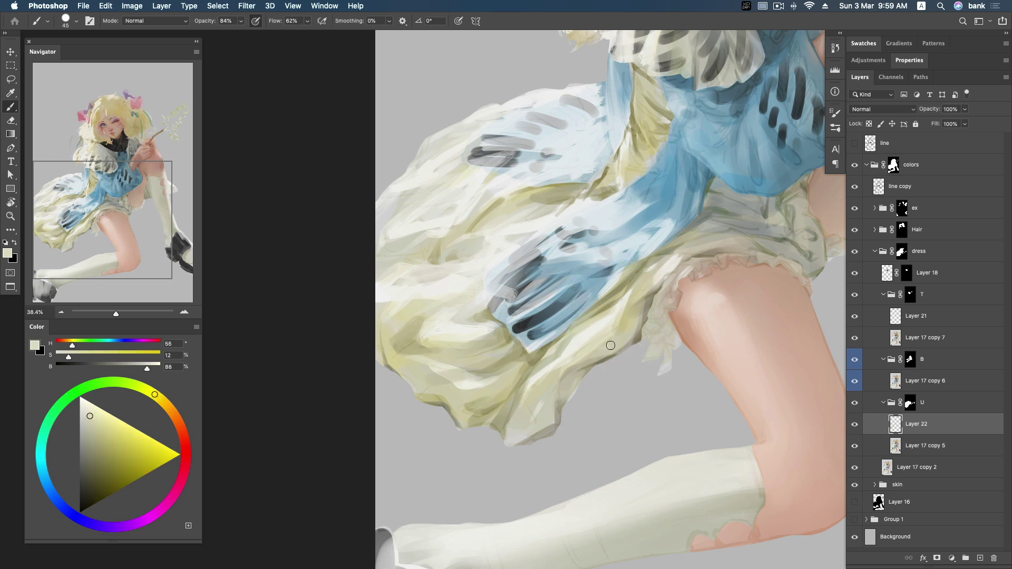
{"action": "left_click", "coordinate": [651, 294], "text": "alt"}
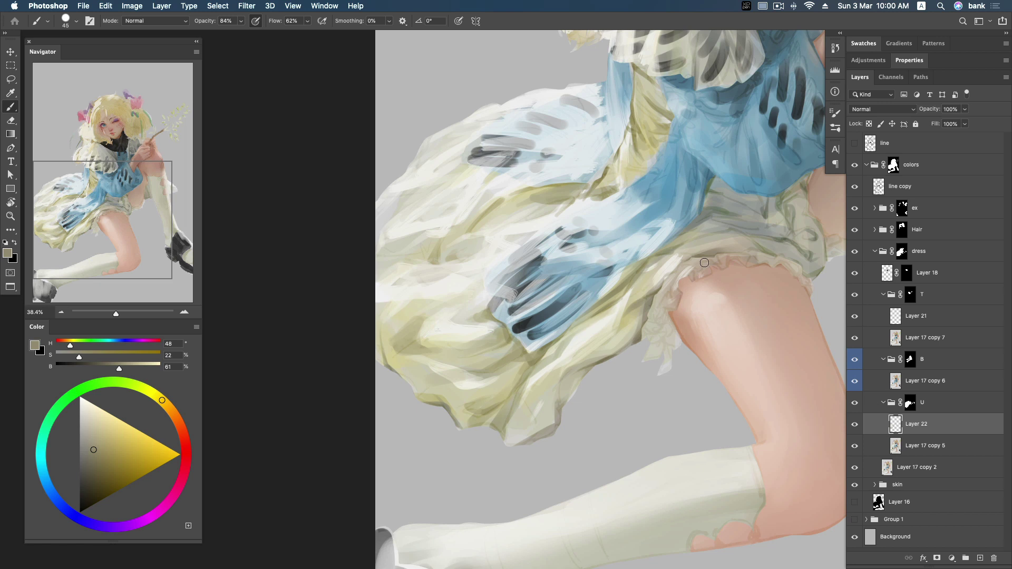
{"action": "left_click", "coordinate": [644, 307], "text": "alt"}
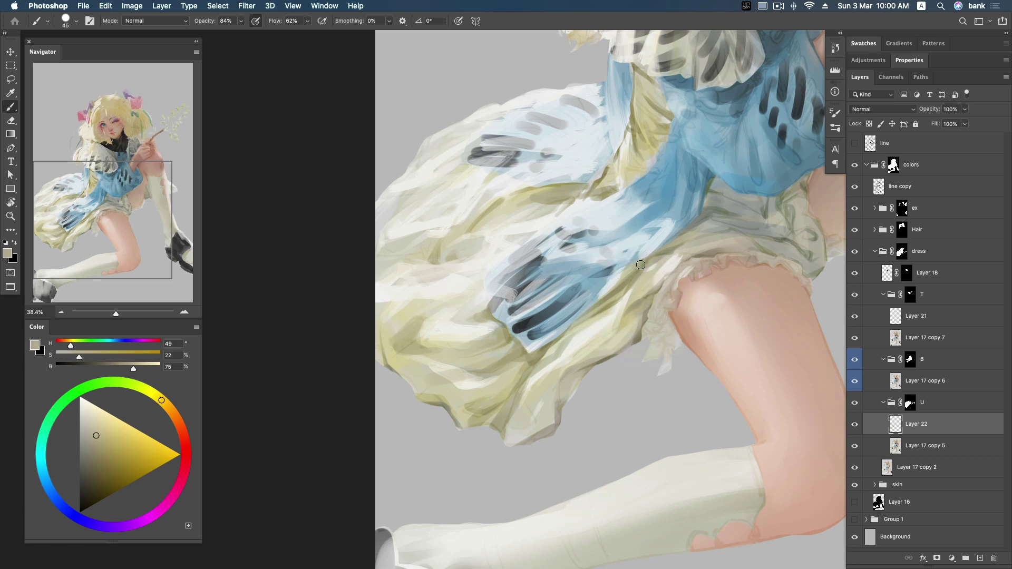
{"action": "left_click", "coordinate": [617, 294], "text": "alt"}
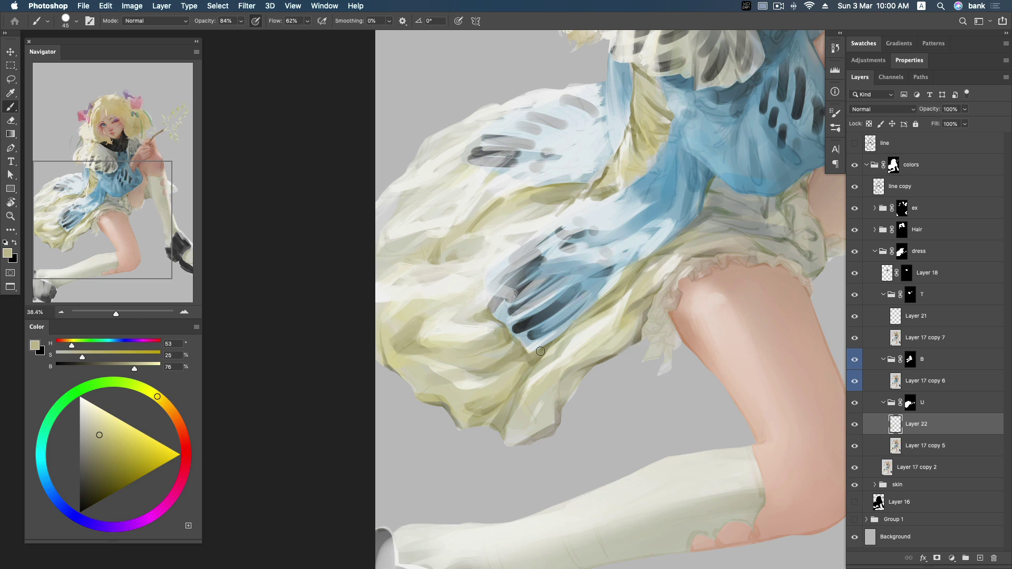
{"action": "left_click", "coordinate": [563, 336], "text": "alt"}
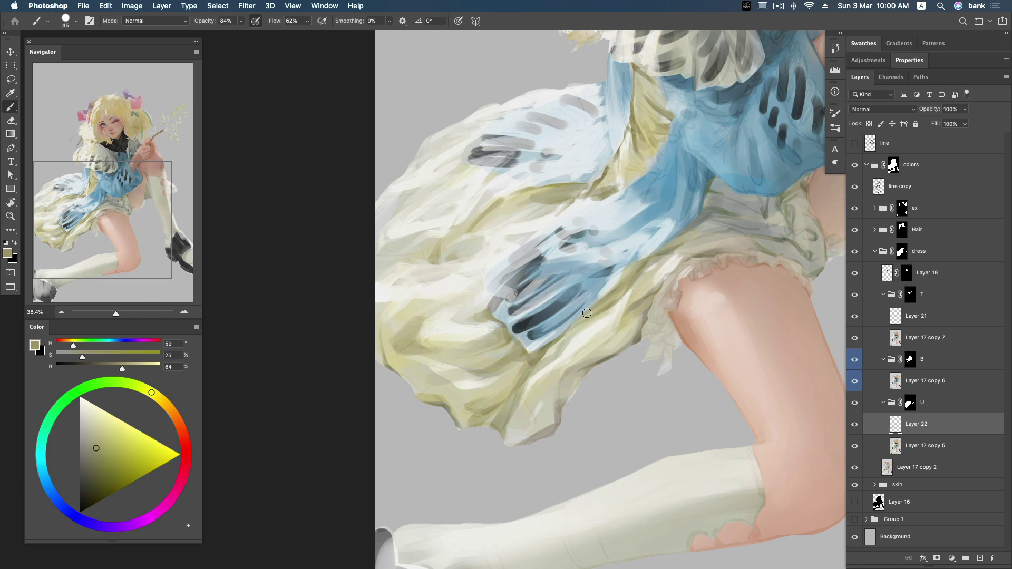
{"action": "left_click", "coordinate": [565, 351], "text": "alt"}
{"action": "left_click", "coordinate": [554, 348], "text": "alt"}
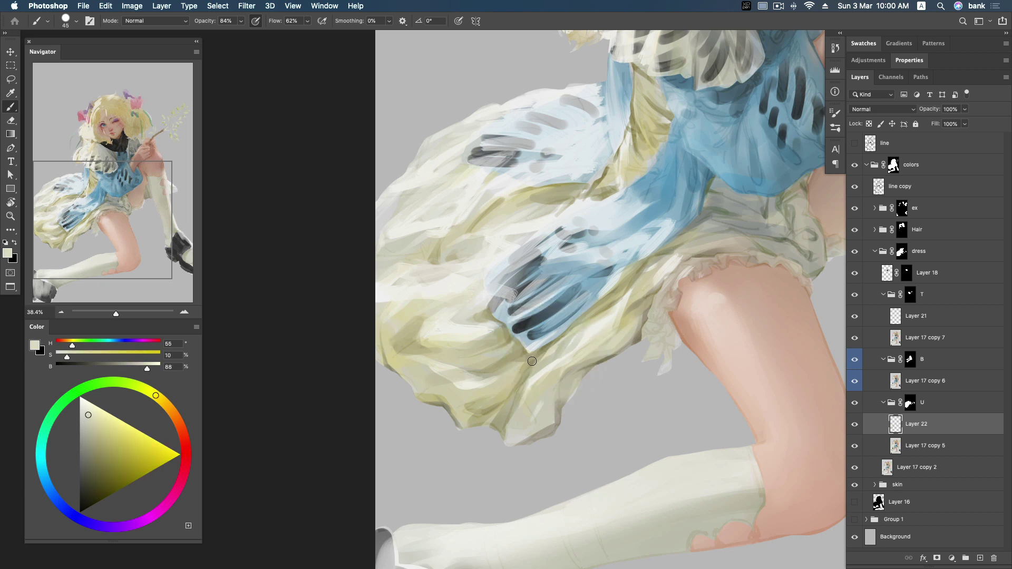
{"action": "left_click", "coordinate": [482, 384], "text": "alt"}
{"action": "left_click", "coordinate": [460, 385], "text": "alt"}
{"action": "scroll", "coordinate": [382, 355], "scroll_direction": "down", "scroll_amount": 1}
{"action": "left_click", "coordinate": [435, 384], "text": "alt"}
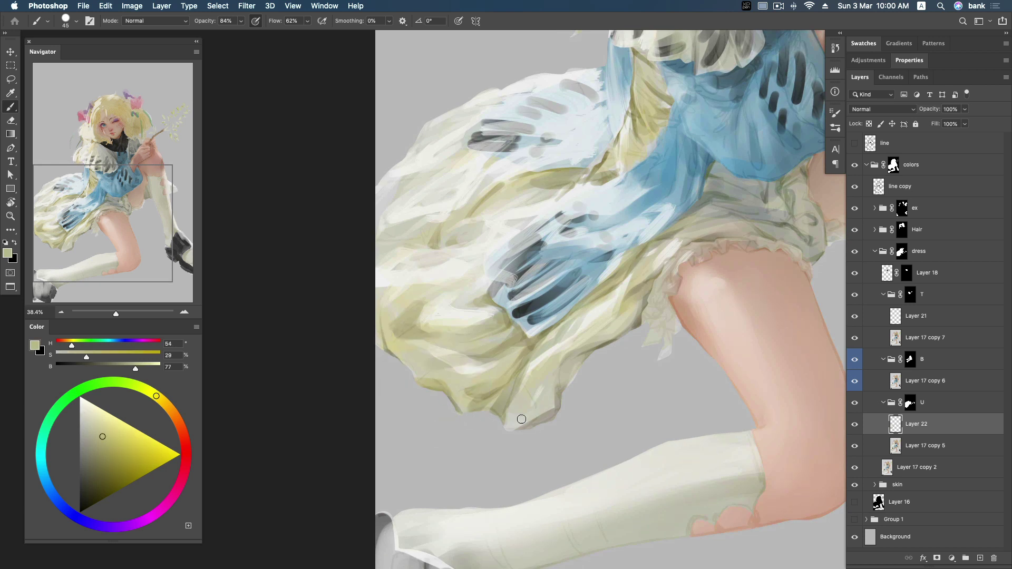
{"action": "left_click", "coordinate": [547, 402], "text": "alt"}
{"action": "mouse_move", "coordinate": [543, 411]}
{"action": "left_mouse_down"}
{"action": "mouse_move", "coordinate": [559, 383]}
{"action": "mouse_move", "coordinate": [560, 393]}
{"action": "left_mouse_up"}
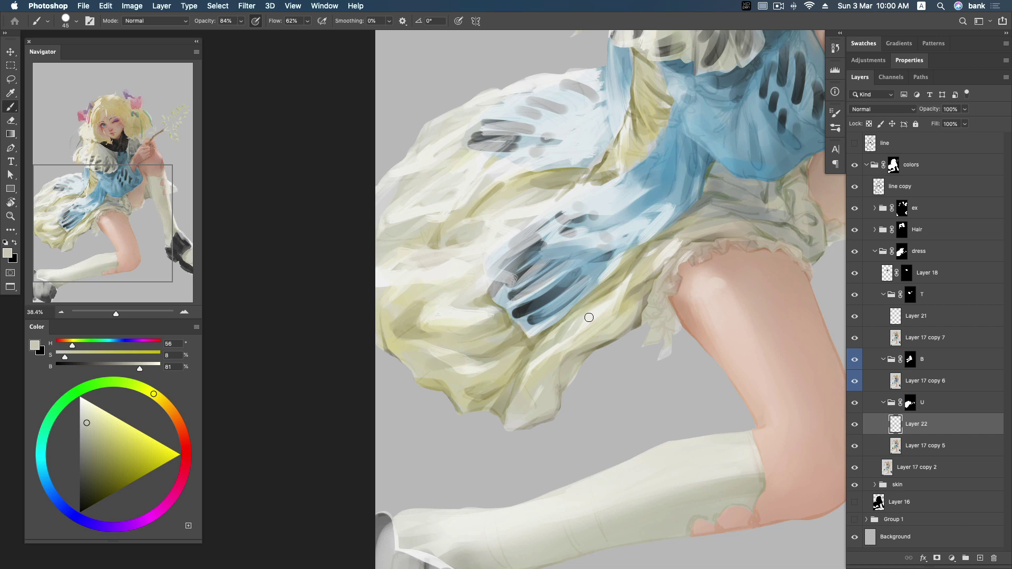
Step: Sample shadow-to-yellow mid tones and add subtle pale marks at the hem
{"action": "left_click", "coordinate": [571, 362], "text": "alt"}
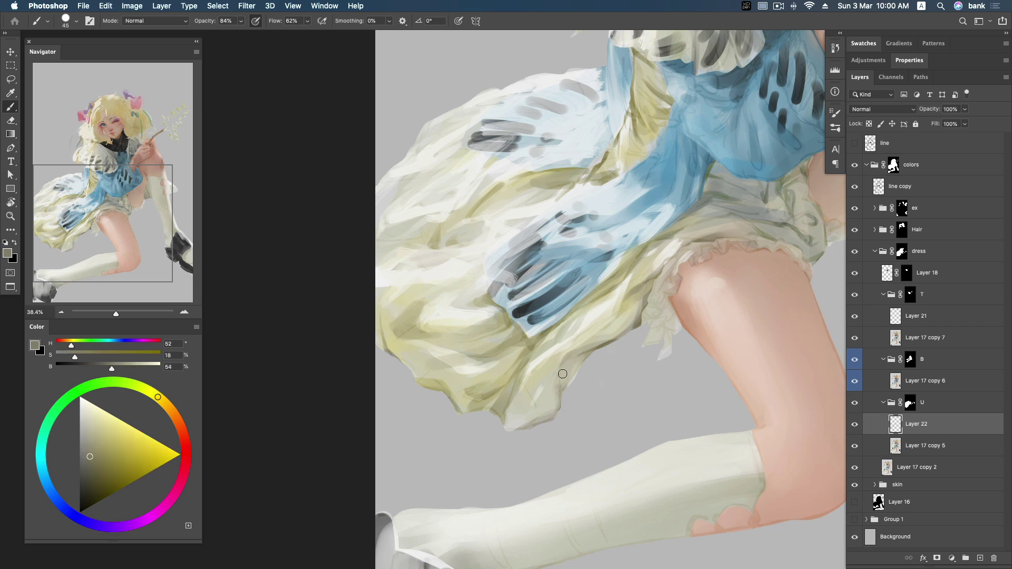
{"action": "left_click", "coordinate": [580, 353], "text": "alt"}
{"action": "left_click", "coordinate": [590, 344], "text": "alt"}
{"action": "left_click", "coordinate": [575, 364], "text": "alt"}
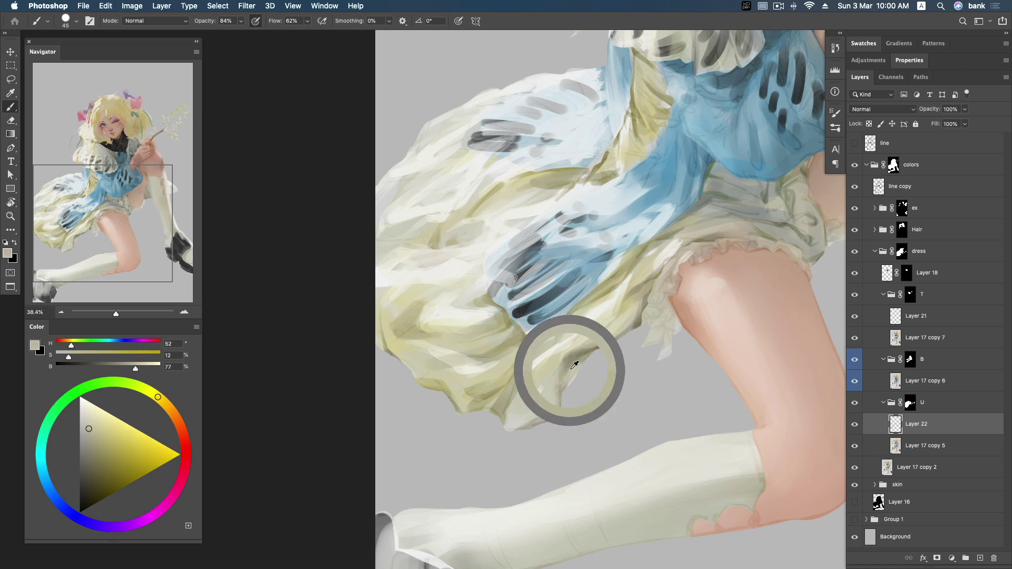
{"action": "left_click", "coordinate": [566, 377], "text": "alt"}
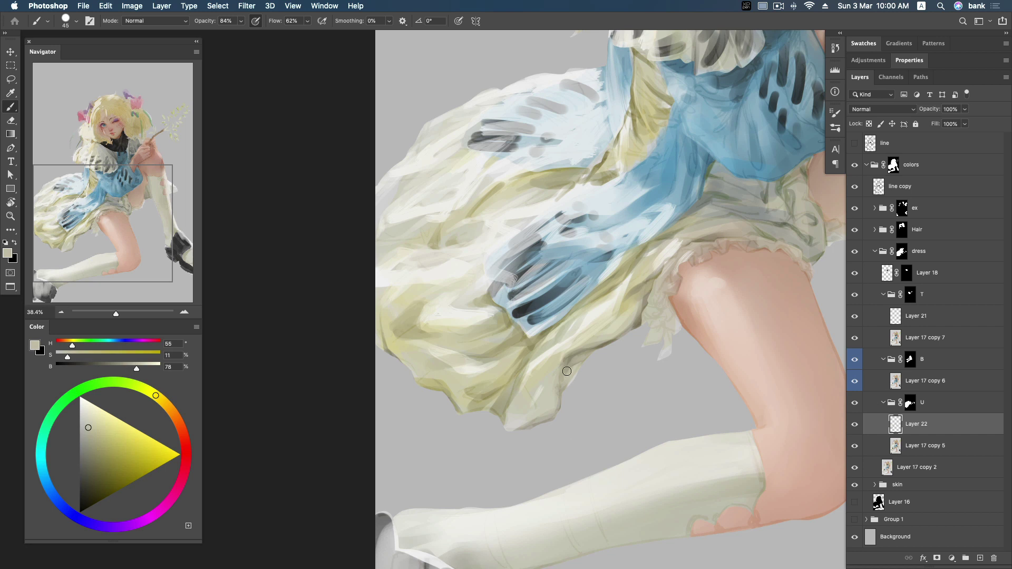
{"action": "mouse_move", "coordinate": [533, 388]}
{"action": "left_mouse_down"}
{"action": "mouse_move", "coordinate": [550, 394]}
{"action": "mouse_move", "coordinate": [543, 387]}
{"action": "left_mouse_up"}
Step: Sample near-white, grey-cream and bright highlight tones across the lower skirt
{"action": "left_click", "coordinate": [537, 404], "text": "alt"}
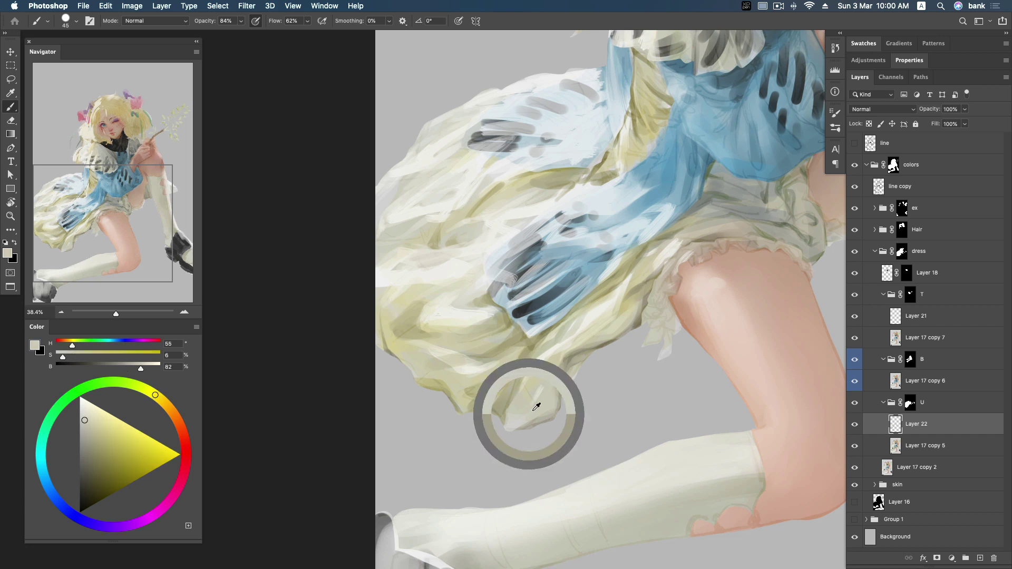
{"action": "left_click", "coordinate": [540, 393], "text": "alt"}
{"action": "left_click", "coordinate": [549, 375], "text": "alt"}
{"action": "left_click", "coordinate": [542, 372], "text": "alt"}
{"action": "left_click", "coordinate": [525, 411], "text": "alt"}
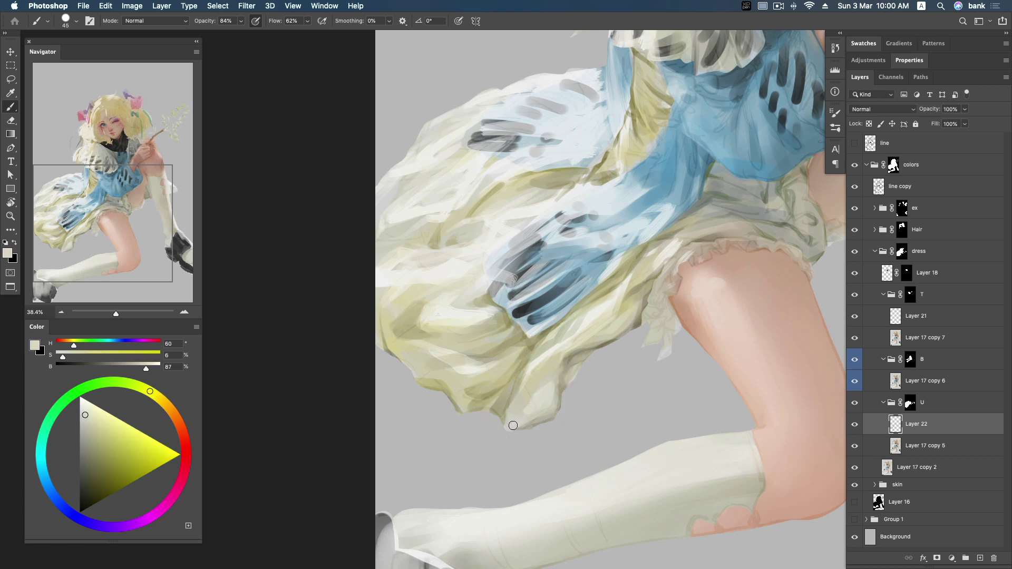
{"action": "left_click", "coordinate": [509, 407], "text": "alt"}
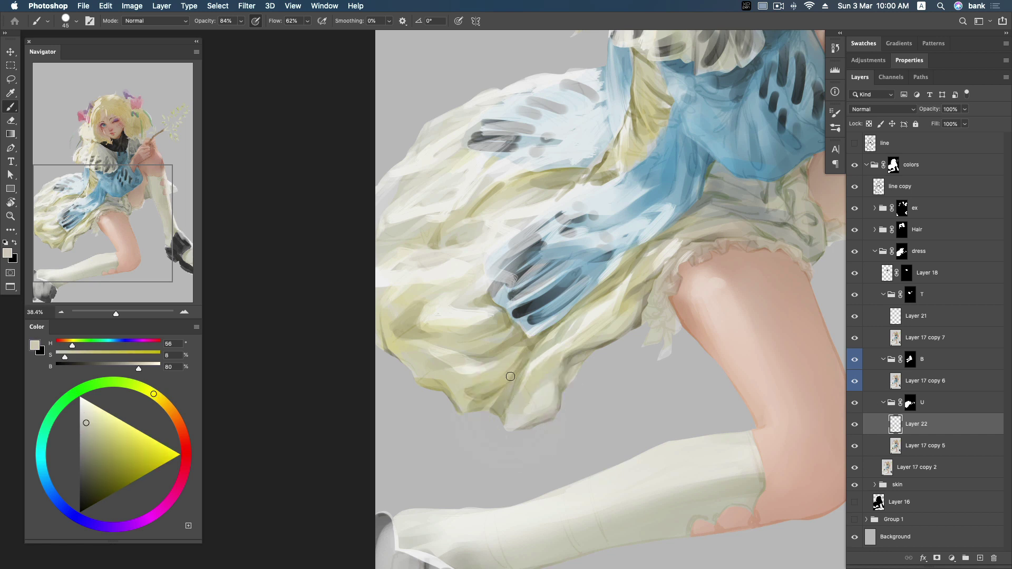
{"action": "left_click", "coordinate": [500, 407], "text": "alt"}
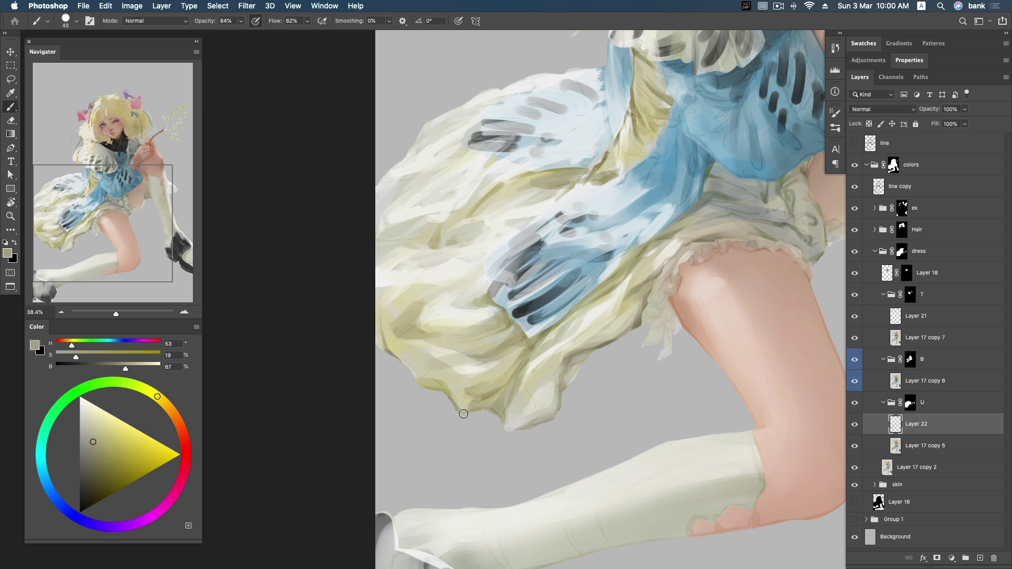
{"action": "left_click", "coordinate": [472, 404], "text": "alt"}
{"action": "left_click", "coordinate": [497, 374], "text": "alt"}
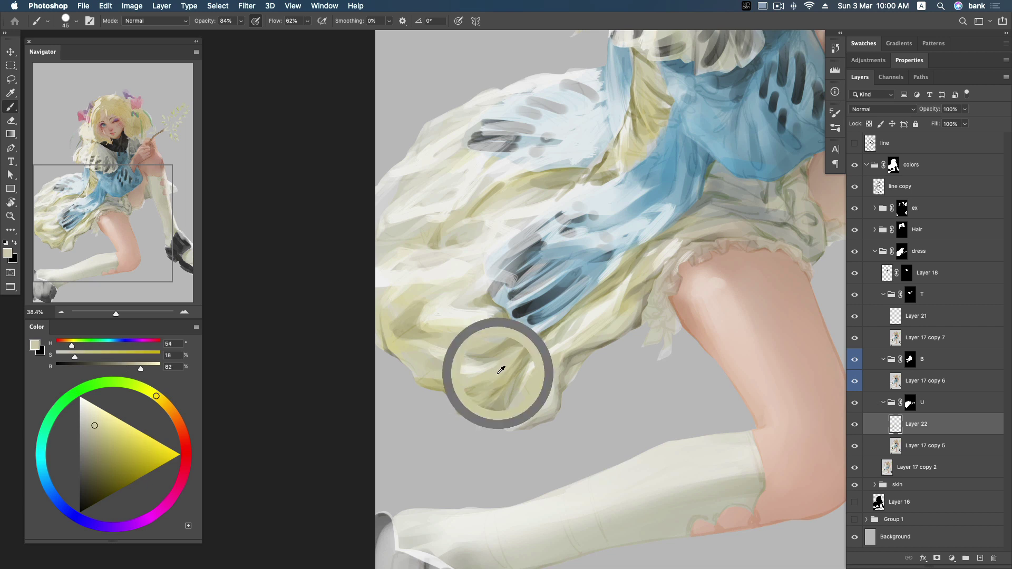
{"action": "left_click", "coordinate": [468, 369], "text": "alt"}
{"action": "left_click", "coordinate": [489, 367], "text": "alt"}
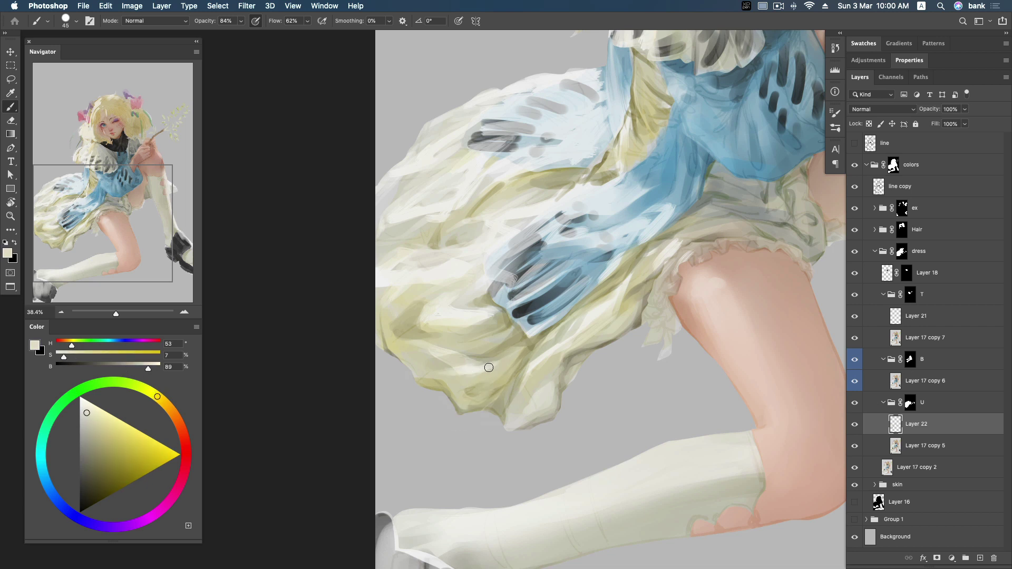
{"action": "left_click", "coordinate": [443, 353], "text": "alt"}
{"action": "left_click", "coordinate": [445, 353], "text": "alt"}
Step: Darken the skirt's left edge with short yellow strokes
{"action": "left_click", "coordinate": [394, 349], "text": "alt"}
{"action": "left_click", "coordinate": [431, 346], "text": "alt"}
{"action": "left_click_drag", "start_coordinate": [395, 353], "coordinate": [416, 366]}
{"action": "left_click", "coordinate": [411, 353], "text": "alt"}
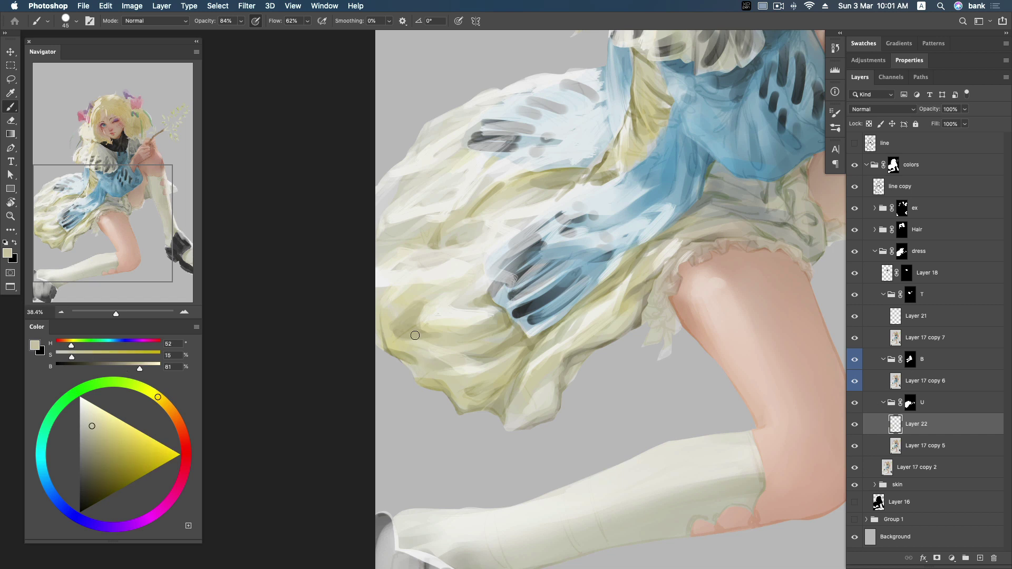
{"action": "left_click_drag", "start_coordinate": [411, 353], "coordinate": [417, 371]}
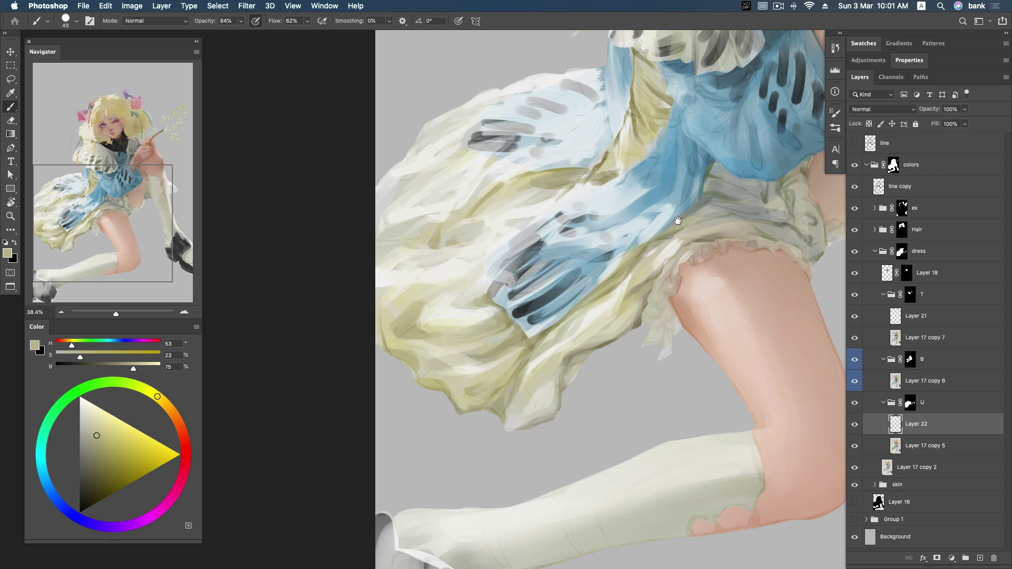
Step: Pan up to the upper skirt and sample a darker olive from its folds
{"action": "scroll", "coordinate": [659, 253], "scroll_direction": "down", "scroll_amount": 2}
{"action": "left_click", "coordinate": [482, 254], "text": "alt"}
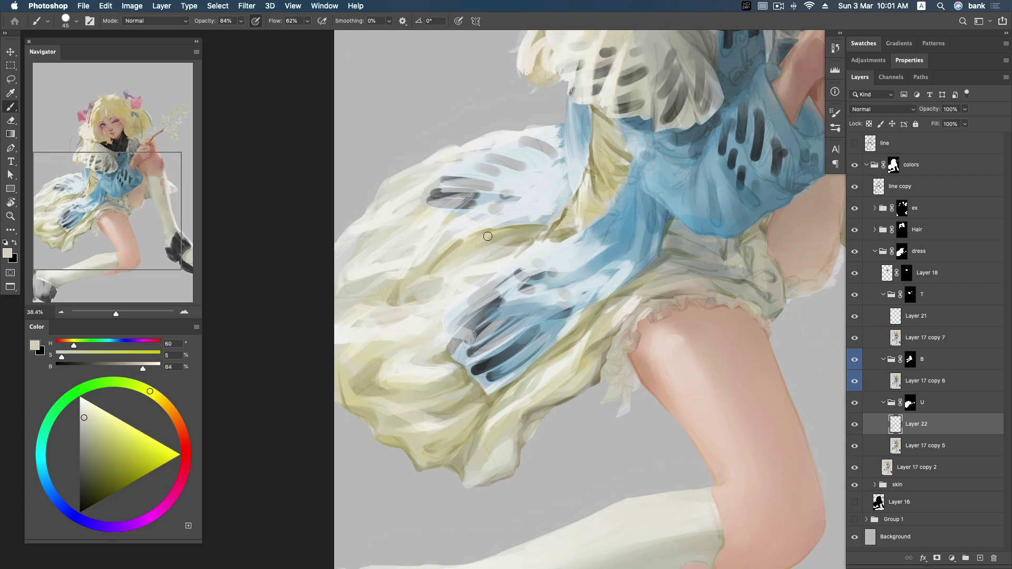
{"action": "left_click", "coordinate": [477, 244], "text": "alt"}
{"action": "left_click_drag", "start_coordinate": [616, 179], "coordinate": [584, 216]}
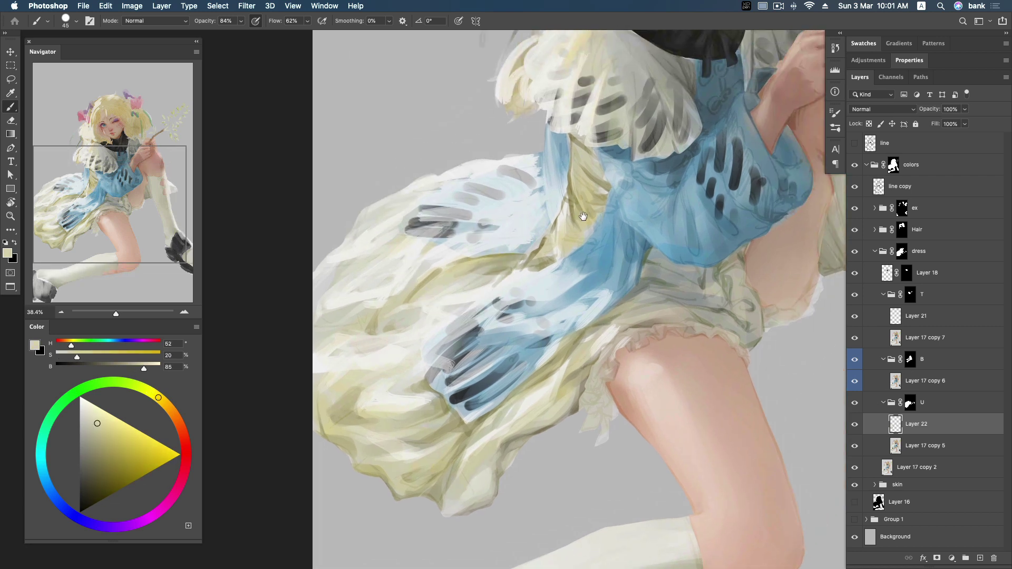
{"action": "left_click", "coordinate": [570, 231], "text": "alt"}
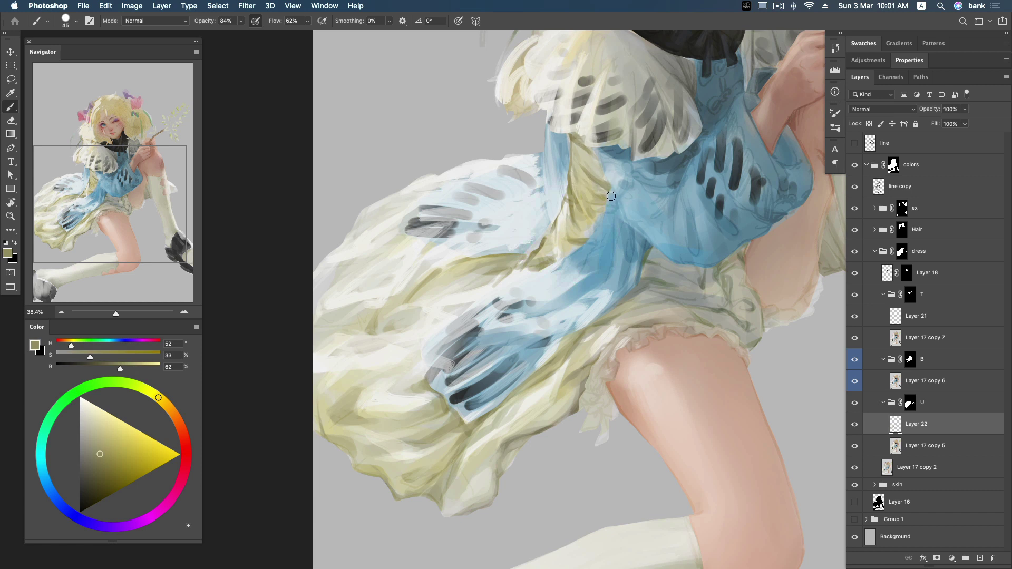
{"action": "scroll", "coordinate": [601, 247], "scroll_direction": "right", "scroll_amount": 3}
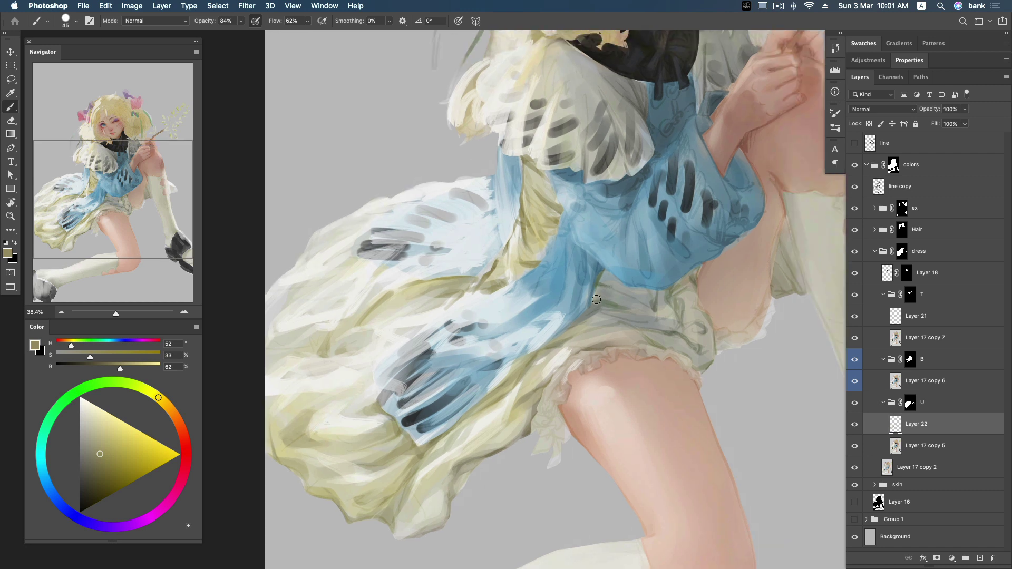
Step: Sample muted grey-green and darker grey tones from the bloomers beside the knee
{"action": "left_click", "coordinate": [600, 300], "text": "alt"}
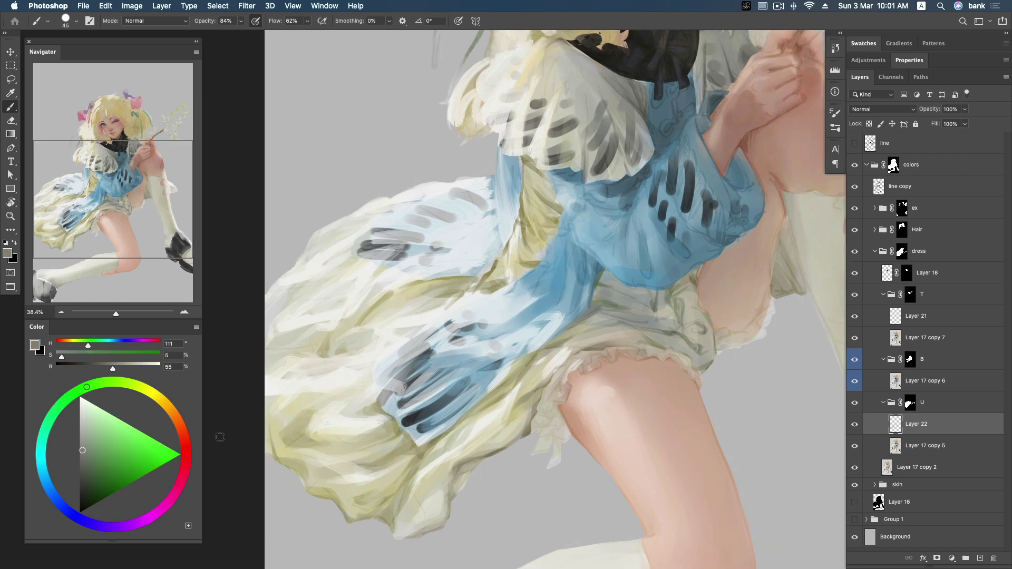
{"action": "left_click", "coordinate": [606, 301], "text": "alt"}
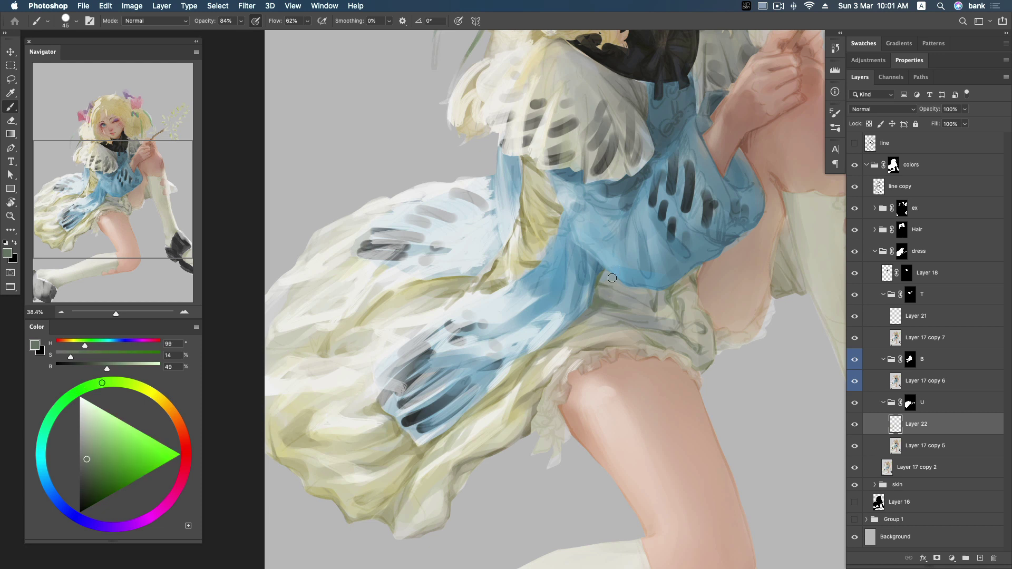
{"action": "left_click", "coordinate": [603, 315], "text": "alt"}
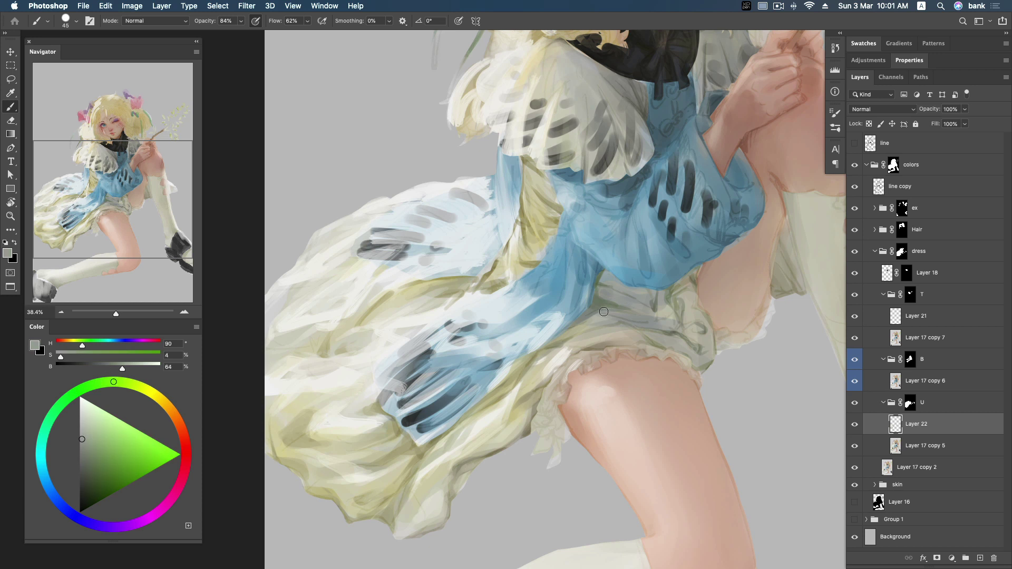
{"action": "left_click", "coordinate": [605, 305], "text": "alt"}
{"action": "left_click_drag", "start_coordinate": [658, 296], "coordinate": [621, 289]}
{"action": "left_click", "coordinate": [616, 289], "text": "alt"}
{"action": "left_click", "coordinate": [616, 298], "text": "alt"}
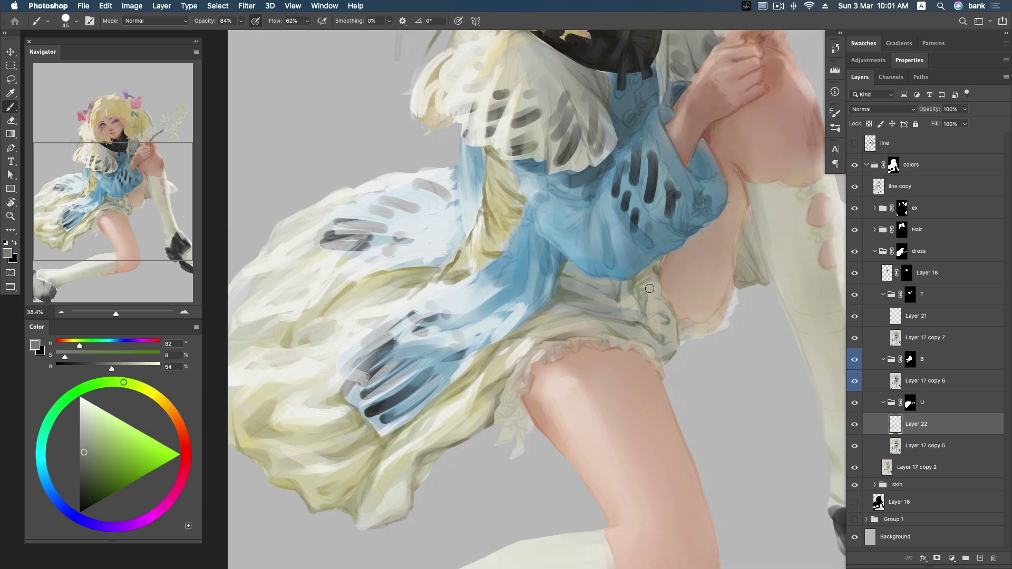
Step: Sample neutral, yellowish and olive greys from the bloomers
{"action": "left_click", "coordinate": [629, 304], "text": "alt"}
{"action": "left_click", "coordinate": [635, 294], "text": "alt"}
{"action": "left_click", "coordinate": [637, 307], "text": "alt"}
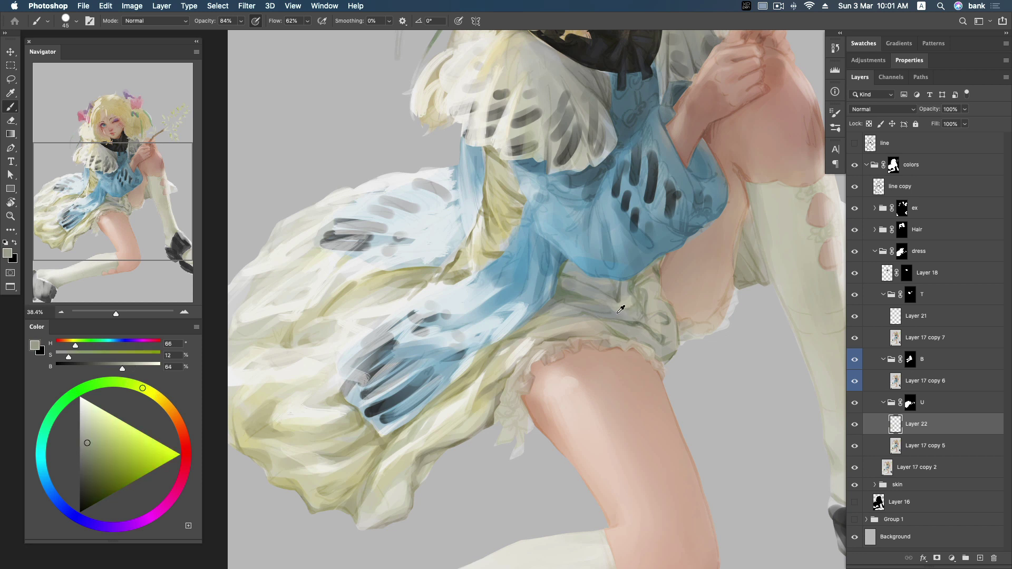
{"action": "left_click", "coordinate": [620, 311], "text": "alt"}
{"action": "left_click", "coordinate": [607, 310], "text": "alt"}
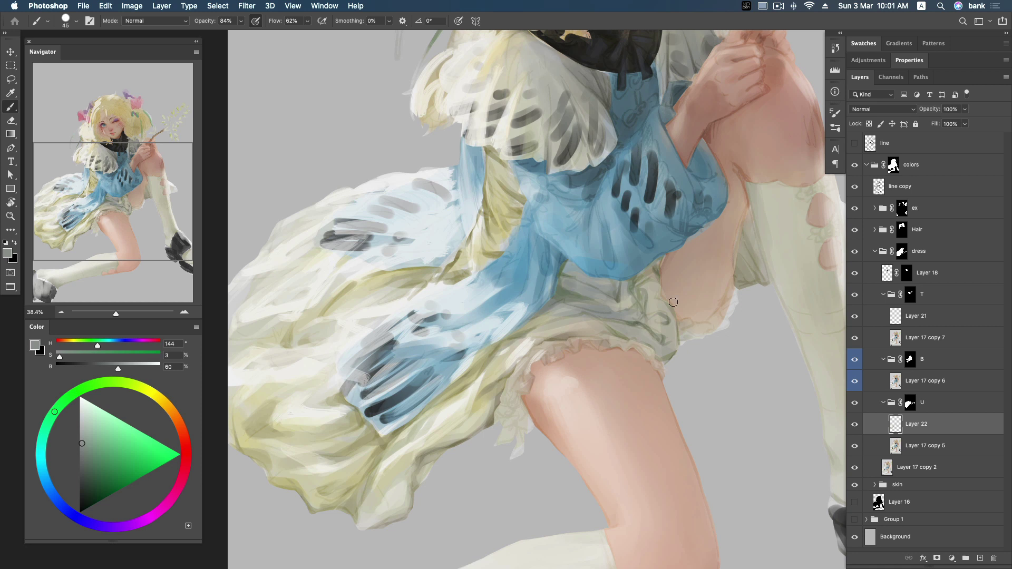
{"action": "left_click", "coordinate": [638, 323], "text": "alt"}
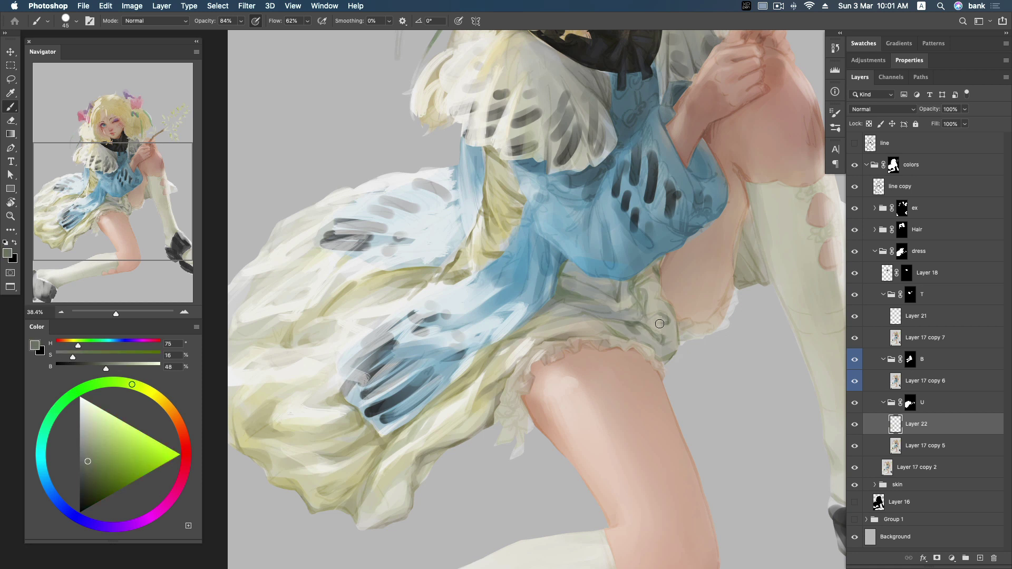
{"action": "left_click", "coordinate": [627, 322], "text": "alt"}
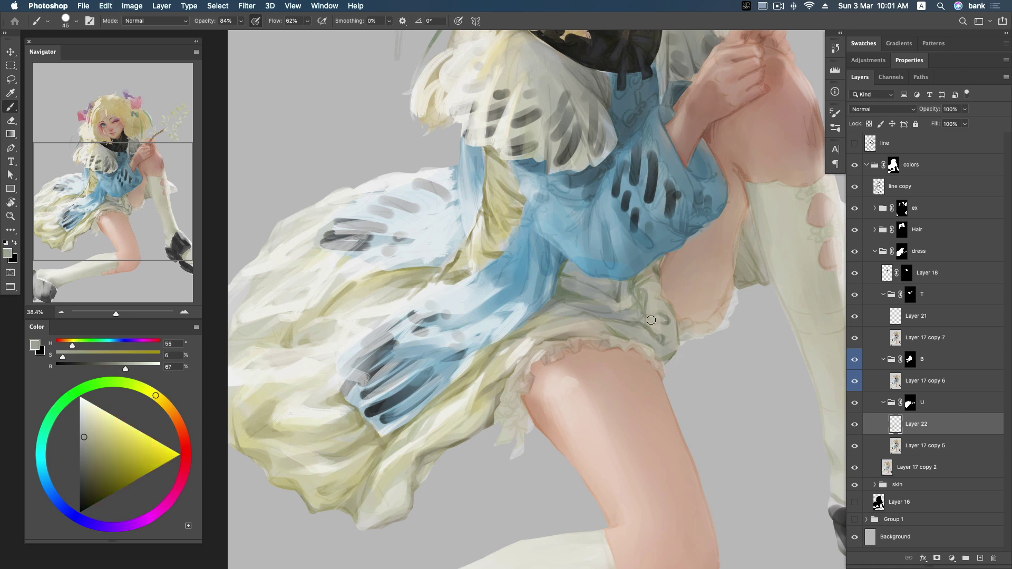
{"action": "left_click", "coordinate": [637, 321], "text": "alt"}
Step: Hide the line art and paint a grey fold just below the blue dress edge
{"action": "left_click", "coordinate": [855, 187]}
{"action": "left_click", "coordinate": [639, 319], "text": "alt"}
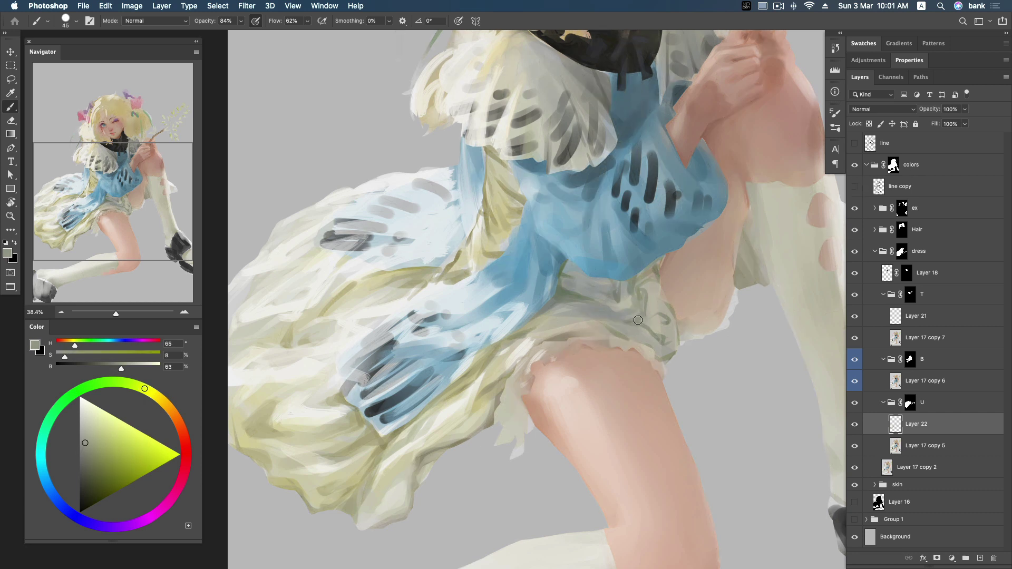
{"action": "left_click", "coordinate": [638, 290], "text": "alt"}
{"action": "left_click", "coordinate": [614, 282], "text": "alt"}
{"action": "left_click_drag", "start_coordinate": [587, 271], "coordinate": [578, 267]}
Step: Sample greener shadows, pale cream-greys and dark green-greys from the skirt folds
{"action": "left_click", "coordinate": [565, 263], "text": "alt"}
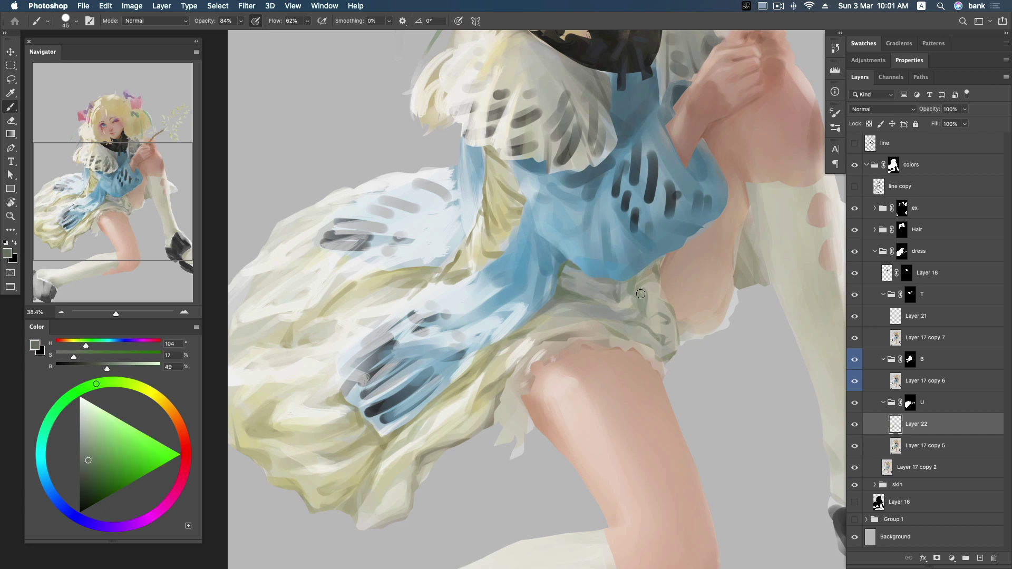
{"action": "left_click", "coordinate": [660, 337], "text": "alt"}
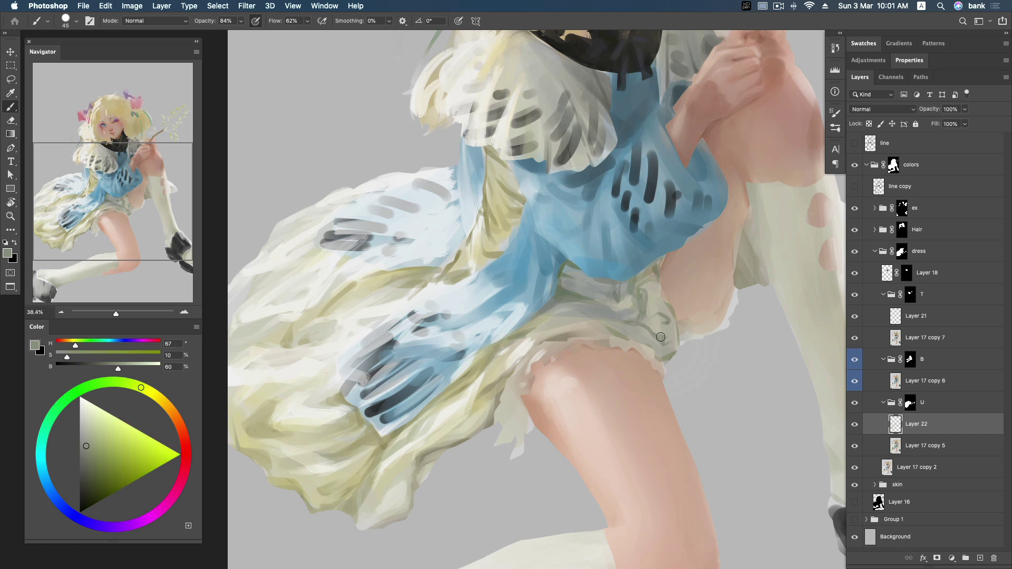
{"action": "left_click", "coordinate": [666, 321], "text": "alt"}
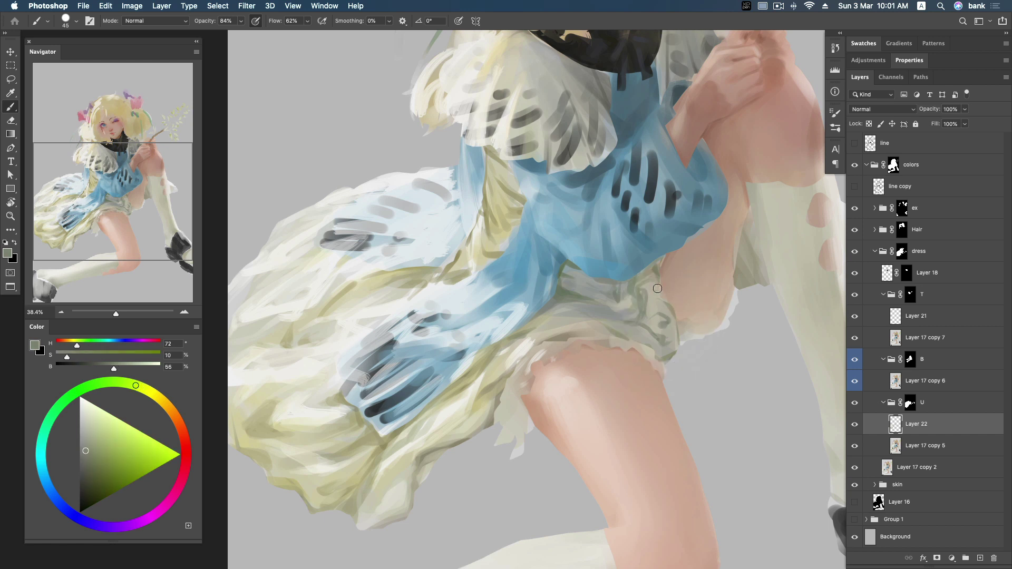
{"action": "left_click", "coordinate": [564, 314], "text": "alt"}
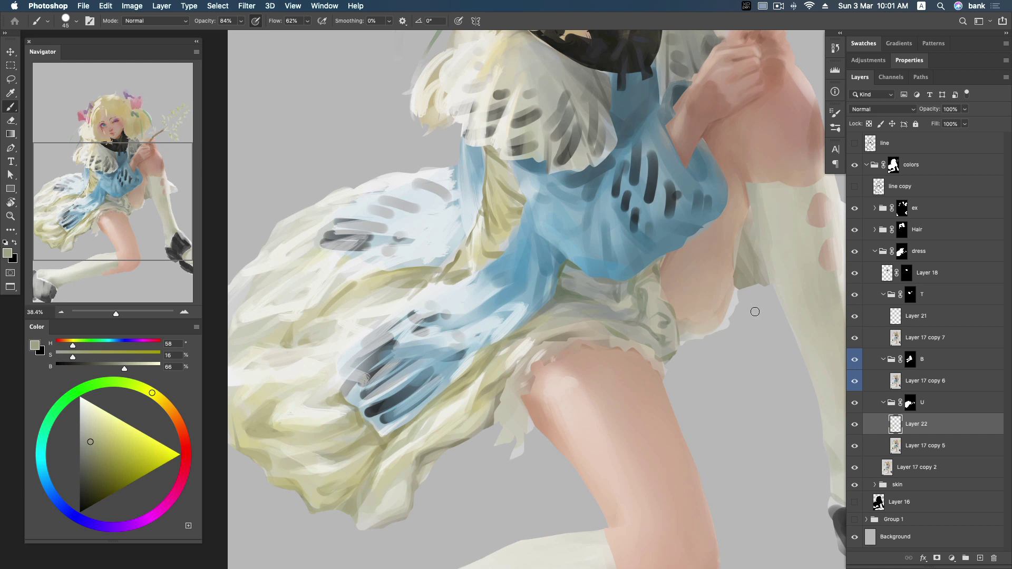
{"action": "left_click", "coordinate": [632, 295], "text": "alt"}
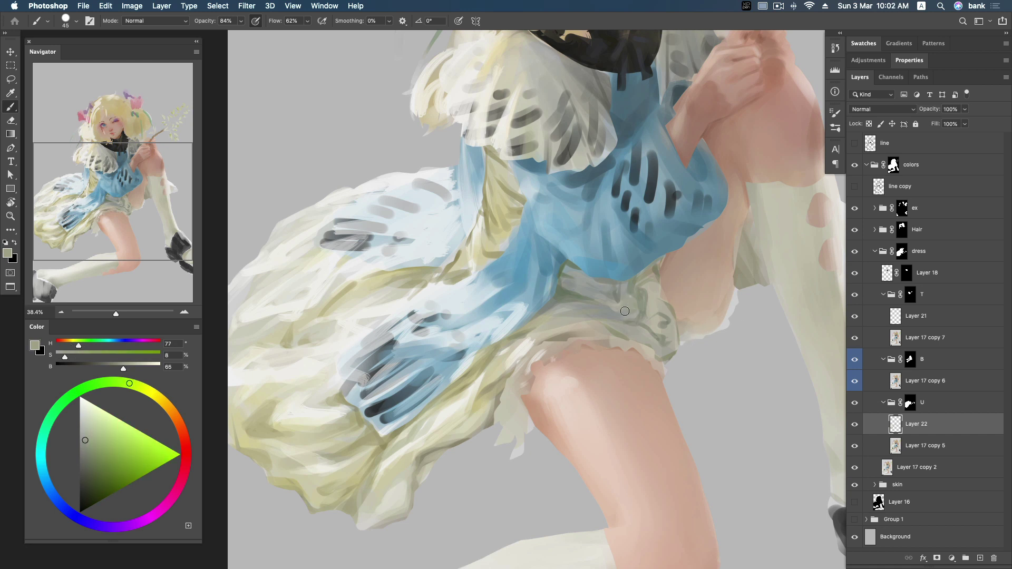
{"action": "left_click", "coordinate": [611, 291], "text": "alt"}
{"action": "left_click", "coordinate": [569, 277], "text": "alt"}
{"action": "left_click", "coordinate": [562, 276], "text": "alt"}
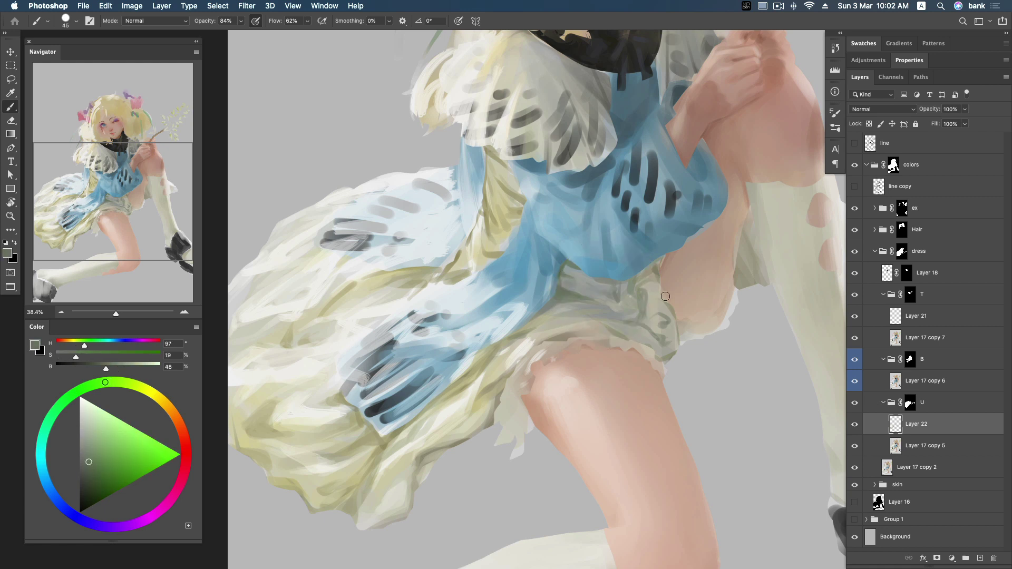
{"action": "left_click", "coordinate": [567, 306], "text": "alt"}
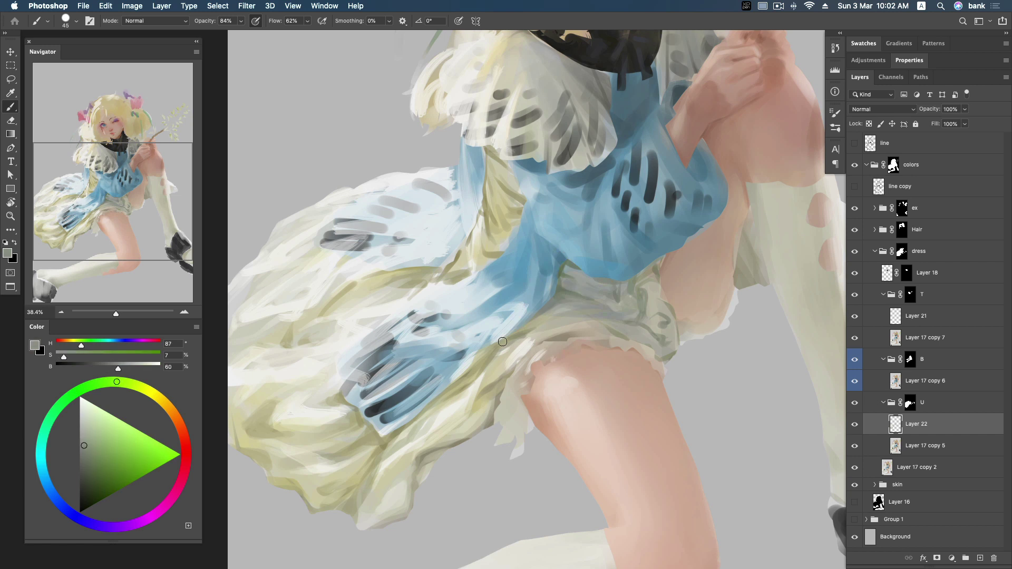
Step: Sample a light skirt cream and zoom out to about 19% to see the whole figure
{"action": "scroll", "coordinate": [511, 348], "scroll_direction": "left", "scroll_amount": 3}
{"action": "scroll", "coordinate": [511, 348], "scroll_direction": "down", "scroll_amount": 2}
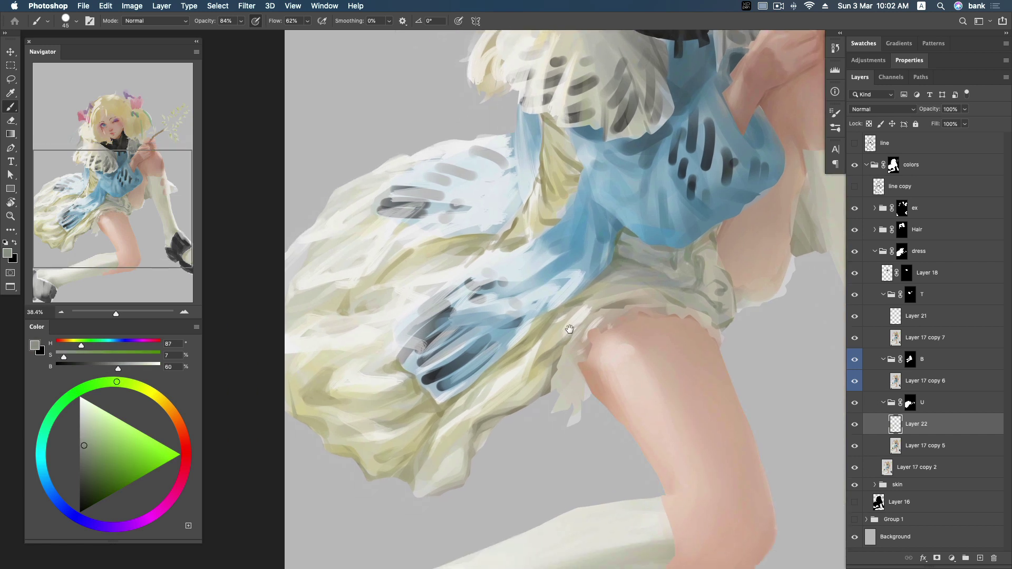
{"action": "left_click", "coordinate": [519, 360], "text": "alt"}
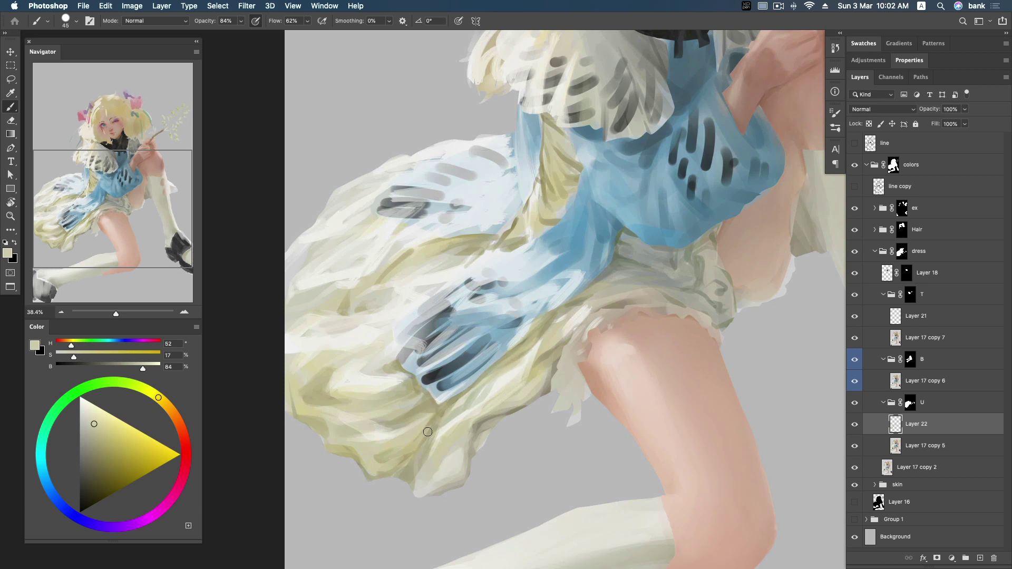
{"action": "key", "text": "z"}
{"action": "left_click_drag", "start_coordinate": [734, 334], "coordinate": [691, 361]}
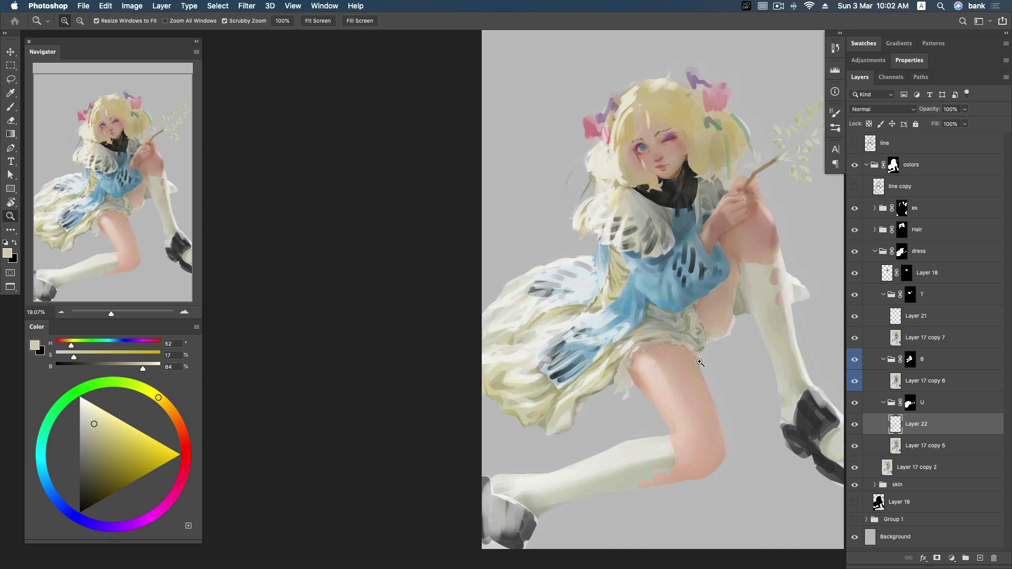
Step: Recentre the figure, show the line copy layer, and zoom into the skirt ruffle and thigh
{"action": "left_click_drag", "start_coordinate": [638, 261], "coordinate": [434, 240]}
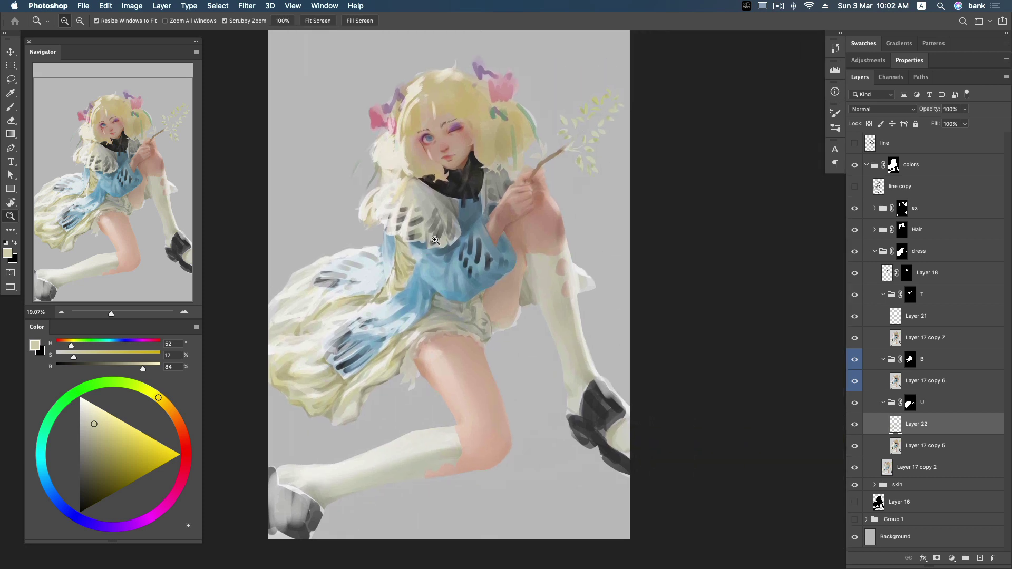
{"action": "left_click", "coordinate": [855, 186]}
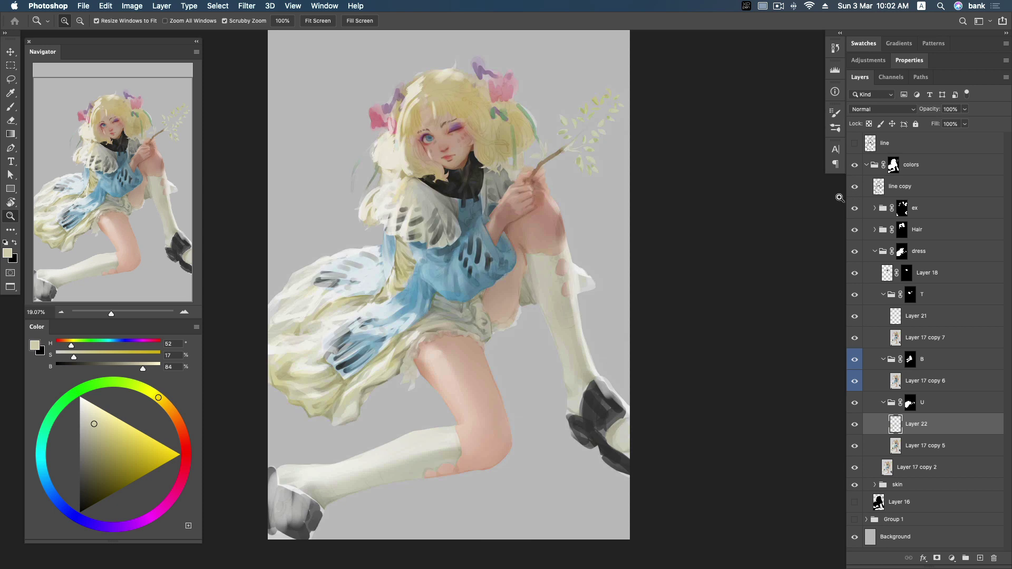
{"action": "left_click_drag", "start_coordinate": [461, 340], "coordinate": [615, 314]}
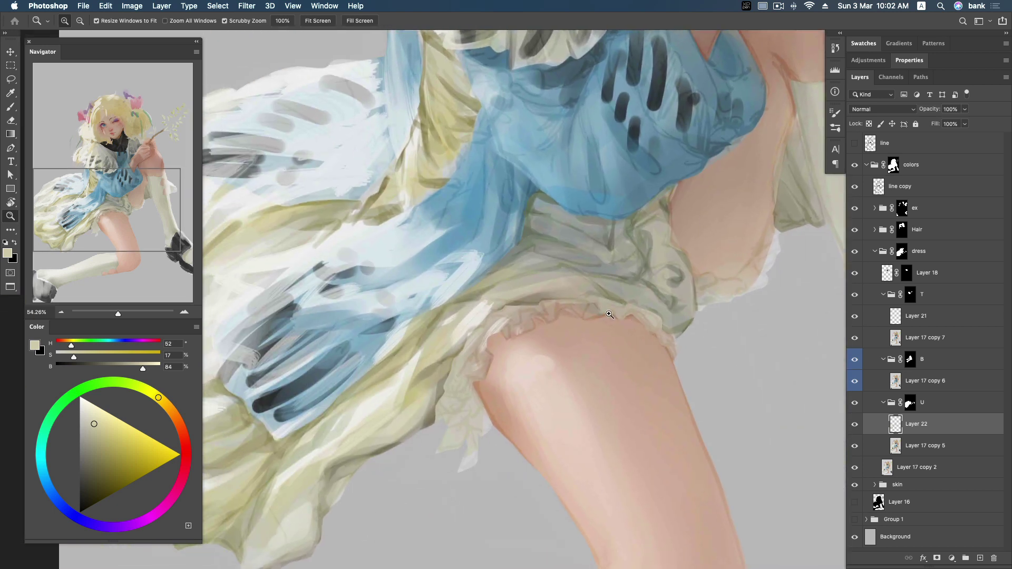
Step: Add a new layer above Layer 17 copy 2 and brighten the ruffle edge with pale cream
{"action": "left_click", "coordinate": [931, 468]}
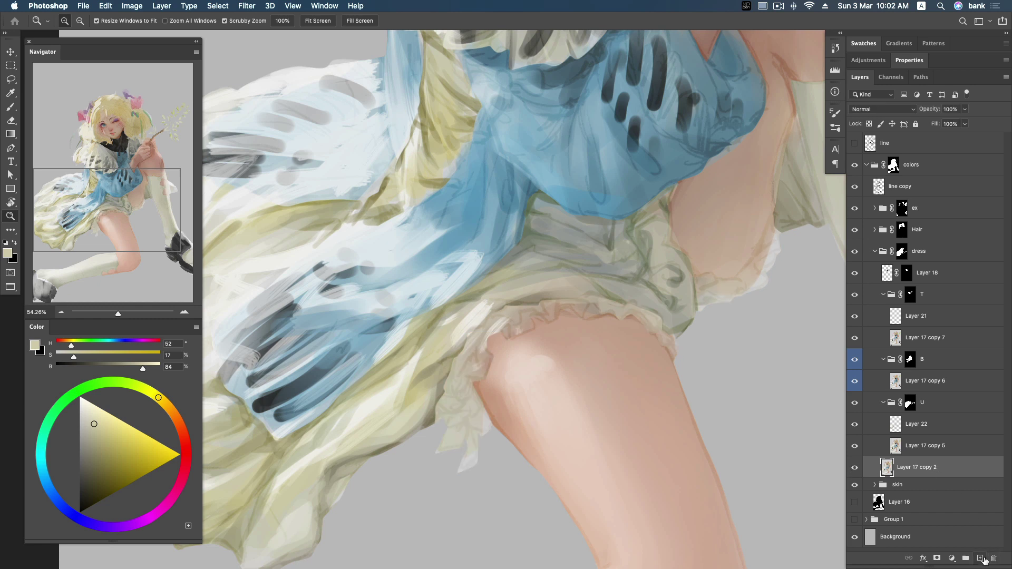
{"action": "left_click", "coordinate": [980, 560]}
{"action": "key", "text": "b"}
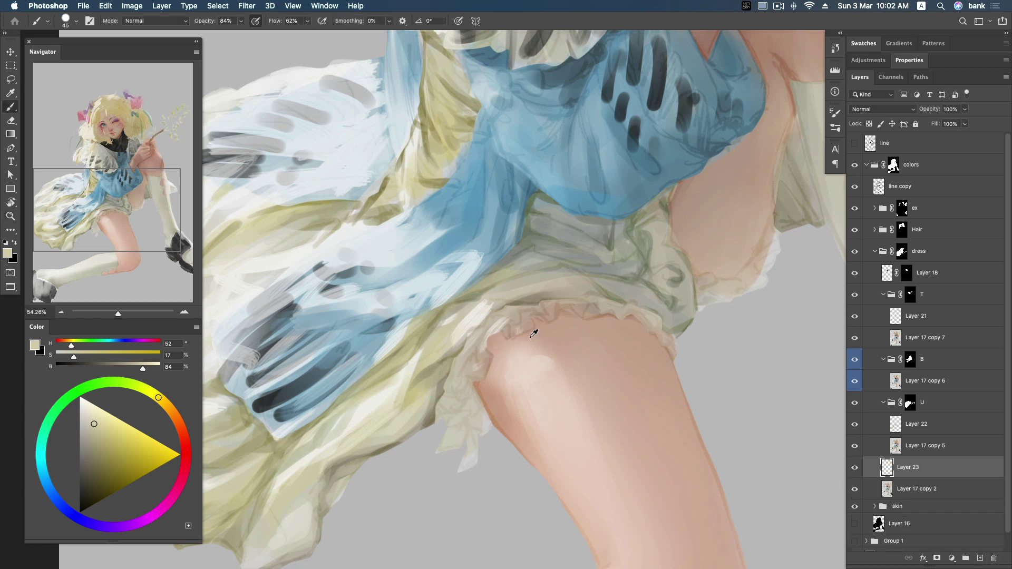
{"action": "left_click", "coordinate": [504, 323], "text": "alt"}
{"action": "key", "text": "bracketleft"}
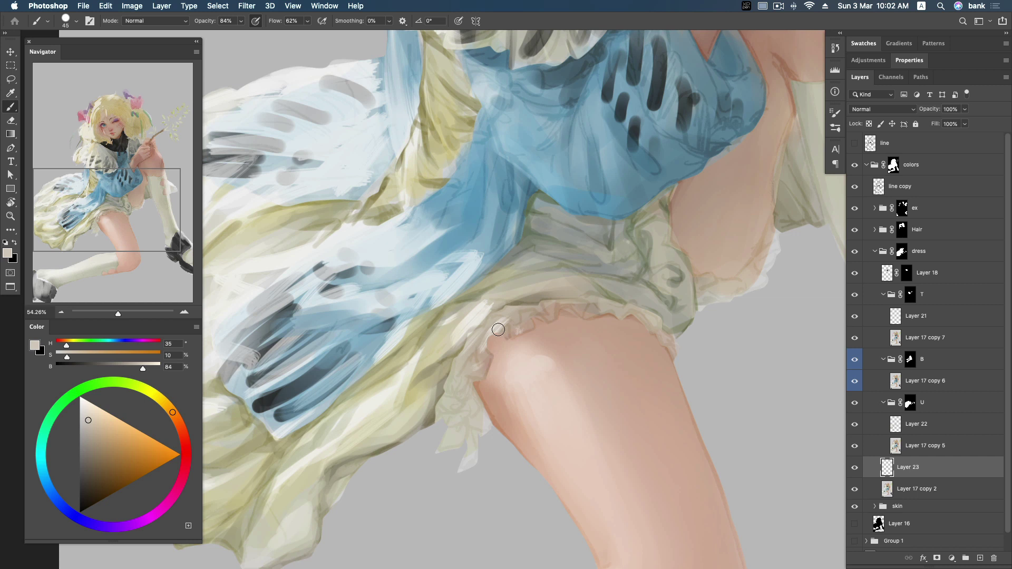
{"action": "mouse_move", "coordinate": [518, 320]}
{"action": "left_mouse_down"}
{"action": "mouse_move", "coordinate": [505, 328]}
{"action": "mouse_move", "coordinate": [530, 315]}
{"action": "left_mouse_up"}
{"action": "key", "text": "bracketleft"}
Step: Raise brush opacity to 97% and paint grey frill folds over the thigh edge
{"action": "left_click_drag", "start_coordinate": [242, 23], "coordinate": [257, 36]}
{"action": "key", "text": "bracketright"}
{"action": "left_click", "coordinate": [345, 414], "text": "alt"}
{"action": "left_click_drag", "start_coordinate": [479, 417], "coordinate": [484, 410]}
{"action": "left_click", "coordinate": [477, 422], "text": "alt"}
{"action": "mouse_move", "coordinate": [481, 387]}
{"action": "left_mouse_down"}
{"action": "mouse_move", "coordinate": [448, 393]}
{"action": "mouse_move", "coordinate": [450, 368]}
{"action": "mouse_move", "coordinate": [455, 398]}
{"action": "mouse_move", "coordinate": [477, 412]}
{"action": "mouse_move", "coordinate": [458, 406]}
{"action": "mouse_move", "coordinate": [443, 422]}
{"action": "mouse_move", "coordinate": [473, 390]}
{"action": "left_mouse_up"}
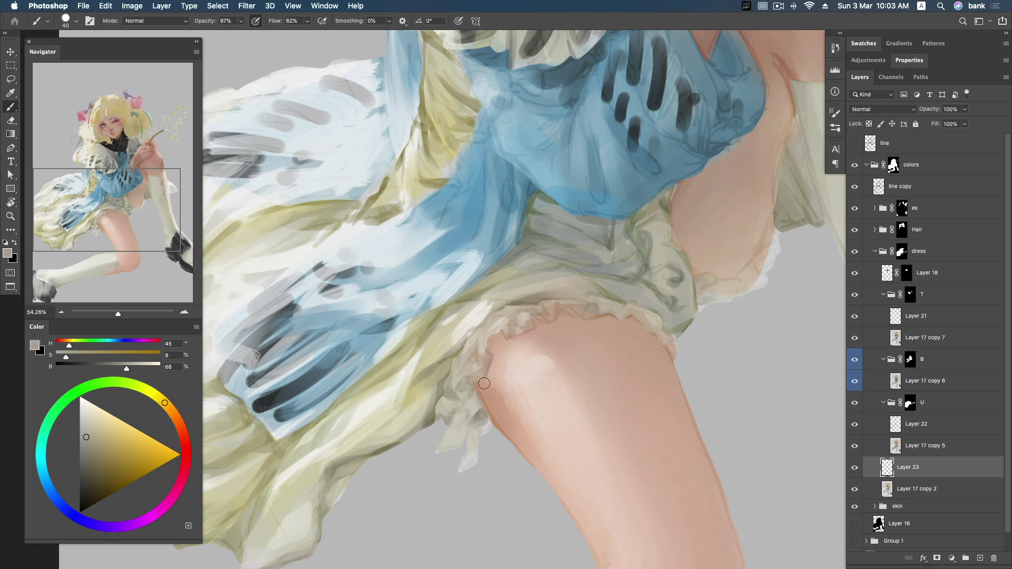
{"action": "mouse_move", "coordinate": [477, 388]}
{"action": "left_mouse_down"}
{"action": "mouse_move", "coordinate": [490, 424]}
{"action": "mouse_move", "coordinate": [486, 441]}
{"action": "mouse_move", "coordinate": [478, 429]}
{"action": "mouse_move", "coordinate": [463, 450]}
{"action": "mouse_move", "coordinate": [477, 427]}
{"action": "mouse_move", "coordinate": [448, 414]}
{"action": "mouse_move", "coordinate": [440, 396]}
{"action": "left_mouse_up"}
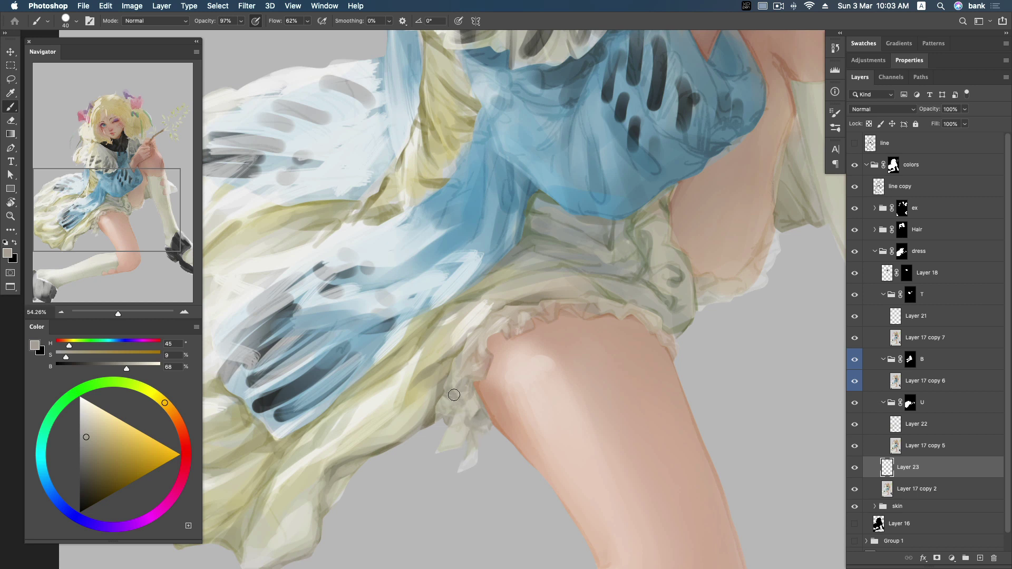
Step: Sample tan frill tones and paint lighter and darker tan lines along the frill edge
{"action": "left_click", "coordinate": [628, 309], "text": "alt"}
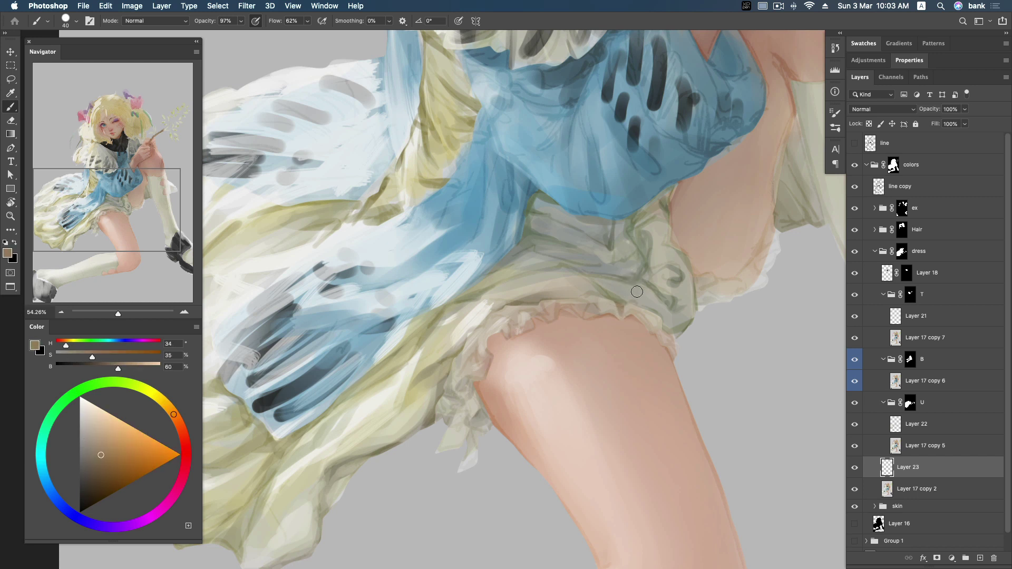
{"action": "left_click", "coordinate": [416, 350], "text": "alt"}
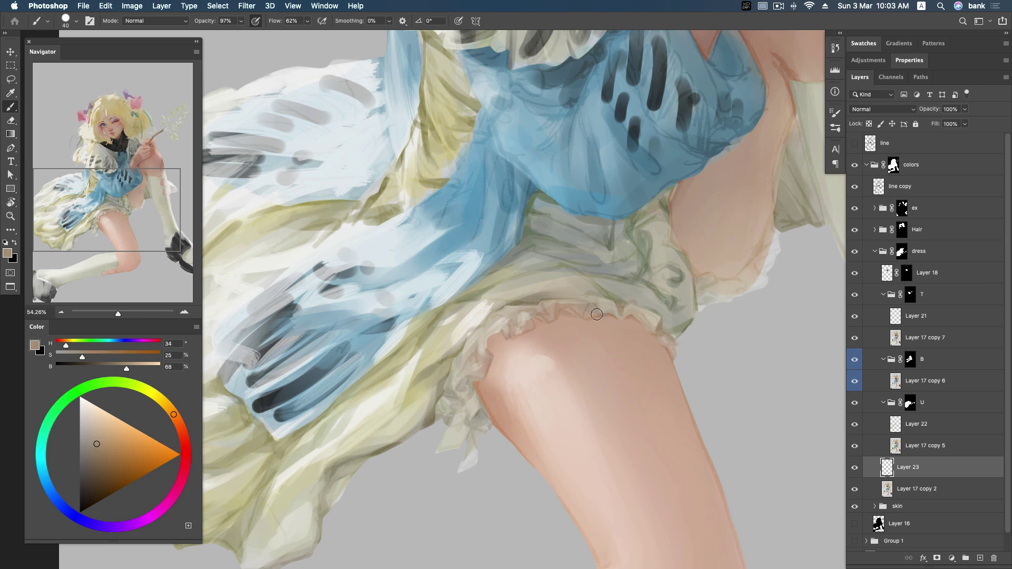
{"action": "left_click", "coordinate": [526, 304], "text": "alt"}
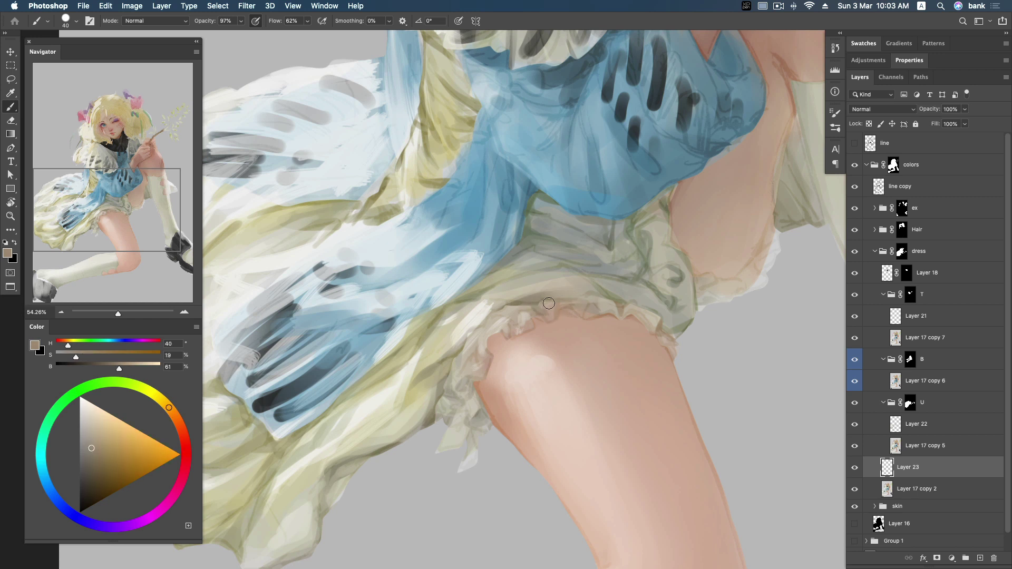
{"action": "left_click", "coordinate": [517, 303], "text": "alt"}
{"action": "left_click_drag", "start_coordinate": [517, 316], "coordinate": [493, 312]}
{"action": "key", "text": "ctrl+z"}
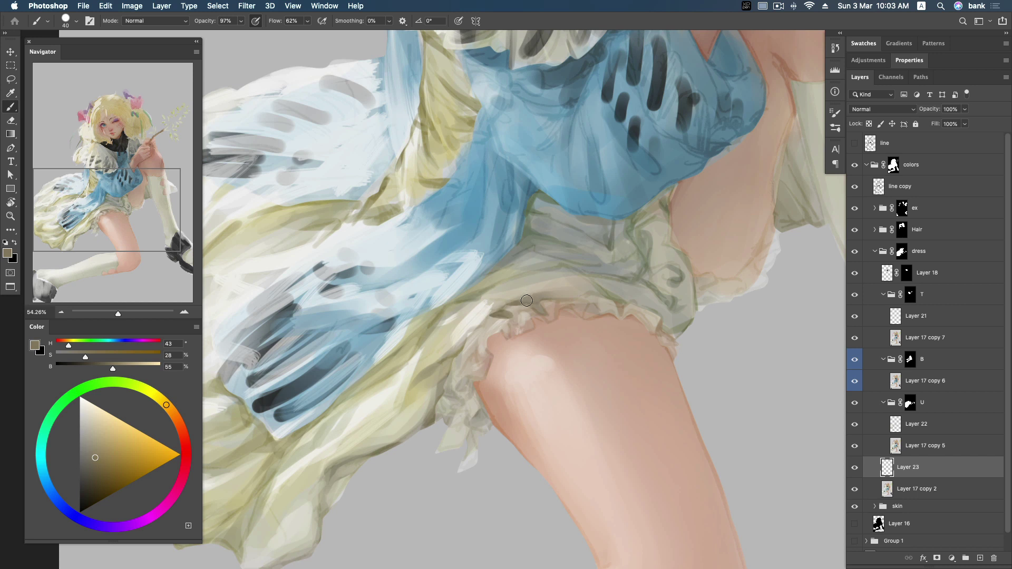
{"action": "left_click", "coordinate": [515, 317], "text": "alt"}
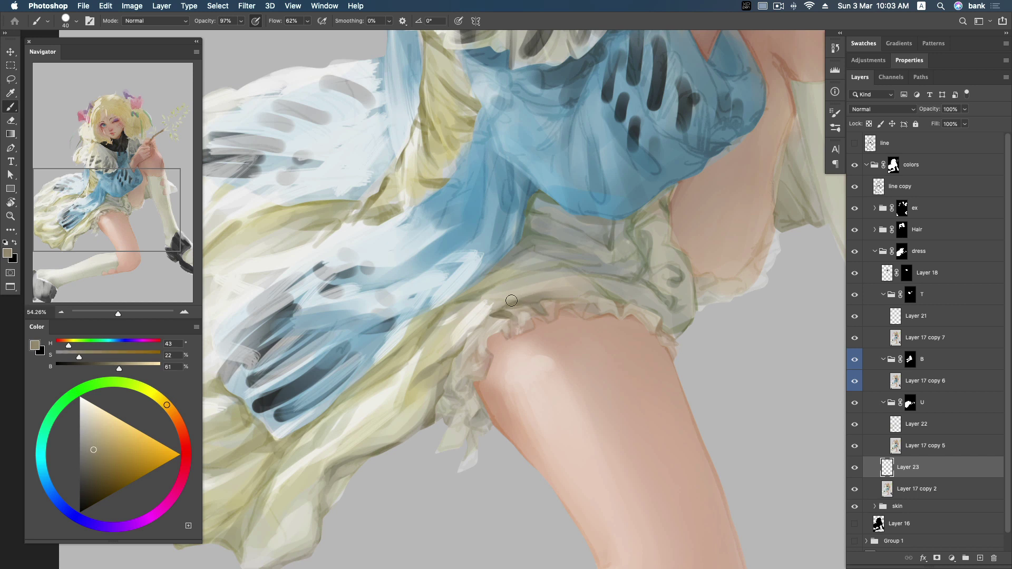
{"action": "left_click_drag", "start_coordinate": [489, 316], "coordinate": [474, 333]}
{"action": "left_click", "coordinate": [490, 318], "text": "alt"}
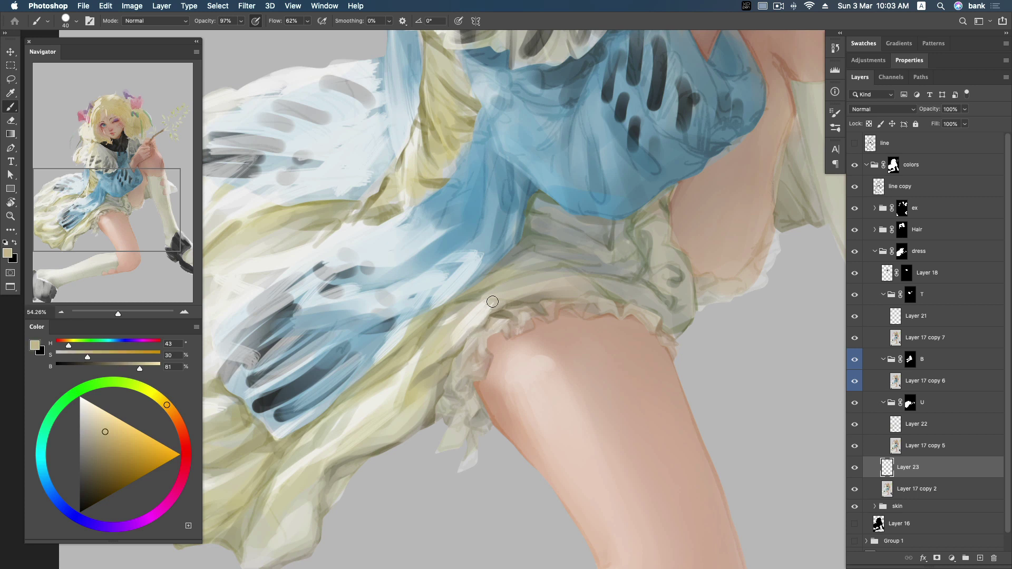
{"action": "left_click", "coordinate": [477, 331], "text": "alt"}
{"action": "mouse_move", "coordinate": [476, 333]}
{"action": "left_mouse_down"}
{"action": "mouse_move", "coordinate": [500, 313]}
{"action": "mouse_move", "coordinate": [474, 357]}
{"action": "left_mouse_up"}
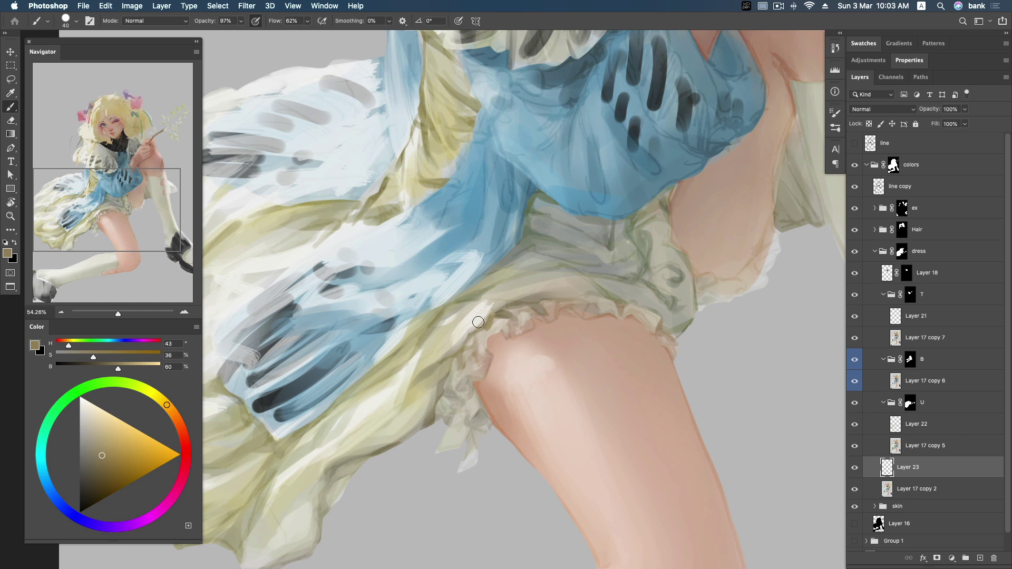
Step: On Layer 22, brush sampled light cream over the frill edge's dark line beside the thigh
{"action": "left_click", "coordinate": [947, 429]}
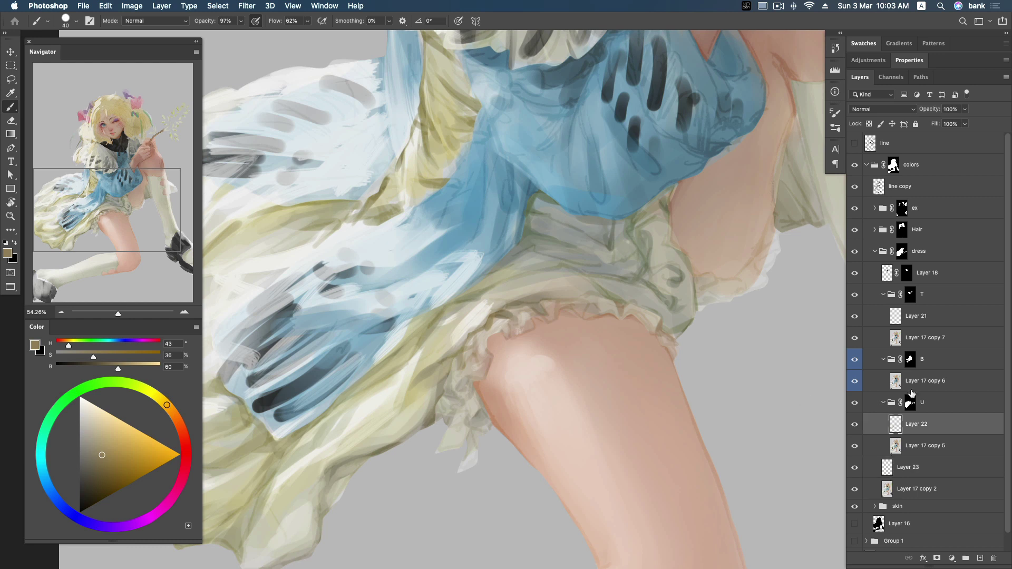
{"action": "mouse_move", "coordinate": [497, 316]}
{"action": "left_mouse_down"}
{"action": "mouse_move", "coordinate": [478, 330]}
{"action": "mouse_move", "coordinate": [532, 301]}
{"action": "left_mouse_up"}
{"action": "left_click", "coordinate": [483, 308], "text": "alt"}
{"action": "left_click", "coordinate": [472, 310], "text": "alt"}
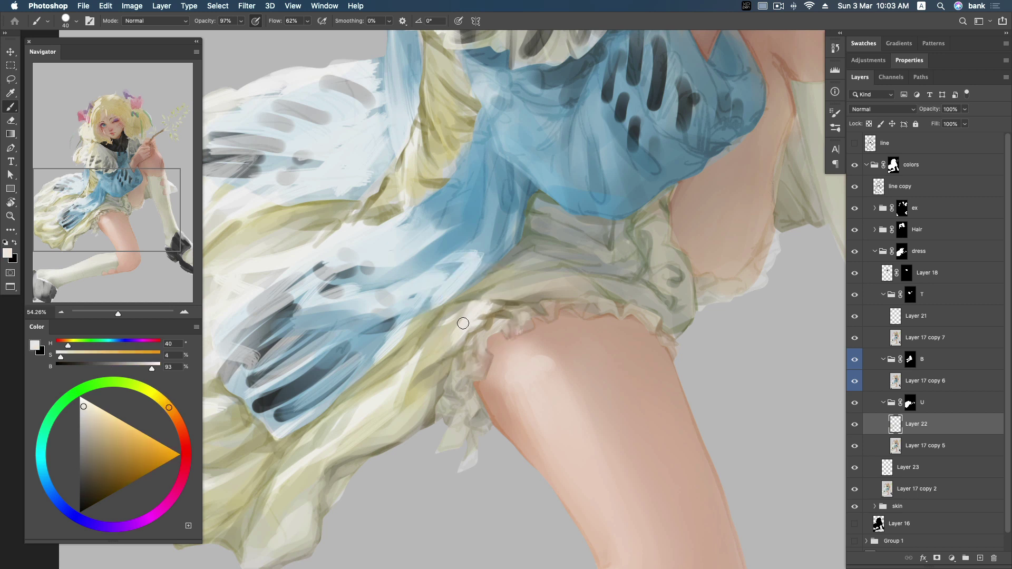
{"action": "left_click", "coordinate": [476, 305], "text": "alt"}
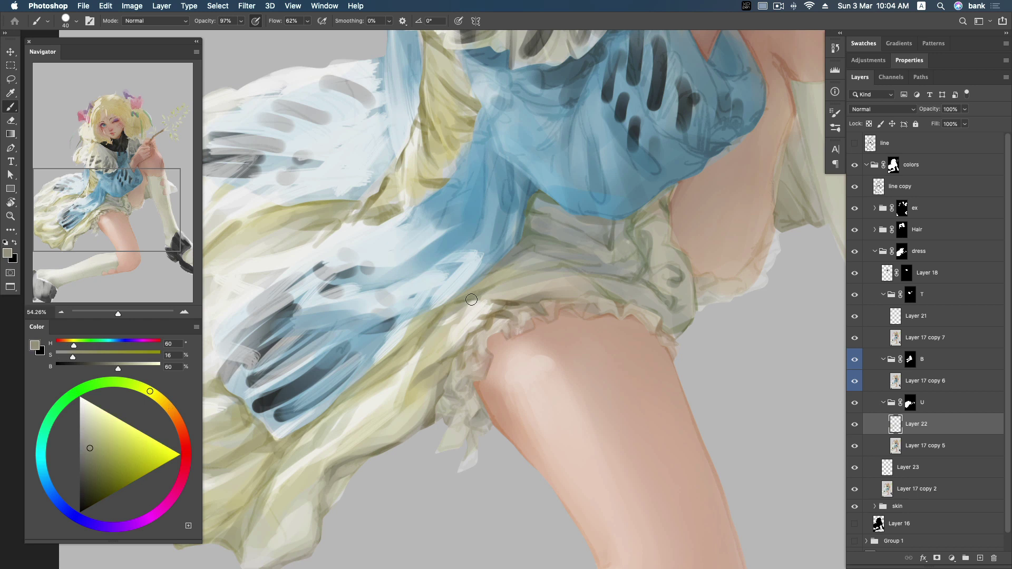
{"action": "left_click", "coordinate": [482, 310], "text": "alt"}
{"action": "left_click_drag", "start_coordinate": [510, 297], "coordinate": [487, 302]}
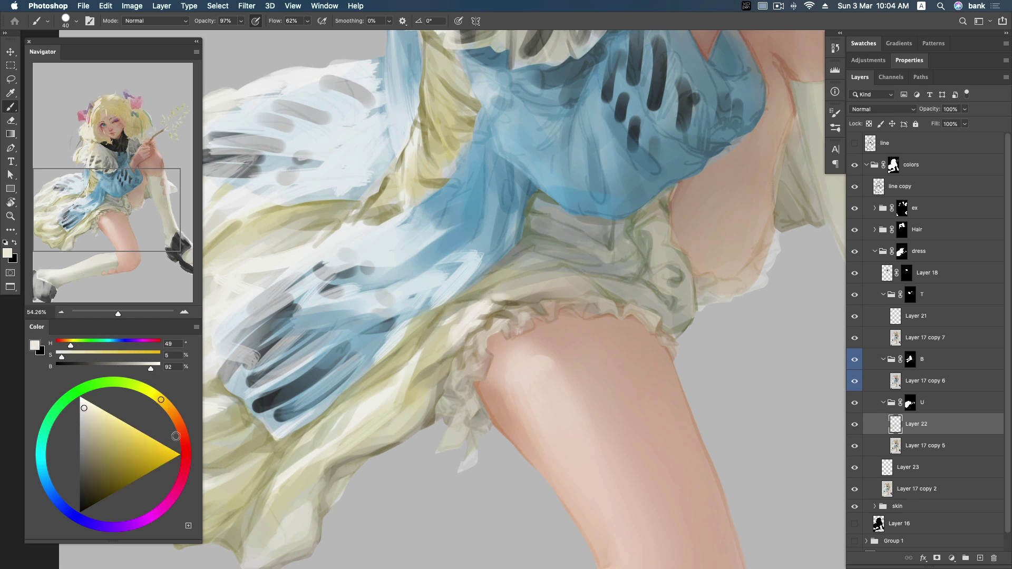
Step: Sample olive and grey frill-shadow tones, then pick a deeper warm cream on Layer 17 copy 5
{"action": "left_click", "coordinate": [423, 338], "text": "alt"}
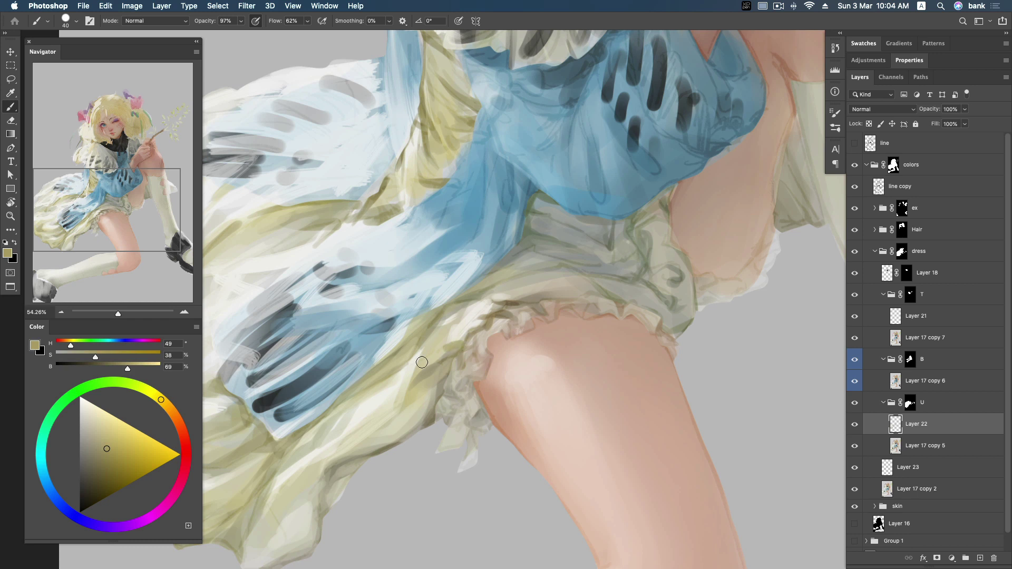
{"action": "left_click", "coordinate": [454, 331], "text": "alt"}
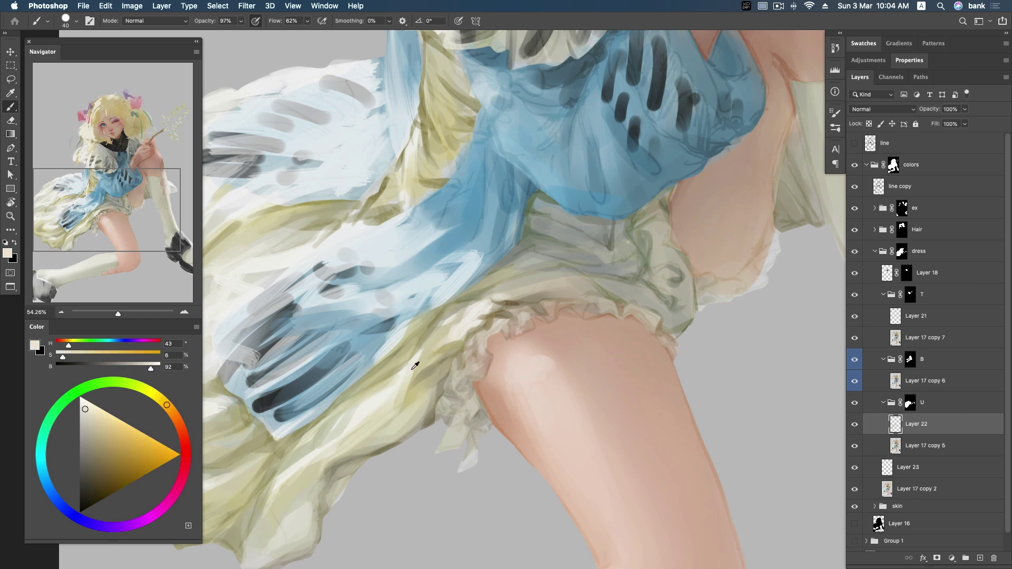
{"action": "left_click", "coordinate": [422, 343], "text": "alt"}
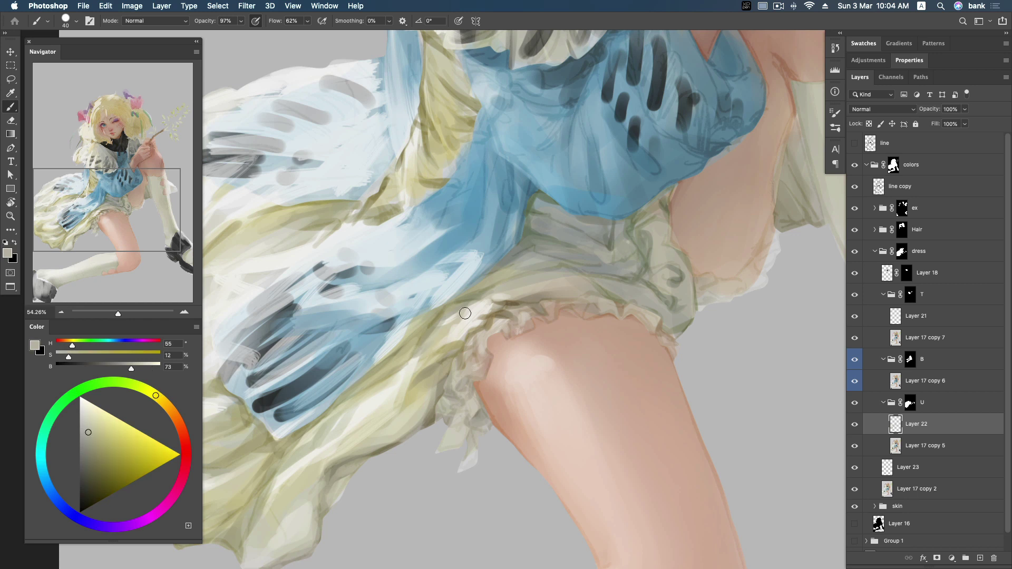
{"action": "scroll", "coordinate": [555, 360], "scroll_direction": "up", "scroll_amount": 3}
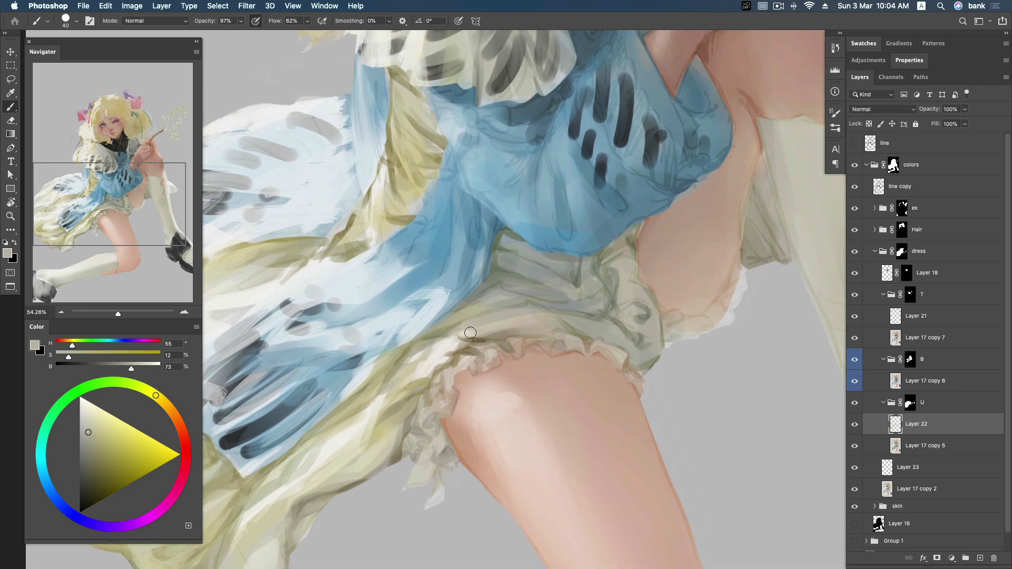
{"action": "left_click", "coordinate": [506, 319], "text": "alt"}
{"action": "left_click", "coordinate": [536, 305], "text": "alt"}
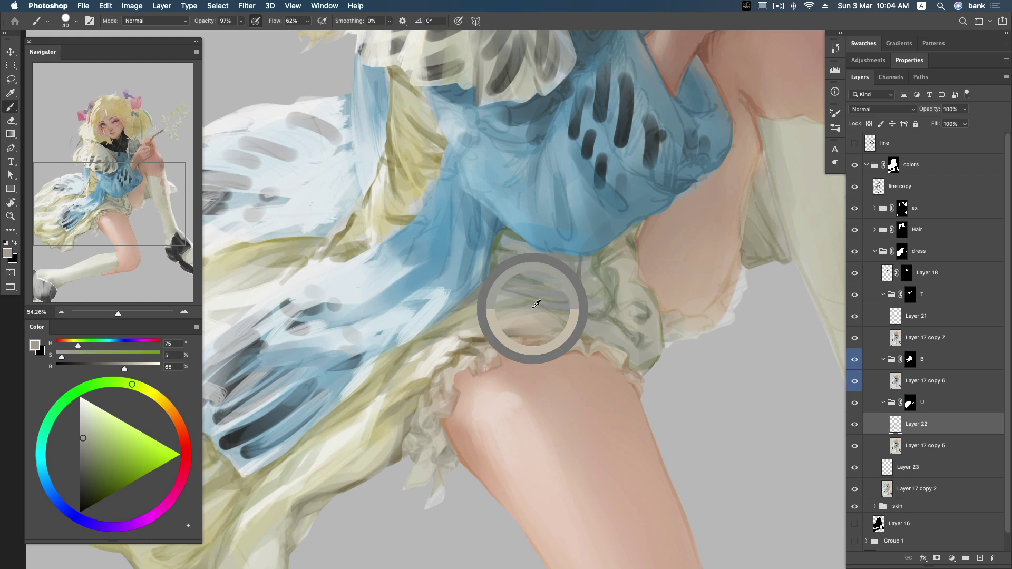
{"action": "left_click_drag", "start_coordinate": [611, 330], "coordinate": [601, 334]}
{"action": "left_click", "coordinate": [935, 446]}
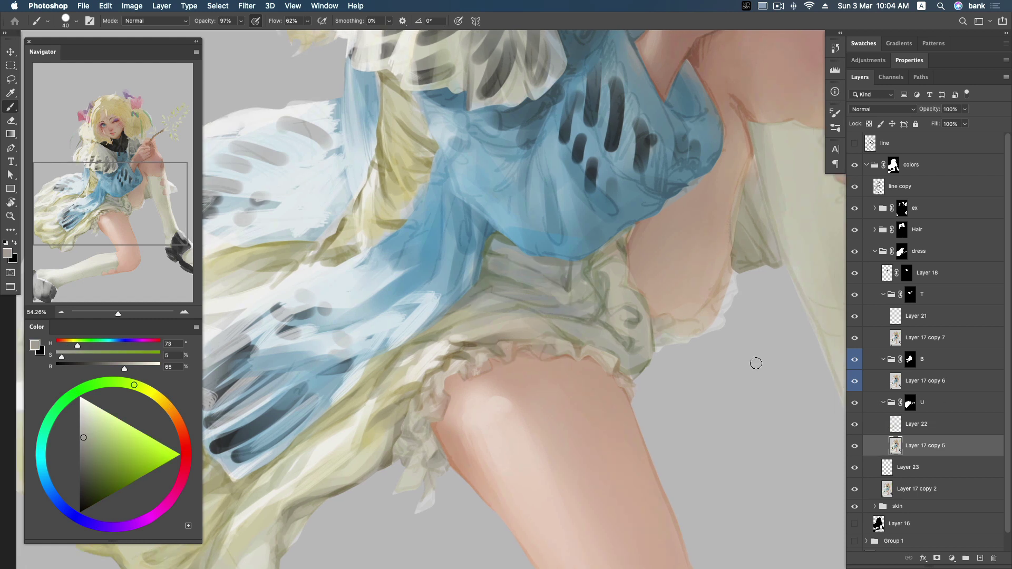
{"action": "left_click", "coordinate": [425, 357], "text": "alt"}
{"action": "left_click", "coordinate": [93, 451]}
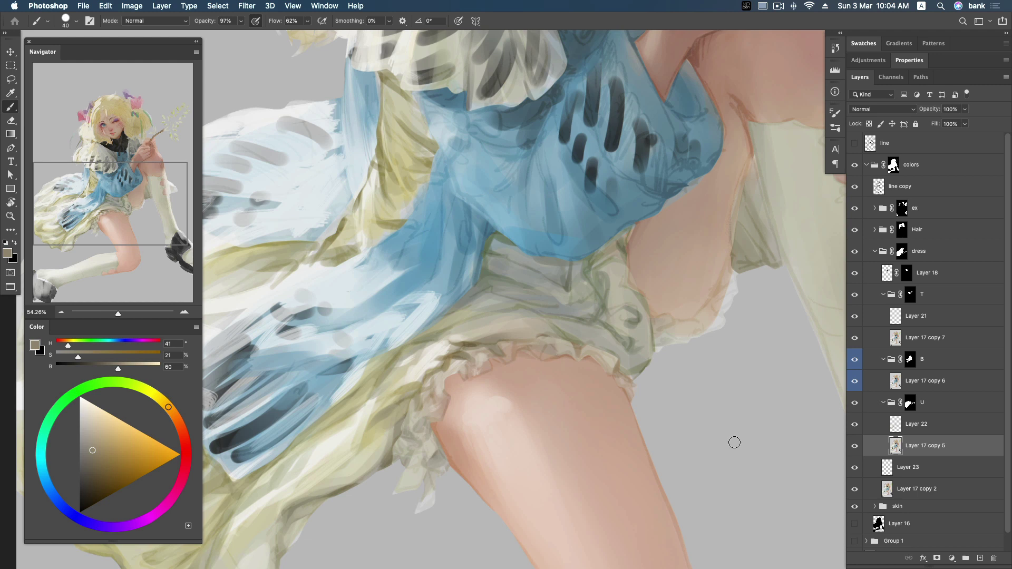
Step: On Layer 23, resample warm, yellowish and muted beige tones from the frill edge
{"action": "left_click", "coordinate": [942, 473]}
{"action": "left_click", "coordinate": [555, 348], "text": "alt"}
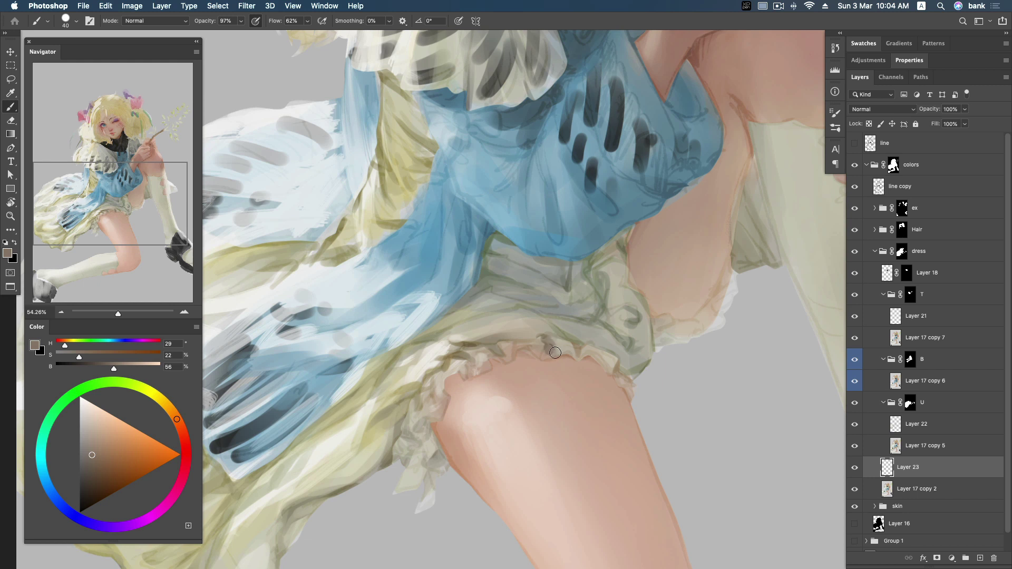
{"action": "left_click", "coordinate": [545, 356], "text": "alt"}
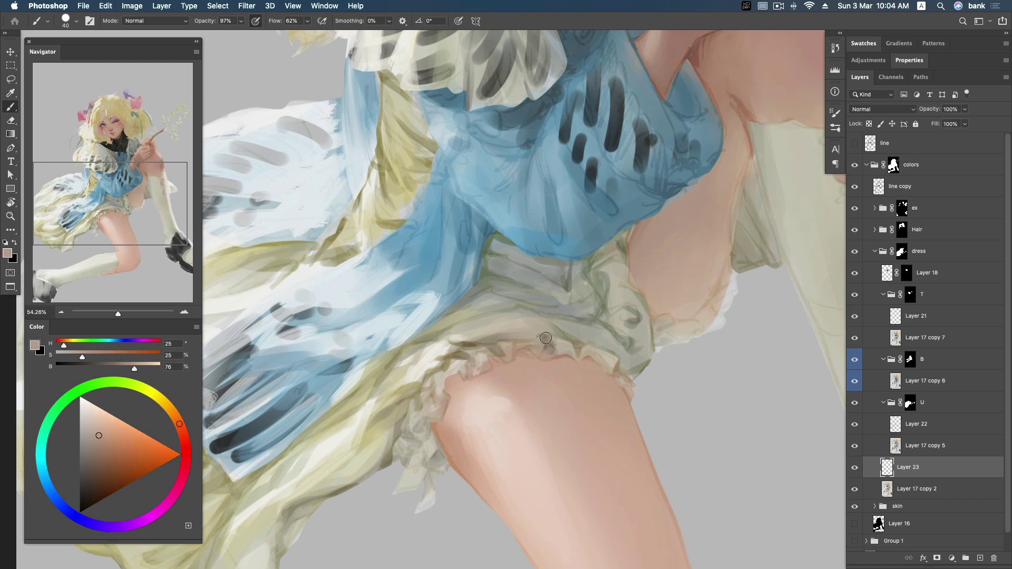
{"action": "left_click", "coordinate": [470, 356], "text": "alt"}
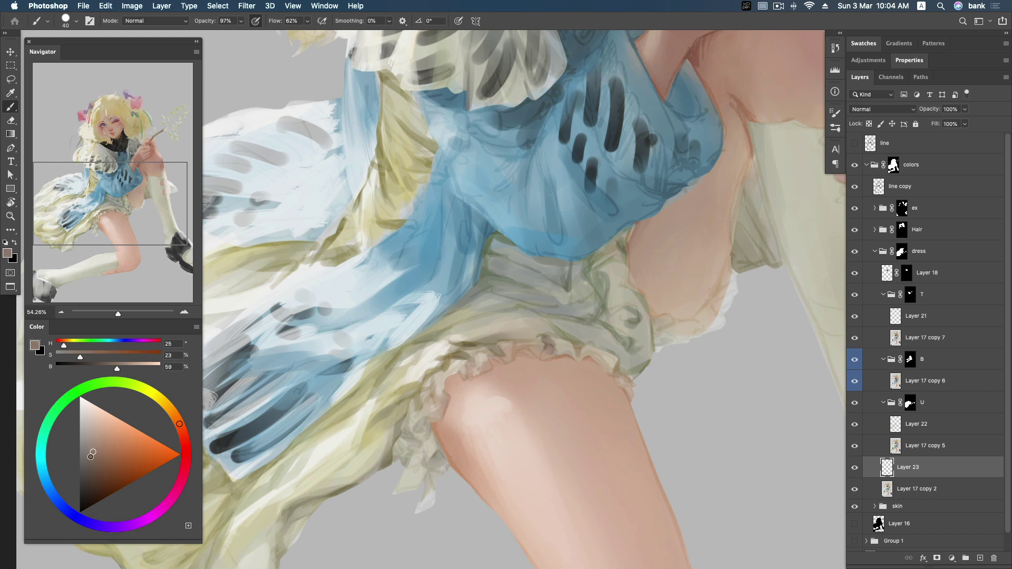
{"action": "left_click", "coordinate": [535, 349], "text": "alt"}
{"action": "left_click", "coordinate": [505, 344], "text": "alt"}
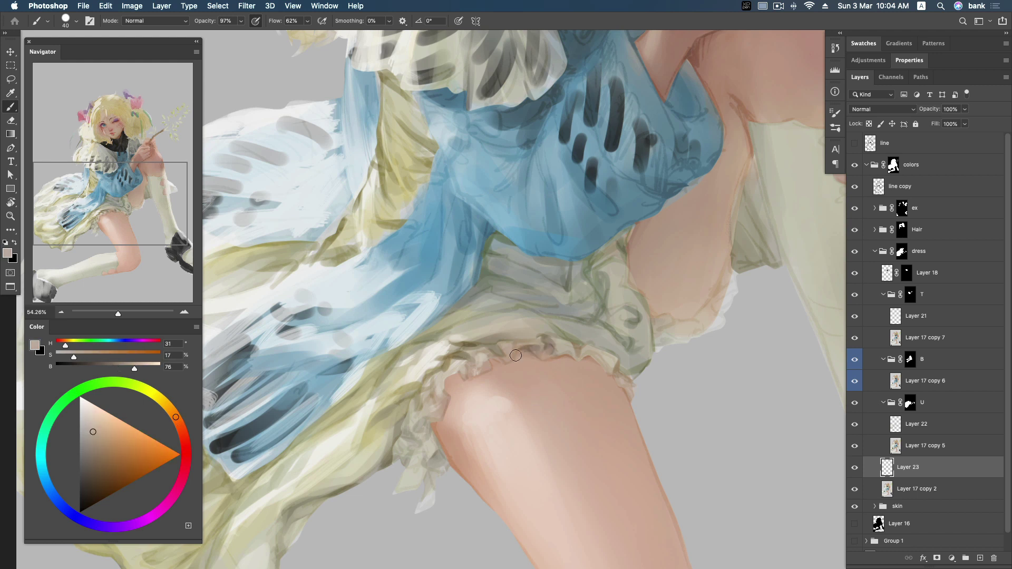
{"action": "left_click", "coordinate": [554, 327], "text": "alt"}
{"action": "left_click", "coordinate": [556, 342], "text": "alt"}
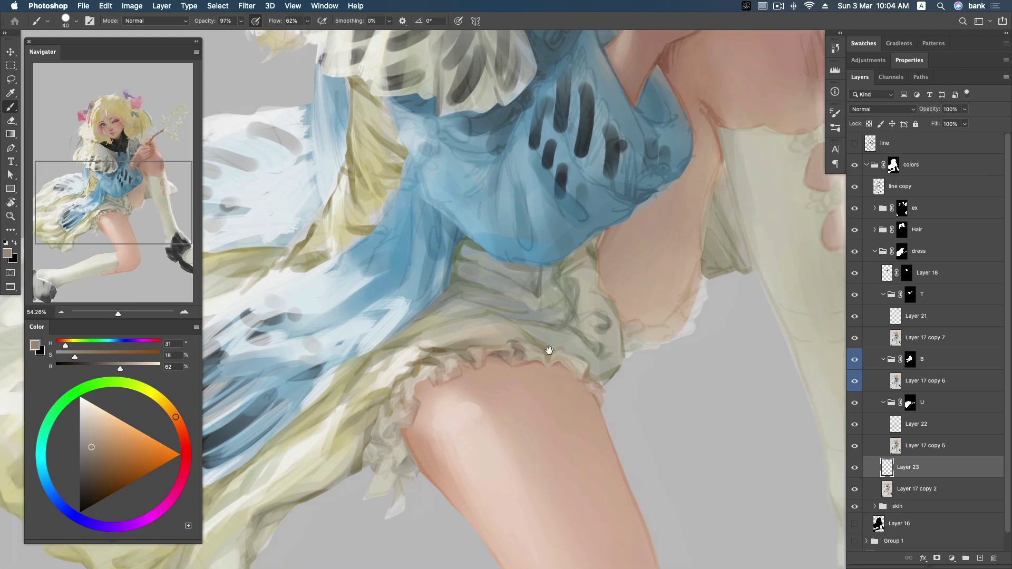
{"action": "mouse_move", "coordinate": [638, 337]}
{"action": "left_mouse_down"}
{"action": "mouse_move", "coordinate": [521, 369]}
{"action": "mouse_move", "coordinate": [535, 385]}
{"action": "left_mouse_up"}
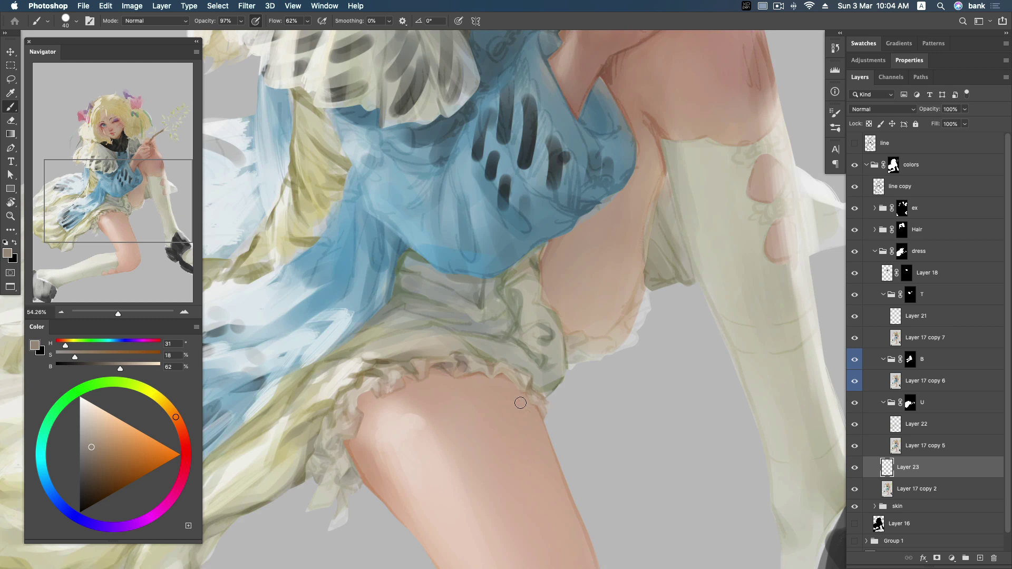
Step: Paint tan and grey-olive strokes along the frill edge near the knee
{"action": "left_click_drag", "start_coordinate": [632, 284], "coordinate": [530, 368]}
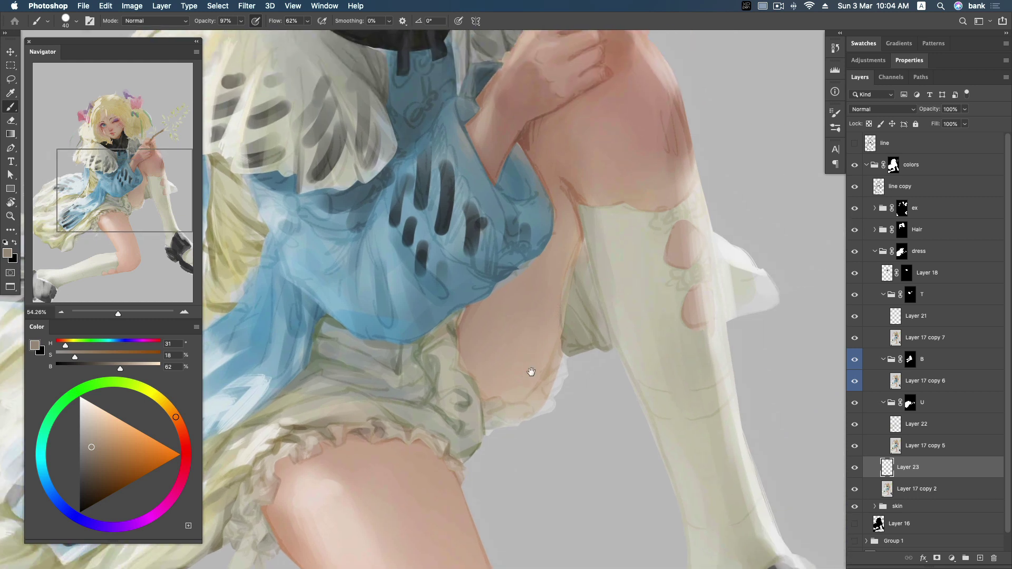
{"action": "left_click", "coordinate": [395, 422], "text": "alt"}
{"action": "left_click", "coordinate": [506, 410], "text": "alt"}
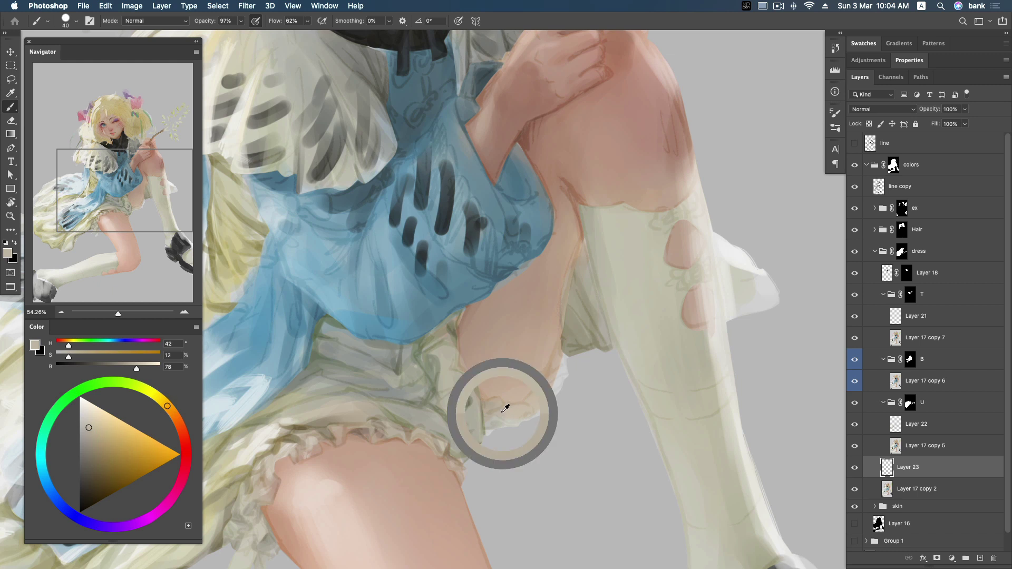
{"action": "mouse_move", "coordinate": [495, 415]}
{"action": "left_mouse_down"}
{"action": "mouse_move", "coordinate": [546, 374]}
{"action": "mouse_move", "coordinate": [530, 404]}
{"action": "left_mouse_up"}
{"action": "left_click", "coordinate": [567, 366], "text": "alt"}
{"action": "scroll", "coordinate": [567, 366], "scroll_direction": "up", "scroll_amount": 1}
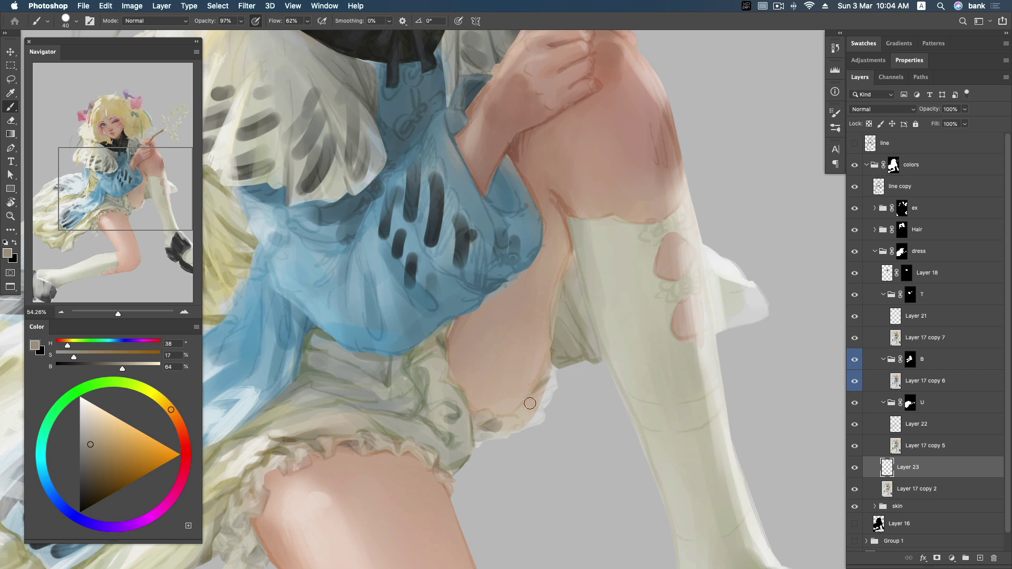
{"action": "left_click", "coordinate": [497, 426], "text": "alt"}
{"action": "left_click", "coordinate": [487, 433], "text": "alt"}
{"action": "left_click_drag", "start_coordinate": [475, 442], "coordinate": [496, 440]}
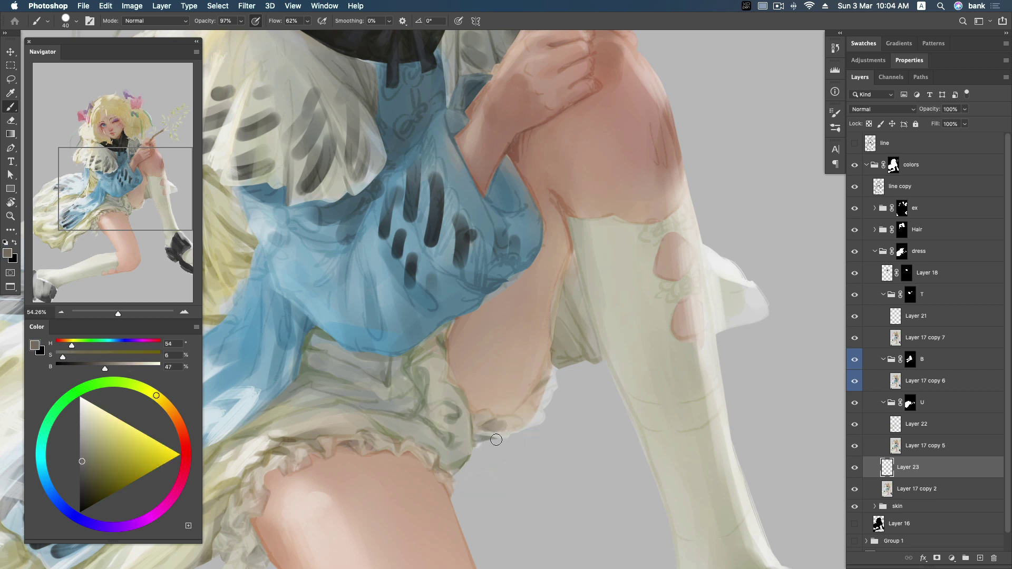
{"action": "scroll", "coordinate": [543, 390], "scroll_direction": "up", "scroll_amount": 3}
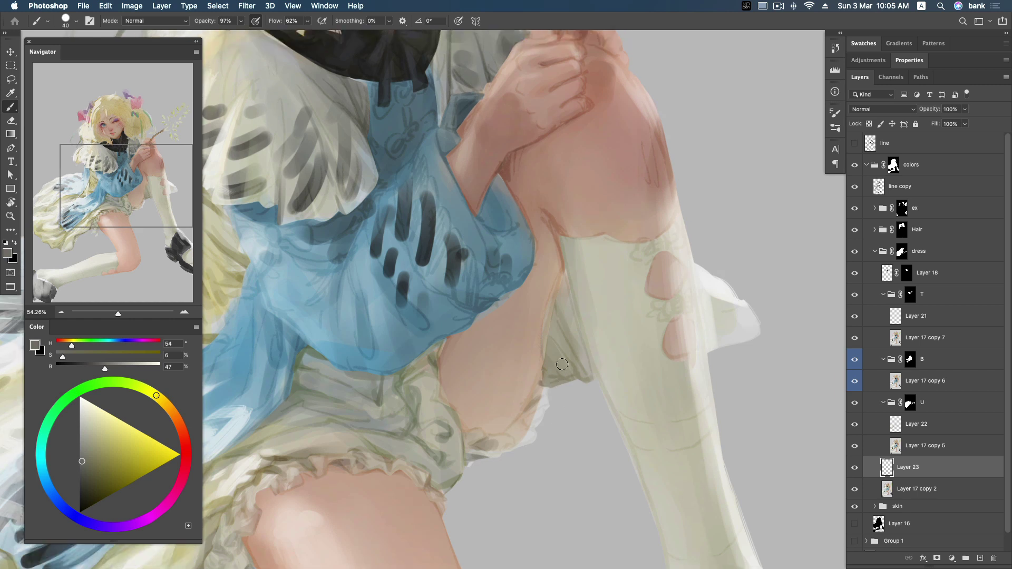
{"action": "left_click", "coordinate": [574, 343], "text": "alt"}
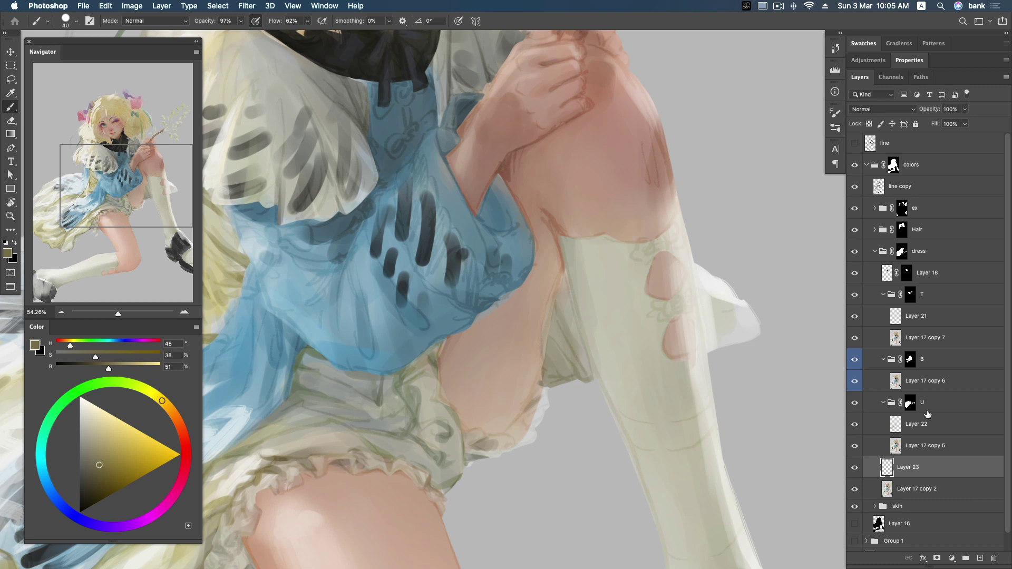
Step: On Layer 22, shade the sock's edge with a greyish olive
{"action": "left_click", "coordinate": [927, 428]}
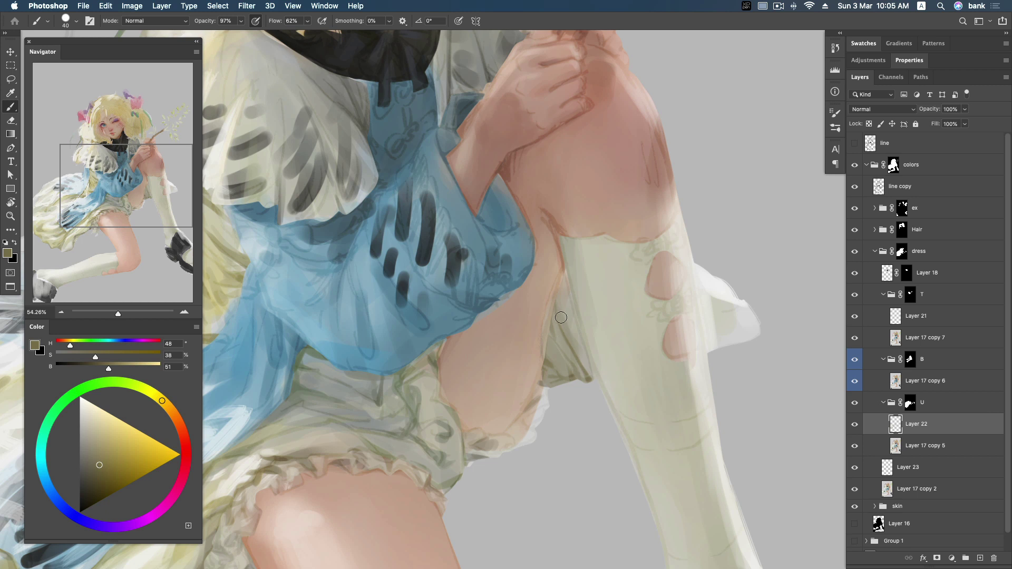
{"action": "left_click", "coordinate": [443, 366], "text": "alt"}
{"action": "mouse_move", "coordinate": [560, 266]}
{"action": "left_mouse_down"}
{"action": "mouse_move", "coordinate": [564, 332]}
{"action": "mouse_move", "coordinate": [546, 347]}
{"action": "left_mouse_up"}
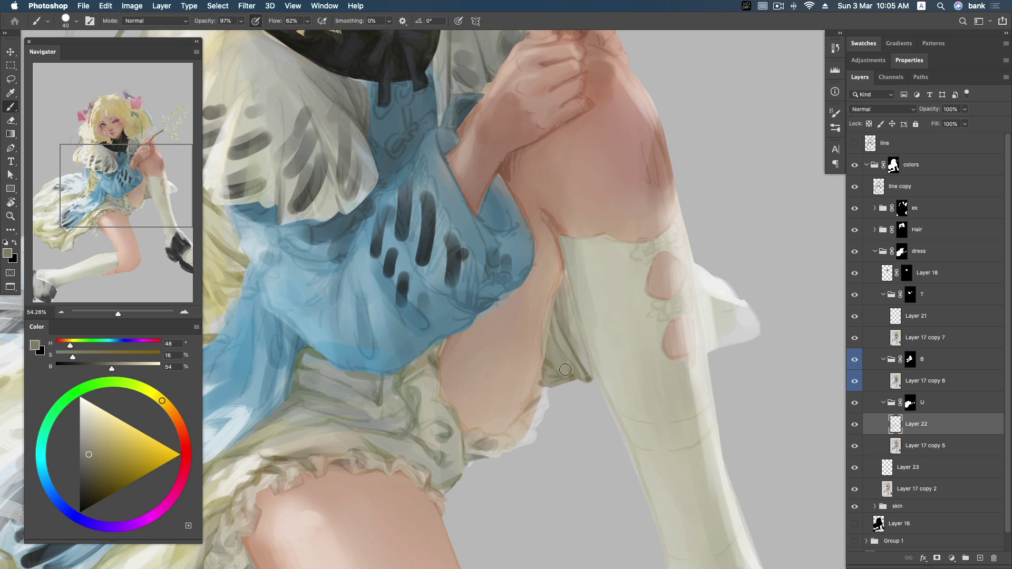
{"action": "scroll", "coordinate": [707, 354], "scroll_direction": "up", "scroll_amount": 1}
Step: Sample pale cream, beige and bright white tones from the sock
{"action": "left_click", "coordinate": [250, 435], "text": "alt"}
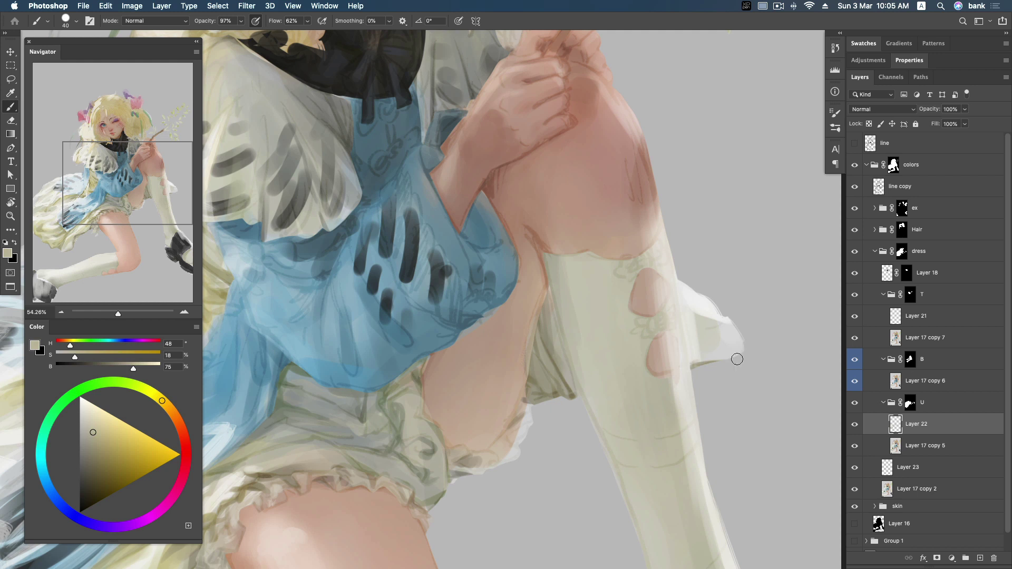
{"action": "left_click", "coordinate": [718, 320], "text": "alt"}
{"action": "left_click", "coordinate": [713, 326], "text": "alt"}
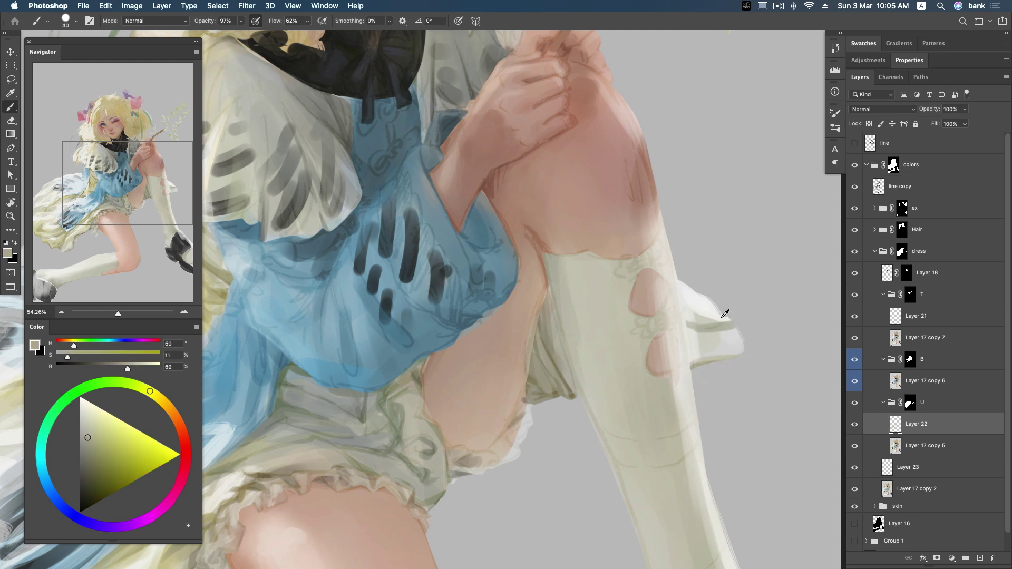
{"action": "left_click", "coordinate": [711, 320], "text": "alt"}
{"action": "left_click", "coordinate": [706, 321], "text": "alt"}
{"action": "left_click", "coordinate": [707, 340], "text": "alt"}
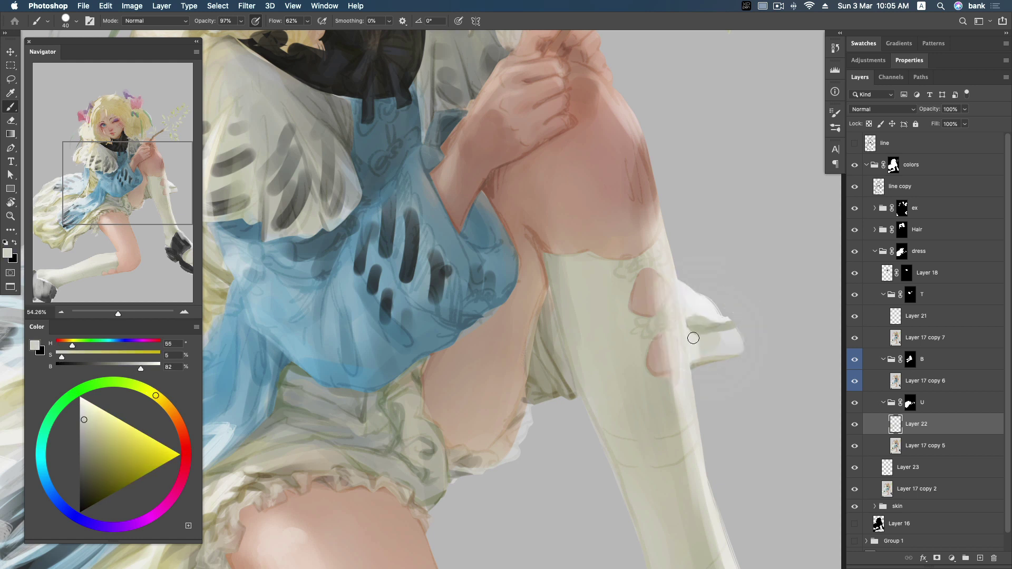
{"action": "left_click", "coordinate": [722, 319], "text": "alt"}
{"action": "left_click", "coordinate": [710, 323], "text": "alt"}
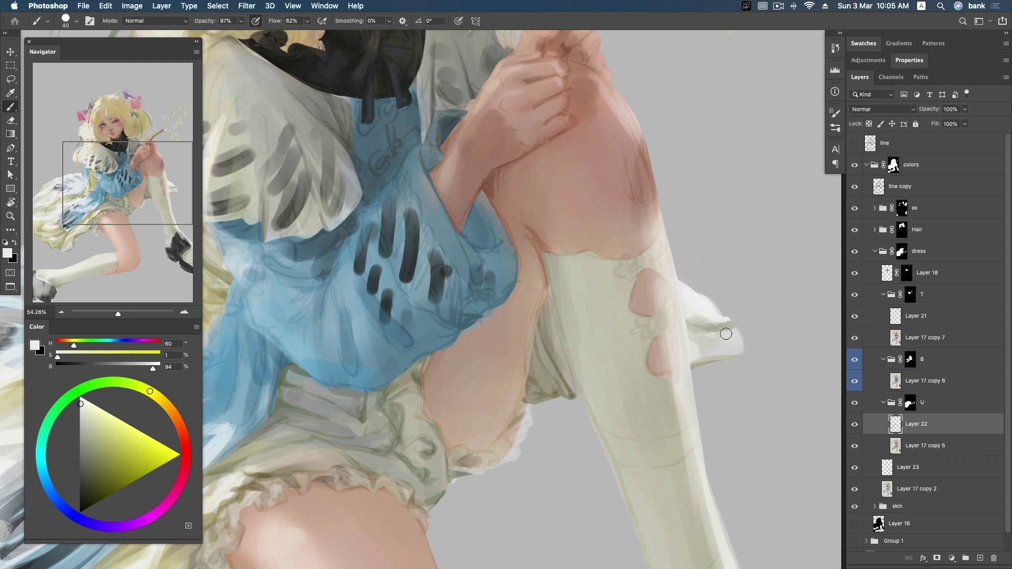
Step: Pick greyer off-whites from the sock frill and a darker fold shadow colour
{"action": "left_click", "coordinate": [716, 348], "text": "alt"}
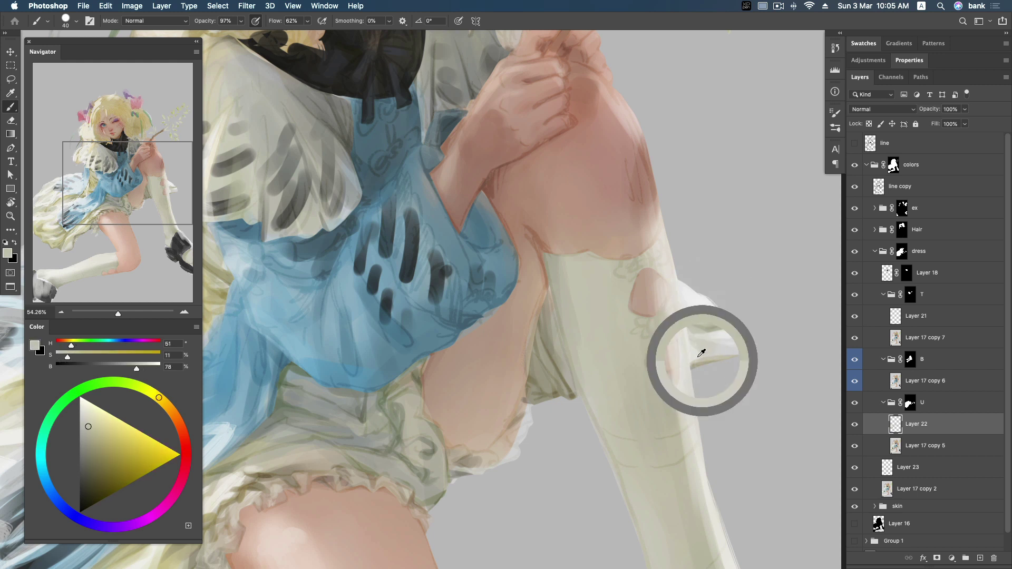
{"action": "left_click", "coordinate": [712, 348], "text": "alt"}
{"action": "left_click", "coordinate": [738, 332], "text": "alt"}
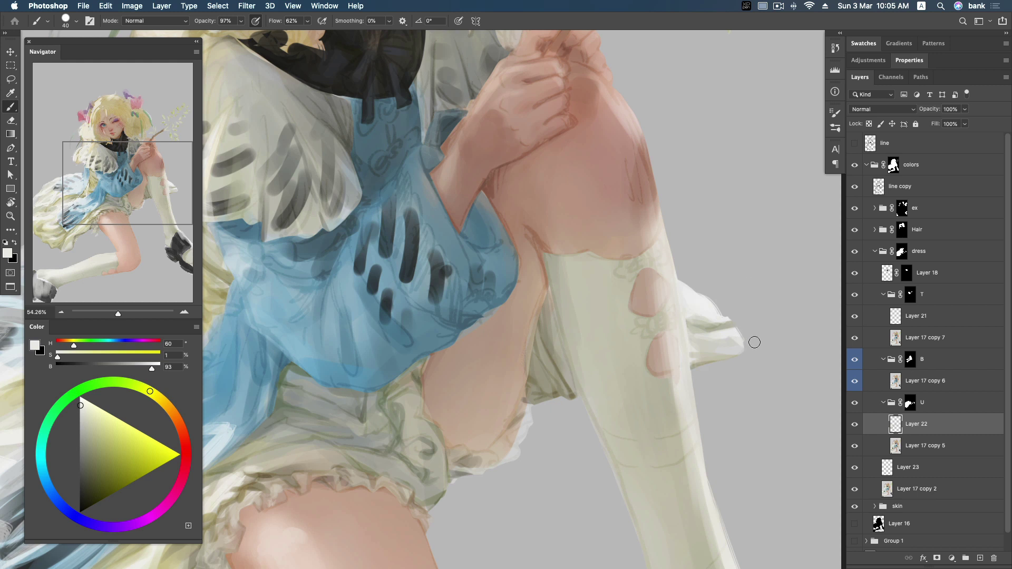
{"action": "left_click", "coordinate": [715, 321], "text": "alt"}
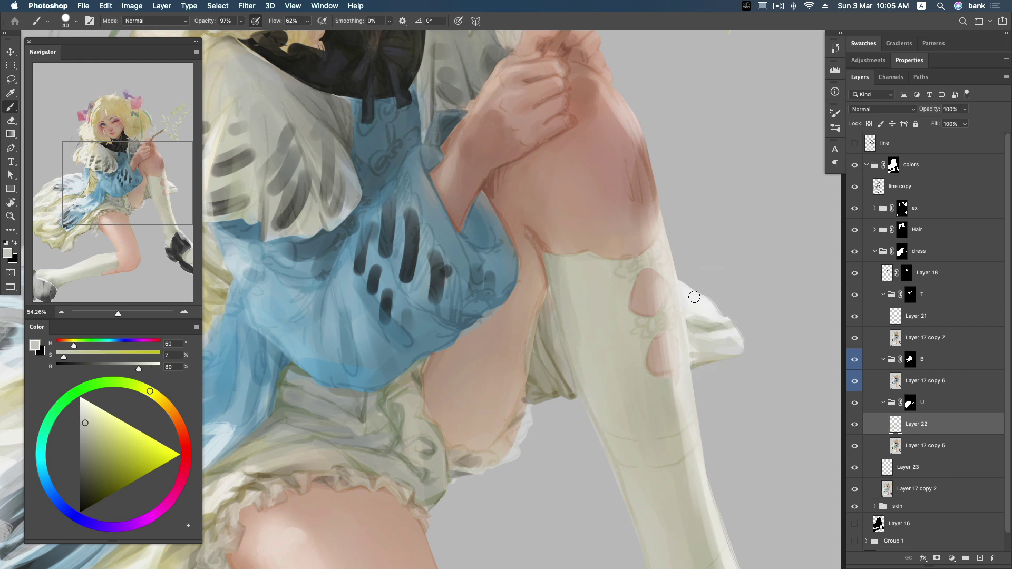
{"action": "left_click", "coordinate": [708, 346], "text": "alt"}
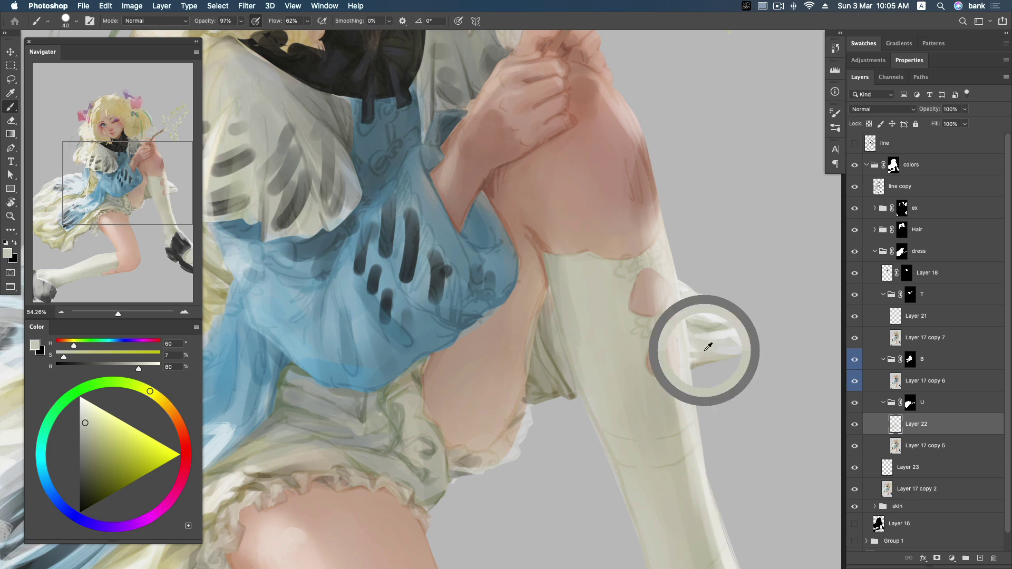
{"action": "left_click", "coordinate": [698, 340], "text": "alt"}
{"action": "left_click", "coordinate": [720, 347], "text": "alt"}
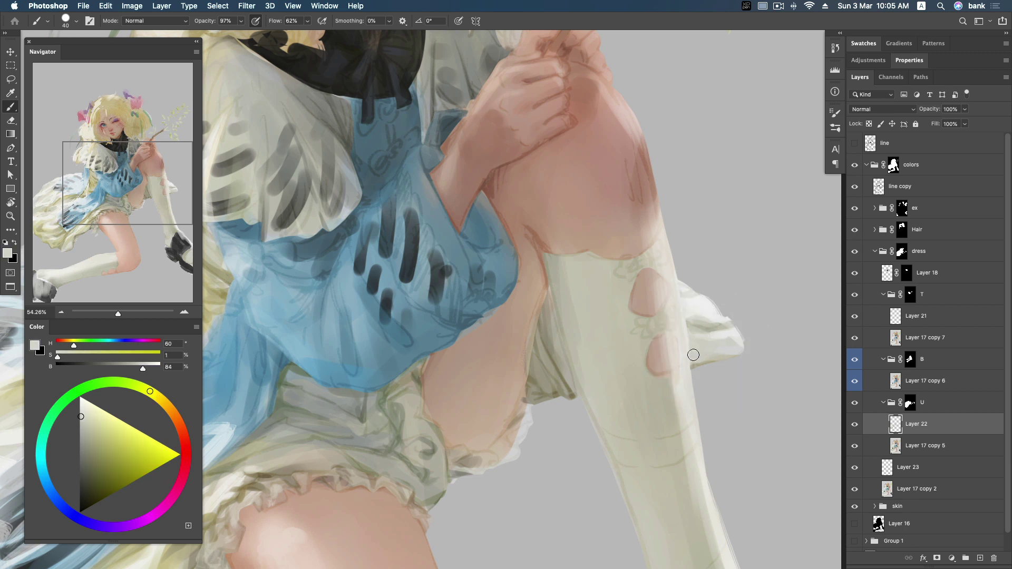
{"action": "left_click", "coordinate": [573, 392], "text": "alt"}
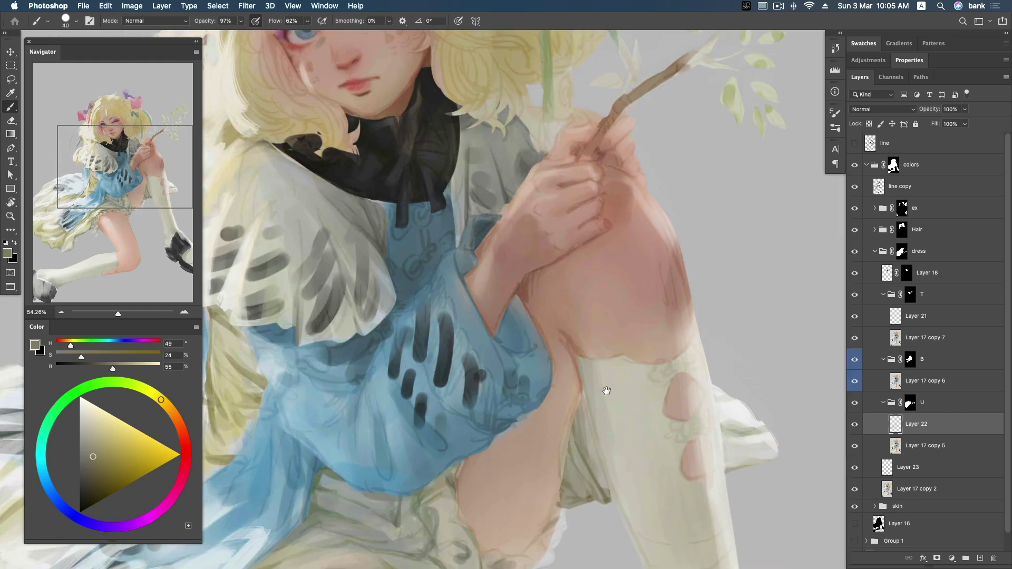
{"action": "left_click_drag", "start_coordinate": [554, 260], "coordinate": [639, 389]}
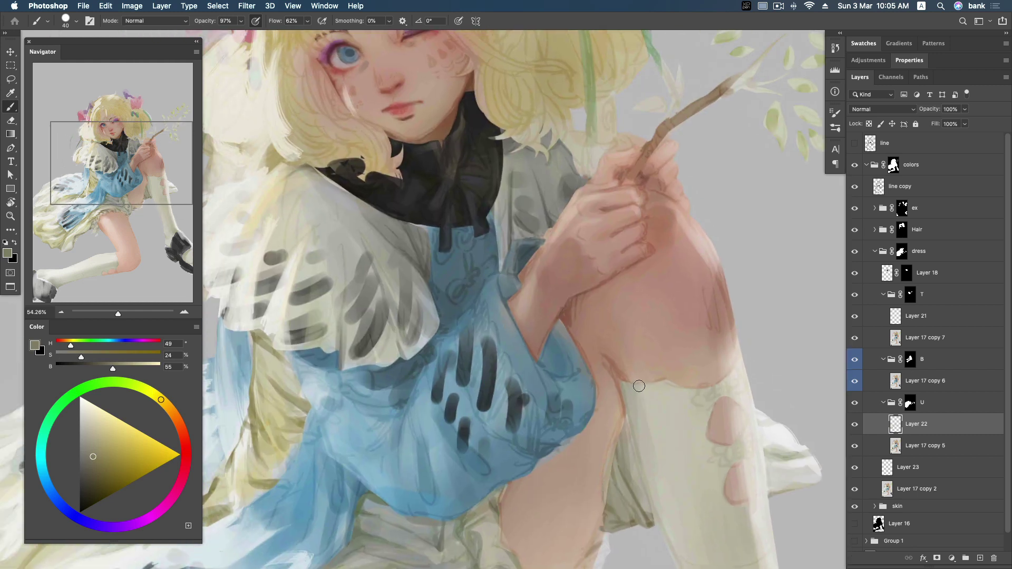
Step: Add a new empty layer above Layer 17 copy 6
{"action": "left_click", "coordinate": [933, 383]}
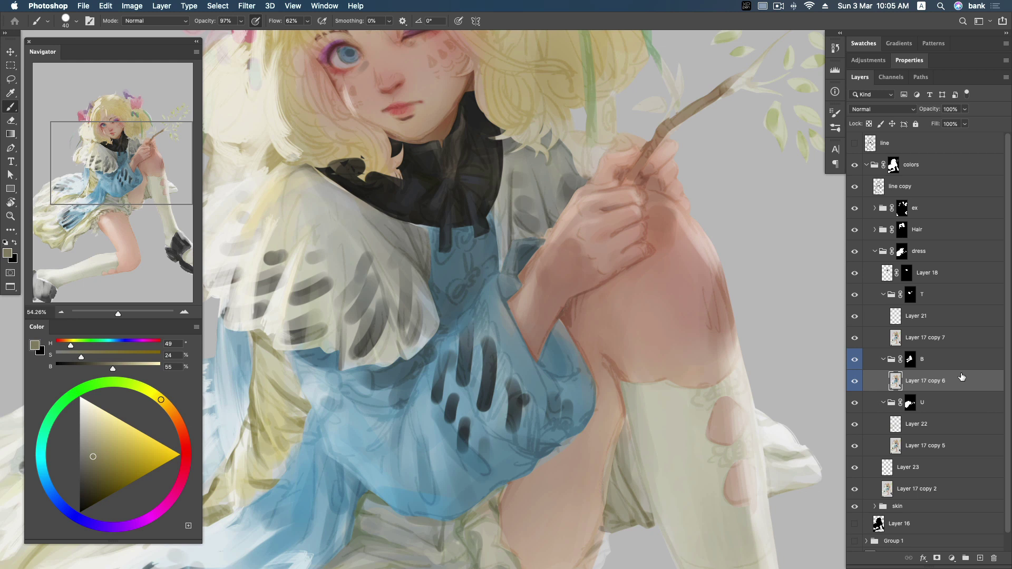
{"action": "scroll", "coordinate": [592, 330], "scroll_direction": "up", "scroll_amount": 2}
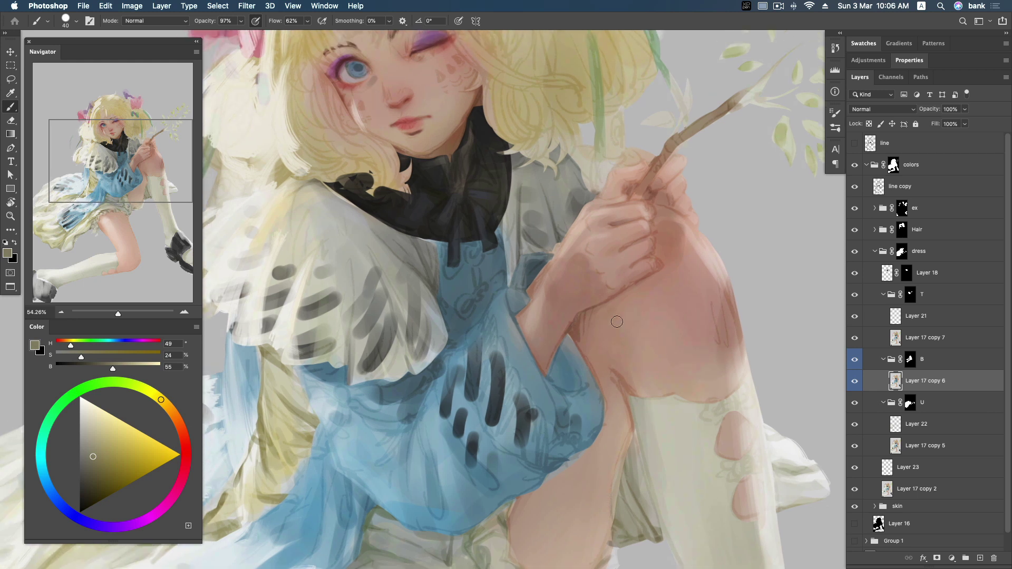
{"action": "left_click", "coordinate": [980, 559]}
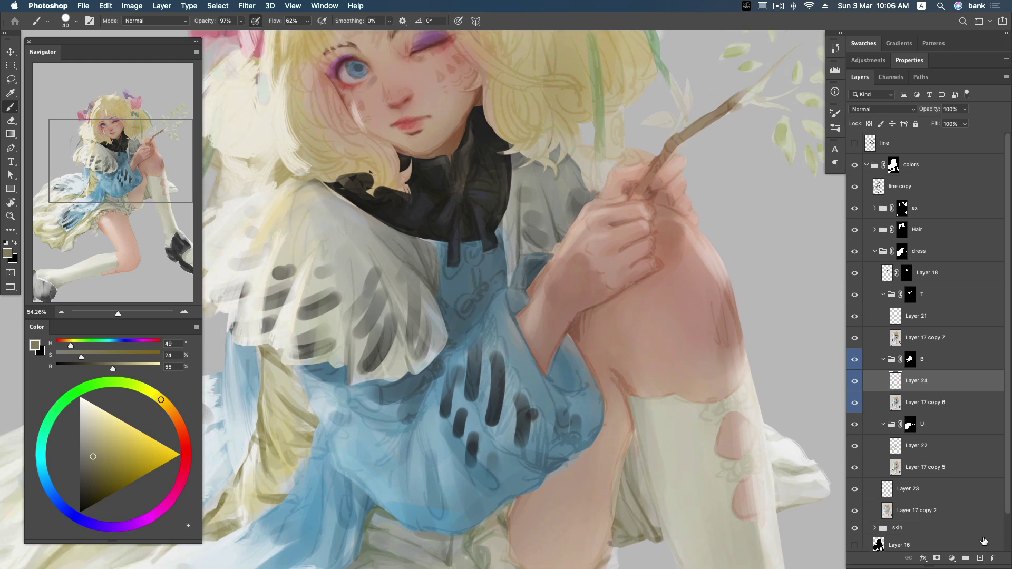
{"action": "left_click_drag", "start_coordinate": [455, 347], "coordinate": [480, 299]}
Step: Paint dark blue shadows under the sleeve edge, along the dress edge and on the ribbon
{"action": "left_click", "coordinate": [487, 307], "text": "alt"}
{"action": "left_click_drag", "start_coordinate": [453, 320], "coordinate": [462, 289]}
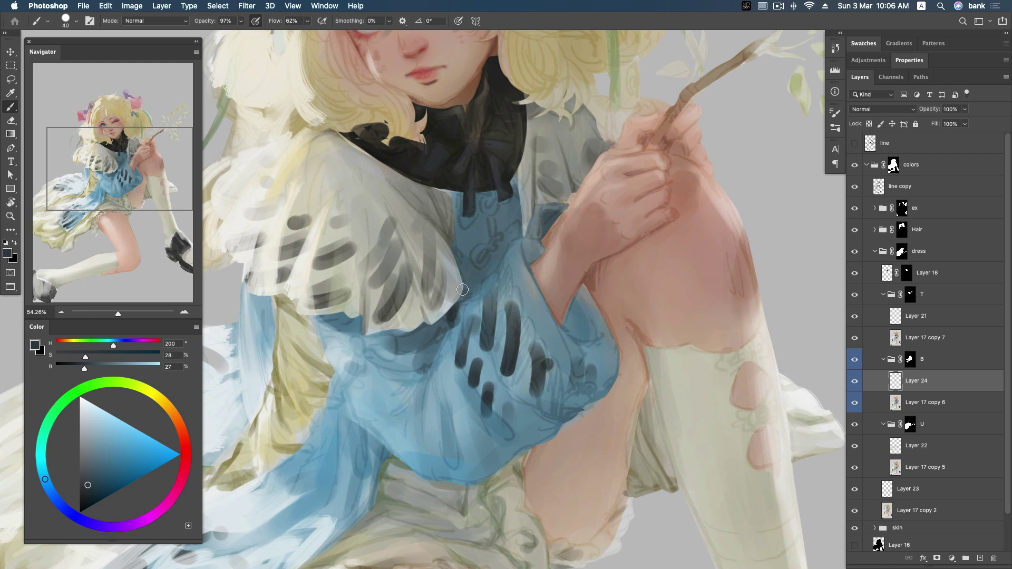
{"action": "left_click", "coordinate": [90, 486]}
{"action": "left_click_drag", "start_coordinate": [527, 245], "coordinate": [569, 334]}
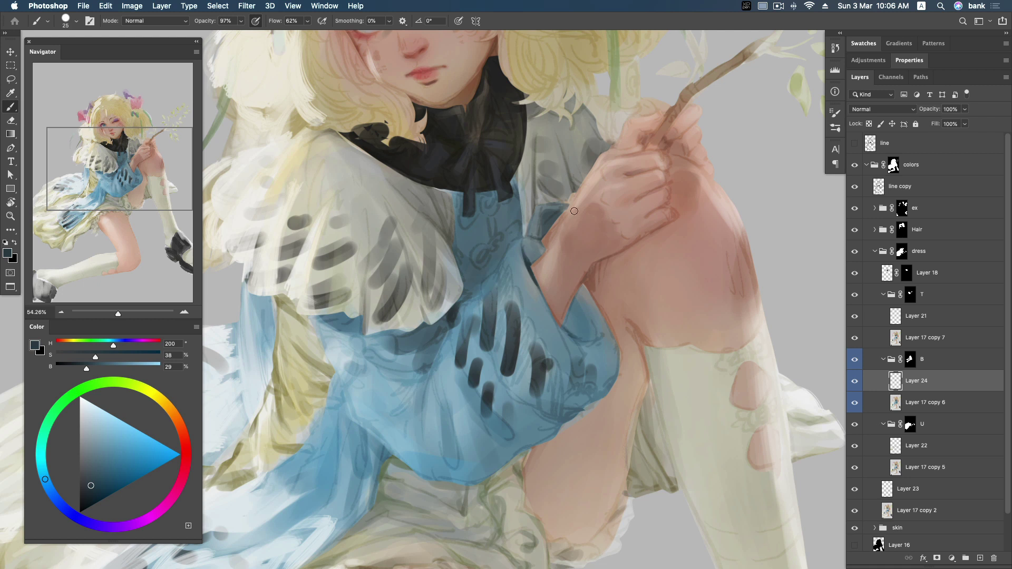
{"action": "left_click_drag", "start_coordinate": [537, 235], "coordinate": [533, 190]}
{"action": "left_click_drag", "start_coordinate": [488, 185], "coordinate": [491, 221]}
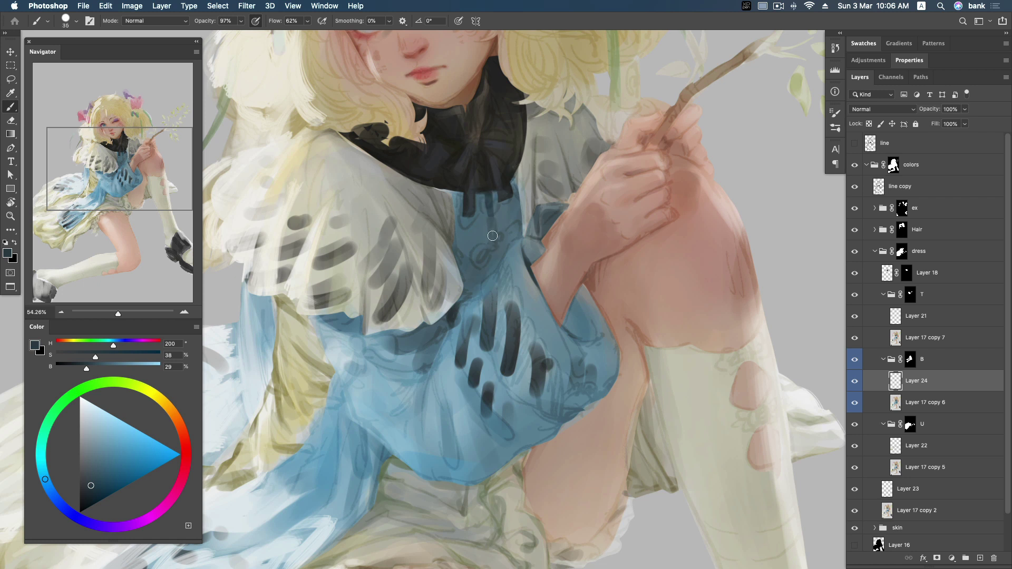
{"action": "key", "text": "bracketright"}
{"action": "left_click_drag", "start_coordinate": [392, 336], "coordinate": [448, 305]}
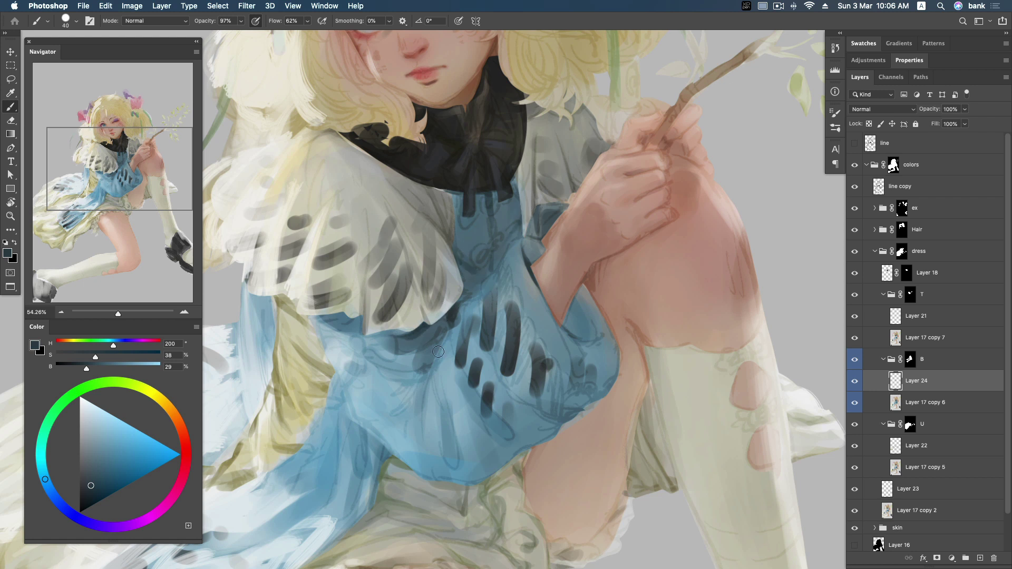
Step: Hide the sketch line art, enlarge the brush and sample paler blues from the dress
{"action": "left_click", "coordinate": [98, 483]}
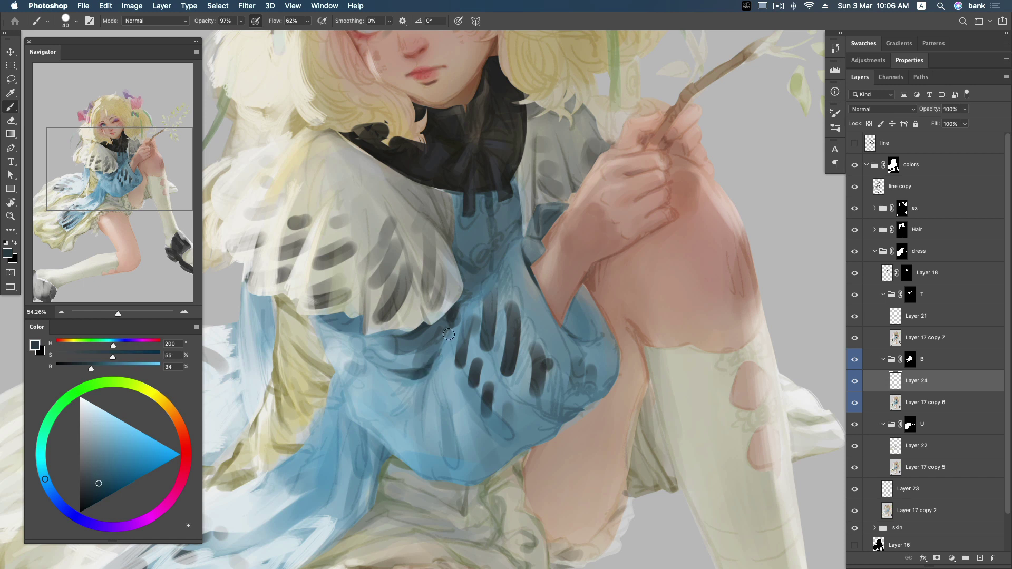
{"action": "left_click_drag", "start_coordinate": [482, 295], "coordinate": [549, 199]}
{"action": "left_click", "coordinate": [550, 199], "text": "alt"}
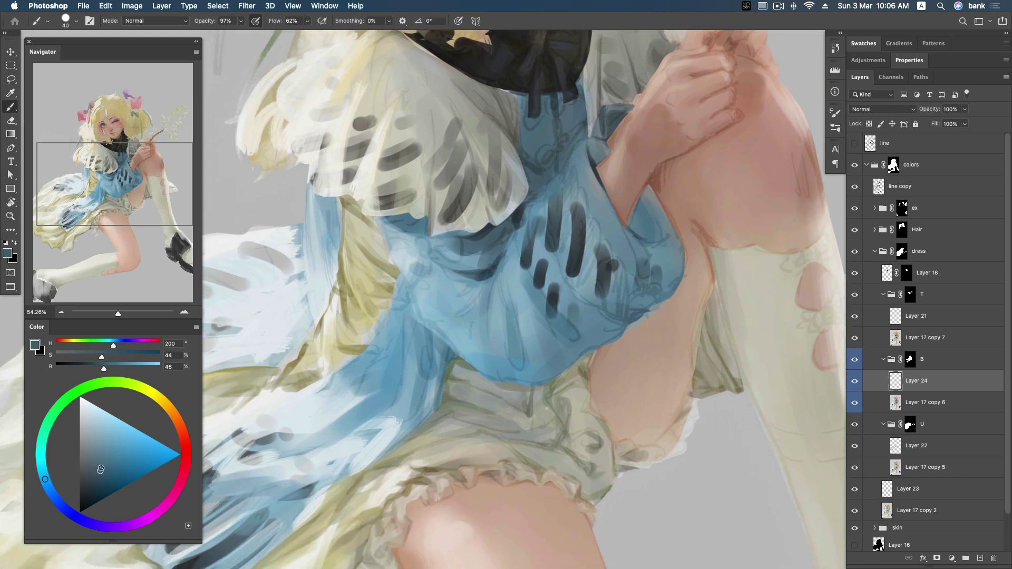
{"action": "left_click", "coordinate": [100, 462]}
{"action": "left_click", "coordinate": [855, 188]}
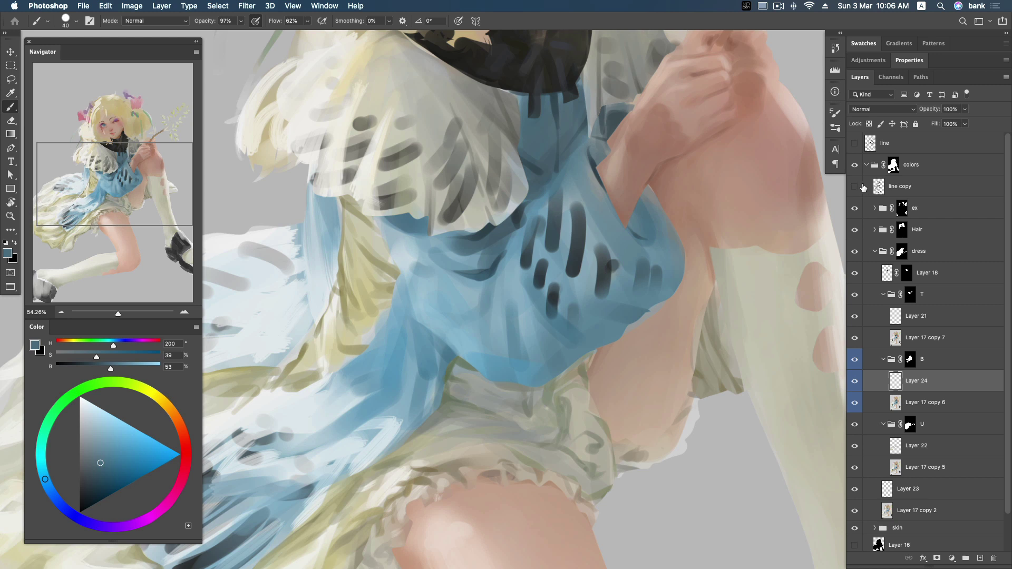
{"action": "left_click", "coordinate": [489, 280], "text": "alt"}
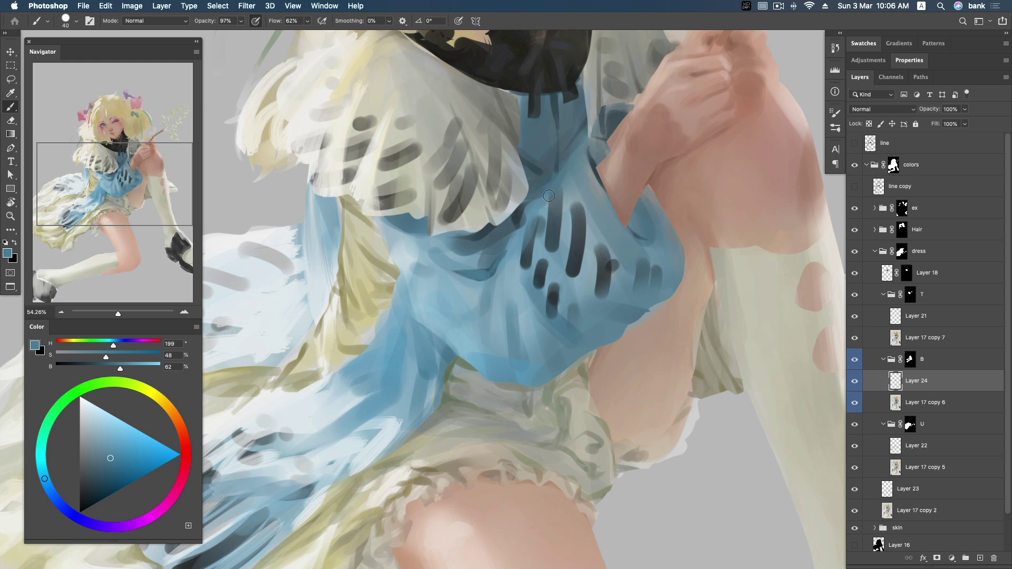
{"action": "key", "text": "bracketright"}
{"action": "key", "text": "bracketright"}
{"action": "left_click", "coordinate": [482, 277], "text": "alt"}
{"action": "left_click", "coordinate": [455, 268], "text": "alt"}
{"action": "left_click", "coordinate": [502, 265], "text": "alt"}
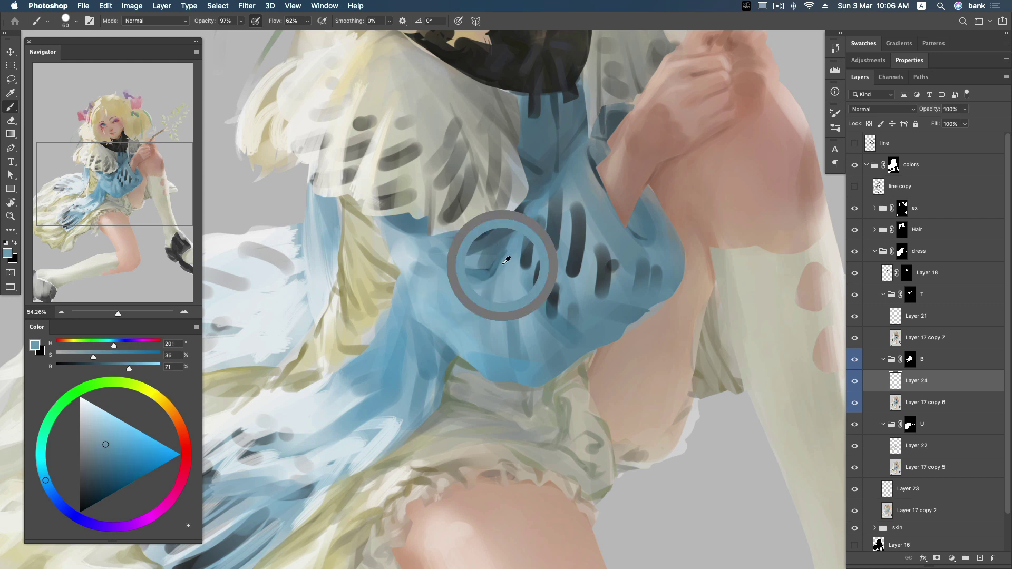
Step: Show the line art again and paint darker, richer blue shading across the dress
{"action": "left_click", "coordinate": [855, 188]}
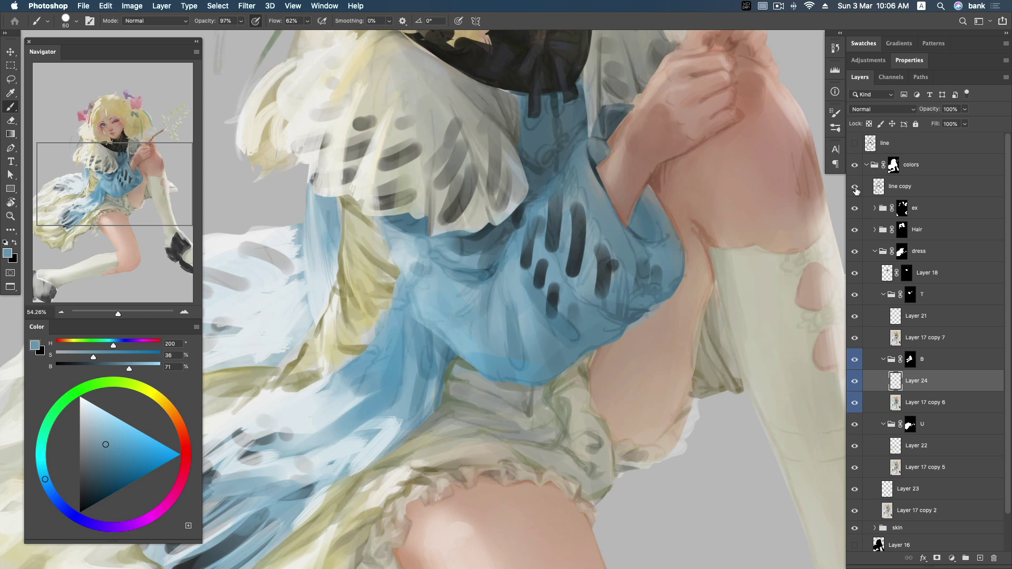
{"action": "left_click_drag", "start_coordinate": [106, 444], "coordinate": [105, 460]}
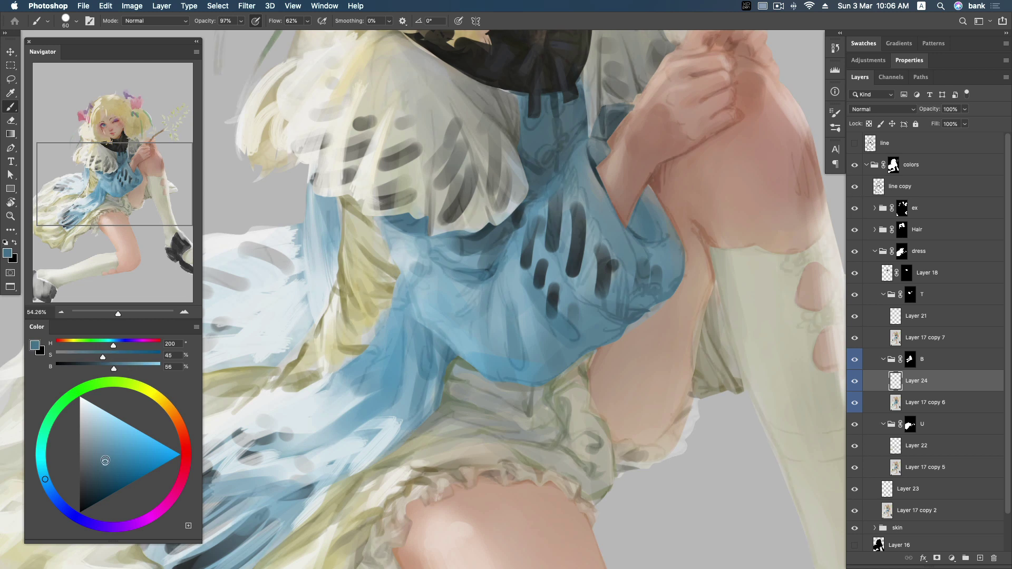
{"action": "key", "text": "bracketleft"}
{"action": "key", "text": "bracketleft"}
{"action": "left_click_drag", "start_coordinate": [401, 291], "coordinate": [454, 360]}
{"action": "left_click", "coordinate": [430, 318], "text": "alt"}
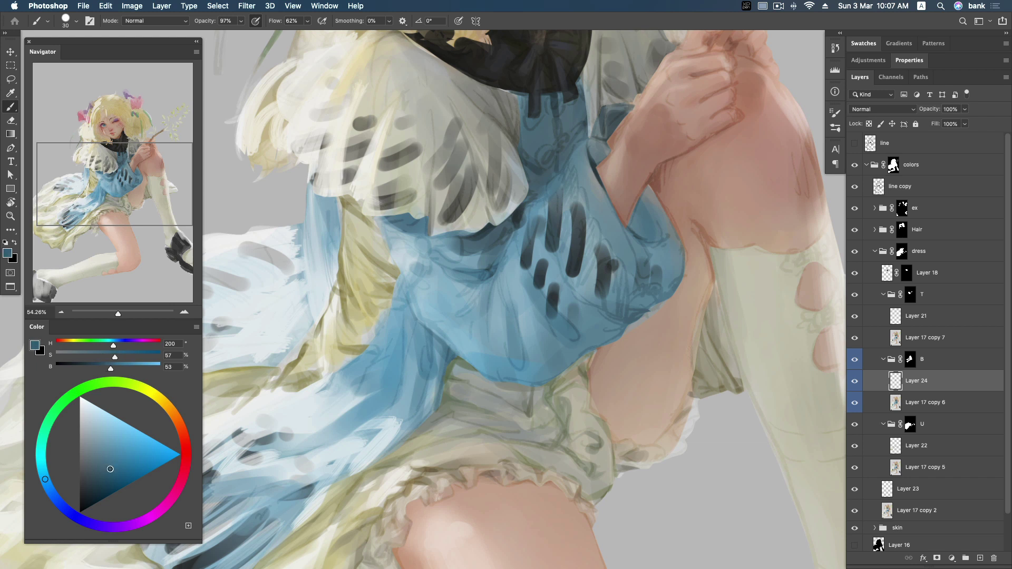
{"action": "left_click", "coordinate": [448, 359], "text": "alt"}
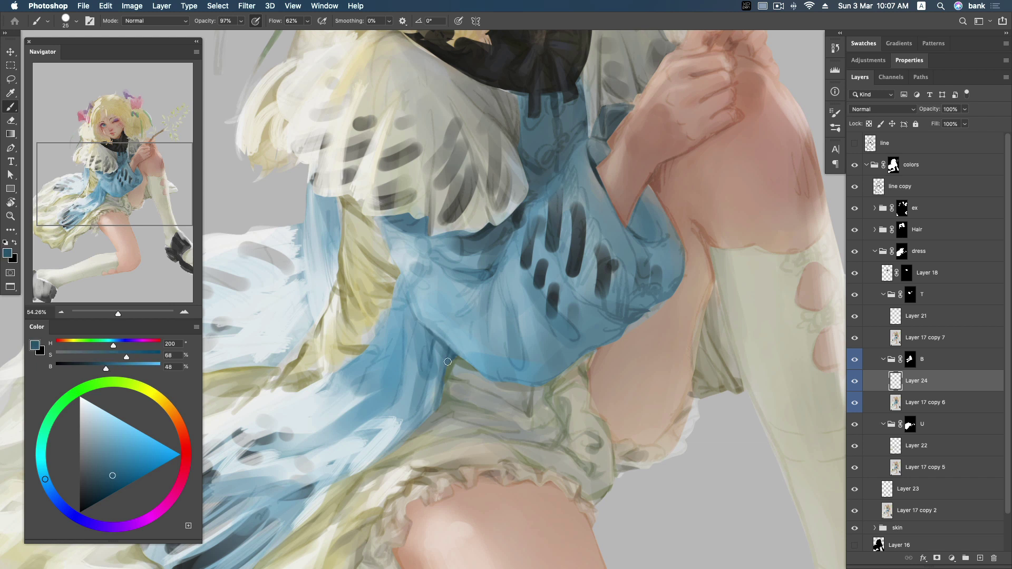
{"action": "mouse_move", "coordinate": [398, 352]}
{"action": "left_mouse_down"}
{"action": "mouse_move", "coordinate": [393, 309]}
{"action": "mouse_move", "coordinate": [418, 257]}
{"action": "mouse_move", "coordinate": [469, 249]}
{"action": "left_mouse_up"}
Step: With a larger brush, shade the top of the dress, then sample lighter mid blues
{"action": "key", "text": "]"}
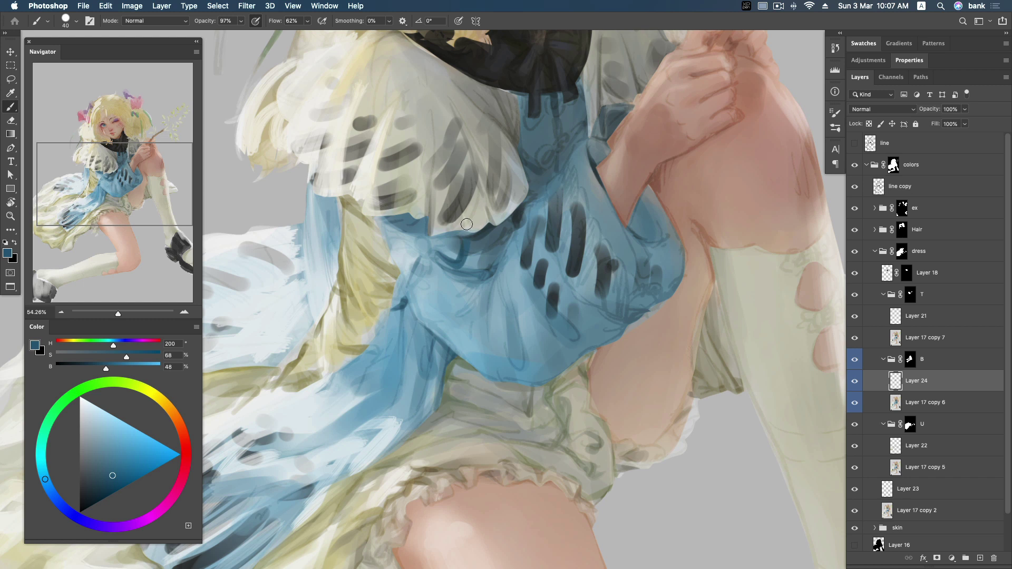
{"action": "left_click", "coordinate": [443, 236], "text": "alt"}
{"action": "key", "text": "]"}
{"action": "key", "text": "]"}
{"action": "mouse_move", "coordinate": [424, 230]}
{"action": "left_mouse_down"}
{"action": "mouse_move", "coordinate": [390, 221]}
{"action": "mouse_move", "coordinate": [429, 213]}
{"action": "left_mouse_up"}
{"action": "key", "text": "bracketleft"}
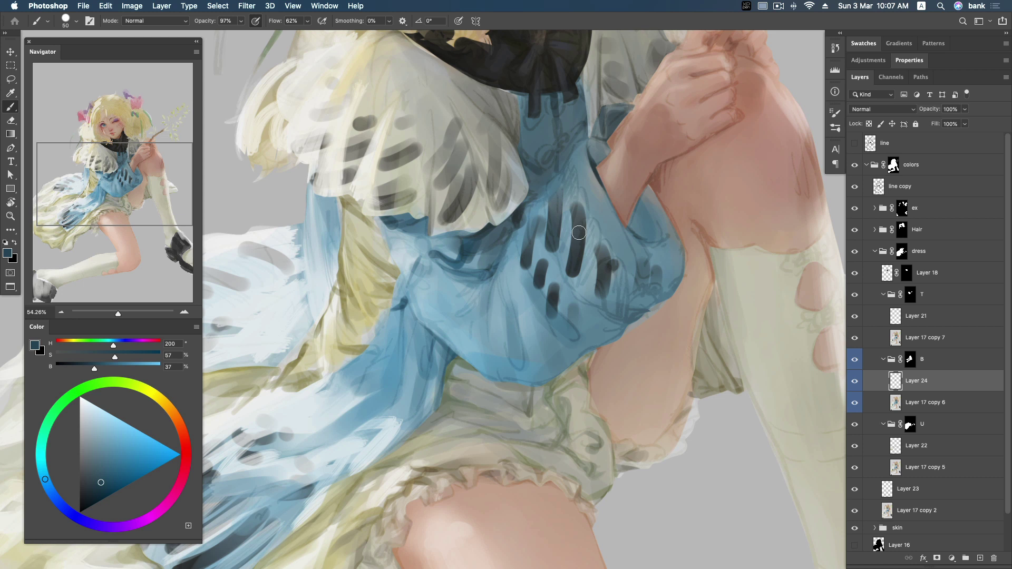
{"action": "left_click", "coordinate": [855, 186]}
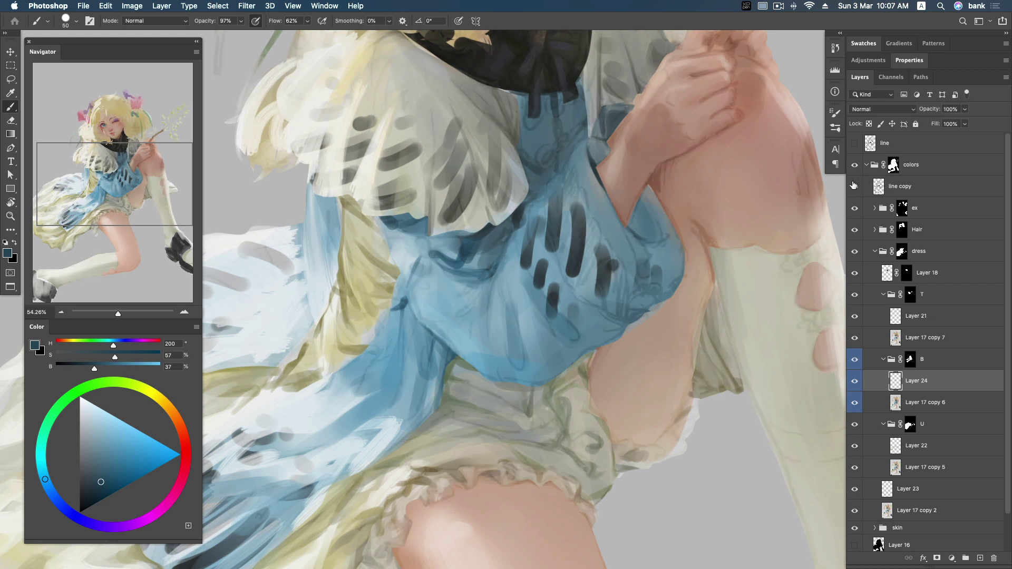
{"action": "left_click", "coordinate": [511, 302], "text": "alt"}
{"action": "left_click", "coordinate": [497, 277], "text": "alt"}
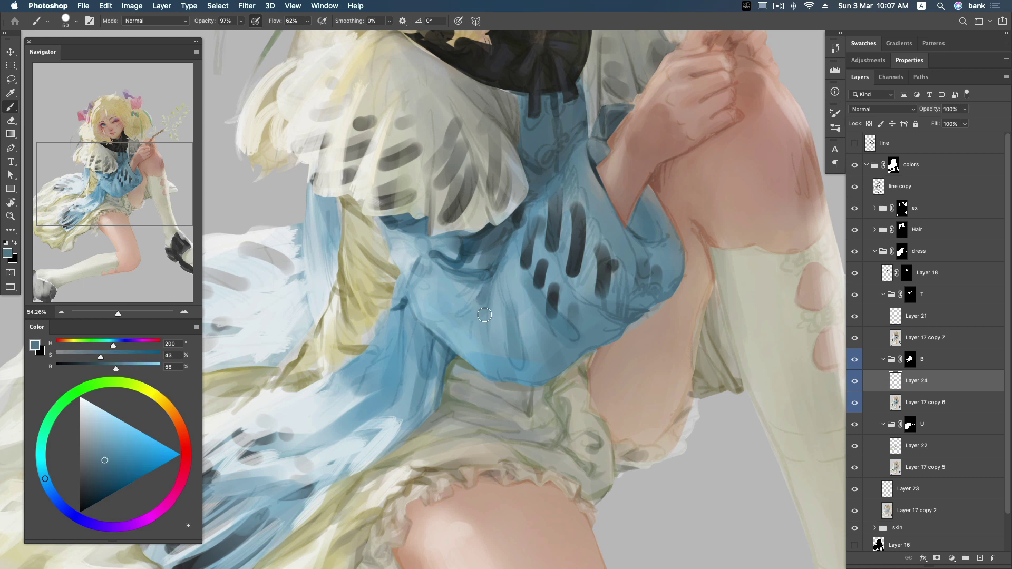
Step: Zoom out and choose a textured painting brush from the Webang111 Brushes preset set
{"action": "key", "text": "z"}
{"action": "scroll", "coordinate": [601, 332], "scroll_direction": "down", "scroll_amount": 5}
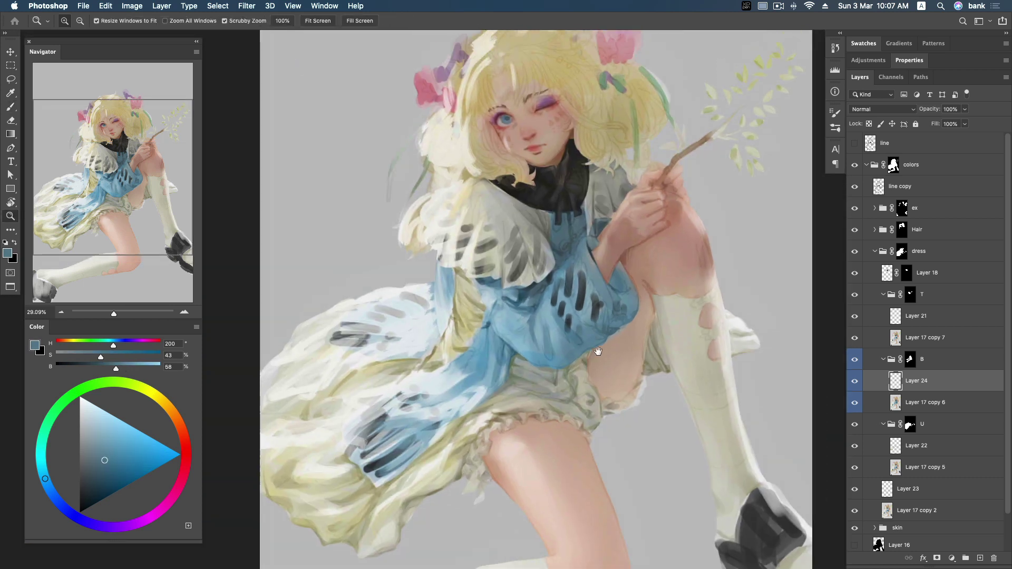
{"action": "key", "text": "b"}
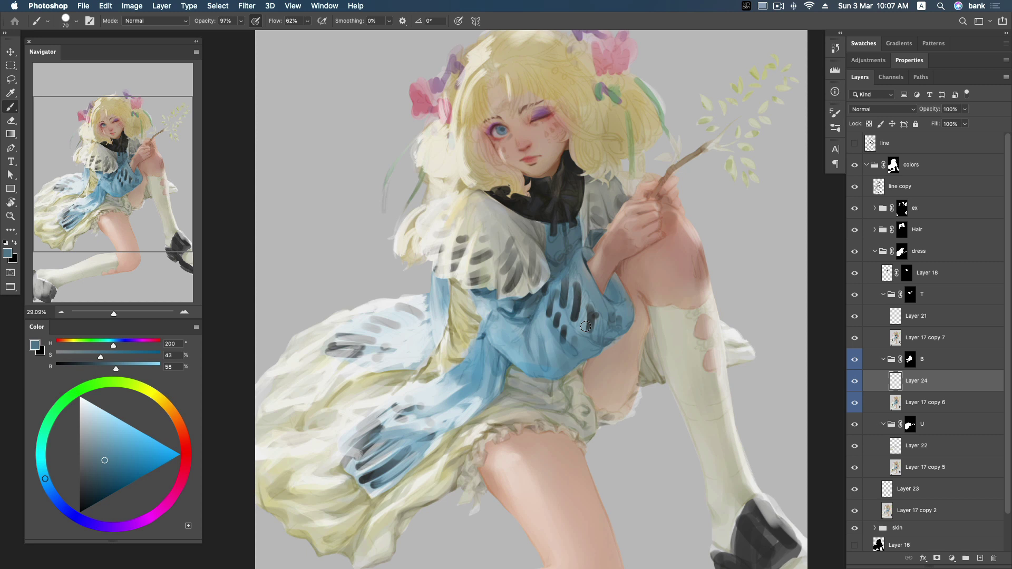
{"action": "right_click", "coordinate": [520, 283]}
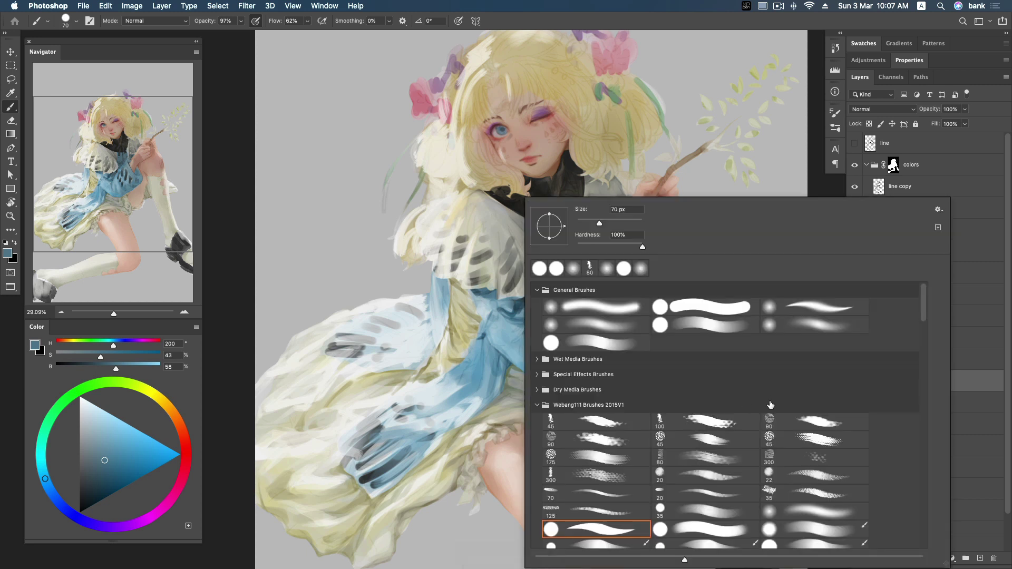
{"action": "left_click", "coordinate": [698, 422]}
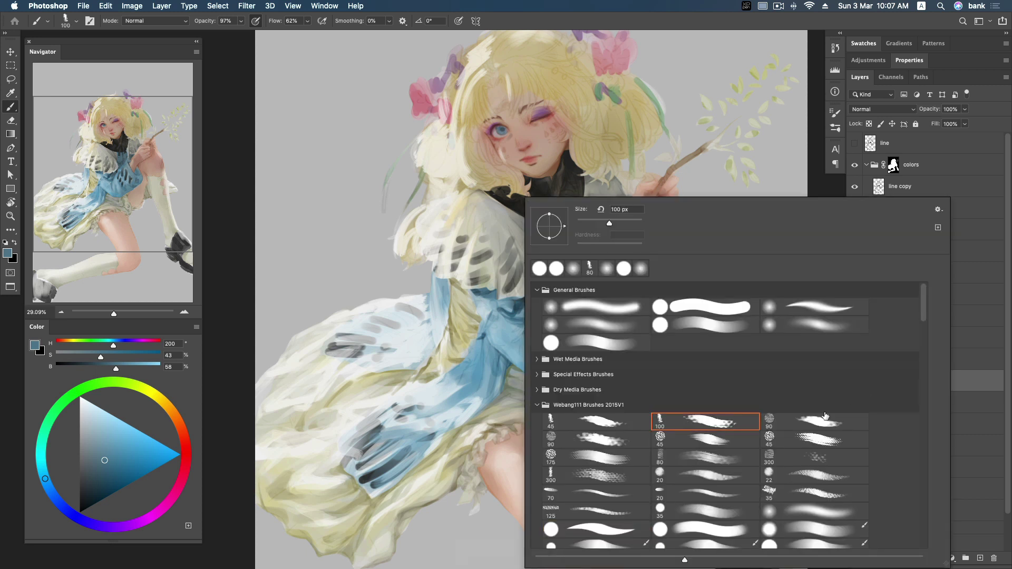
{"action": "left_click", "coordinate": [609, 423]}
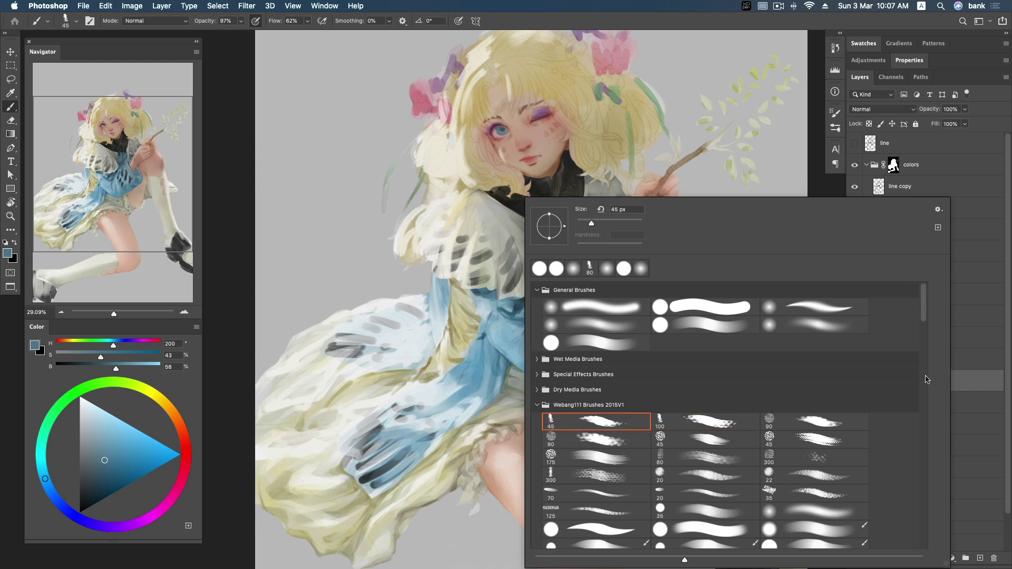
{"action": "left_click", "coordinate": [827, 440]}
Step: Sample the dress blue, darken it slightly and paint a stroke down the dress
{"action": "key", "text": "Return"}
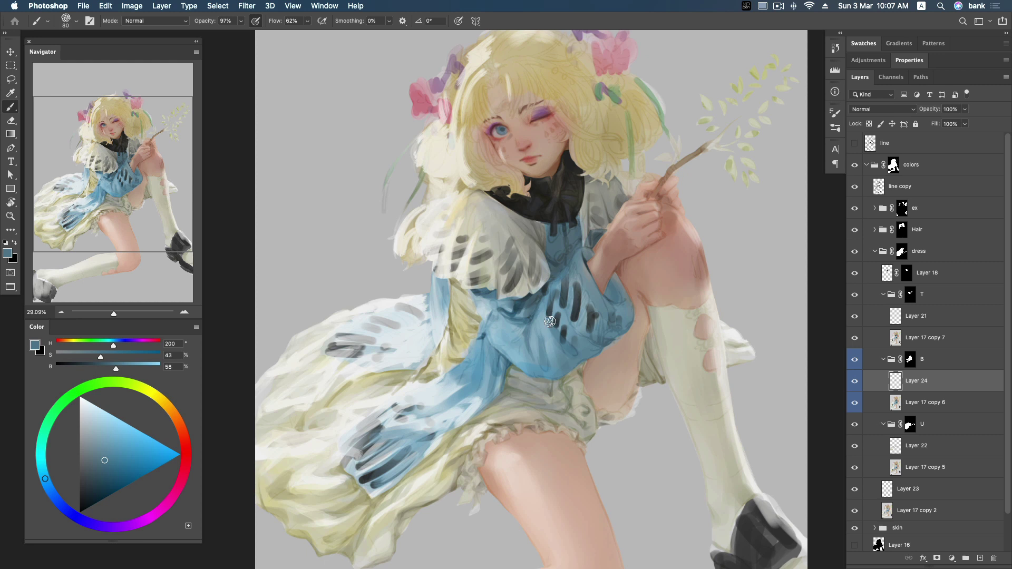
{"action": "left_click", "coordinate": [528, 335], "text": "alt"}
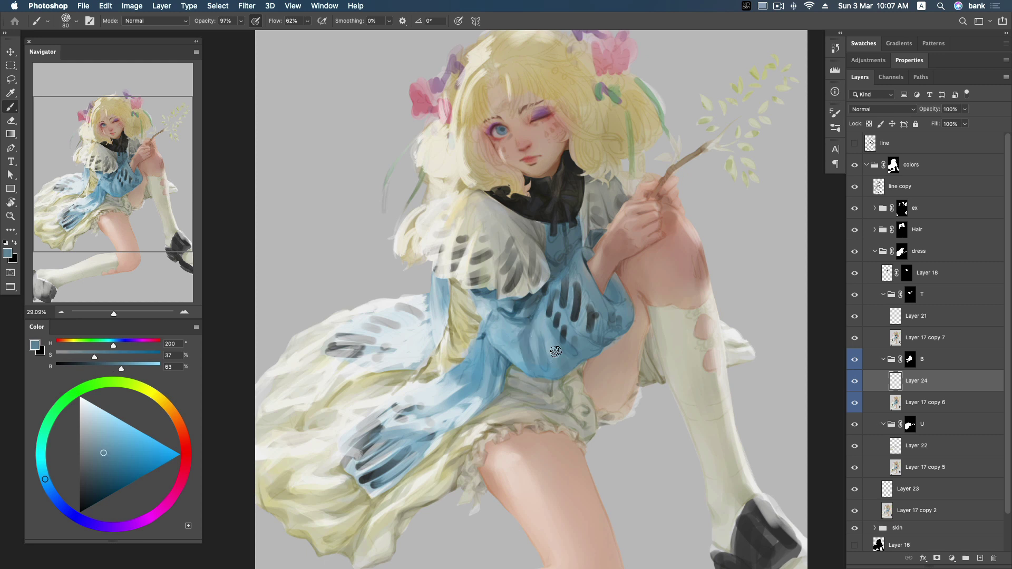
{"action": "left_click", "coordinate": [556, 336], "text": "alt"}
{"action": "left_click", "coordinate": [108, 466]}
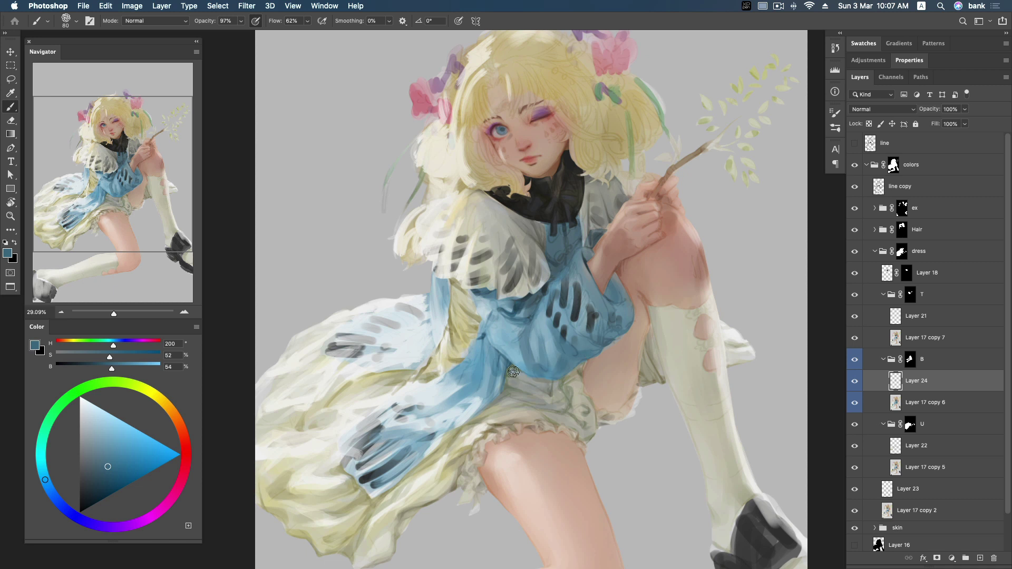
{"action": "left_click", "coordinate": [106, 471]}
{"action": "left_click_drag", "start_coordinate": [488, 346], "coordinate": [527, 379]}
Step: Check under the line art, then paint solid saturated blue over the waist and down the sleeve
{"action": "left_click", "coordinate": [101, 449]}
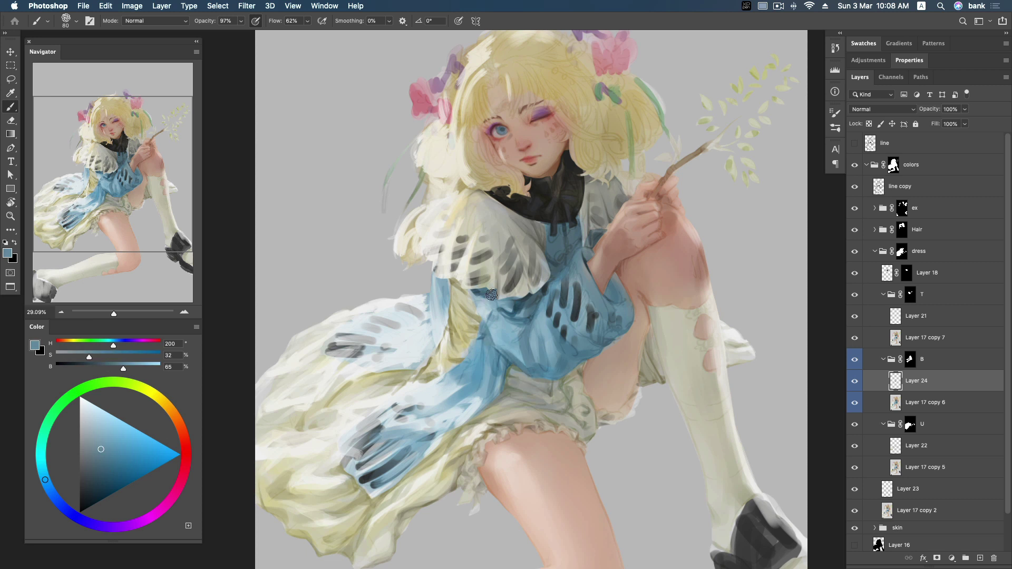
{"action": "left_click", "coordinate": [94, 473]}
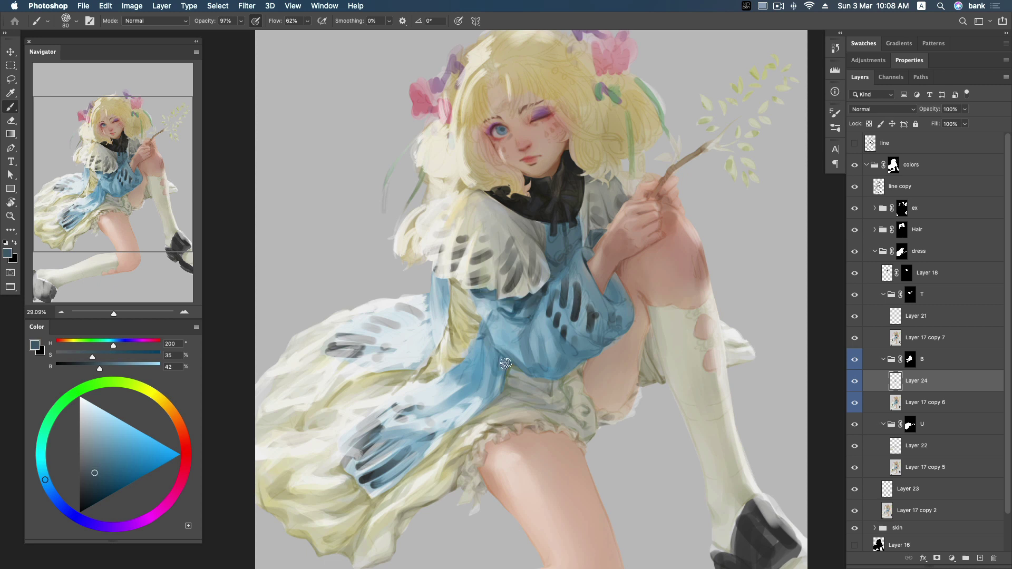
{"action": "left_click", "coordinate": [322, 404], "text": "alt"}
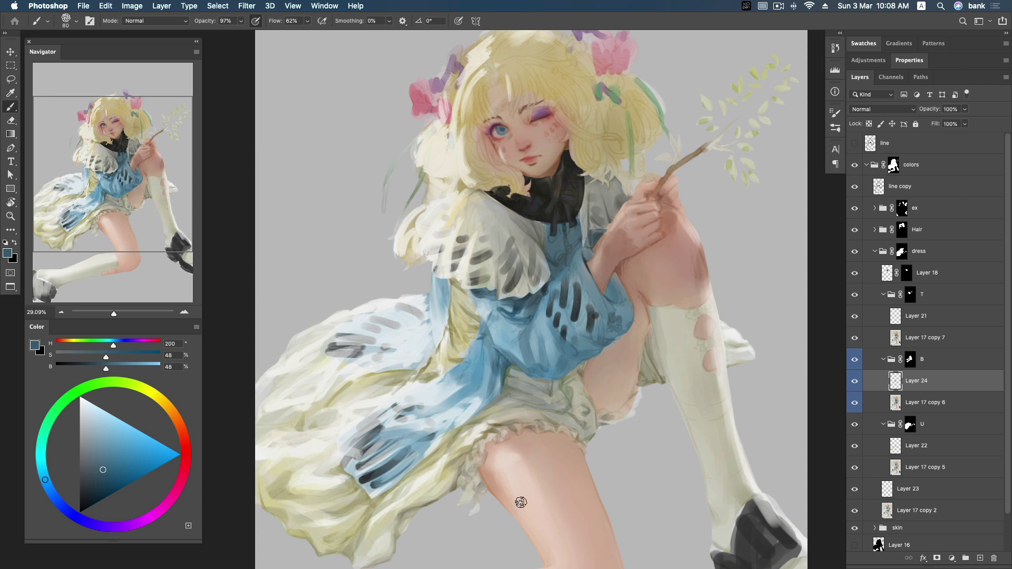
{"action": "left_click", "coordinate": [855, 186]}
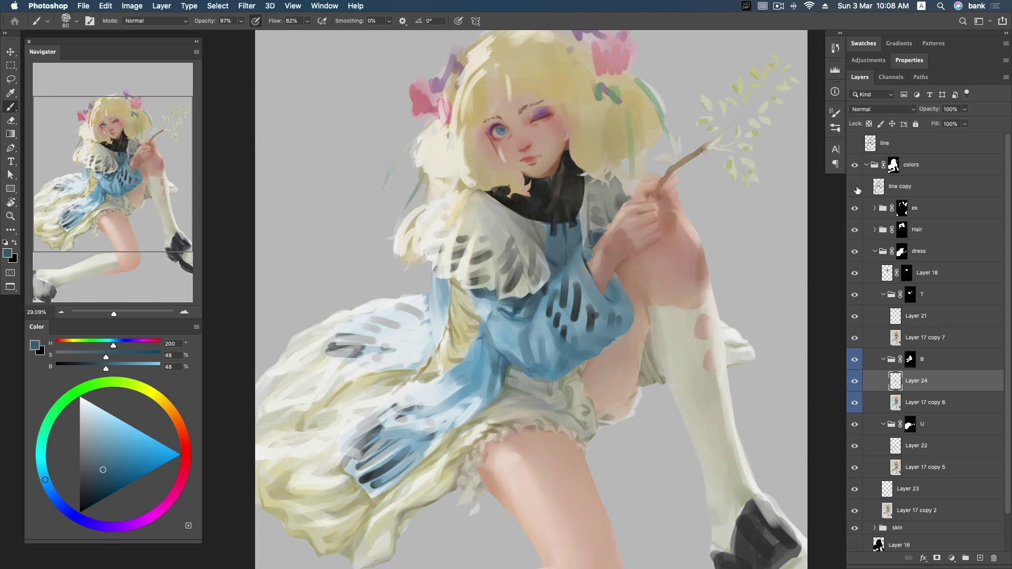
{"action": "left_click", "coordinate": [856, 188]}
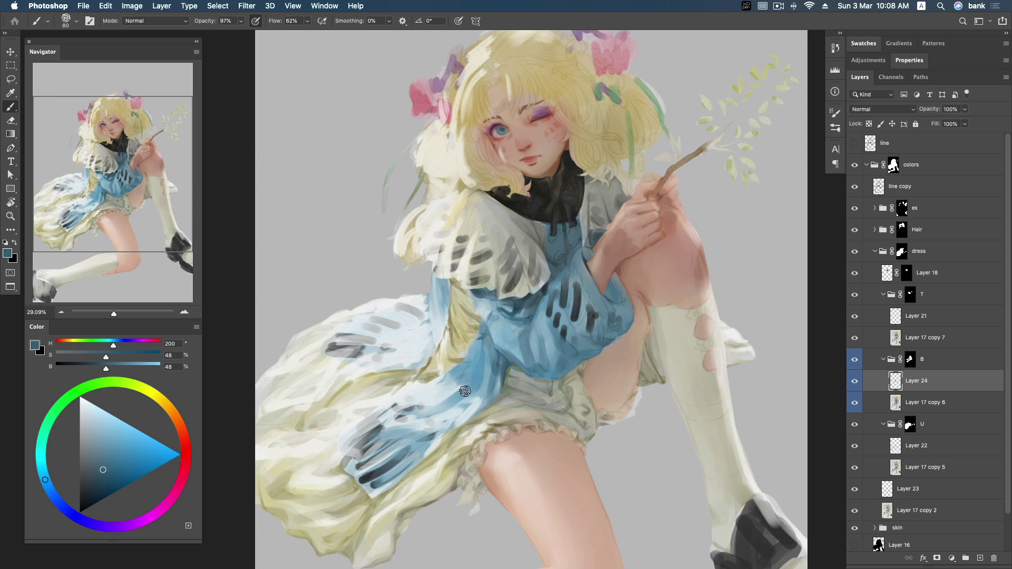
{"action": "left_click", "coordinate": [481, 378], "text": "alt"}
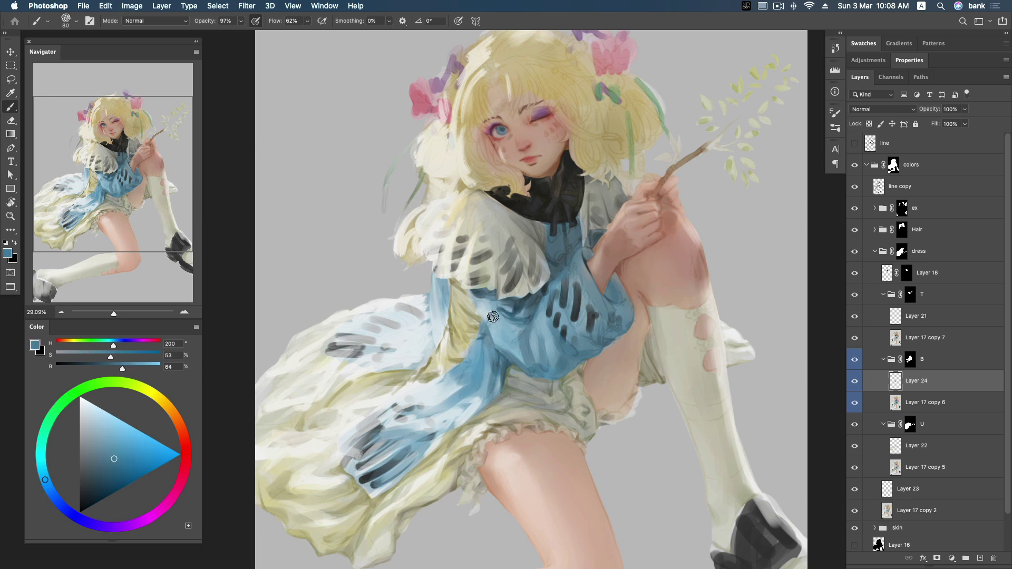
{"action": "left_click_drag", "start_coordinate": [454, 373], "coordinate": [480, 368]}
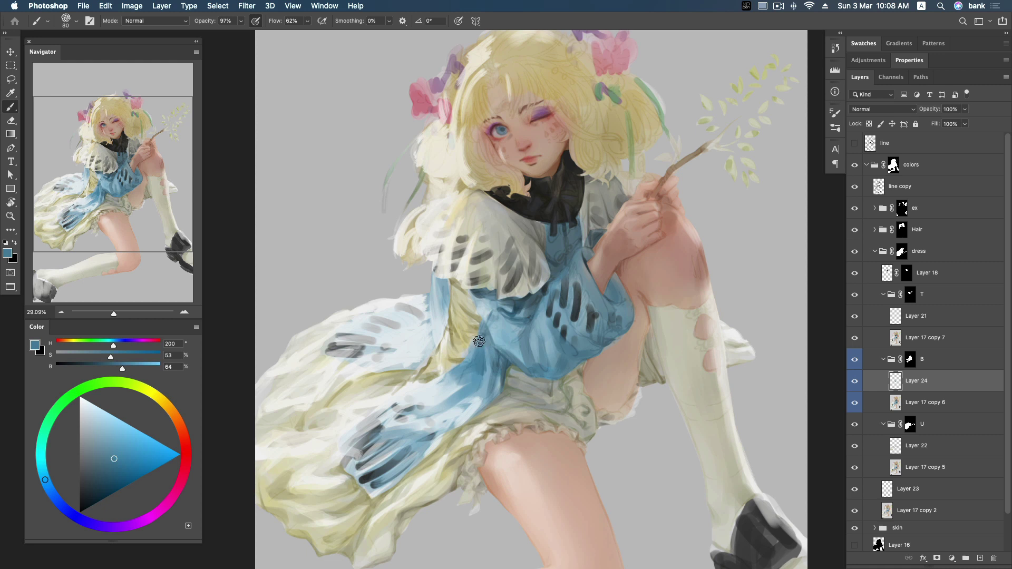
{"action": "left_click_drag", "start_coordinate": [467, 364], "coordinate": [416, 421]}
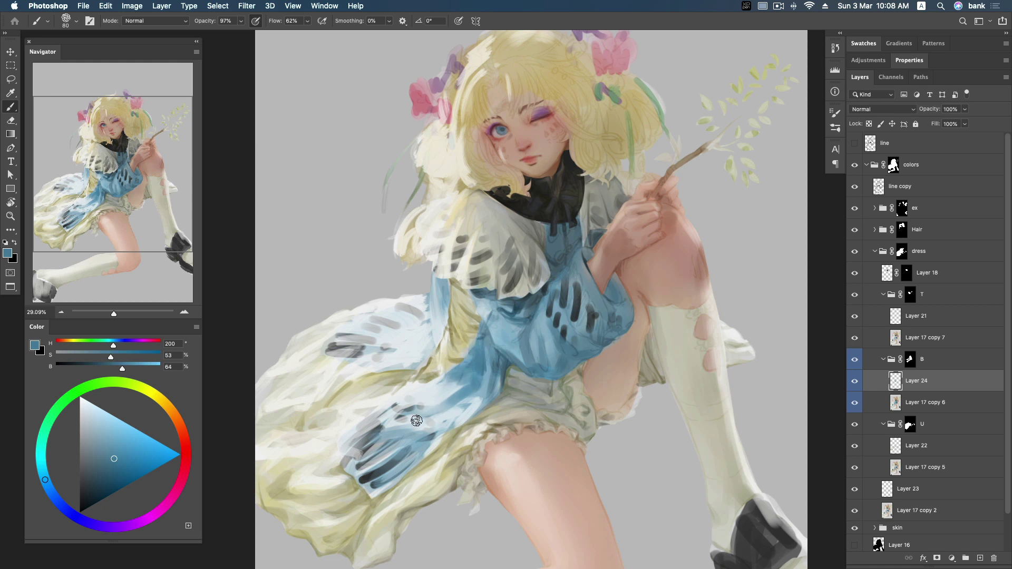
Step: Paint blue over the lower sleeve out to the cuff
{"action": "scroll", "coordinate": [476, 367], "scroll_direction": "down", "scroll_amount": 3}
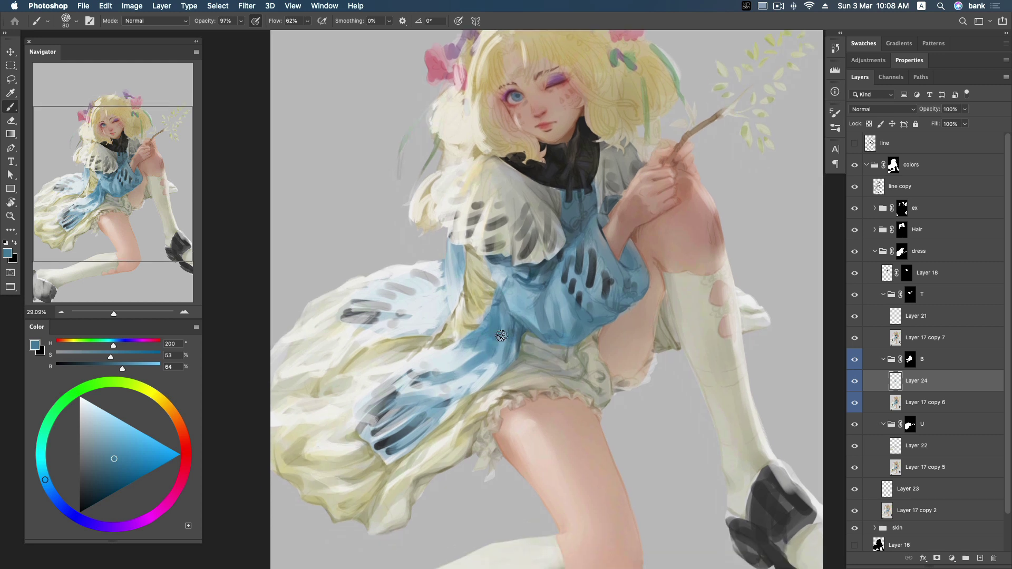
{"action": "left_click", "coordinate": [488, 372], "text": "alt"}
{"action": "left_click_drag", "start_coordinate": [448, 409], "coordinate": [392, 456]}
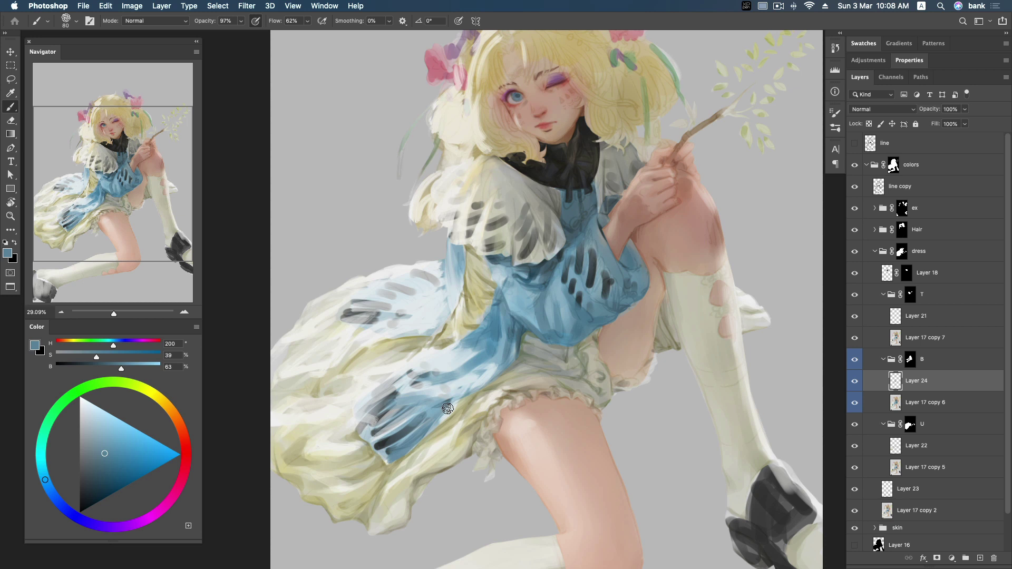
{"action": "mouse_move", "coordinate": [448, 408]}
{"action": "left_mouse_down"}
{"action": "mouse_move", "coordinate": [348, 429]}
{"action": "mouse_move", "coordinate": [368, 410]}
{"action": "left_mouse_up"}
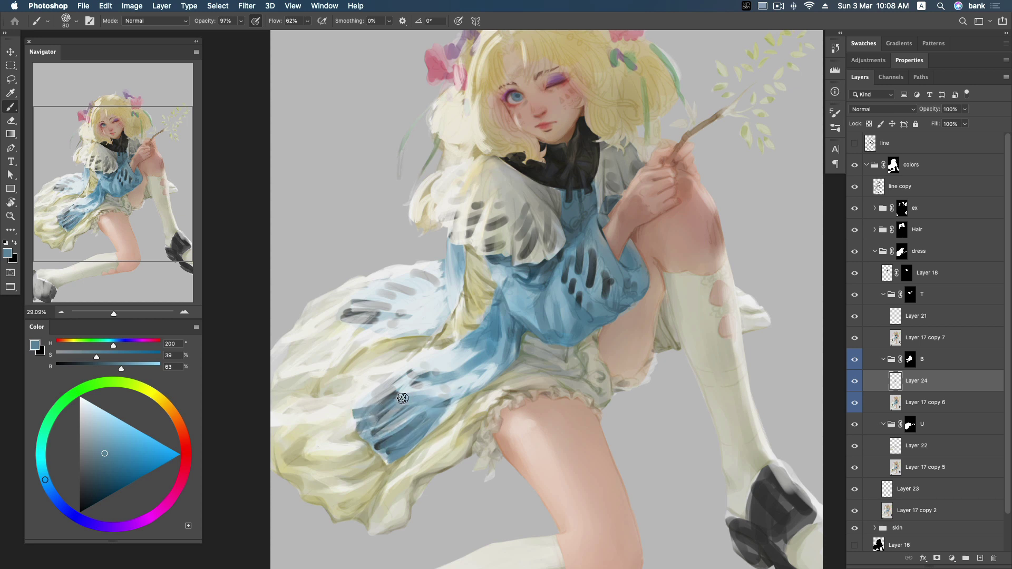
Step: Cover the grey dabs on the left sleeve with pale blue
{"action": "left_click", "coordinate": [453, 256], "text": "alt"}
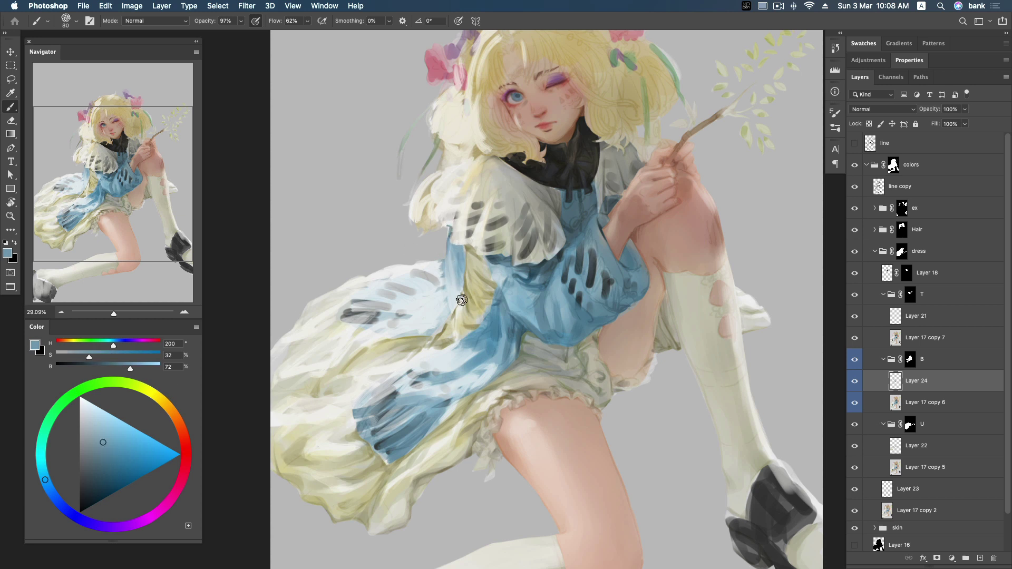
{"action": "left_click", "coordinate": [383, 316], "text": "alt"}
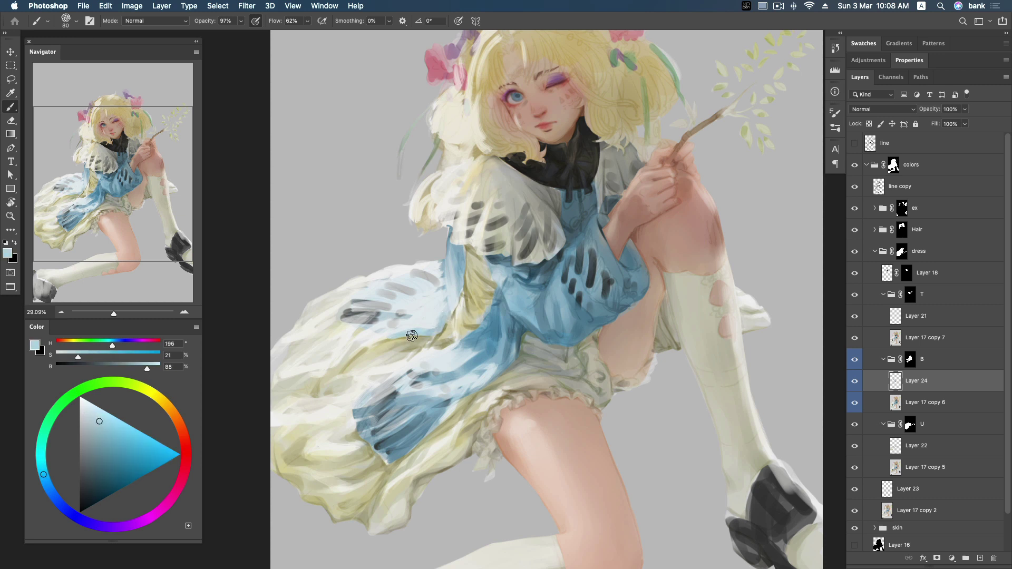
{"action": "left_click", "coordinate": [436, 314], "text": "alt"}
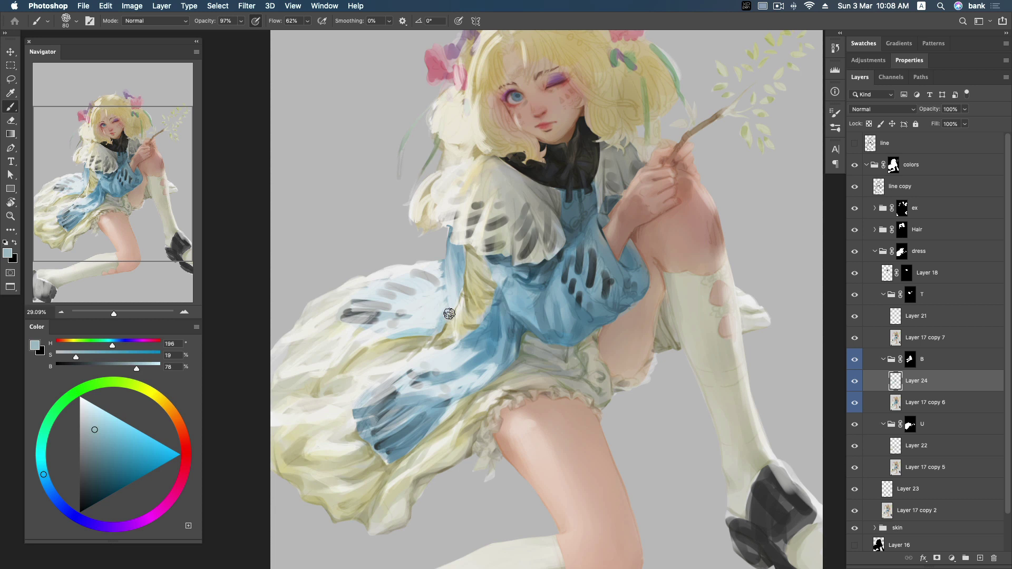
{"action": "mouse_move", "coordinate": [354, 320]}
{"action": "left_mouse_down"}
{"action": "mouse_move", "coordinate": [389, 316]}
{"action": "mouse_move", "coordinate": [342, 310]}
{"action": "mouse_move", "coordinate": [418, 293]}
{"action": "left_mouse_up"}
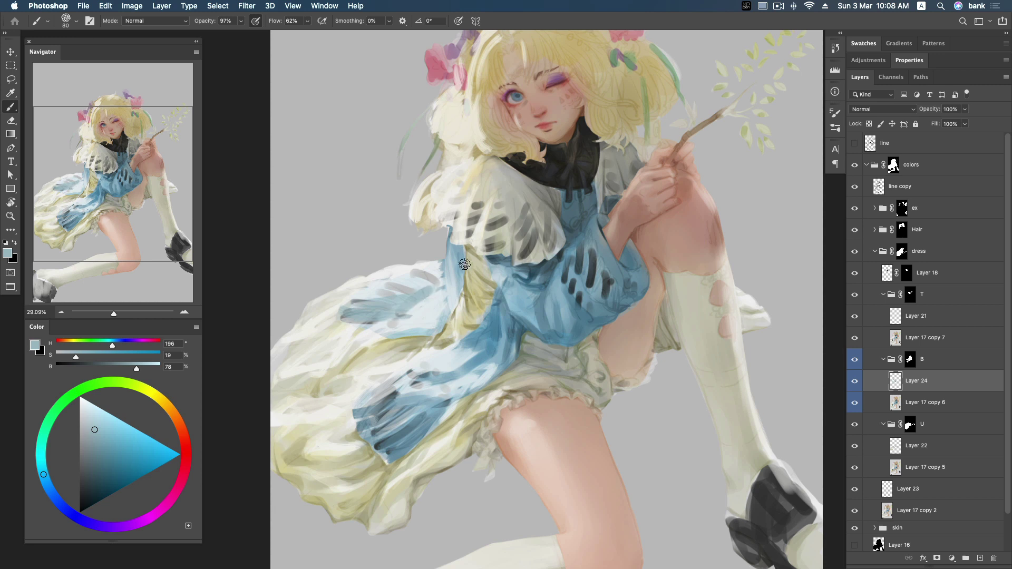
{"action": "left_click", "coordinate": [431, 301], "text": "alt"}
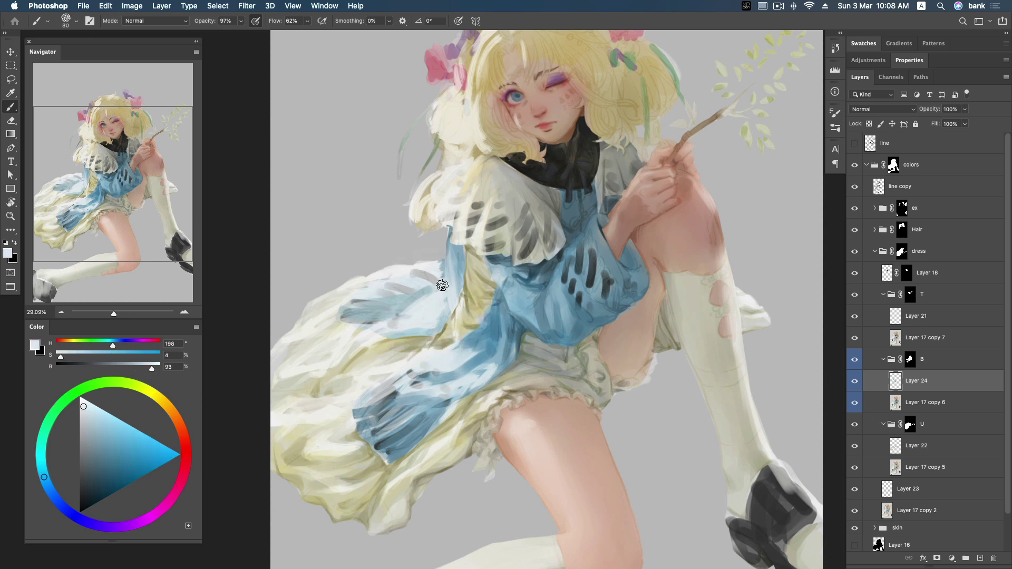
Step: Paint pale and light blue strokes over the left sleeve
{"action": "left_click_drag", "start_coordinate": [362, 298], "coordinate": [432, 287]}
{"action": "left_click", "coordinate": [417, 284], "text": "alt"}
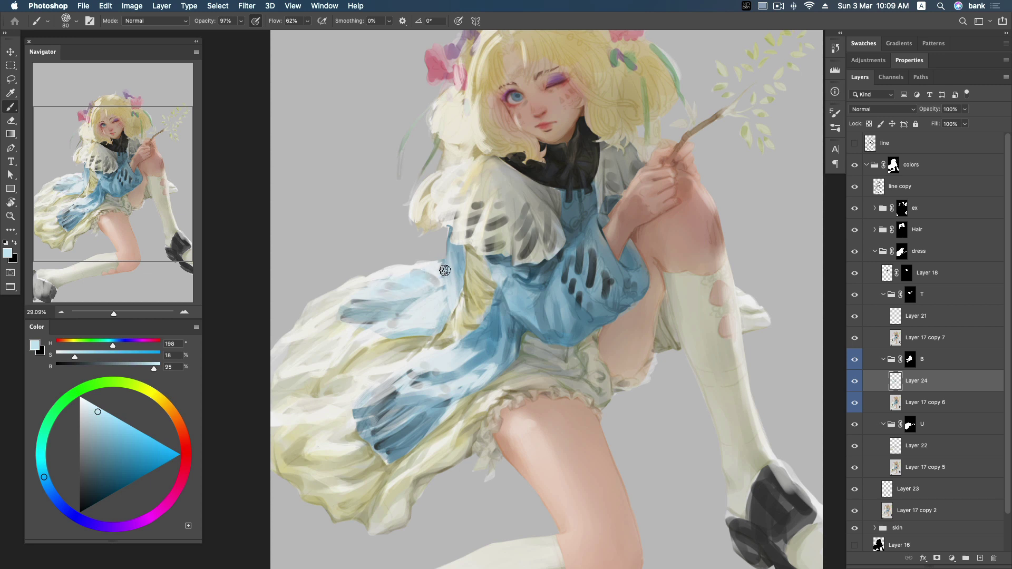
{"action": "left_click", "coordinate": [419, 279], "text": "alt"}
{"action": "left_click_drag", "start_coordinate": [412, 287], "coordinate": [445, 311]}
{"action": "left_click", "coordinate": [444, 298], "text": "alt"}
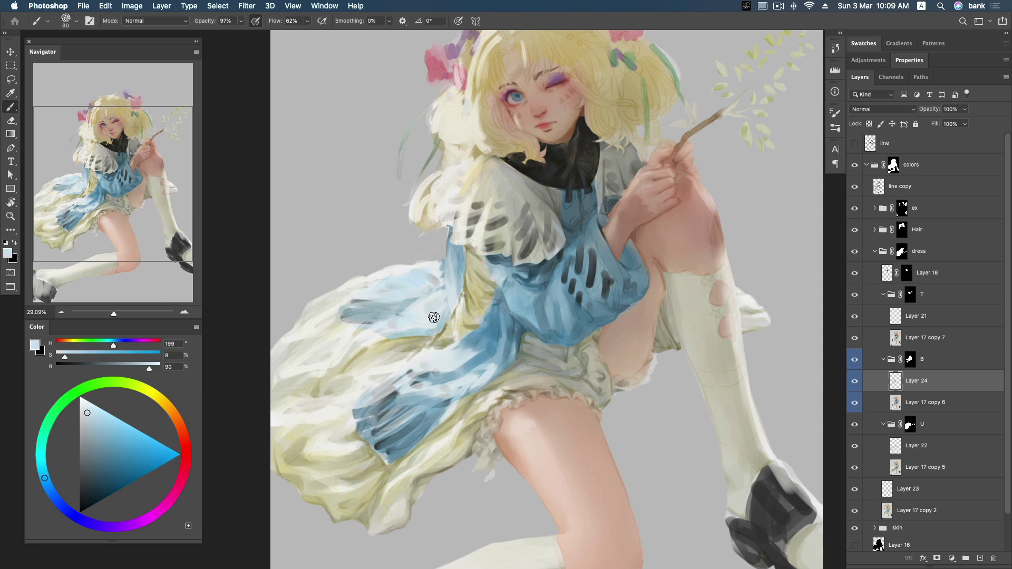
{"action": "left_click", "coordinate": [415, 307], "text": "alt"}
Step: Sample mid blues, paler blues and near-white from the skirt and dress
{"action": "left_click", "coordinate": [371, 320], "text": "alt"}
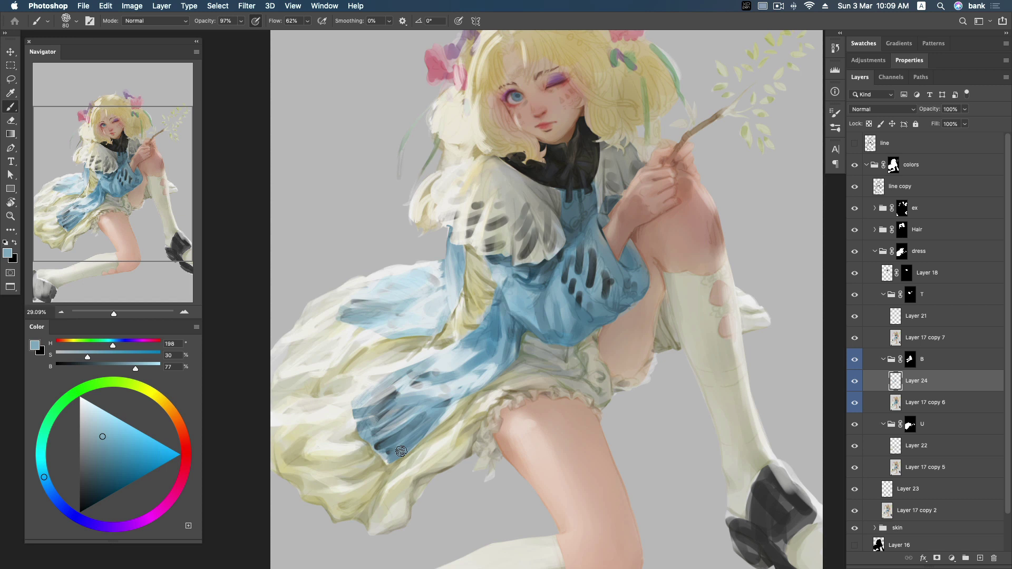
{"action": "left_click", "coordinate": [468, 347], "text": "alt"}
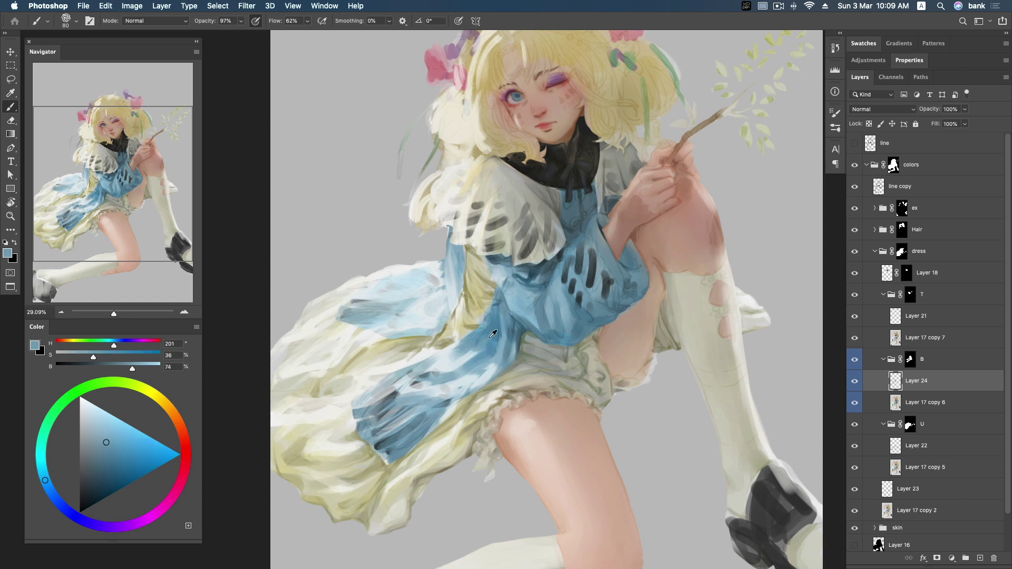
{"action": "left_click", "coordinate": [452, 347], "text": "alt"}
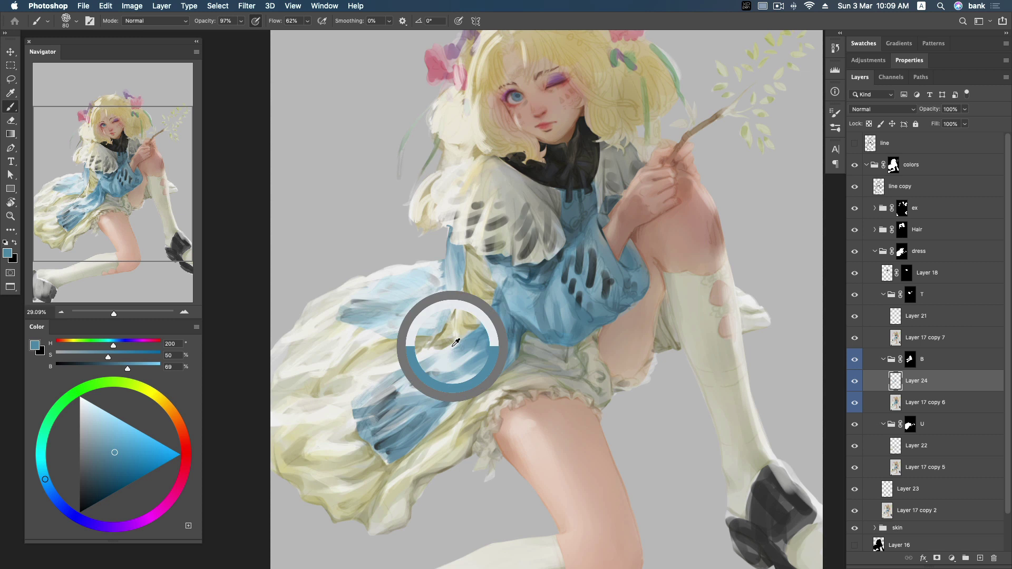
{"action": "left_click", "coordinate": [496, 368], "text": "alt"}
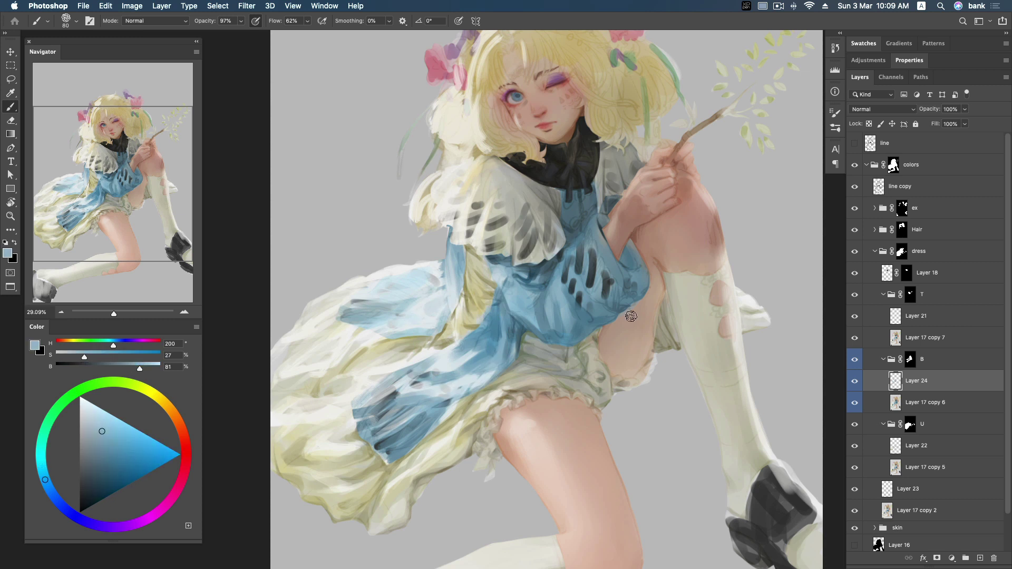
{"action": "left_click", "coordinate": [461, 384], "text": "alt"}
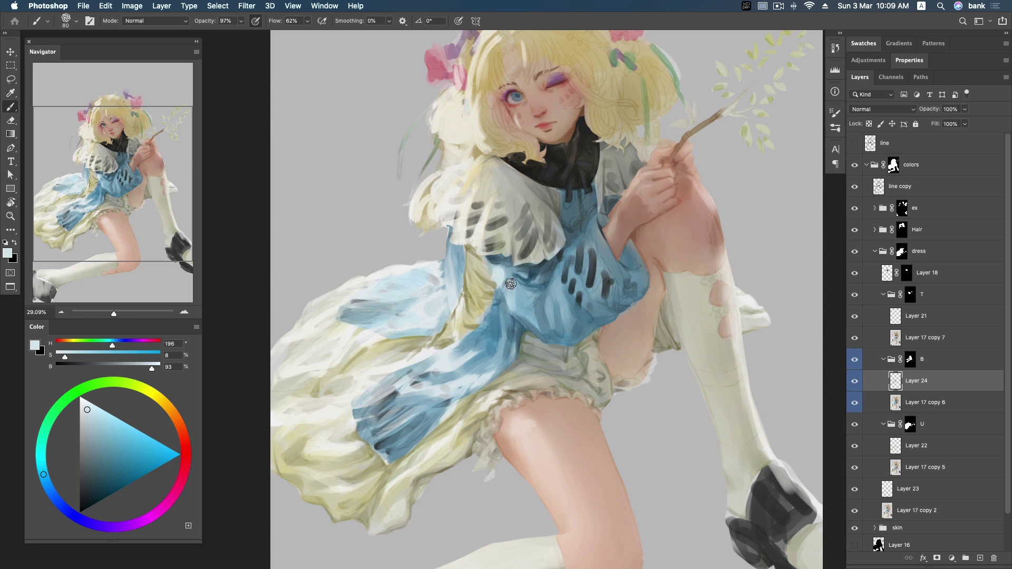
Step: Paint a light streak on the dress, undo a stray stroke, and cover the patch with mid blue
{"action": "left_click_drag", "start_coordinate": [508, 301], "coordinate": [511, 288]}
{"action": "left_click_drag", "start_coordinate": [505, 273], "coordinate": [510, 299]}
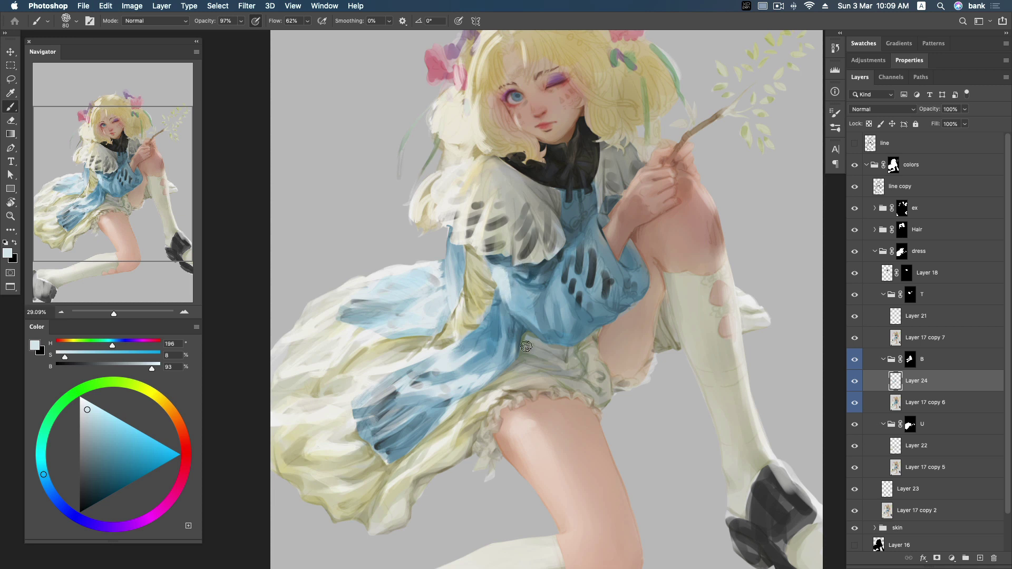
{"action": "key", "text": "ctrl+z"}
{"action": "left_click", "coordinate": [515, 291], "text": "alt"}
{"action": "left_click_drag", "start_coordinate": [498, 270], "coordinate": [512, 312]}
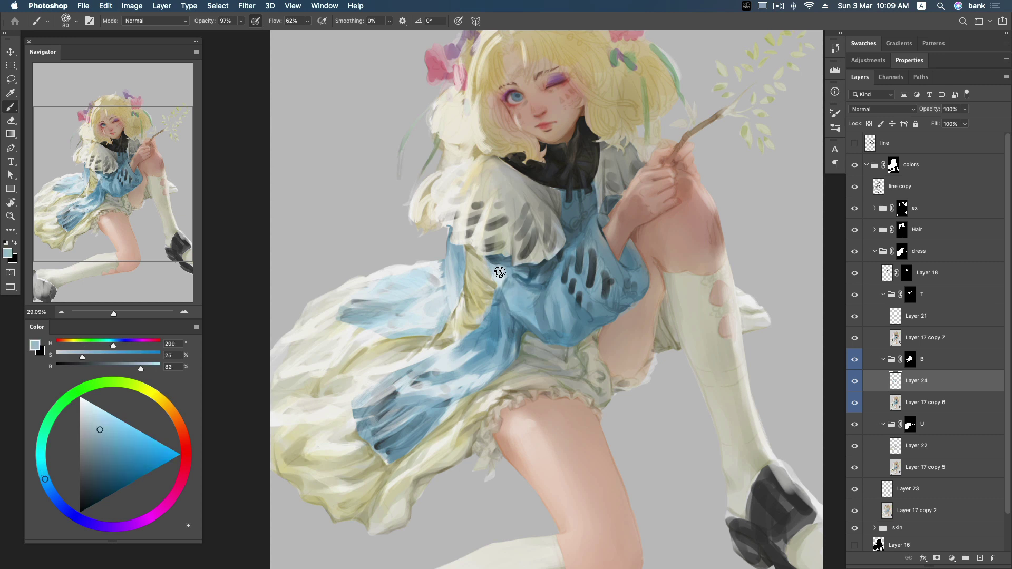
Step: Adjust to a lighter, more saturated blue and paint over the dress shadow
{"action": "left_click", "coordinate": [98, 436]}
{"action": "left_click", "coordinate": [106, 435]}
{"action": "left_click", "coordinate": [107, 426]}
{"action": "left_click_drag", "start_coordinate": [506, 266], "coordinate": [505, 295]}
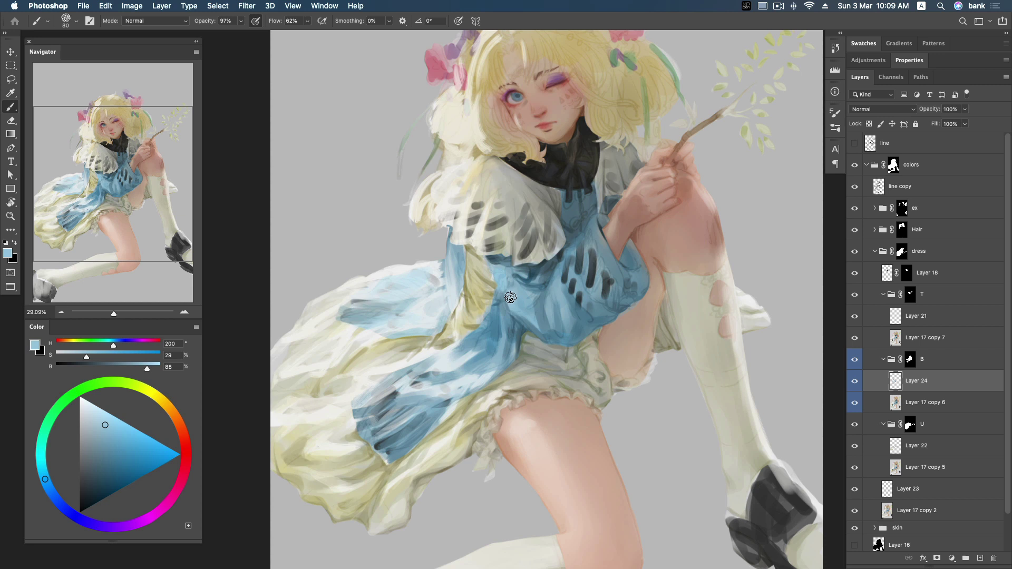
Step: Sample dress blues and lighten the blue along the dress's lower edge
{"action": "left_click", "coordinate": [500, 303], "text": "alt"}
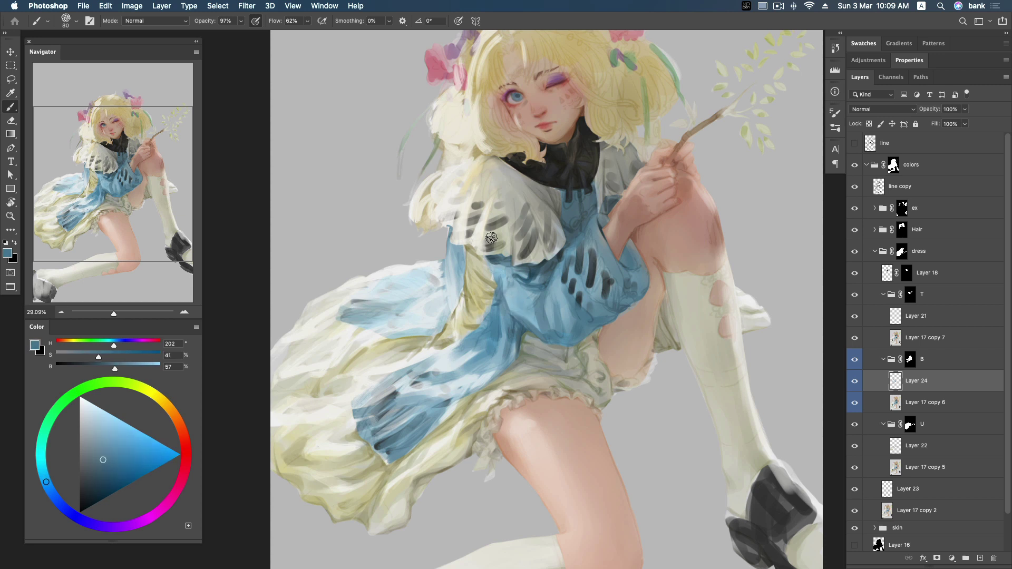
{"action": "left_click", "coordinate": [506, 269], "text": "alt"}
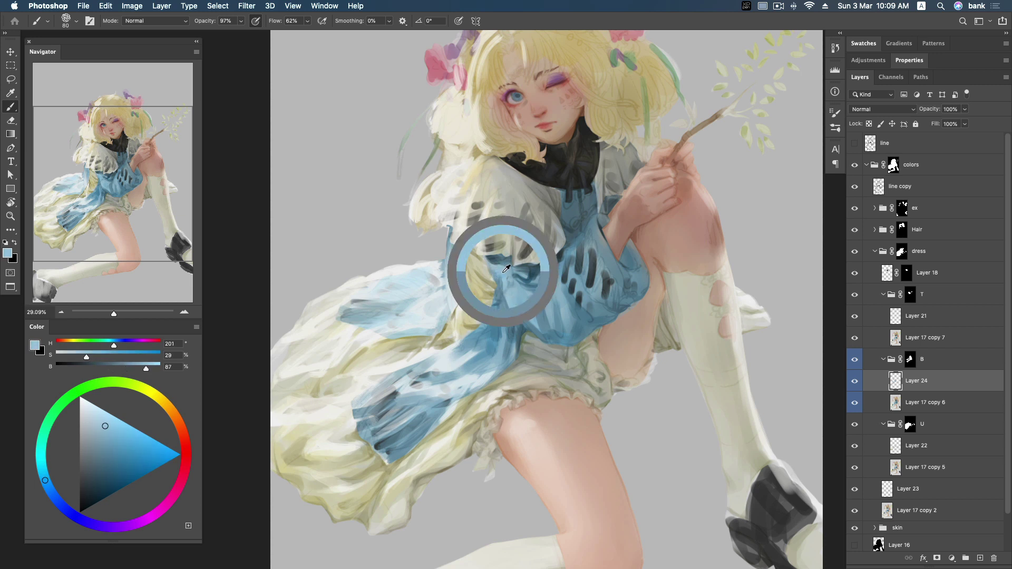
{"action": "left_click", "coordinate": [454, 298], "text": "alt"}
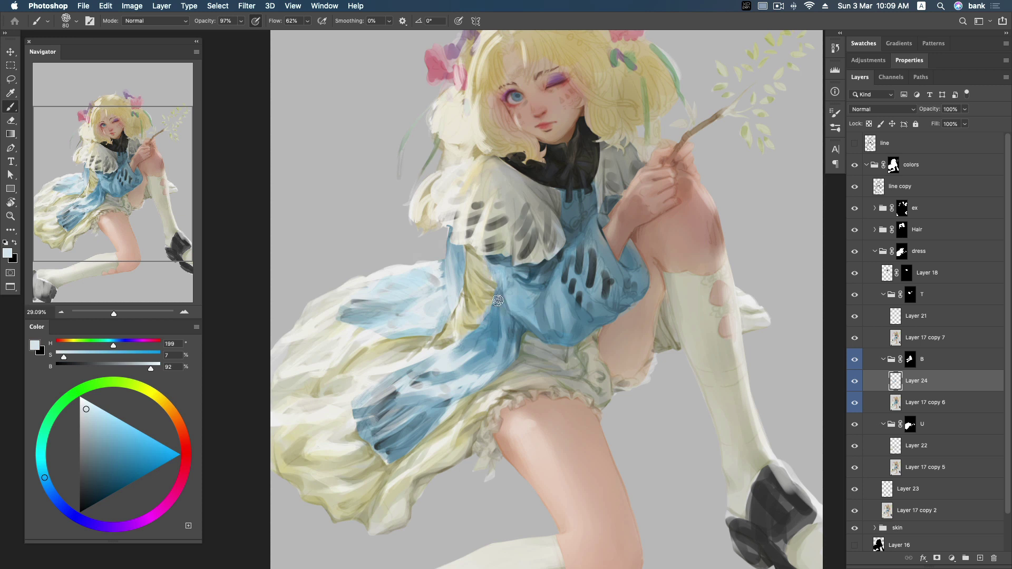
{"action": "left_click", "coordinate": [457, 340], "text": "alt"}
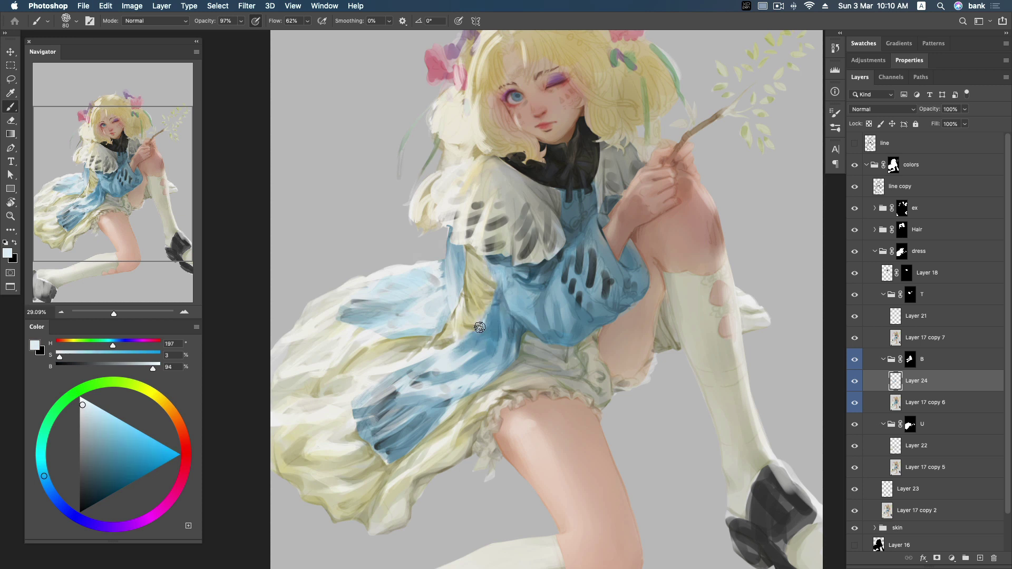
{"action": "left_click", "coordinate": [536, 333], "text": "alt"}
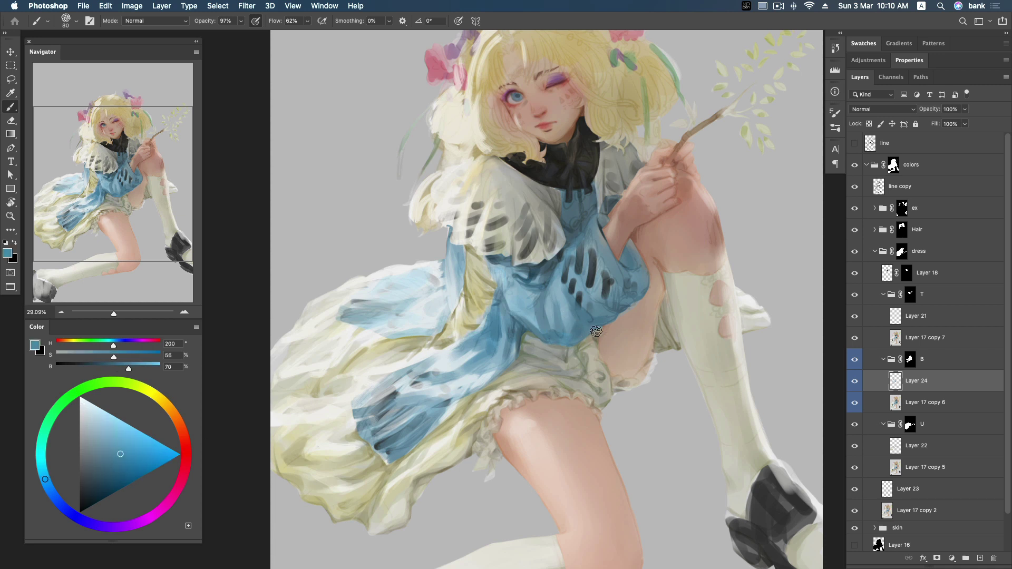
{"action": "left_click", "coordinate": [114, 439]}
{"action": "left_click_drag", "start_coordinate": [586, 336], "coordinate": [603, 324]}
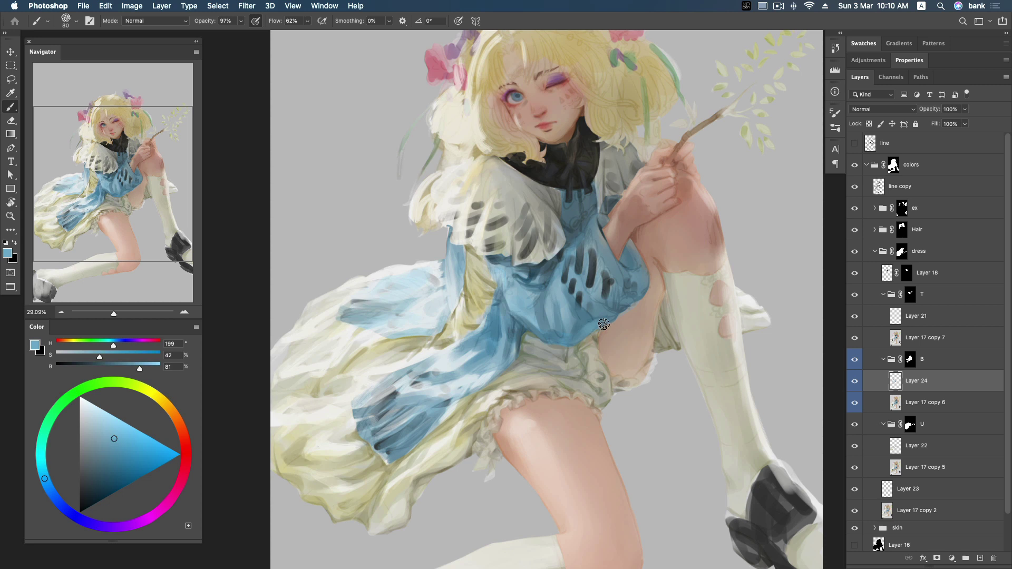
Step: Sample the darkest dress blues and paint dark shadow on the sleeve by the arm
{"action": "left_click", "coordinate": [585, 323], "text": "alt"}
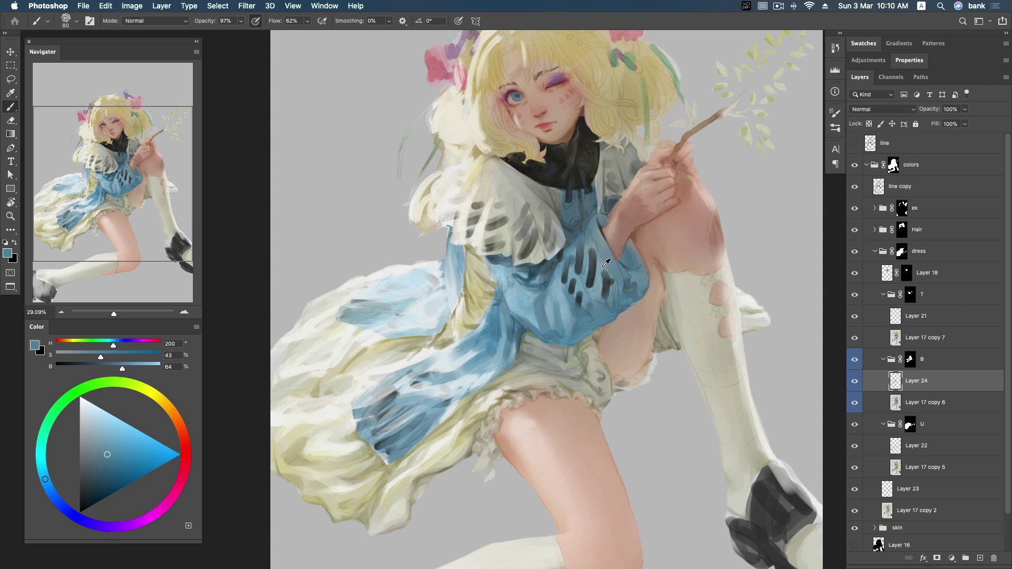
{"action": "left_click", "coordinate": [587, 277], "text": "alt"}
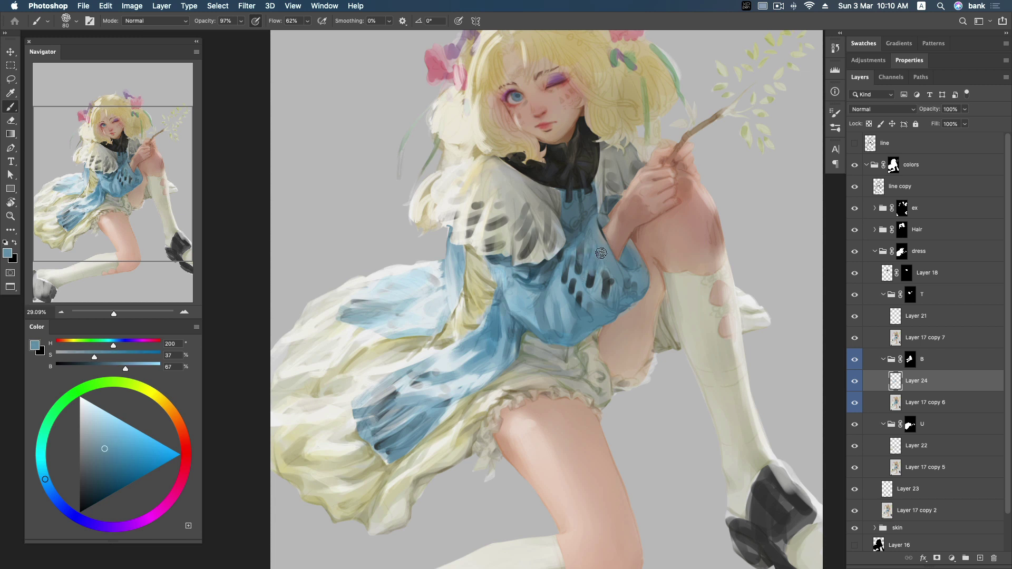
{"action": "left_click", "coordinate": [573, 286], "text": "alt"}
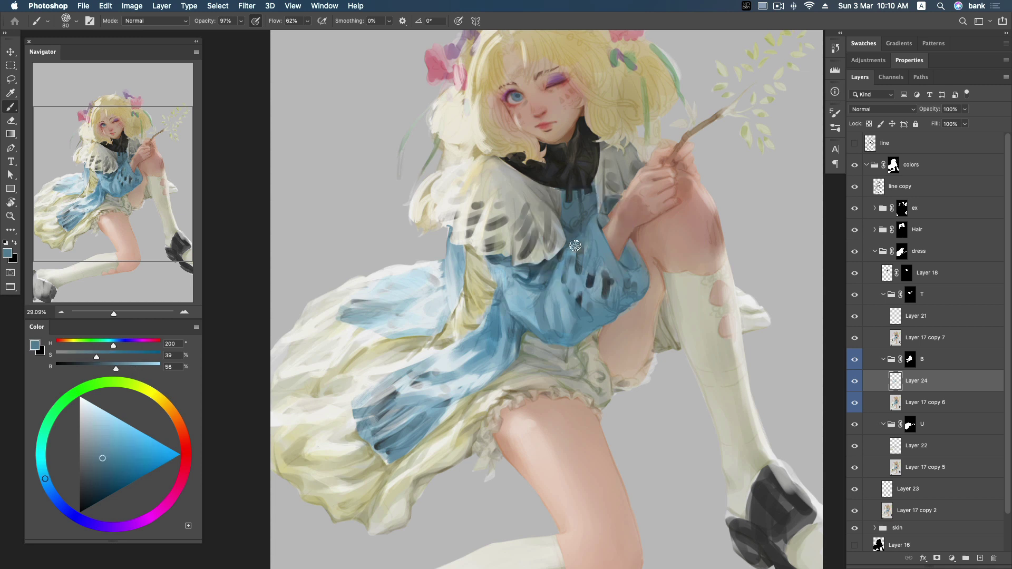
{"action": "left_click", "coordinate": [605, 242], "text": "alt"}
{"action": "left_click", "coordinate": [619, 277], "text": "alt"}
{"action": "left_click", "coordinate": [639, 264], "text": "alt"}
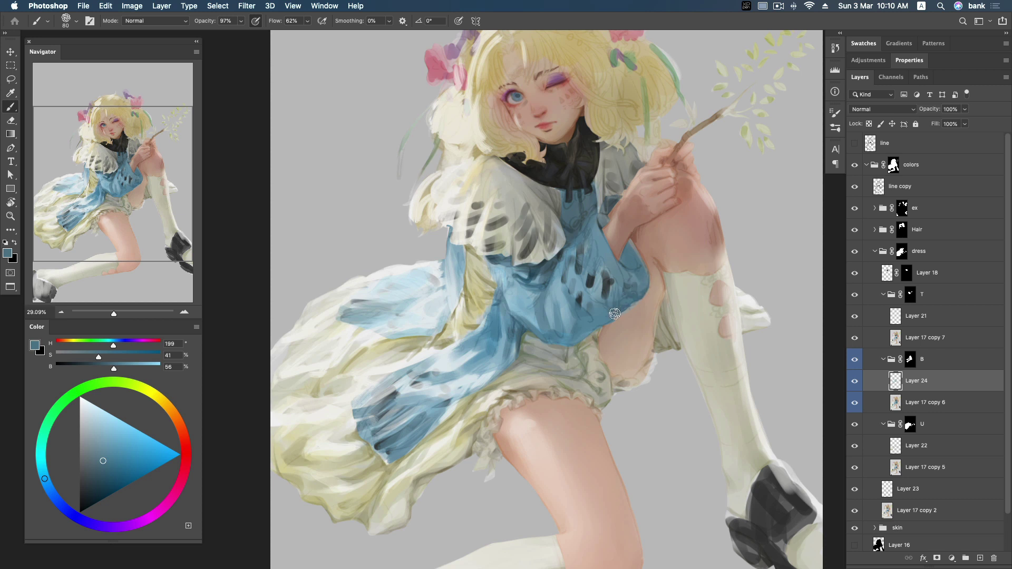
{"action": "left_click", "coordinate": [637, 262], "text": "alt"}
{"action": "left_click_drag", "start_coordinate": [602, 228], "coordinate": [622, 248]}
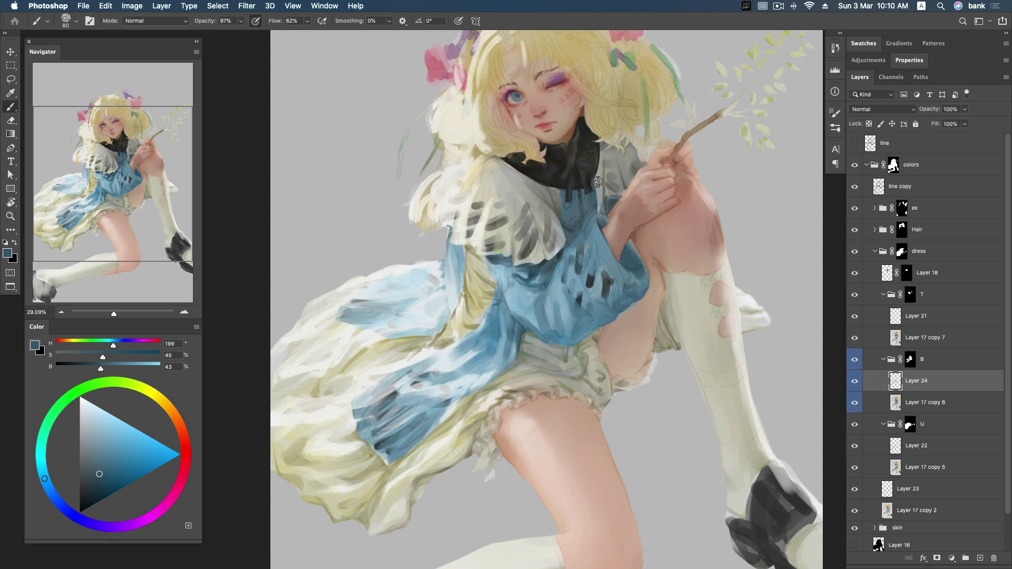
{"action": "left_click", "coordinate": [548, 274], "text": "alt"}
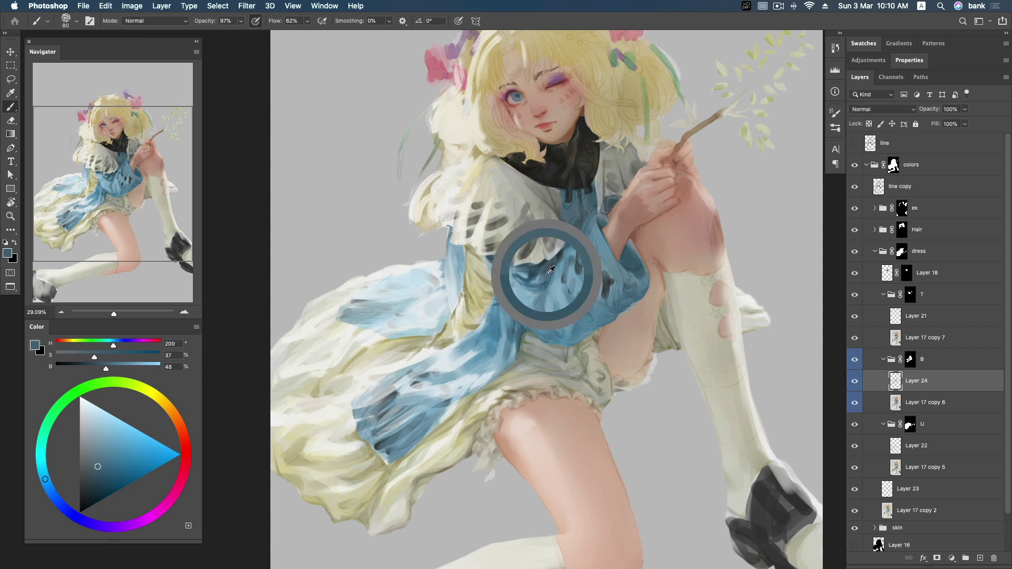
{"action": "left_click", "coordinate": [539, 272], "text": "alt"}
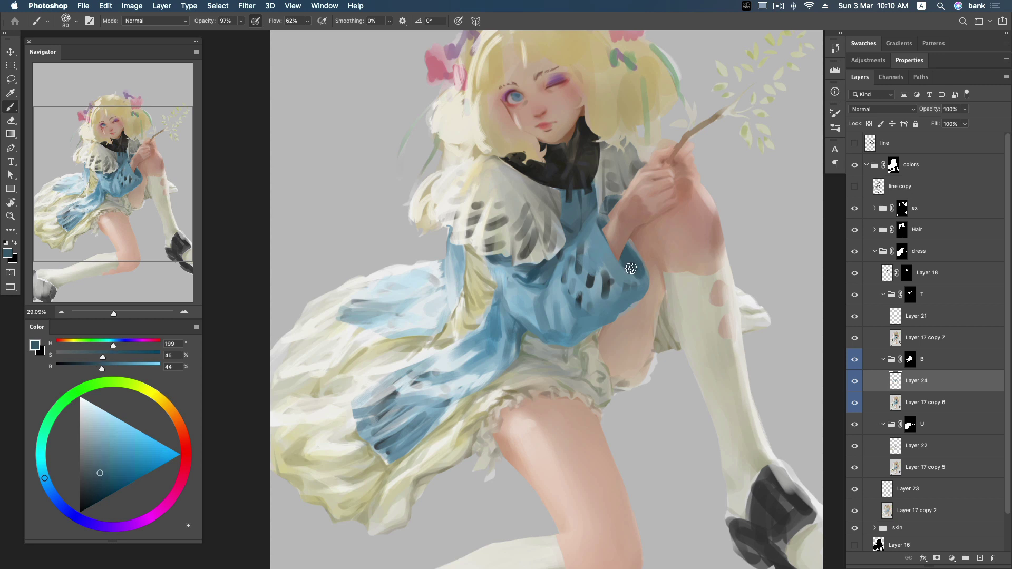
Step: Sample light and mid dress blues and blend the strokes on the dress front
{"action": "left_click", "coordinate": [557, 306], "text": "alt"}
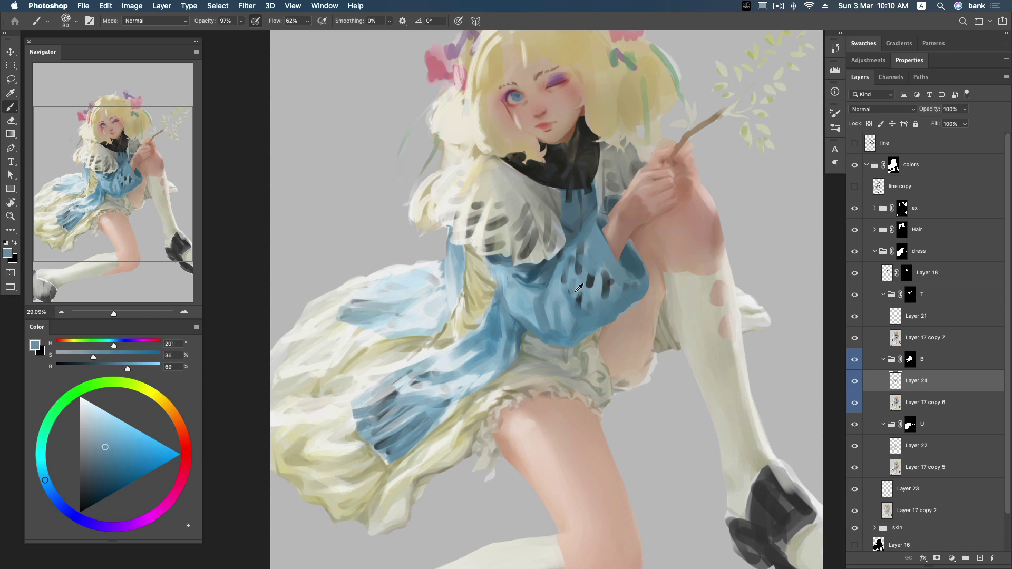
{"action": "left_click", "coordinate": [531, 299], "text": "alt"}
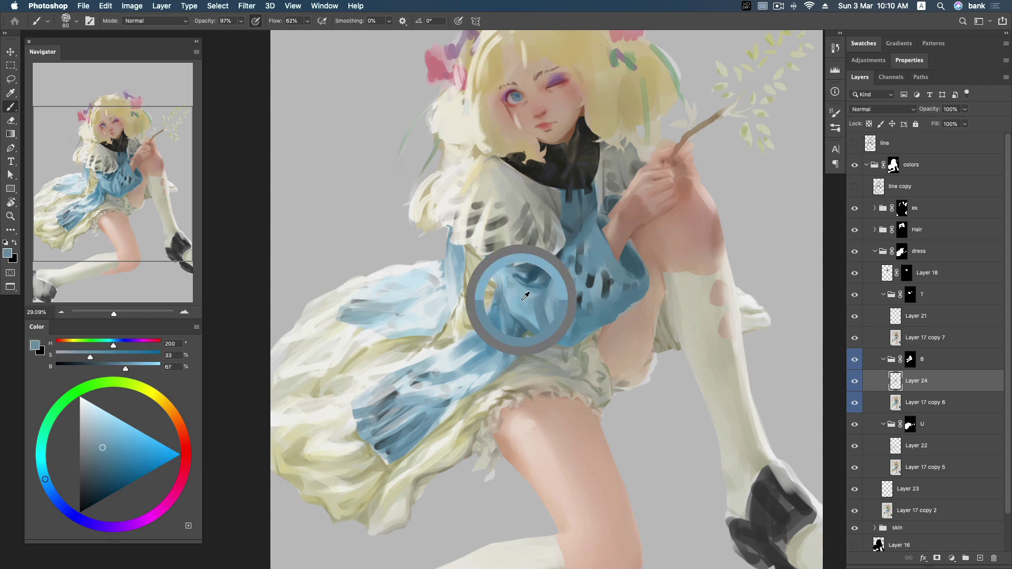
{"action": "left_click", "coordinate": [454, 354], "text": "alt"}
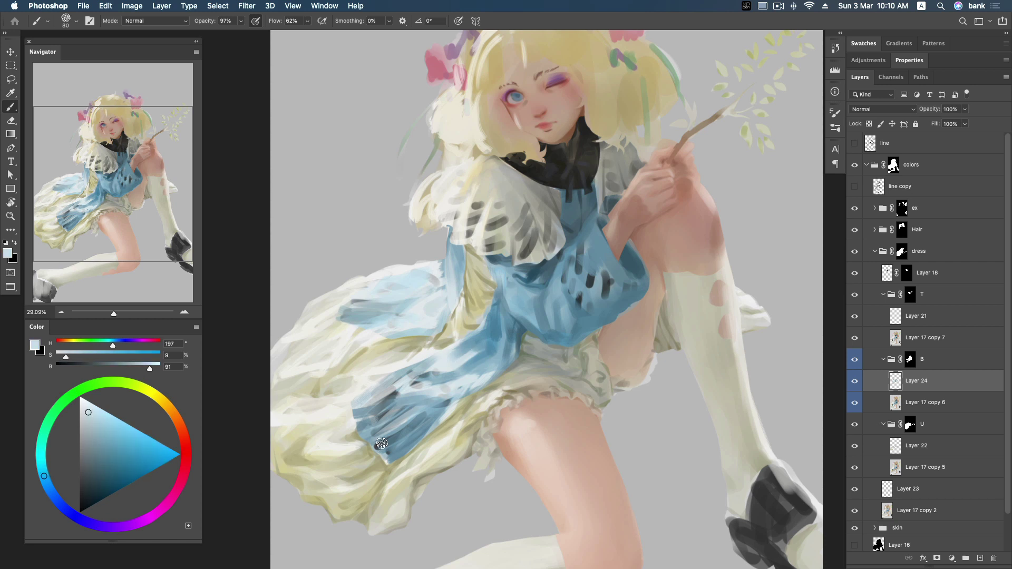
{"action": "left_click", "coordinate": [390, 338], "text": "alt"}
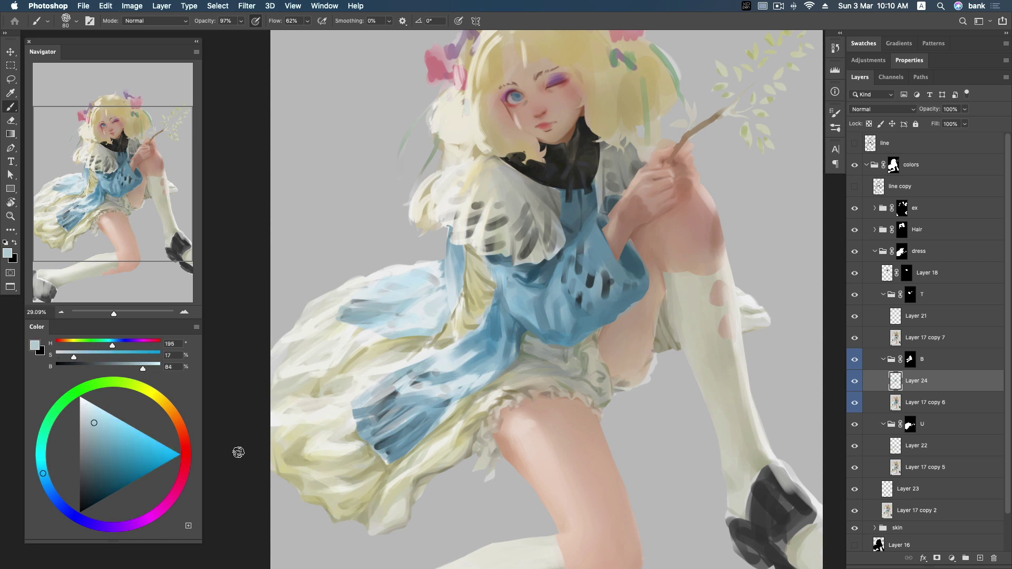
{"action": "left_click", "coordinate": [387, 321], "text": "alt"}
{"action": "left_click", "coordinate": [361, 301], "text": "alt"}
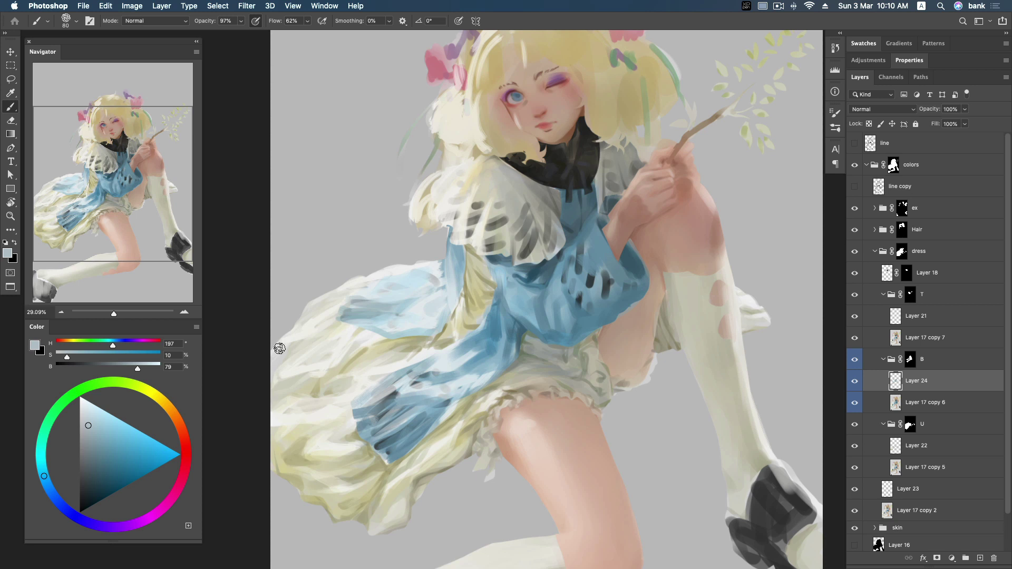
{"action": "left_click", "coordinate": [599, 280], "text": "alt"}
{"action": "mouse_move", "coordinate": [590, 261]}
{"action": "left_mouse_down"}
{"action": "mouse_move", "coordinate": [599, 296]}
{"action": "mouse_move", "coordinate": [577, 291]}
{"action": "left_mouse_up"}
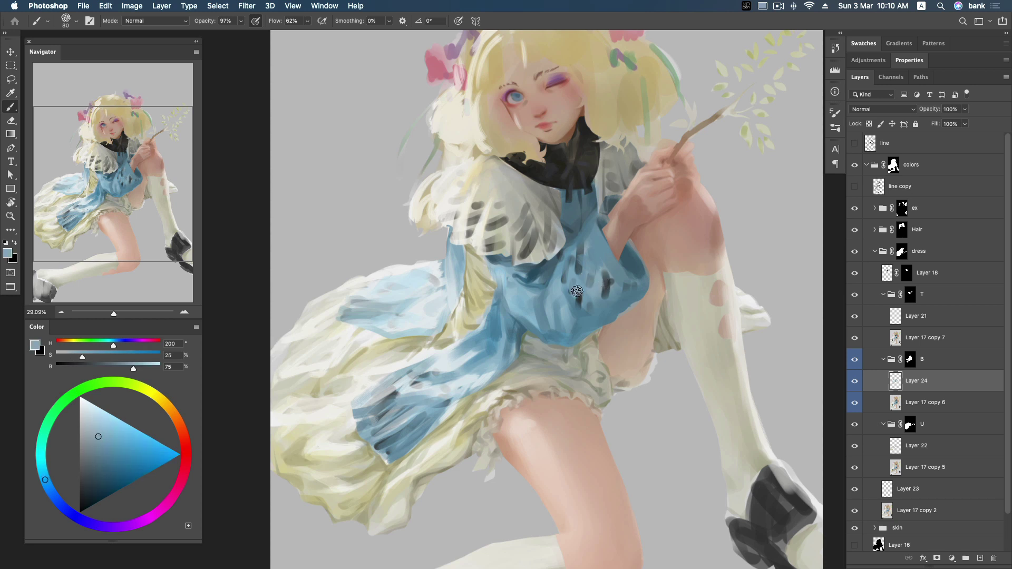
Step: Sample deeper dress blues and near-white skirt tones for blending the lower front
{"action": "left_click", "coordinate": [556, 303], "text": "alt"}
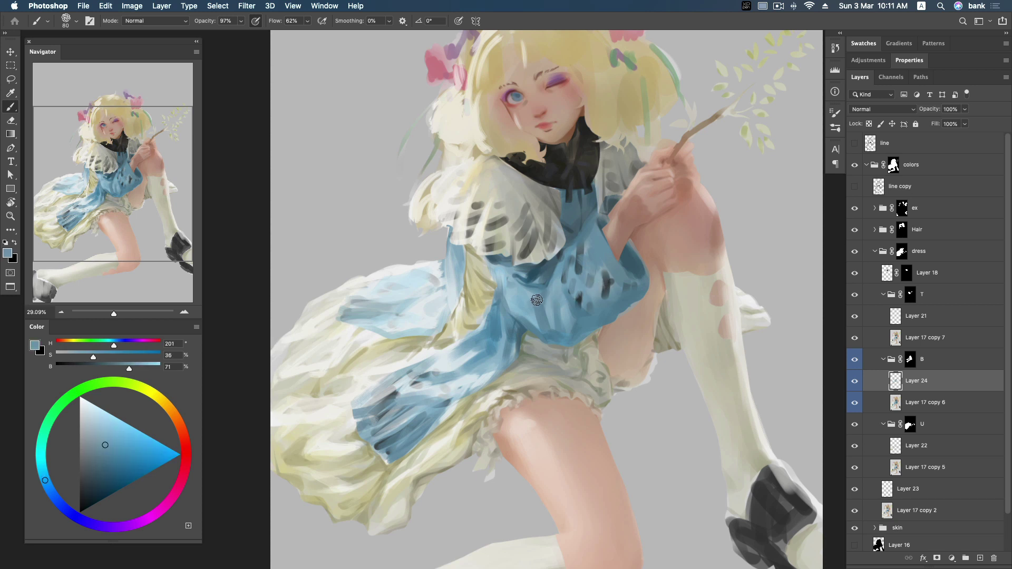
{"action": "left_click", "coordinate": [396, 456], "text": "alt"}
{"action": "left_click", "coordinate": [466, 394], "text": "alt"}
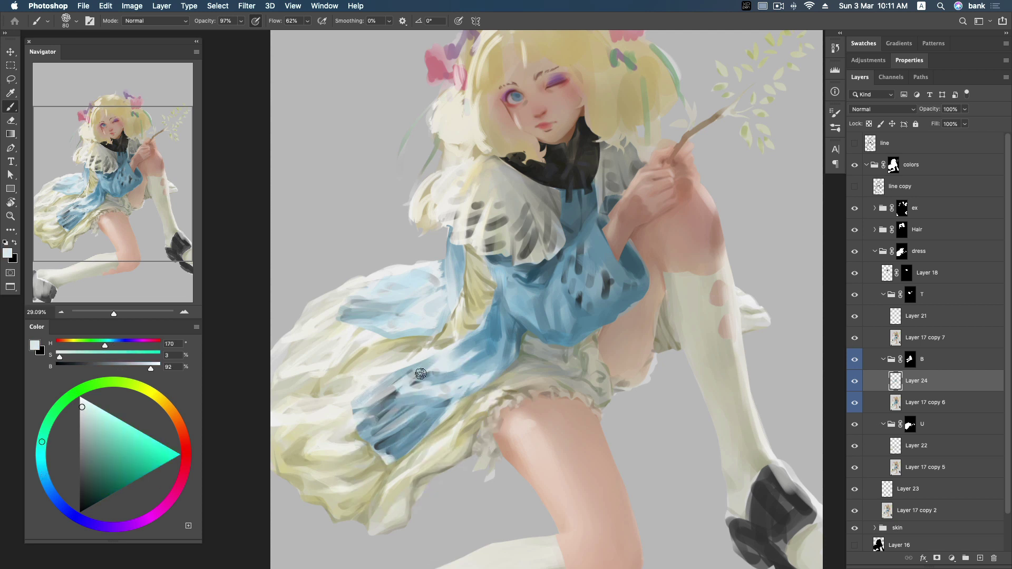
{"action": "left_click", "coordinate": [418, 431], "text": "alt"}
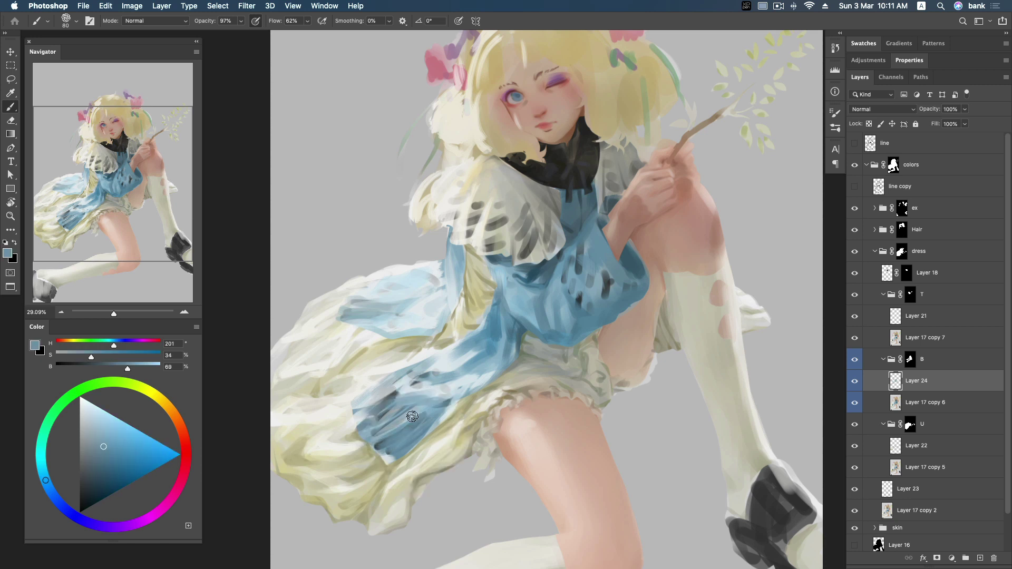
{"action": "left_click", "coordinate": [409, 388], "text": "alt"}
{"action": "left_click", "coordinate": [440, 356], "text": "alt"}
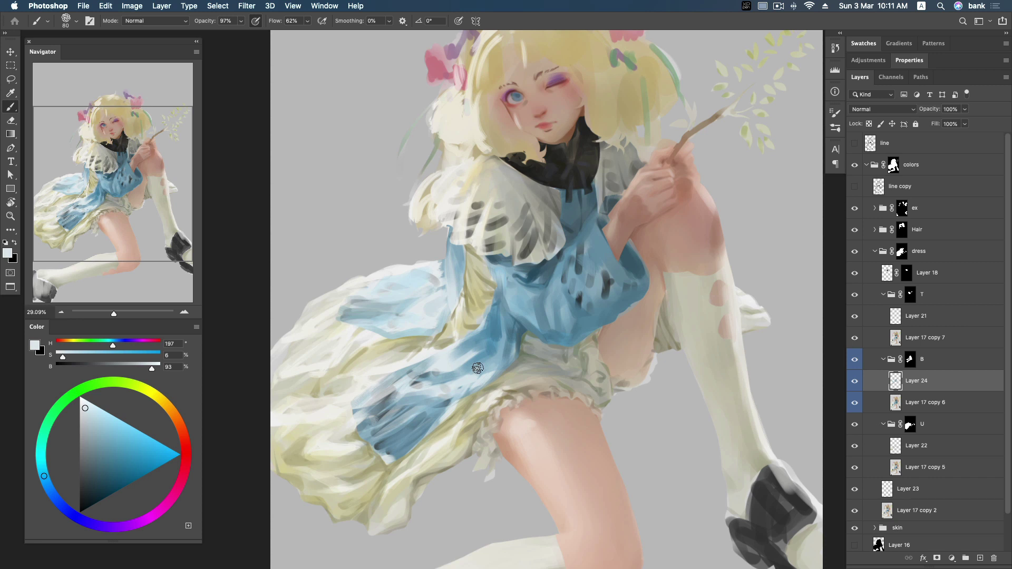
{"action": "left_click", "coordinate": [403, 452], "text": "alt"}
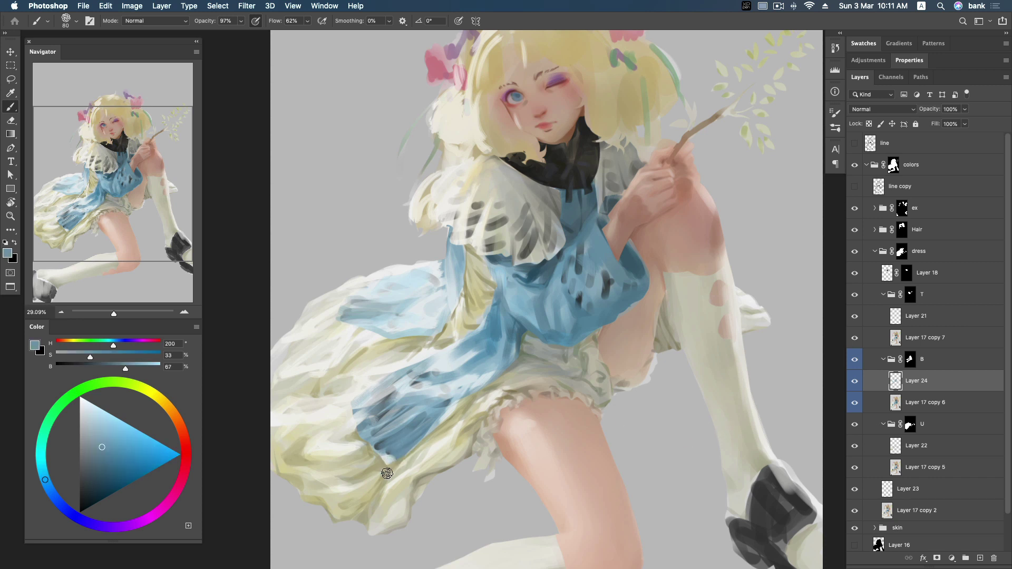
{"action": "scroll", "coordinate": [655, 283], "scroll_direction": "up", "scroll_amount": 3}
Step: Sample grey-blues, settle on a lighter dress blue, and shrink the brush slightly
{"action": "left_click", "coordinate": [300, 422], "text": "alt"}
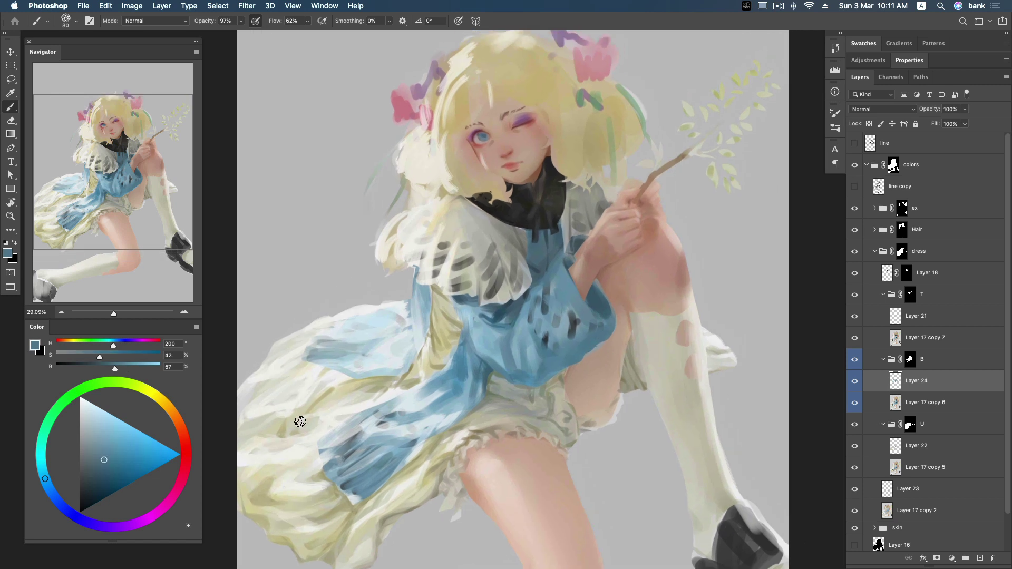
{"action": "left_click", "coordinate": [298, 407], "text": "alt"}
{"action": "left_click", "coordinate": [417, 377], "text": "alt"}
{"action": "left_click", "coordinate": [520, 291], "text": "alt"}
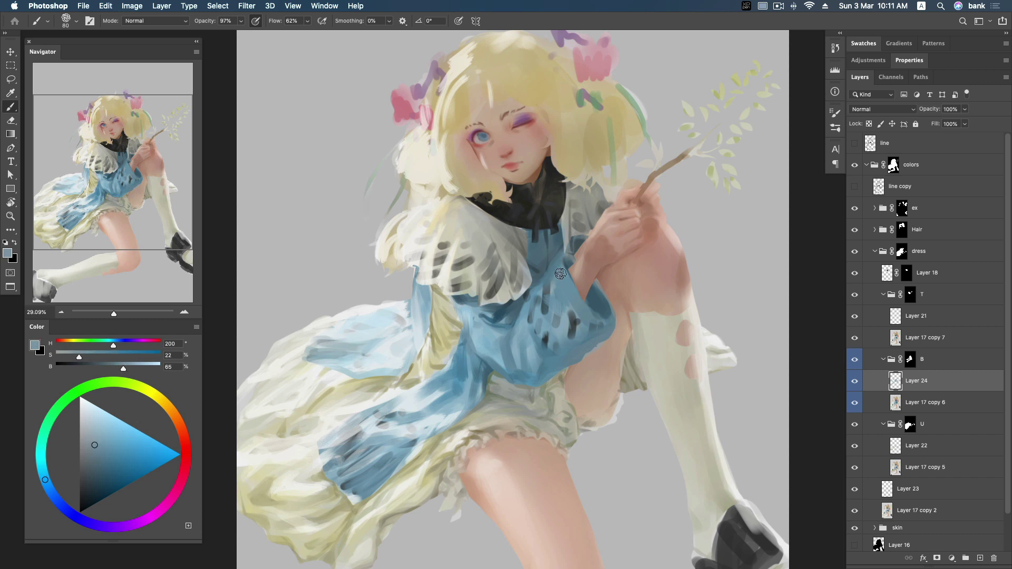
{"action": "left_click", "coordinate": [557, 300], "text": "alt"}
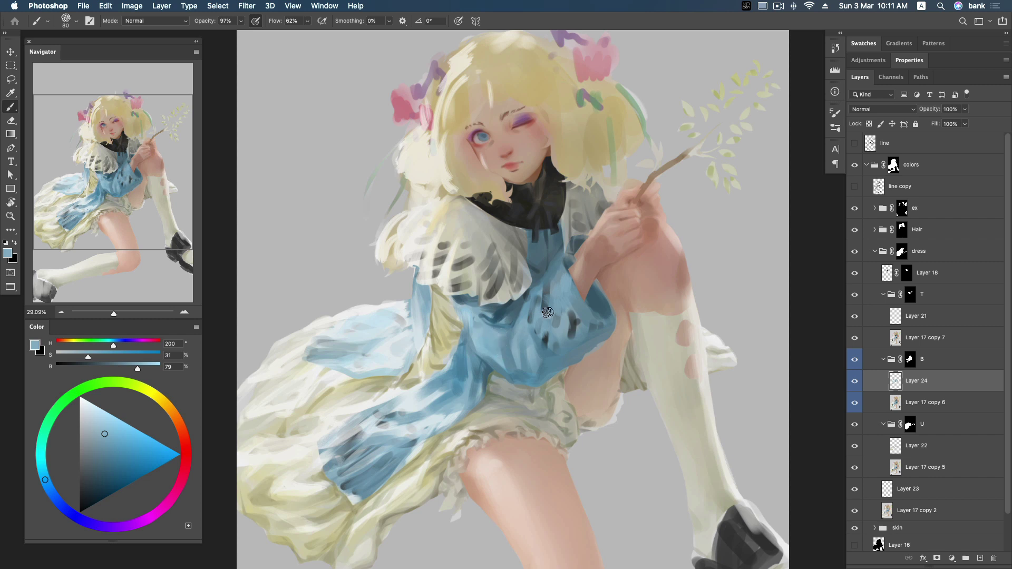
{"action": "key", "text": "bracketleft"}
Step: Choose the 45 px textured painting brush from the presets
{"action": "right_click", "coordinate": [547, 242]}
{"action": "left_click", "coordinate": [666, 418]}
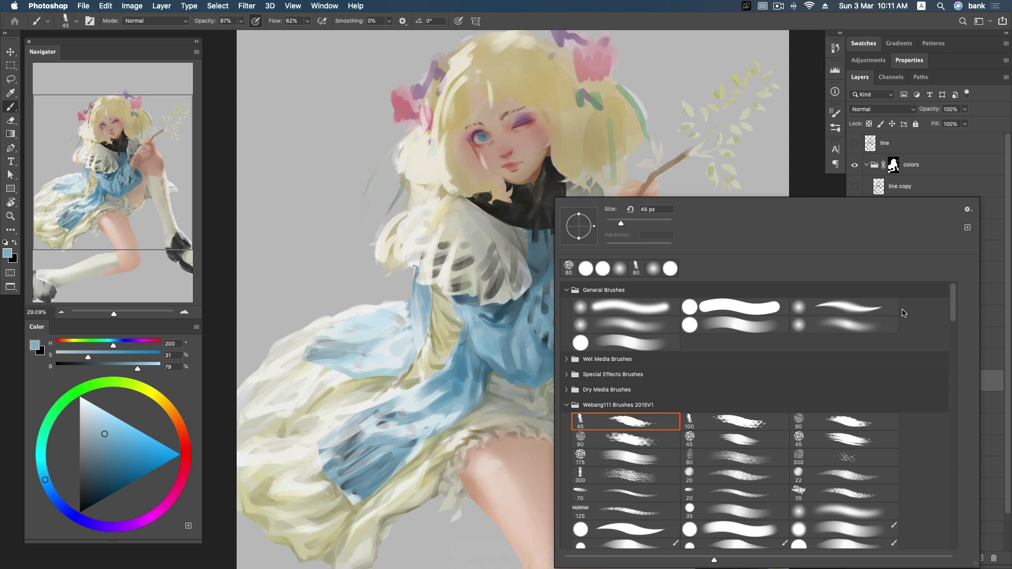
{"action": "key", "text": "Return"}
Step: Show the 'line copy' layer at low opacity, then return to Layer 24
{"action": "left_click", "coordinate": [855, 186]}
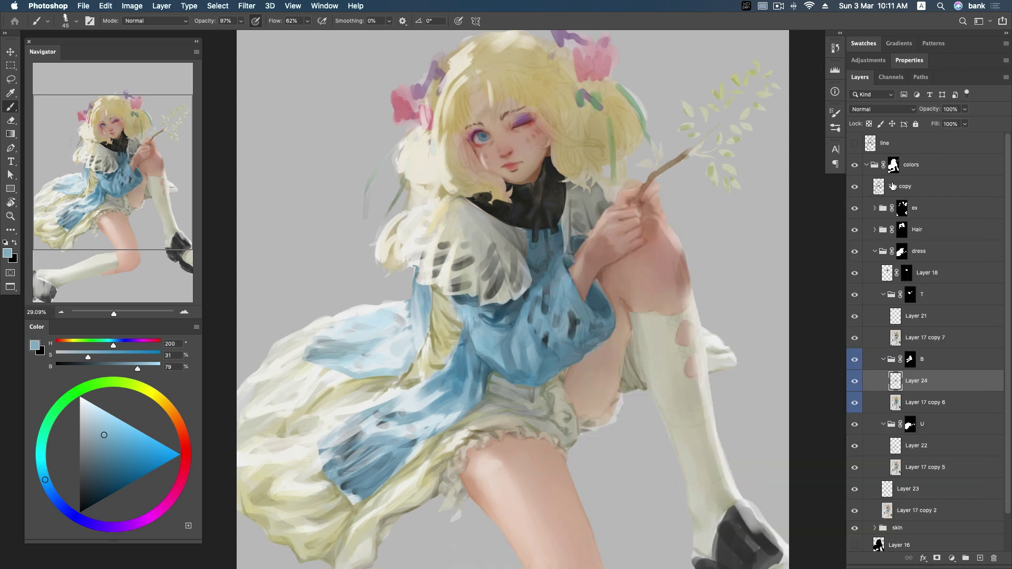
{"action": "left_click", "coordinate": [899, 186]}
{"action": "left_click_drag", "start_coordinate": [965, 109], "coordinate": [960, 125]}
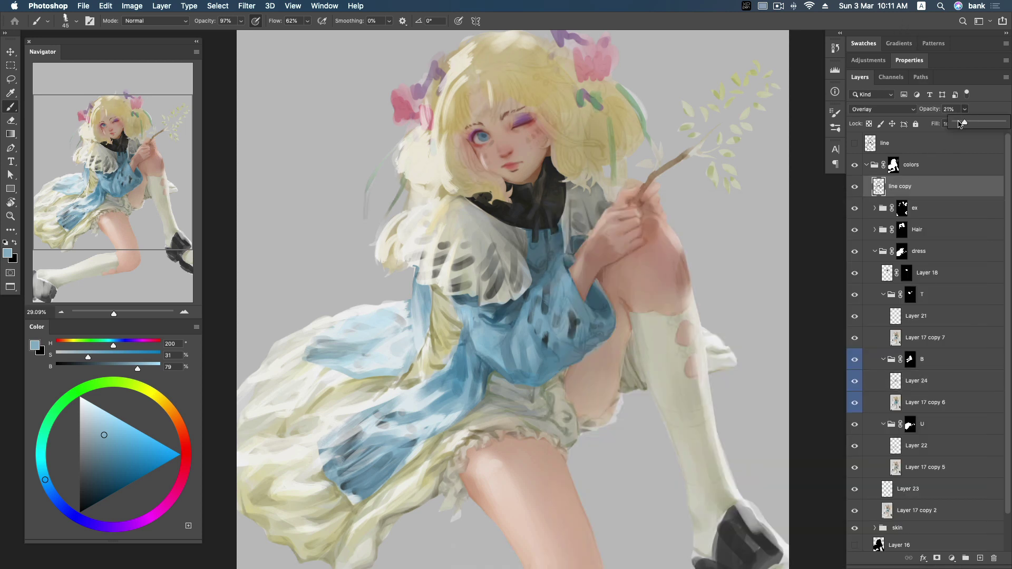
{"action": "left_click", "coordinate": [921, 383]}
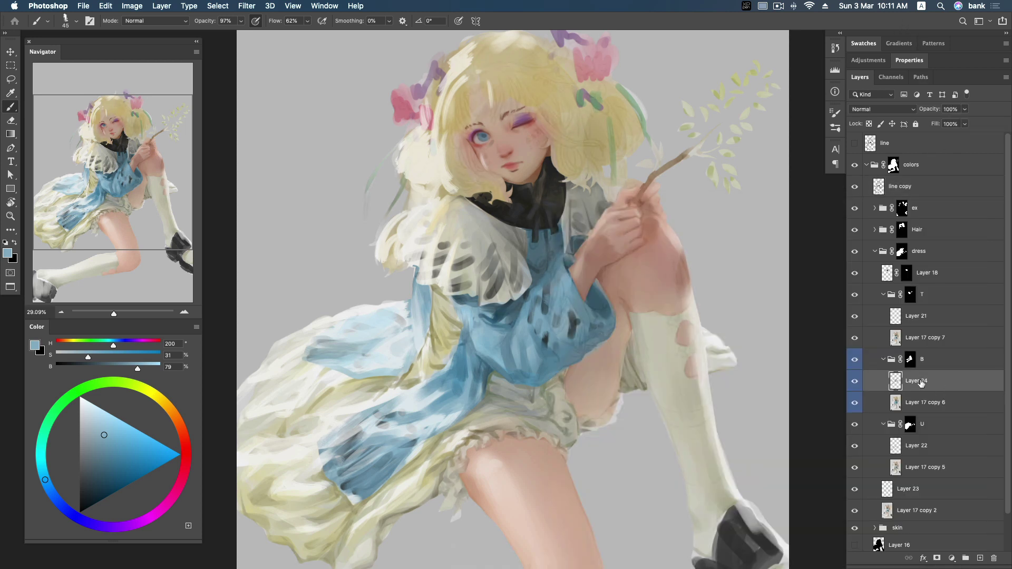
Step: Paint a dark blue fold and thin crease up the dress middle with a larger brush
{"action": "left_click", "coordinate": [512, 349], "text": "alt"}
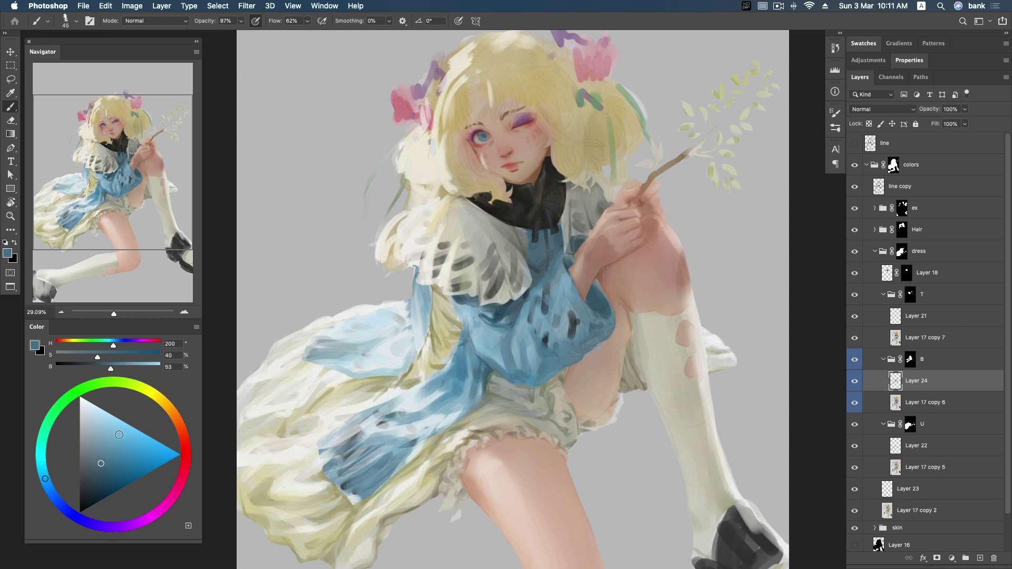
{"action": "key", "text": "bracketright"}
{"action": "left_click", "coordinate": [520, 327], "text": "alt"}
{"action": "key", "text": "bracketright"}
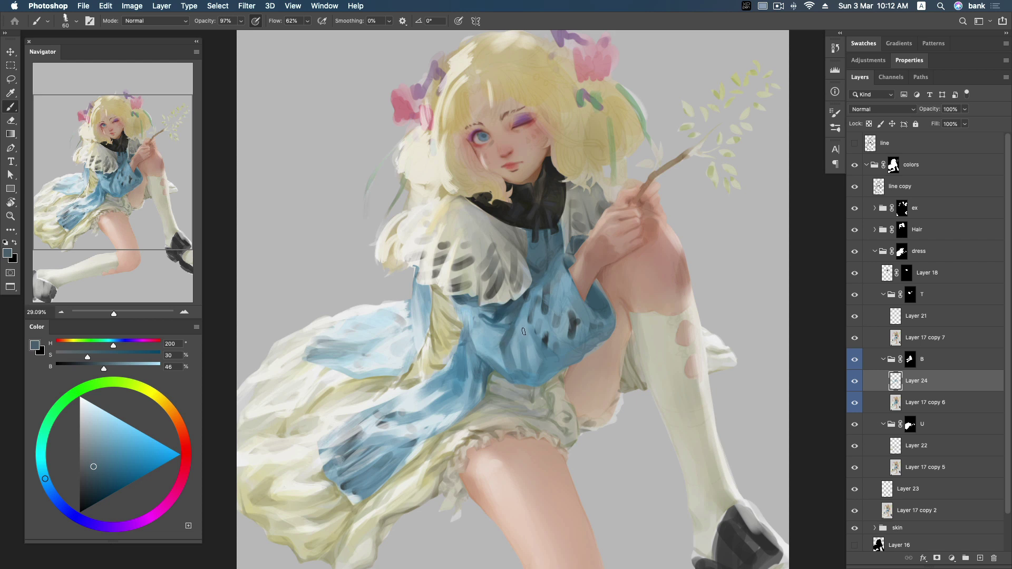
{"action": "left_click_drag", "start_coordinate": [523, 362], "coordinate": [522, 303]}
{"action": "left_click", "coordinate": [103, 477]}
{"action": "left_click_drag", "start_coordinate": [517, 343], "coordinate": [520, 312]}
{"action": "left_click", "coordinate": [855, 188]}
{"action": "left_click", "coordinate": [855, 187]}
Step: Sample a range of light, mid and dark shadow blues from the dress
{"action": "left_click", "coordinate": [530, 354], "text": "alt"}
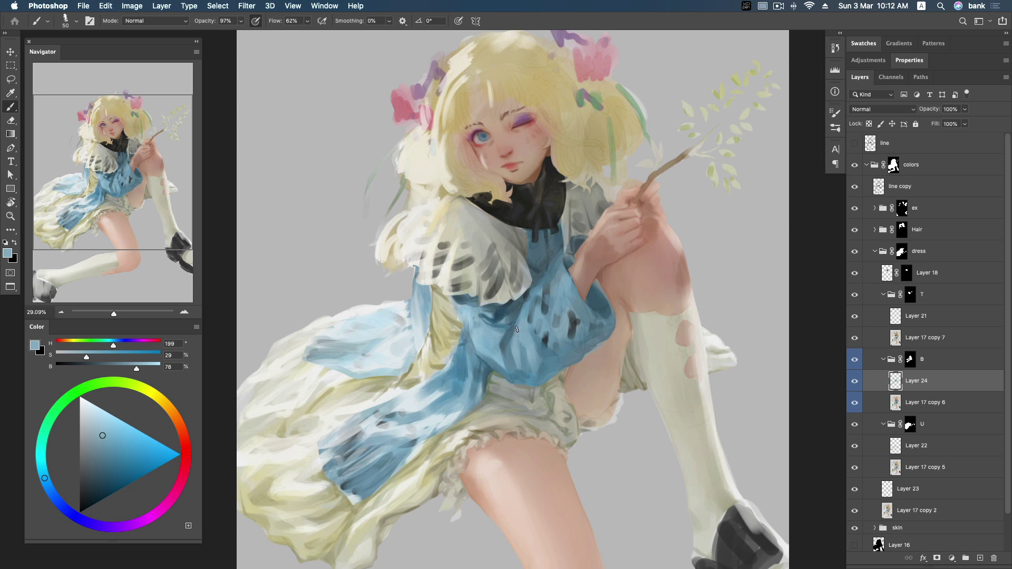
{"action": "left_click", "coordinate": [508, 344], "text": "alt"}
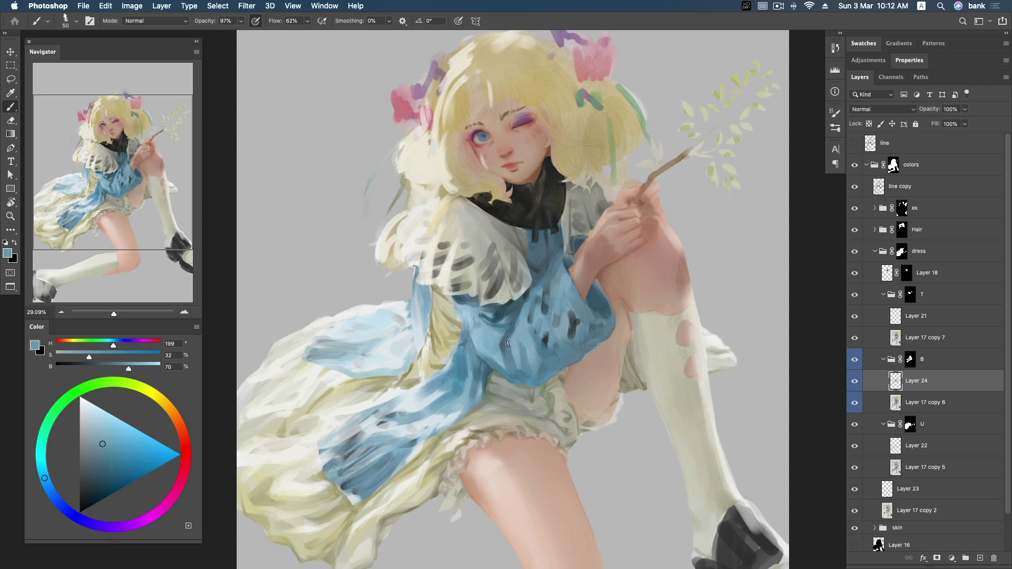
{"action": "left_click", "coordinate": [522, 321], "text": "alt"}
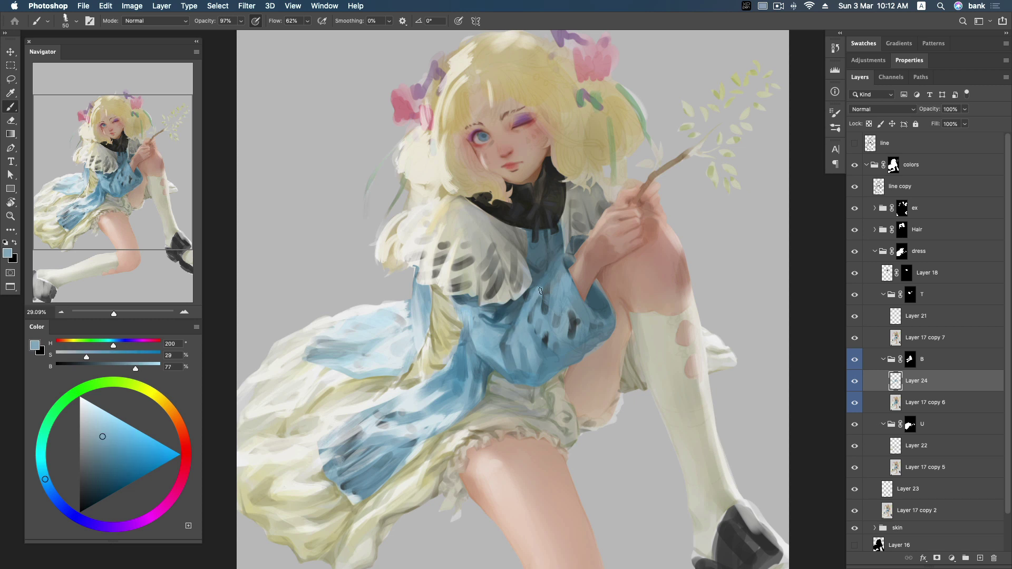
{"action": "left_click", "coordinate": [540, 285], "text": "alt"}
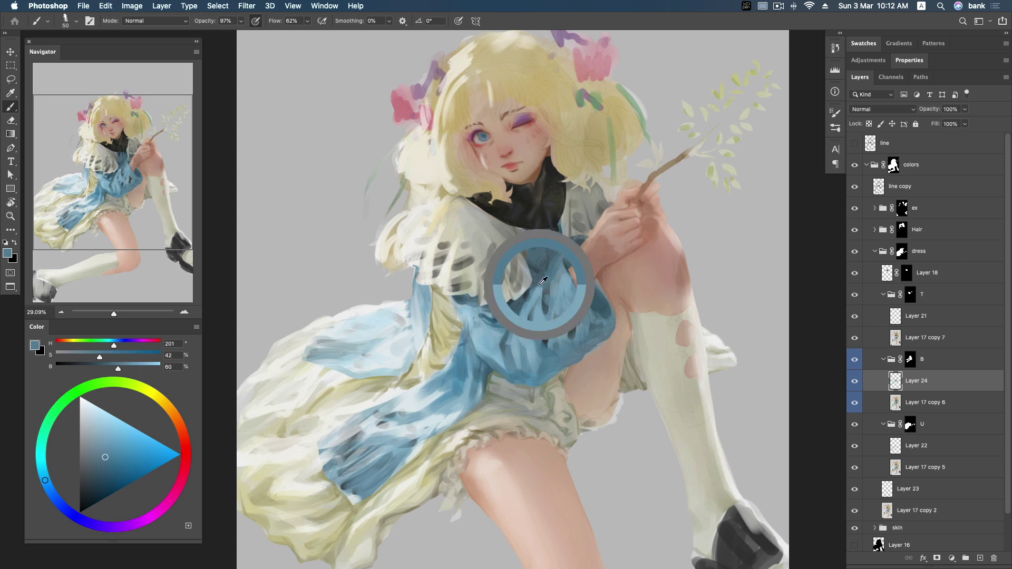
{"action": "left_click", "coordinate": [511, 309], "text": "alt"}
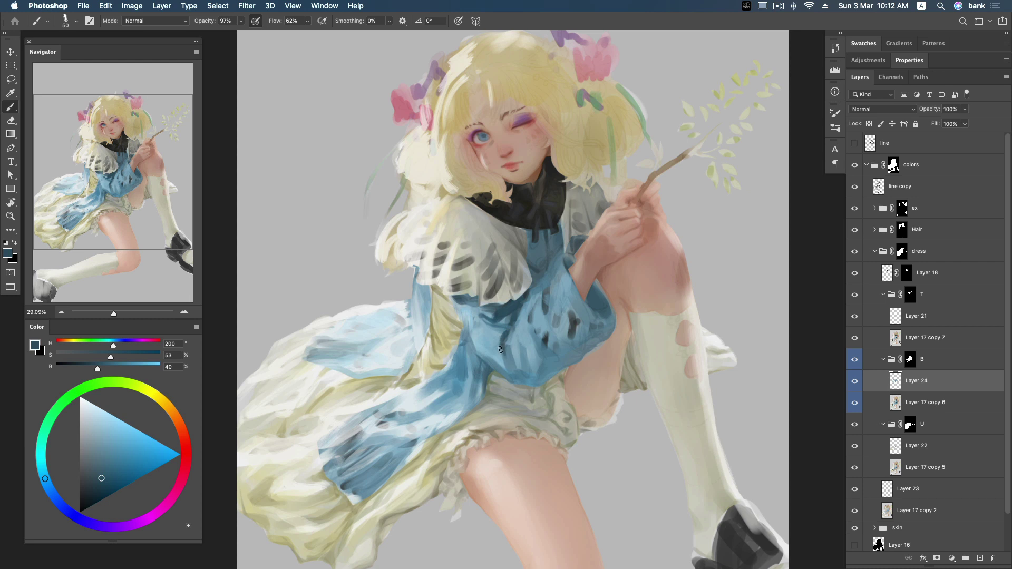
{"action": "left_click", "coordinate": [556, 362], "text": "alt"}
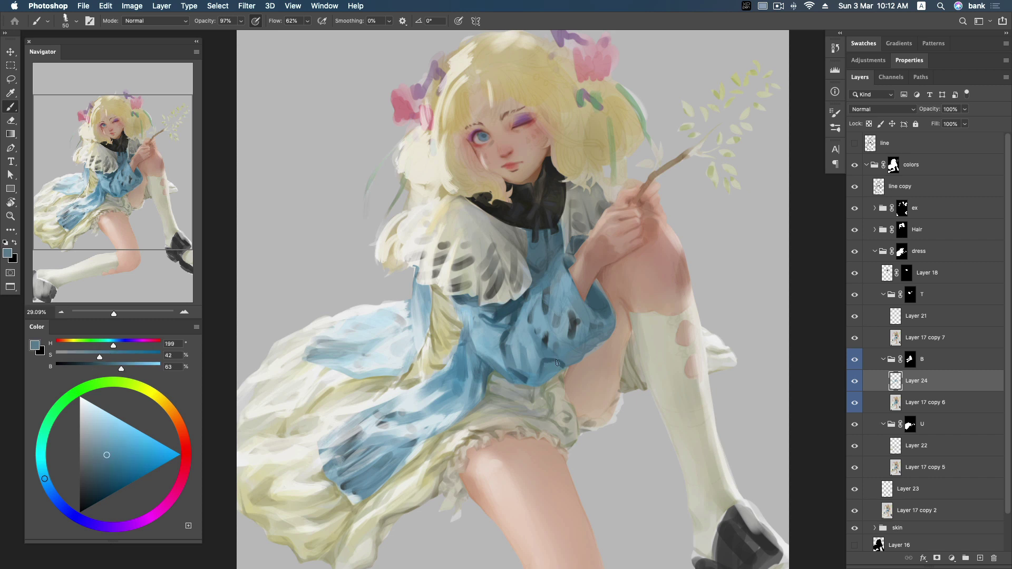
{"action": "left_click", "coordinate": [449, 384], "text": "alt"}
Step: With a smaller brush, paint dark blue strokes down the dress and a near-navy stroke below the collar
{"action": "key", "text": "bracketleft"}
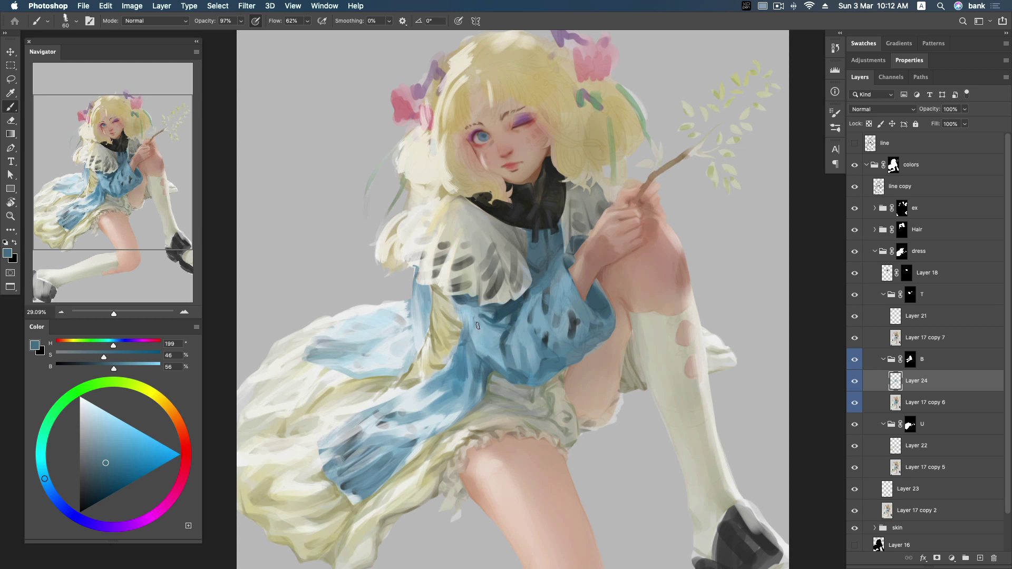
{"action": "left_click_drag", "start_coordinate": [465, 320], "coordinate": [463, 388]}
{"action": "left_click_drag", "start_coordinate": [404, 442], "coordinate": [443, 427]}
{"action": "left_click", "coordinate": [105, 482]}
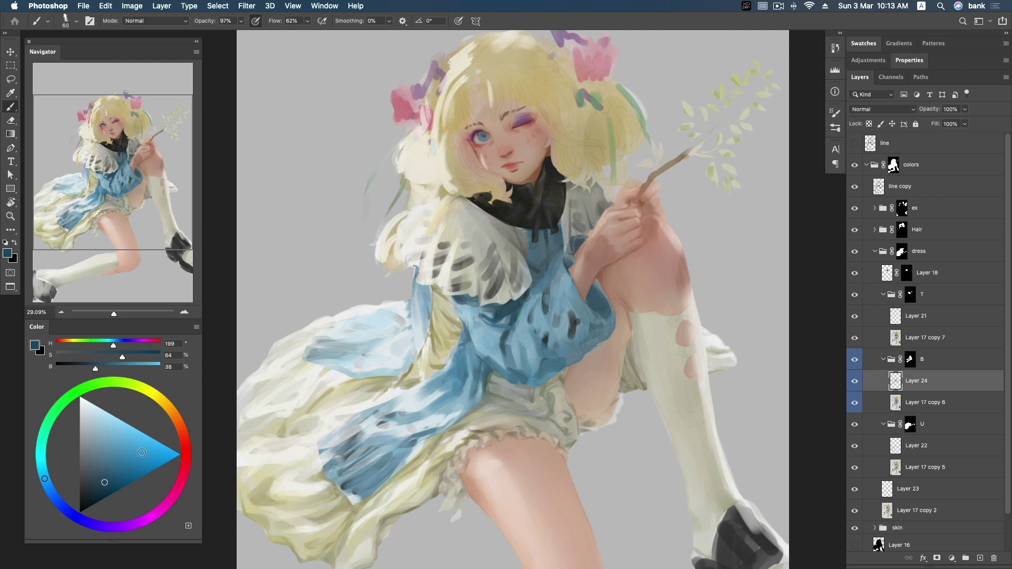
{"action": "left_click", "coordinate": [98, 493]}
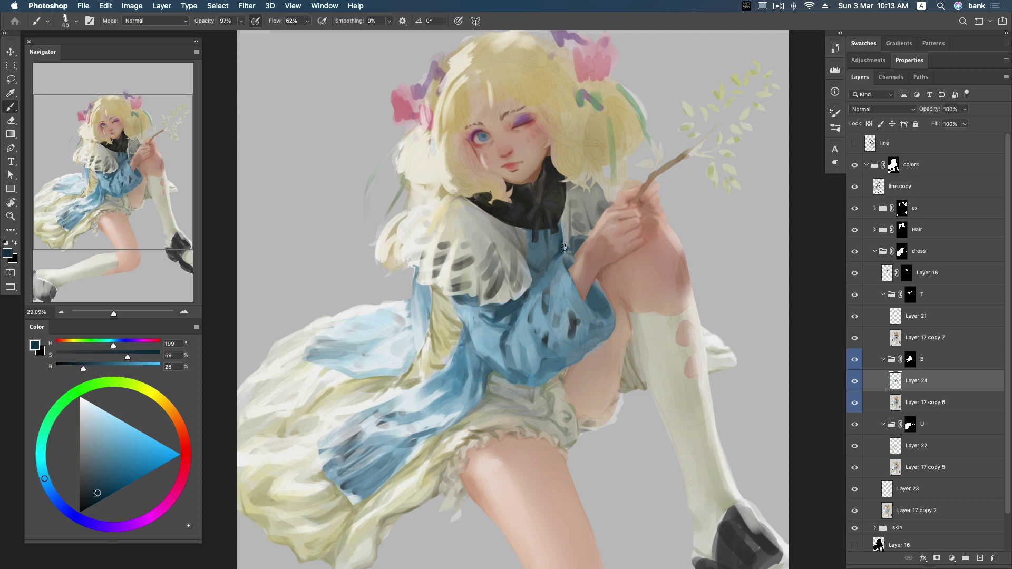
{"action": "left_click_drag", "start_coordinate": [525, 228], "coordinate": [529, 239]}
Step: Zoom out to view the full painting, then zoom back in on the figure
{"action": "key", "text": "z"}
{"action": "left_click", "coordinate": [614, 277], "text": "alt"}
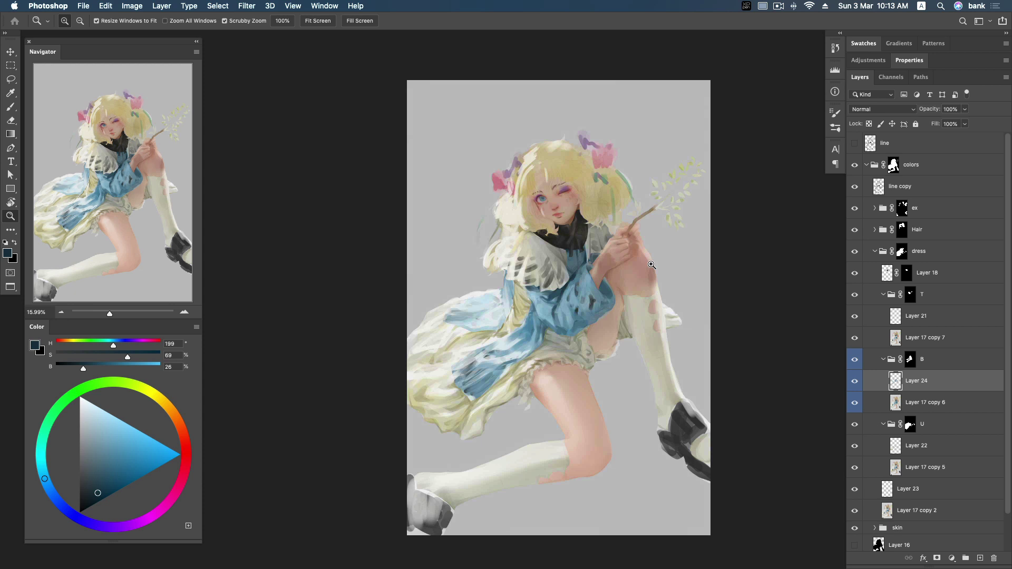
{"action": "left_click", "coordinate": [575, 266], "text": "alt"}
{"action": "mouse_move", "coordinate": [583, 261]}
{"action": "left_mouse_down"}
{"action": "mouse_move", "coordinate": [608, 253]}
{"action": "mouse_move", "coordinate": [584, 261]}
{"action": "left_mouse_up"}
{"action": "key", "text": "b"}
Step: Sample progressively paler dress blues down to a near-white highlight tone
{"action": "left_click_drag", "start_coordinate": [106, 484], "coordinate": [109, 479]}
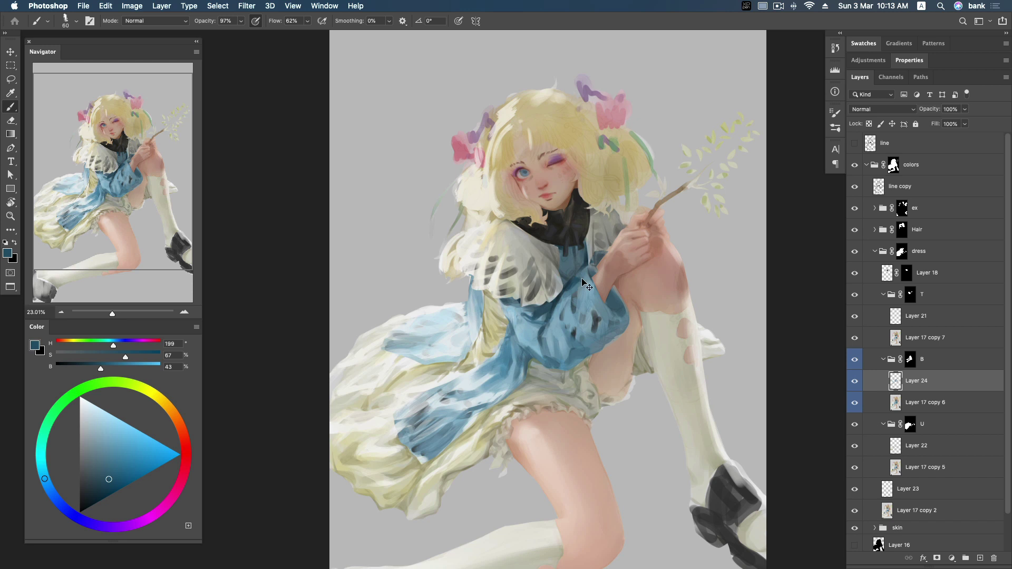
{"action": "left_click", "coordinate": [574, 286], "text": "alt"}
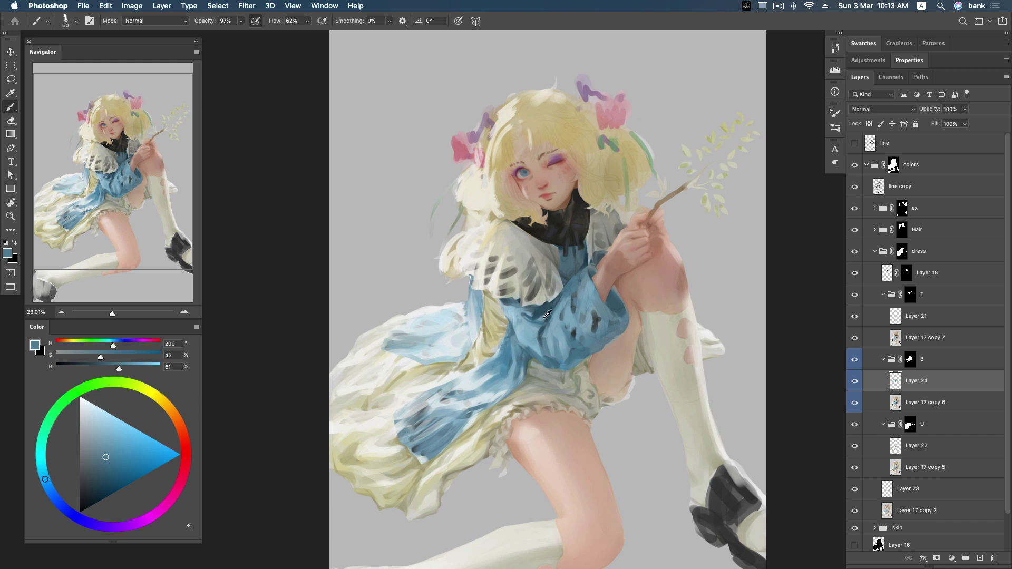
{"action": "left_click", "coordinate": [517, 303], "text": "alt"}
{"action": "left_click", "coordinate": [377, 346], "text": "alt"}
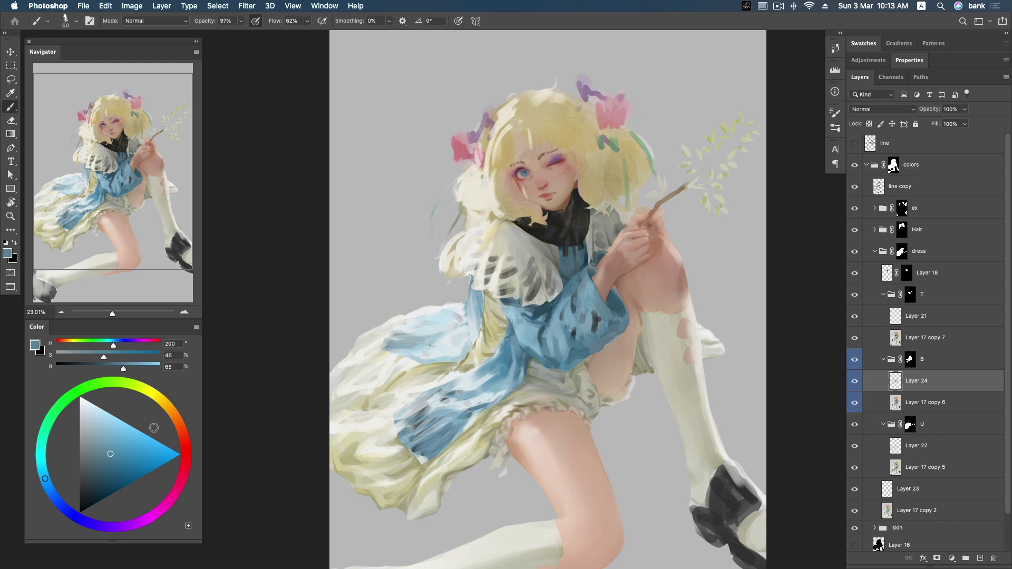
{"action": "left_click", "coordinate": [516, 309], "text": "alt"}
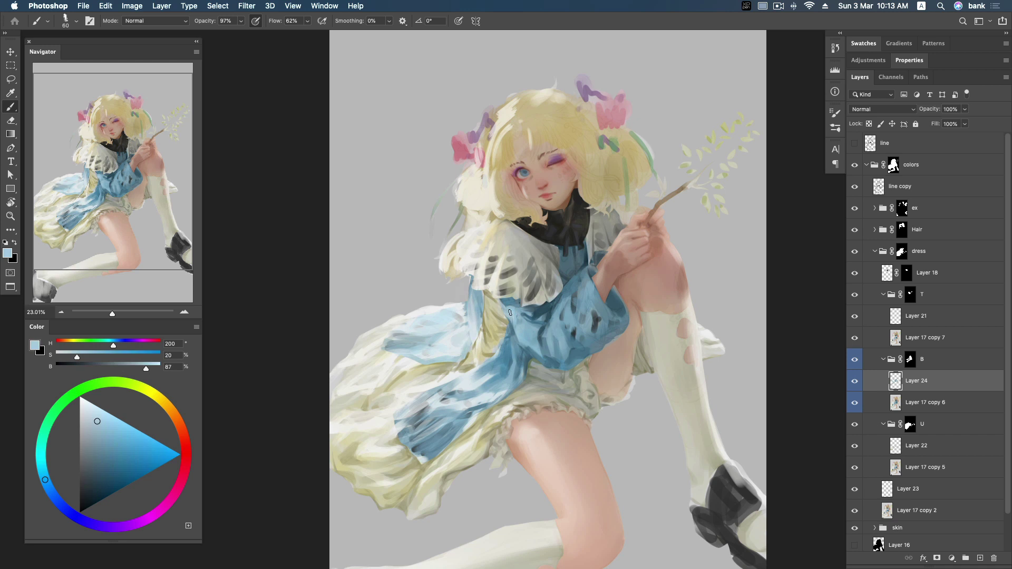
{"action": "left_click", "coordinate": [514, 310], "text": "alt"}
{"action": "left_click", "coordinate": [518, 326], "text": "alt"}
{"action": "left_click", "coordinate": [492, 375], "text": "alt"}
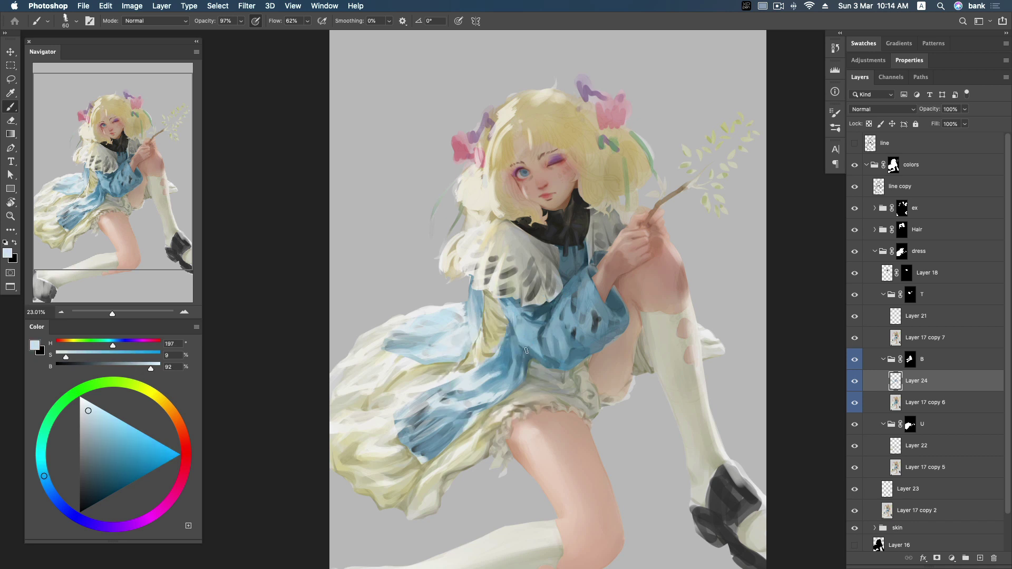
{"action": "key", "text": "super+z"}
Step: Toggle Layers 23 and 22 to compare, select Layer 22, and sample pale yellow from the skirt
{"action": "key", "text": "z"}
{"action": "left_click_drag", "start_coordinate": [648, 360], "coordinate": [635, 360]}
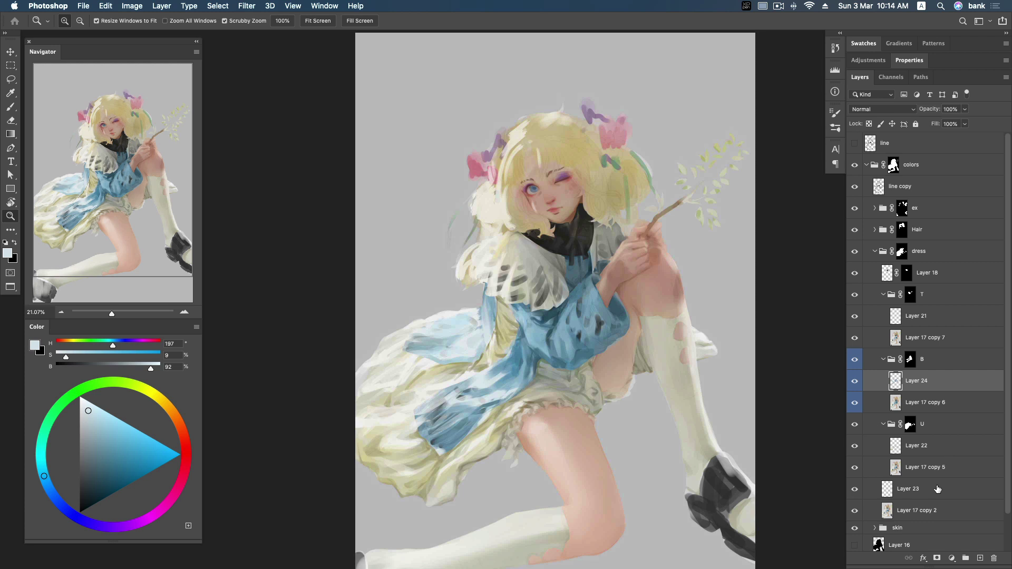
{"action": "left_click", "coordinate": [915, 486]}
{"action": "left_click", "coordinate": [855, 490]}
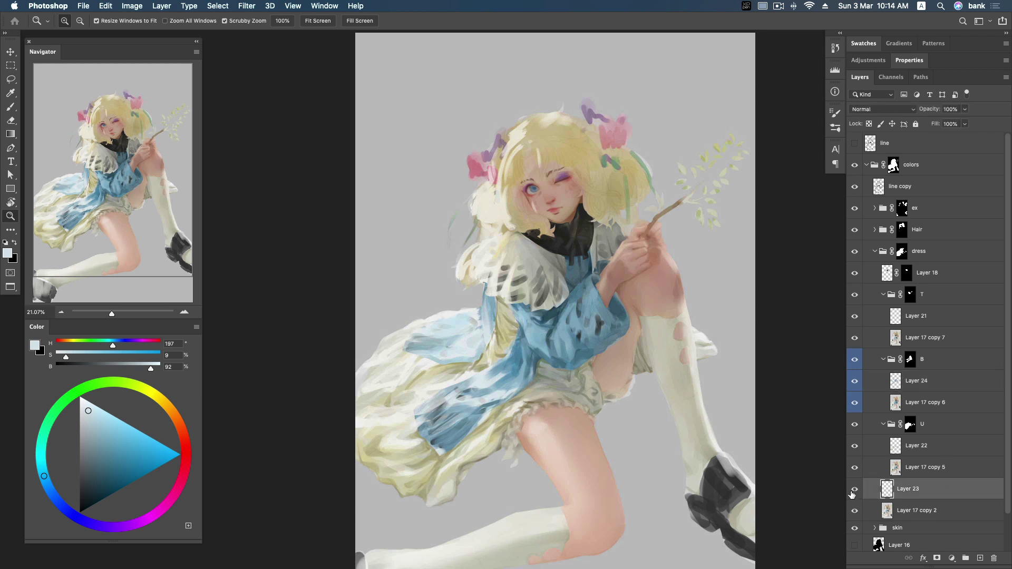
{"action": "left_click", "coordinate": [854, 448]}
{"action": "left_click", "coordinate": [854, 445]}
{"action": "left_click", "coordinate": [927, 447]}
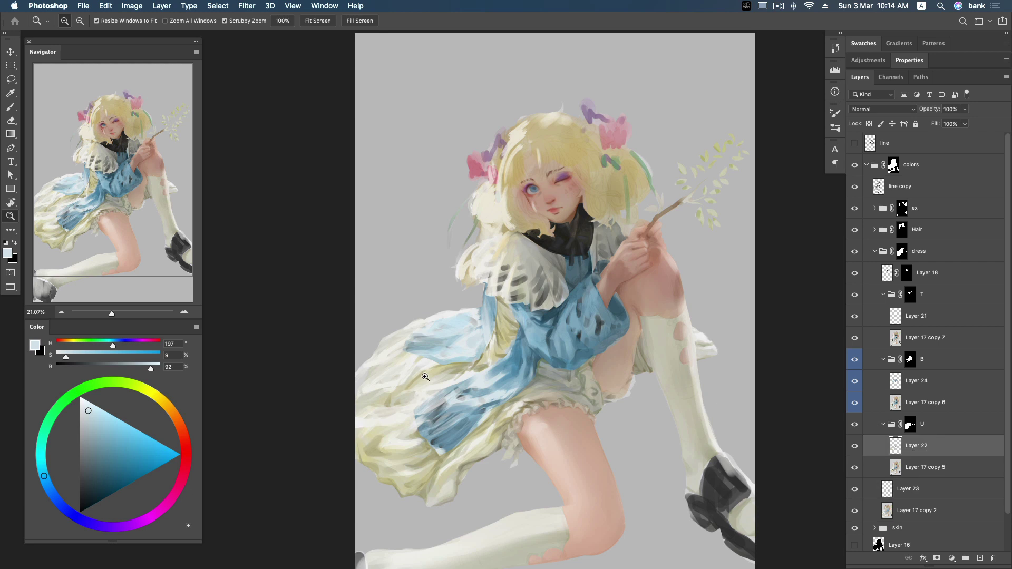
{"action": "key", "text": "b"}
{"action": "left_click", "coordinate": [457, 368], "text": "alt"}
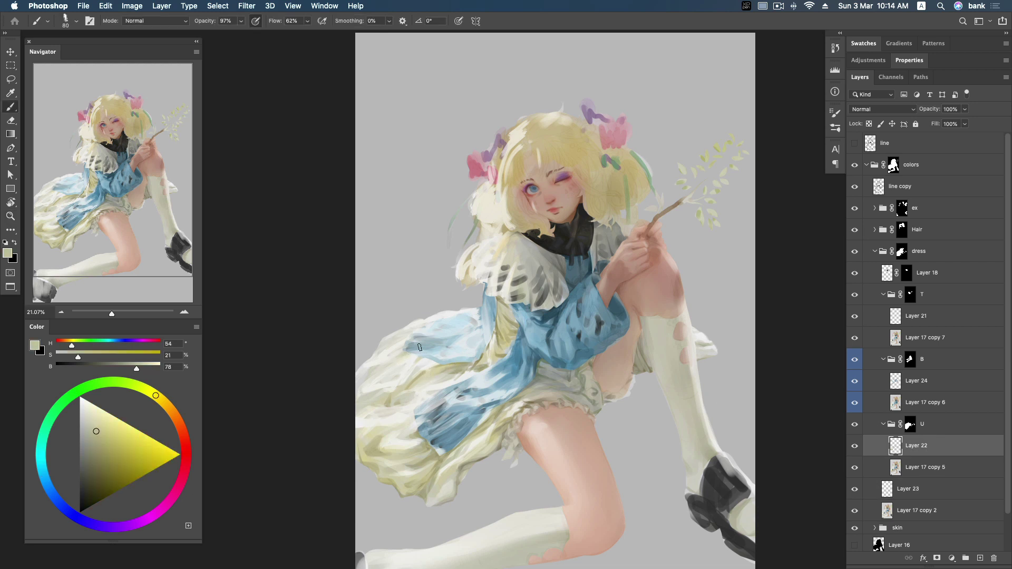
Step: Pick a slightly darker cream and sample light and dark creams from the skirt
{"action": "left_click", "coordinate": [92, 442]}
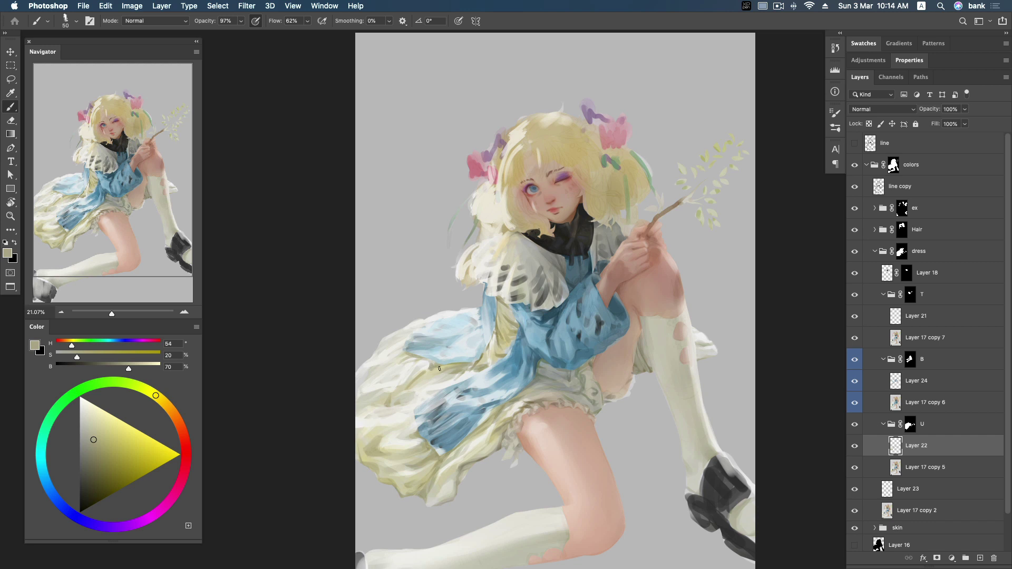
{"action": "scroll", "coordinate": [440, 368], "scroll_direction": "up", "scroll_amount": 3}
{"action": "scroll", "coordinate": [440, 365], "scroll_direction": "up", "scroll_amount": 1}
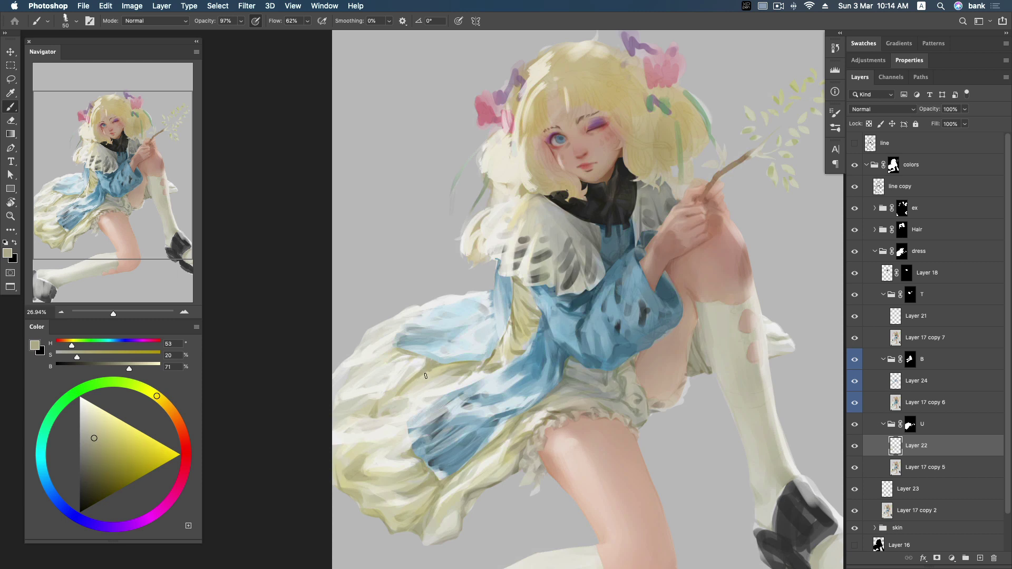
{"action": "left_click", "coordinate": [428, 368], "text": "alt"}
{"action": "left_click", "coordinate": [430, 362], "text": "alt"}
{"action": "left_click", "coordinate": [417, 373], "text": "alt"}
{"action": "left_click", "coordinate": [428, 369], "text": "alt"}
{"action": "left_click", "coordinate": [429, 369], "text": "alt"}
Step: Sample warmer creams, a darker tan and a near-white highlight from the left skirt
{"action": "left_click", "coordinate": [398, 388], "text": "alt"}
{"action": "left_click", "coordinate": [420, 378], "text": "alt"}
{"action": "left_click", "coordinate": [399, 394], "text": "alt"}
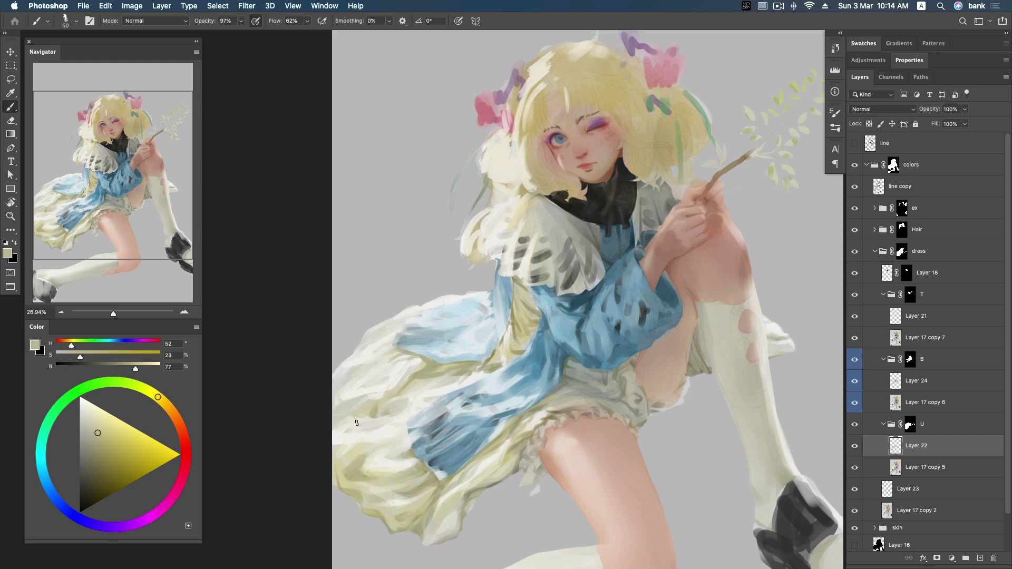
{"action": "left_click", "coordinate": [374, 403], "text": "alt"}
{"action": "left_click", "coordinate": [427, 374], "text": "alt"}
{"action": "left_click", "coordinate": [351, 390], "text": "alt"}
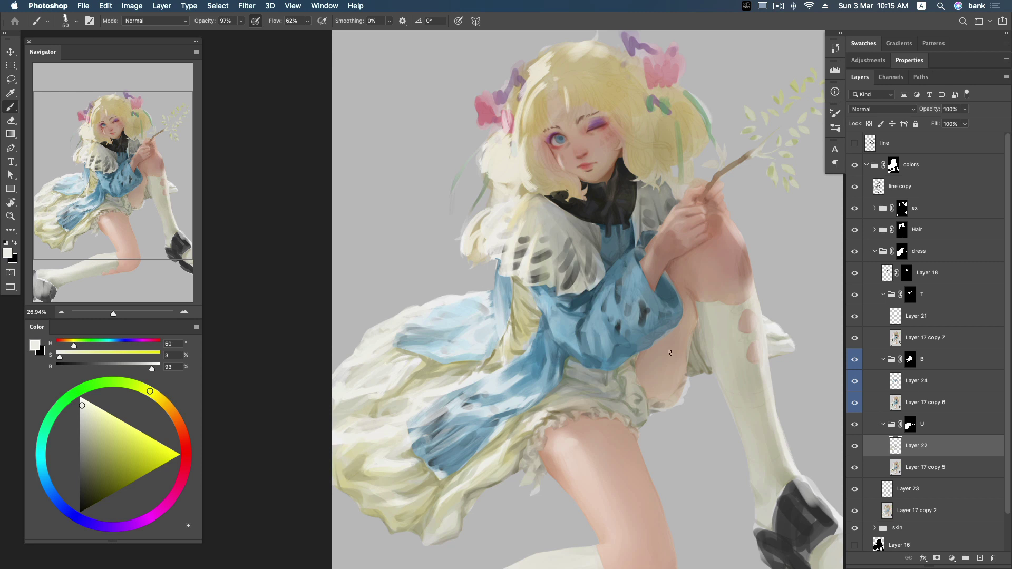
Step: Select Layer 24, sample pale and greyish mid blues from the dress, and pan the view
{"action": "left_click", "coordinate": [942, 389]}
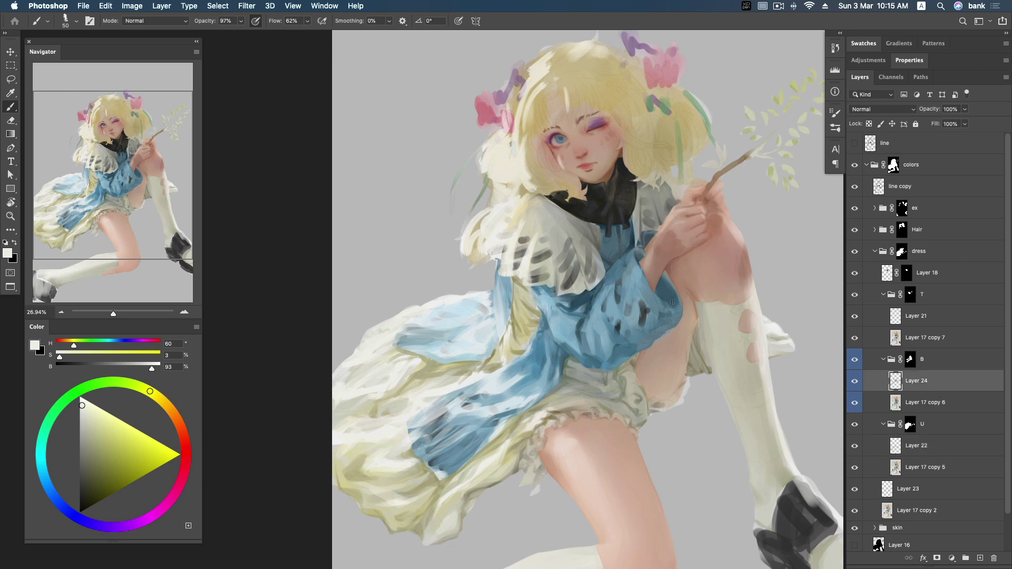
{"action": "left_click", "coordinate": [485, 298], "text": "alt"}
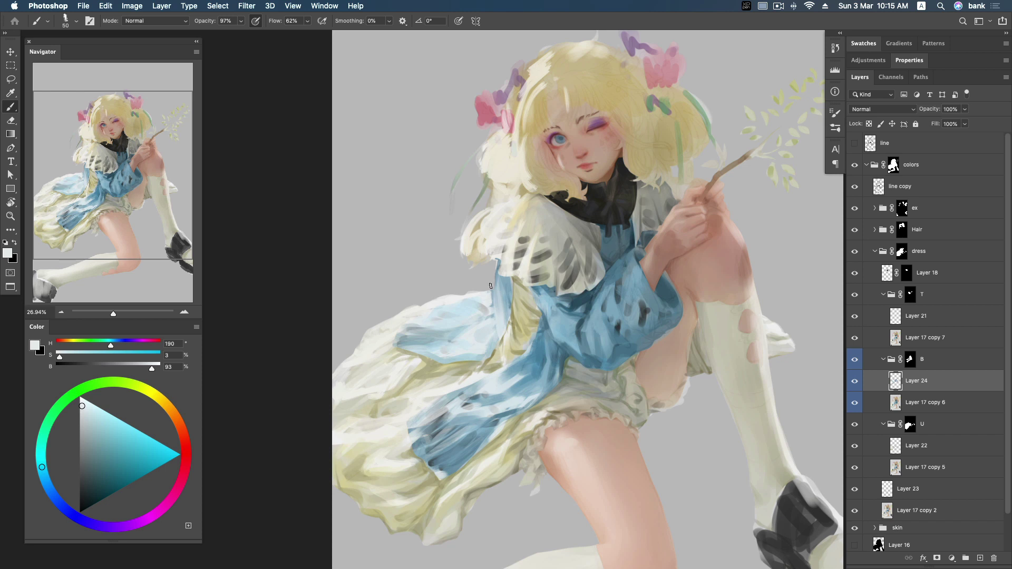
{"action": "left_click", "coordinate": [485, 307], "text": "alt"}
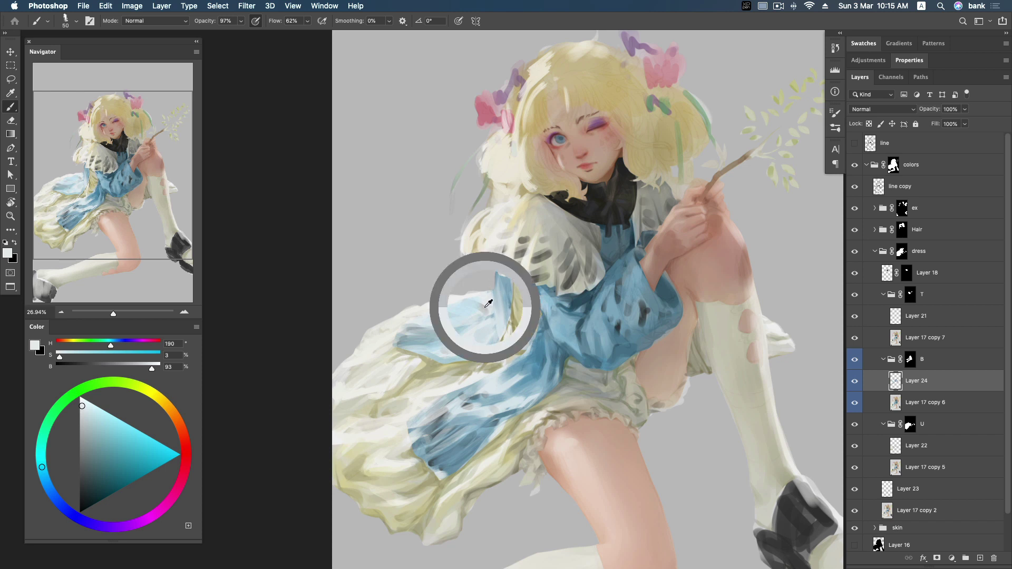
{"action": "left_click", "coordinate": [489, 302], "text": "alt"}
{"action": "left_click", "coordinate": [488, 310], "text": "alt"}
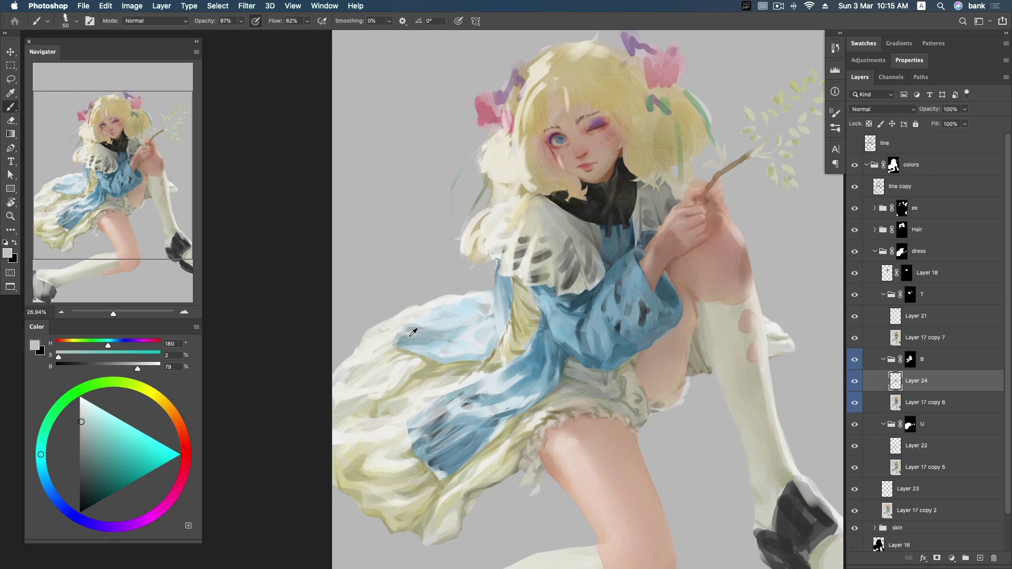
{"action": "left_click", "coordinate": [410, 336], "text": "alt"}
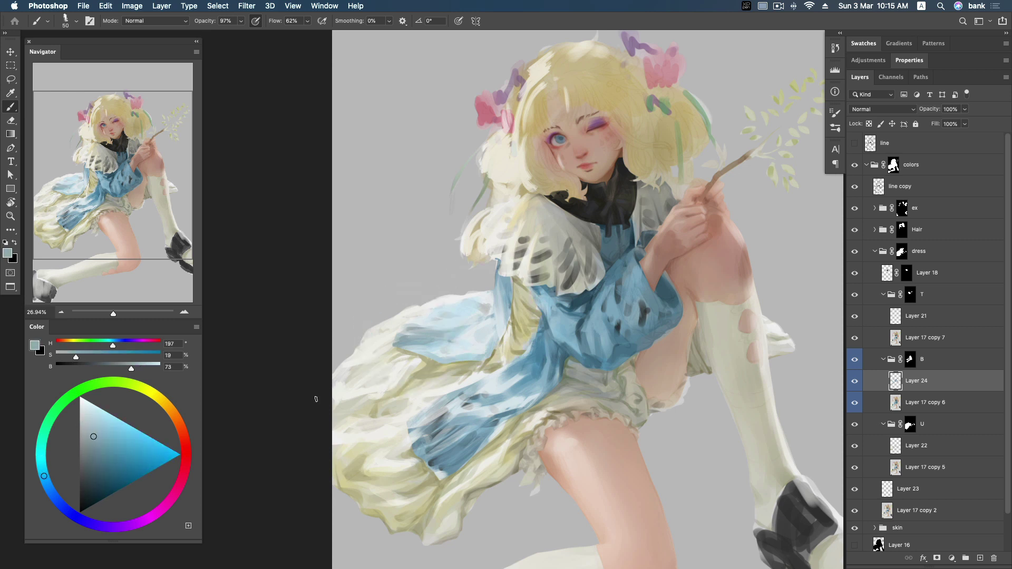
{"action": "left_click_drag", "start_coordinate": [611, 255], "coordinate": [572, 274]}
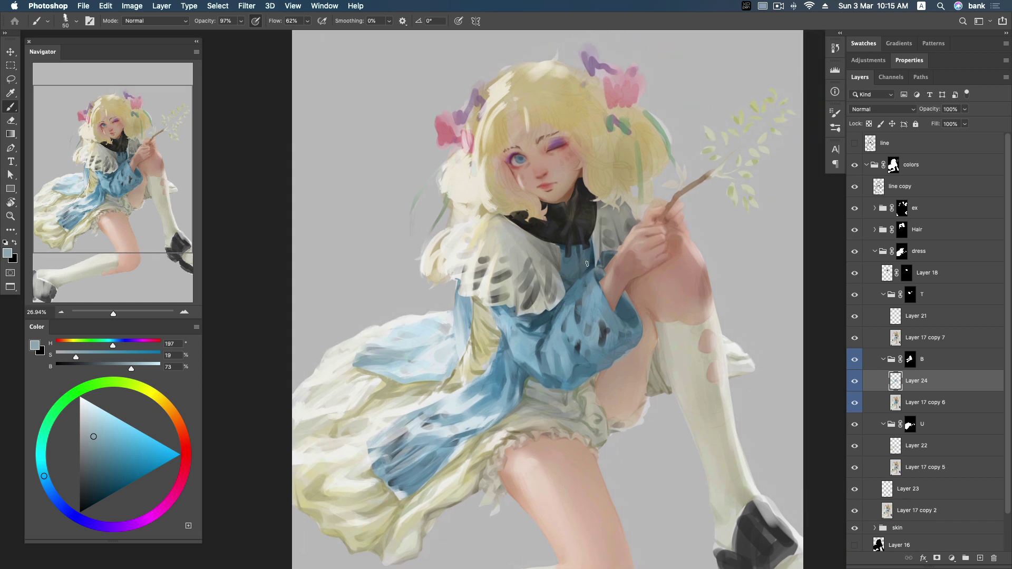
Step: Collapse the T, B and dress groups, then make Layer 25 in the Hair group active
{"action": "left_click", "coordinate": [884, 295]}
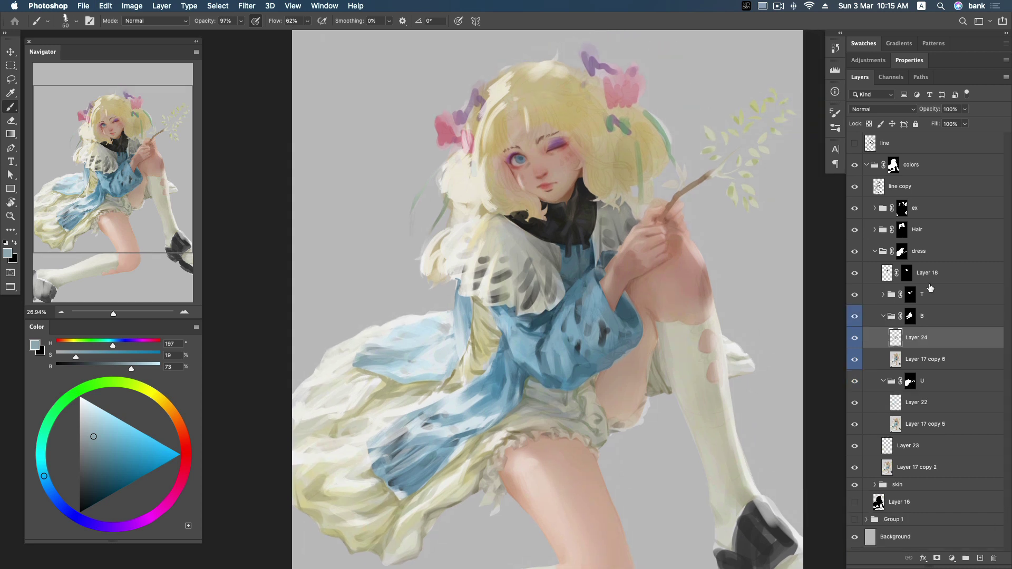
{"action": "left_click", "coordinate": [884, 316]}
{"action": "left_click", "coordinate": [875, 251]}
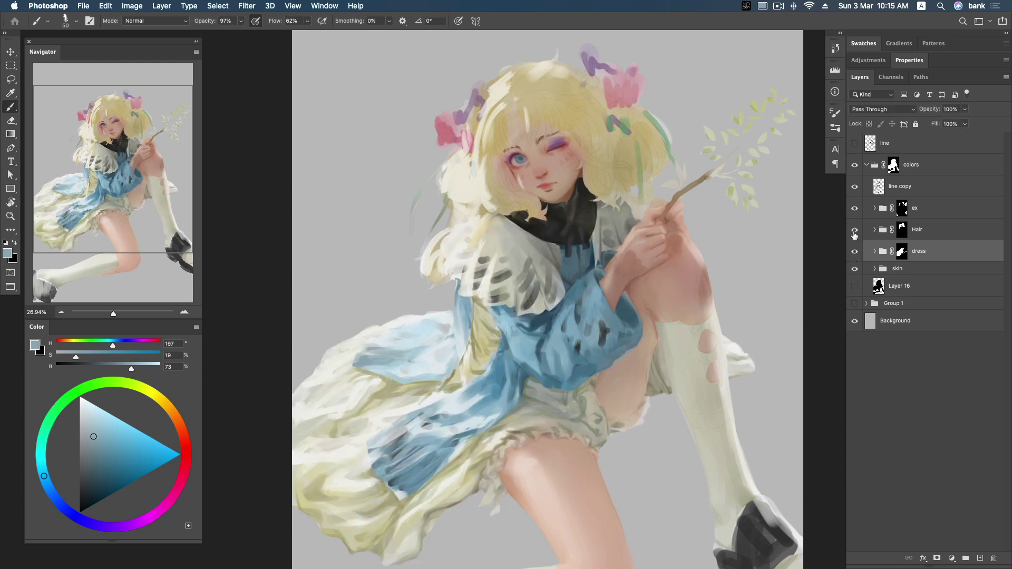
{"action": "left_click", "coordinate": [876, 230]}
{"action": "left_click", "coordinate": [930, 252]}
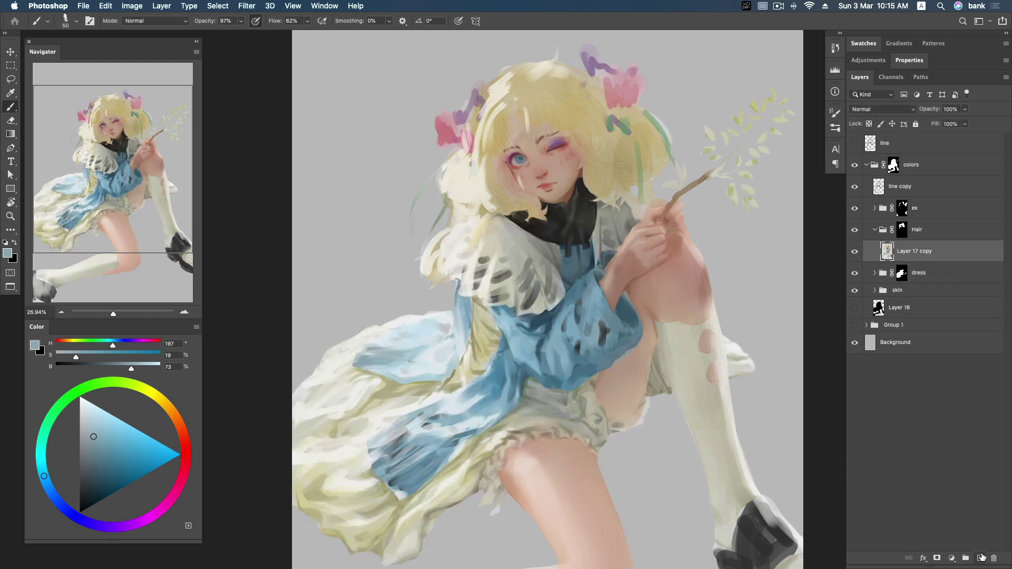
{"action": "left_click", "coordinate": [915, 189]}
{"action": "left_click", "coordinate": [965, 124]}
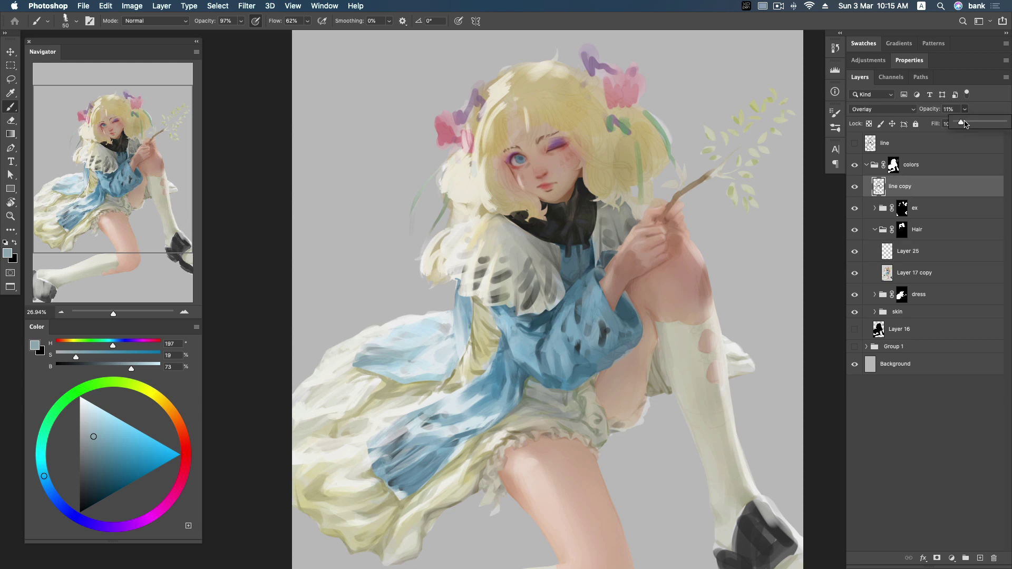
{"action": "left_click", "coordinate": [943, 257]}
Step: Zoom in, sample the hair yellow and switch to the soft round brush
{"action": "scroll", "coordinate": [580, 185], "scroll_direction": "up", "scroll_amount": 2}
{"action": "scroll", "coordinate": [606, 187], "scroll_direction": "up", "scroll_amount": 2}
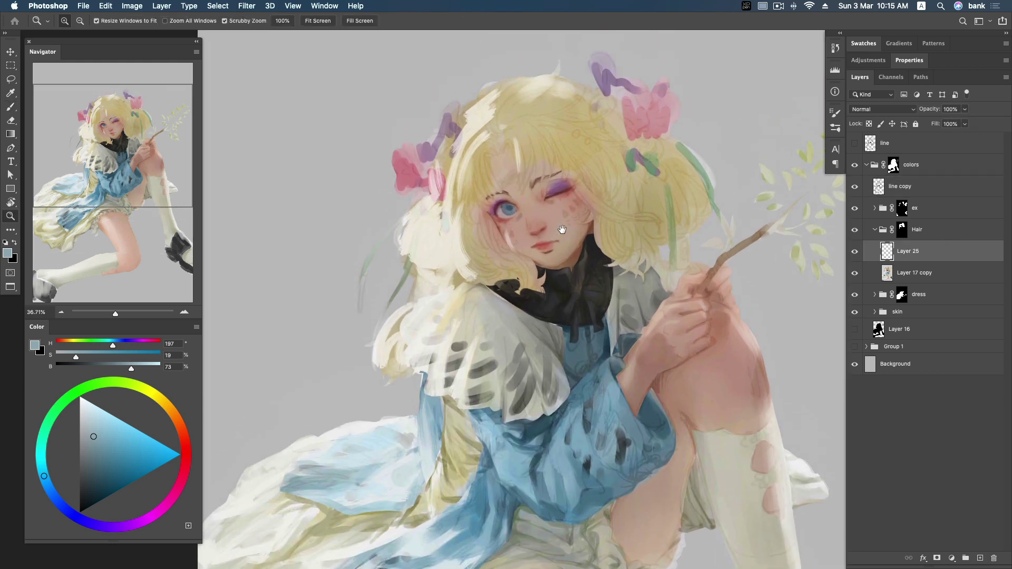
{"action": "scroll", "coordinate": [628, 189], "scroll_direction": "up", "scroll_amount": 1}
{"action": "left_click", "coordinate": [597, 167], "text": "alt"}
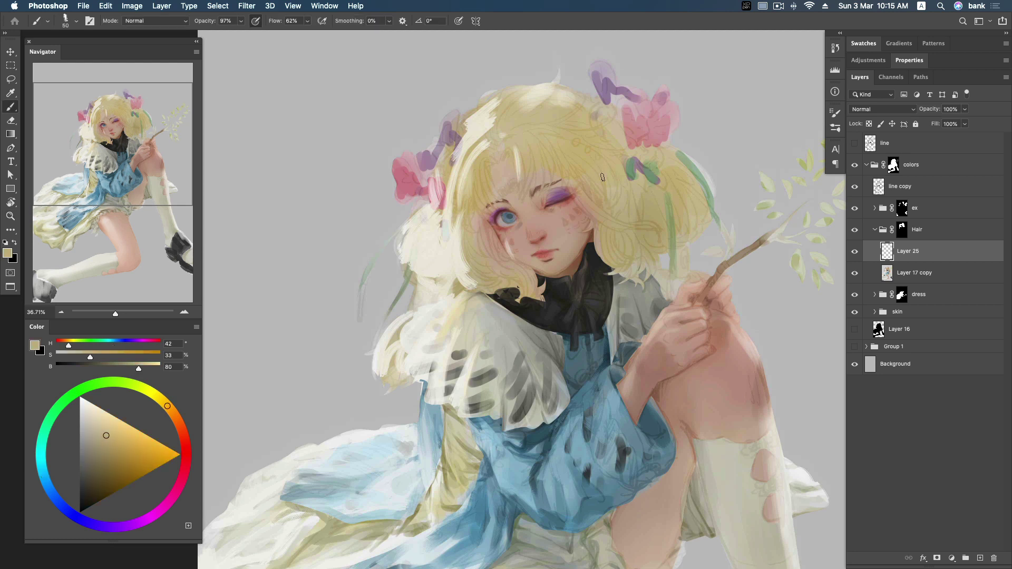
{"action": "right_click", "coordinate": [614, 202]}
{"action": "left_click", "coordinate": [690, 347]}
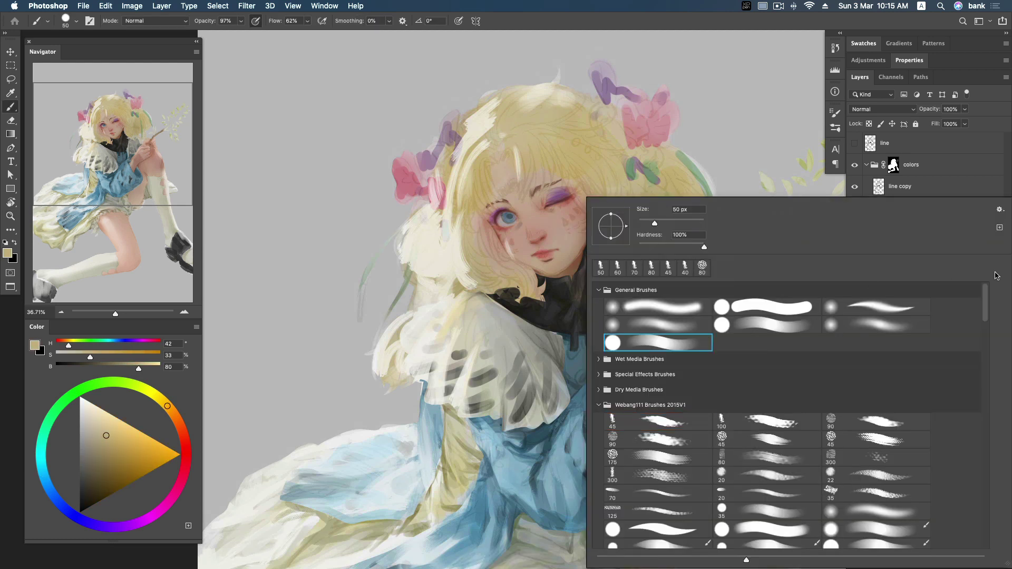
{"action": "left_click", "coordinate": [917, 22]}
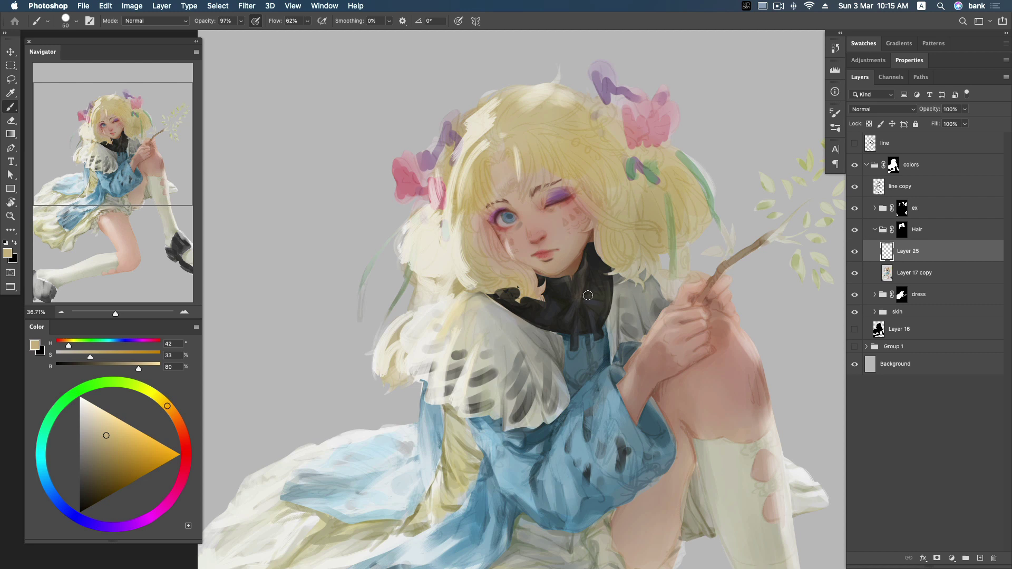
{"action": "right_click", "coordinate": [651, 208]}
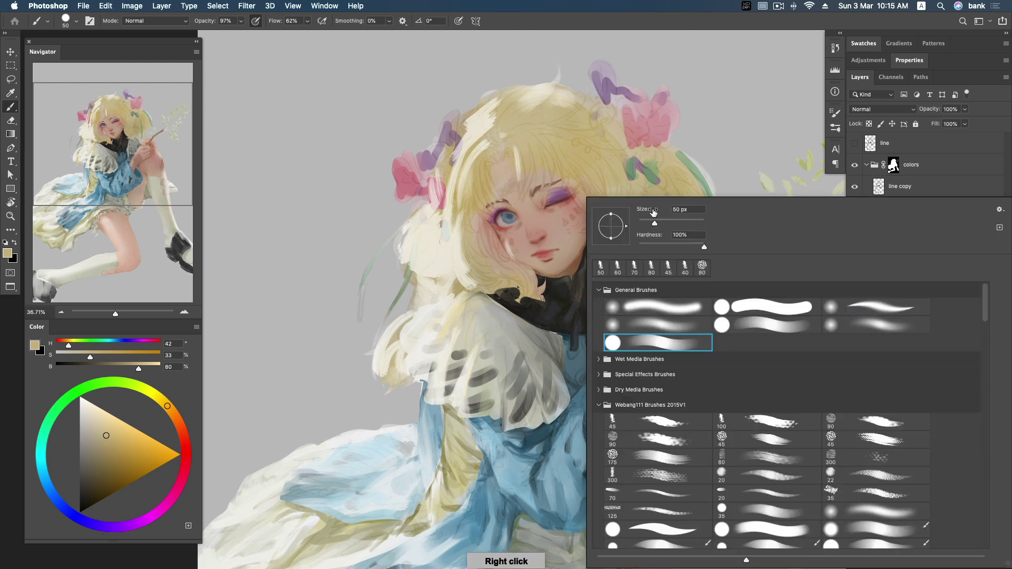
{"action": "left_click", "coordinate": [891, 325]}
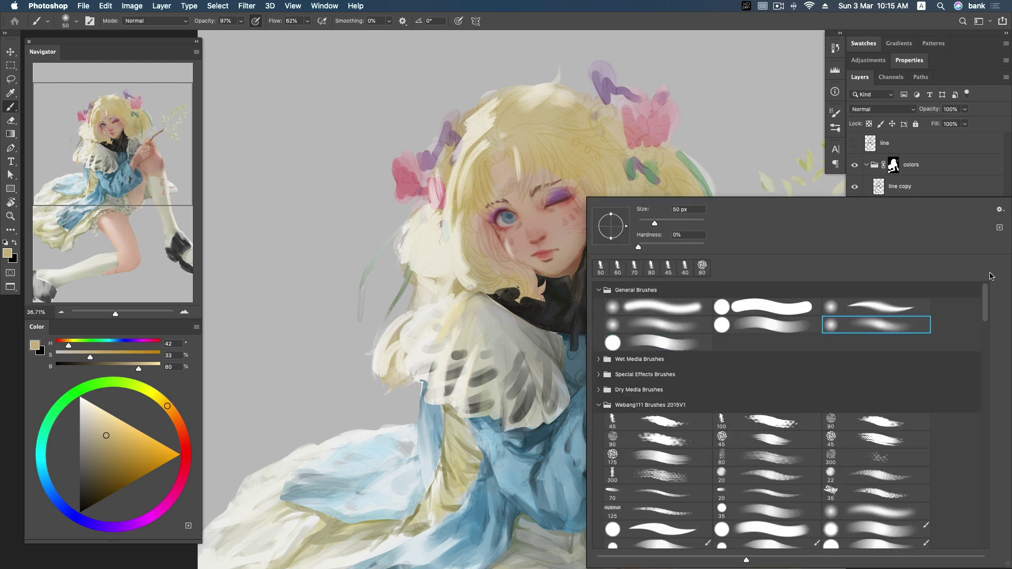
{"action": "left_click", "coordinate": [917, 28]}
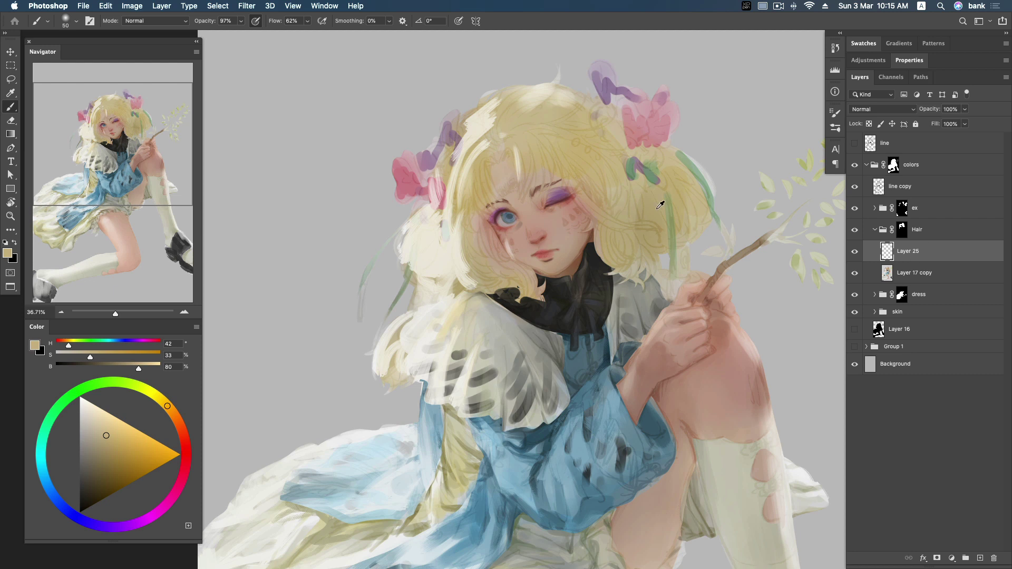
Step: Paint darker hair colour beside the left cheek and chin with a larger brush
{"action": "left_click_drag", "start_coordinate": [105, 436], "coordinate": [93, 458]}
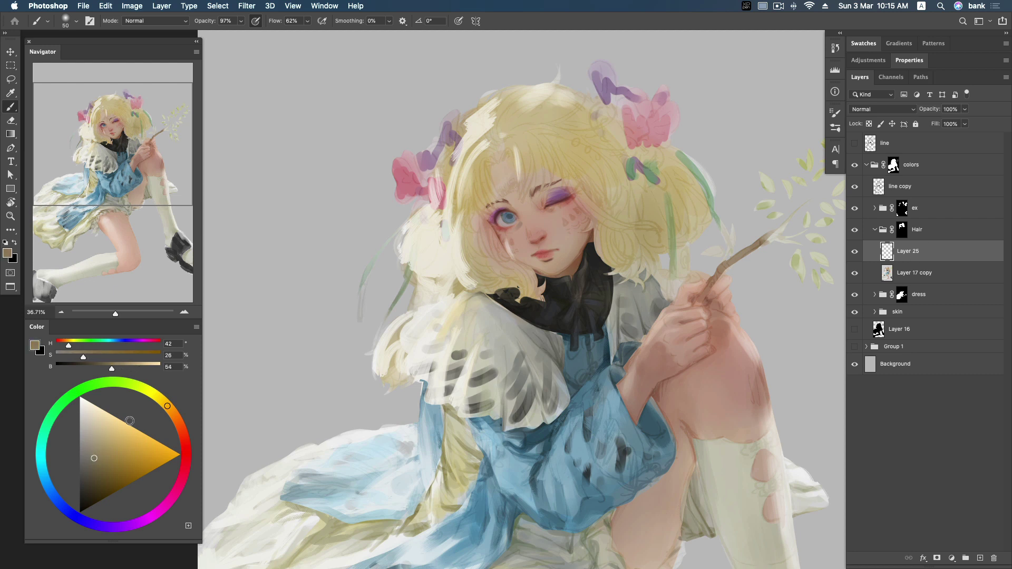
{"action": "key", "text": "bracketright"}
{"action": "key", "text": "bracketright"}
{"action": "key", "text": "bracketright"}
{"action": "key", "text": "bracketright"}
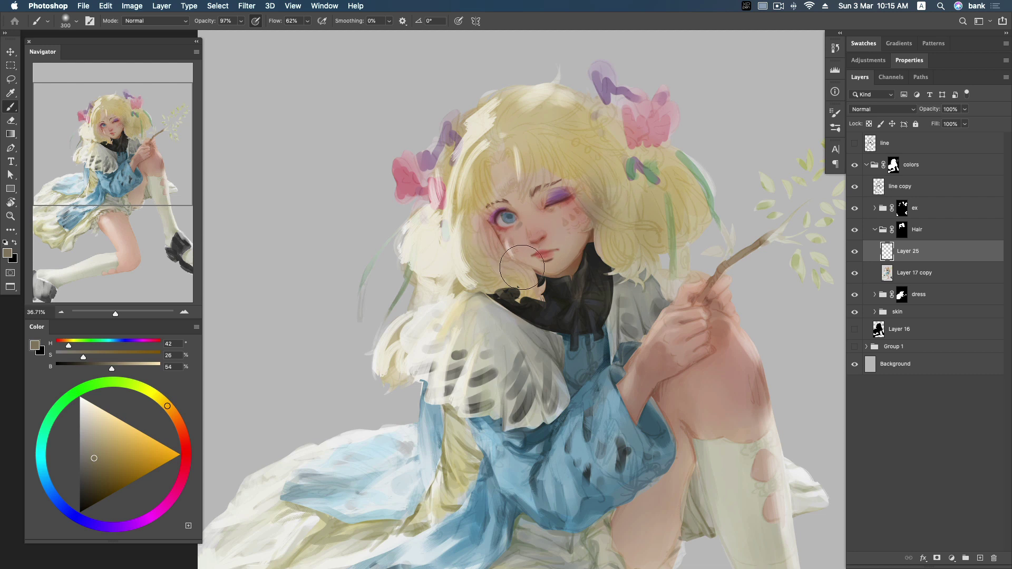
{"action": "left_click_drag", "start_coordinate": [96, 460], "coordinate": [106, 468]}
{"action": "key", "text": "bracketright"}
{"action": "mouse_move", "coordinate": [474, 247]}
{"action": "left_mouse_down"}
{"action": "mouse_move", "coordinate": [522, 290]}
{"action": "mouse_move", "coordinate": [560, 185]}
{"action": "left_mouse_up"}
Step: Paint bright gold over the hair near the stick and cream over the left side
{"action": "left_click", "coordinate": [118, 463]}
{"action": "left_click_drag", "start_coordinate": [678, 169], "coordinate": [698, 250]}
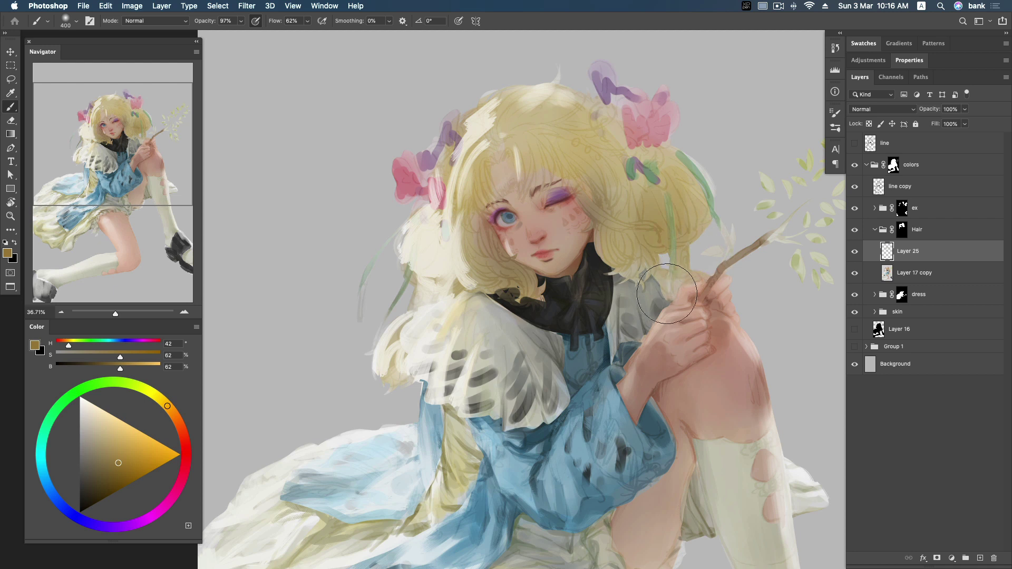
{"action": "left_click", "coordinate": [128, 446]}
{"action": "key", "text": "]"}
{"action": "mouse_move", "coordinate": [445, 301]}
{"action": "left_mouse_down"}
{"action": "mouse_move", "coordinate": [418, 237]}
{"action": "mouse_move", "coordinate": [406, 327]}
{"action": "mouse_move", "coordinate": [403, 244]}
{"action": "mouse_move", "coordinate": [501, 95]}
{"action": "left_mouse_up"}
{"action": "key", "text": "bracketleft"}
{"action": "key", "text": "bracketleft"}
{"action": "key", "text": "bracketleft"}
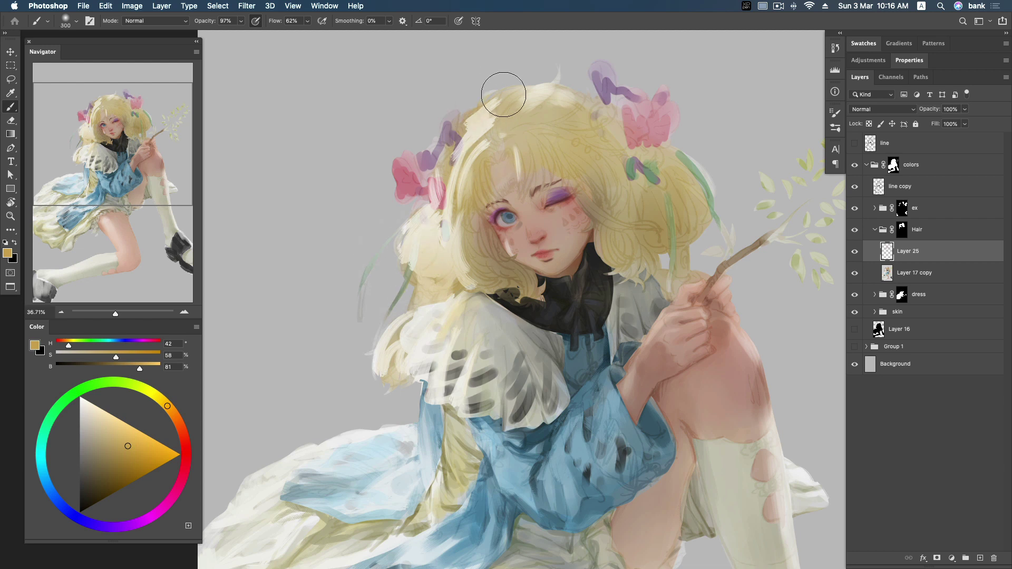
Step: Shade the upper-right hair under the pink bow and paint gold right of the face
{"action": "left_click", "coordinate": [531, 155], "text": "alt"}
{"action": "key", "text": "bracketright"}
{"action": "key", "text": "bracketright"}
{"action": "mouse_move", "coordinate": [607, 109]}
{"action": "left_mouse_down"}
{"action": "mouse_move", "coordinate": [655, 124]}
{"action": "mouse_move", "coordinate": [642, 190]}
{"action": "mouse_move", "coordinate": [656, 177]}
{"action": "left_mouse_up"}
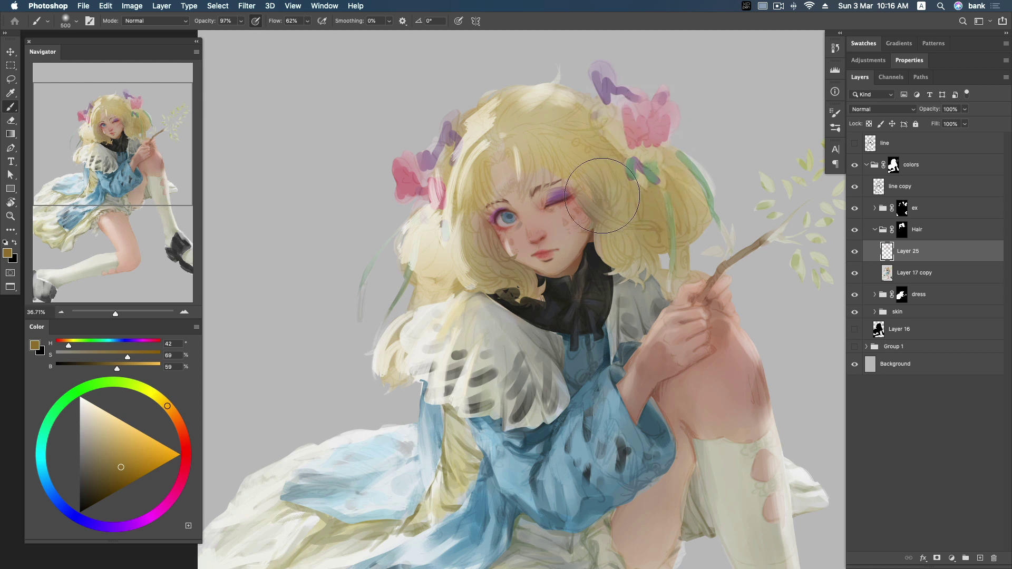
{"action": "left_click", "coordinate": [393, 231], "text": "alt"}
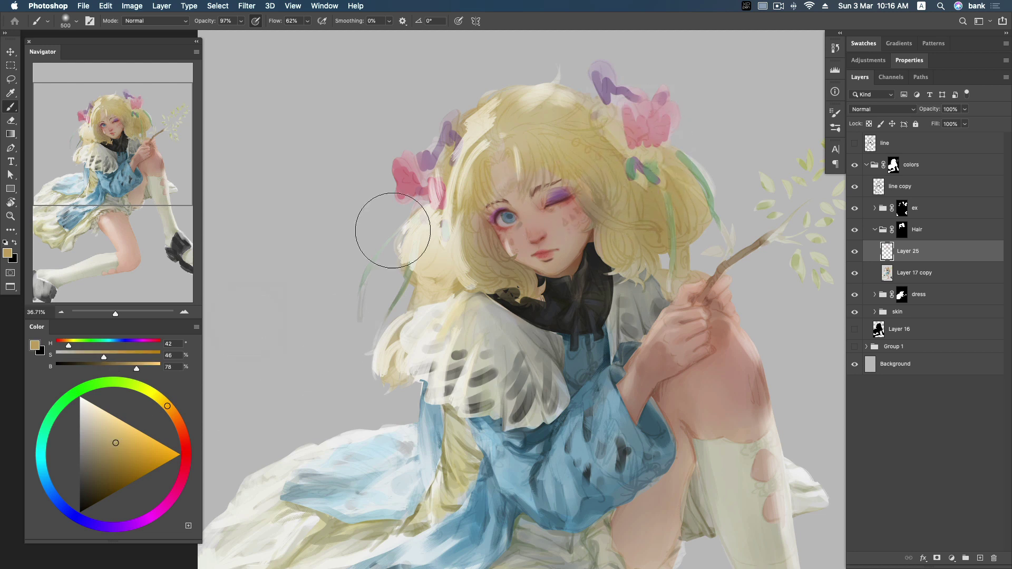
{"action": "key", "text": "bracketleft"}
{"action": "left_click", "coordinate": [460, 168], "text": "alt"}
{"action": "left_click", "coordinate": [597, 250], "text": "alt"}
{"action": "key", "text": "bracketright"}
{"action": "left_click_drag", "start_coordinate": [597, 250], "coordinate": [622, 277]}
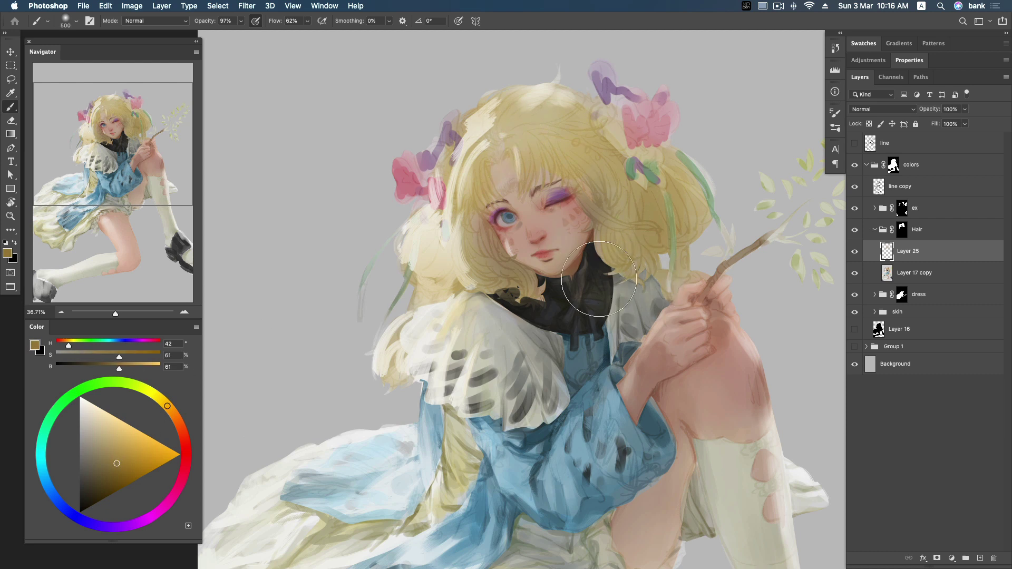
Step: Add gold and light cream strands along the left shoulder
{"action": "left_click", "coordinate": [385, 338], "text": "alt"}
{"action": "left_click_drag", "start_coordinate": [421, 311], "coordinate": [396, 361]}
{"action": "left_click", "coordinate": [116, 449]}
{"action": "left_click", "coordinate": [410, 316], "text": "alt"}
{"action": "mouse_move", "coordinate": [416, 296]}
{"action": "left_mouse_down"}
{"action": "mouse_move", "coordinate": [421, 254]}
{"action": "mouse_move", "coordinate": [464, 266]}
{"action": "mouse_move", "coordinate": [484, 303]}
{"action": "mouse_move", "coordinate": [395, 226]}
{"action": "mouse_move", "coordinate": [463, 102]}
{"action": "left_mouse_up"}
{"action": "left_click", "coordinate": [114, 464]}
{"action": "key", "text": "bracketleft"}
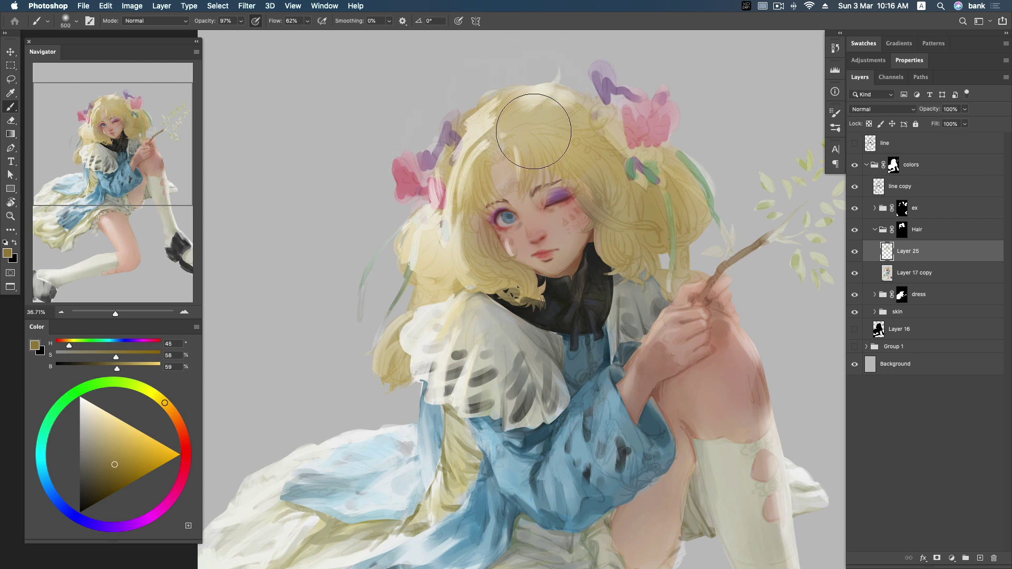
{"action": "left_click", "coordinate": [110, 479]}
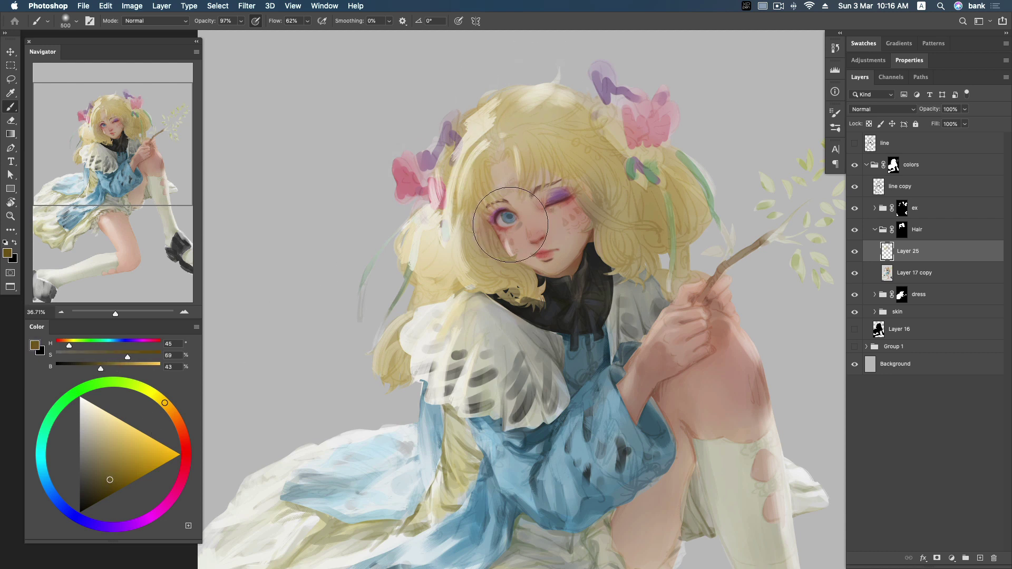
{"action": "key", "text": "bracketright"}
Step: Paint orange-gold hair strands over the black collar and to the right of the face
{"action": "left_click", "coordinate": [172, 412]}
{"action": "key", "text": "bracketleft"}
{"action": "key", "text": "bracketleft"}
{"action": "key", "text": "bracketleft"}
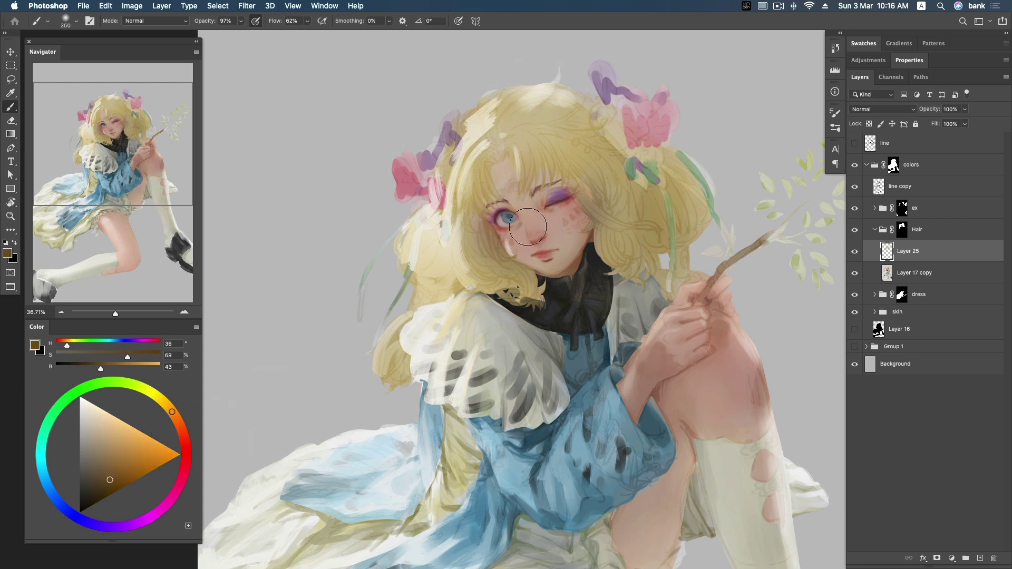
{"action": "key", "text": "bracketright"}
{"action": "mouse_move", "coordinate": [535, 321]}
{"action": "left_mouse_down"}
{"action": "mouse_move", "coordinate": [531, 270]}
{"action": "mouse_move", "coordinate": [512, 327]}
{"action": "left_mouse_up"}
{"action": "left_click", "coordinate": [532, 288], "text": "alt"}
{"action": "mouse_move", "coordinate": [527, 277]}
{"action": "left_mouse_down"}
{"action": "mouse_move", "coordinate": [491, 316]}
{"action": "mouse_move", "coordinate": [500, 328]}
{"action": "left_mouse_up"}
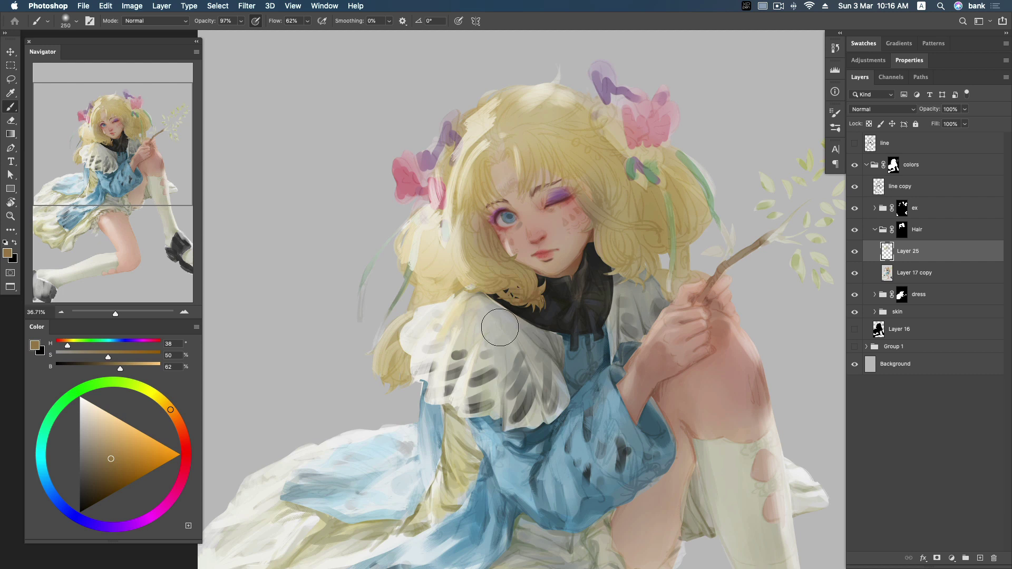
{"action": "mouse_move", "coordinate": [688, 235]}
{"action": "left_mouse_down"}
{"action": "mouse_move", "coordinate": [672, 301]}
{"action": "mouse_move", "coordinate": [686, 303]}
{"action": "left_mouse_up"}
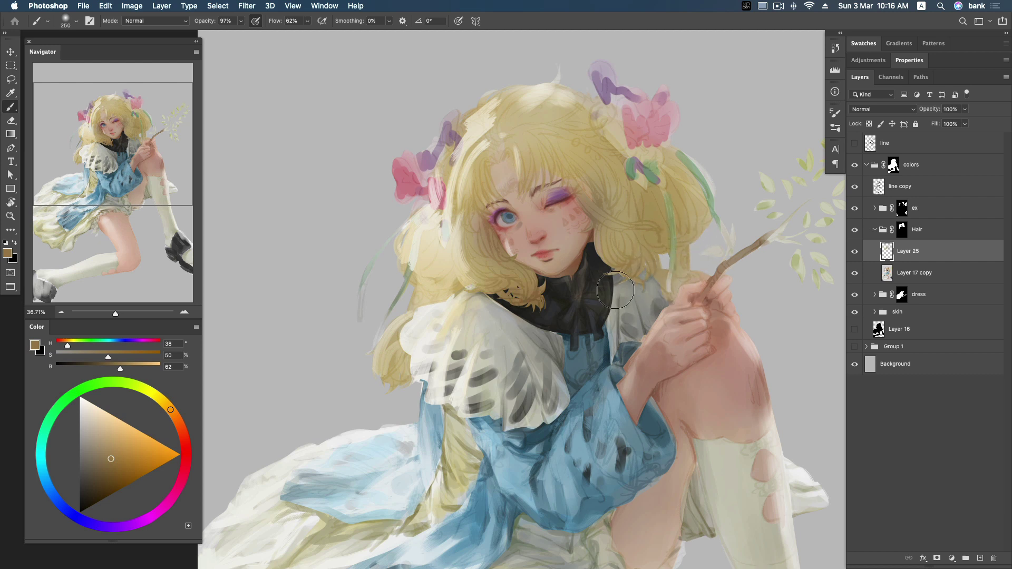
{"action": "left_click_drag", "start_coordinate": [661, 247], "coordinate": [641, 282]}
{"action": "left_click_drag", "start_coordinate": [607, 240], "coordinate": [619, 295]}
Step: Add a warm yellow stroke near the winking eye and smooth the cheek below it
{"action": "left_click_drag", "start_coordinate": [104, 459], "coordinate": [105, 477]}
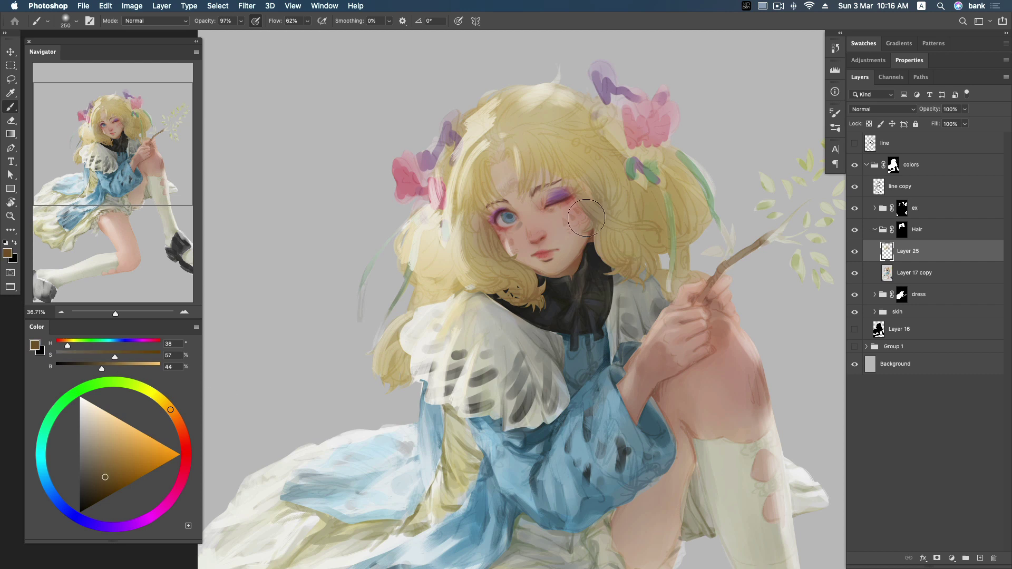
{"action": "left_click", "coordinate": [601, 192], "text": "alt"}
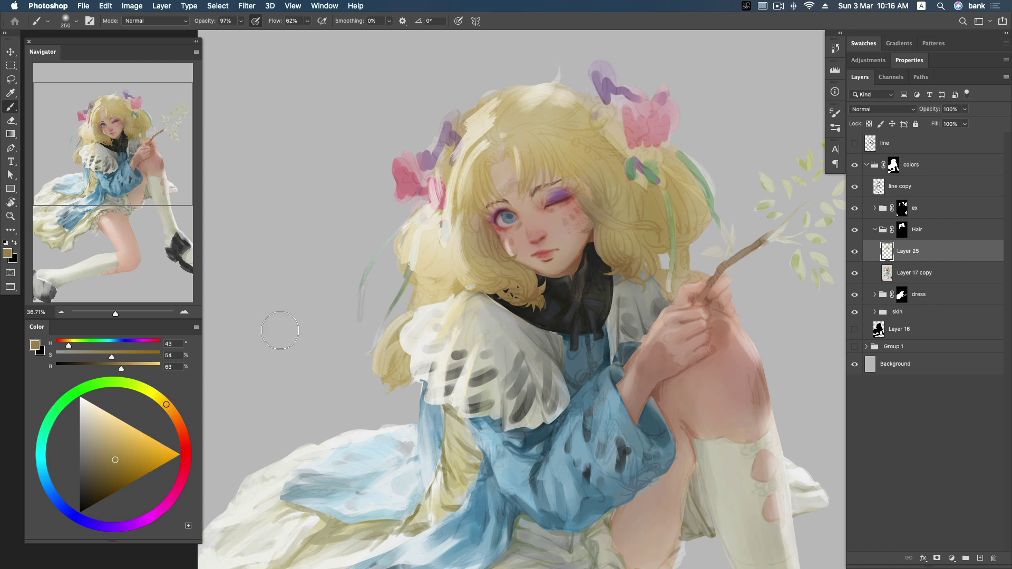
{"action": "left_click_drag", "start_coordinate": [571, 182], "coordinate": [572, 213]}
{"action": "left_click_drag", "start_coordinate": [508, 237], "coordinate": [501, 260]}
{"action": "left_click", "coordinate": [98, 457]}
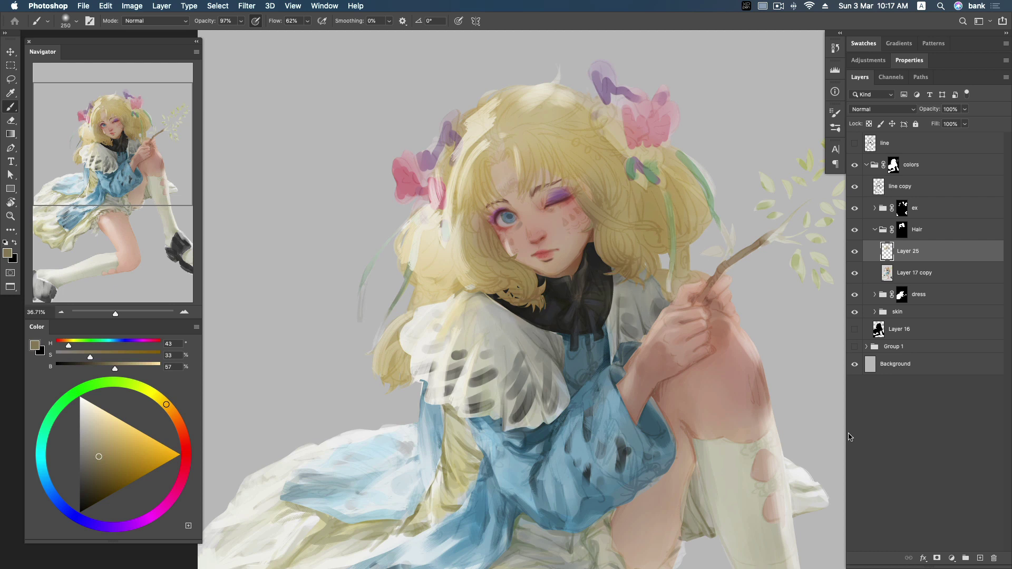
{"action": "left_click", "coordinate": [102, 464]}
Step: Switch to a full-hardness round brush and add a new layer above Layer 25
{"action": "key", "text": "bracketright"}
{"action": "key", "text": "bracketright"}
{"action": "right_click", "coordinate": [650, 239]}
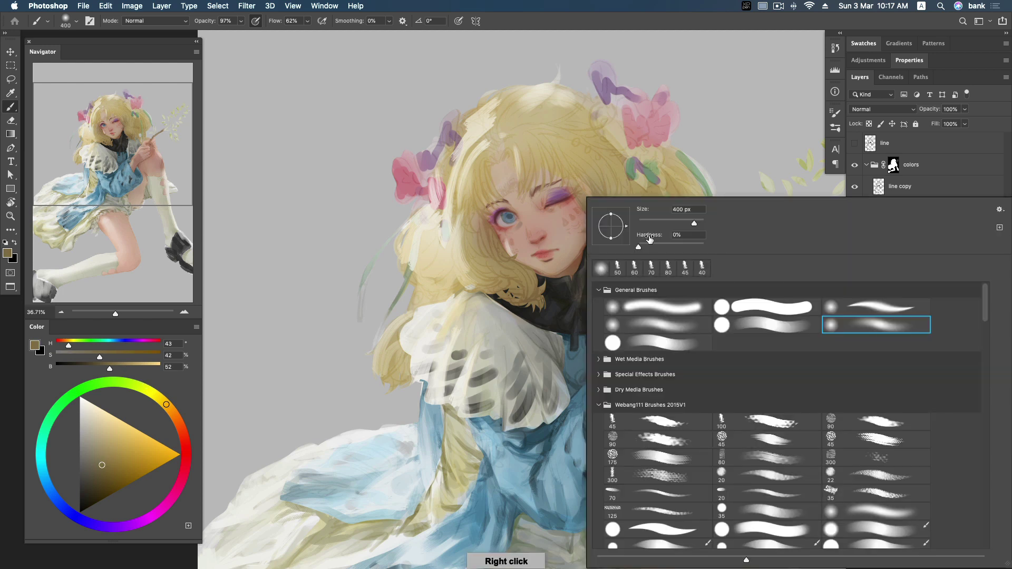
{"action": "double_click", "coordinate": [759, 325]}
{"action": "right_click", "coordinate": [775, 327]}
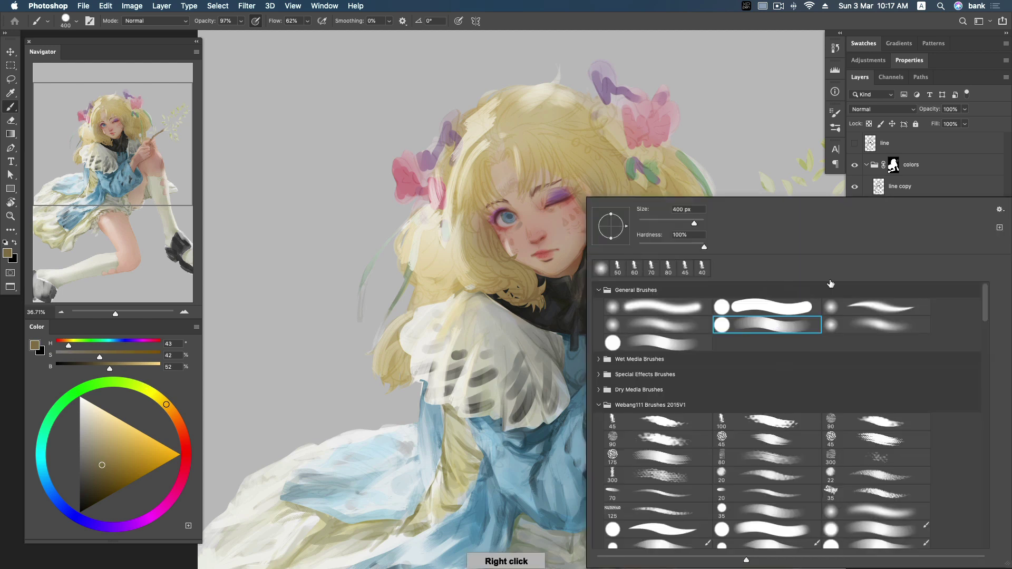
{"action": "left_click", "coordinate": [878, 24]}
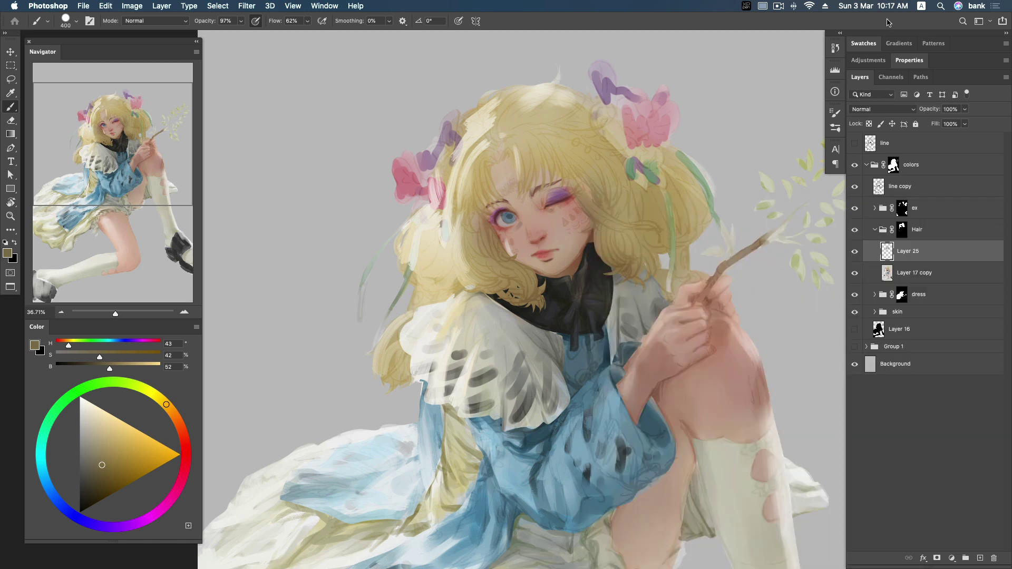
{"action": "key", "text": "bracketleft"}
{"action": "key", "text": "bracketleft"}
{"action": "key", "text": "bracketleft"}
{"action": "left_click", "coordinate": [980, 558]}
{"action": "key", "text": "bracketleft"}
{"action": "key", "text": "bracketleft"}
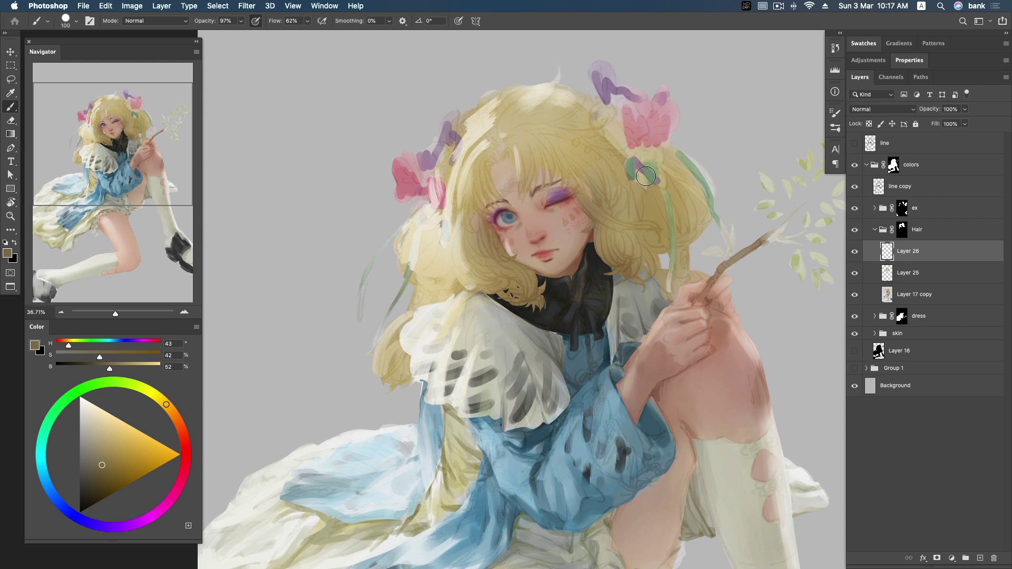
Step: Paint hair over the green ribbon, then warmer strands over the cheek edge
{"action": "left_click_drag", "start_coordinate": [646, 174], "coordinate": [651, 221]}
{"action": "mouse_move", "coordinate": [659, 173]}
{"action": "left_mouse_down"}
{"action": "mouse_move", "coordinate": [662, 206]}
{"action": "mouse_move", "coordinate": [670, 177]}
{"action": "mouse_move", "coordinate": [654, 237]}
{"action": "mouse_move", "coordinate": [696, 235]}
{"action": "mouse_move", "coordinate": [685, 205]}
{"action": "left_mouse_up"}
{"action": "left_click", "coordinate": [656, 202], "text": "alt"}
{"action": "left_click", "coordinate": [661, 172], "text": "alt"}
{"action": "left_click", "coordinate": [656, 206], "text": "alt"}
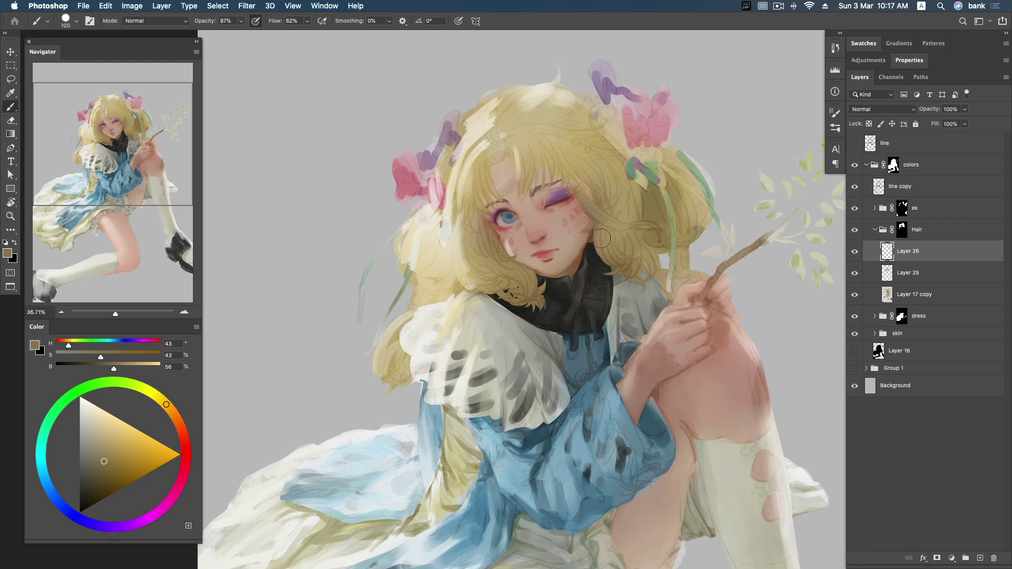
{"action": "left_click", "coordinate": [432, 257], "text": "alt"}
{"action": "left_click_drag", "start_coordinate": [111, 469], "coordinate": [107, 463]}
{"action": "mouse_move", "coordinate": [483, 224]}
{"action": "left_mouse_down"}
{"action": "mouse_move", "coordinate": [493, 261]}
{"action": "mouse_move", "coordinate": [535, 273]}
{"action": "mouse_move", "coordinate": [531, 297]}
{"action": "left_mouse_up"}
Step: Paint dark brown strands near the eye, the pink flower and the cheek edge
{"action": "key", "text": "bracketleft"}
{"action": "key", "text": "bracketleft"}
{"action": "key", "text": "bracketleft"}
{"action": "key", "text": "bracketleft"}
{"action": "key", "text": "bracketleft"}
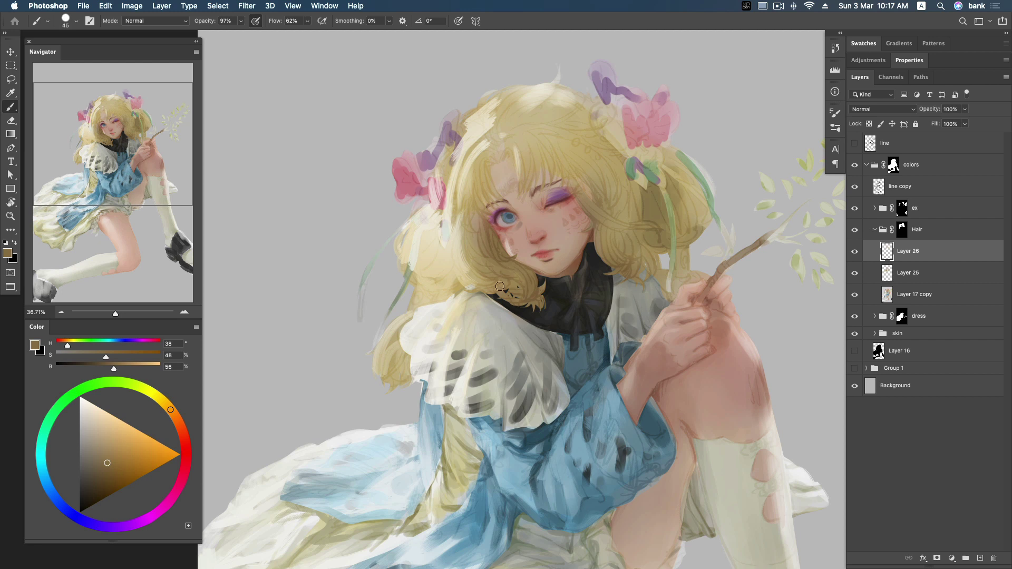
{"action": "left_click", "coordinate": [356, 351], "text": "alt"}
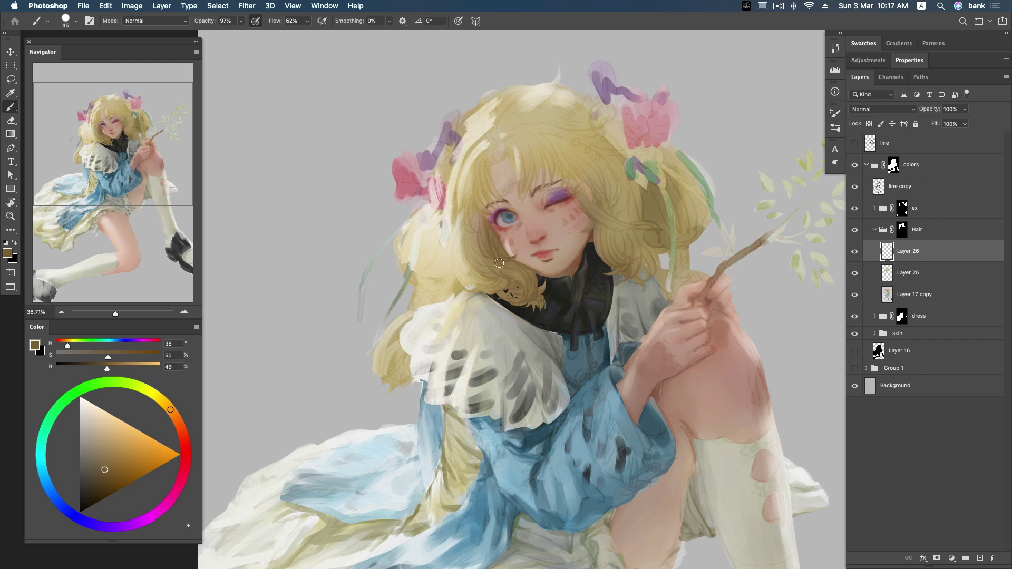
{"action": "key", "text": "bracketleft"}
{"action": "key", "text": "bracketleft"}
{"action": "left_click", "coordinate": [103, 482]}
{"action": "mouse_move", "coordinate": [602, 186]}
{"action": "left_mouse_down"}
{"action": "mouse_move", "coordinate": [611, 211]}
{"action": "mouse_move", "coordinate": [599, 228]}
{"action": "mouse_move", "coordinate": [618, 238]}
{"action": "mouse_move", "coordinate": [622, 220]}
{"action": "left_mouse_up"}
{"action": "key", "text": "bracketleft"}
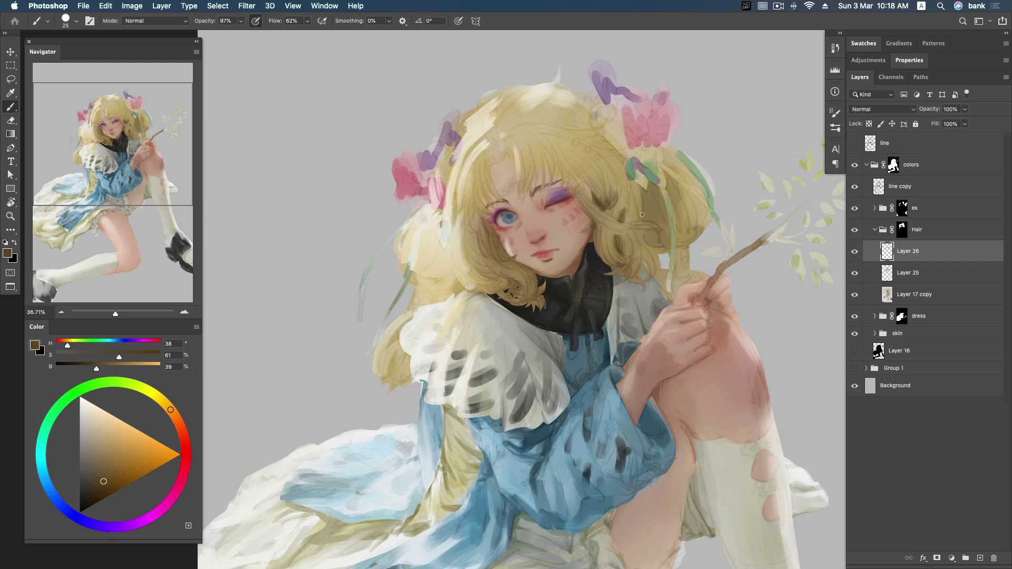
{"action": "left_click_drag", "start_coordinate": [614, 155], "coordinate": [618, 157]}
{"action": "left_click_drag", "start_coordinate": [630, 184], "coordinate": [647, 208]}
{"action": "mouse_move", "coordinate": [643, 244]}
{"action": "left_mouse_down"}
{"action": "mouse_move", "coordinate": [640, 261]}
{"action": "mouse_move", "coordinate": [628, 242]}
{"action": "left_mouse_up"}
{"action": "left_click_drag", "start_coordinate": [503, 252], "coordinate": [513, 261]}
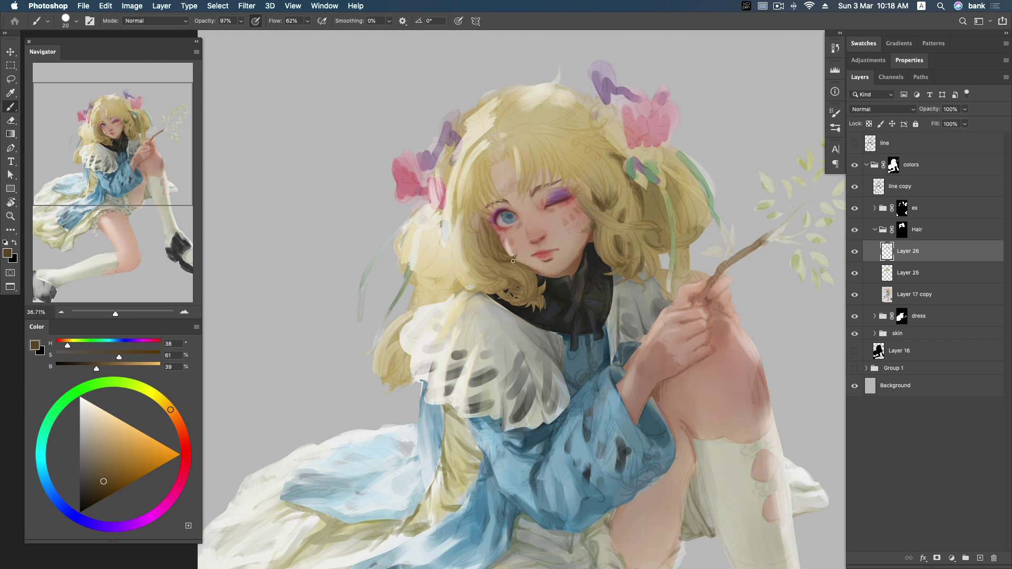
Step: Add richer brown strands on the left and lower hair and near the purple bow
{"action": "left_click", "coordinate": [111, 478]}
{"action": "mouse_move", "coordinate": [437, 285]}
{"action": "left_mouse_down"}
{"action": "mouse_move", "coordinate": [458, 279]}
{"action": "mouse_move", "coordinate": [433, 294]}
{"action": "left_mouse_up"}
{"action": "left_click", "coordinate": [121, 474]}
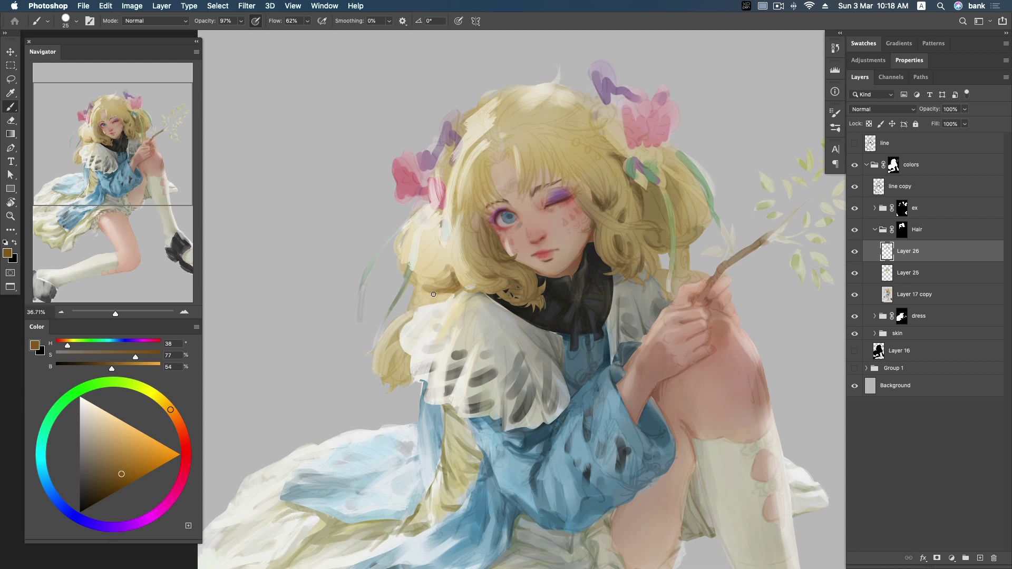
{"action": "left_click_drag", "start_coordinate": [395, 375], "coordinate": [409, 353]}
{"action": "left_click_drag", "start_coordinate": [123, 461], "coordinate": [121, 468]}
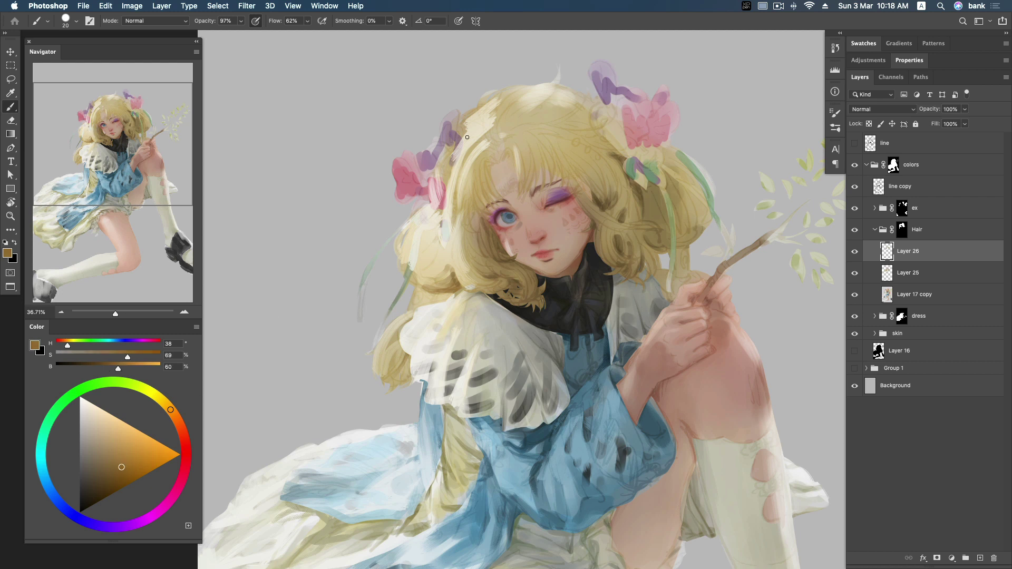
{"action": "left_click_drag", "start_coordinate": [458, 139], "coordinate": [463, 134]}
{"action": "left_click_drag", "start_coordinate": [122, 465], "coordinate": [129, 459]}
{"action": "mouse_move", "coordinate": [466, 120]}
{"action": "left_mouse_down"}
{"action": "mouse_move", "coordinate": [458, 158]}
{"action": "mouse_move", "coordinate": [562, 75]}
{"action": "left_mouse_up"}
Step: Paint short fine strands at the top of the hair and over the forehead
{"action": "key", "text": "bracketleft"}
{"action": "left_click", "coordinate": [124, 457]}
{"action": "key", "text": "bracketright"}
{"action": "key", "text": "bracketleft"}
{"action": "key", "text": "bracketleft"}
{"action": "mouse_move", "coordinate": [499, 109]}
{"action": "left_mouse_down"}
{"action": "mouse_move", "coordinate": [492, 130]}
{"action": "mouse_move", "coordinate": [479, 118]}
{"action": "mouse_move", "coordinate": [489, 104]}
{"action": "left_mouse_up"}
{"action": "left_click", "coordinate": [115, 452]}
{"action": "key", "text": "bracketright"}
{"action": "key", "text": "bracketright"}
{"action": "key", "text": "bracketright"}
{"action": "key", "text": "bracketleft"}
{"action": "key", "text": "bracketleft"}
{"action": "key", "text": "bracketleft"}
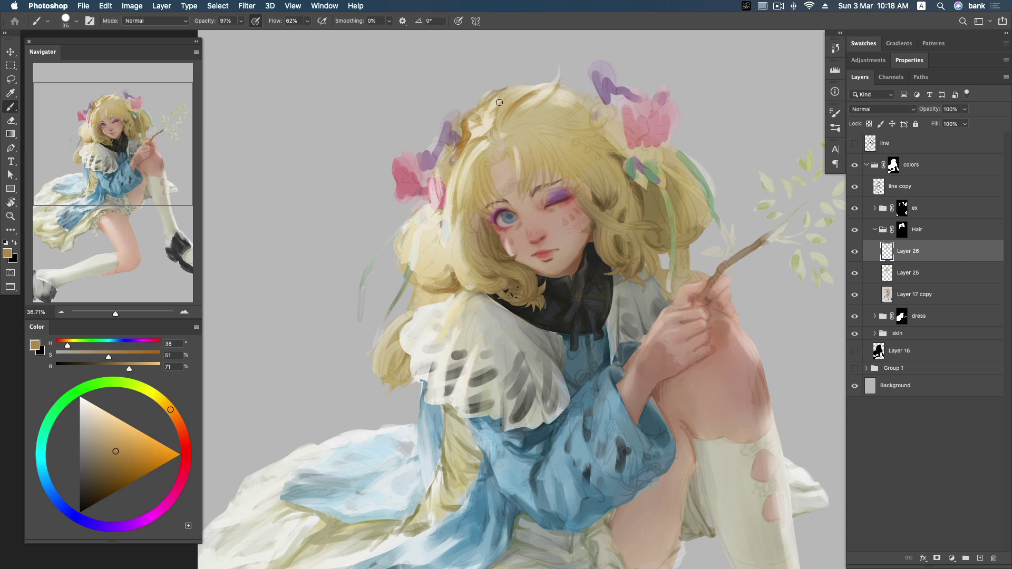
{"action": "mouse_move", "coordinate": [482, 132]}
{"action": "left_mouse_down"}
{"action": "mouse_move", "coordinate": [470, 141]}
{"action": "mouse_move", "coordinate": [500, 164]}
{"action": "left_mouse_up"}
{"action": "left_click", "coordinate": [113, 459]}
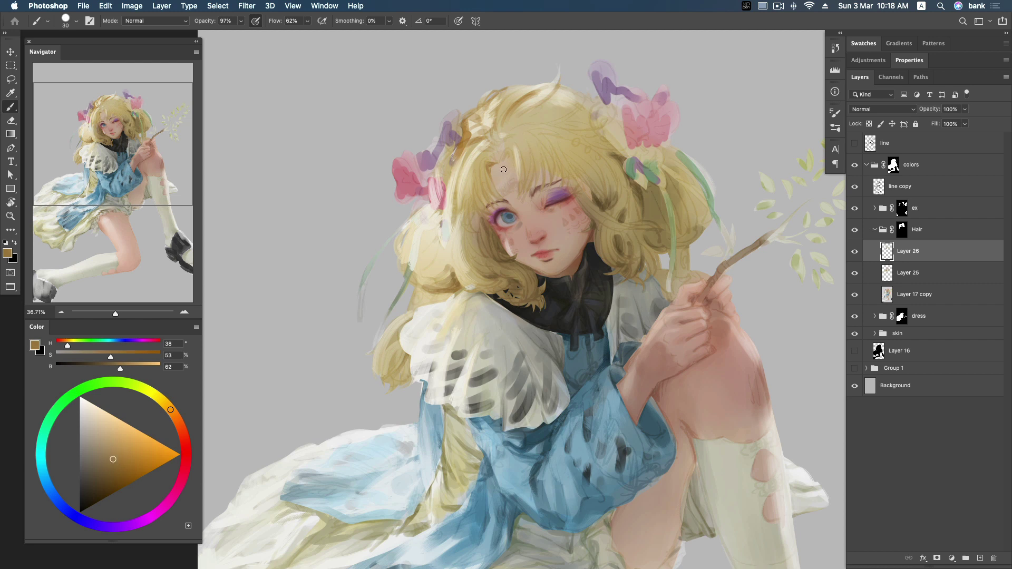
{"action": "left_click_drag", "start_coordinate": [486, 167], "coordinate": [496, 168]}
Step: Paint a thin strand beside the left eye and dab muted dark shading into the crown
{"action": "left_click", "coordinate": [106, 473]}
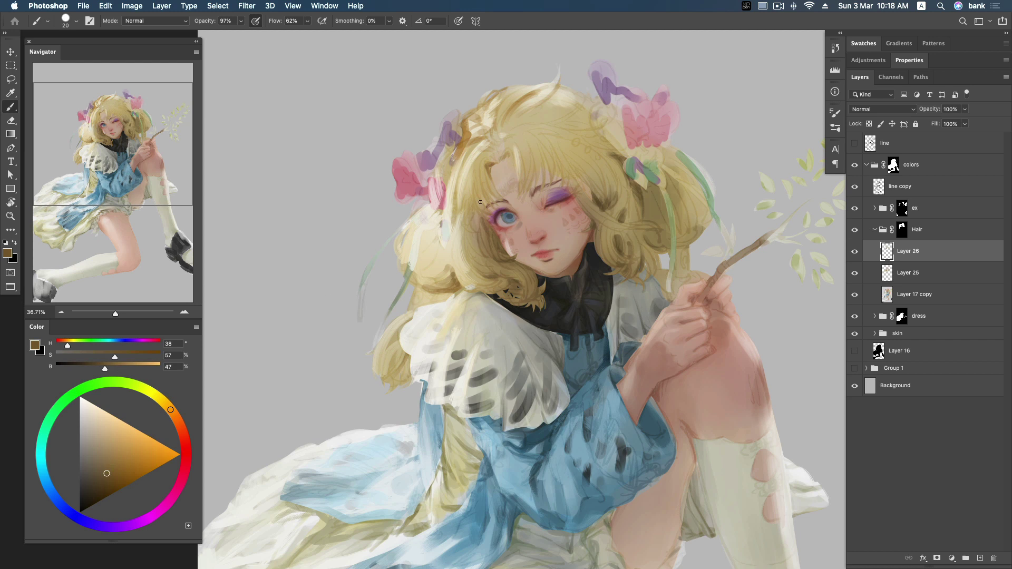
{"action": "left_click_drag", "start_coordinate": [472, 223], "coordinate": [471, 199]}
{"action": "key", "text": "bracketleft"}
{"action": "key", "text": "bracketright"}
{"action": "key", "text": "bracketright"}
{"action": "mouse_move", "coordinate": [608, 187]}
{"action": "left_mouse_down"}
{"action": "mouse_move", "coordinate": [604, 195]}
{"action": "mouse_move", "coordinate": [615, 186]}
{"action": "left_mouse_up"}
{"action": "left_click", "coordinate": [98, 468]}
{"action": "key", "text": "bracketright"}
{"action": "left_click", "coordinate": [569, 153], "text": "alt"}
{"action": "left_click_drag", "start_coordinate": [566, 154], "coordinate": [582, 150]}
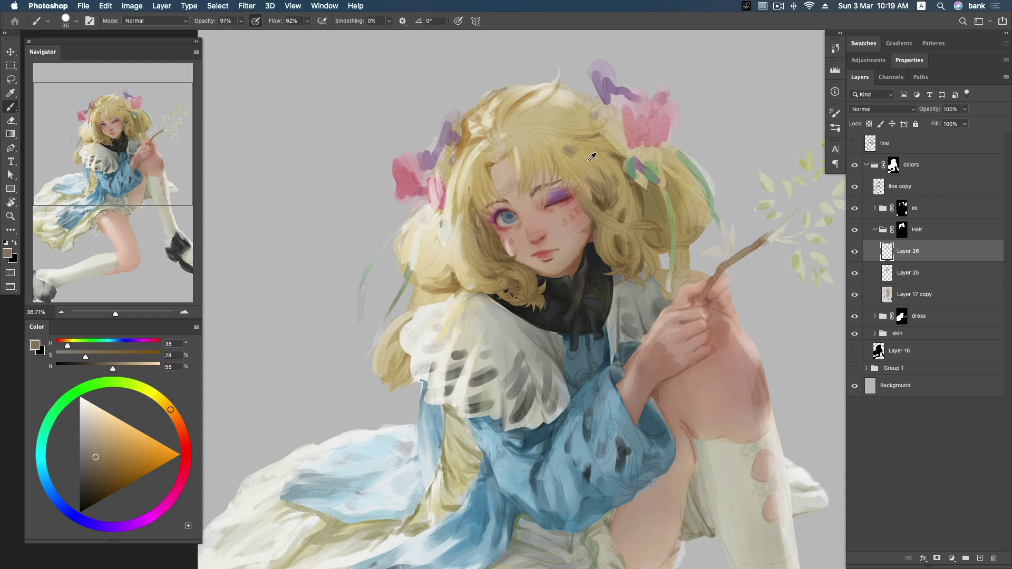
Step: Dab darker shading and a short light highlight into the upper right of the hair
{"action": "left_click", "coordinate": [586, 153], "text": "alt"}
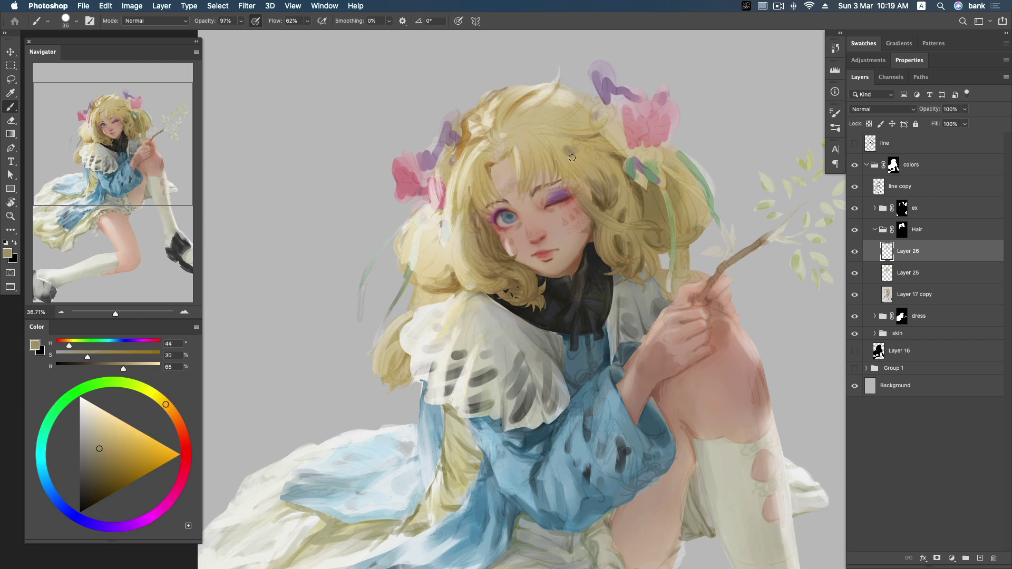
{"action": "left_click_drag", "start_coordinate": [563, 144], "coordinate": [590, 154]}
{"action": "left_click", "coordinate": [92, 453]}
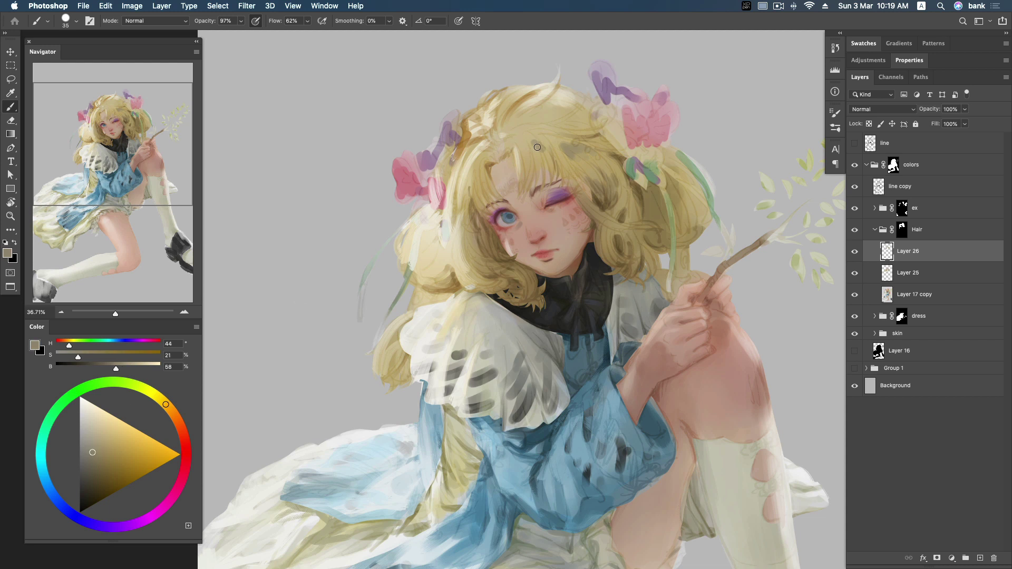
{"action": "left_click", "coordinate": [448, 193], "text": "alt"}
{"action": "left_click", "coordinate": [99, 438]}
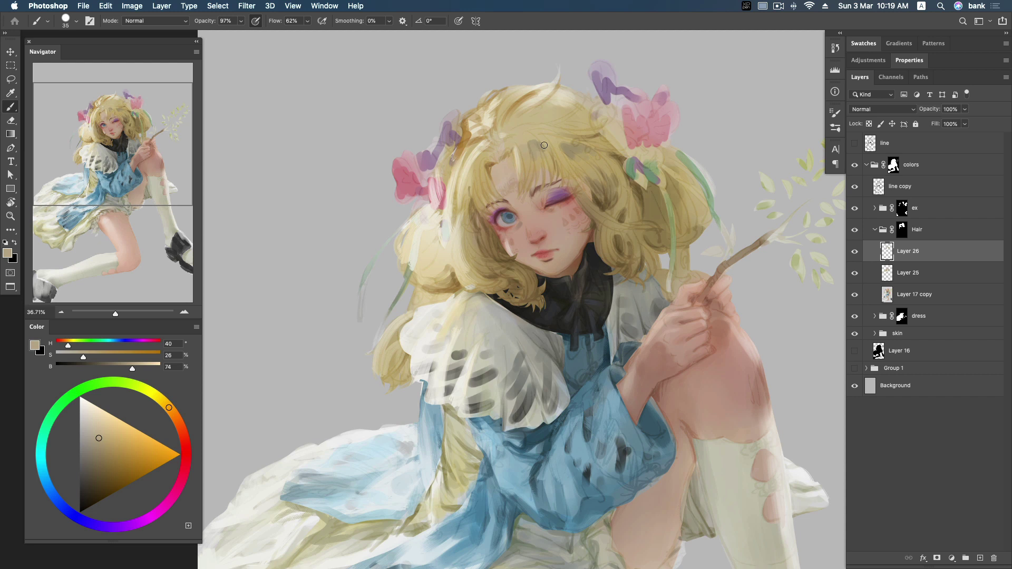
{"action": "left_click_drag", "start_coordinate": [570, 148], "coordinate": [576, 153]}
Step: Paint a short greyish mid-tone stroke across the top of the hair
{"action": "left_click", "coordinate": [104, 454]}
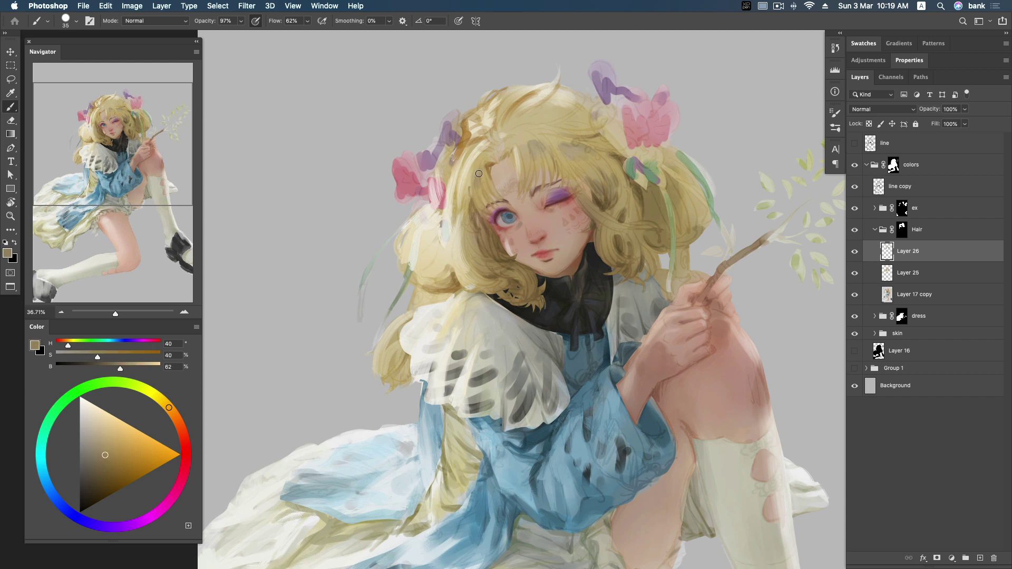
{"action": "left_click", "coordinate": [118, 435]}
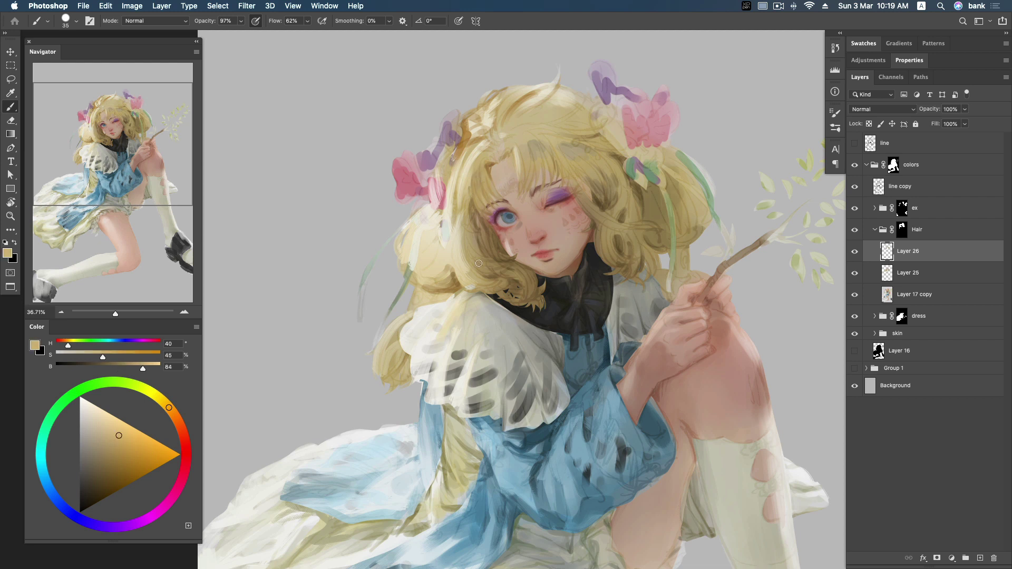
{"action": "left_click", "coordinate": [103, 443]}
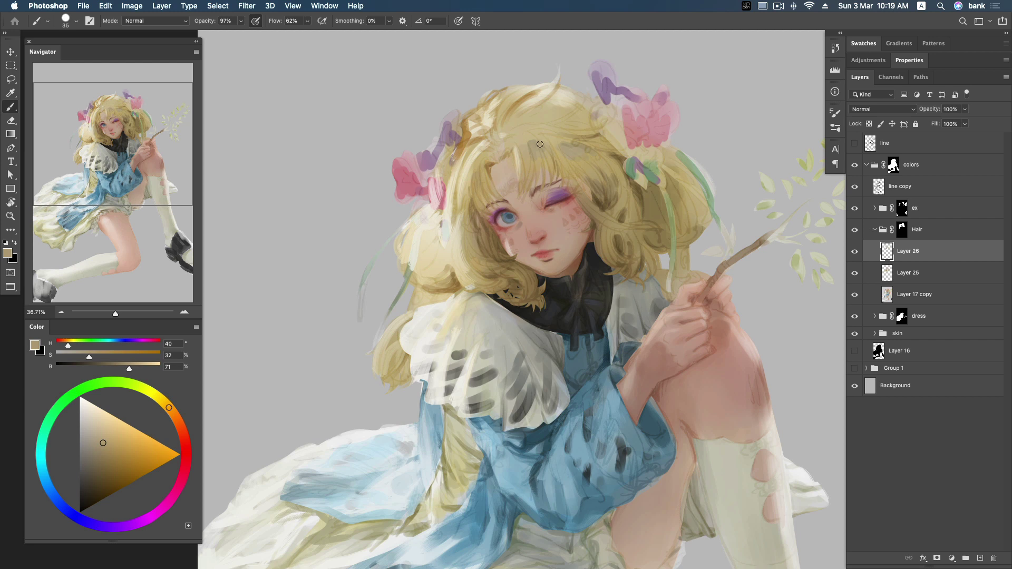
{"action": "left_click", "coordinate": [407, 177], "text": "alt"}
{"action": "left_click", "coordinate": [93, 448]}
{"action": "left_click_drag", "start_coordinate": [519, 123], "coordinate": [537, 121]}
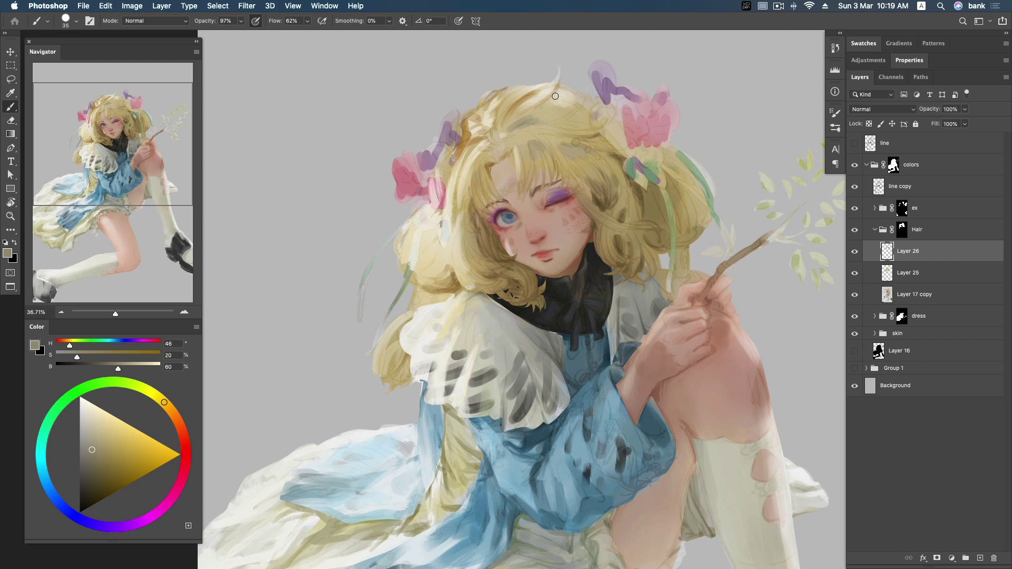
Step: Try a small dark muted mark in the hair, then undo it
{"action": "left_click", "coordinate": [547, 115], "text": "alt"}
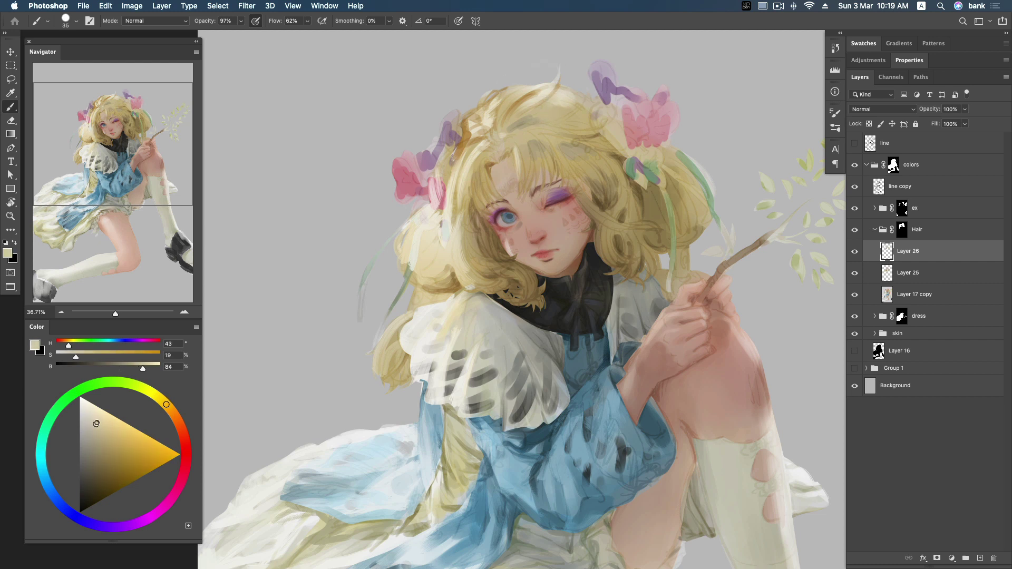
{"action": "left_click", "coordinate": [94, 432]}
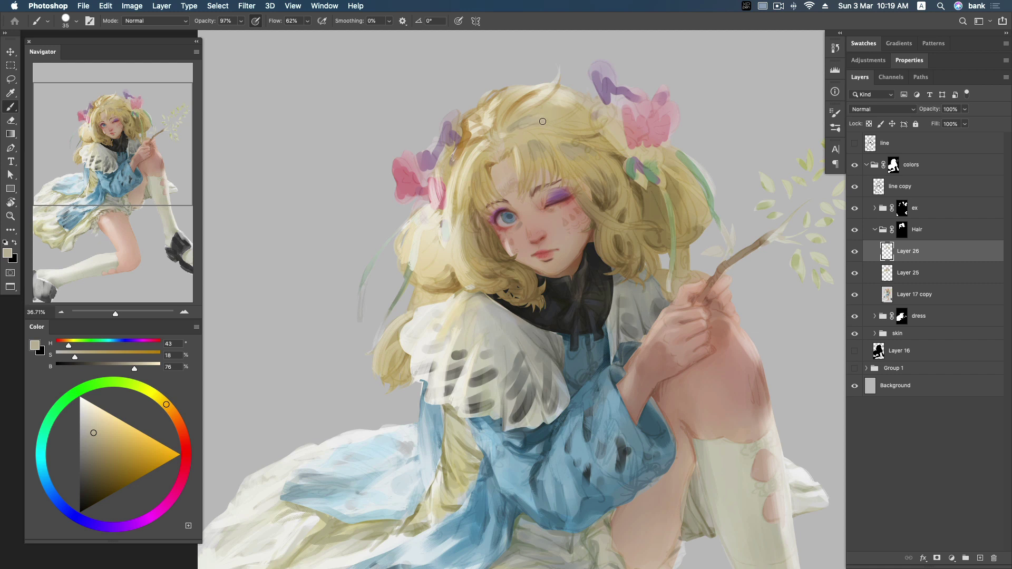
{"action": "left_click", "coordinate": [92, 459]}
{"action": "left_click_drag", "start_coordinate": [502, 112], "coordinate": [505, 119]}
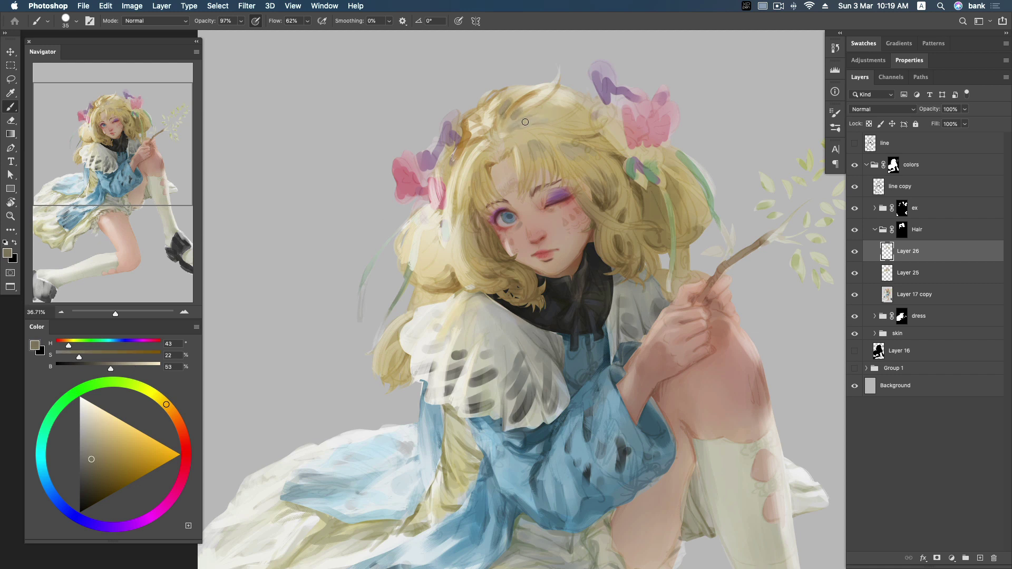
{"action": "key", "text": "ctrl+z"}
Step: Sample tan and golden hair tones and paint a darker strand across the crown
{"action": "left_click", "coordinate": [87, 435]}
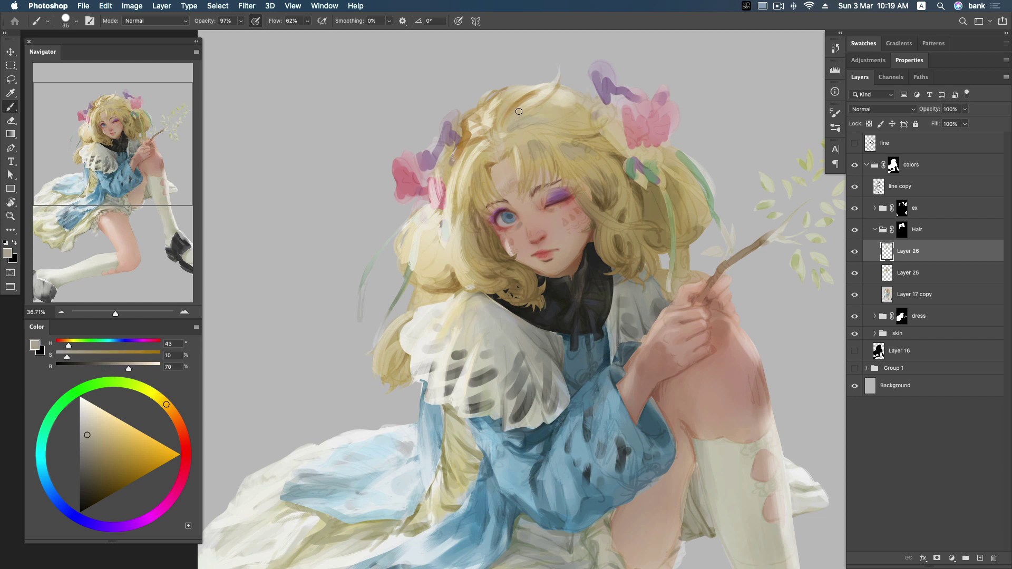
{"action": "left_click", "coordinate": [503, 88], "text": "alt"}
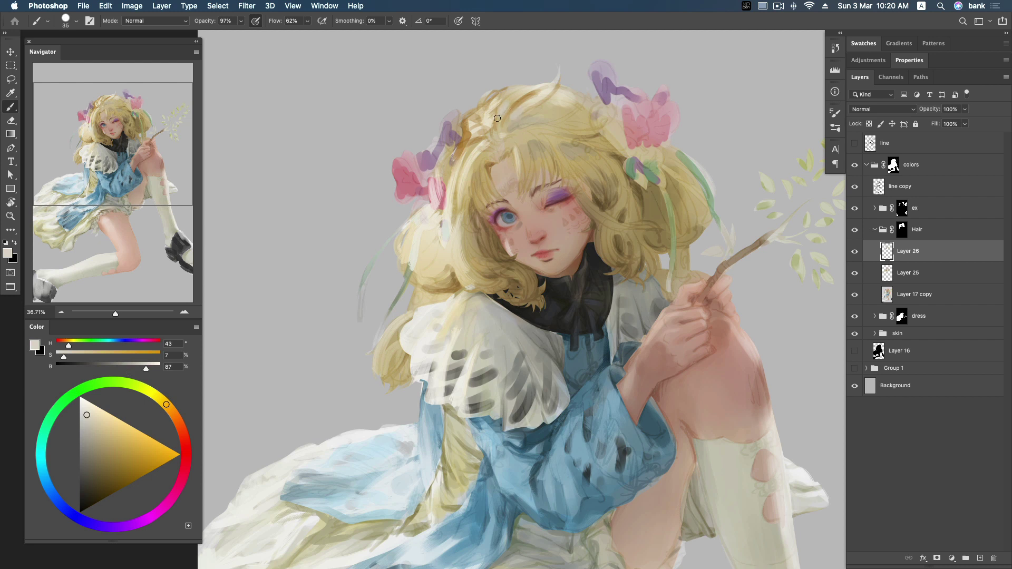
{"action": "left_click", "coordinate": [485, 110], "text": "alt"}
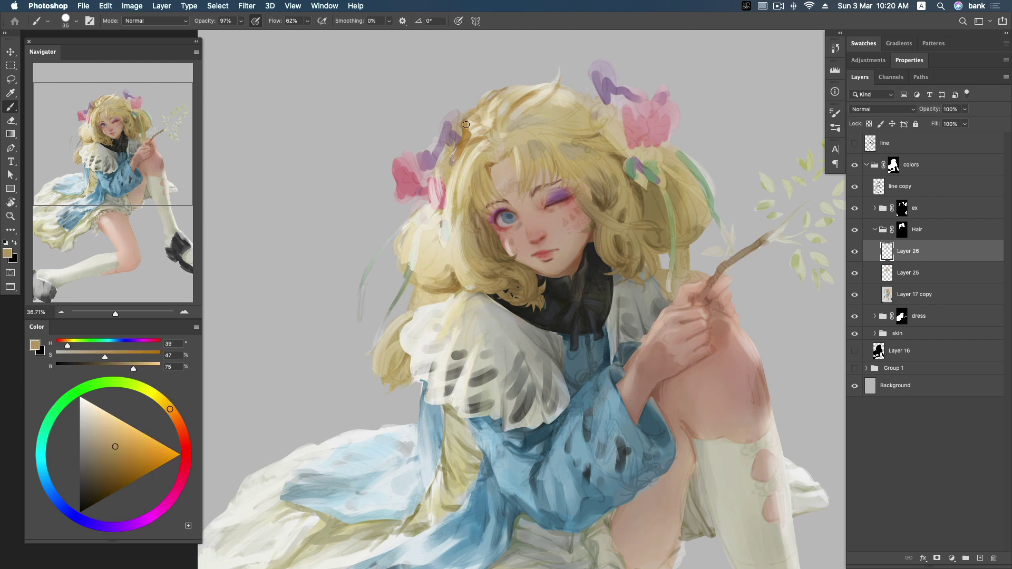
{"action": "left_click", "coordinate": [530, 97], "text": "alt"}
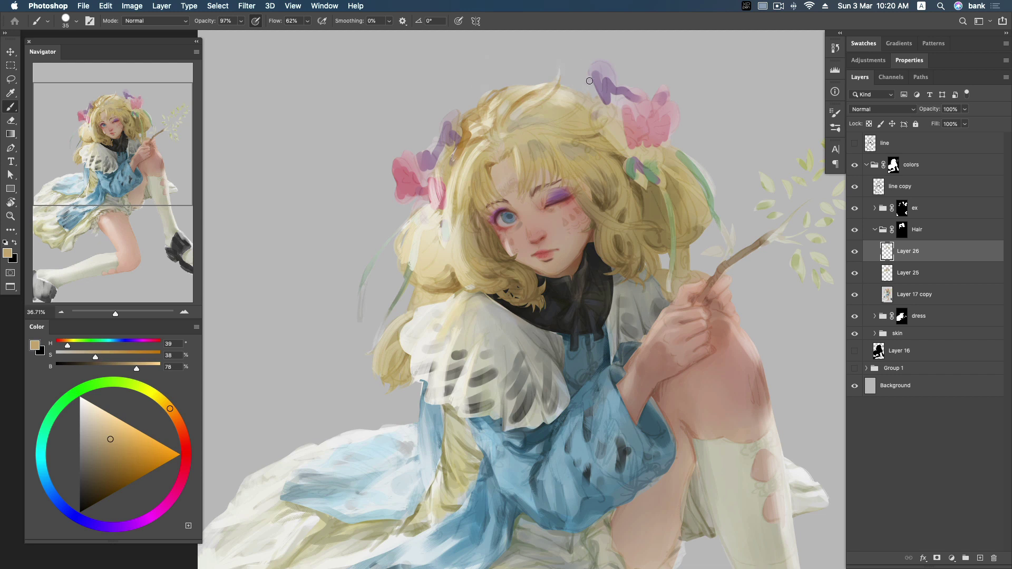
{"action": "left_click", "coordinate": [530, 111], "text": "alt"}
{"action": "left_click", "coordinate": [553, 99], "text": "alt"}
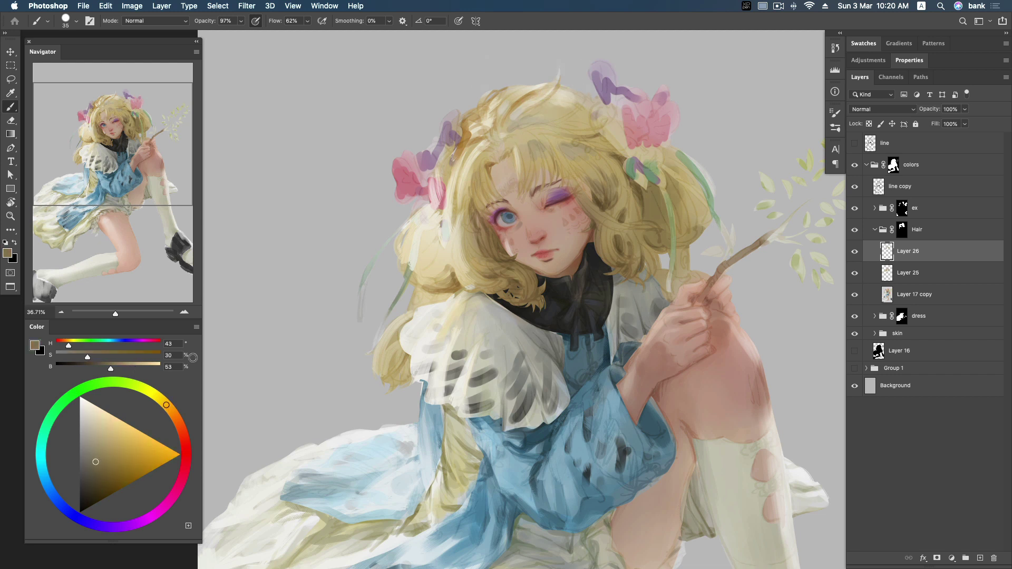
{"action": "left_click_drag", "start_coordinate": [527, 115], "coordinate": [560, 104]}
Step: Sample blond, saturated and muted tones from the hair, ending on a richer gold
{"action": "left_click", "coordinate": [455, 177], "text": "alt"}
{"action": "left_click", "coordinate": [565, 103], "text": "alt"}
{"action": "left_click", "coordinate": [588, 120], "text": "alt"}
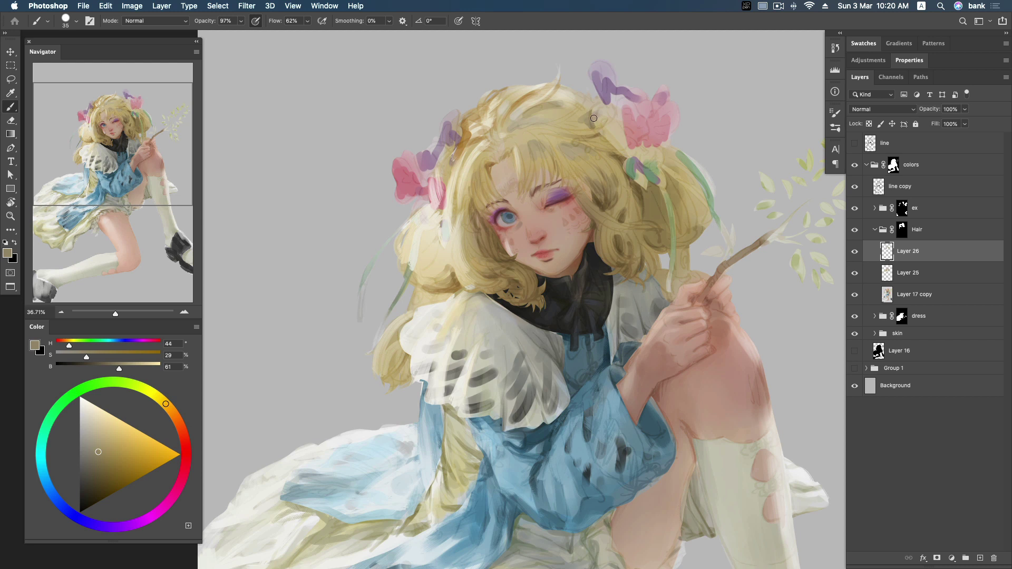
{"action": "left_click", "coordinate": [610, 136], "text": "alt"}
{"action": "left_click", "coordinate": [522, 139], "text": "alt"}
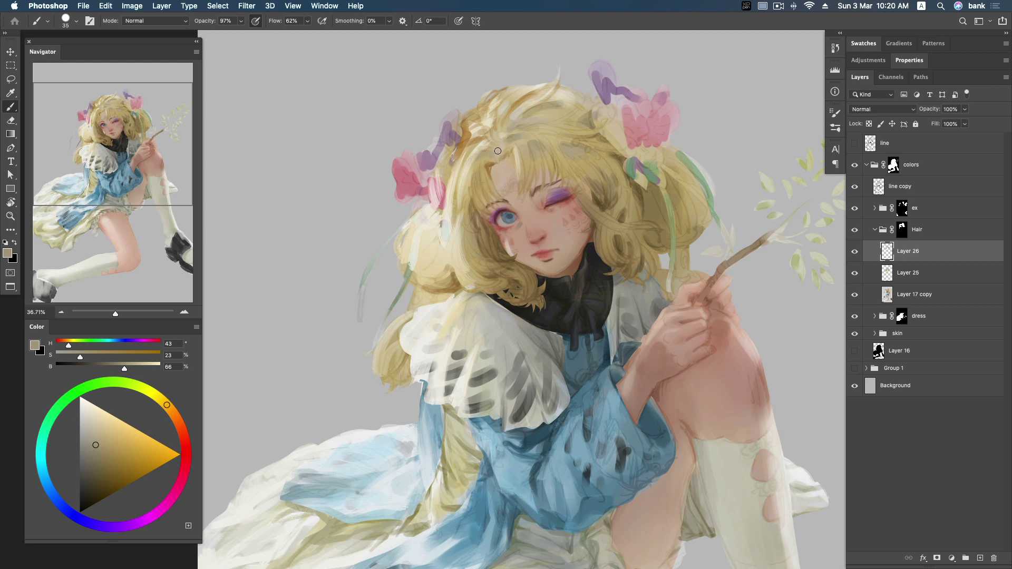
{"action": "left_click", "coordinate": [501, 140], "text": "alt"}
Step: Brush darker olive-gold shading down the right hair lock, then resample darker and pale hair tones
{"action": "left_click", "coordinate": [114, 466]}
{"action": "left_click", "coordinate": [96, 459]}
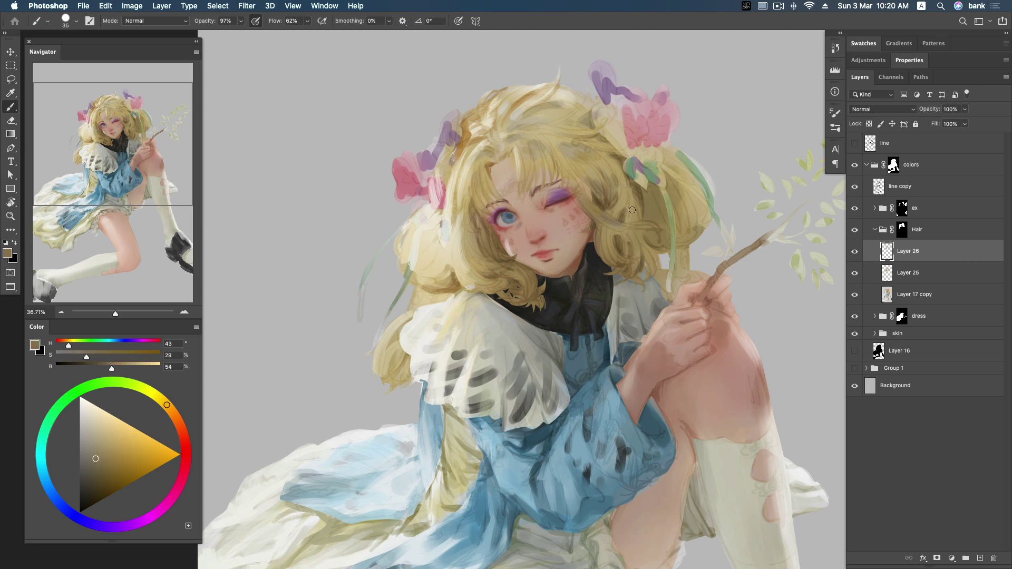
{"action": "left_click", "coordinate": [101, 475]}
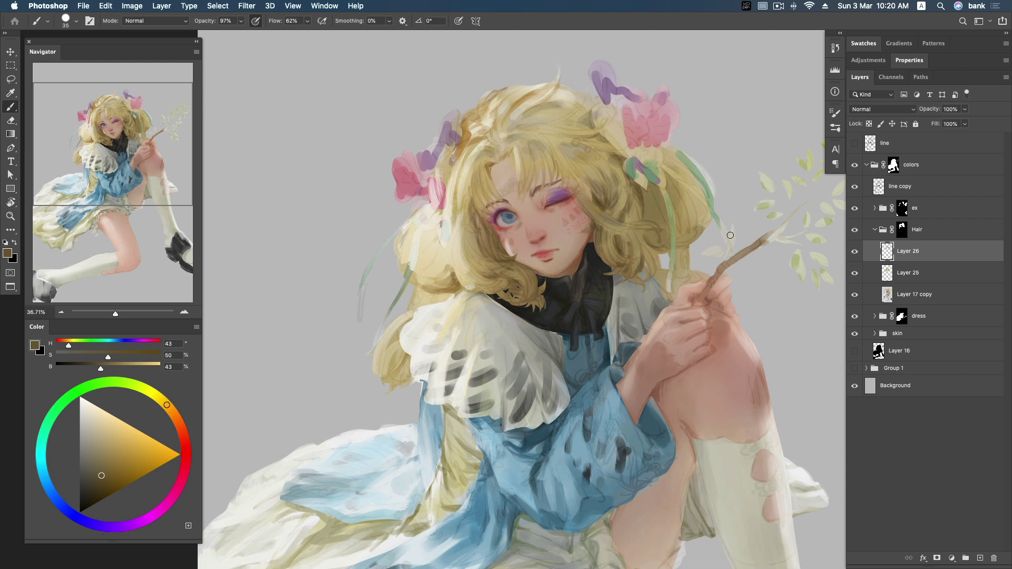
{"action": "left_click", "coordinate": [673, 167], "text": "alt"}
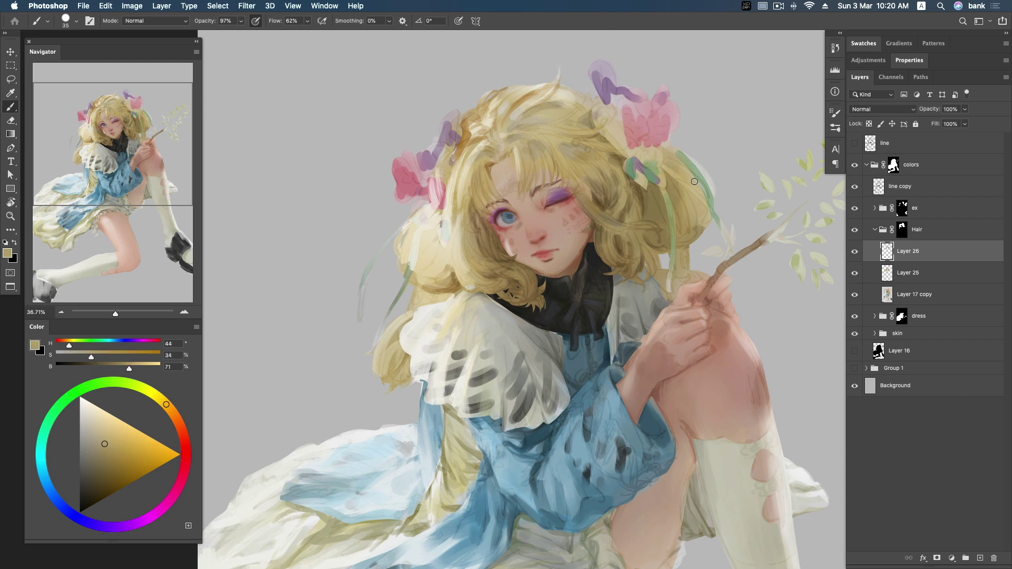
{"action": "left_click", "coordinate": [110, 459]}
{"action": "mouse_move", "coordinate": [692, 210]}
{"action": "left_mouse_down"}
{"action": "mouse_move", "coordinate": [684, 216]}
{"action": "mouse_move", "coordinate": [696, 222]}
{"action": "mouse_move", "coordinate": [705, 198]}
{"action": "mouse_move", "coordinate": [698, 227]}
{"action": "left_mouse_up"}
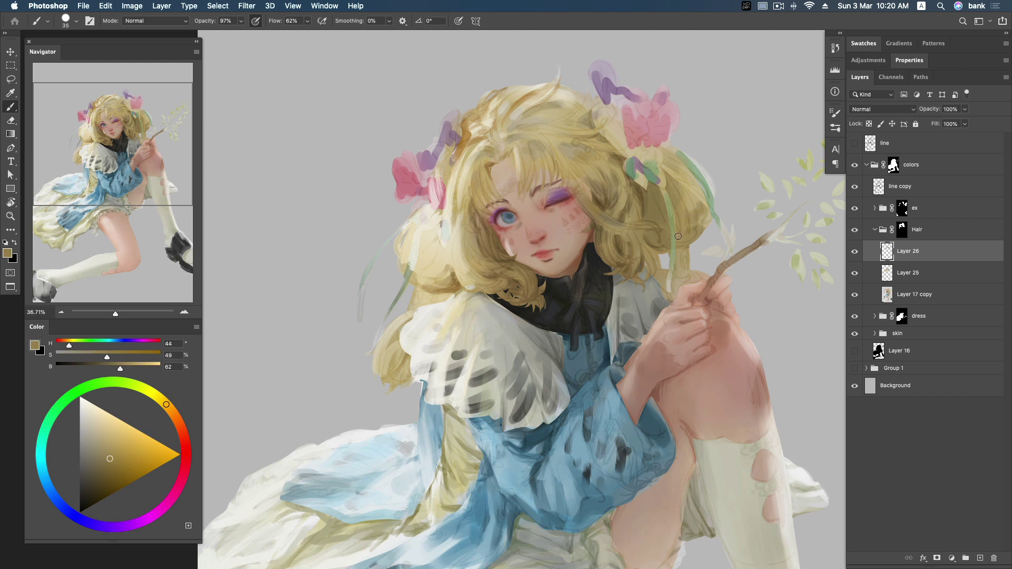
{"action": "left_click", "coordinate": [643, 196], "text": "alt"}
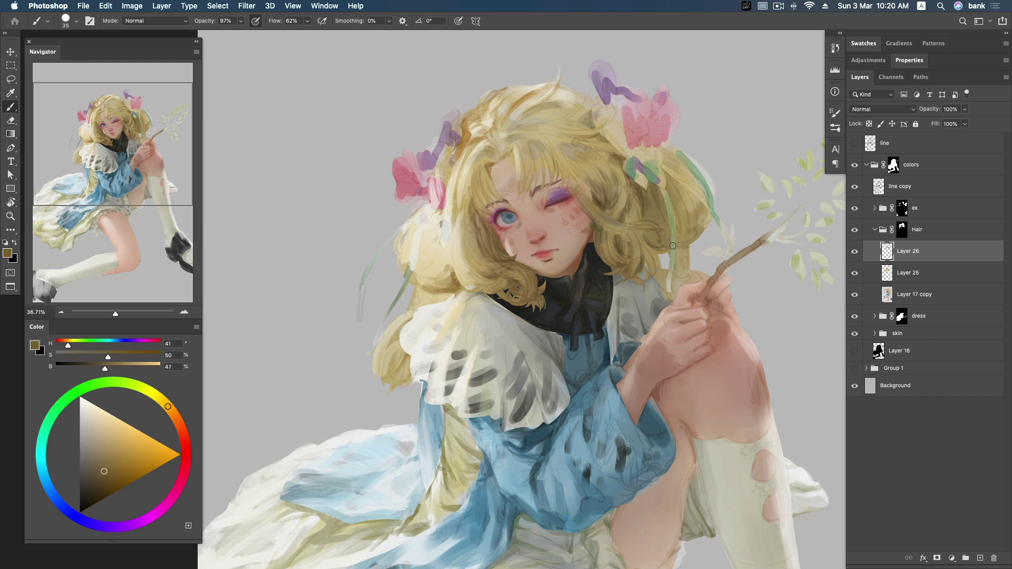
{"action": "left_click", "coordinate": [661, 277], "text": "alt"}
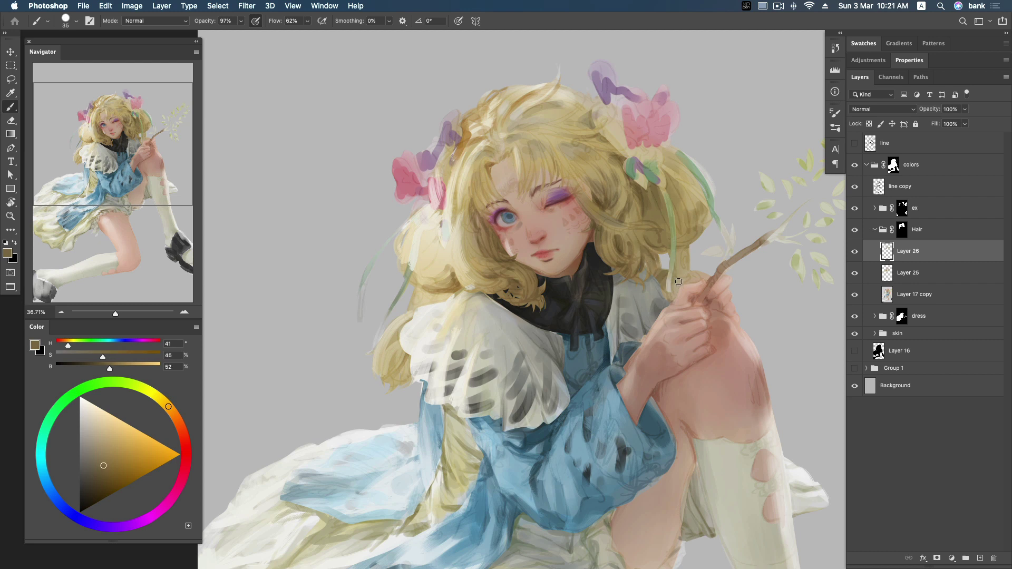
{"action": "left_click", "coordinate": [607, 247], "text": "alt"}
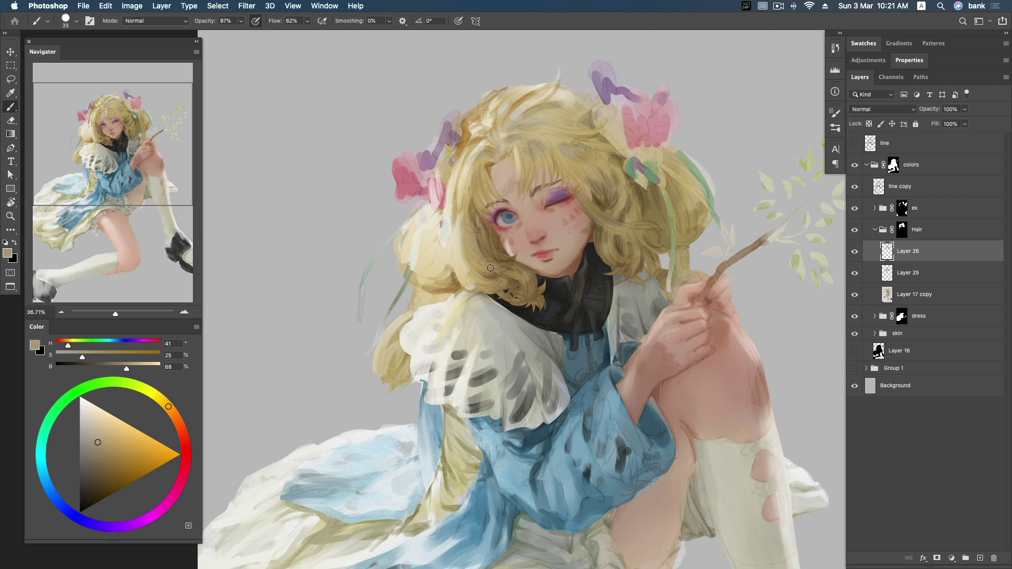
Step: Sample blond and cream hair tones and paint a golden-tan strand on the left hair
{"action": "left_click", "coordinate": [485, 247], "text": "alt"}
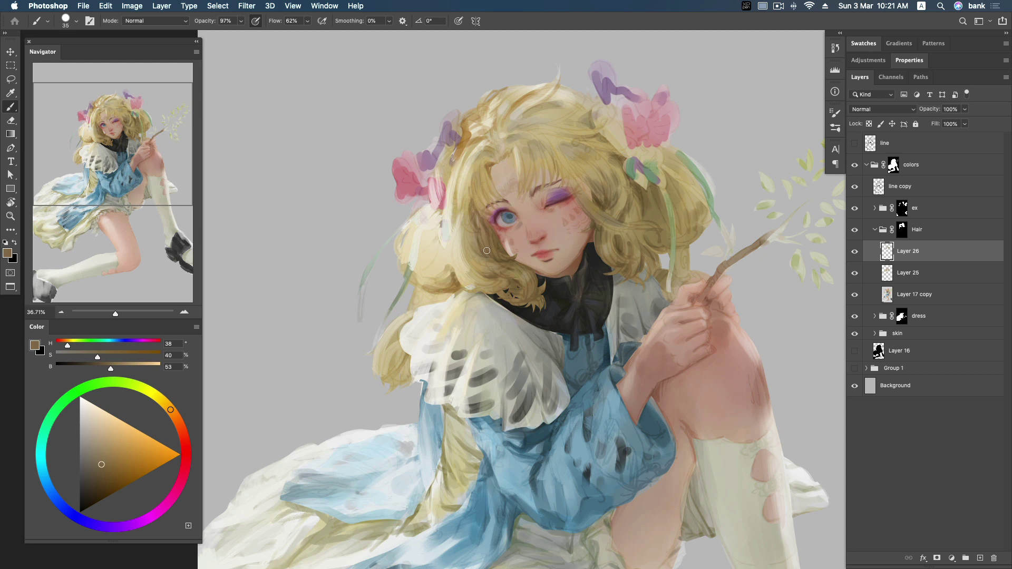
{"action": "left_click", "coordinate": [474, 184], "text": "alt"}
{"action": "left_click", "coordinate": [484, 188], "text": "alt"}
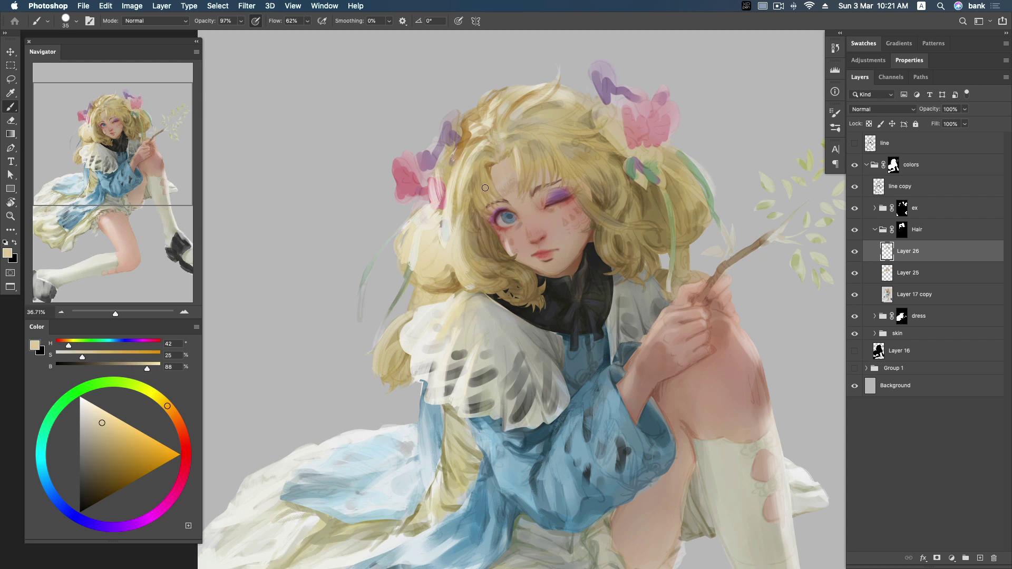
{"action": "left_click", "coordinate": [473, 204], "text": "alt"}
{"action": "left_click", "coordinate": [462, 192], "text": "alt"}
{"action": "left_click", "coordinate": [467, 140], "text": "alt"}
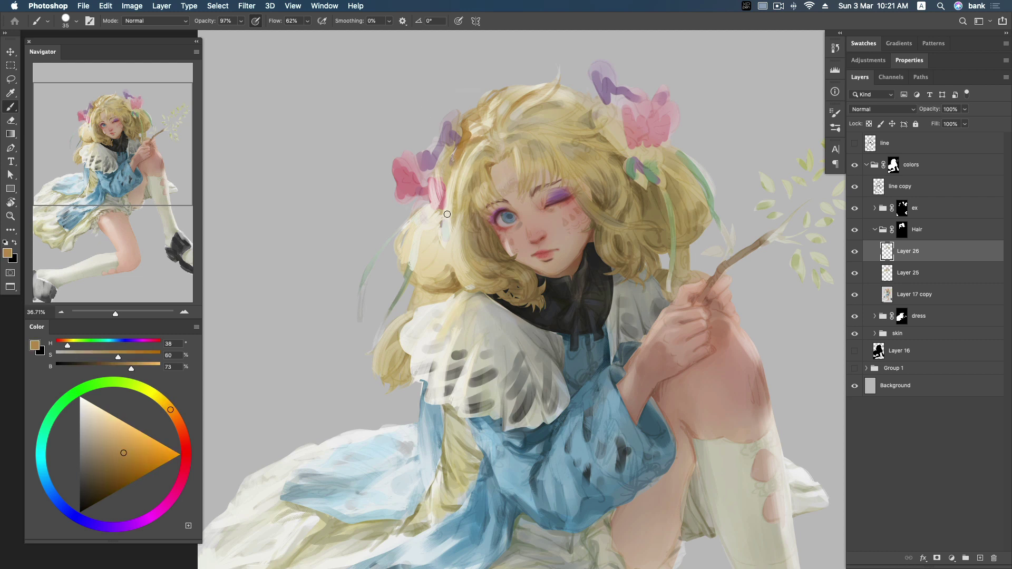
{"action": "left_click", "coordinate": [443, 262], "text": "alt"}
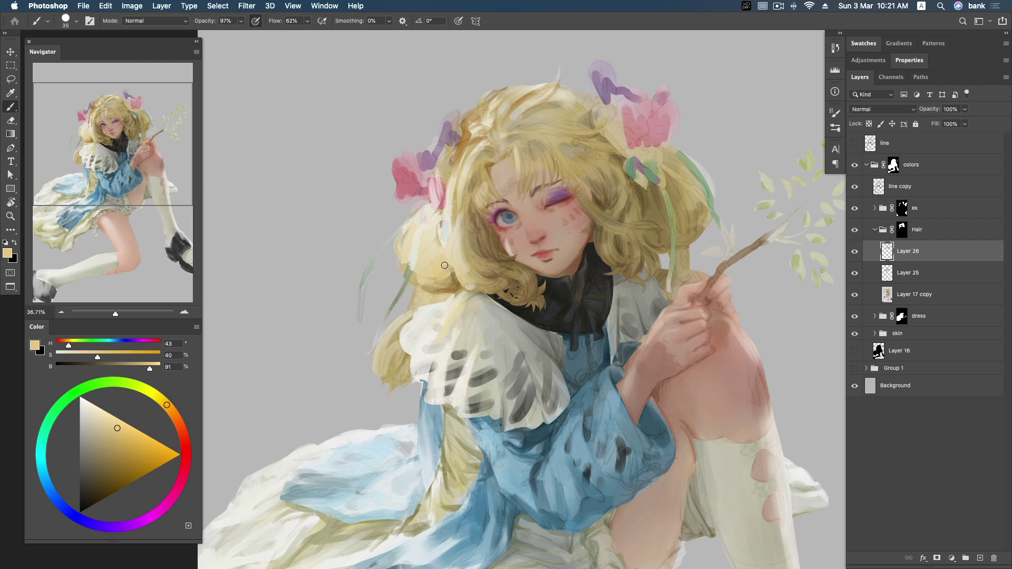
{"action": "left_click", "coordinate": [421, 278], "text": "alt"}
{"action": "left_click_drag", "start_coordinate": [420, 265], "coordinate": [446, 280]}
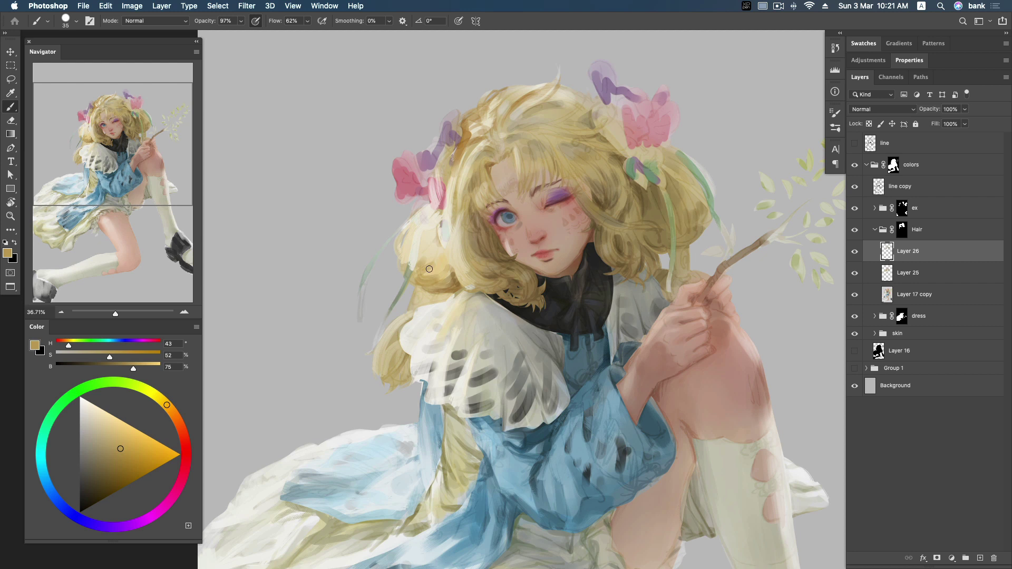
Step: Smooth the hair lock edge by the collar in muted tan, then pick a darker gold
{"action": "left_click", "coordinate": [408, 308], "text": "alt"}
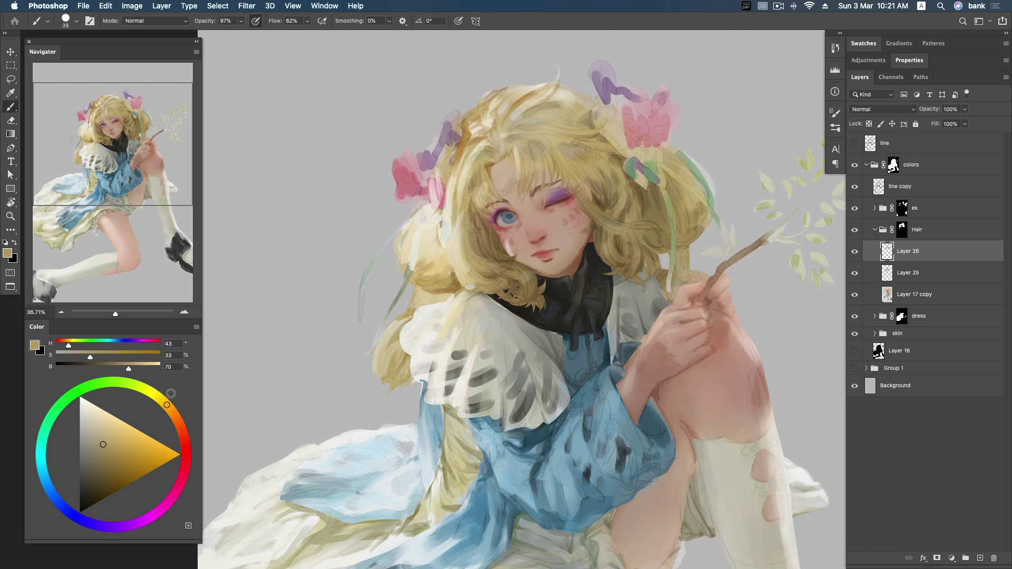
{"action": "left_click", "coordinate": [415, 313], "text": "alt"}
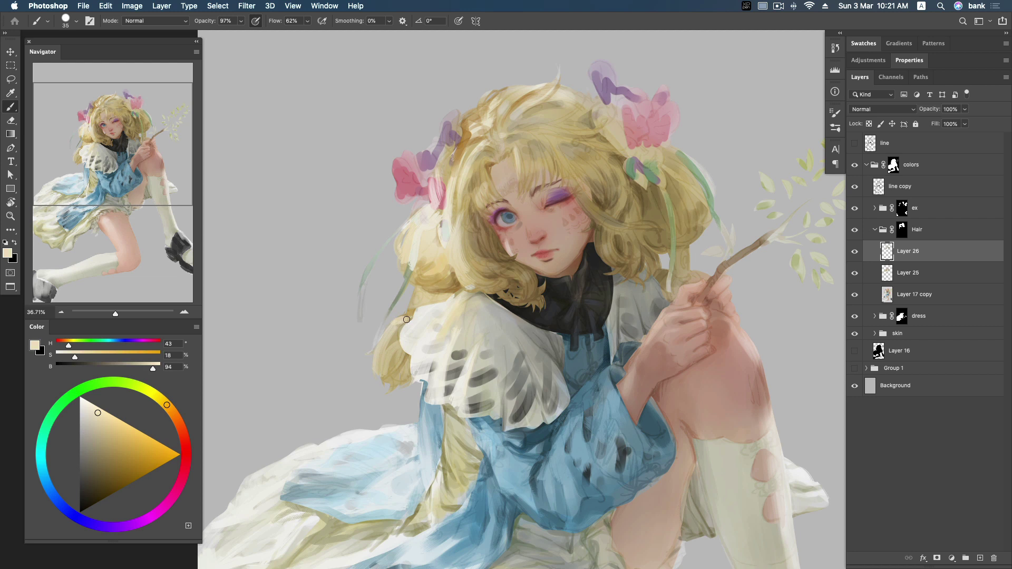
{"action": "left_click", "coordinate": [380, 343], "text": "alt"}
{"action": "left_click_drag", "start_coordinate": [383, 347], "coordinate": [385, 360]}
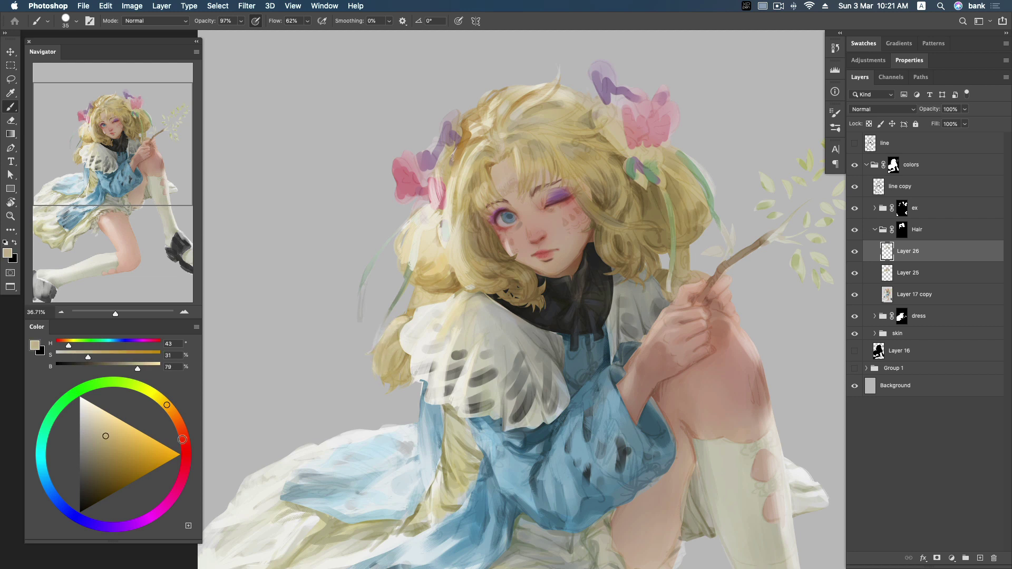
{"action": "left_click", "coordinate": [125, 441]}
{"action": "left_click", "coordinate": [467, 263], "text": "alt"}
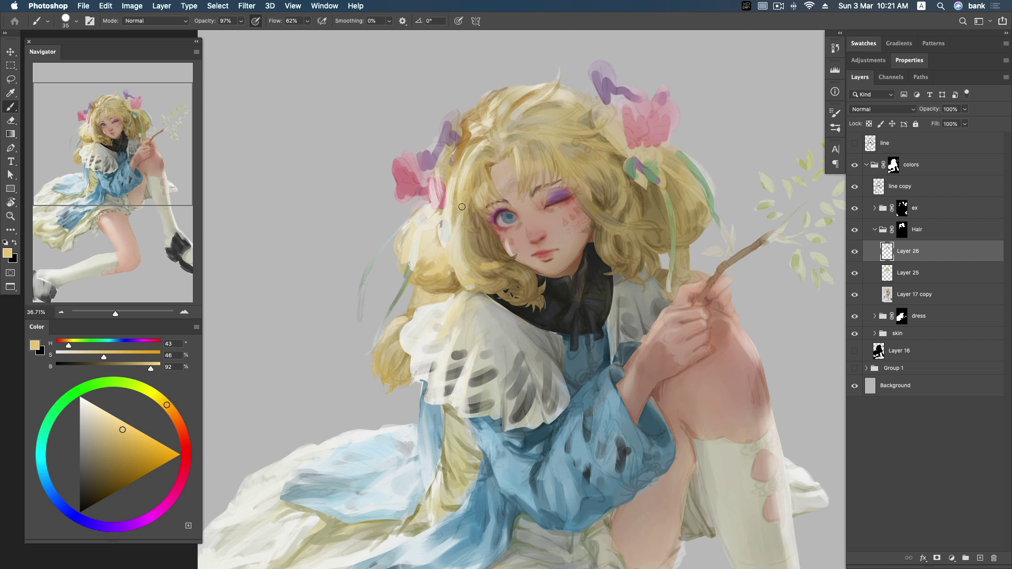
{"action": "left_click", "coordinate": [507, 121], "text": "alt"}
Step: Extend the hair edge below the pink flower with a darker gold taken from the hair
{"action": "left_click", "coordinate": [487, 111], "text": "alt"}
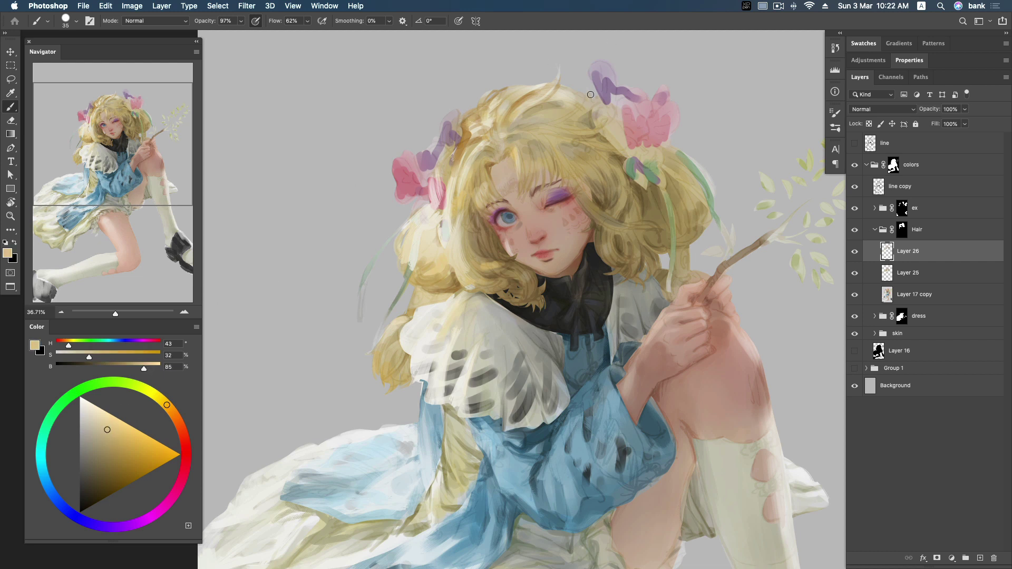
{"action": "left_click", "coordinate": [572, 98], "text": "alt"}
{"action": "left_click", "coordinate": [568, 103], "text": "alt"}
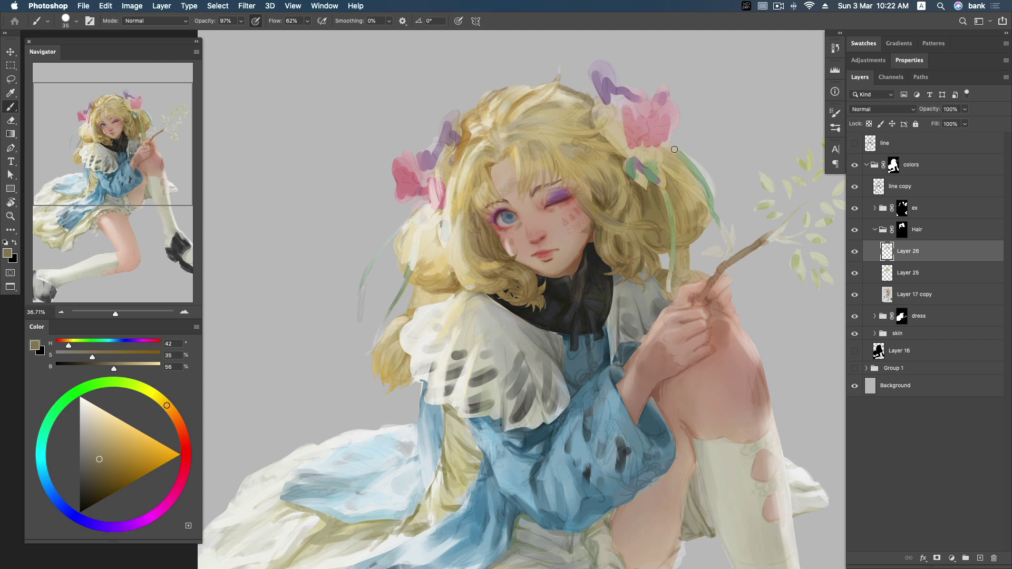
{"action": "left_click_drag", "start_coordinate": [674, 149], "coordinate": [685, 161]}
Step: Sample saturated gold and greyish beige tones from the hair lock near the cheek
{"action": "left_click", "coordinate": [89, 442]}
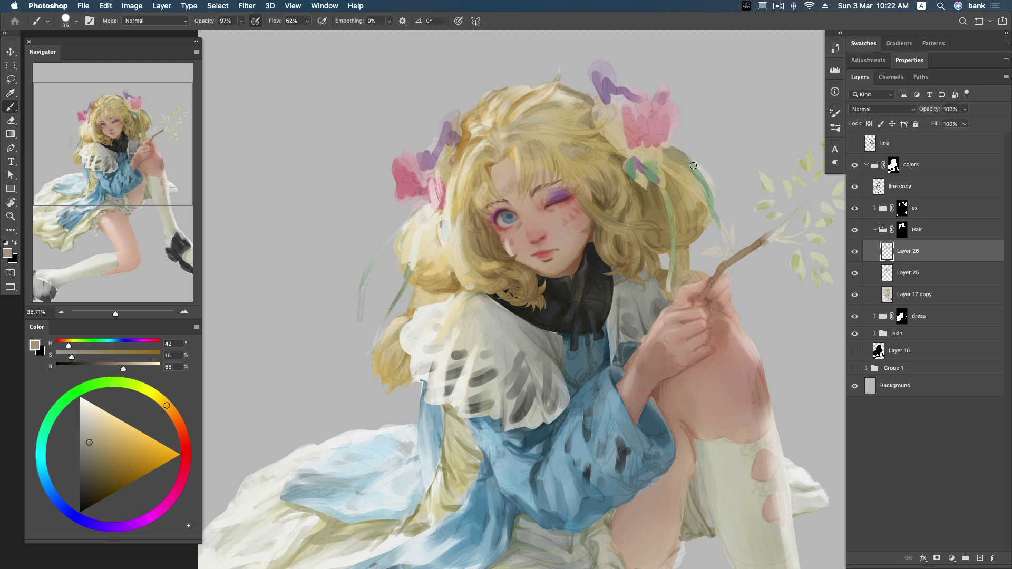
{"action": "left_click", "coordinate": [659, 230], "text": "alt"}
{"action": "left_click", "coordinate": [637, 250], "text": "alt"}
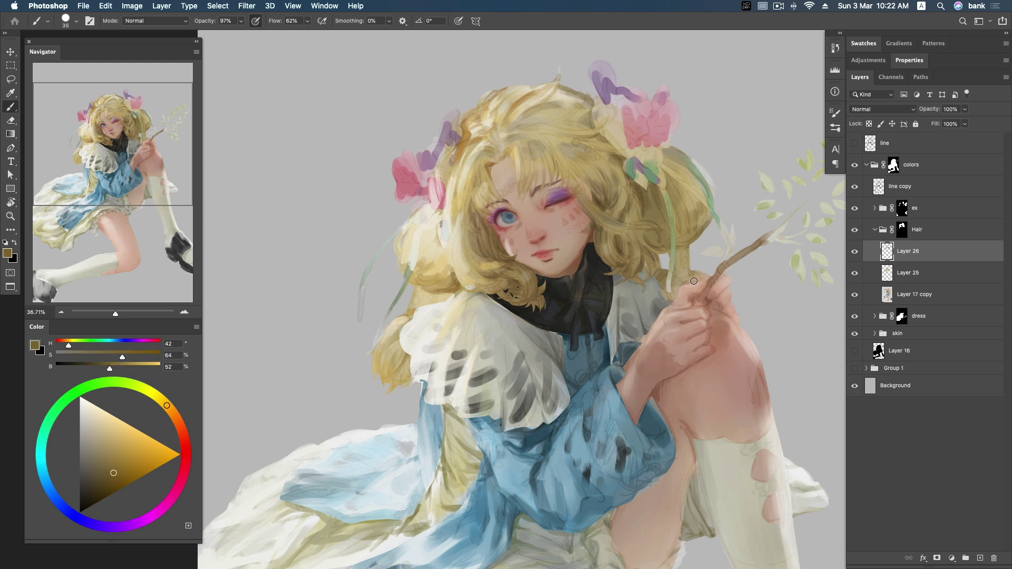
{"action": "left_click", "coordinate": [654, 277], "text": "alt"}
{"action": "left_click", "coordinate": [594, 262], "text": "alt"}
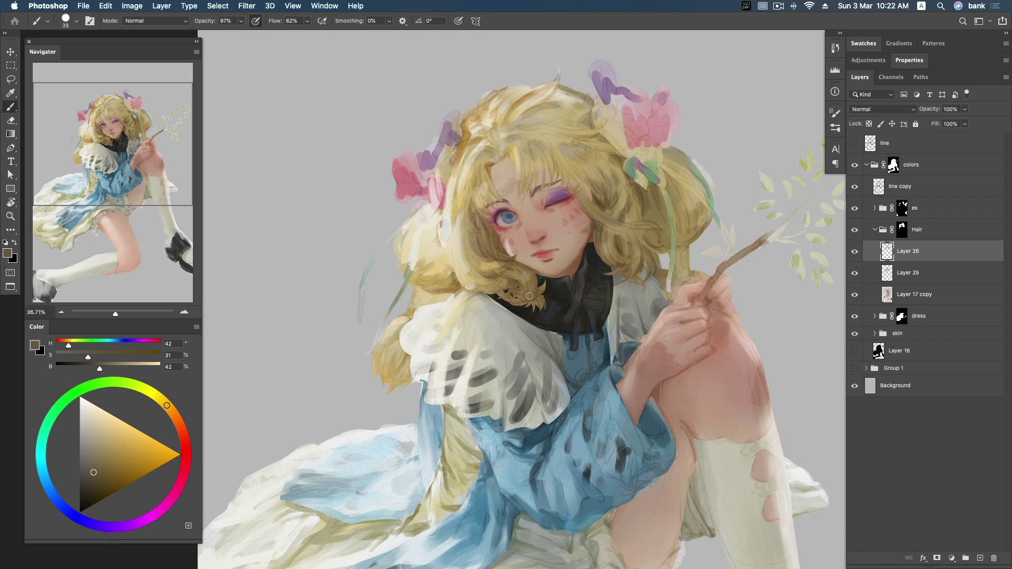
Step: Resize the brush and dab a small dark greyish-gold accent in the hair by the cheek
{"action": "left_click", "coordinate": [90, 482]}
{"action": "key", "text": "bracketleft"}
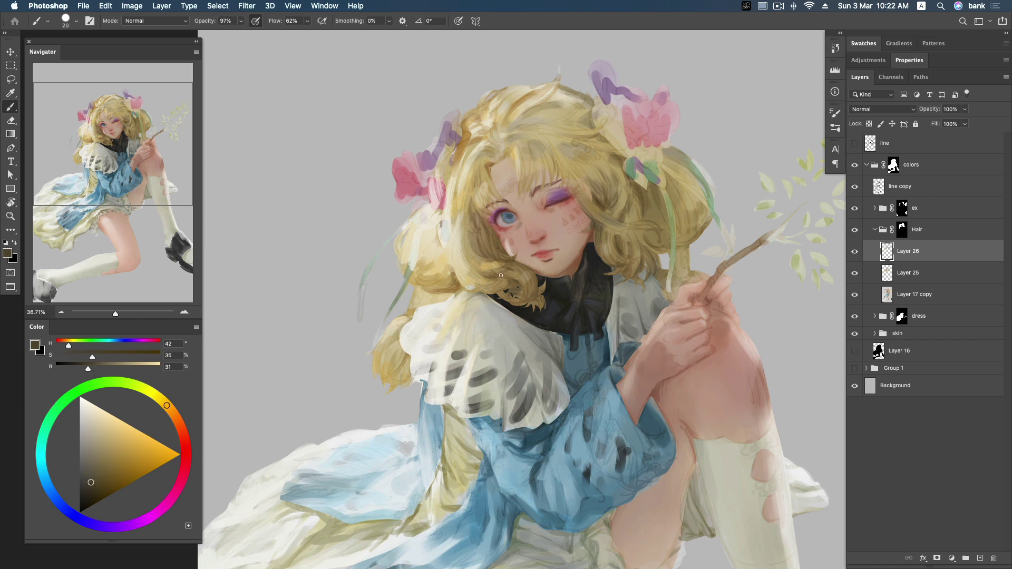
{"action": "key", "text": "bracketright"}
{"action": "left_click_drag", "start_coordinate": [481, 253], "coordinate": [495, 260]}
{"action": "left_click", "coordinate": [97, 484]}
{"action": "left_click", "coordinate": [163, 422]}
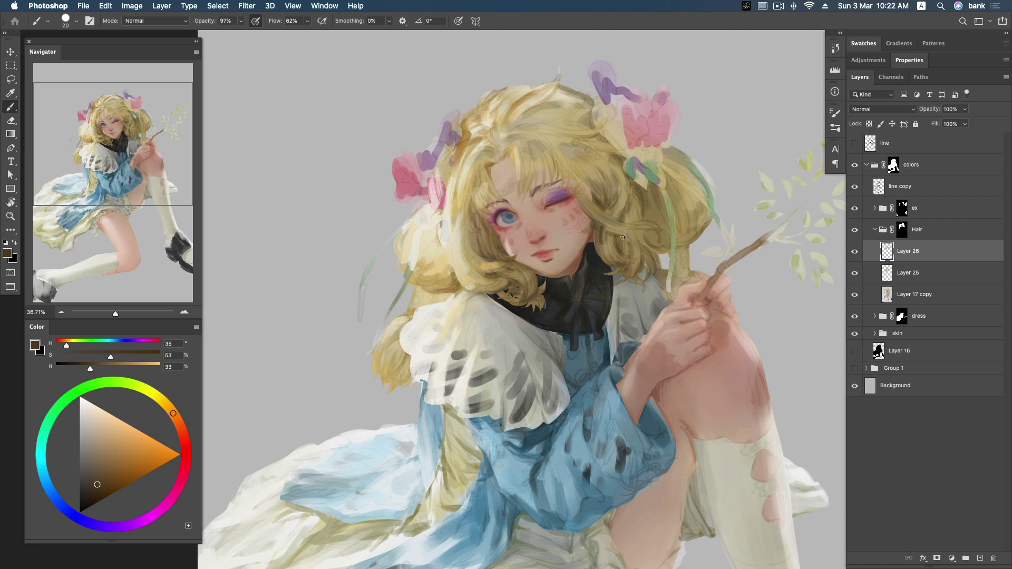
Step: Paint thin darker strands and small shadow touches into the blonde hair on Layer 26
{"action": "left_click_drag", "start_coordinate": [632, 231], "coordinate": [645, 230]}
{"action": "left_click_drag", "start_coordinate": [517, 271], "coordinate": [519, 274]}
{"action": "key", "text": "bracketright"}
{"action": "key", "text": "bracketright"}
{"action": "key", "text": "bracketright"}
{"action": "left_click_drag", "start_coordinate": [495, 253], "coordinate": [485, 239]}
{"action": "key", "text": "bracketleft"}
{"action": "key", "text": "bracketleft"}
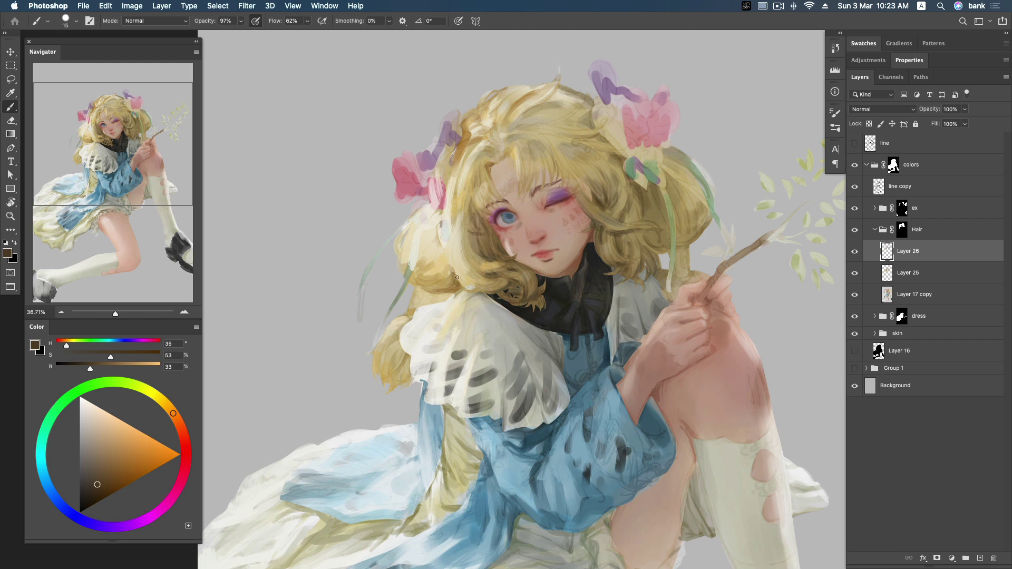
{"action": "left_click_drag", "start_coordinate": [449, 293], "coordinate": [448, 294]}
Step: Zoom the view to frame the blue dress and raised knee
{"action": "key", "text": "z"}
{"action": "mouse_move", "coordinate": [632, 269]}
{"action": "left_mouse_down"}
{"action": "mouse_move", "coordinate": [607, 270]}
{"action": "mouse_move", "coordinate": [654, 268]}
{"action": "mouse_move", "coordinate": [640, 314]}
{"action": "left_mouse_up"}
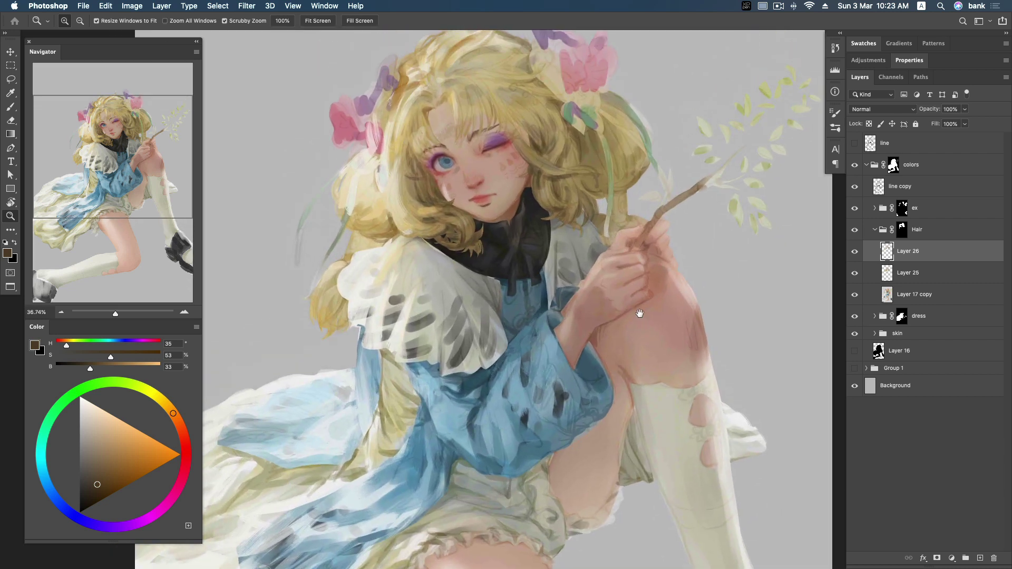